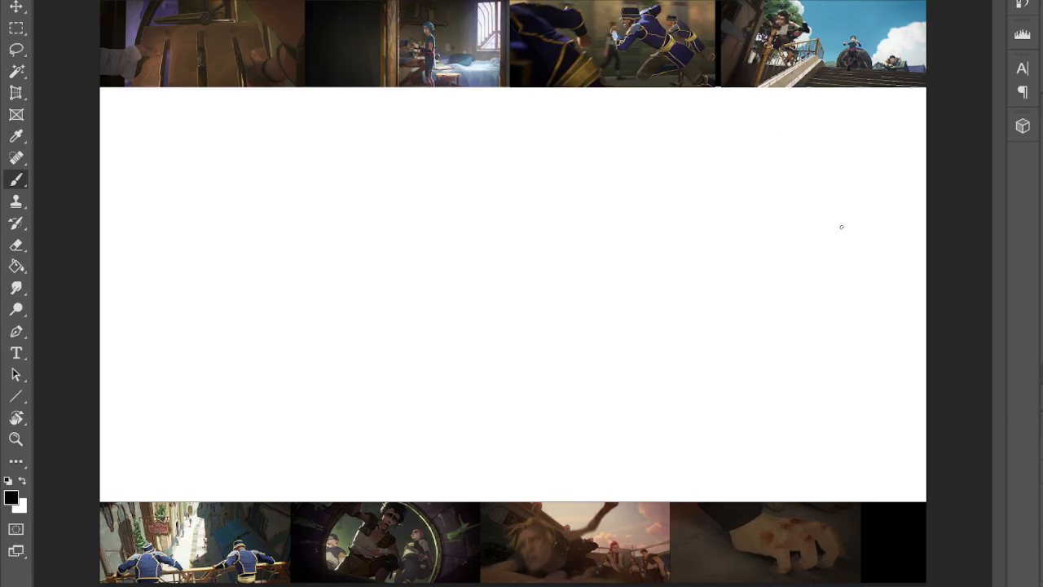
- Sketch the right-hand figure's body contour at the canvas edge, with the sleeve opening, forearm outline and open hand
left_click_drag(709, 80, 857, 336)
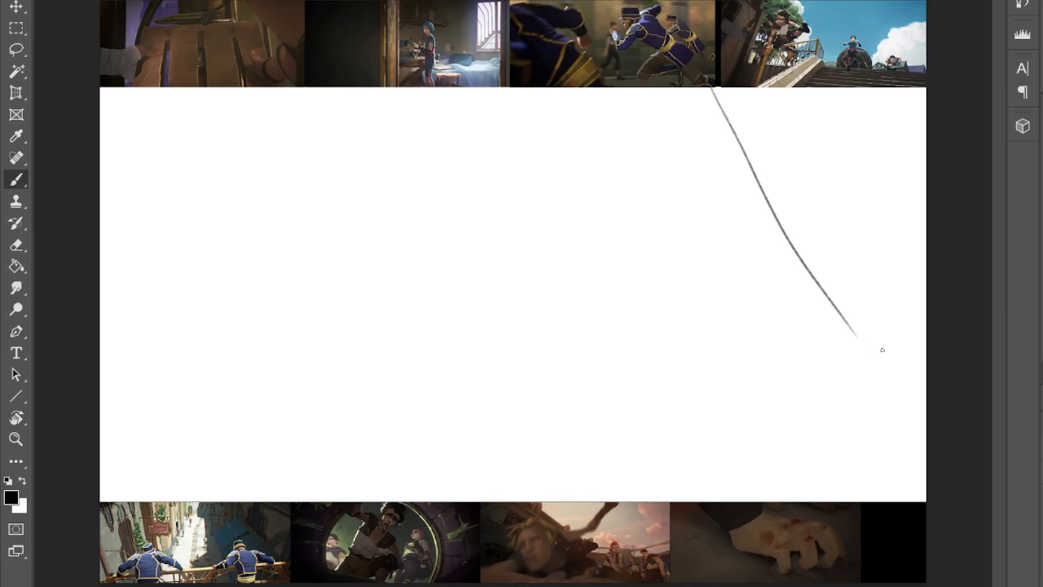
left_click_drag(931, 300, 876, 513)
left_click_drag(859, 340, 903, 367)
left_click_drag(852, 332, 893, 399)
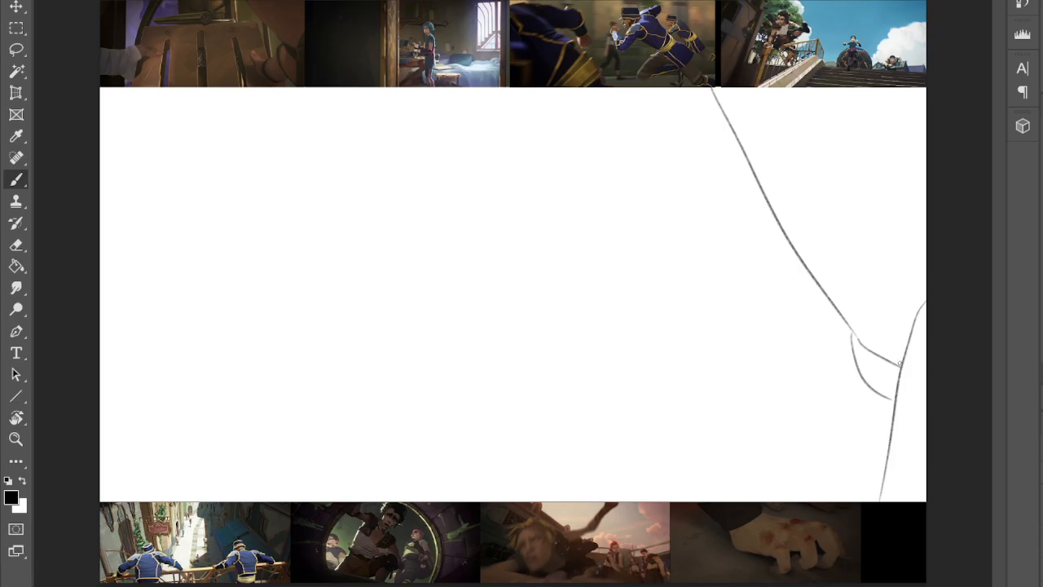
left_click_drag(848, 349, 750, 429)
left_click_drag(782, 466, 883, 434)
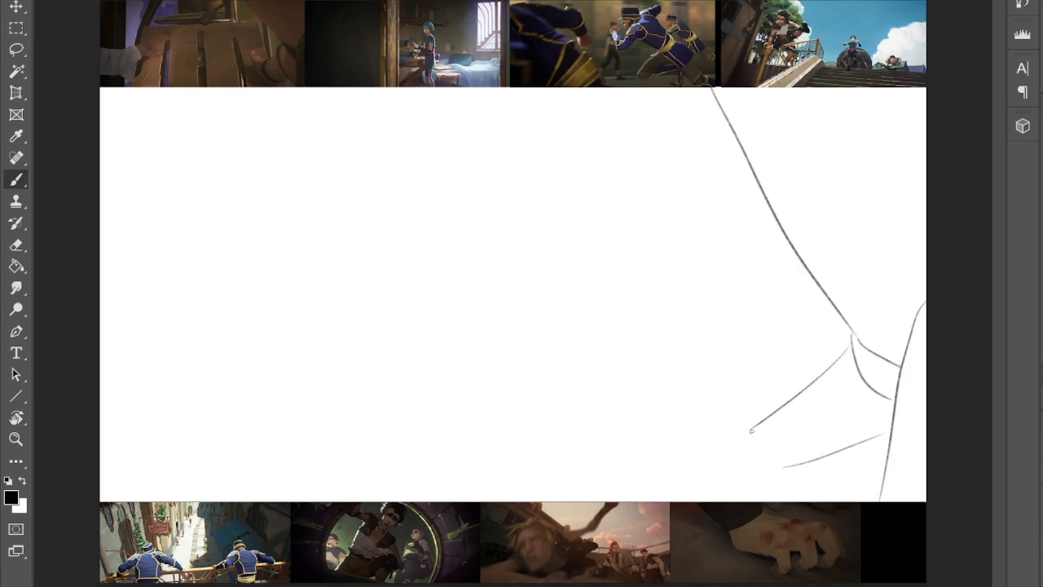
mouse_move(748, 429)
left_mouse_down()
mouse_move(715, 384)
mouse_move(742, 458)
mouse_move(774, 493)
mouse_move(785, 487)
left_mouse_up()
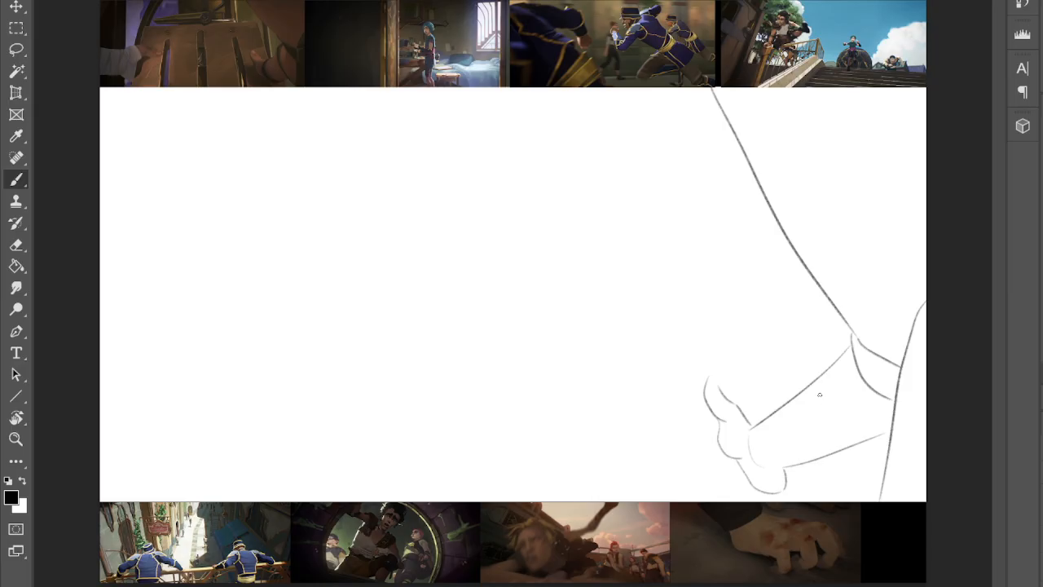
- Add curved bands near the right forearm's elbow and wrist, and close the gaps in the hand and sleeve outlines
mouse_move(849, 346)
left_mouse_down()
mouse_move(829, 379)
mouse_move(872, 439)
mouse_move(821, 379)
mouse_move(846, 450)
left_mouse_up()
mouse_move(876, 438)
left_mouse_down()
mouse_move(829, 384)
mouse_move(845, 347)
mouse_move(823, 374)
left_mouse_up()
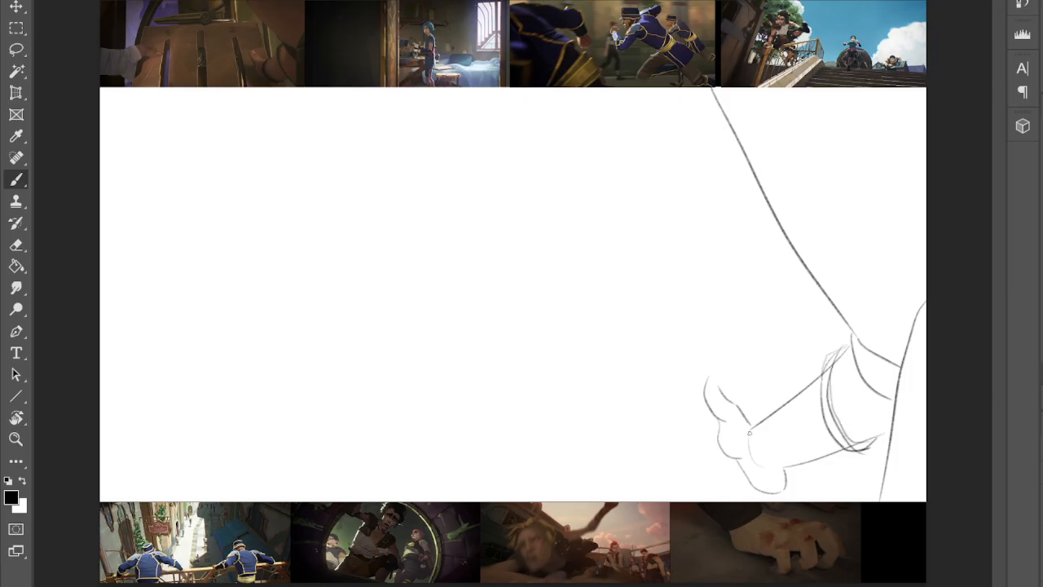
left_click_drag(771, 412, 790, 460)
mouse_move(768, 411)
left_mouse_down()
mouse_move(786, 467)
mouse_move(802, 462)
left_mouse_up()
left_click_drag(770, 414, 755, 441)
left_click_drag(709, 378, 719, 388)
mouse_move(787, 475)
left_mouse_down()
mouse_move(780, 491)
mouse_move(780, 471)
left_mouse_up()
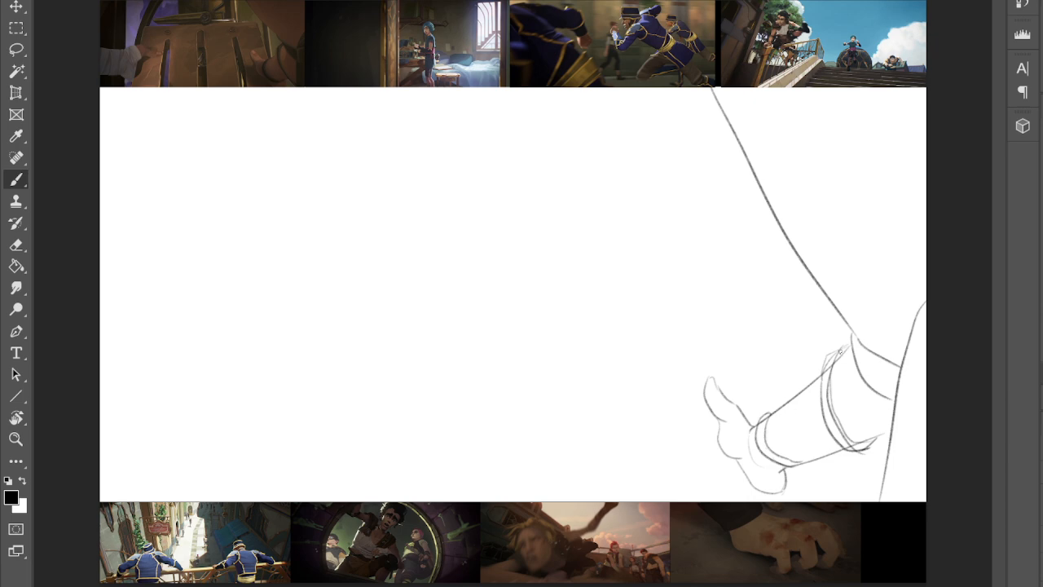
left_click_drag(851, 342, 833, 365)
left_click_drag(861, 443, 890, 433)
left_click_drag(903, 359, 926, 337)
- Outline the sloping sides and straight upper edge of the large tapered panel between the hands
mouse_move(744, 376)
left_mouse_down()
mouse_move(713, 258)
mouse_move(767, 413)
left_mouse_up()
left_click_drag(695, 218, 701, 232)
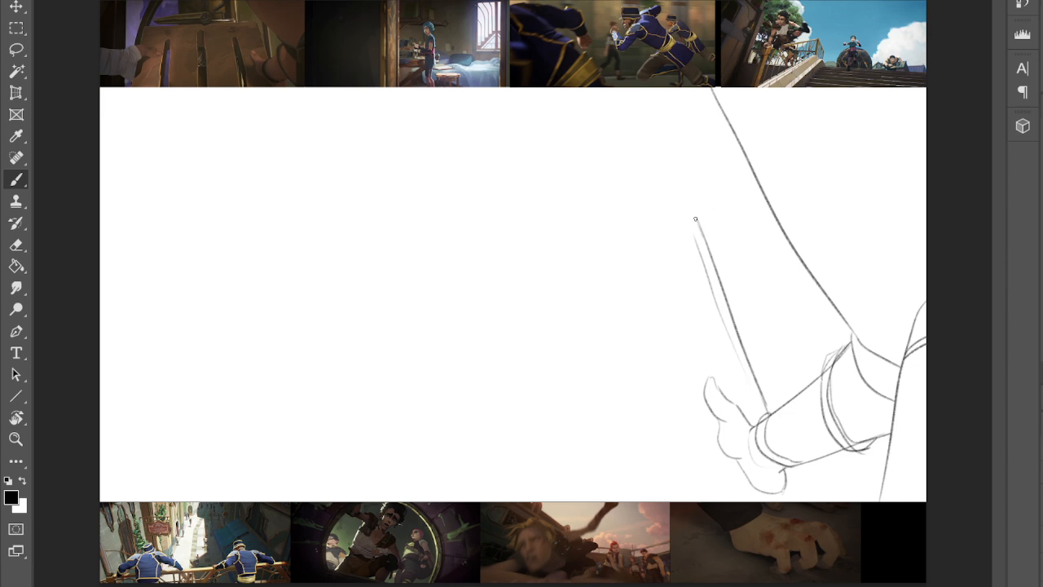
mouse_move(695, 218)
left_mouse_down()
mouse_move(342, 216)
mouse_move(691, 217)
left_mouse_up()
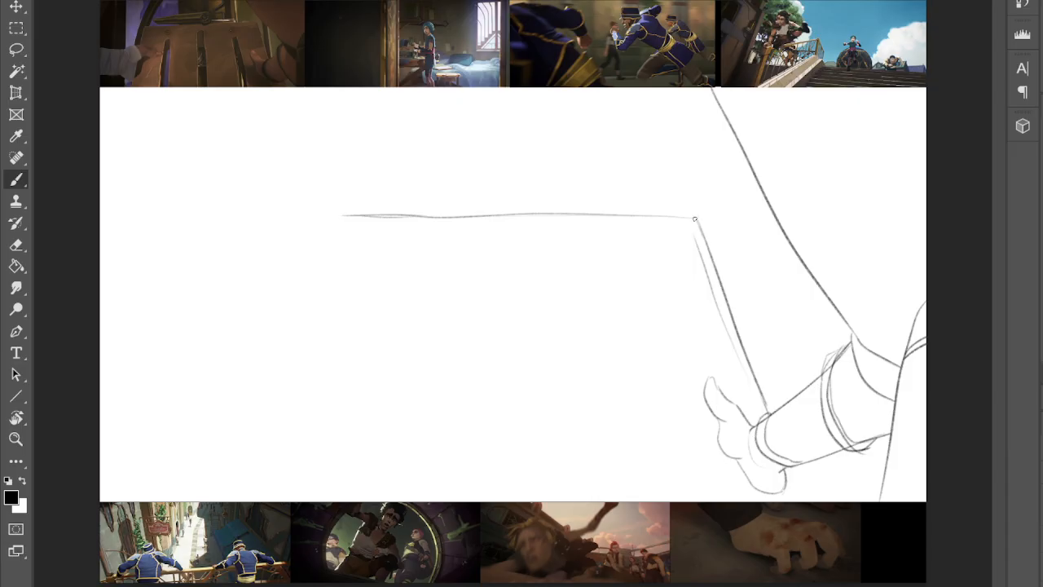
mouse_move(346, 215)
left_mouse_down()
mouse_move(329, 216)
mouse_move(341, 215)
mouse_move(307, 287)
left_mouse_up()
left_click_drag(324, 218, 304, 294)
left_click_drag(309, 273, 300, 320)
- Sketch the left hand gripping the panel with its horizontal forearm, and extend the panel's left edge below it
mouse_move(286, 329)
left_mouse_down()
mouse_move(305, 320)
mouse_move(357, 335)
mouse_move(342, 348)
mouse_move(313, 347)
mouse_move(295, 370)
left_mouse_up()
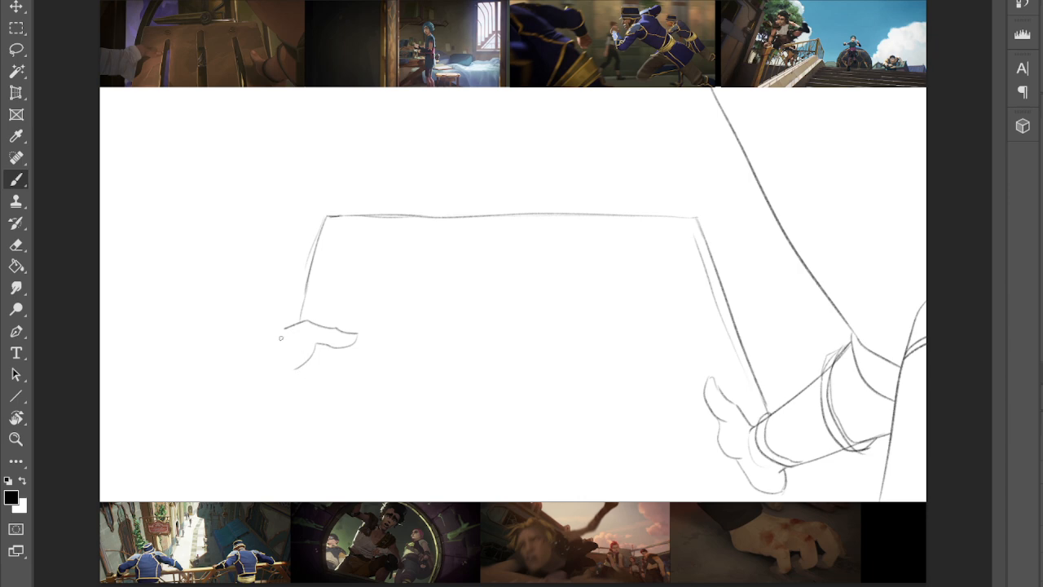
left_click_drag(278, 334, 295, 325)
left_click_drag(293, 379, 268, 493)
left_click_drag(267, 398, 284, 409)
mouse_move(271, 340)
left_mouse_down()
mouse_move(280, 330)
mouse_move(131, 333)
left_mouse_up()
left_click_drag(260, 397, 128, 412)
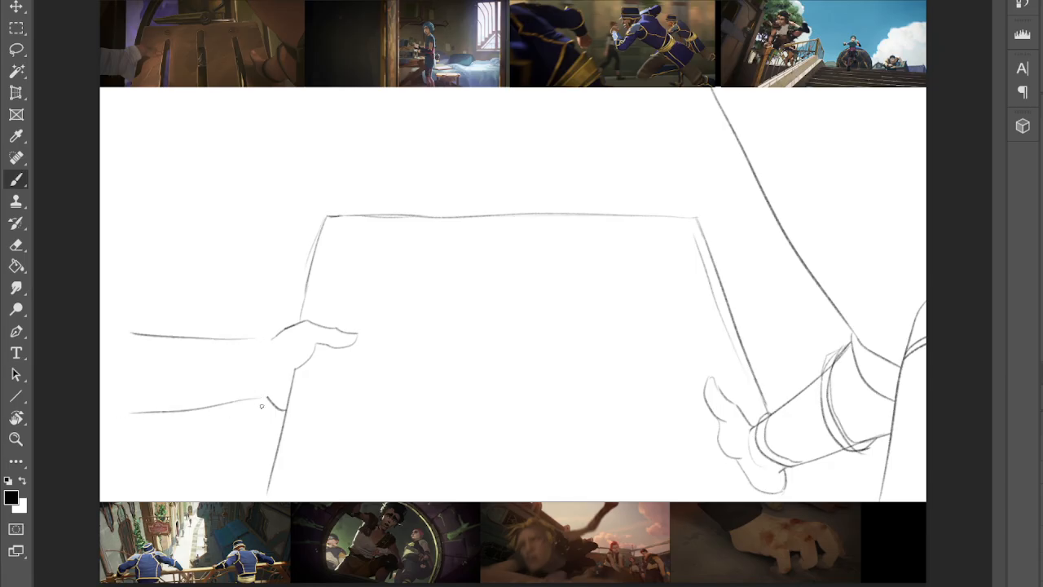
- Draw curved wrap lines across the left hand and along its forearm to suggest bandages
mouse_move(249, 339)
left_mouse_down()
mouse_move(274, 337)
mouse_move(303, 367)
mouse_move(282, 366)
mouse_move(265, 396)
mouse_move(259, 365)
mouse_move(283, 405)
left_mouse_up()
left_click_drag(295, 364, 292, 384)
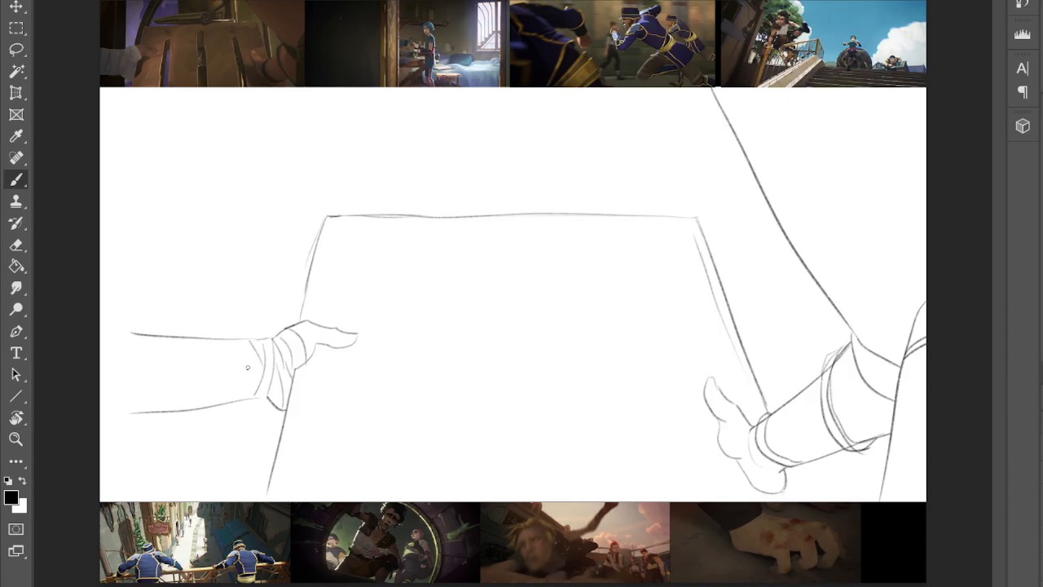
left_click_drag(237, 340, 230, 397)
left_click_drag(258, 365, 250, 398)
left_click_drag(204, 339, 208, 397)
mouse_move(176, 339)
left_mouse_down()
mouse_move(189, 401)
mouse_move(180, 378)
left_mouse_up()
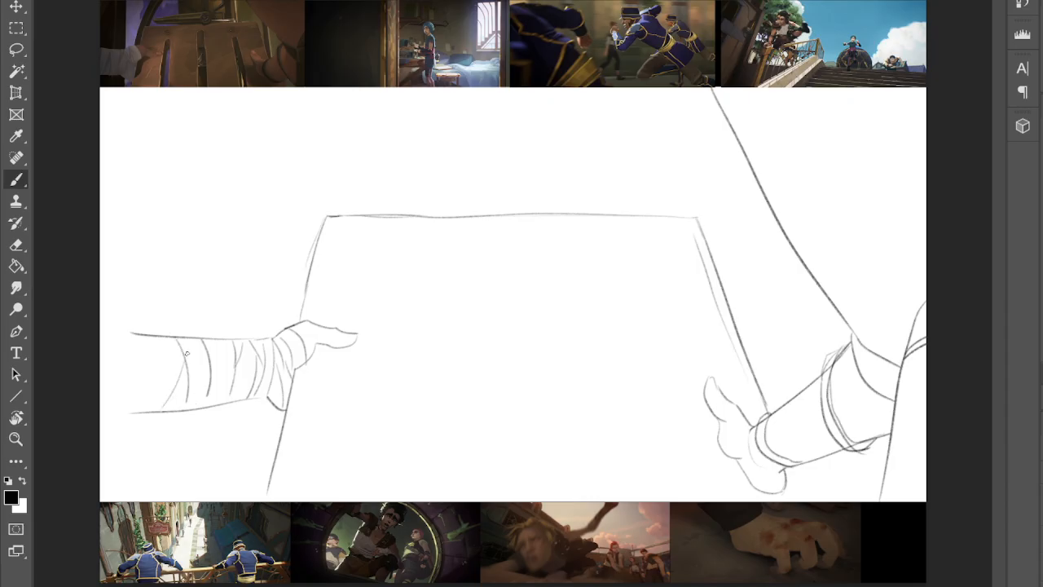
left_click_drag(149, 339, 153, 410)
- Draw a narrow vertical post behind the left forearm, leaving its lines interrupted where the arm overlaps
left_click_drag(216, 93, 210, 323)
left_click_drag(211, 405, 205, 500)
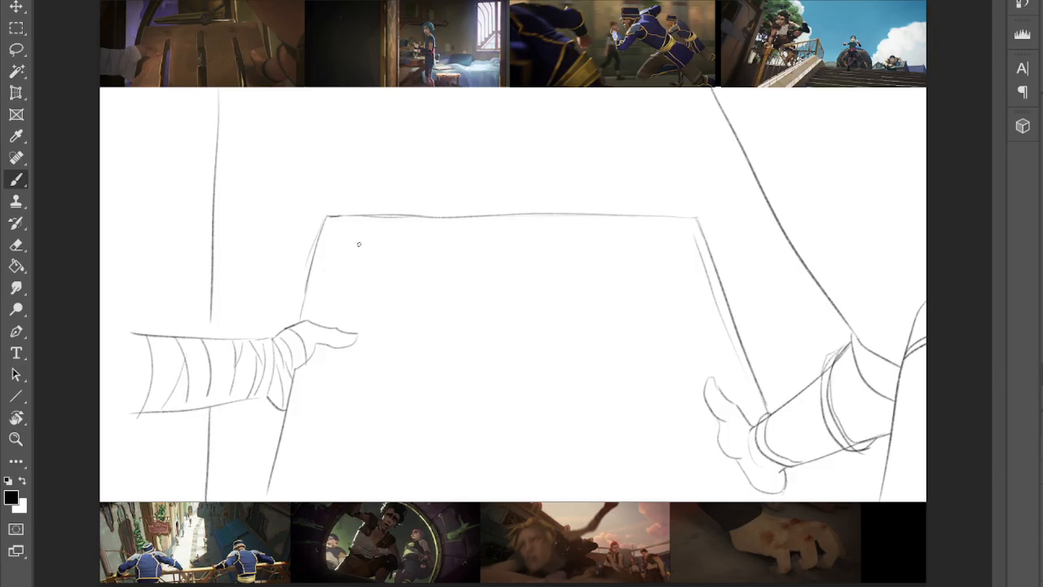
left_click_drag(242, 81, 237, 338)
left_click_drag(240, 409, 233, 501)
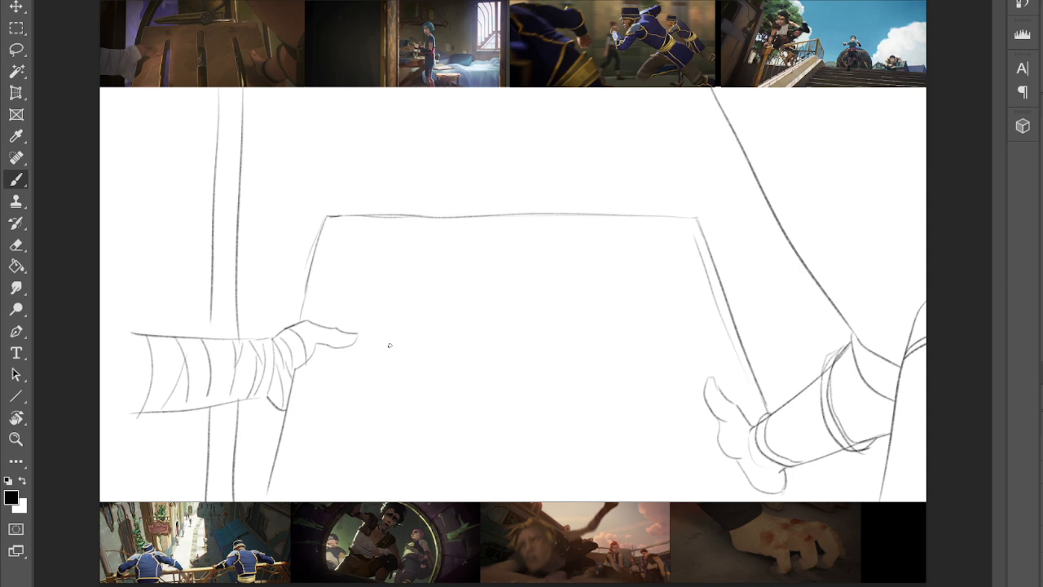
- Draw the left tapered slot in the panel with a rounded tip and inner thickness lines
mouse_move(361, 477)
left_mouse_down()
mouse_move(370, 363)
mouse_move(386, 385)
mouse_move(376, 499)
left_mouse_up()
mouse_move(381, 313)
left_mouse_down()
mouse_move(389, 364)
mouse_move(390, 316)
mouse_move(382, 371)
mouse_move(384, 305)
mouse_move(368, 395)
left_mouse_up()
left_click_drag(371, 357, 350, 499)
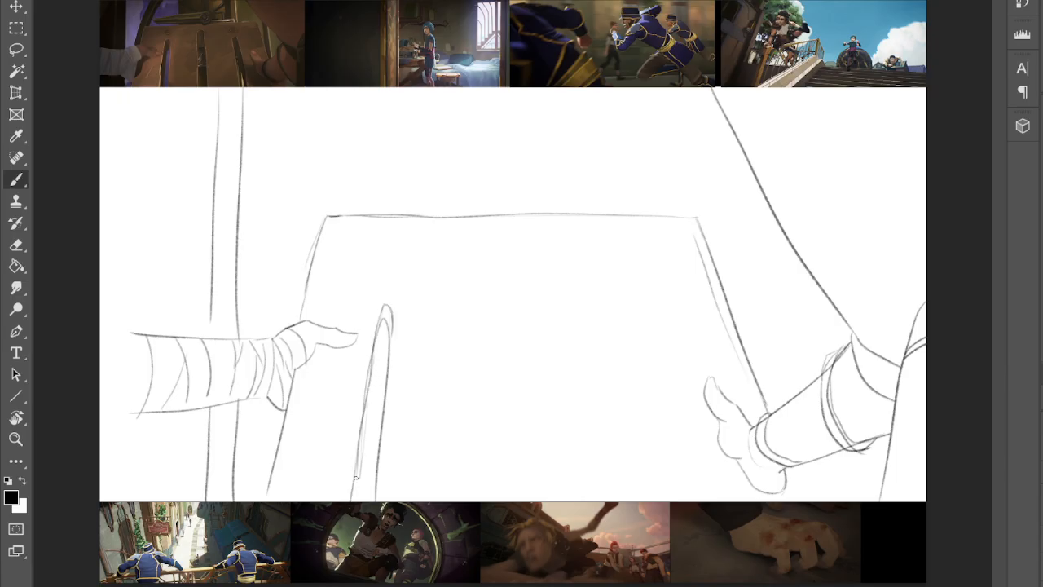
left_click_drag(393, 322, 385, 404)
left_click_drag(383, 335, 367, 466)
left_click_drag(370, 422, 359, 502)
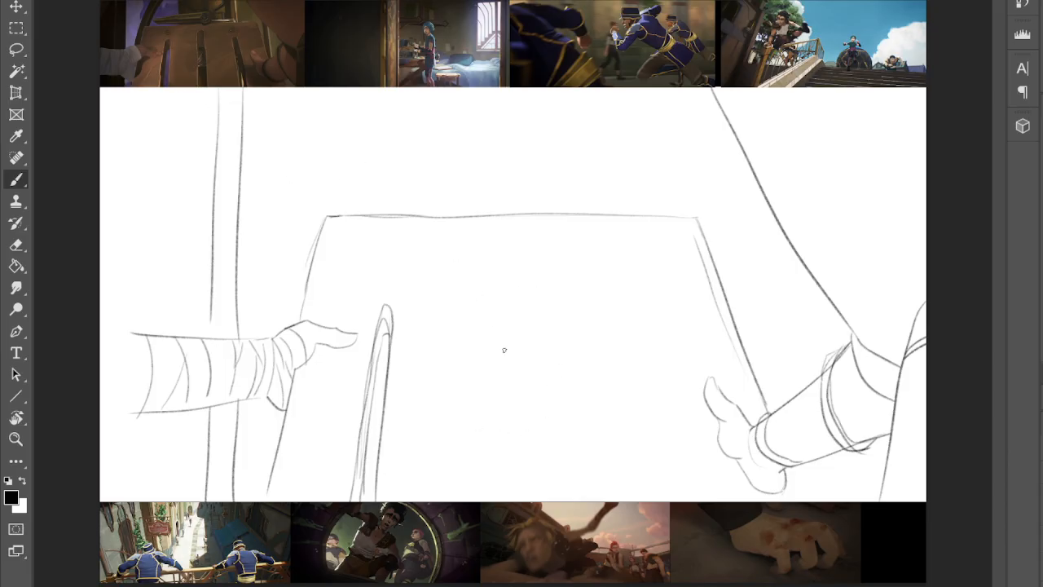
- Draw the tall middle slot with a rounded tip, and add inner curves to the middle and left slots
left_click_drag(506, 277, 505, 375)
mouse_move(508, 283)
left_mouse_down()
mouse_move(518, 286)
mouse_move(528, 495)
left_mouse_up()
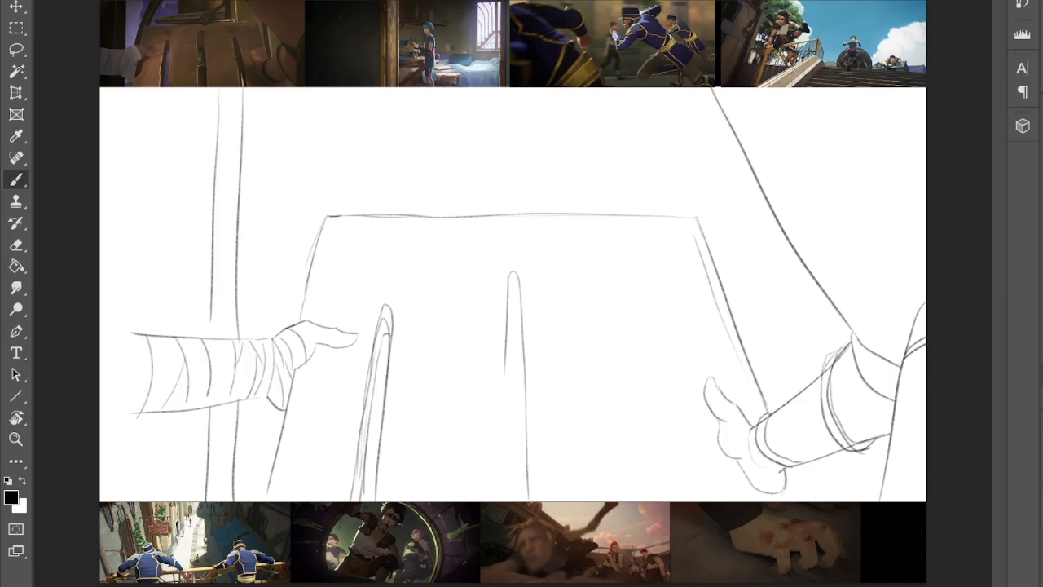
left_click_drag(506, 375, 500, 495)
left_click_drag(502, 444, 498, 502)
left_click_drag(527, 468, 529, 500)
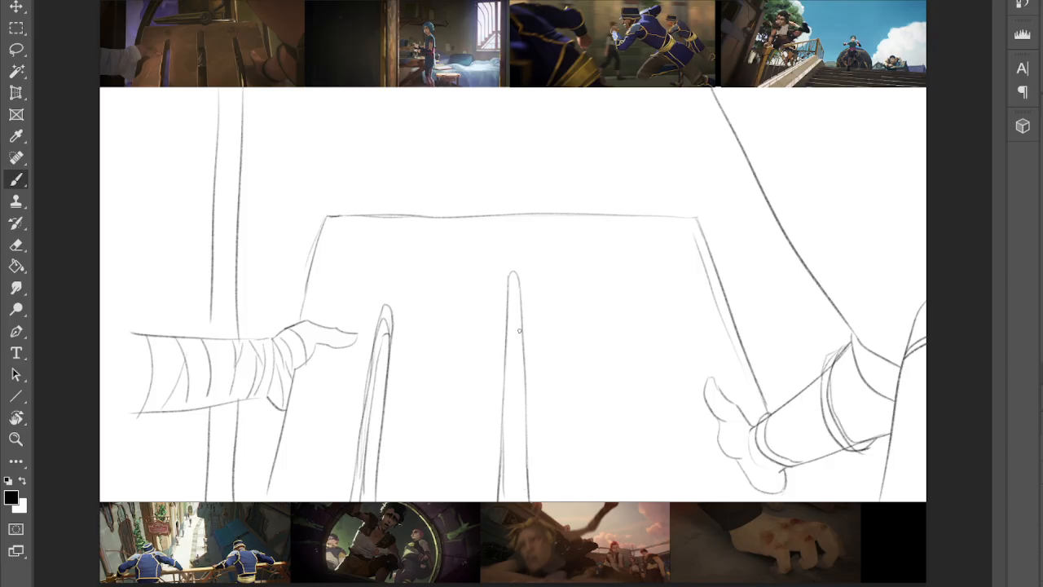
left_click_drag(505, 326, 516, 322)
left_click_drag(390, 333, 382, 339)
left_click_drag(515, 316, 522, 333)
- Draw the slanted right slot with inner thickness lines, and add a short curve inside the middle slot
left_click_drag(644, 301, 705, 493)
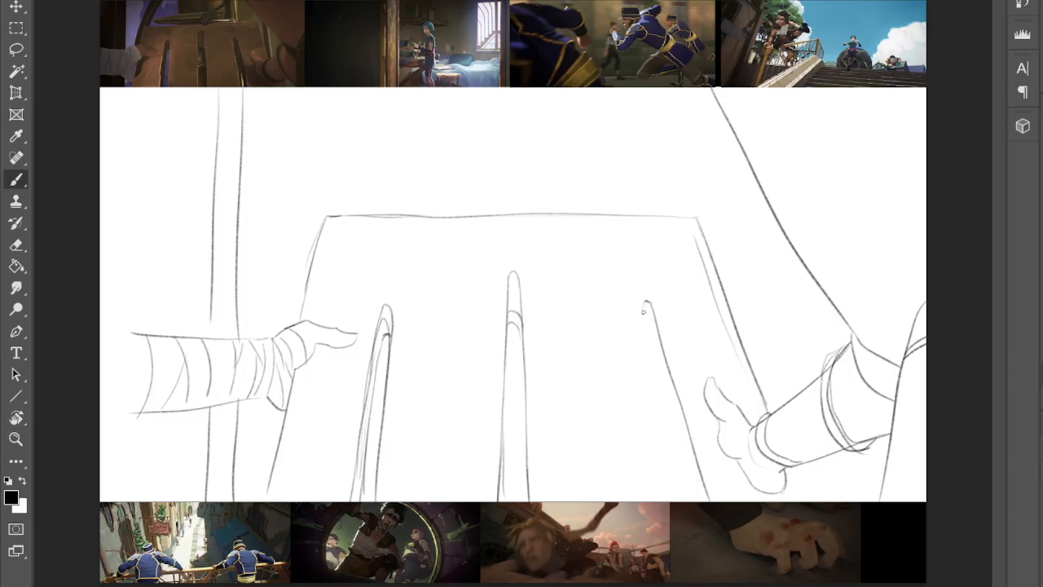
left_click_drag(645, 302, 686, 507)
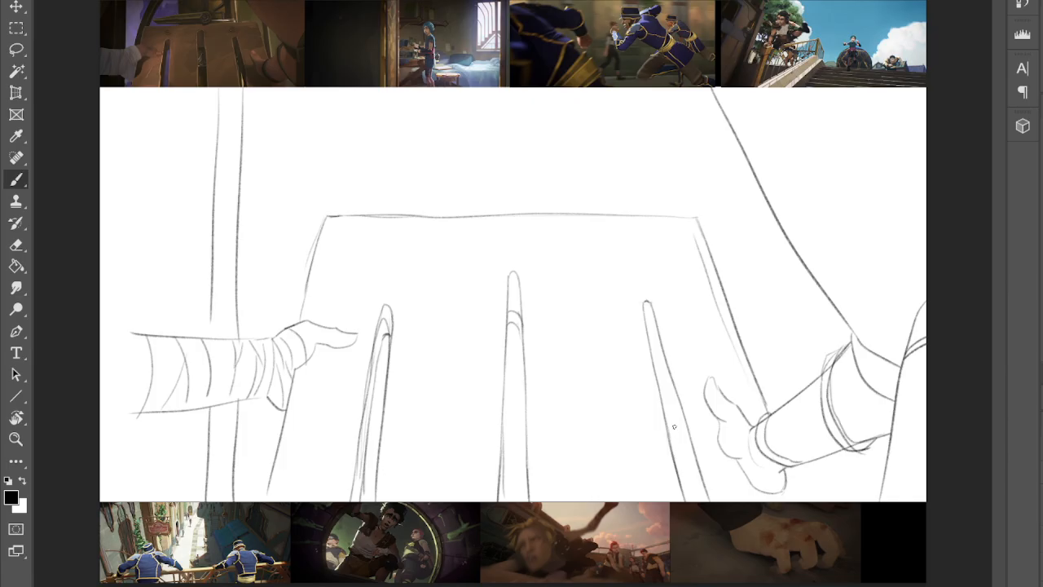
left_click_drag(658, 383, 694, 481)
mouse_move(504, 376)
left_mouse_down()
mouse_move(517, 363)
mouse_move(518, 375)
left_mouse_up()
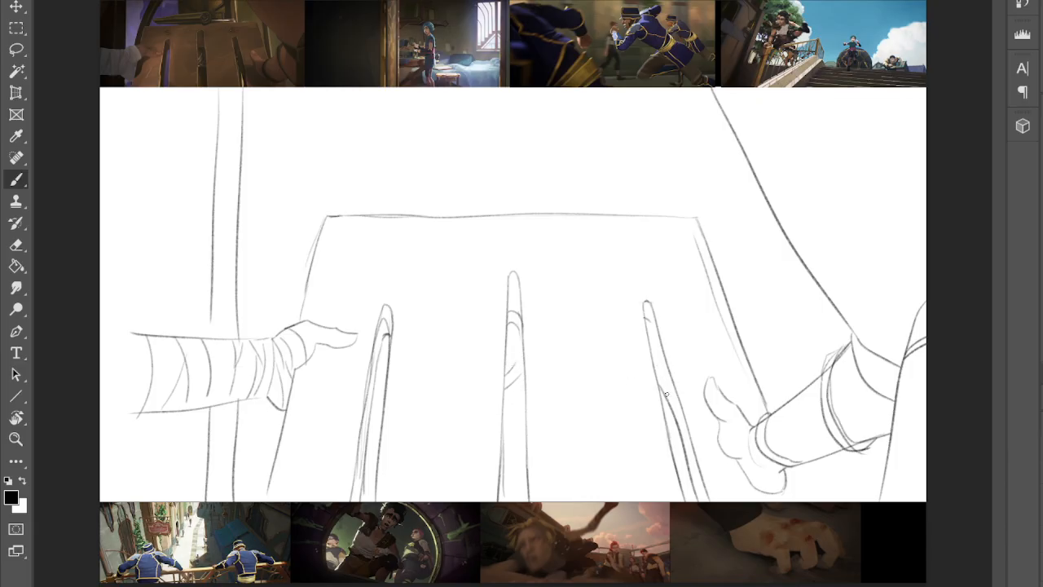
left_click_drag(657, 351, 671, 414)
left_click_drag(653, 336, 674, 410)
- Sketch a round hub with a long narrow bar along the panel's upper edge and a vertical line above the bar
mouse_move(522, 210)
left_mouse_down()
mouse_move(541, 194)
mouse_move(499, 213)
mouse_move(383, 204)
mouse_move(516, 192)
mouse_move(408, 192)
mouse_move(411, 205)
mouse_move(513, 206)
left_mouse_up()
left_click_drag(394, 199, 527, 196)
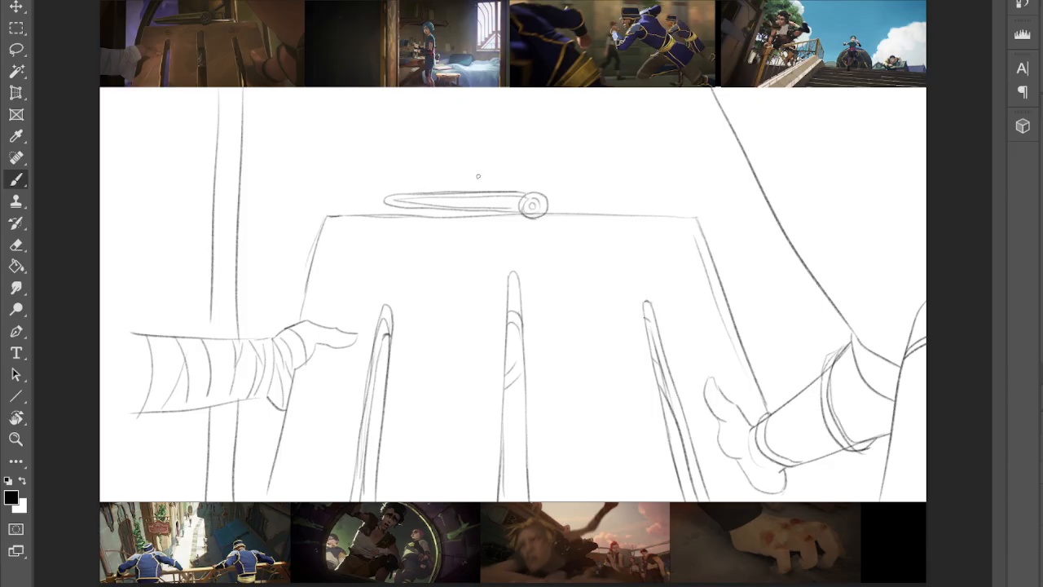
left_click_drag(455, 97, 459, 202)
- Sketch a double curved arch rising from the panel's upper left corner to the canvas edge
mouse_move(340, 194)
left_mouse_down()
mouse_move(380, 119)
mouse_move(411, 87)
mouse_move(347, 127)
mouse_move(297, 311)
left_mouse_up()
mouse_move(335, 179)
left_mouse_down()
mouse_move(367, 124)
mouse_move(407, 87)
left_mouse_up()
mouse_move(349, 166)
left_mouse_down()
mouse_move(338, 207)
mouse_move(337, 183)
mouse_move(407, 82)
left_mouse_up()
left_click_drag(333, 202, 372, 119)
left_click_drag(333, 209, 356, 137)
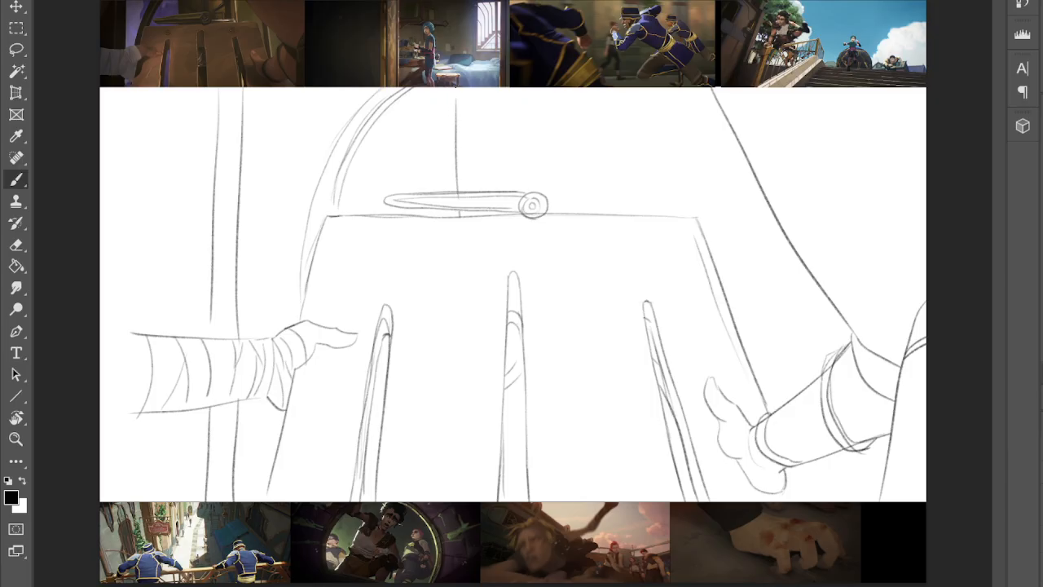
- Draw the curved, vertical and diagonal spokes rising from above the hub, extending the nearby vertical line upward
left_click_drag(455, 104, 456, 93)
left_click_drag(486, 100, 523, 171)
mouse_move(480, 102)
left_mouse_down()
mouse_move(485, 156)
mouse_move(528, 188)
mouse_move(507, 166)
mouse_move(531, 178)
left_mouse_up()
mouse_move(535, 91)
left_mouse_down()
mouse_move(541, 188)
mouse_move(616, 146)
left_mouse_up()
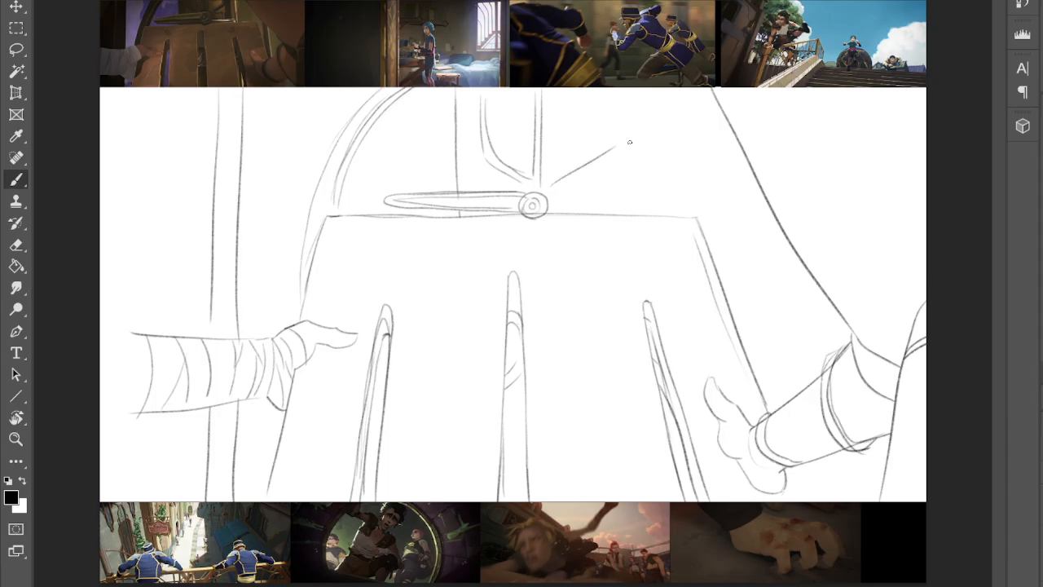
- Add double vertical bars behind the panel's upper right part and a short rectangular arm beside the hub
mouse_move(618, 97)
left_mouse_down()
mouse_move(620, 145)
mouse_move(626, 131)
left_mouse_up()
left_click_drag(655, 93, 657, 202)
mouse_move(661, 91)
left_mouse_down()
mouse_move(665, 214)
mouse_move(656, 186)
mouse_move(657, 218)
left_mouse_up()
mouse_move(554, 190)
left_mouse_down()
mouse_move(617, 148)
mouse_move(615, 214)
left_mouse_up()
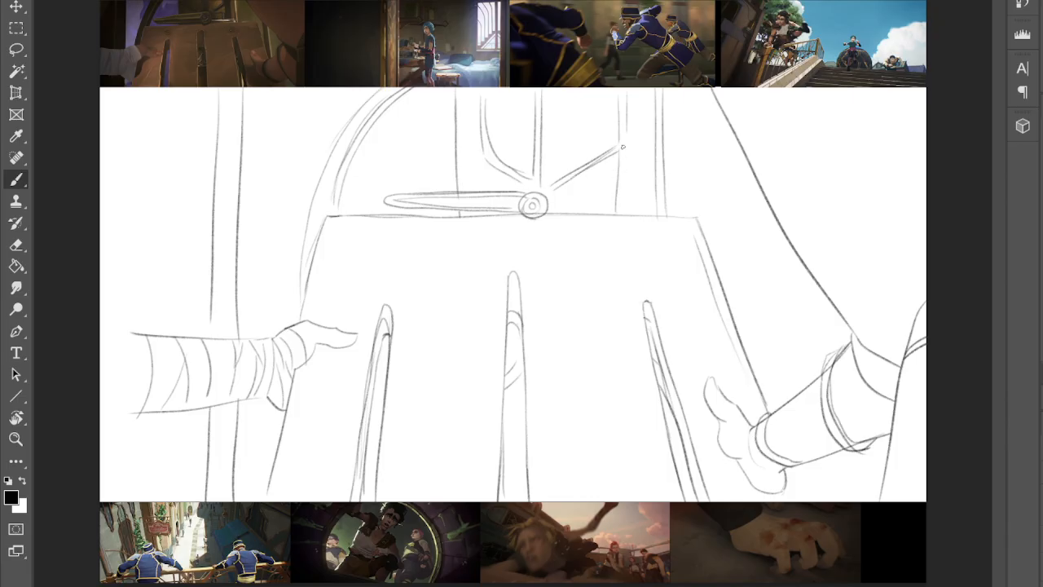
left_click_drag(627, 136, 627, 214)
left_click_drag(548, 196, 599, 192)
mouse_move(544, 196)
left_mouse_down()
mouse_move(603, 195)
mouse_move(599, 211)
mouse_move(598, 192)
mouse_move(602, 219)
left_mouse_up()
- Draw two near-vertical lines between the right figure's shoulder contour and wrist
left_click_drag(772, 217, 761, 383)
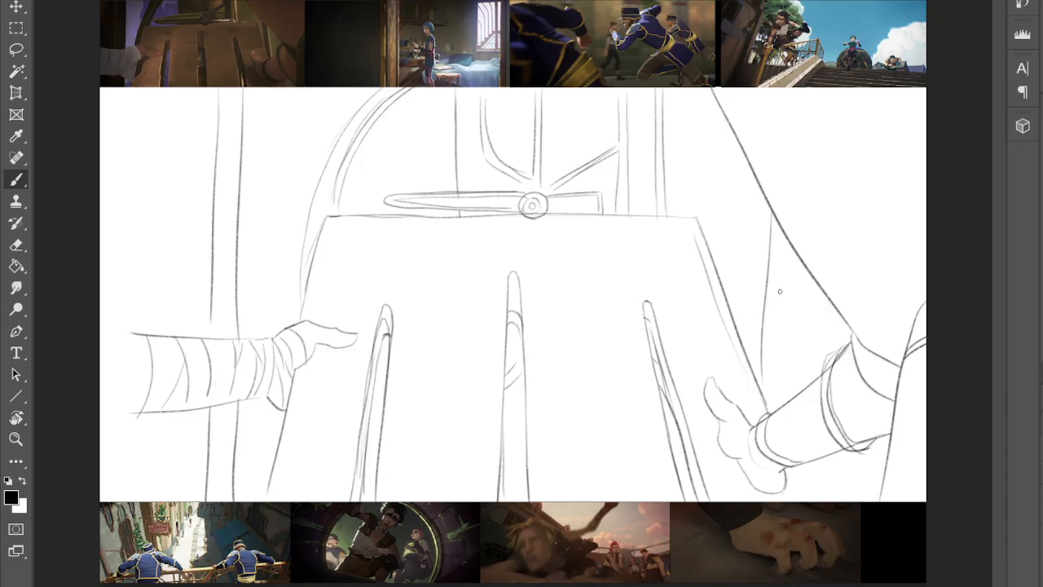
left_click_drag(783, 233, 775, 417)
left_click_drag(773, 228, 759, 381)
left_click_drag(781, 243, 779, 401)
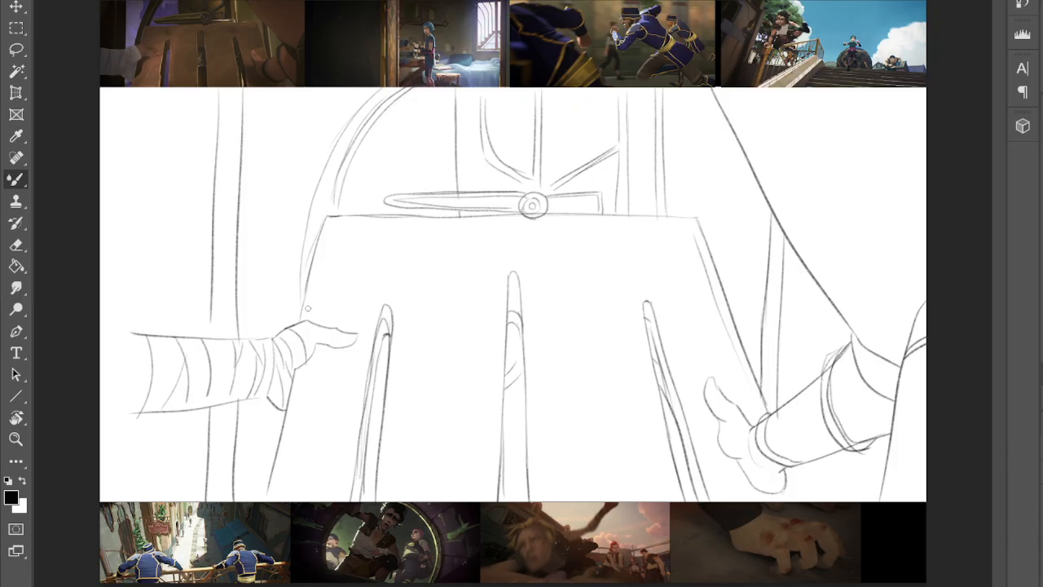
- Choose a mid grey as the foreground colour and paint it over the whole canvas beneath the sketch lines
key("i")
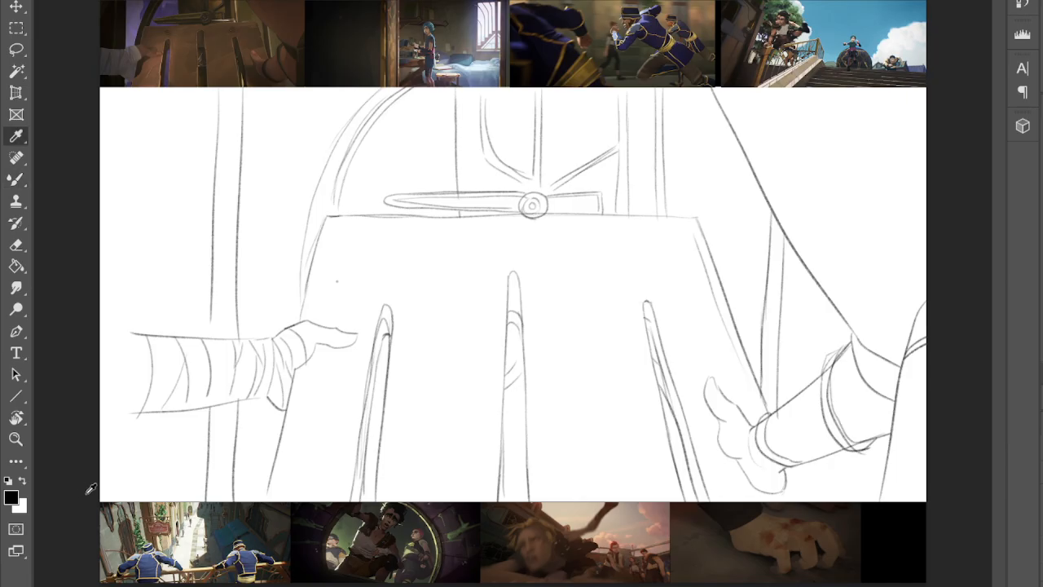
left_click(662, 190)
key("b")
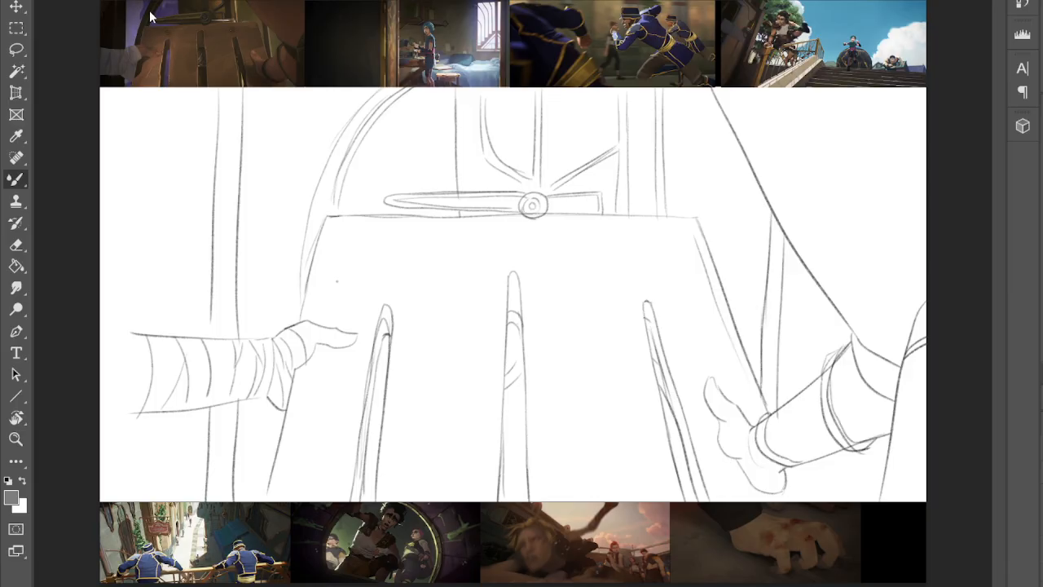
left_click(412, 175)
mouse_move(440, 204)
left_mouse_down()
mouse_move(402, 173)
mouse_move(603, 102)
mouse_move(122, 114)
mouse_move(906, 130)
mouse_move(913, 115)
mouse_move(440, 188)
mouse_move(221, 245)
mouse_move(481, 281)
left_mouse_up()
mouse_move(363, 295)
left_mouse_down()
mouse_move(920, 295)
mouse_move(929, 220)
mouse_move(896, 163)
mouse_move(495, 193)
mouse_move(343, 302)
mouse_move(106, 326)
mouse_move(65, 384)
mouse_move(114, 456)
mouse_move(122, 489)
mouse_move(382, 479)
mouse_move(432, 444)
mouse_move(537, 407)
mouse_move(350, 367)
mouse_move(345, 311)
left_mouse_up()
mouse_move(921, 314)
left_mouse_down()
mouse_move(880, 342)
mouse_move(931, 380)
mouse_move(896, 432)
mouse_move(896, 500)
mouse_move(815, 517)
left_mouse_up()
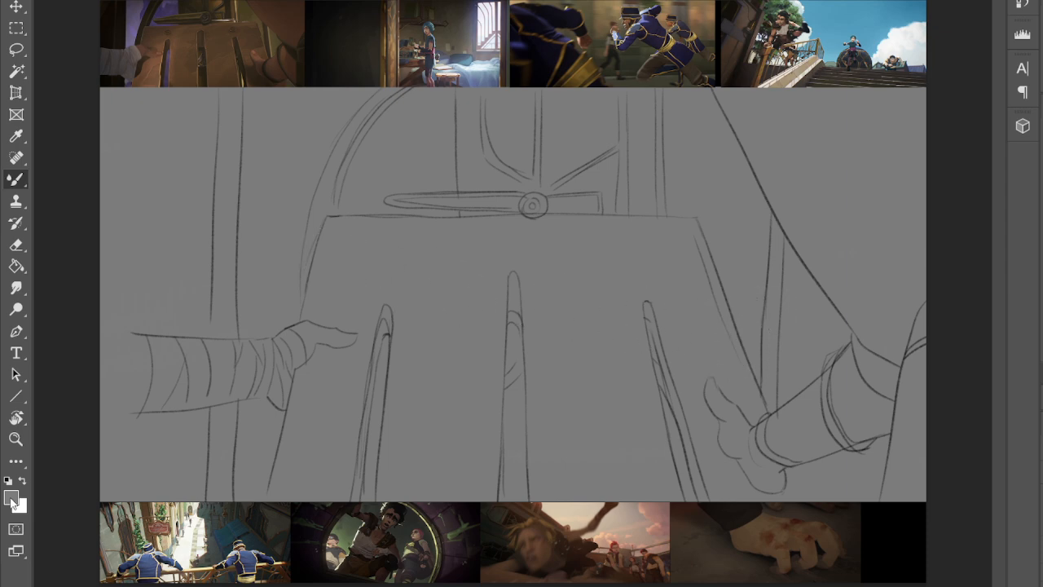
- Choose a lighter grey and paint the panel's upper strip, the section left of the middle slot and the right edge
key("i")
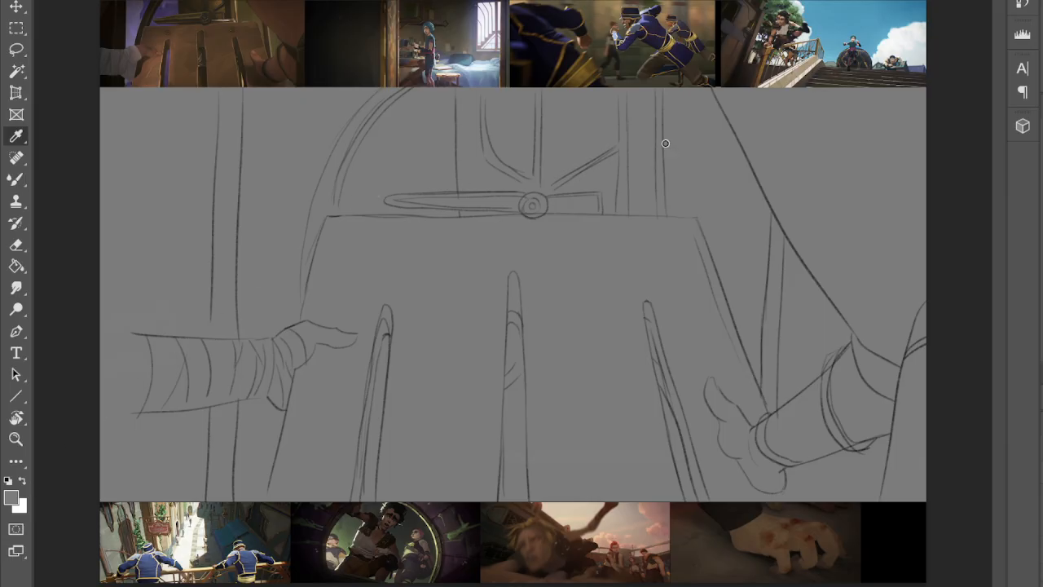
key("b")
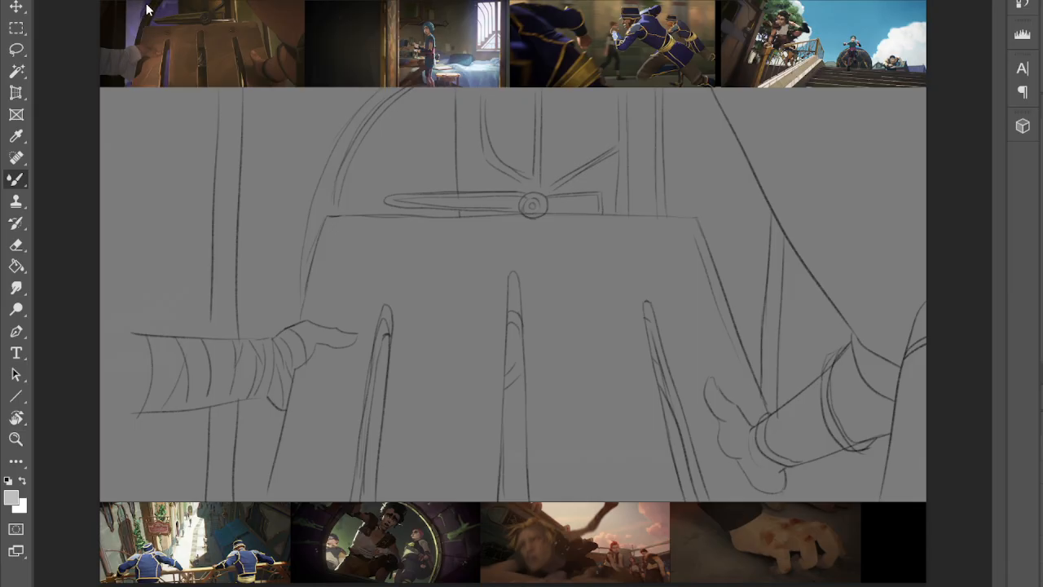
mouse_move(454, 272)
left_mouse_down()
mouse_move(446, 401)
mouse_move(459, 303)
mouse_move(457, 423)
mouse_move(485, 265)
mouse_move(476, 494)
mouse_move(465, 295)
mouse_move(435, 290)
mouse_move(413, 481)
mouse_move(406, 319)
mouse_move(387, 479)
mouse_move(418, 309)
mouse_move(429, 472)
mouse_move(442, 506)
mouse_move(490, 386)
mouse_move(483, 485)
mouse_move(506, 265)
mouse_move(479, 340)
mouse_move(463, 319)
mouse_move(431, 324)
left_mouse_up()
mouse_move(334, 251)
left_mouse_down()
mouse_move(318, 313)
mouse_move(328, 227)
mouse_move(522, 234)
mouse_move(440, 238)
mouse_move(663, 256)
mouse_move(617, 232)
mouse_move(696, 229)
mouse_move(745, 411)
mouse_move(713, 342)
mouse_move(696, 412)
mouse_move(668, 318)
mouse_move(721, 484)
left_mouse_up()
left_click_drag(721, 485, 685, 352)
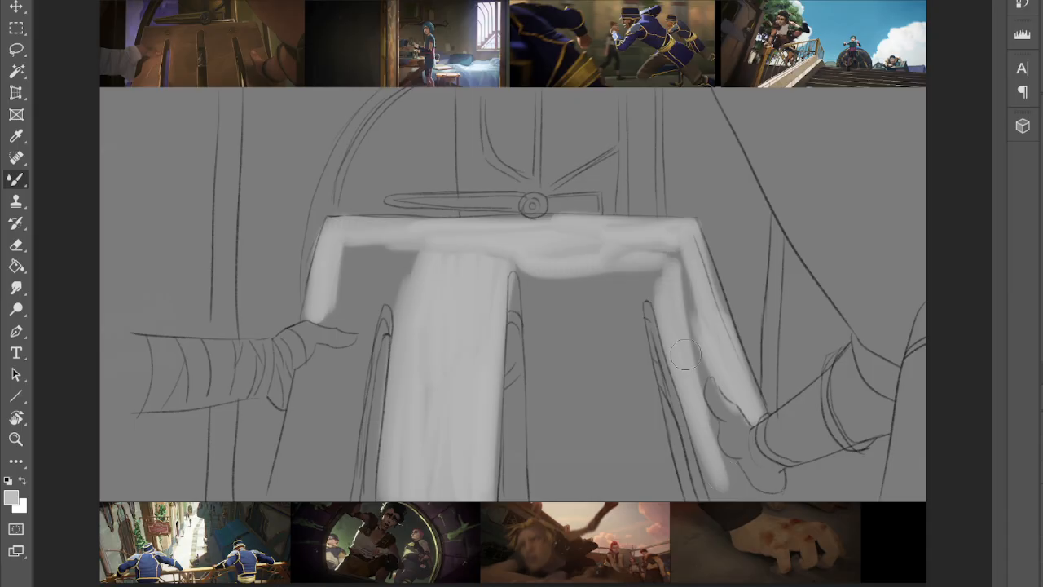
- Fill the panel's remaining sections between and beside the slots with light grey, leaving the slots and hands darker
mouse_move(714, 443)
left_mouse_down()
mouse_move(719, 492)
mouse_move(704, 415)
mouse_move(744, 485)
mouse_move(779, 473)
left_mouse_up()
mouse_move(667, 241)
left_mouse_down()
mouse_move(718, 400)
mouse_move(680, 286)
mouse_move(683, 255)
mouse_move(710, 371)
mouse_move(643, 274)
mouse_move(652, 314)
left_mouse_up()
mouse_move(544, 276)
left_mouse_down()
mouse_move(562, 450)
mouse_move(572, 268)
mouse_move(608, 469)
mouse_move(620, 474)
mouse_move(616, 288)
mouse_move(639, 454)
mouse_move(639, 282)
mouse_move(660, 489)
left_mouse_up()
mouse_move(617, 285)
left_mouse_down()
mouse_move(592, 476)
mouse_move(538, 497)
mouse_move(534, 269)
mouse_move(556, 258)
mouse_move(561, 298)
mouse_move(590, 305)
mouse_move(622, 280)
mouse_move(620, 228)
left_mouse_up()
mouse_move(485, 254)
left_mouse_down()
mouse_move(437, 249)
mouse_move(379, 270)
mouse_move(371, 252)
mouse_move(414, 294)
mouse_move(352, 266)
mouse_move(340, 318)
mouse_move(328, 317)
mouse_move(331, 303)
mouse_move(365, 331)
mouse_move(385, 277)
mouse_move(359, 405)
mouse_move(290, 464)
mouse_move(317, 390)
mouse_move(330, 394)
mouse_move(332, 423)
mouse_move(346, 427)
mouse_move(335, 508)
mouse_move(366, 524)
left_mouse_up()
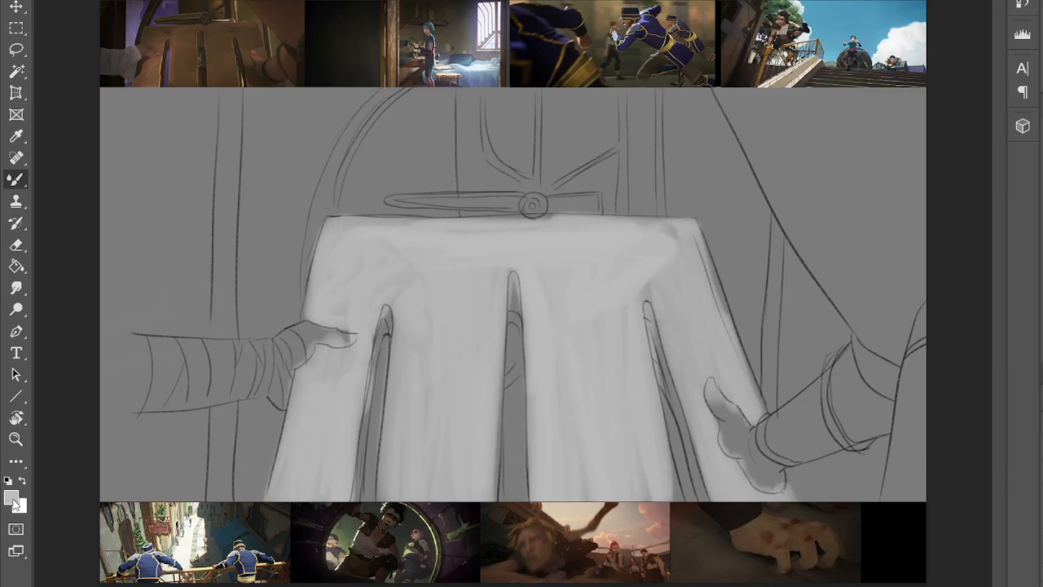
- Choose a near-black foreground colour and paint the background section around the left arm dark grey, above and below the sleeve
key("i")
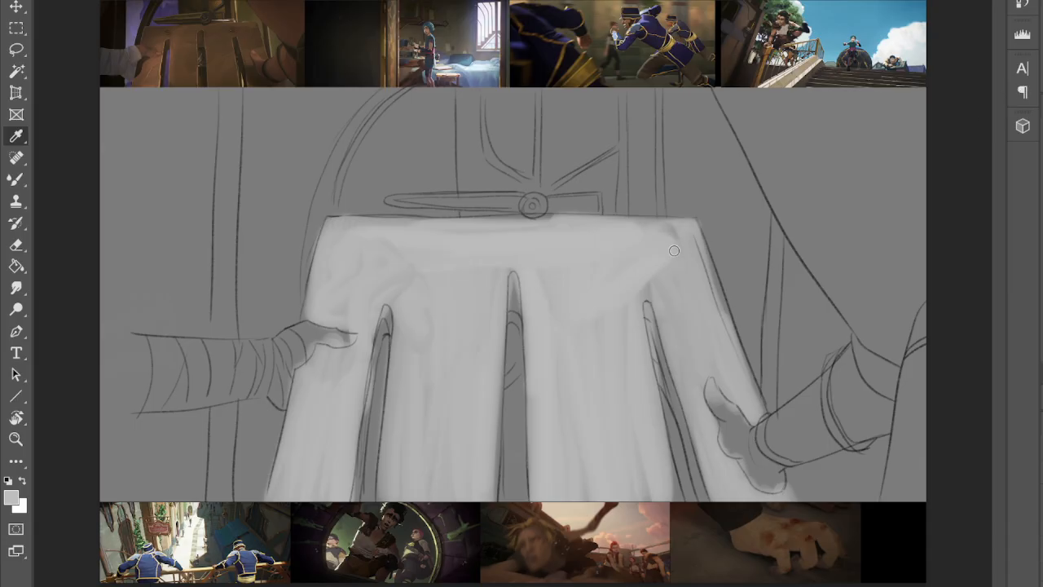
key("b")
key("d")
mouse_move(171, 97)
left_mouse_down()
mouse_move(151, 290)
mouse_move(148, 80)
mouse_move(115, 286)
mouse_move(106, 86)
mouse_move(96, 137)
mouse_move(105, 325)
mouse_move(166, 93)
mouse_move(183, 294)
mouse_move(198, 103)
mouse_move(206, 322)
mouse_move(230, 109)
mouse_move(225, 330)
mouse_move(105, 306)
mouse_move(202, 318)
mouse_move(163, 315)
mouse_move(144, 79)
mouse_move(115, 104)
mouse_move(127, 150)
mouse_move(194, 175)
mouse_move(189, 226)
left_mouse_up()
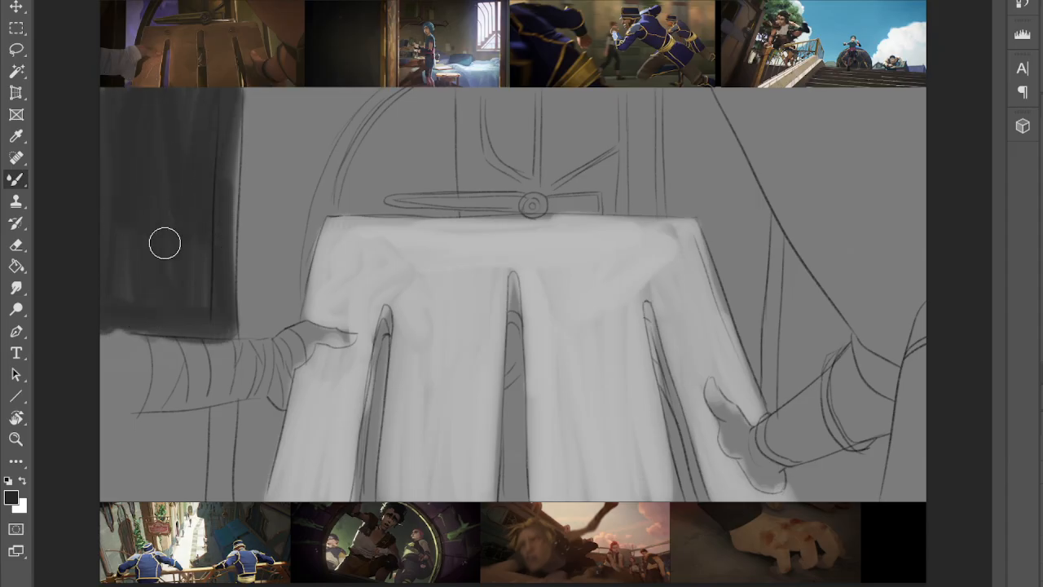
mouse_move(212, 432)
left_mouse_down()
mouse_move(227, 490)
mouse_move(217, 451)
mouse_move(180, 420)
mouse_move(162, 431)
mouse_move(96, 421)
mouse_move(144, 429)
mouse_move(129, 488)
mouse_move(112, 441)
mouse_move(119, 425)
mouse_move(204, 494)
left_mouse_up()
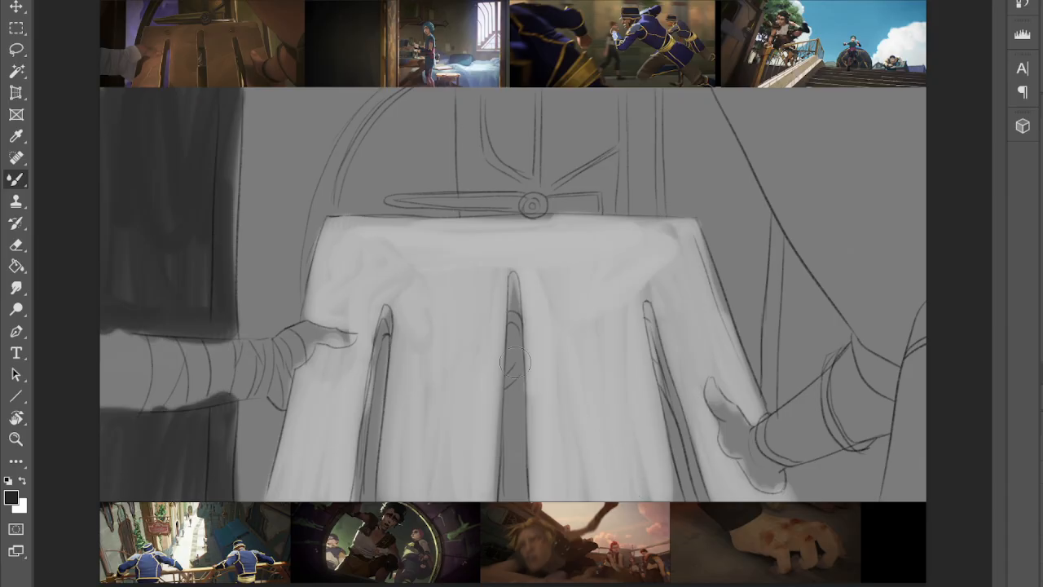
- Paint dark grey over the curved arch, the vertical post and the window area behind the panel
mouse_move(319, 203)
left_mouse_down()
mouse_move(377, 107)
mouse_move(334, 166)
mouse_move(390, 91)
mouse_move(344, 153)
mouse_move(309, 236)
mouse_move(341, 166)
mouse_move(337, 263)
left_mouse_up()
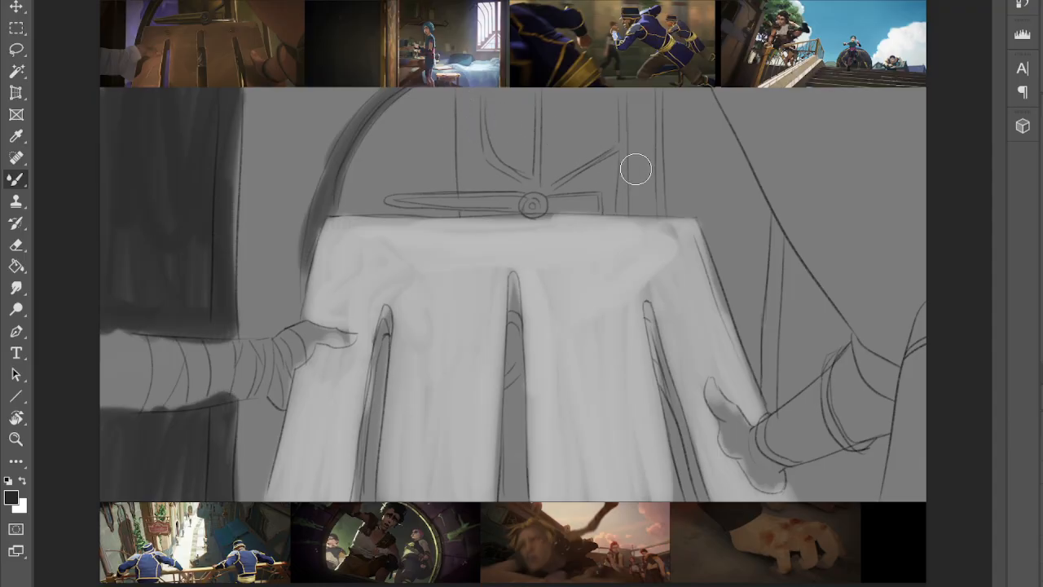
mouse_move(636, 154)
left_mouse_down()
mouse_move(642, 238)
mouse_move(650, 190)
left_mouse_up()
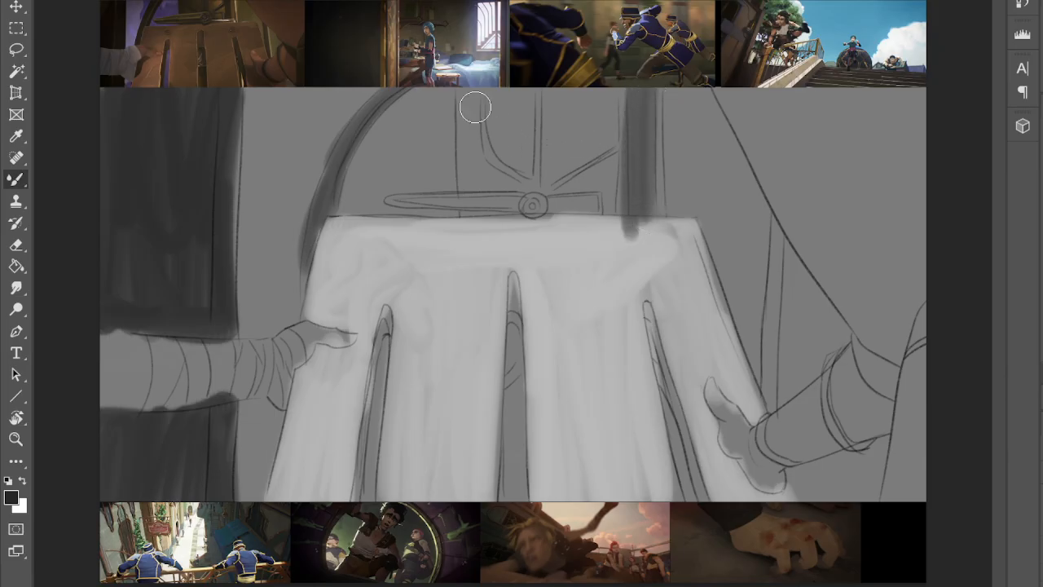
mouse_move(486, 120)
left_mouse_down()
mouse_move(462, 172)
mouse_move(465, 97)
mouse_move(473, 180)
mouse_move(472, 112)
mouse_move(482, 99)
mouse_move(484, 179)
mouse_move(523, 194)
mouse_move(491, 196)
mouse_move(477, 121)
mouse_move(483, 144)
mouse_move(500, 83)
mouse_move(519, 170)
mouse_move(519, 97)
mouse_move(524, 89)
mouse_move(522, 144)
mouse_move(538, 78)
mouse_move(531, 173)
mouse_move(532, 81)
left_mouse_up()
mouse_move(559, 158)
left_mouse_down()
mouse_move(560, 90)
mouse_move(568, 152)
mouse_move(567, 128)
mouse_move(548, 159)
mouse_move(550, 178)
mouse_move(579, 190)
mouse_move(565, 190)
mouse_move(580, 208)
mouse_move(569, 213)
mouse_move(546, 207)
mouse_move(551, 191)
mouse_move(524, 185)
mouse_move(562, 202)
mouse_move(586, 170)
mouse_move(578, 190)
mouse_move(584, 182)
mouse_move(554, 166)
left_mouse_up()
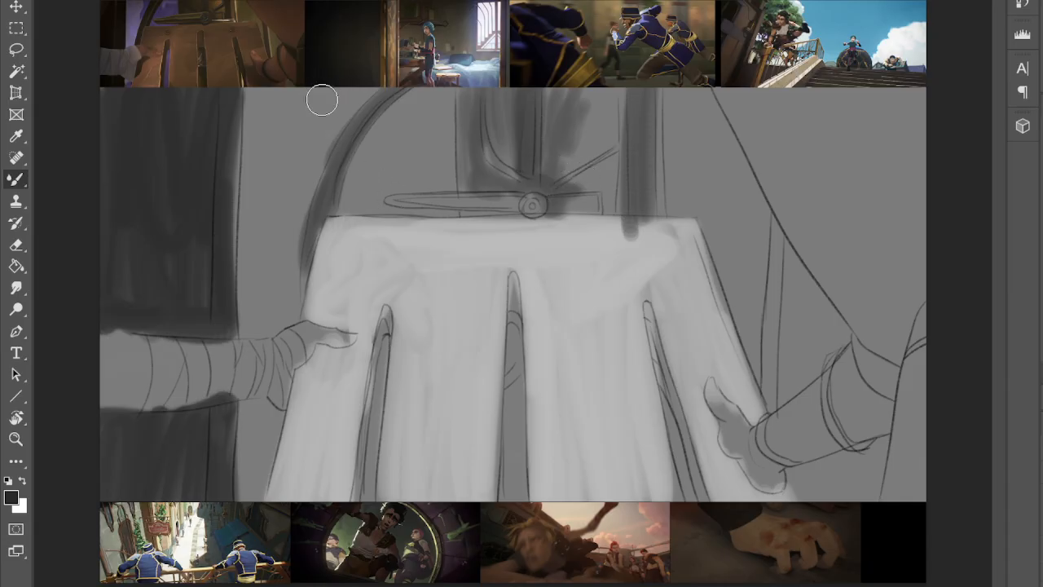
- Add loose dark strokes to the background on both sides of the arch and at the canvas's upper right edge
mouse_move(317, 97)
left_mouse_down()
mouse_move(333, 90)
mouse_move(315, 158)
mouse_move(361, 93)
left_mouse_up()
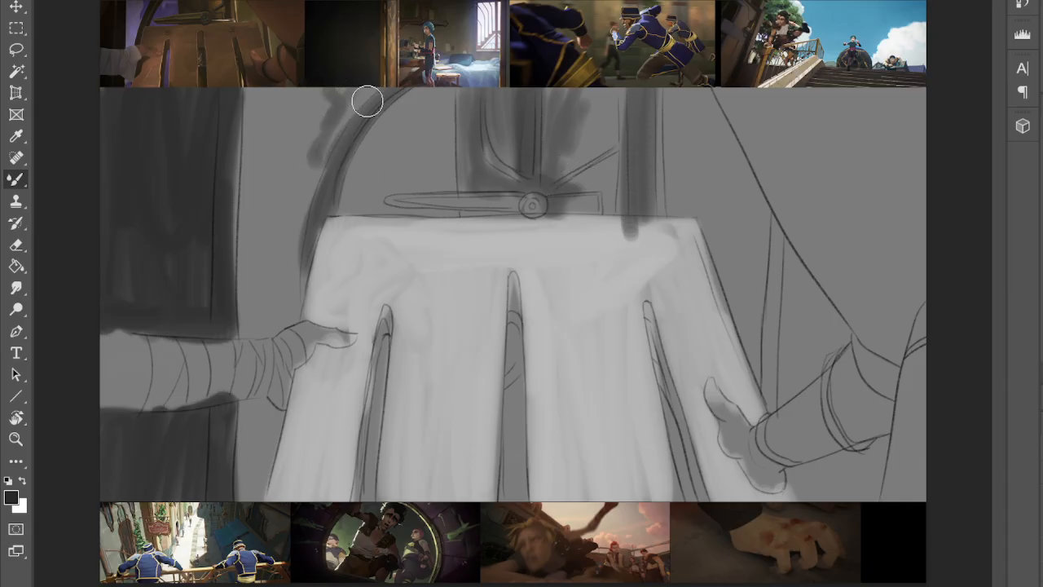
mouse_move(417, 132)
left_mouse_down()
mouse_move(425, 169)
mouse_move(415, 118)
mouse_move(382, 192)
mouse_move(362, 188)
mouse_move(361, 202)
mouse_move(434, 186)
mouse_move(306, 209)
mouse_move(264, 188)
mouse_move(274, 267)
mouse_move(245, 222)
mouse_move(272, 293)
mouse_move(258, 318)
mouse_move(249, 313)
mouse_move(248, 180)
mouse_move(260, 194)
mouse_move(263, 183)
mouse_move(289, 184)
mouse_move(266, 137)
mouse_move(249, 180)
left_mouse_up()
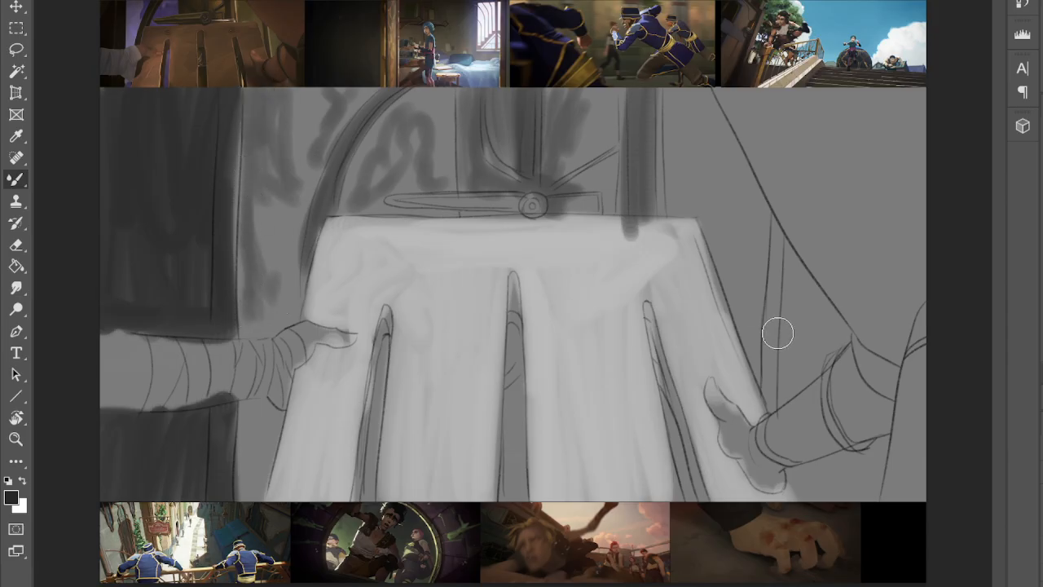
left_click_drag(920, 105, 916, 136)
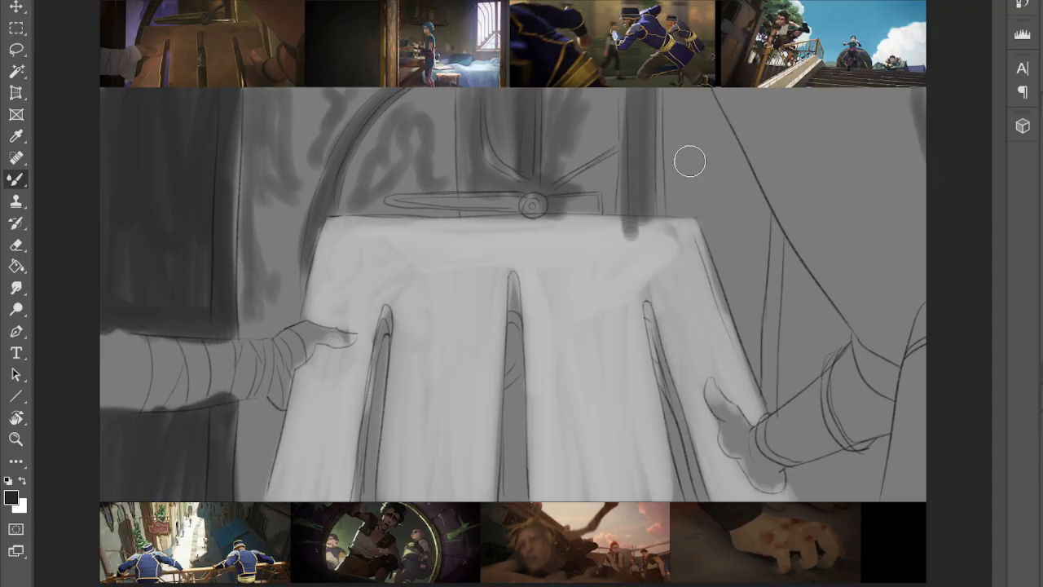
- Choose a medium-dark grey and fill the right figure's torso down to the shoulder contour line
key("i")
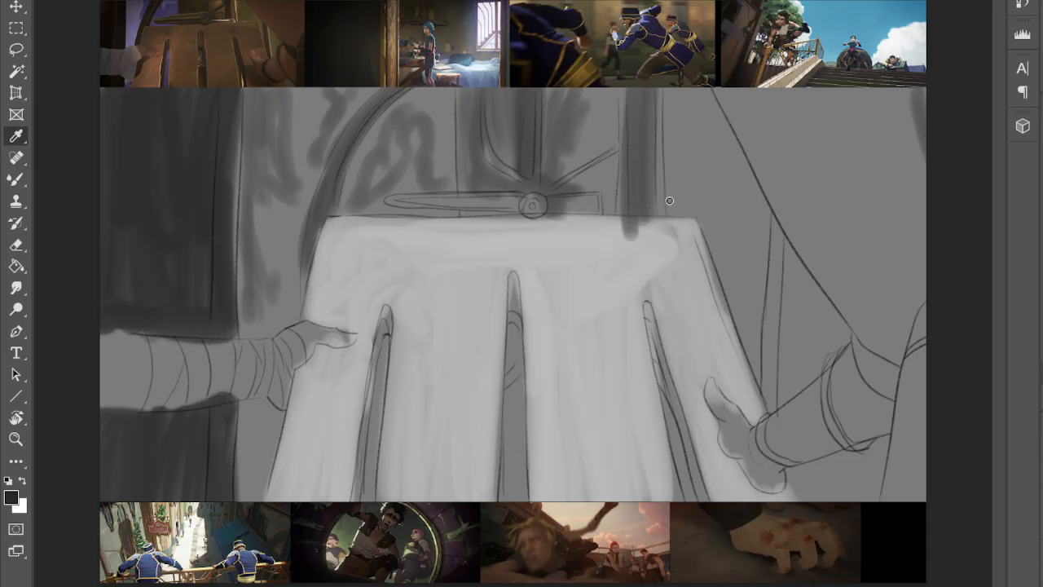
key("b")
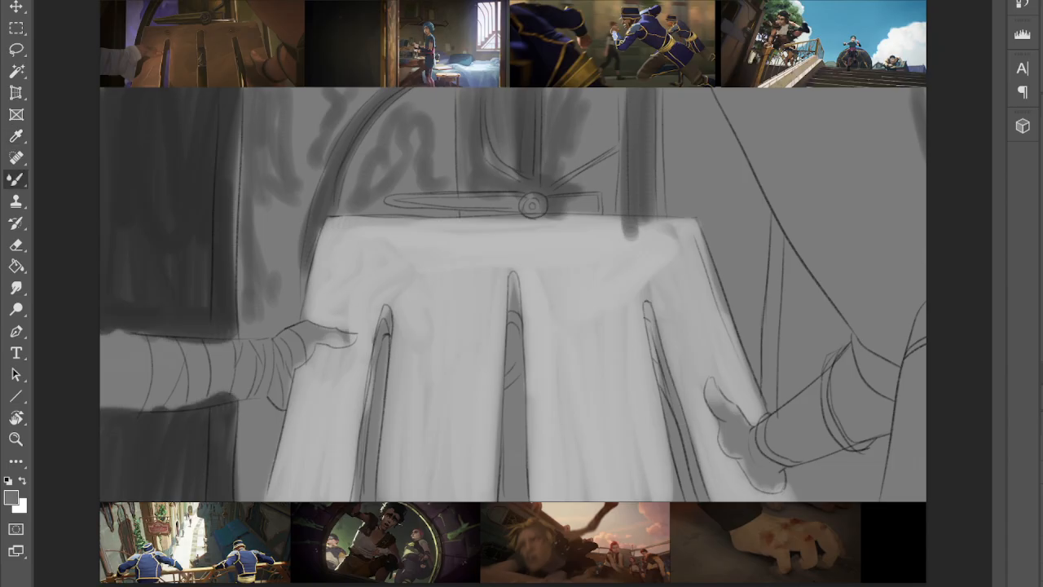
mouse_move(901, 91)
left_mouse_down()
mouse_move(935, 185)
mouse_move(886, 188)
mouse_move(825, 83)
mouse_move(821, 232)
mouse_move(745, 99)
mouse_move(817, 267)
mouse_move(747, 95)
mouse_move(881, 329)
mouse_move(780, 86)
mouse_move(901, 289)
left_mouse_up()
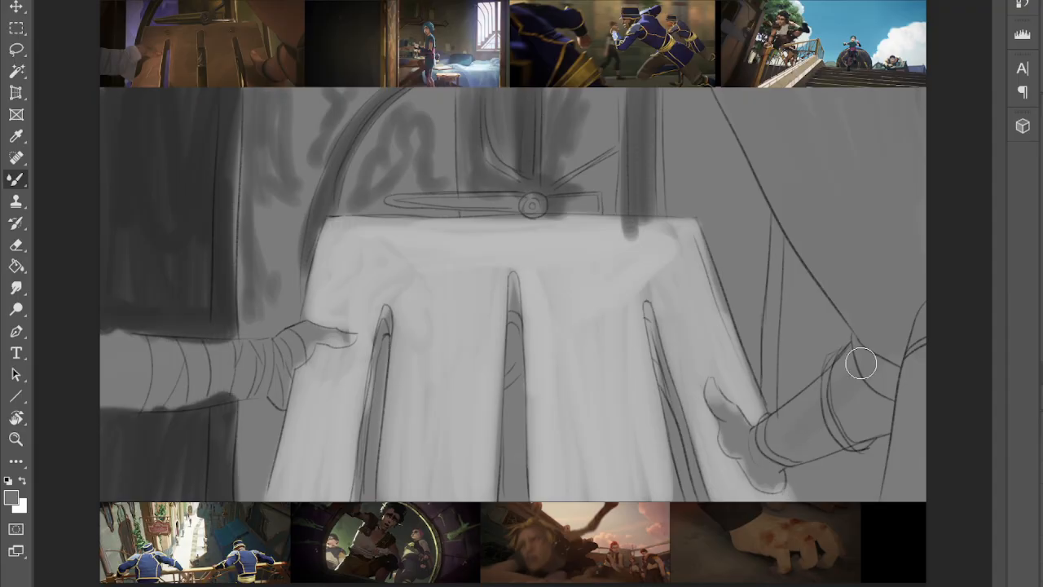
key("i")
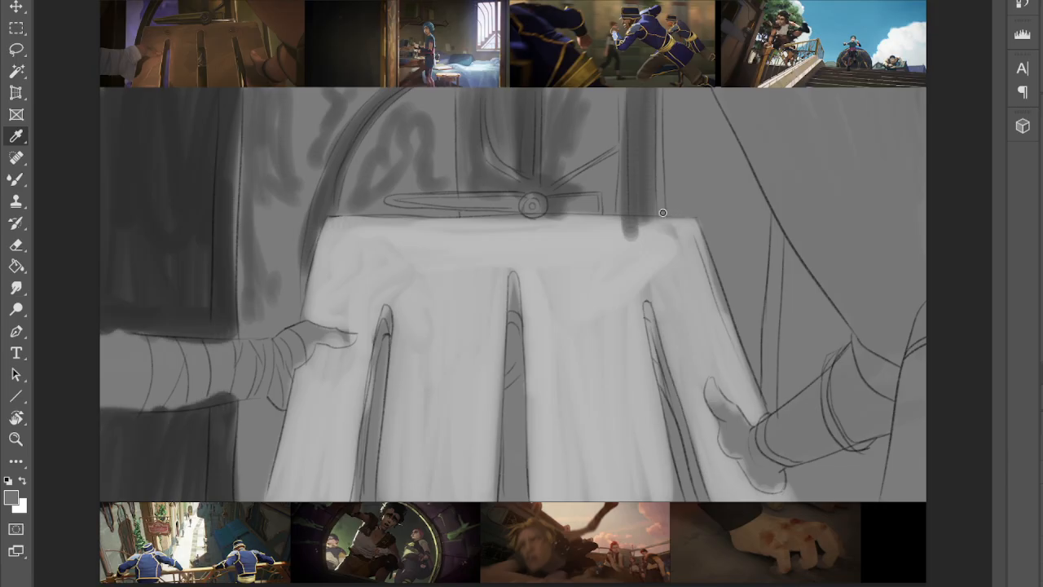
key("b")
left_click_drag(834, 111, 855, 195)
mouse_move(788, 103)
left_mouse_down()
mouse_move(844, 243)
mouse_move(797, 179)
left_mouse_up()
left_click_drag(752, 105, 819, 254)
mouse_move(837, 291)
left_mouse_down()
mouse_move(798, 209)
mouse_move(866, 317)
mouse_move(776, 196)
mouse_move(845, 258)
mouse_move(901, 352)
mouse_move(904, 117)
mouse_move(923, 283)
mouse_move(907, 86)
mouse_move(886, 164)
mouse_move(857, 165)
left_mouse_up()
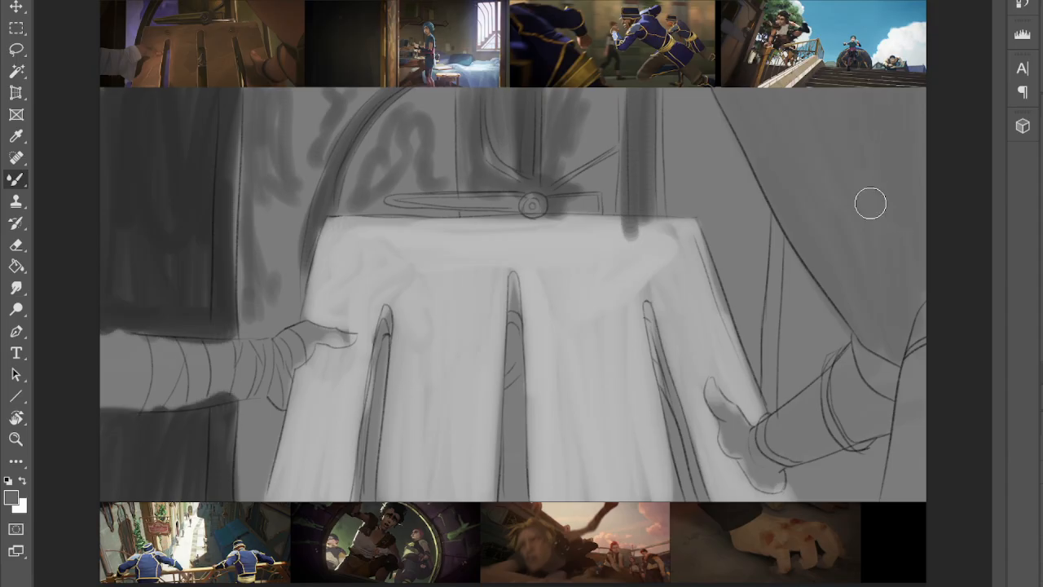
- Paint the right forearm, both hands and the panel's slots in the same medium-dark grey
left_click_drag(852, 370, 815, 420)
mouse_move(815, 420)
left_mouse_down()
mouse_move(863, 372)
mouse_move(845, 426)
mouse_move(813, 445)
mouse_move(769, 442)
mouse_move(782, 418)
mouse_move(713, 387)
mouse_move(776, 489)
mouse_move(727, 402)
mouse_move(740, 419)
left_mouse_up()
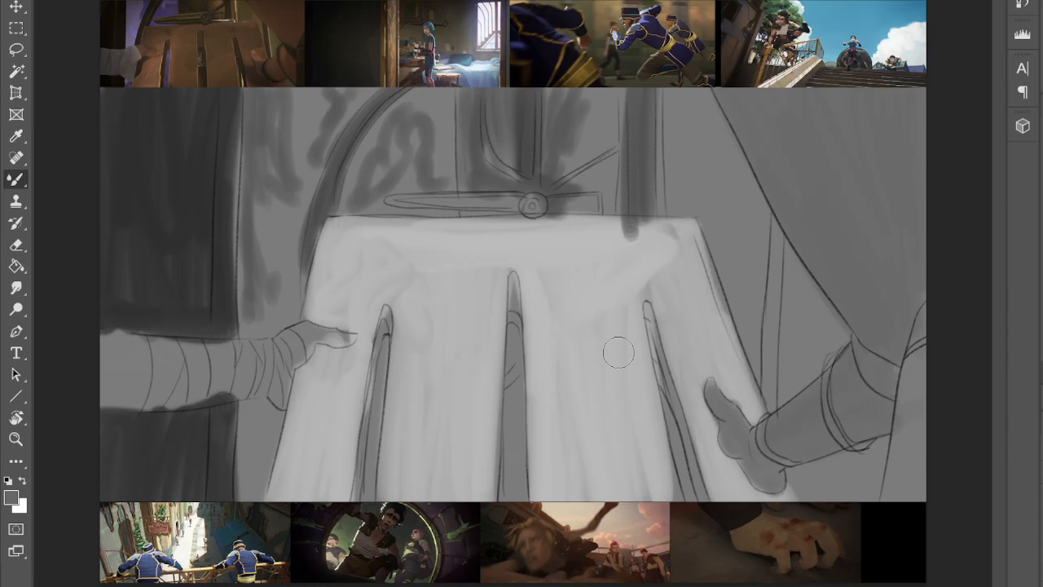
mouse_move(308, 337)
left_mouse_down()
mouse_move(298, 345)
mouse_move(334, 335)
left_mouse_up()
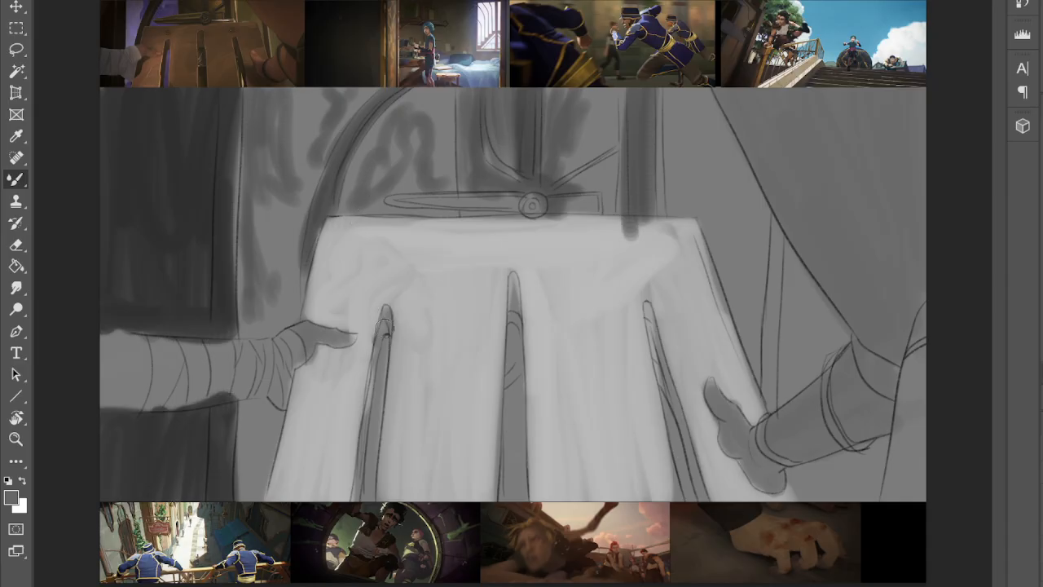
left_click_drag(380, 330, 361, 432)
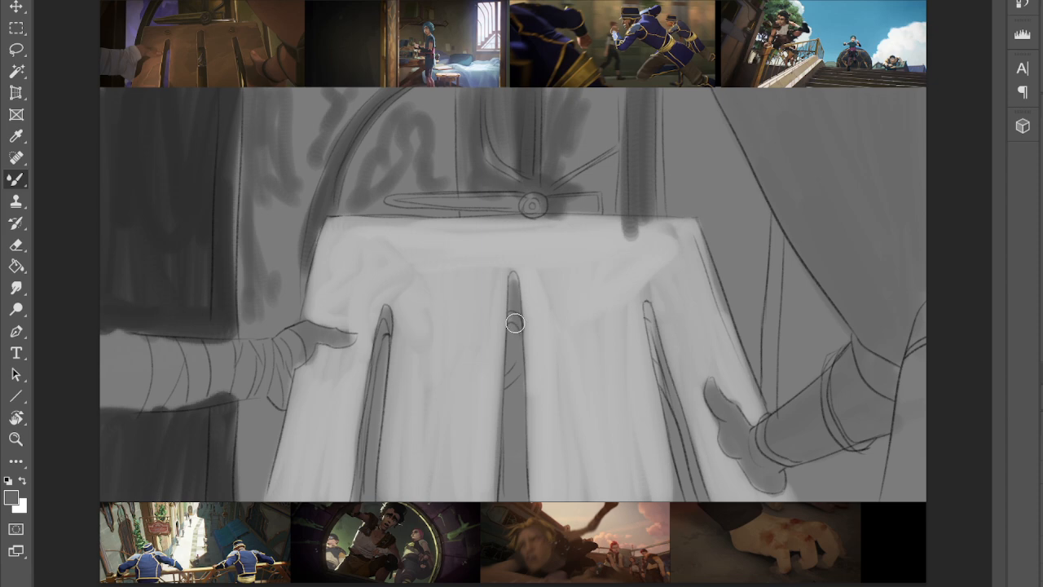
left_click_drag(645, 308, 662, 371)
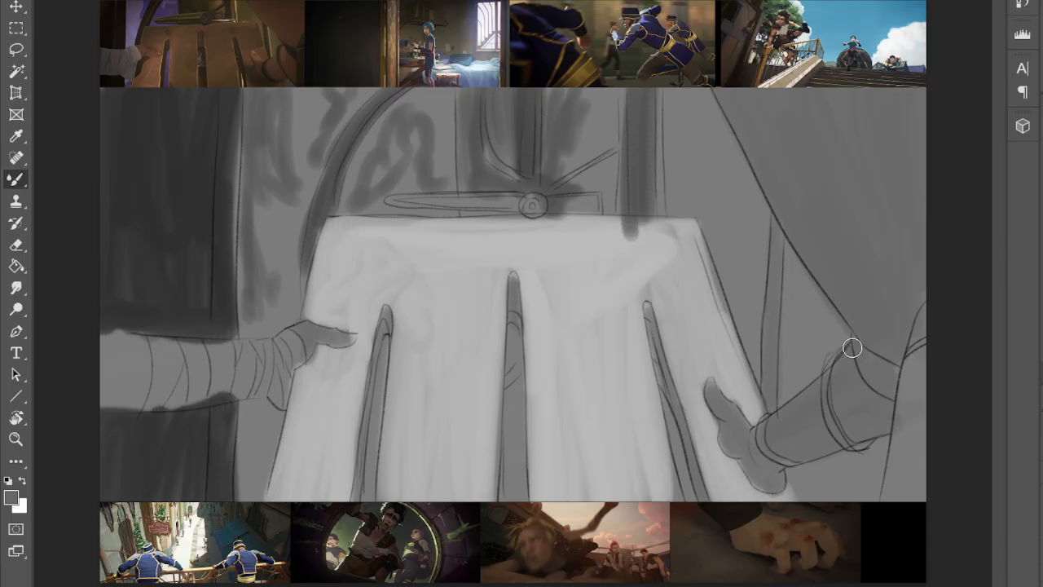
- Choose a near-black tone and darken the right arm's sleeve opening, forearm bands and the shape at the canvas's right edge
key("i")
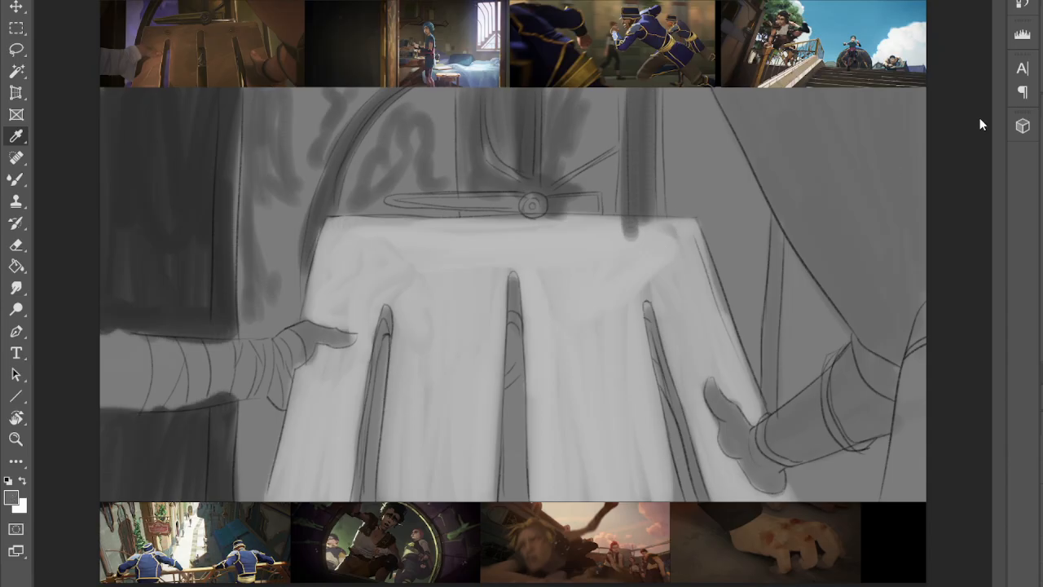
key("b")
mouse_move(853, 345)
left_mouse_down()
mouse_move(890, 391)
mouse_move(891, 371)
mouse_move(870, 354)
mouse_move(893, 393)
left_mouse_up()
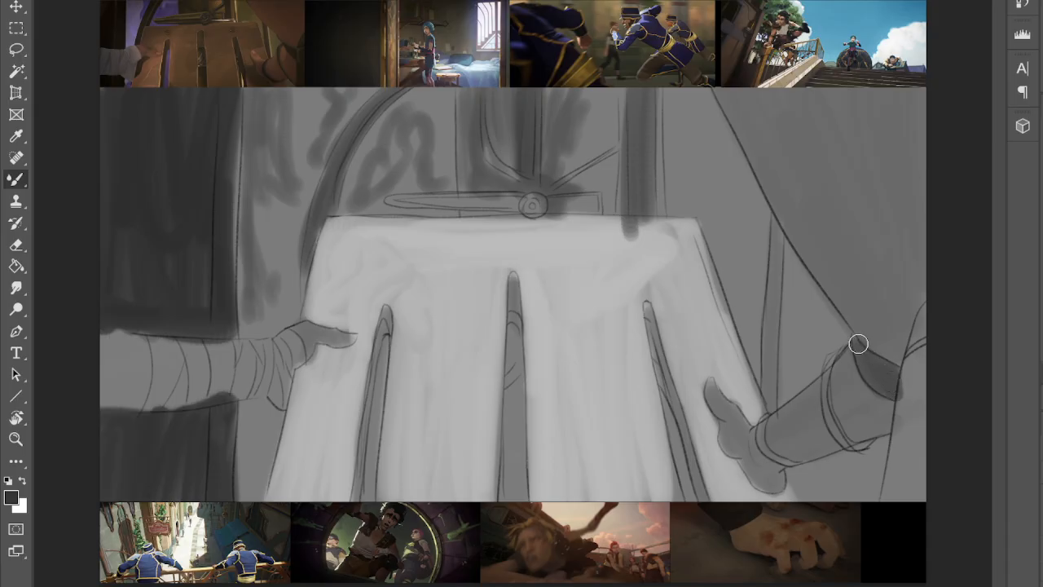
mouse_move(826, 367)
left_mouse_down()
mouse_move(826, 410)
mouse_move(854, 451)
mouse_move(856, 413)
left_mouse_up()
mouse_move(763, 420)
left_mouse_down()
mouse_move(763, 452)
mouse_move(761, 429)
mouse_move(788, 459)
mouse_move(771, 457)
mouse_move(820, 454)
left_mouse_up()
mouse_move(930, 333)
left_mouse_down()
mouse_move(902, 496)
mouse_move(924, 368)
mouse_move(888, 498)
mouse_move(923, 332)
left_mouse_up()
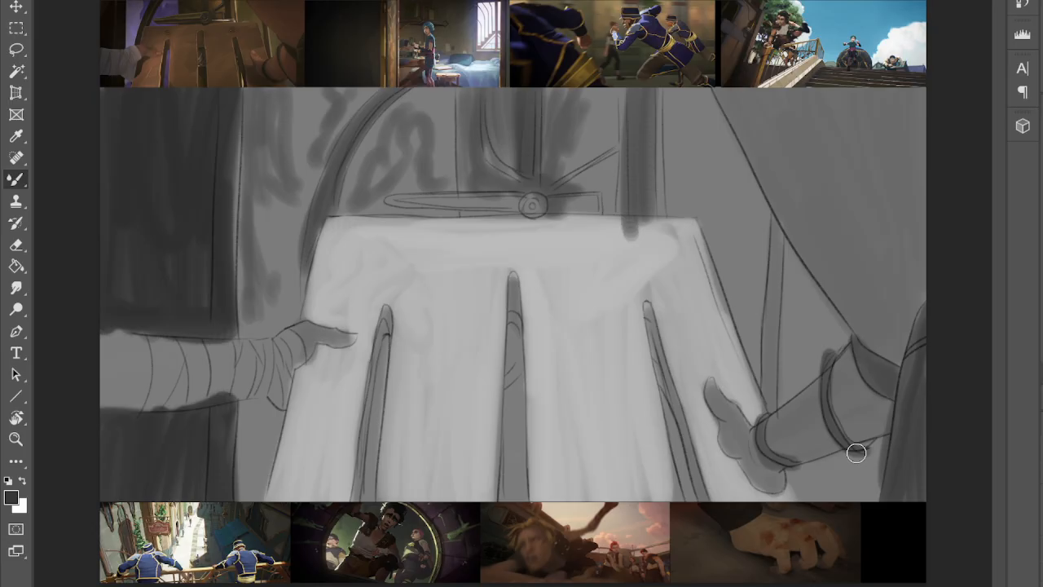
- Choose a near-white tone and add highlights to the left arm's wrappings and hand and the horizontal bar above the panel
key("i")
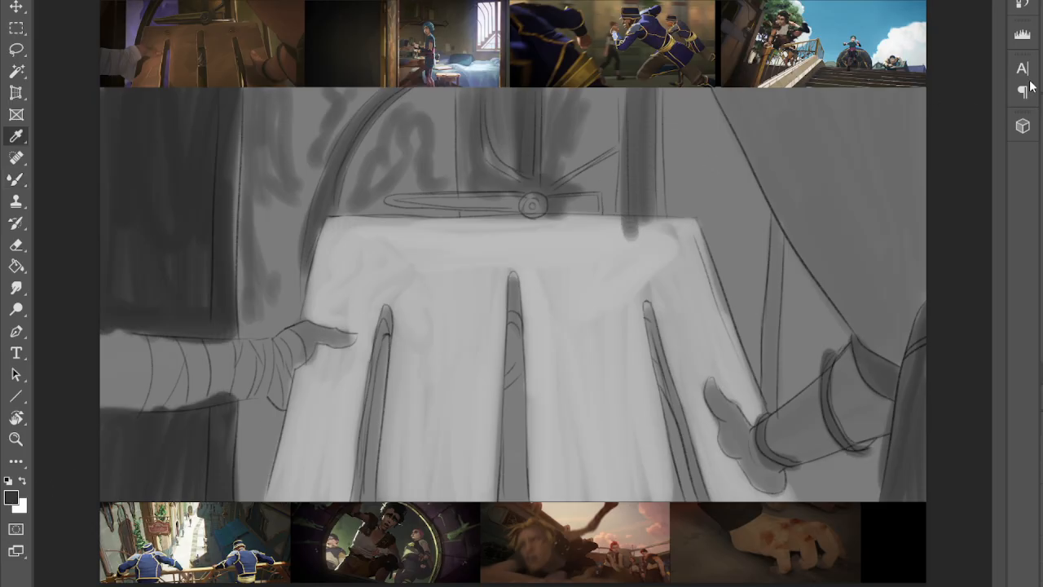
left_click(660, 213)
key("b")
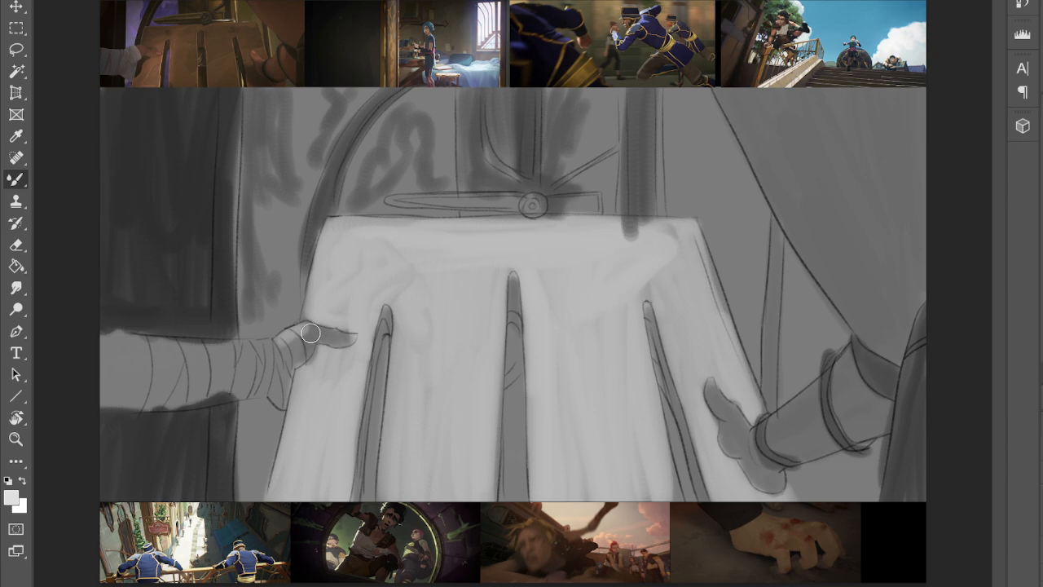
left_click_drag(231, 347, 270, 344)
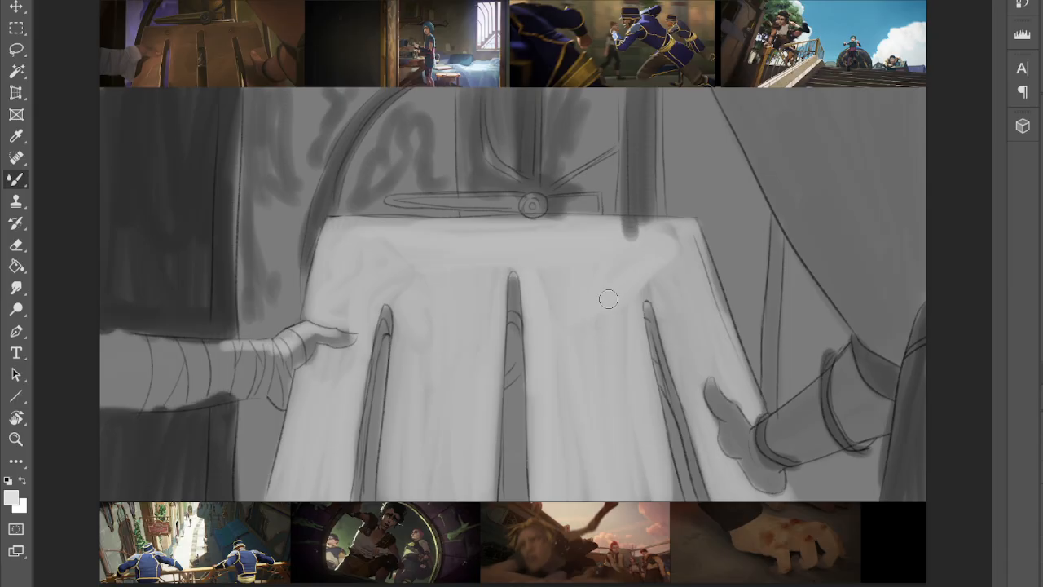
left_click_drag(394, 198, 520, 197)
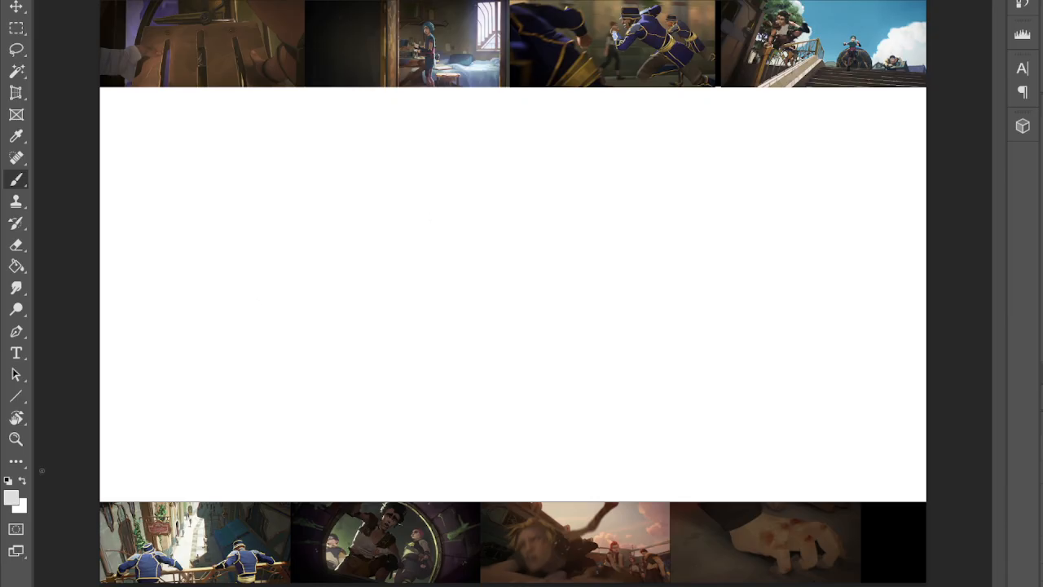
- Set the foreground to black and draw five near-vertical full-height lines for a post left of the blank frame's centre
key("i")
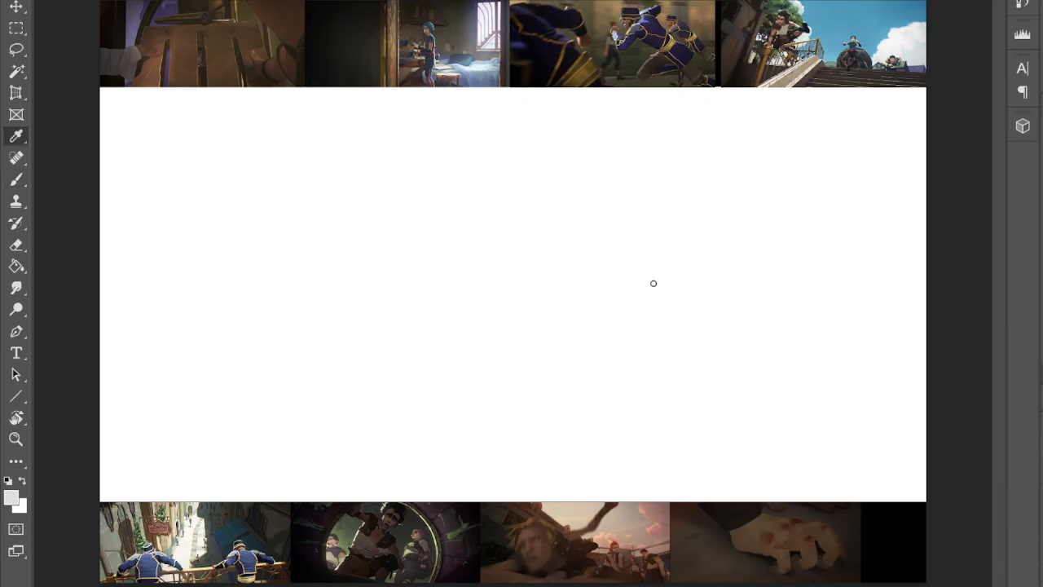
key("d")
key("b")
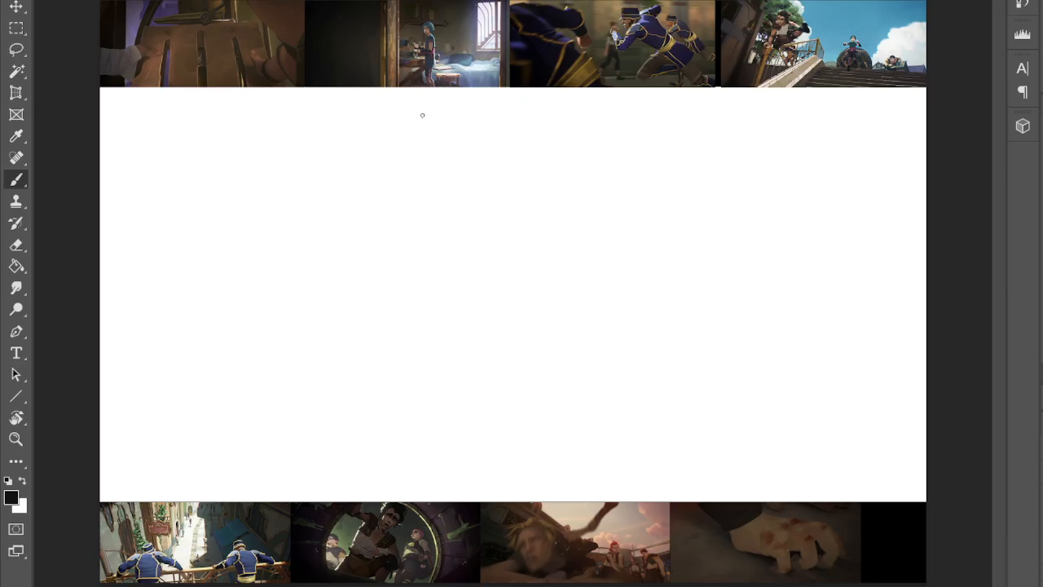
left_click_drag(407, 90, 403, 501)
left_click_drag(422, 92, 415, 501)
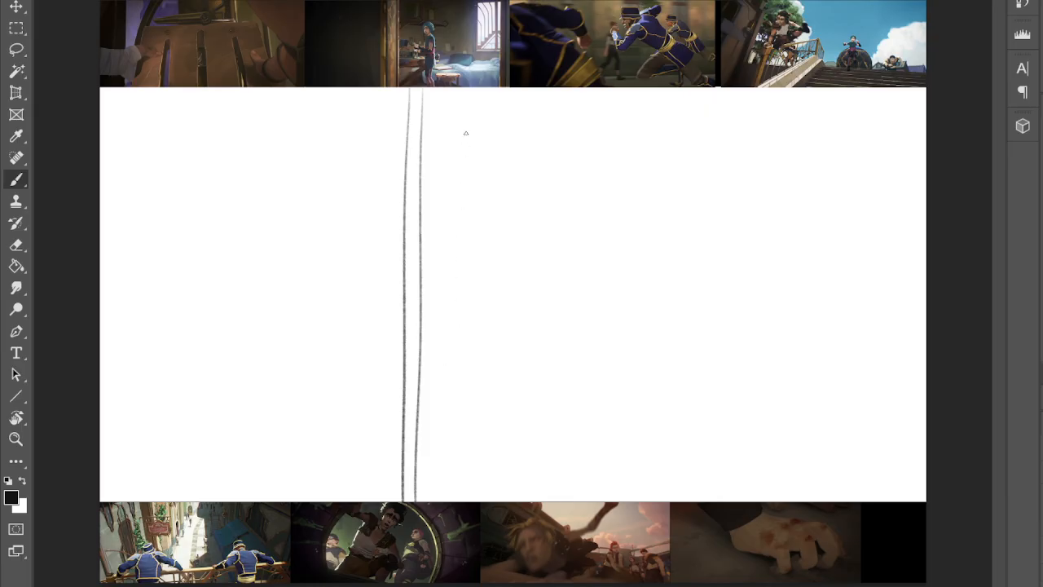
left_click_drag(476, 90, 466, 500)
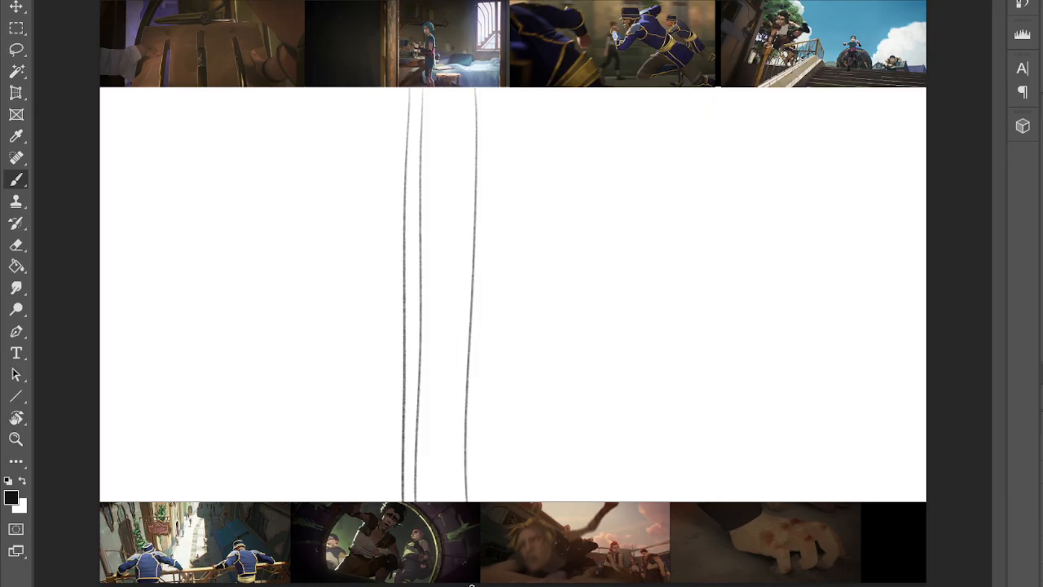
left_click_drag(487, 88, 477, 501)
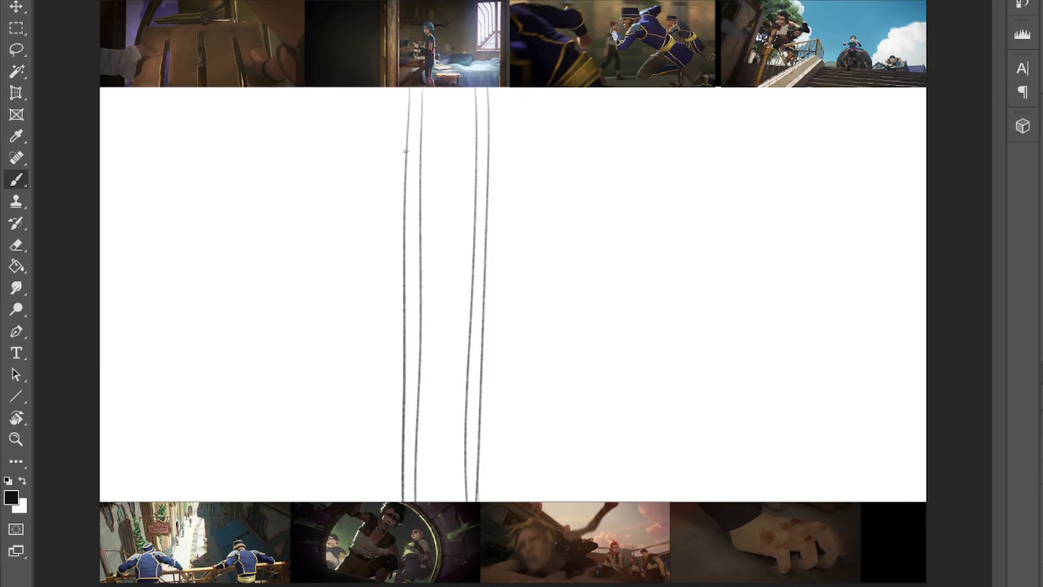
left_click_drag(397, 103, 385, 501)
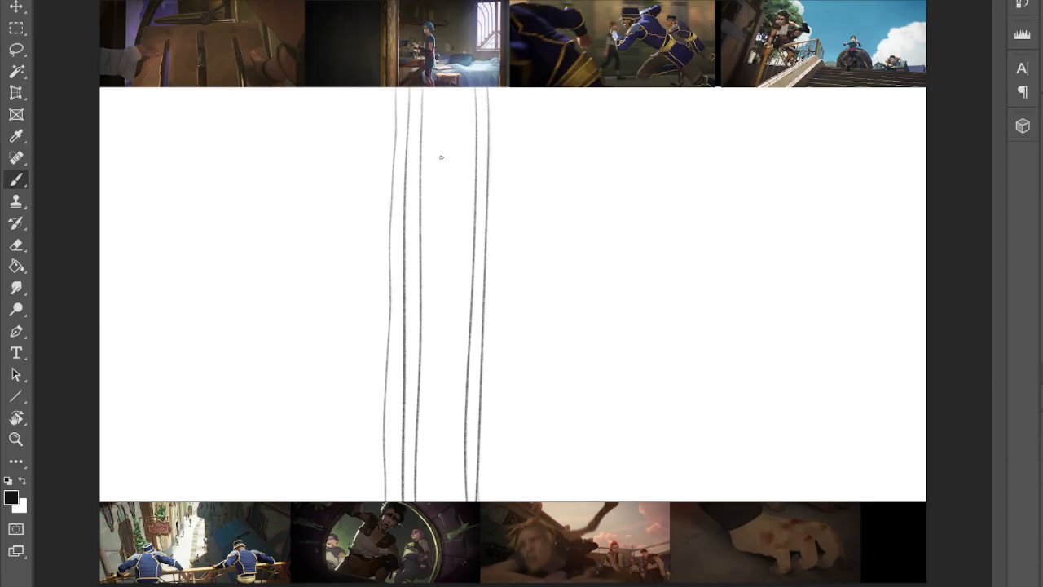
- Sketch a column of ornaments inside the post: a diamond, zigzags, short vertical lines, a double oval and an arch
left_click_drag(439, 144, 453, 174)
mouse_move(455, 109)
left_mouse_down()
mouse_move(468, 148)
mouse_move(457, 178)
mouse_move(441, 154)
mouse_move(448, 182)
mouse_move(468, 155)
mouse_move(434, 143)
mouse_move(453, 104)
mouse_move(472, 148)
left_mouse_up()
mouse_move(425, 199)
left_mouse_down()
mouse_move(438, 235)
mouse_move(453, 197)
mouse_move(447, 235)
mouse_move(459, 198)
mouse_move(474, 214)
left_mouse_up()
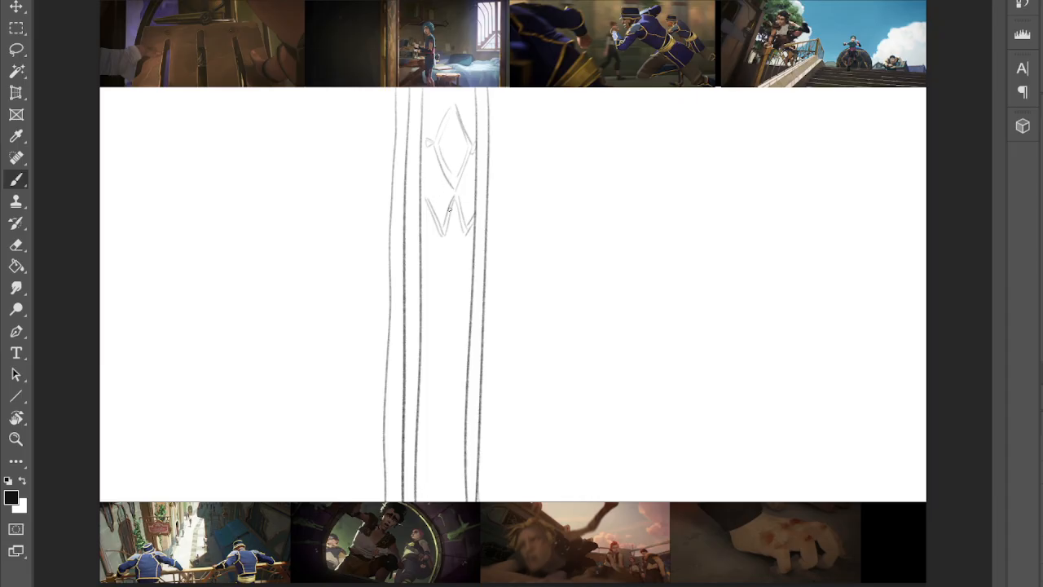
left_click_drag(445, 232, 442, 277)
left_click_drag(466, 233, 465, 271)
mouse_move(444, 272)
left_mouse_down()
mouse_move(451, 377)
mouse_move(459, 305)
mouse_move(454, 367)
left_mouse_up()
mouse_move(454, 367)
left_mouse_down()
mouse_move(457, 315)
mouse_move(445, 333)
mouse_move(446, 306)
mouse_move(460, 312)
mouse_move(450, 366)
left_mouse_up()
mouse_move(461, 324)
left_mouse_down()
mouse_move(430, 409)
mouse_move(465, 412)
mouse_move(453, 435)
mouse_move(461, 452)
left_mouse_up()
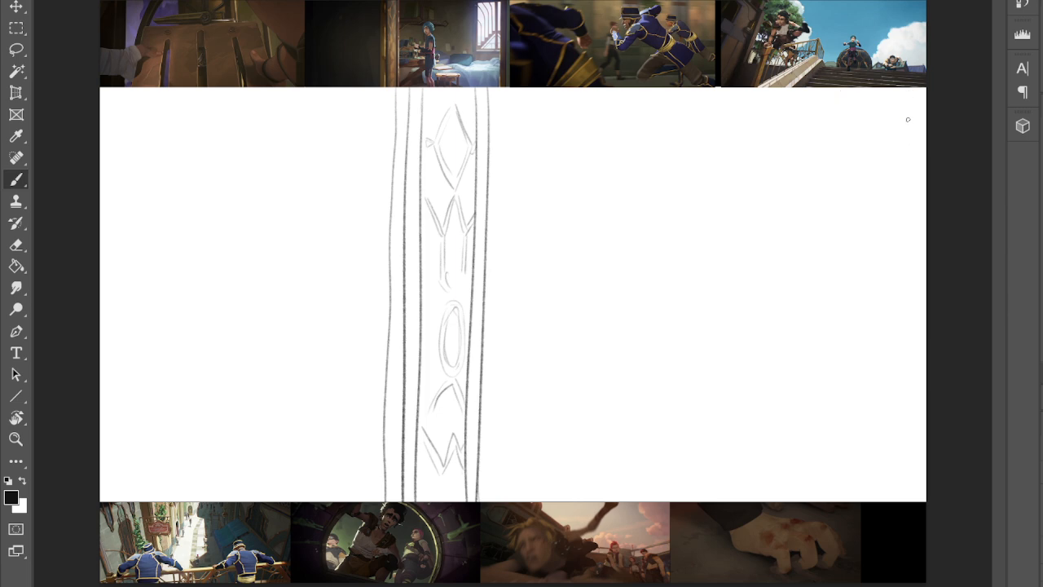
- Draw two full-height near-vertical lines near the frame's right edge and darken the lower part of the outer one
left_click_drag(911, 91, 903, 492)
left_click_drag(898, 88, 886, 501)
left_click_drag(905, 261, 902, 498)
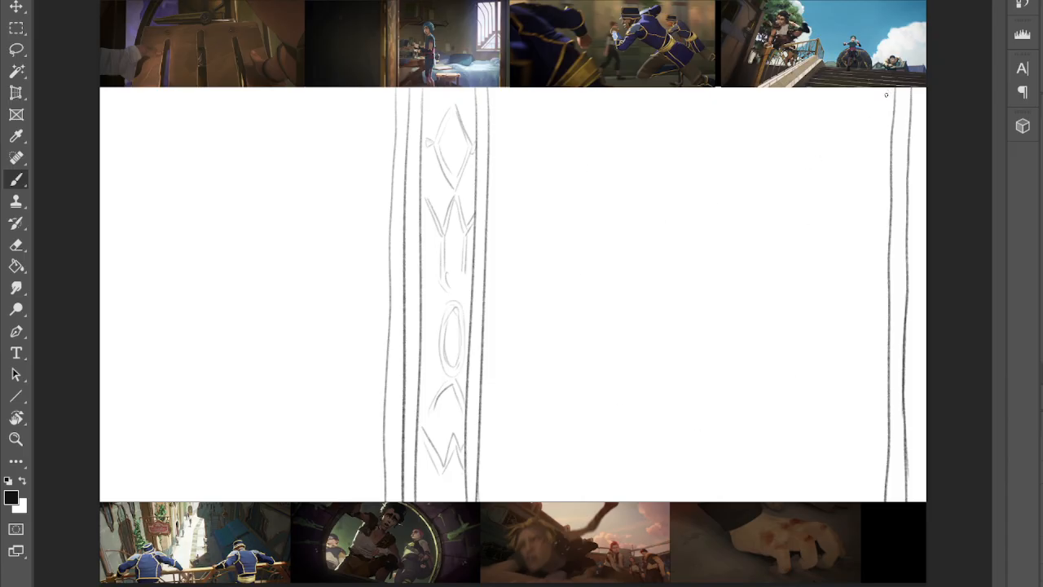
- Sketch a tall rectangular window near the frame's upper right, with two vertical lines along its right side
left_click_drag(786, 96, 879, 97)
left_click_drag(786, 100, 789, 240)
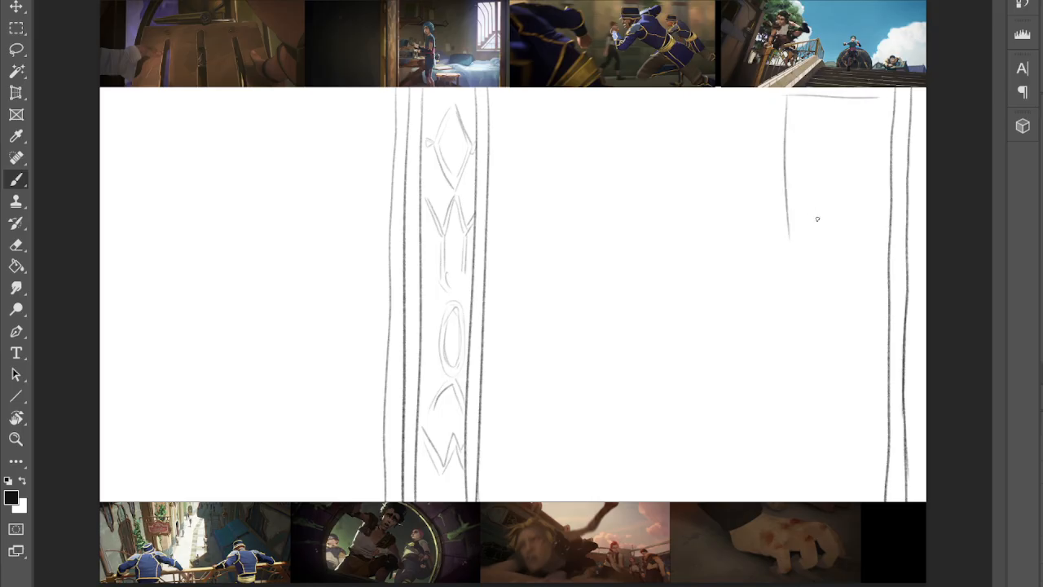
mouse_move(788, 194)
left_mouse_down()
mouse_move(782, 287)
mouse_move(786, 245)
mouse_move(784, 274)
mouse_move(878, 294)
left_mouse_up()
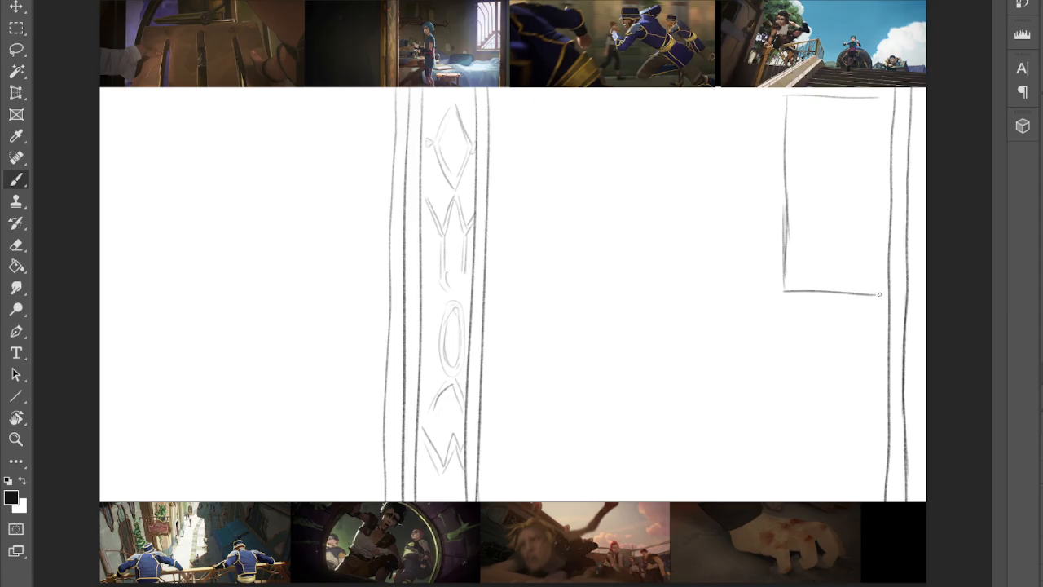
left_click_drag(785, 292, 878, 292)
left_click_drag(874, 120, 874, 227)
left_click_drag(865, 98, 862, 292)
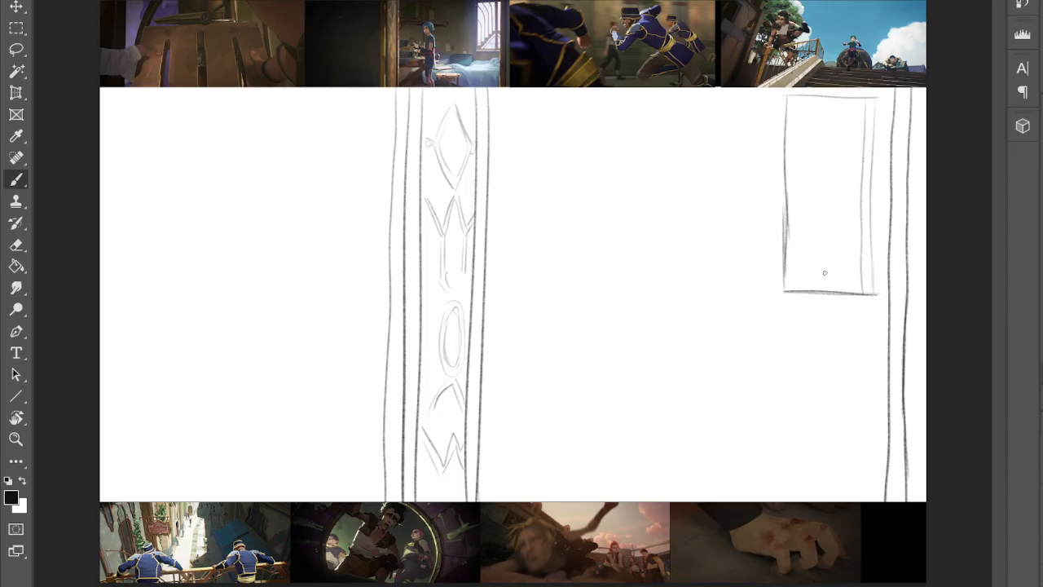
- Draw a rising staircase and curved arch lines inside the window, and extend its top edge to the right-hand post
mouse_move(858, 242)
left_mouse_down()
mouse_move(806, 280)
mouse_move(860, 221)
mouse_move(886, 246)
left_mouse_up()
mouse_move(786, 274)
left_mouse_down()
mouse_move(803, 271)
mouse_move(851, 222)
mouse_move(876, 221)
left_mouse_up()
mouse_move(801, 265)
left_mouse_down()
mouse_move(801, 198)
mouse_move(786, 176)
left_mouse_up()
mouse_move(814, 225)
left_mouse_down()
mouse_move(813, 174)
mouse_move(787, 115)
left_mouse_up()
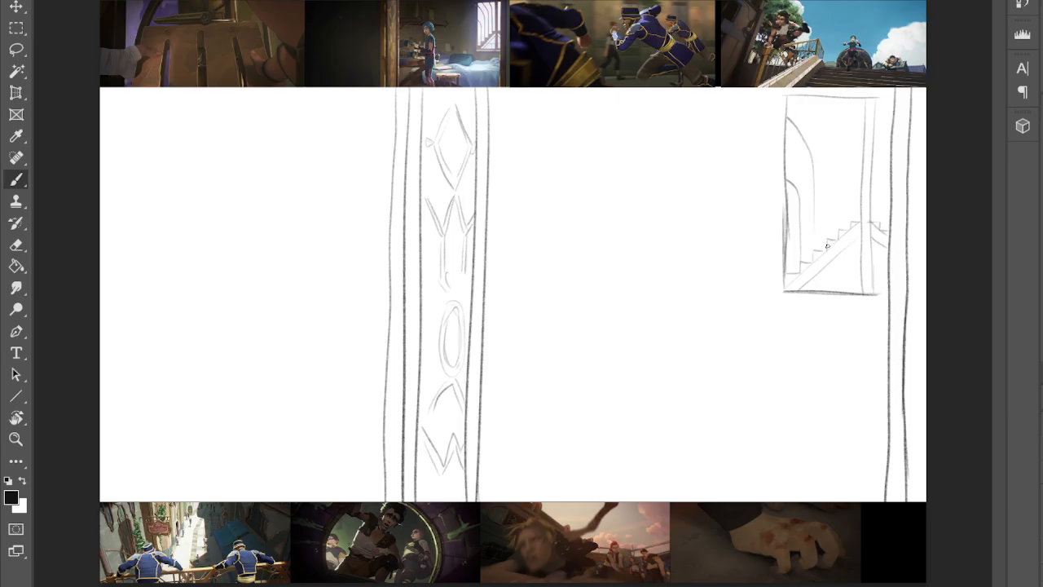
left_click_drag(831, 175, 809, 97)
left_click_drag(850, 187, 837, 97)
mouse_move(828, 268)
left_mouse_down()
mouse_move(858, 268)
mouse_move(838, 269)
mouse_move(858, 246)
mouse_move(815, 287)
mouse_move(796, 286)
mouse_move(890, 288)
left_mouse_up()
left_click_drag(869, 242, 888, 255)
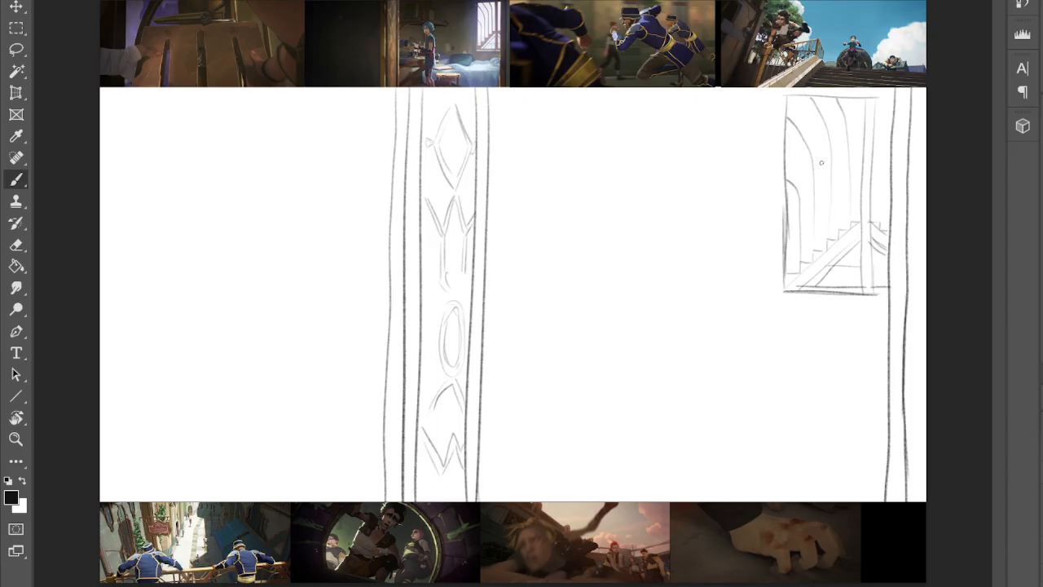
left_click_drag(876, 97, 892, 99)
- Sketch the character's head right of the ornamented post, turned left, with facial features and a short hair outline
mouse_move(590, 204)
left_mouse_down()
mouse_move(626, 207)
mouse_move(585, 214)
mouse_move(586, 233)
left_mouse_up()
mouse_move(600, 198)
left_mouse_down()
mouse_move(598, 237)
mouse_move(613, 223)
mouse_move(597, 222)
mouse_move(595, 236)
left_mouse_up()
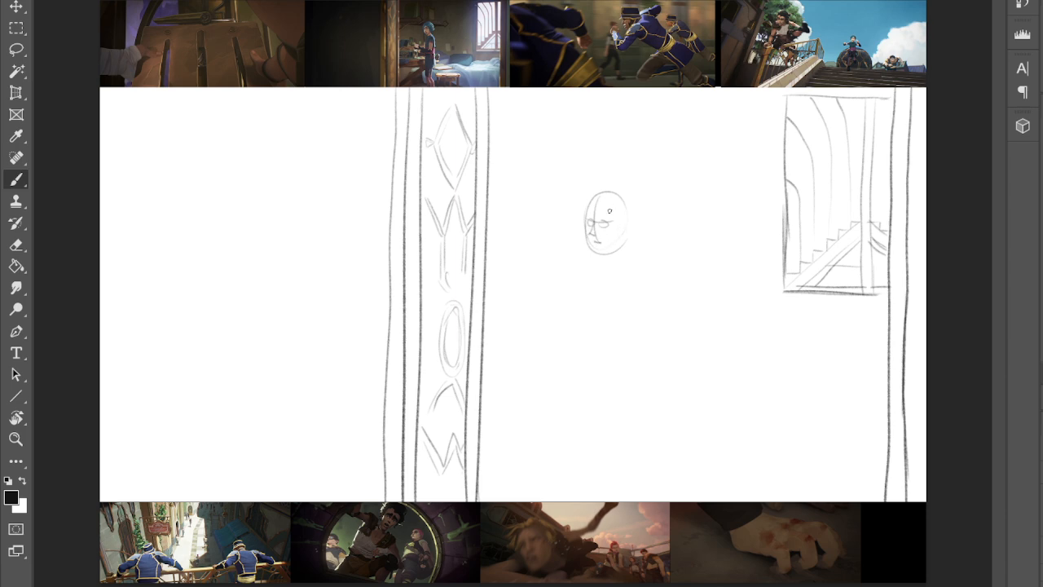
mouse_move(611, 215)
left_mouse_down()
mouse_move(597, 214)
mouse_move(607, 224)
mouse_move(596, 223)
mouse_move(594, 241)
left_mouse_up()
mouse_move(601, 199)
left_mouse_down()
mouse_move(582, 223)
mouse_move(627, 187)
mouse_move(636, 225)
left_mouse_up()
left_click_drag(613, 224, 623, 233)
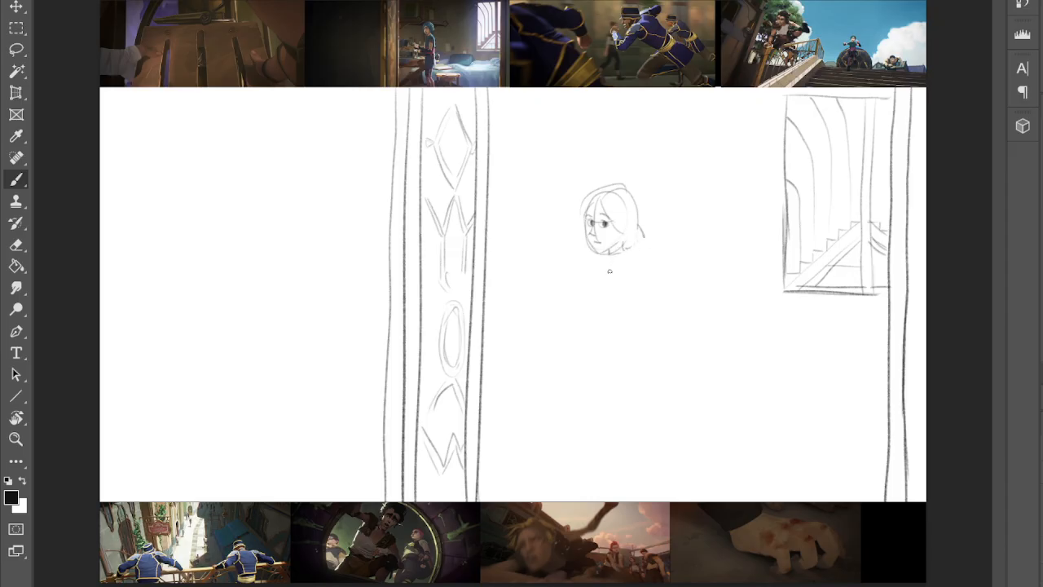
- Draw the character's torso and bent arm with a sleeve band, a darkened forearm and a raised hand holding an object
mouse_move(599, 266)
left_mouse_down()
mouse_move(591, 341)
mouse_move(626, 362)
left_mouse_up()
left_click_drag(634, 264, 626, 348)
mouse_move(629, 260)
left_mouse_down()
mouse_move(637, 288)
mouse_move(616, 290)
left_mouse_up()
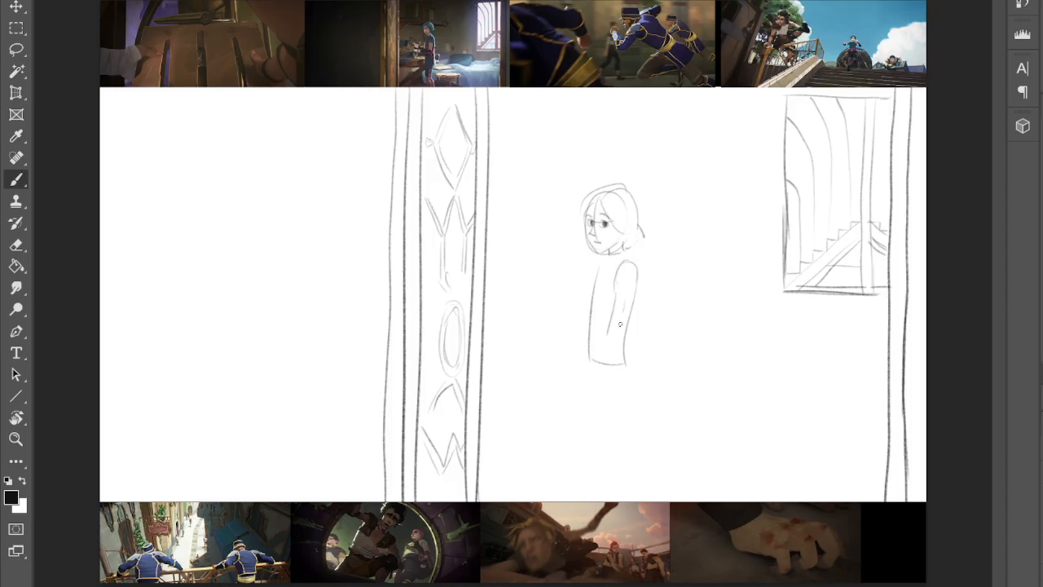
mouse_move(611, 323)
left_mouse_down()
mouse_move(570, 321)
mouse_move(619, 335)
left_mouse_up()
mouse_move(613, 277)
left_mouse_down()
mouse_move(609, 324)
mouse_move(623, 325)
mouse_move(629, 306)
left_mouse_up()
mouse_move(571, 315)
left_mouse_down()
mouse_move(557, 292)
mouse_move(563, 305)
mouse_move(546, 297)
mouse_move(557, 316)
mouse_move(582, 317)
left_mouse_up()
mouse_move(606, 261)
left_mouse_down()
mouse_move(637, 262)
mouse_move(633, 294)
mouse_move(617, 300)
mouse_move(616, 273)
mouse_move(627, 303)
mouse_move(609, 324)
mouse_move(568, 319)
mouse_move(619, 331)
left_mouse_up()
mouse_move(568, 308)
left_mouse_down()
mouse_move(564, 319)
mouse_move(557, 284)
mouse_move(548, 295)
mouse_move(556, 289)
left_mouse_up()
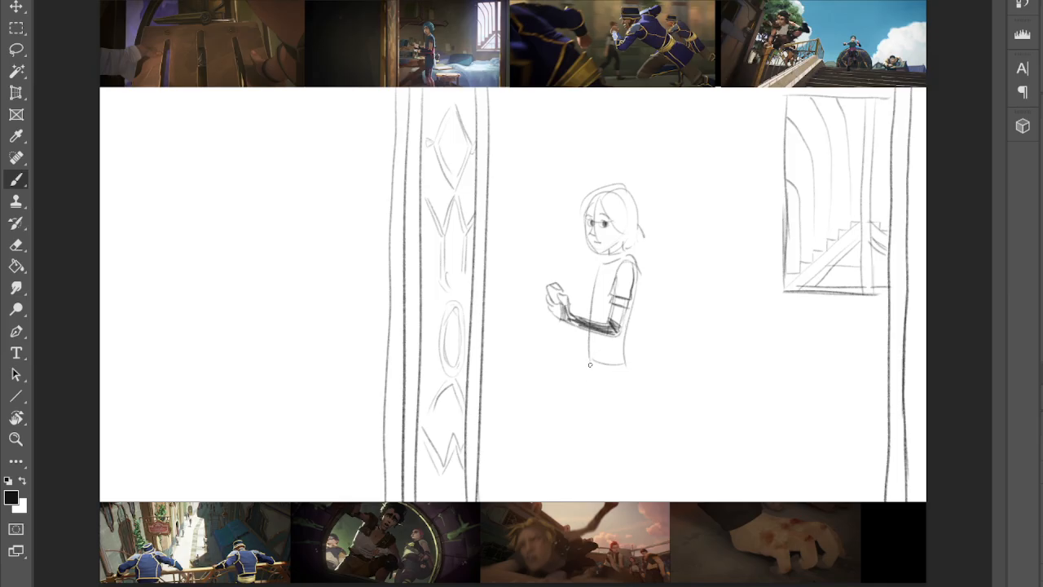
- Draw the character's hips and both legs down to the frame's lower edge
left_click_drag(592, 354, 591, 388)
mouse_move(593, 395)
left_mouse_down()
mouse_move(623, 384)
mouse_move(623, 351)
mouse_move(587, 401)
mouse_move(590, 429)
mouse_move(607, 396)
mouse_move(601, 457)
mouse_move(599, 442)
mouse_move(592, 460)
mouse_move(585, 448)
mouse_move(595, 499)
left_mouse_up()
left_click_drag(601, 460, 608, 501)
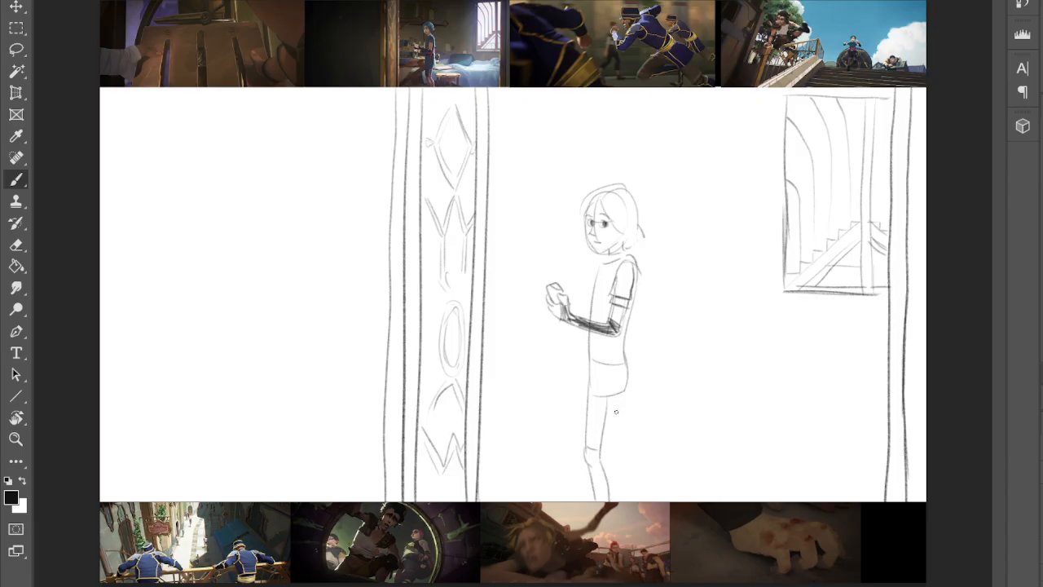
mouse_move(621, 392)
left_mouse_down()
mouse_move(613, 448)
mouse_move(622, 500)
left_mouse_up()
- Sketch the table behind the character with draped cloth on it and a diagonal support beneath
mouse_move(553, 367)
left_mouse_down()
mouse_move(542, 396)
mouse_move(592, 362)
mouse_move(538, 399)
mouse_move(584, 390)
left_mouse_up()
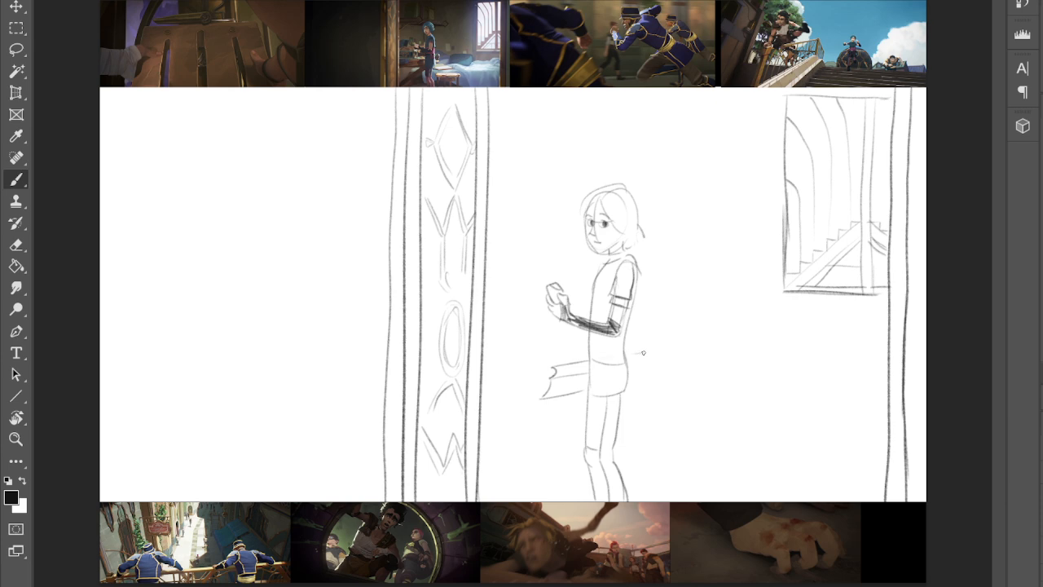
left_click_drag(644, 351, 620, 388)
left_click_drag(520, 363, 516, 388)
left_click_drag(513, 387, 481, 388)
mouse_move(482, 352)
left_mouse_down()
mouse_move(542, 353)
mouse_move(520, 364)
mouse_move(547, 355)
mouse_move(508, 373)
mouse_move(503, 364)
mouse_move(494, 378)
mouse_move(509, 361)
mouse_move(493, 359)
mouse_move(534, 385)
mouse_move(518, 365)
mouse_move(551, 366)
left_mouse_up()
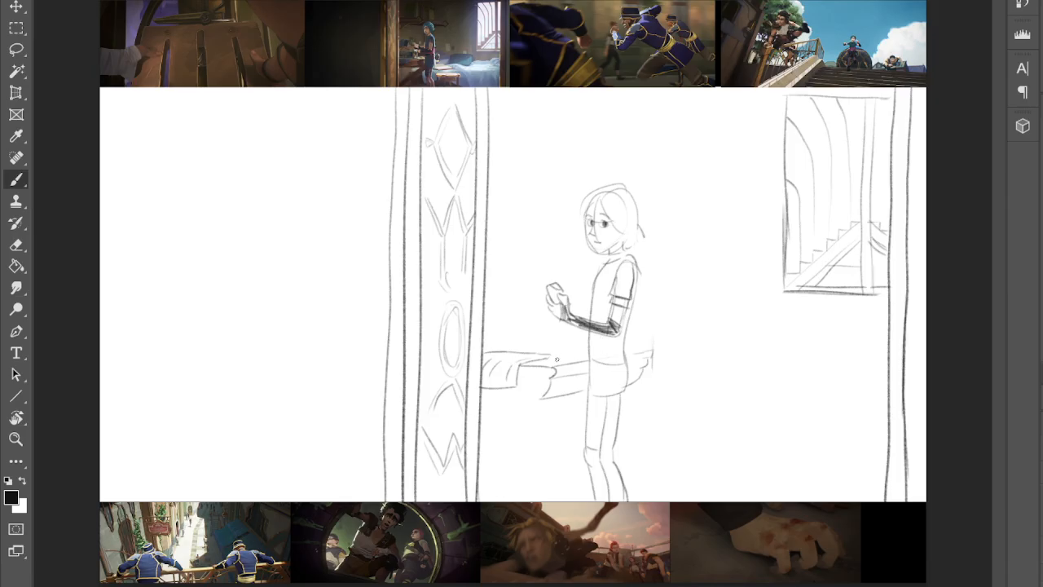
mouse_move(480, 396)
left_mouse_down()
mouse_move(538, 397)
mouse_move(480, 397)
mouse_move(513, 397)
mouse_move(548, 377)
left_mouse_up()
left_click_drag(559, 396, 484, 472)
left_click_drag(586, 406, 487, 498)
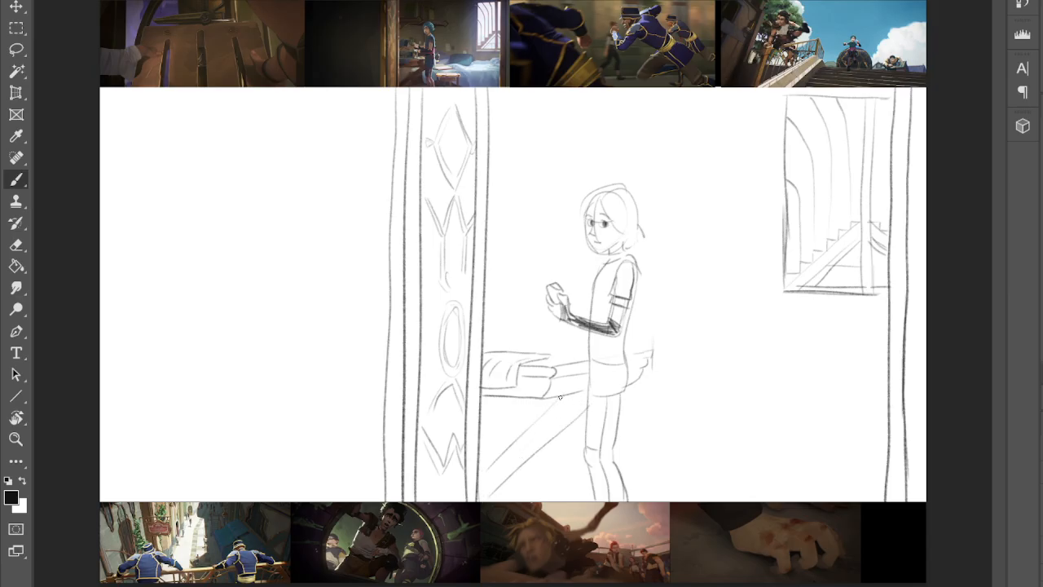
- Draw a rounded bundle and a small box on the table between the post and the character
left_click_drag(491, 324, 537, 324)
mouse_move(493, 324)
left_mouse_down()
mouse_move(535, 309)
mouse_move(526, 305)
mouse_move(537, 321)
mouse_move(562, 323)
mouse_move(532, 303)
mouse_move(558, 322)
mouse_move(537, 341)
mouse_move(565, 327)
mouse_move(561, 344)
mouse_move(514, 354)
mouse_move(639, 345)
left_mouse_up()
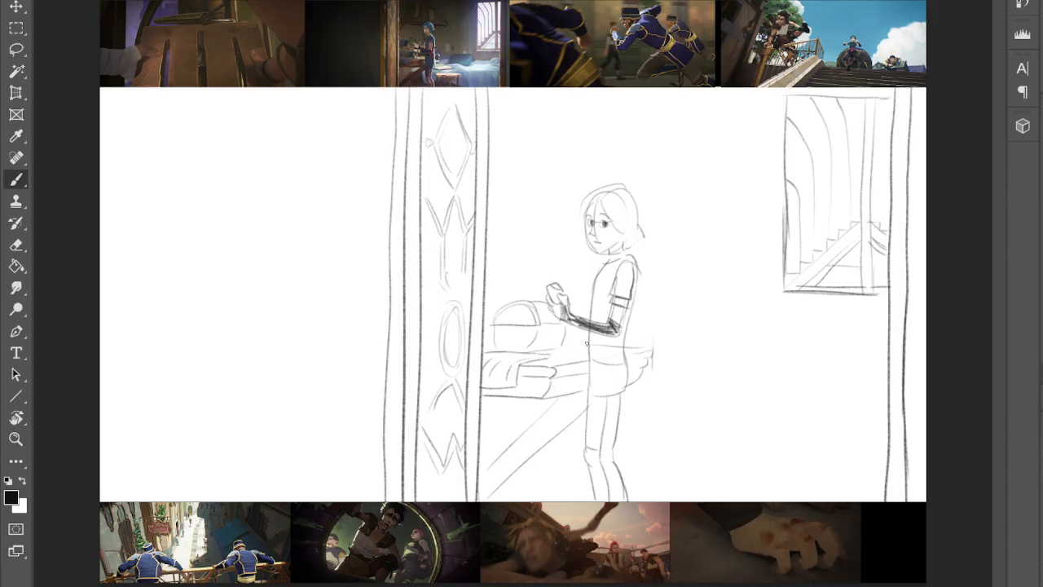
mouse_move(567, 338)
left_mouse_down()
mouse_move(569, 353)
mouse_move(586, 339)
mouse_move(587, 353)
left_mouse_up()
- Draw a wall beam from the post to the character's head, with a pointed end and a bracket below
mouse_move(555, 188)
left_mouse_down()
mouse_move(580, 175)
mouse_move(589, 194)
mouse_move(563, 198)
mouse_move(575, 205)
mouse_move(580, 178)
mouse_move(588, 192)
left_mouse_up()
left_click_drag(589, 192, 575, 205)
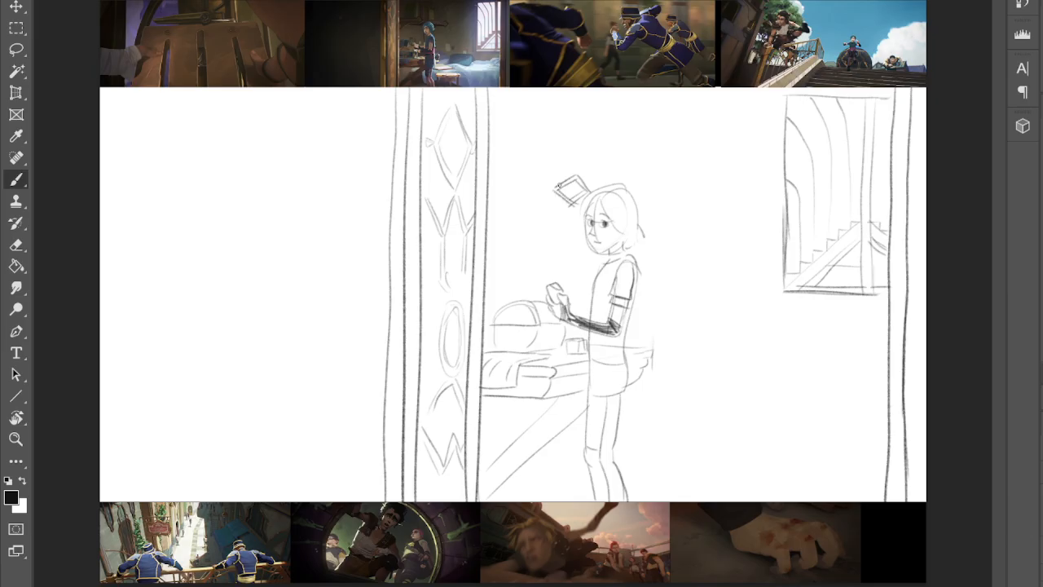
mouse_move(563, 183)
left_mouse_down()
mouse_move(491, 176)
mouse_move(569, 182)
left_mouse_up()
mouse_move(574, 203)
left_mouse_down()
mouse_move(489, 199)
mouse_move(570, 206)
mouse_move(498, 198)
mouse_move(571, 204)
left_mouse_up()
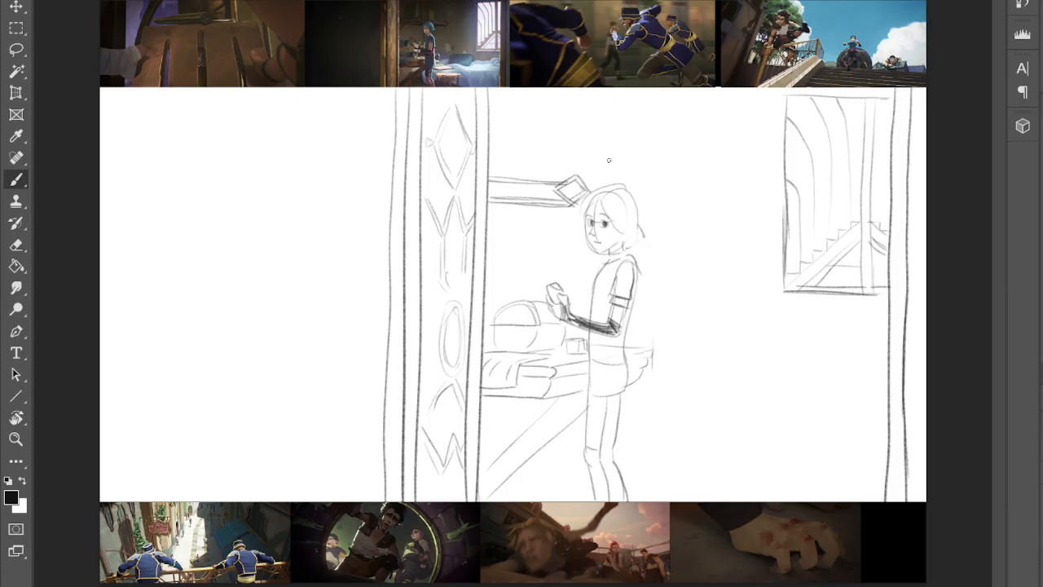
mouse_move(530, 205)
left_mouse_down()
mouse_move(493, 231)
mouse_move(518, 210)
mouse_move(497, 210)
mouse_move(508, 216)
left_mouse_up()
mouse_move(577, 187)
left_mouse_down()
mouse_move(546, 190)
mouse_move(570, 188)
left_mouse_up()
left_click_drag(502, 182, 566, 186)
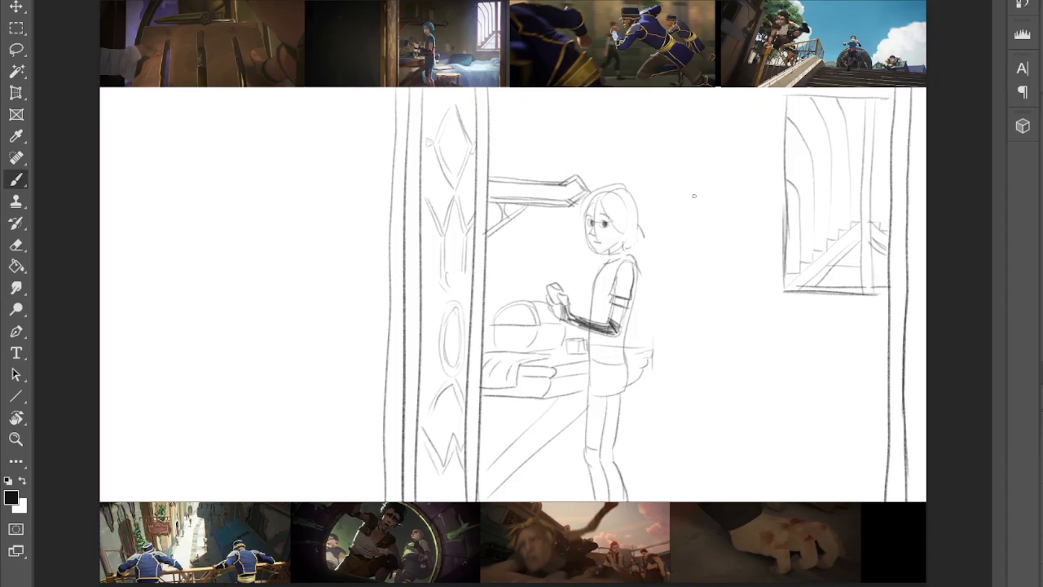
- Continue the wall beam behind the head to the other side and finish it with a diamond-shaped end
mouse_move(695, 194)
left_mouse_down()
mouse_move(720, 202)
mouse_move(689, 194)
mouse_move(706, 185)
mouse_move(724, 202)
mouse_move(689, 206)
left_mouse_up()
mouse_move(640, 205)
left_mouse_down()
mouse_move(707, 214)
mouse_move(722, 200)
left_mouse_up()
mouse_move(691, 193)
left_mouse_down()
mouse_move(626, 189)
mouse_move(697, 197)
left_mouse_up()
left_click_drag(596, 187, 636, 188)
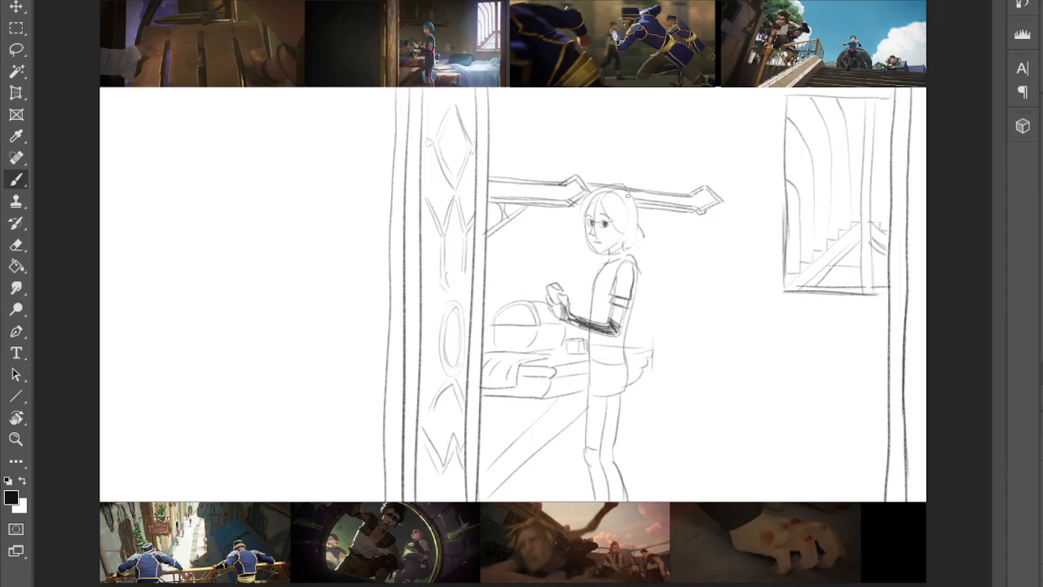
- Define the character's hair strands with a dark band on top, and add a small hatched rectangle on the wall above the beam
mouse_move(639, 214)
left_mouse_down()
mouse_move(588, 199)
mouse_move(583, 219)
mouse_move(596, 200)
mouse_move(613, 217)
mouse_move(621, 210)
mouse_move(630, 236)
mouse_move(638, 216)
mouse_move(620, 244)
left_mouse_up()
mouse_move(621, 231)
left_mouse_down()
mouse_move(623, 251)
mouse_move(634, 249)
left_mouse_up()
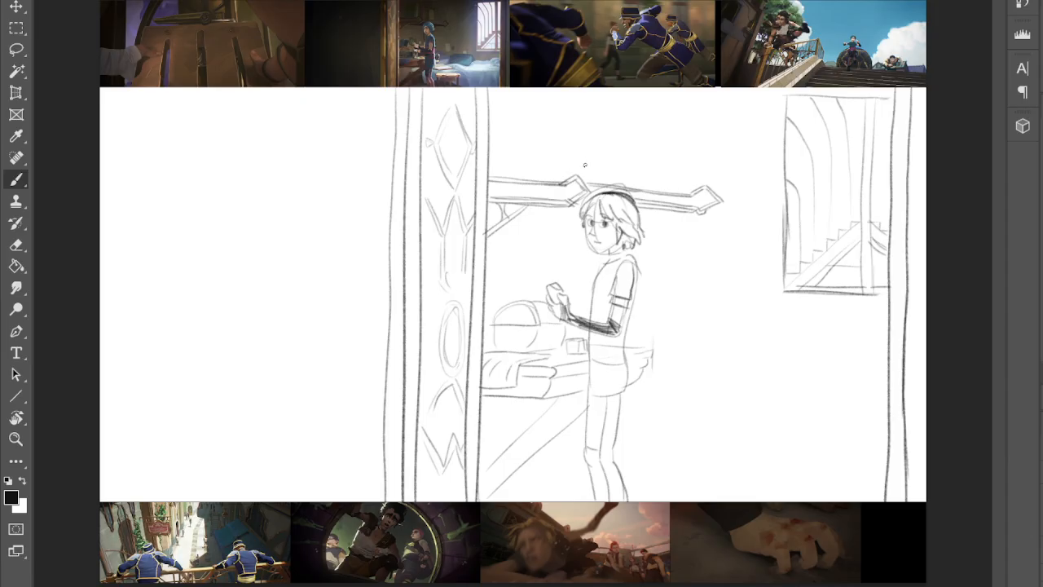
mouse_move(665, 120)
left_mouse_down()
mouse_move(662, 161)
mouse_move(695, 126)
mouse_move(694, 172)
mouse_move(668, 140)
mouse_move(686, 174)
left_mouse_up()
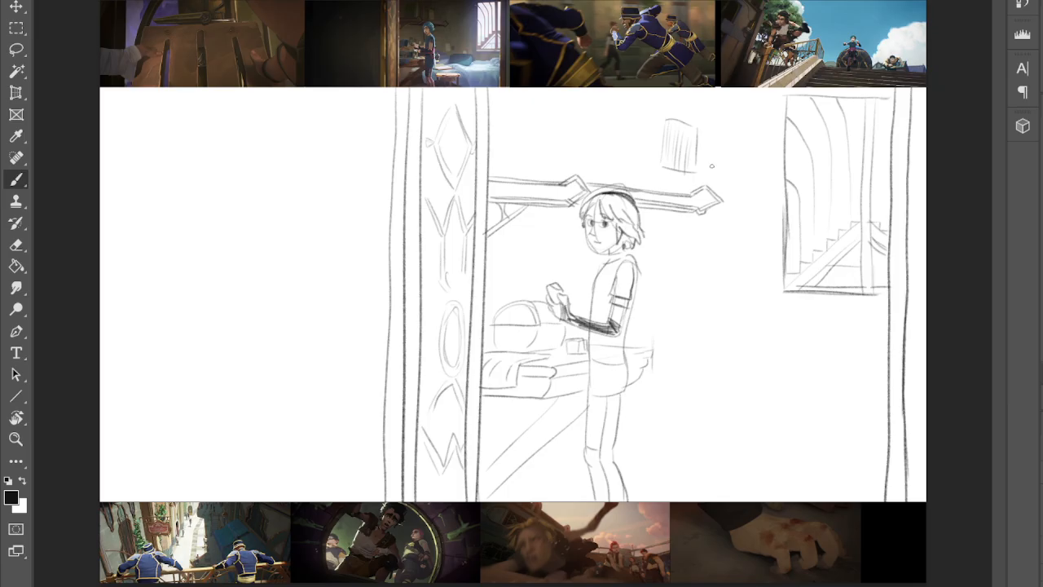
- Add a vertical line in front of the character's torso and sketch a box under the table behind the legs
mouse_move(585, 316)
left_mouse_down()
mouse_move(580, 229)
mouse_move(583, 316)
left_mouse_up()
left_click_drag(530, 427, 537, 417)
left_click_drag(534, 471, 578, 472)
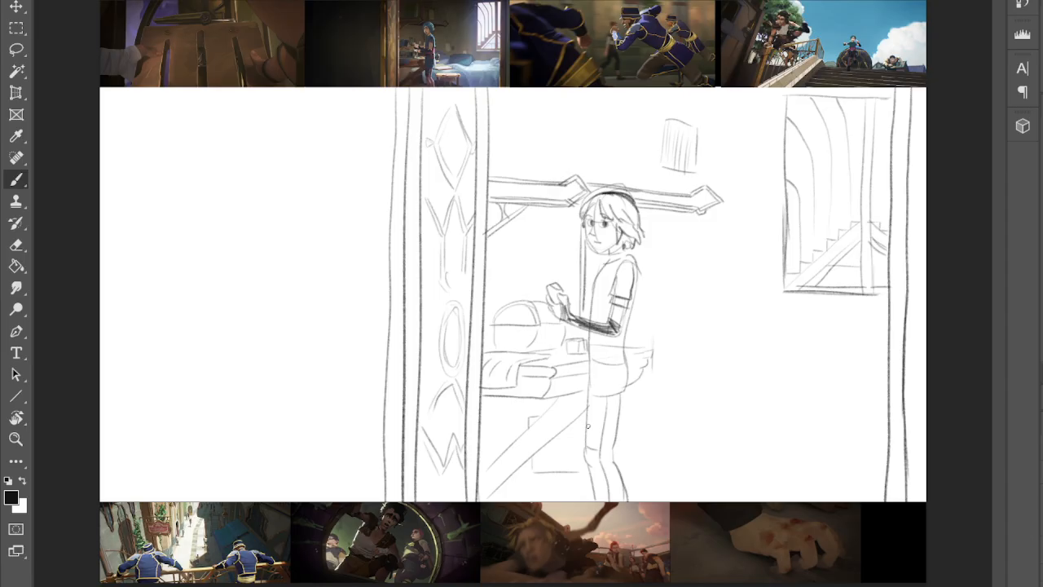
mouse_move(585, 415)
left_mouse_down()
mouse_move(573, 479)
mouse_move(597, 482)
left_mouse_up()
- Sketch a round stool right of the character's legs, with a thick oval seat, legs and inner supports
mouse_move(656, 437)
left_mouse_down()
mouse_move(644, 445)
mouse_move(758, 446)
mouse_move(653, 437)
mouse_move(641, 449)
mouse_move(714, 460)
mouse_move(756, 453)
mouse_move(689, 462)
mouse_move(657, 448)
left_mouse_up()
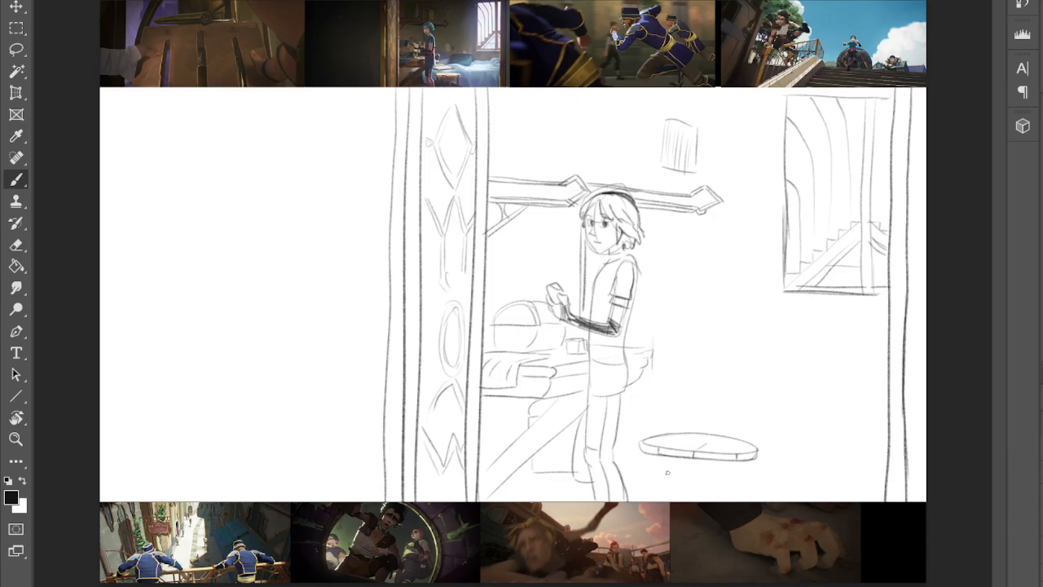
mouse_move(670, 459)
left_mouse_down()
mouse_move(672, 469)
mouse_move(727, 474)
mouse_move(736, 461)
mouse_move(717, 476)
mouse_move(670, 477)
mouse_move(693, 502)
mouse_move(727, 502)
left_mouse_up()
left_click_drag(673, 462, 735, 462)
left_click_drag(647, 459, 647, 503)
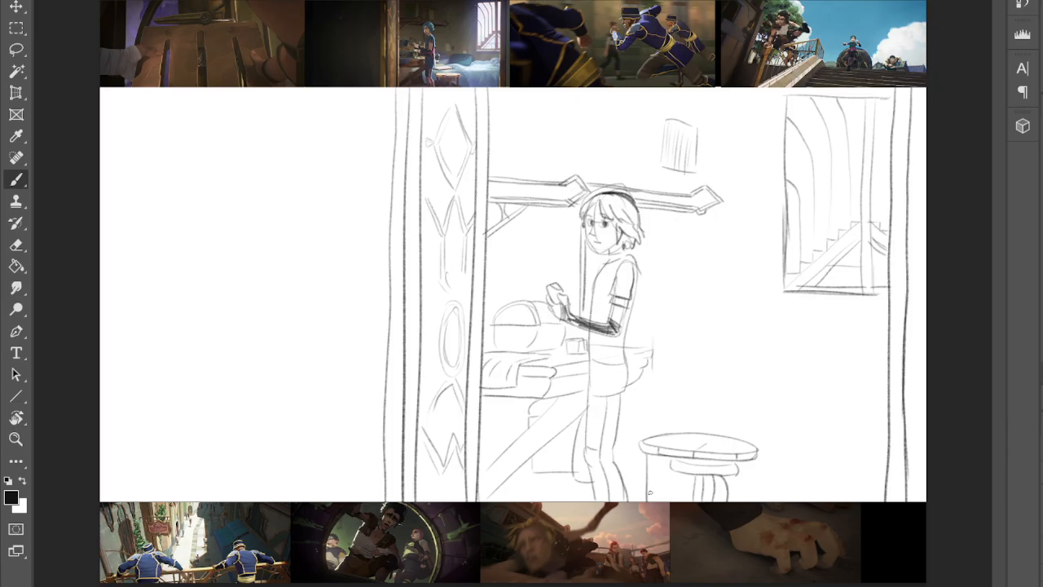
left_click_drag(654, 452, 655, 501)
mouse_move(744, 463)
left_mouse_down()
mouse_move(743, 502)
mouse_move(754, 502)
left_mouse_up()
left_click_drag(653, 476, 693, 487)
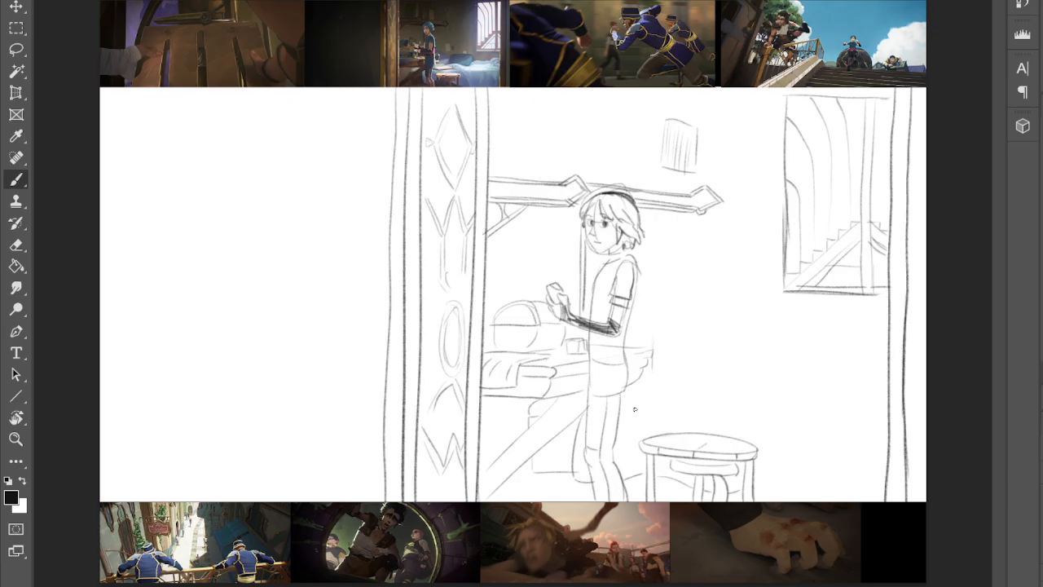
- Draw an open book behind the stool and a draped bedcover with hanging folds stretching toward the right-hand post
mouse_move(637, 402)
left_mouse_down()
mouse_move(685, 392)
mouse_move(711, 401)
mouse_move(652, 414)
mouse_move(643, 404)
mouse_move(663, 422)
mouse_move(718, 410)
left_mouse_up()
mouse_move(659, 422)
left_mouse_down()
mouse_move(717, 410)
mouse_move(630, 411)
mouse_move(679, 392)
mouse_move(627, 394)
mouse_move(630, 414)
mouse_move(657, 425)
mouse_move(723, 417)
left_mouse_up()
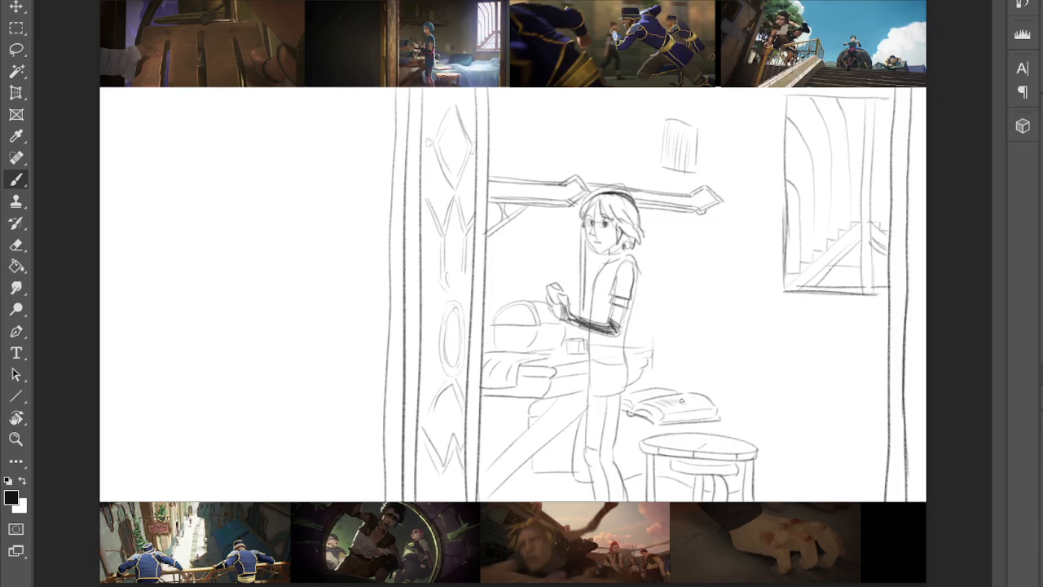
left_click_drag(722, 411, 755, 435)
mouse_move(704, 393)
left_mouse_down()
mouse_move(734, 395)
mouse_move(776, 428)
mouse_move(766, 428)
mouse_move(768, 463)
left_mouse_up()
mouse_move(832, 436)
left_mouse_down()
mouse_move(813, 481)
mouse_move(834, 486)
left_mouse_up()
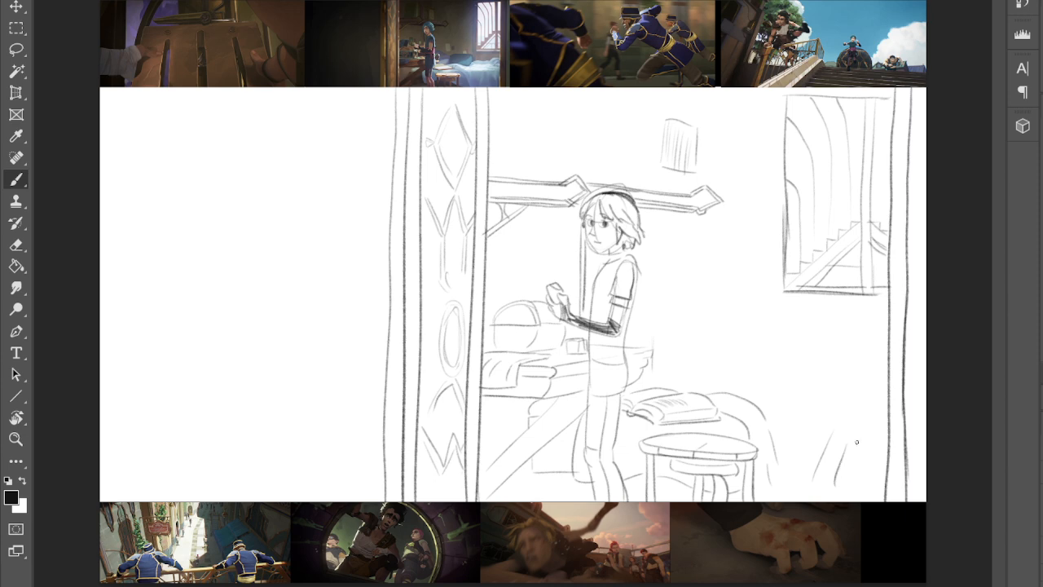
left_click_drag(860, 440, 859, 472)
left_click_drag(789, 433, 881, 430)
- Add a rounded mound, a large pillow with a small box behind it, and rumpled blanket lines on the bed
left_click_drag(657, 384, 724, 374)
mouse_move(639, 337)
left_mouse_down()
mouse_move(663, 326)
mouse_move(693, 344)
mouse_move(730, 371)
mouse_move(718, 390)
mouse_move(733, 360)
mouse_move(797, 355)
mouse_move(821, 370)
mouse_move(802, 404)
mouse_move(863, 400)
left_mouse_up()
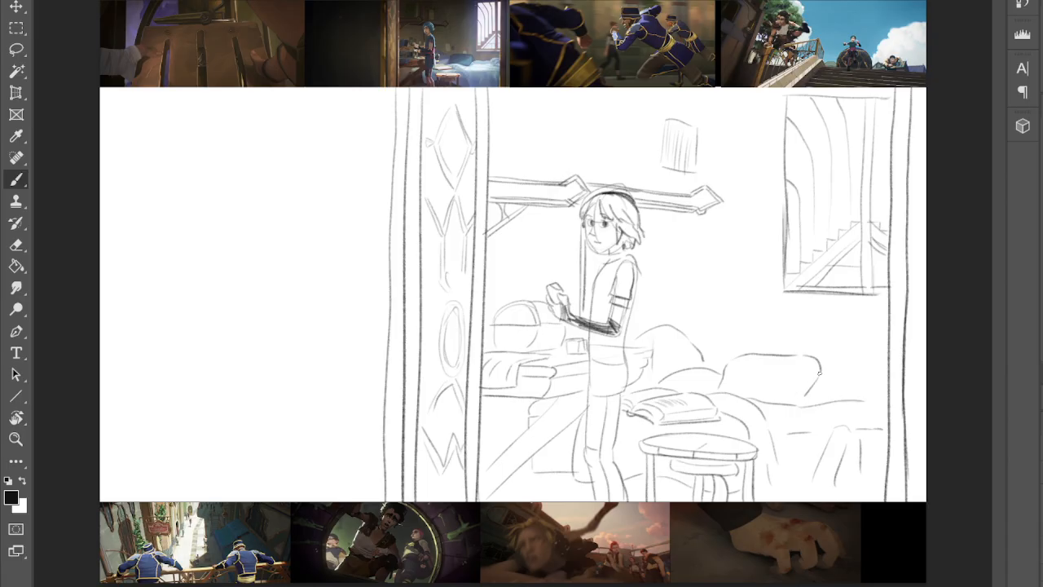
left_click_drag(819, 371, 799, 410)
left_click_drag(812, 360, 808, 385)
mouse_move(765, 354)
left_mouse_down()
mouse_move(766, 342)
mouse_move(780, 341)
mouse_move(781, 353)
left_mouse_up()
mouse_move(821, 388)
left_mouse_down()
mouse_move(838, 398)
mouse_move(851, 380)
mouse_move(880, 385)
left_mouse_up()
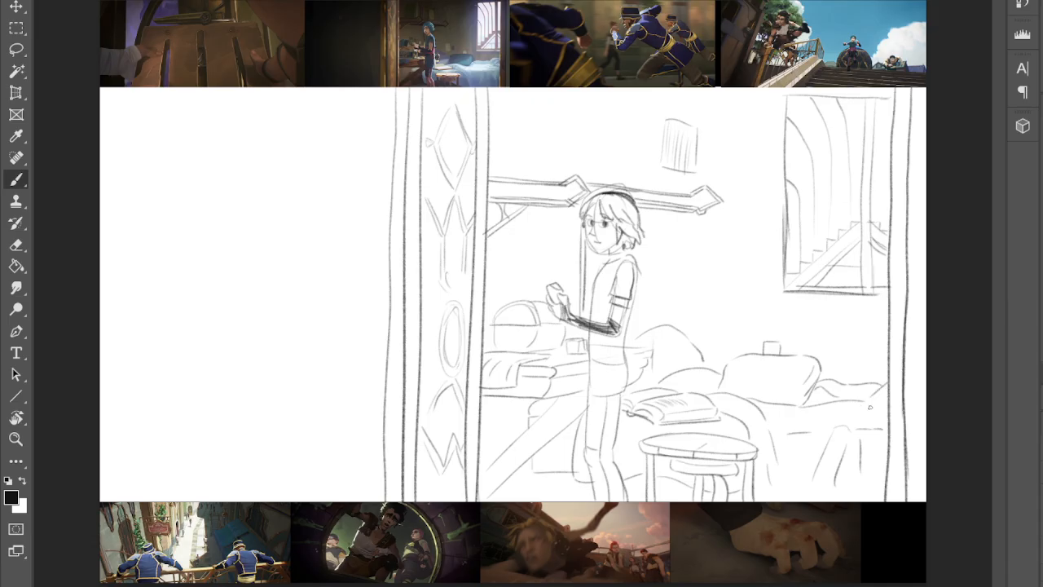
left_click_drag(860, 405, 887, 406)
- Choose a mid grey and paint the wall left of the ornamented post, part of the post and the frame's right edge
key("i")
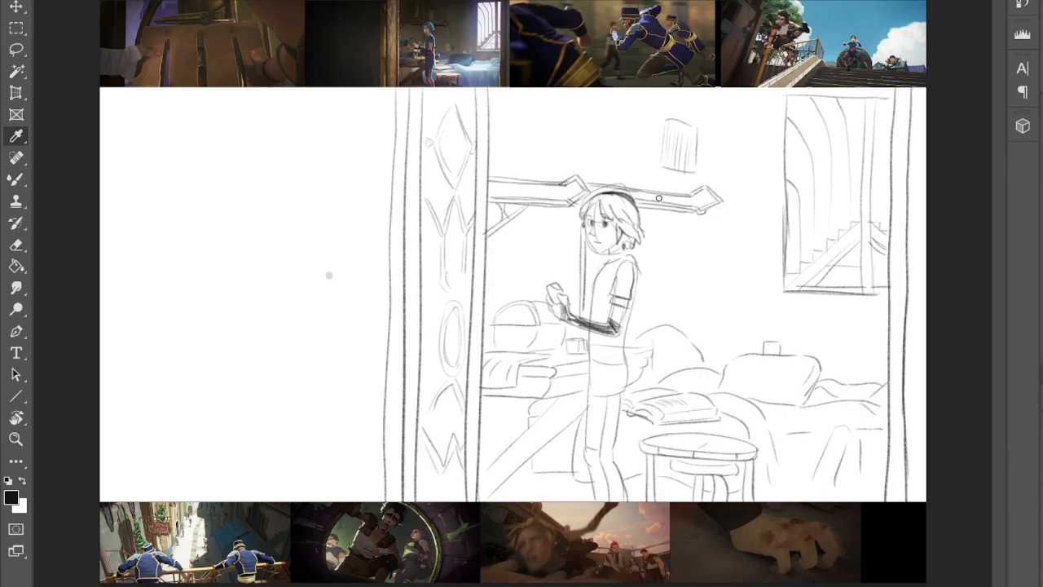
left_click(328, 275)
key("b")
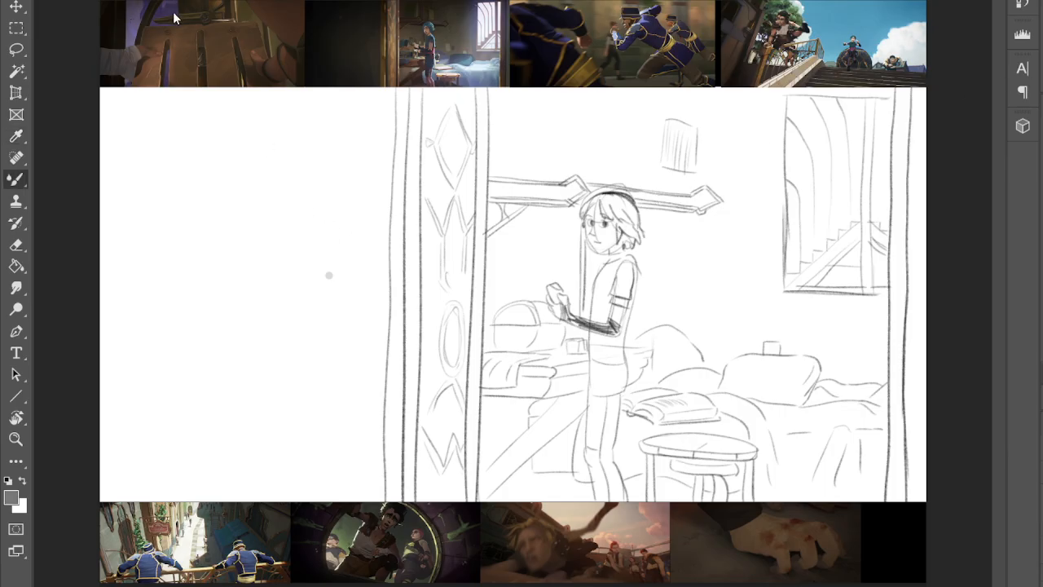
mouse_move(298, 46)
left_mouse_down()
mouse_move(391, 244)
mouse_move(332, 331)
mouse_move(306, 493)
mouse_move(236, 489)
mouse_move(97, 125)
left_mouse_up()
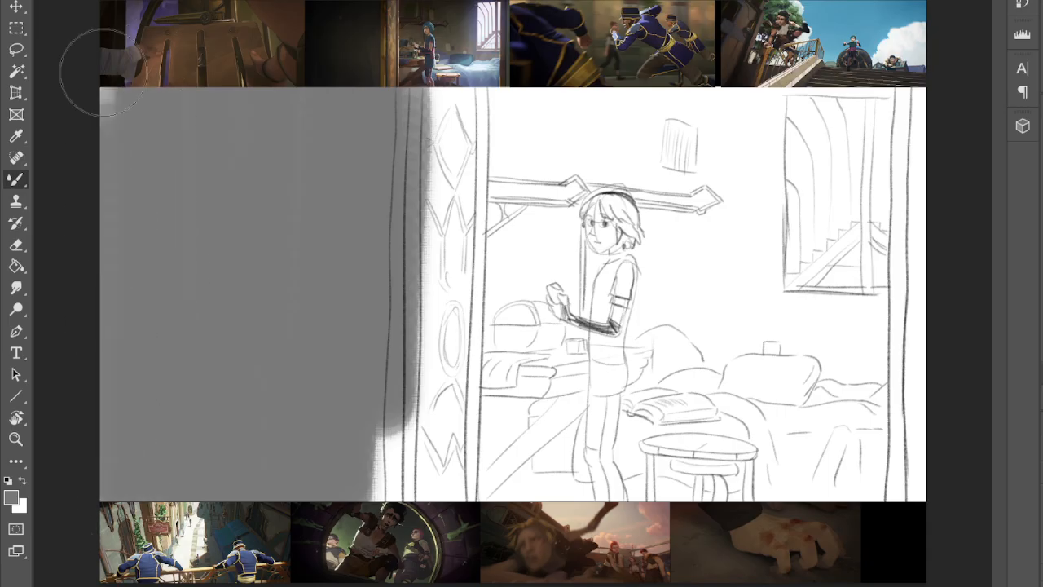
mouse_move(303, 140)
left_mouse_down()
mouse_move(384, 489)
mouse_move(440, 480)
mouse_move(408, 375)
mouse_move(448, 123)
mouse_move(437, 489)
left_mouse_up()
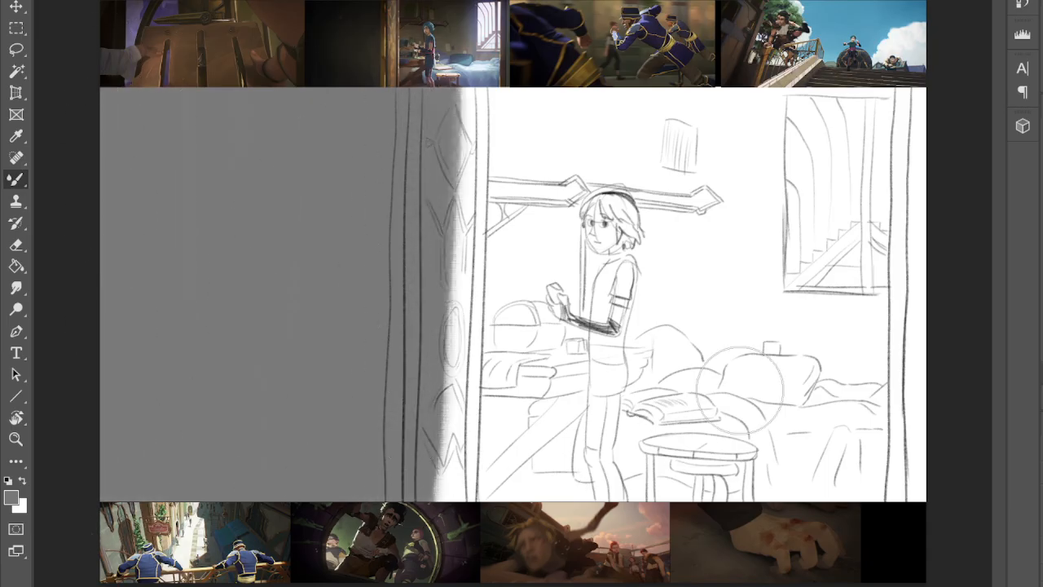
mouse_move(925, 98)
left_mouse_down()
mouse_move(932, 368)
mouse_move(907, 465)
mouse_move(920, 515)
left_mouse_up()
left_click_drag(924, 93, 922, 192)
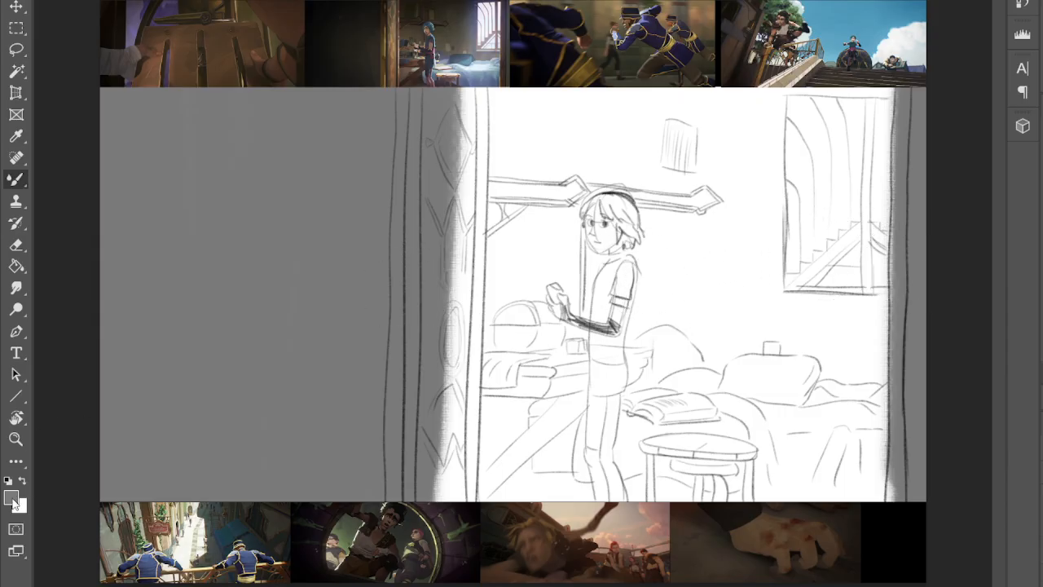
- Choose a lighter grey and paint it over the room interior and the ornamented post
key("i")
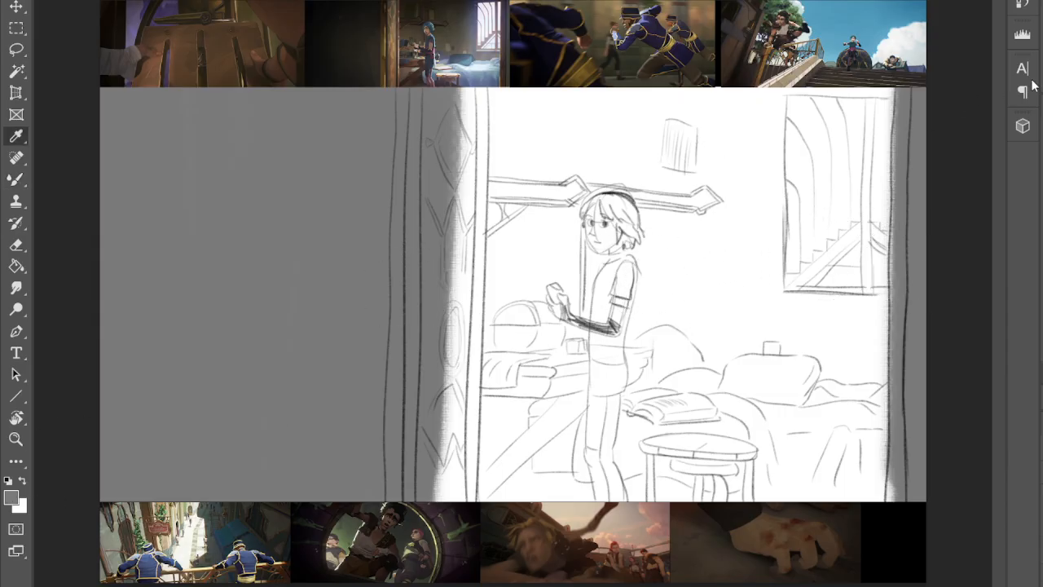
key("b")
mouse_move(644, 106)
left_mouse_down()
mouse_move(661, 375)
mouse_move(733, 128)
mouse_move(766, 242)
mouse_move(754, 456)
mouse_move(832, 497)
mouse_move(862, 336)
mouse_move(779, 457)
mouse_move(709, 383)
mouse_move(611, 359)
mouse_move(561, 318)
mouse_move(513, 489)
mouse_move(481, 383)
mouse_move(522, 245)
mouse_move(515, 179)
mouse_move(514, 244)
mouse_move(546, 245)
mouse_move(625, 73)
mouse_move(698, 122)
mouse_move(717, 319)
mouse_move(711, 214)
left_mouse_up()
mouse_move(828, 108)
left_mouse_down()
mouse_move(877, 94)
mouse_move(865, 145)
mouse_move(868, 106)
mouse_move(816, 148)
mouse_move(799, 279)
mouse_move(827, 113)
mouse_move(827, 320)
mouse_move(864, 106)
mouse_move(856, 253)
left_mouse_up()
mouse_move(505, 122)
left_mouse_down()
mouse_move(472, 138)
mouse_move(446, 122)
mouse_move(441, 212)
left_mouse_up()
mouse_move(442, 108)
left_mouse_down()
mouse_move(435, 319)
mouse_move(440, 244)
mouse_move(448, 530)
mouse_move(471, 61)
left_mouse_up()
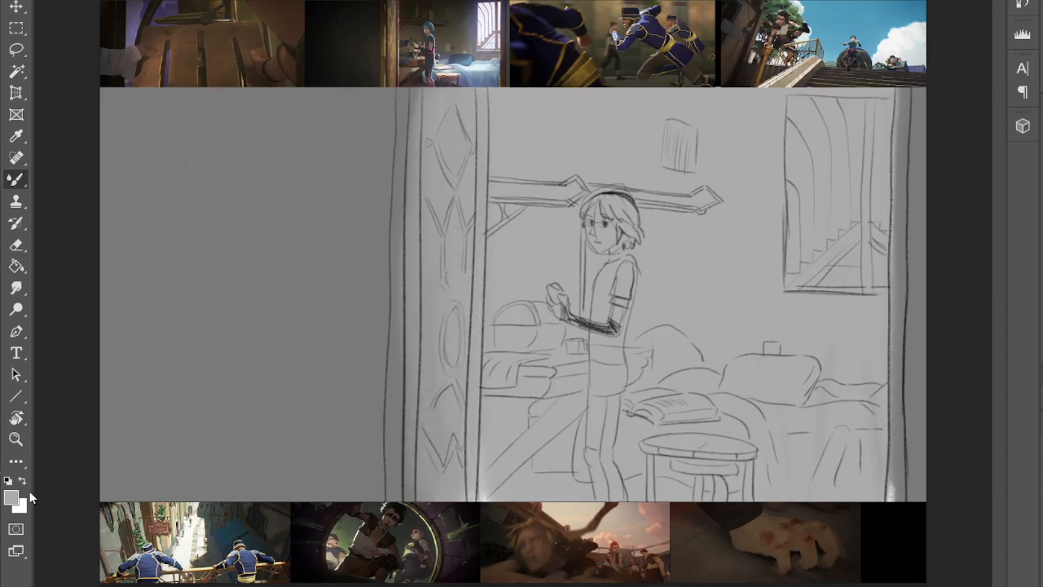
- Choose a light grey and paint it over the ornamented post and along the outer frame edges
key("i")
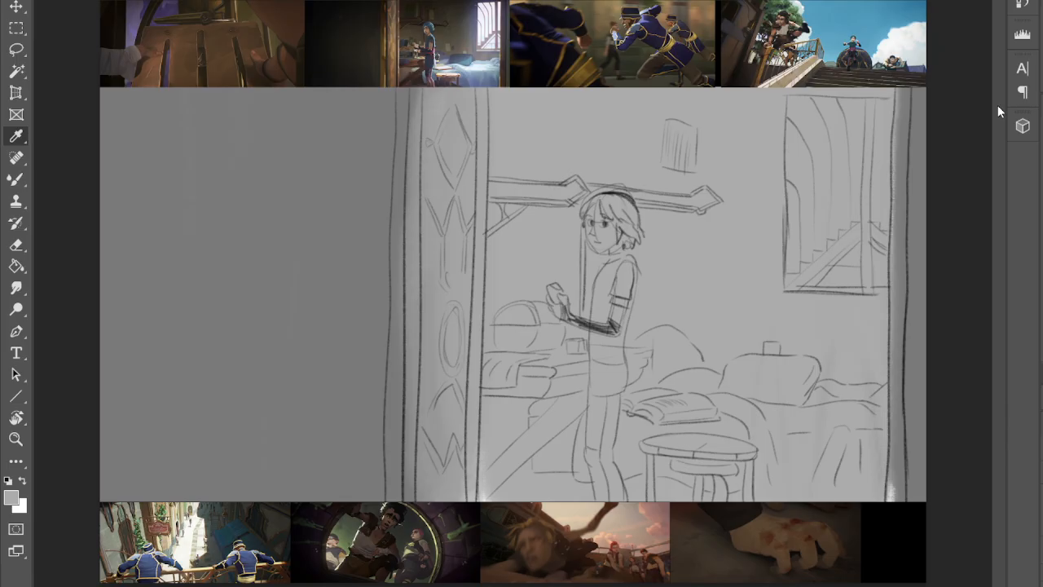
key("b")
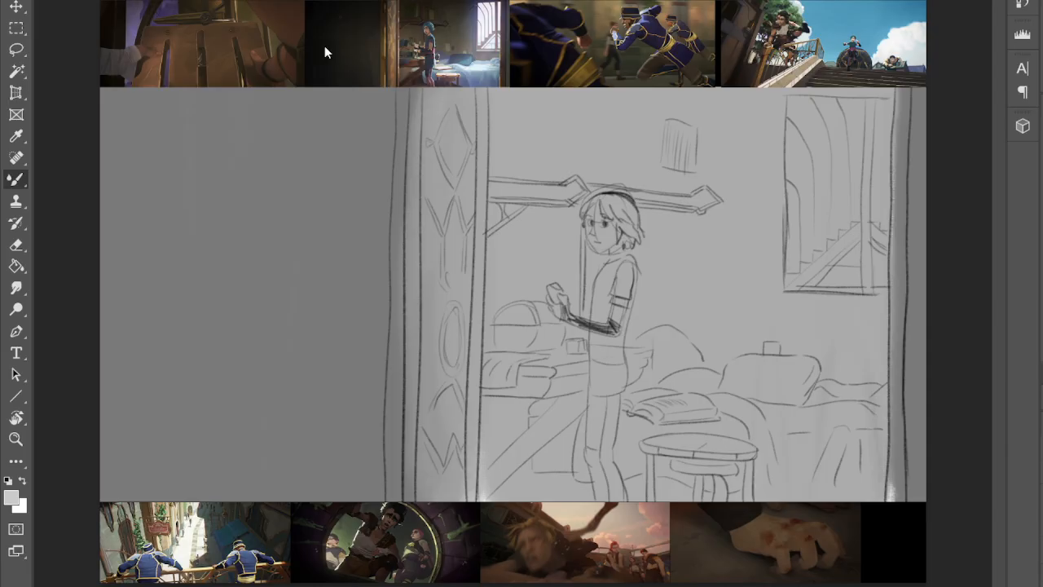
mouse_move(471, 158)
left_mouse_down()
mouse_move(471, 98)
mouse_move(452, 296)
mouse_move(437, 332)
mouse_move(462, 85)
mouse_move(468, 134)
left_mouse_up()
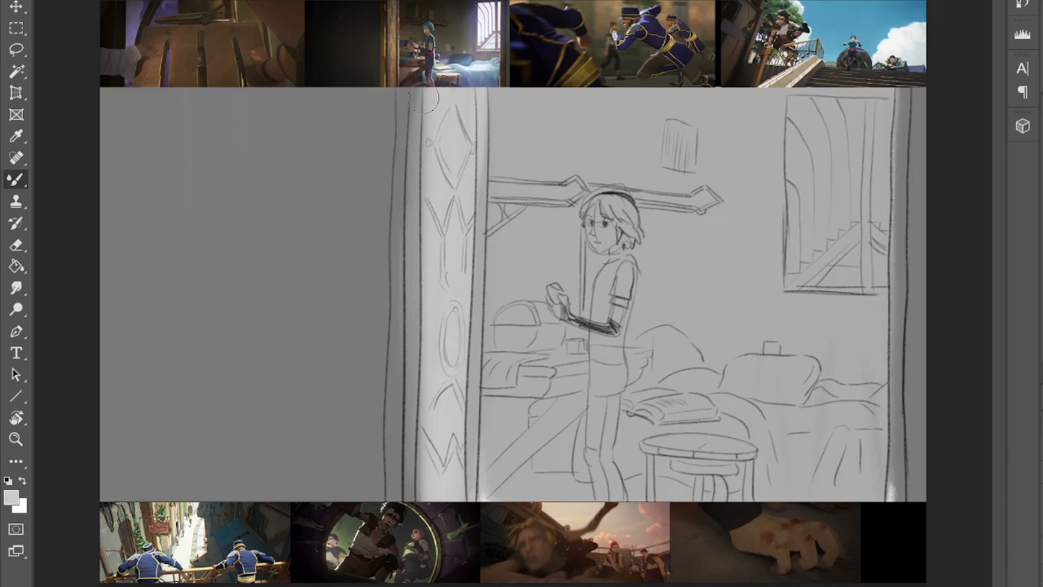
mouse_move(396, 265)
left_mouse_down()
mouse_move(392, 349)
mouse_move(406, 391)
mouse_move(415, 351)
mouse_move(408, 494)
mouse_move(401, 379)
mouse_move(404, 507)
mouse_move(417, 418)
mouse_move(423, 529)
mouse_move(410, 451)
mouse_move(416, 553)
left_mouse_up()
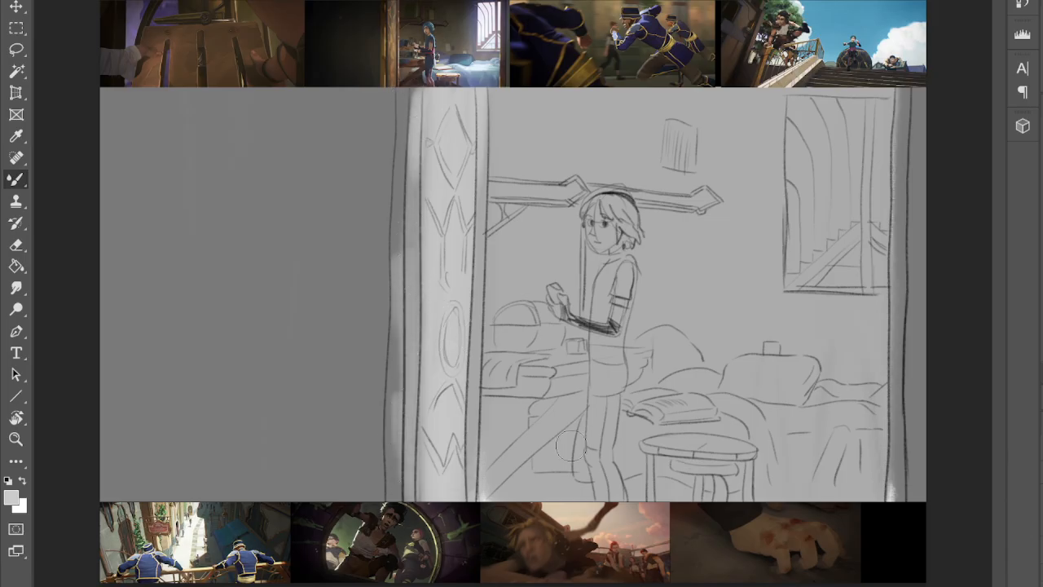
mouse_move(893, 102)
left_mouse_down()
mouse_move(892, 494)
mouse_move(897, 476)
left_mouse_up()
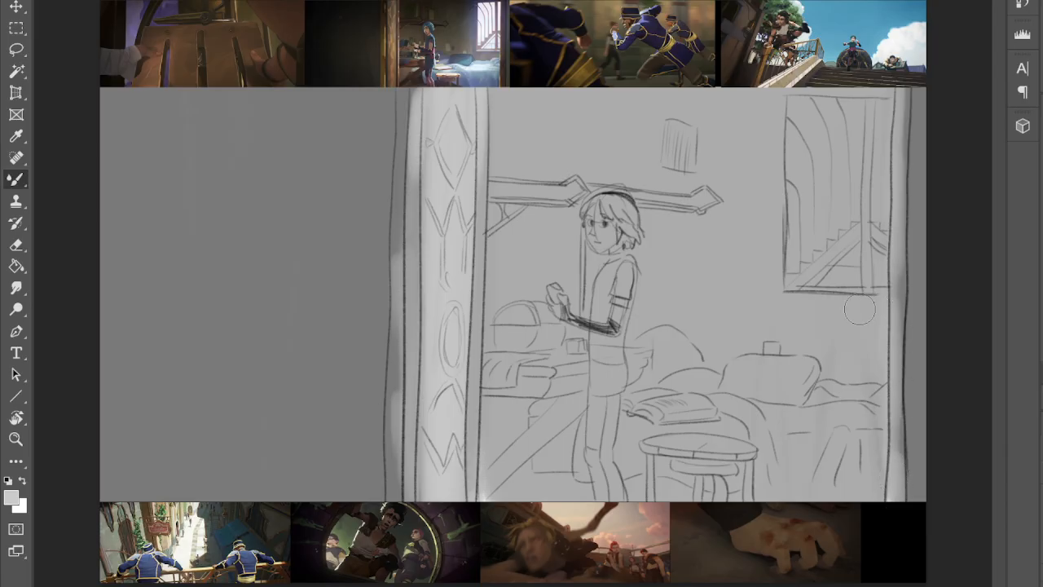
left_click_drag(897, 495, 898, 124)
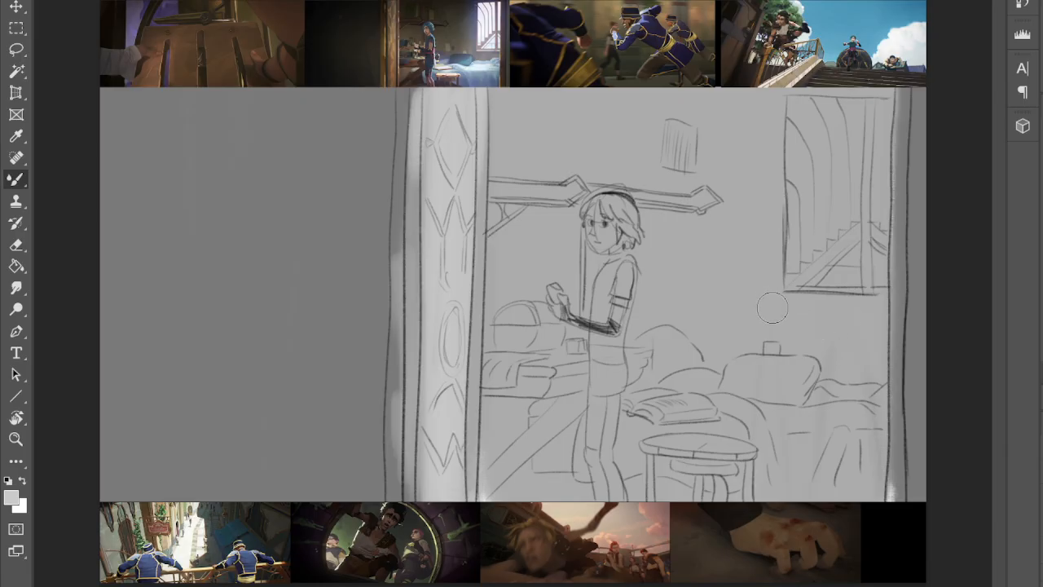
- Paint light grey on the wall beside the window, the bedding, the floor and the rounded mound behind the character's hand
mouse_move(774, 134)
left_mouse_down()
mouse_move(750, 277)
mouse_move(766, 329)
mouse_move(715, 296)
left_mouse_up()
mouse_move(757, 390)
left_mouse_down()
mouse_move(601, 399)
mouse_move(721, 420)
mouse_move(797, 411)
mouse_move(619, 430)
mouse_move(809, 426)
mouse_move(817, 408)
mouse_move(732, 409)
mouse_move(683, 392)
mouse_move(691, 370)
mouse_move(667, 336)
mouse_move(645, 395)
mouse_move(802, 441)
mouse_move(818, 393)
mouse_move(865, 412)
mouse_move(880, 397)
mouse_move(866, 430)
mouse_move(822, 444)
mouse_move(759, 445)
mouse_move(788, 453)
mouse_move(842, 439)
mouse_move(821, 431)
mouse_move(861, 419)
mouse_move(842, 412)
mouse_move(876, 390)
mouse_move(829, 426)
mouse_move(616, 464)
mouse_move(576, 476)
left_mouse_up()
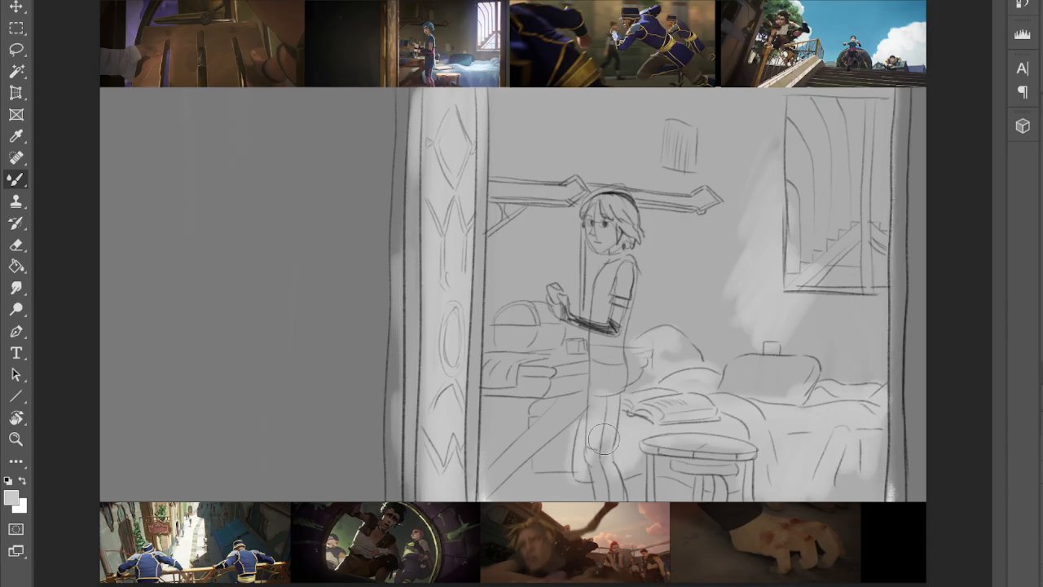
mouse_move(608, 433)
left_mouse_down()
mouse_move(536, 381)
mouse_move(512, 318)
mouse_move(556, 336)
left_mouse_up()
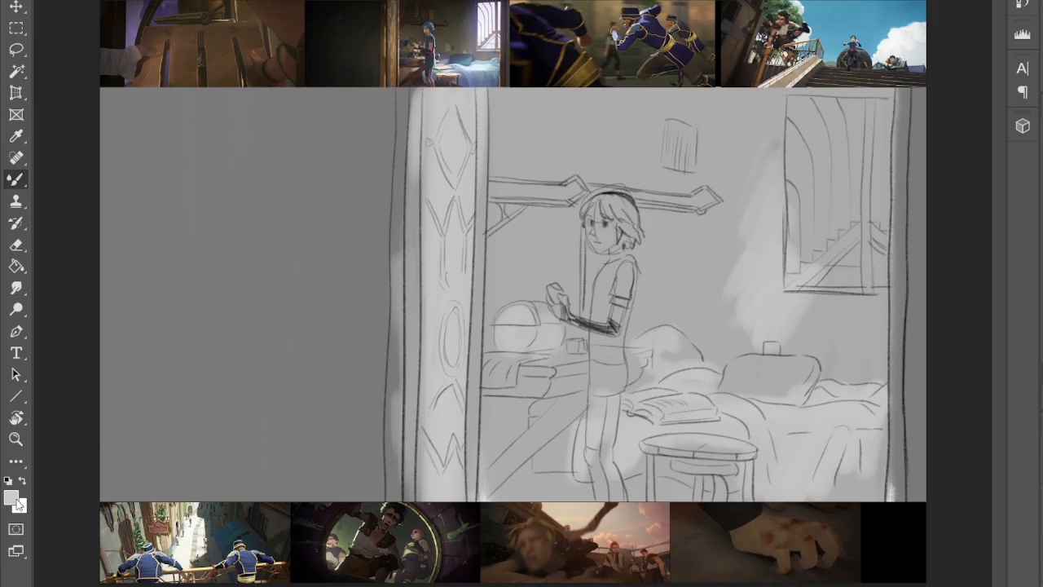
- Choose a mid grey and fill in the standing character from the head down to the legs
key("i")
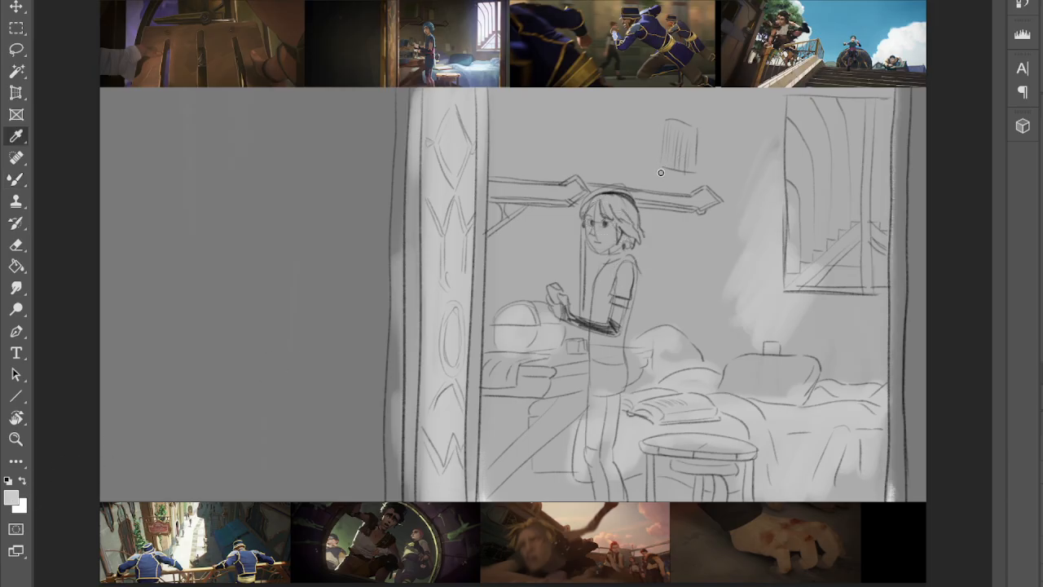
key("b")
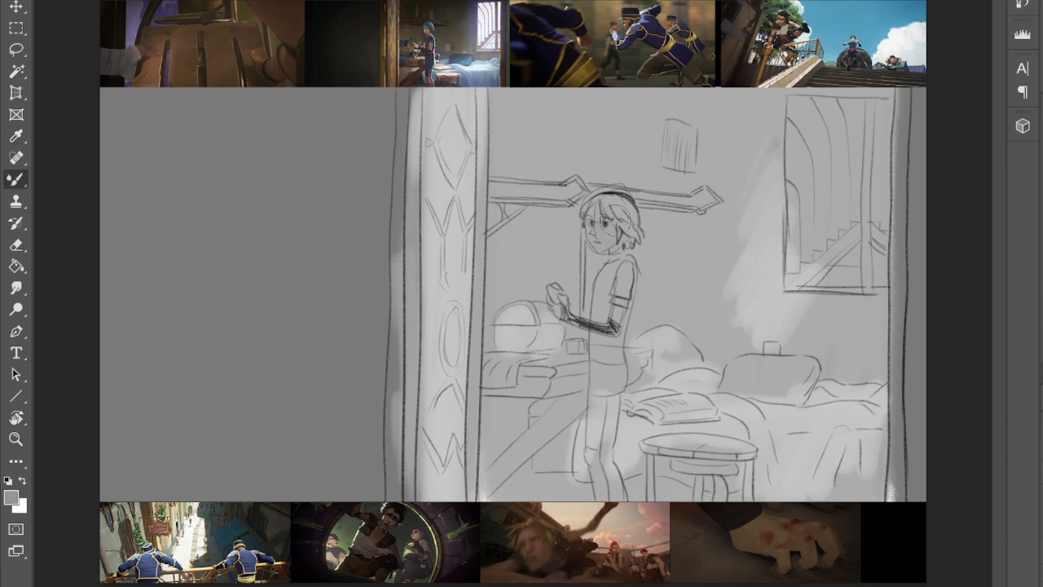
left_click_drag(608, 241, 601, 419)
left_click_drag(597, 460, 605, 471)
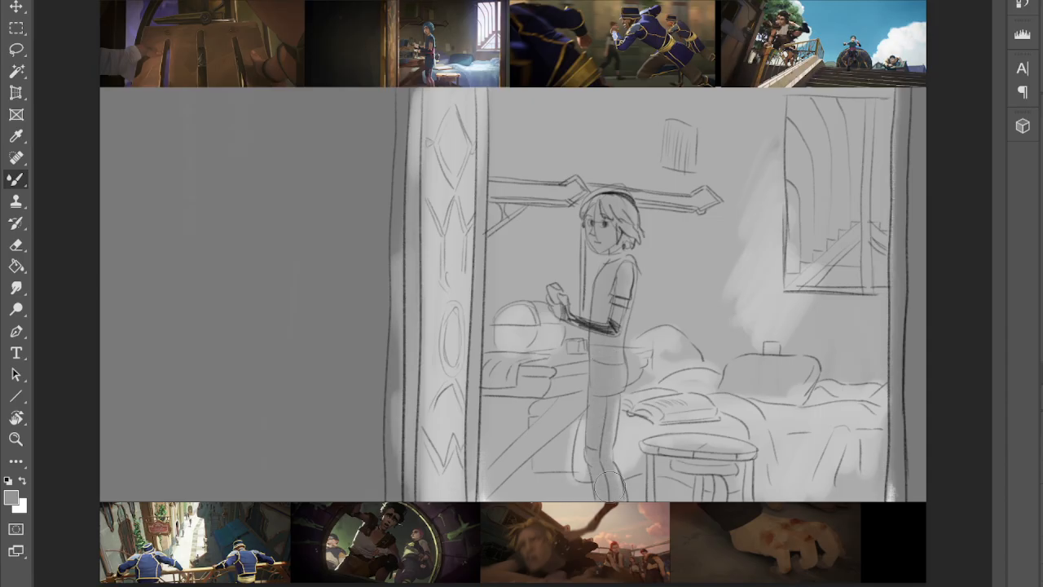
- Choose a dark grey and shade the character's face, hair, torso, forearm and legs
key("i")
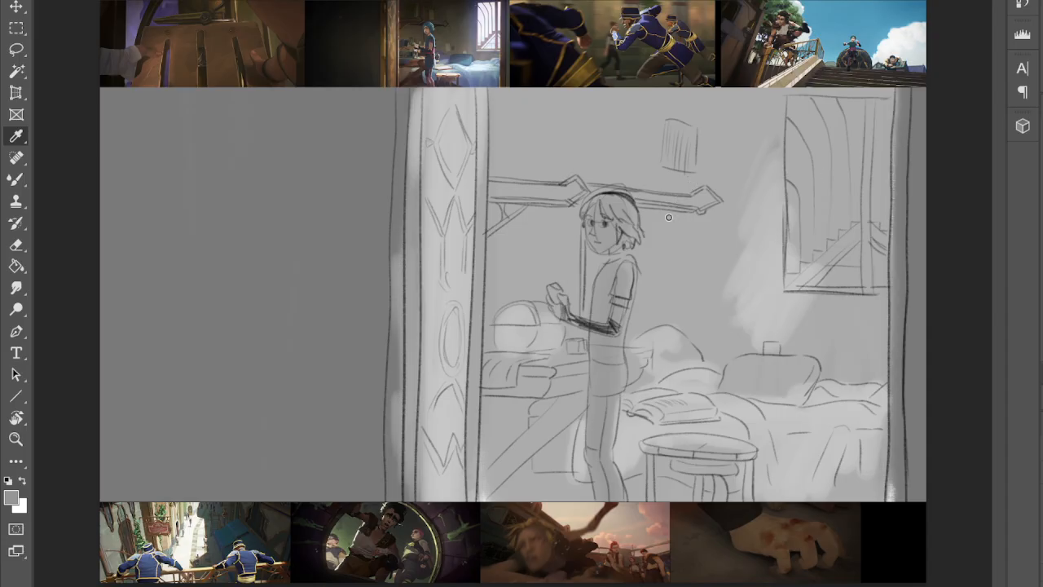
key("b")
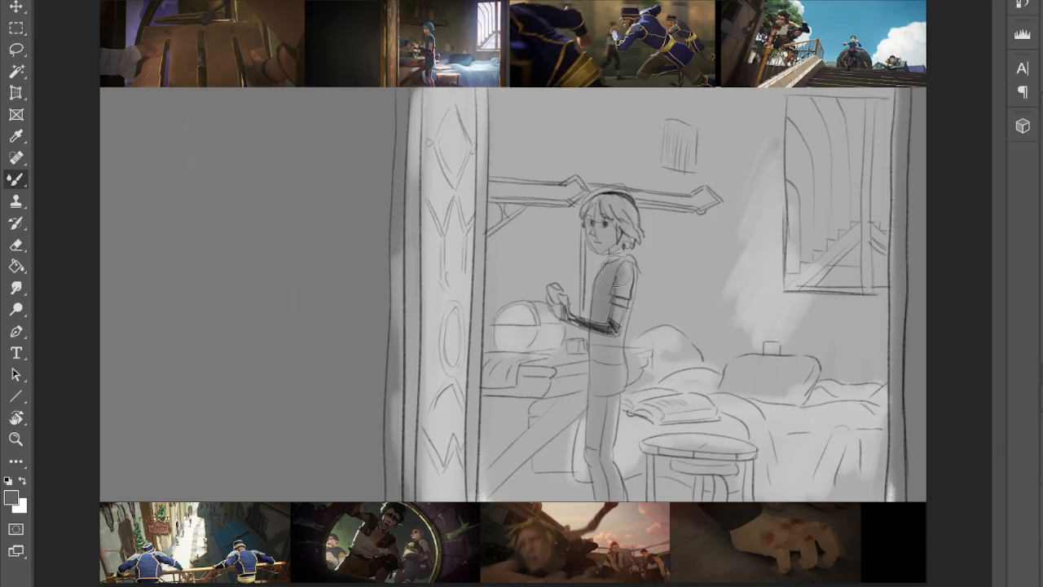
mouse_move(604, 329)
left_mouse_down()
mouse_move(596, 451)
mouse_move(610, 498)
mouse_move(604, 444)
left_mouse_up()
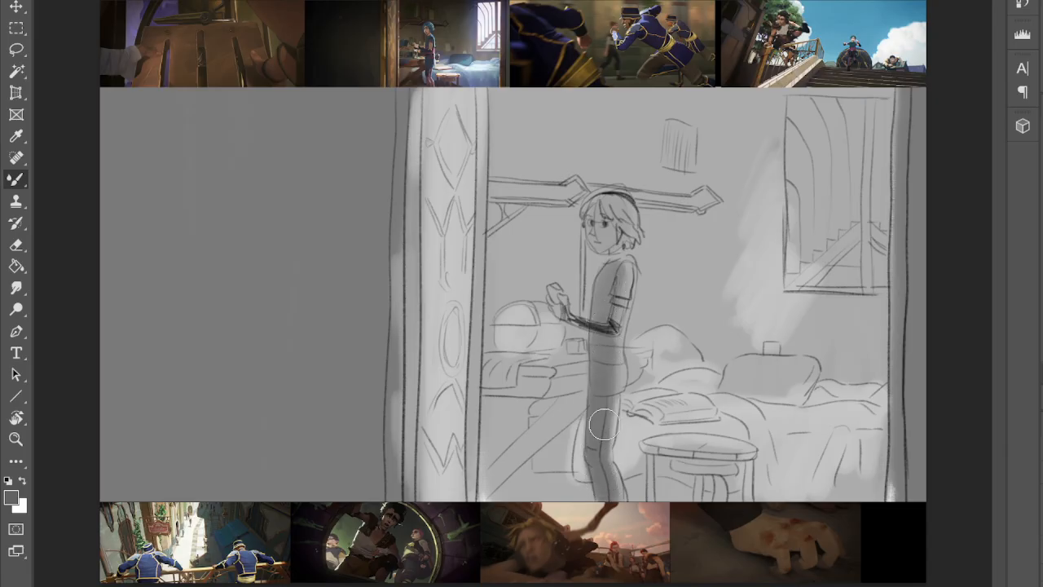
mouse_move(614, 374)
left_mouse_down()
mouse_move(611, 343)
mouse_move(609, 380)
mouse_move(621, 292)
mouse_move(616, 300)
mouse_move(612, 210)
mouse_move(616, 227)
mouse_move(605, 248)
mouse_move(597, 209)
mouse_move(608, 214)
mouse_move(602, 244)
mouse_move(594, 225)
mouse_move(615, 228)
mouse_move(612, 203)
mouse_move(627, 240)
mouse_move(602, 202)
mouse_move(587, 217)
mouse_move(612, 203)
mouse_move(617, 281)
mouse_move(598, 329)
left_mouse_up()
mouse_move(556, 302)
left_mouse_down()
mouse_move(579, 335)
mouse_move(613, 326)
mouse_move(611, 338)
left_mouse_up()
- Shade the diagonal beam, the bed ledge and the floor beneath the stool and beam in dark grey
left_click_drag(585, 392, 483, 492)
left_click_drag(482, 378, 566, 383)
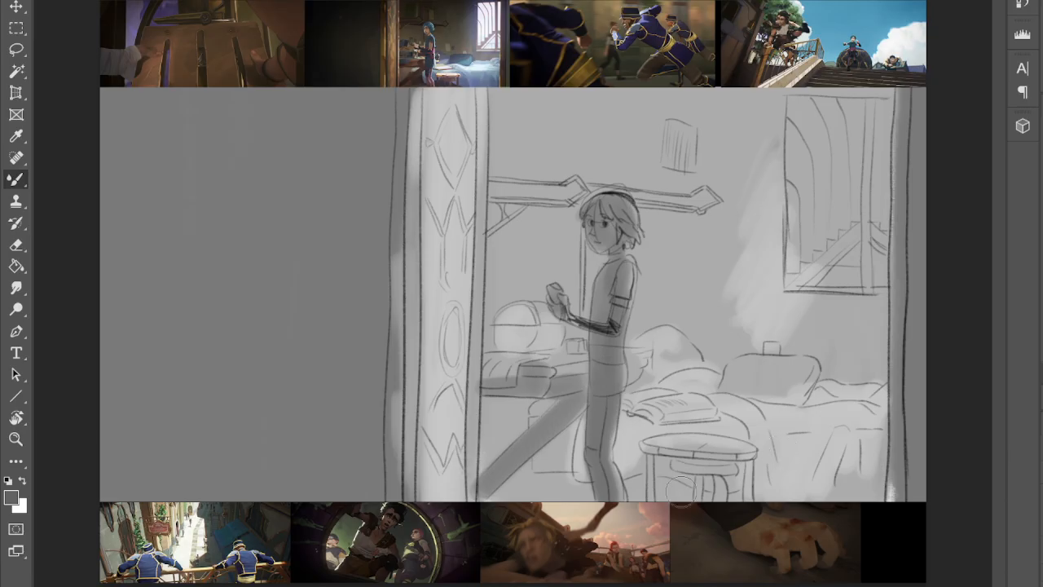
left_click_drag(631, 485, 686, 494)
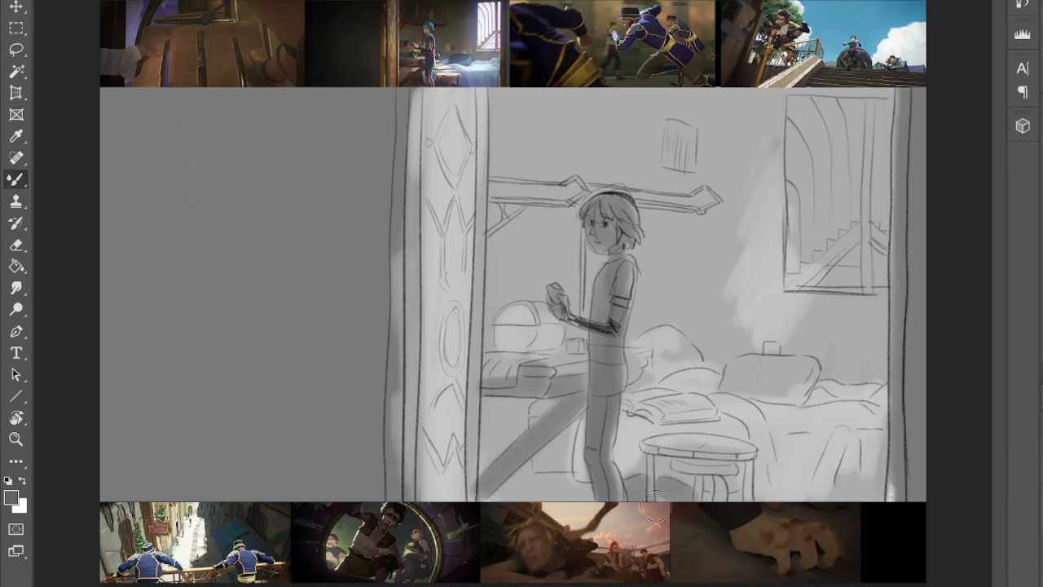
mouse_move(555, 489)
left_mouse_down()
mouse_move(573, 432)
mouse_move(544, 476)
mouse_move(568, 497)
mouse_move(563, 484)
mouse_move(579, 490)
mouse_move(533, 500)
mouse_move(519, 490)
mouse_move(533, 476)
mouse_move(500, 502)
mouse_move(510, 454)
left_mouse_up()
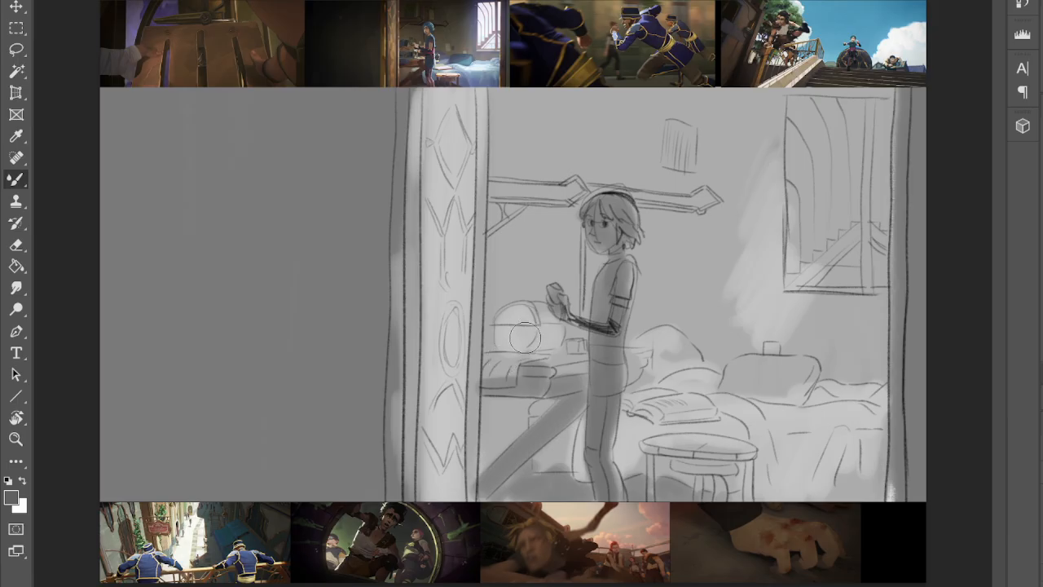
- Darken the frame edges on both sides of the room and fill the large pillow on the bed with dark grey
left_click_drag(902, 86, 899, 127)
left_click_drag(903, 185, 900, 236)
mouse_move(409, 100)
left_mouse_down()
mouse_move(391, 215)
mouse_move(385, 473)
left_mouse_up()
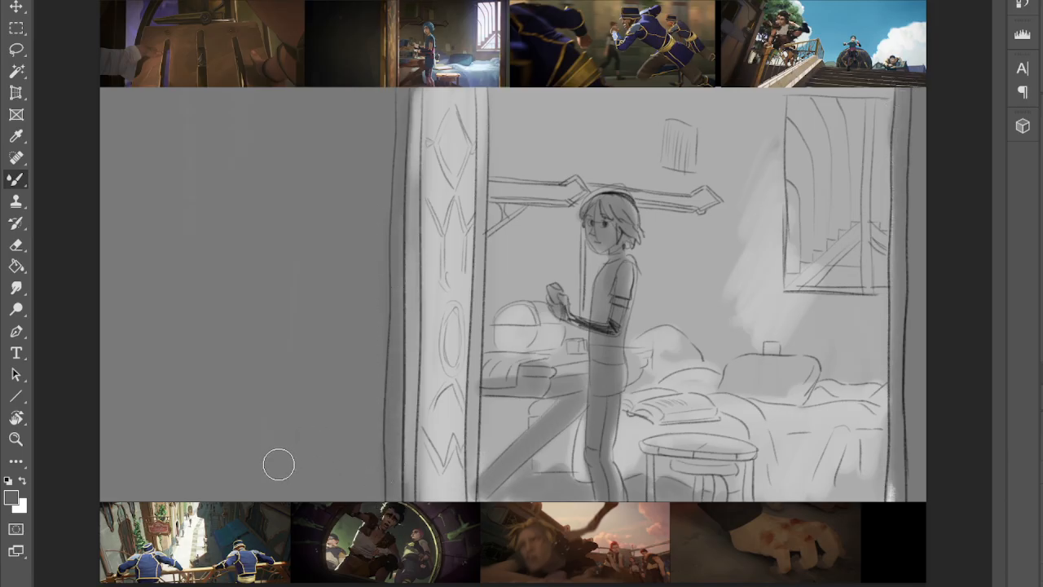
mouse_move(787, 350)
left_mouse_down()
mouse_move(764, 378)
mouse_move(742, 369)
mouse_move(733, 383)
mouse_move(807, 360)
mouse_move(768, 389)
mouse_move(785, 398)
mouse_move(811, 373)
mouse_move(782, 383)
left_mouse_up()
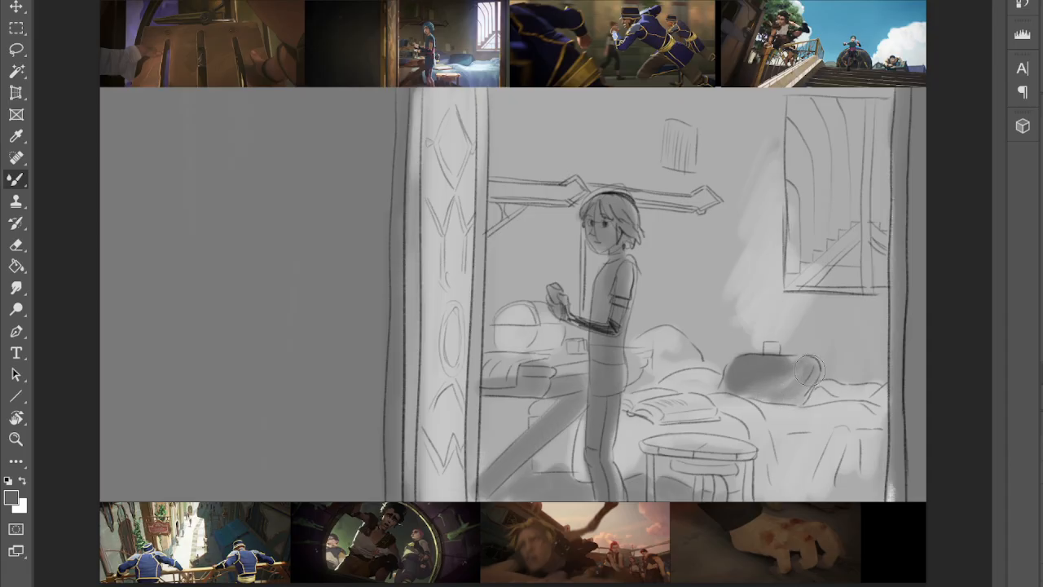
mouse_move(790, 364)
left_mouse_down()
mouse_move(747, 372)
mouse_move(778, 369)
mouse_move(748, 362)
mouse_move(724, 387)
mouse_move(784, 364)
mouse_move(750, 379)
left_mouse_up()
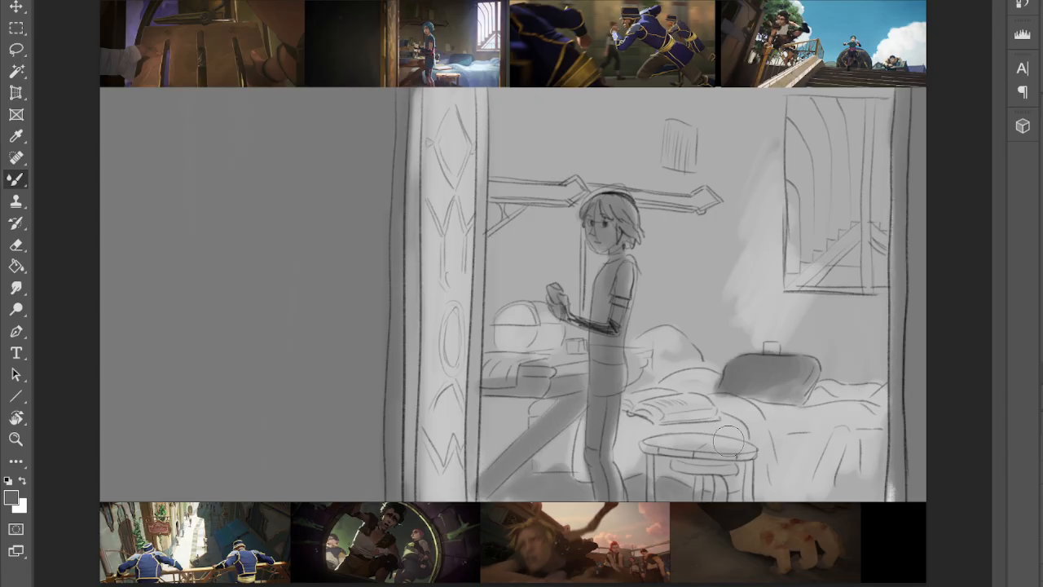
- Shade the hanging folds of the bedcover and the shadow areas around the stool and the character's legs
mouse_move(764, 458)
left_mouse_down()
mouse_move(771, 493)
mouse_move(783, 457)
mouse_move(802, 440)
mouse_move(832, 438)
mouse_move(789, 497)
mouse_move(782, 464)
mouse_move(823, 457)
mouse_move(840, 481)
mouse_move(880, 456)
mouse_move(835, 487)
mouse_move(767, 489)
mouse_move(743, 468)
left_mouse_up()
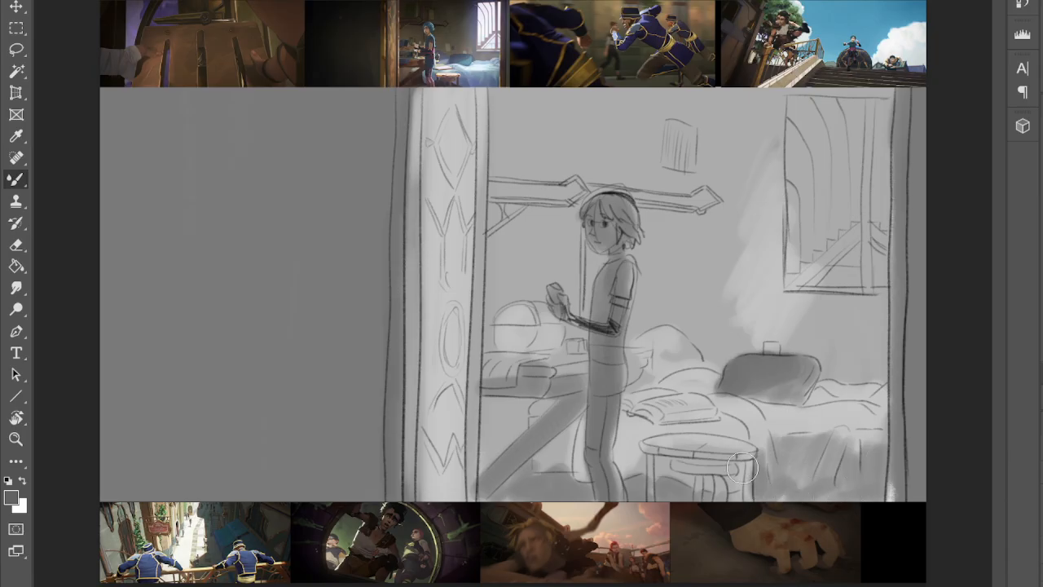
left_click_drag(629, 448, 622, 464)
left_click_drag(576, 438, 581, 476)
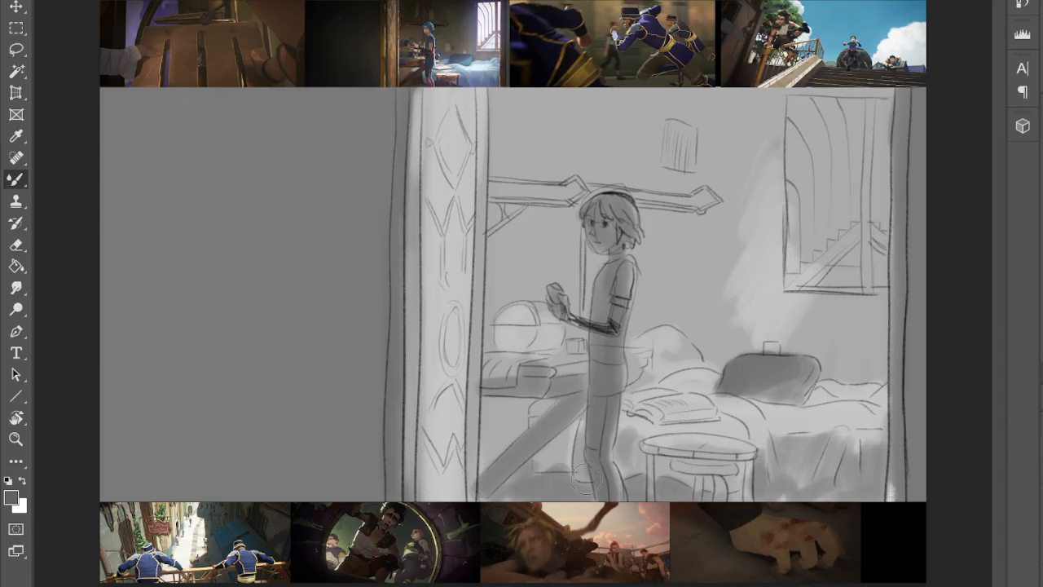
mouse_move(570, 436)
left_mouse_down()
mouse_move(550, 459)
mouse_move(569, 440)
left_mouse_up()
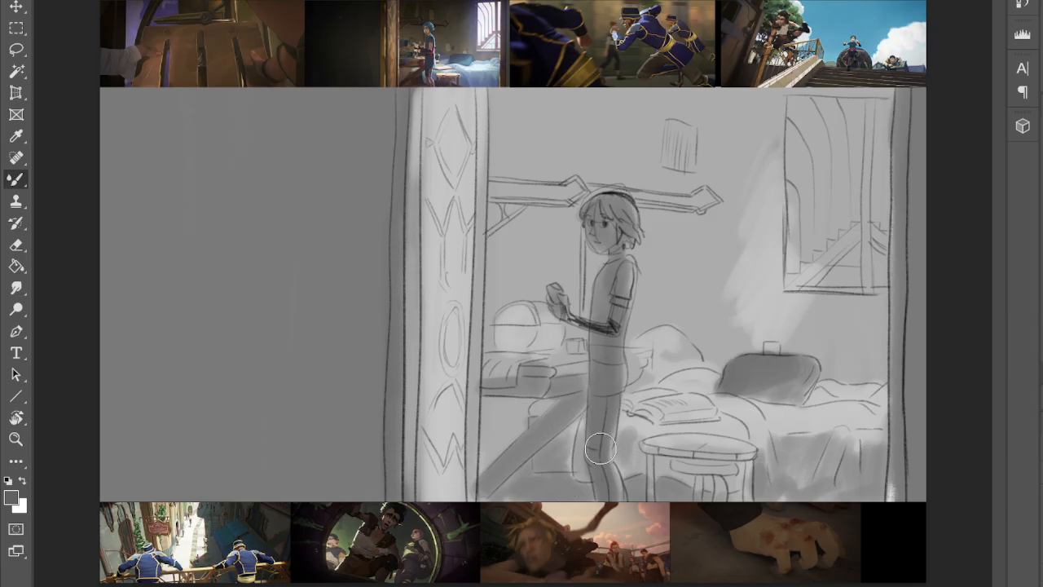
- Paint a dark grey shadow across the upper wall from the ornamented post to the window
mouse_move(728, 106)
left_mouse_down()
mouse_move(725, 122)
mouse_move(758, 109)
mouse_move(718, 91)
mouse_move(746, 86)
mouse_move(776, 104)
left_mouse_up()
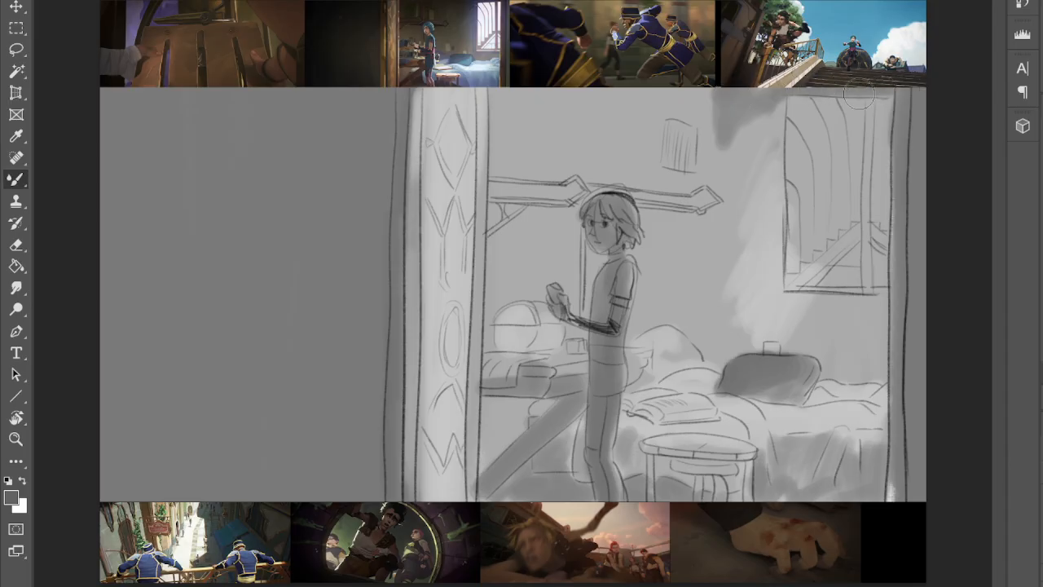
mouse_move(717, 94)
left_mouse_down()
mouse_move(575, 96)
mouse_move(500, 79)
mouse_move(498, 126)
mouse_move(512, 116)
mouse_move(525, 152)
mouse_move(551, 154)
mouse_move(584, 132)
mouse_move(594, 152)
mouse_move(611, 126)
mouse_move(621, 144)
mouse_move(637, 127)
mouse_move(643, 151)
mouse_move(672, 96)
mouse_move(677, 114)
mouse_move(697, 89)
mouse_move(715, 90)
mouse_move(715, 104)
mouse_move(707, 83)
mouse_move(558, 99)
mouse_move(510, 93)
mouse_move(496, 167)
mouse_move(511, 156)
mouse_move(504, 171)
mouse_move(604, 158)
left_mouse_up()
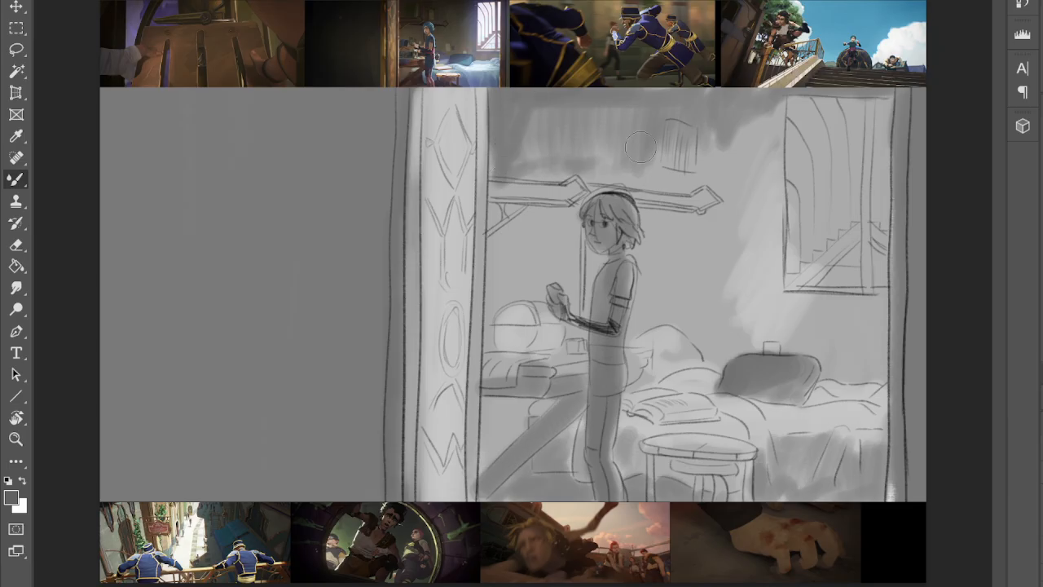
mouse_move(506, 180)
left_mouse_down()
mouse_move(537, 184)
mouse_move(547, 152)
mouse_move(585, 106)
mouse_move(588, 133)
mouse_move(634, 138)
mouse_move(627, 147)
mouse_move(589, 122)
mouse_move(764, 115)
left_mouse_up()
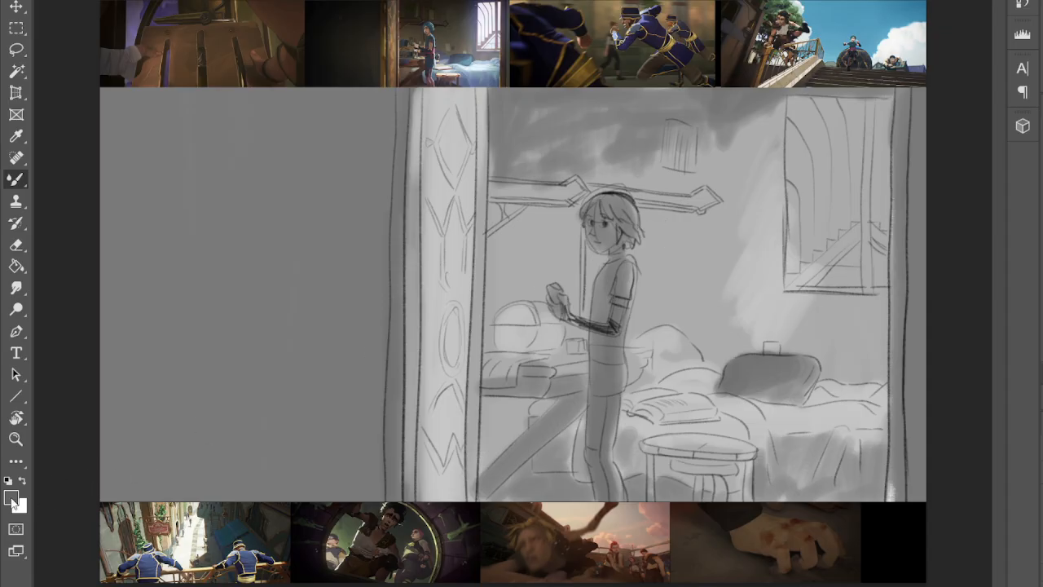
- Switch to white and paint the window opening between the arch lines, bars and stairs
key("i")
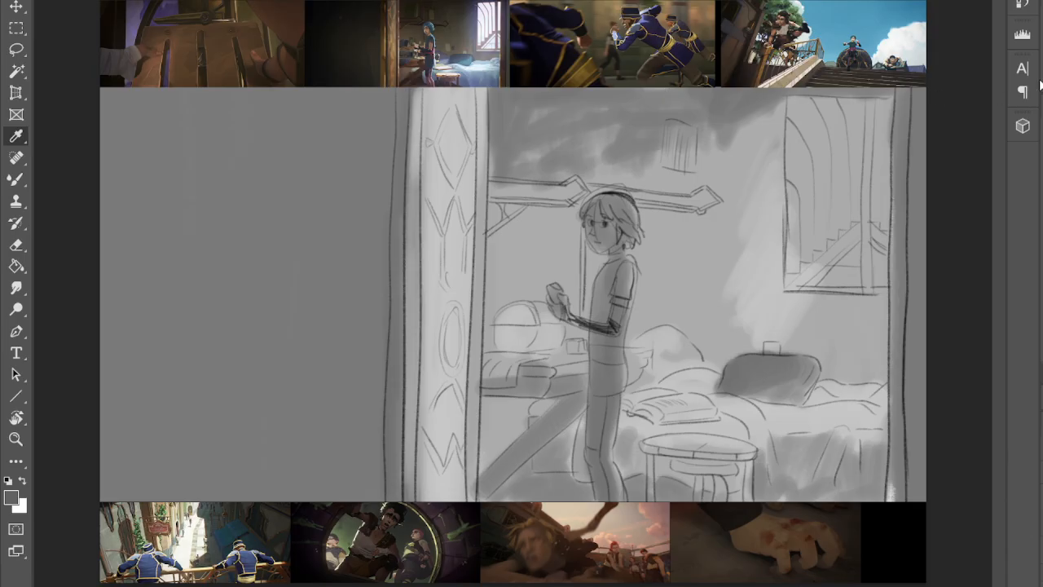
key("b")
left_click_drag(831, 122, 828, 179)
mouse_move(819, 98)
left_mouse_down()
mouse_move(815, 268)
mouse_move(796, 198)
mouse_move(818, 264)
left_mouse_up()
left_click_drag(837, 123, 835, 260)
left_click_drag(856, 127, 856, 261)
left_click_drag(864, 151, 860, 269)
left_click_drag(876, 145, 876, 260)
mouse_move(876, 183)
left_mouse_down()
mouse_move(877, 279)
mouse_move(812, 276)
left_mouse_up()
mouse_move(798, 215)
left_mouse_down()
mouse_move(800, 273)
mouse_move(803, 261)
left_mouse_up()
mouse_move(811, 112)
left_mouse_down()
mouse_move(882, 107)
mouse_move(876, 214)
left_mouse_up()
left_click_drag(861, 123, 821, 183)
left_click_drag(819, 118, 814, 249)
mouse_move(802, 97)
left_mouse_down()
mouse_move(800, 174)
mouse_move(819, 206)
left_mouse_up()
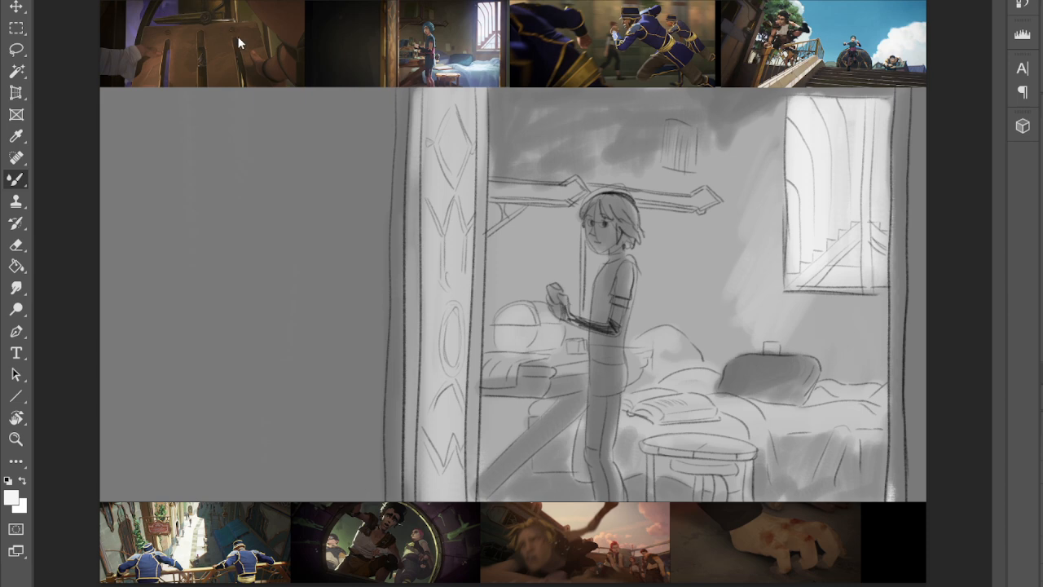
- Brush a soft white glow on the wall beside and below the window and over the bed and open book
mouse_move(792, 144)
left_mouse_down()
mouse_move(772, 221)
mouse_move(752, 190)
mouse_move(753, 267)
left_mouse_up()
mouse_move(778, 122)
left_mouse_down()
mouse_move(708, 300)
mouse_move(771, 176)
mouse_move(737, 310)
mouse_move(745, 256)
mouse_move(697, 326)
mouse_move(753, 320)
mouse_move(762, 300)
mouse_move(822, 303)
mouse_move(864, 279)
mouse_move(754, 398)
mouse_move(652, 410)
mouse_move(796, 426)
mouse_move(813, 410)
mouse_move(674, 392)
mouse_move(665, 418)
mouse_move(694, 422)
left_mouse_up()
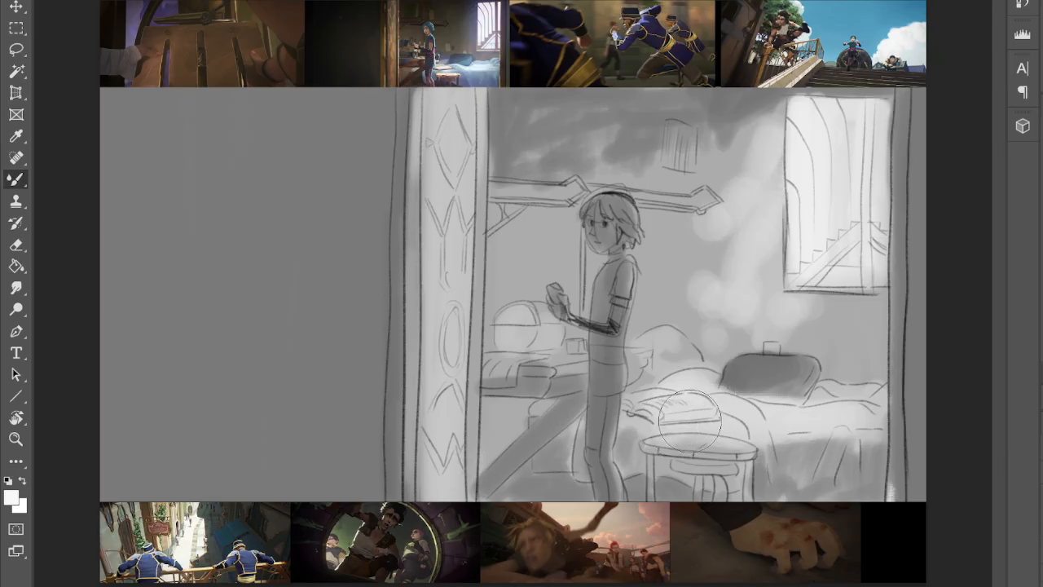
mouse_move(769, 269)
left_mouse_down()
mouse_move(843, 310)
mouse_move(856, 289)
mouse_move(841, 284)
mouse_move(797, 350)
mouse_move(828, 351)
mouse_move(882, 318)
mouse_move(871, 282)
mouse_move(875, 301)
mouse_move(824, 273)
left_mouse_up()
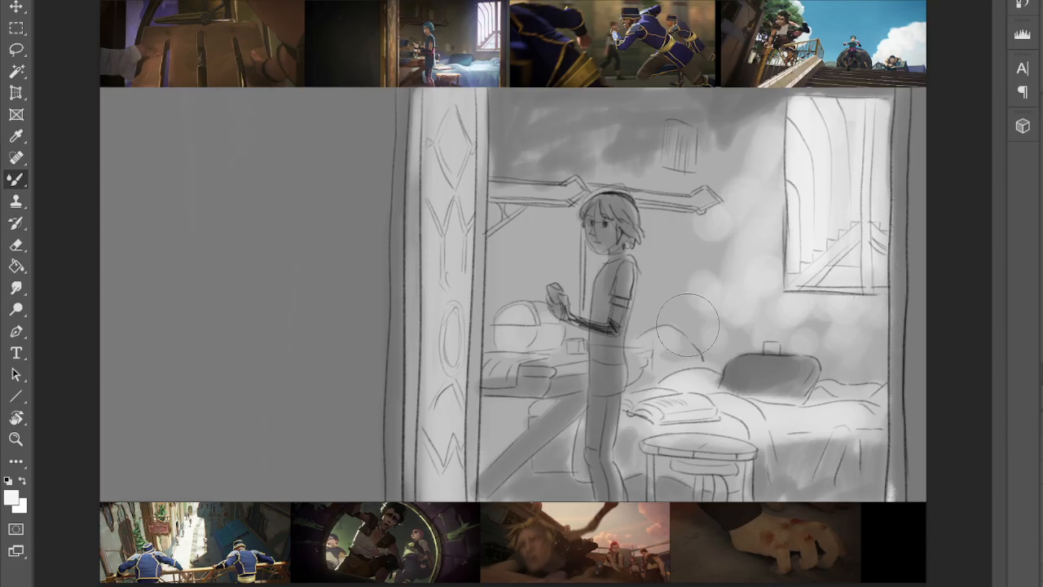
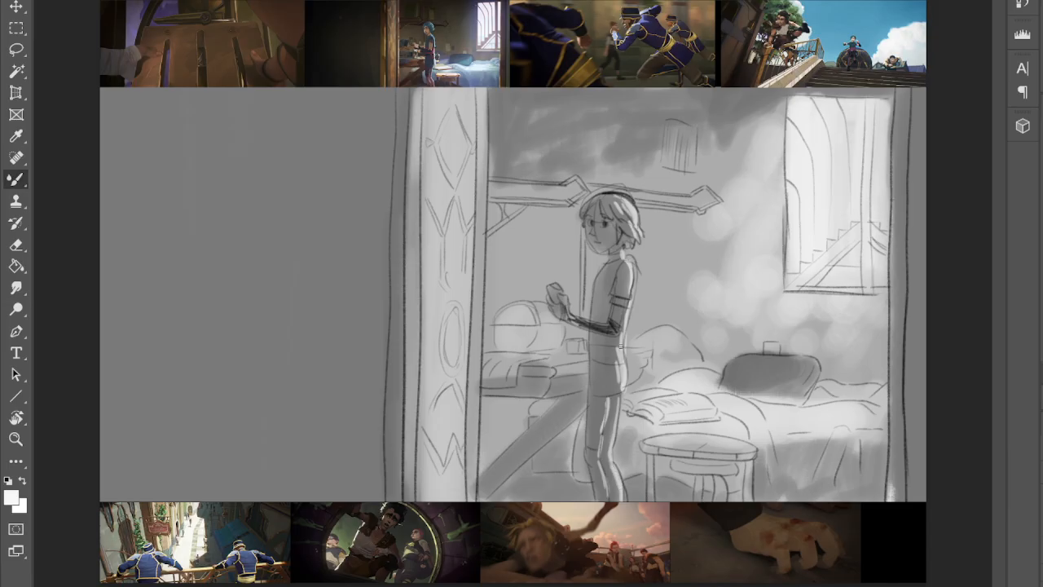
- Paint the round stool's seat white with a small brush
key("i")
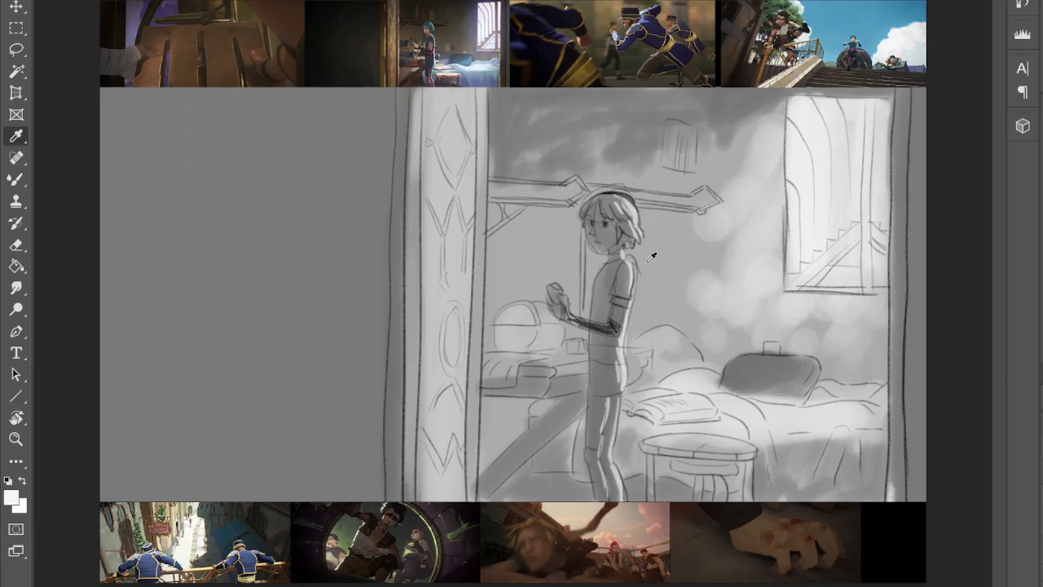
key("b")
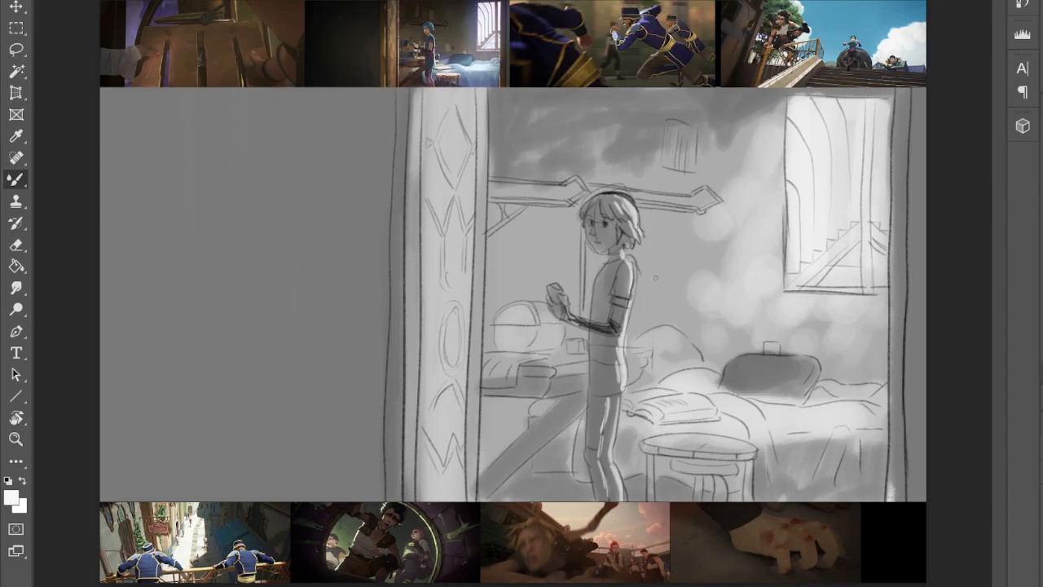
mouse_move(647, 443)
left_mouse_down()
mouse_move(701, 438)
mouse_move(664, 445)
mouse_move(673, 448)
left_mouse_up()
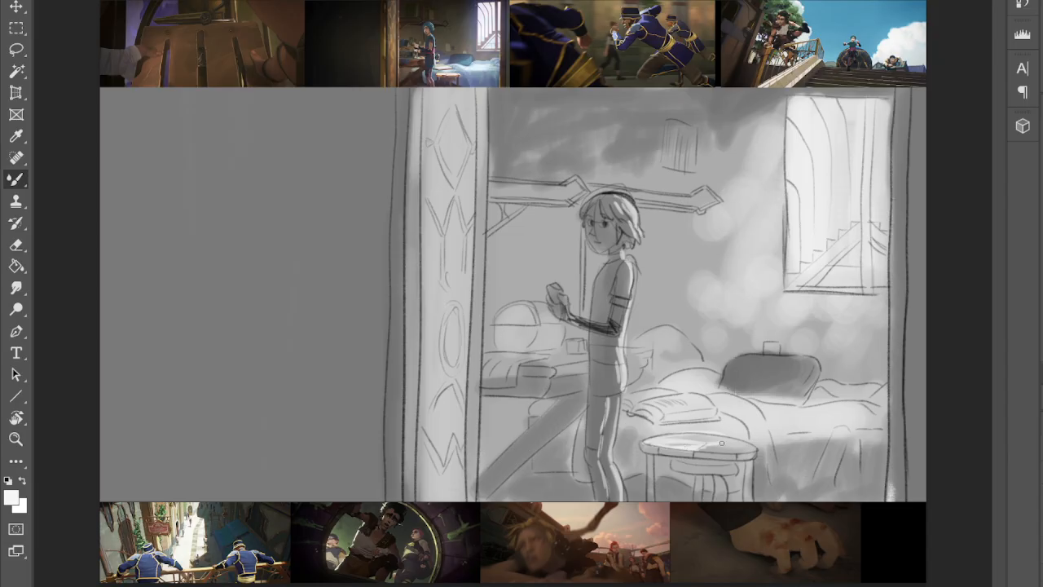
mouse_move(742, 453)
left_mouse_down()
mouse_move(657, 439)
mouse_move(735, 448)
mouse_move(701, 437)
left_mouse_up()
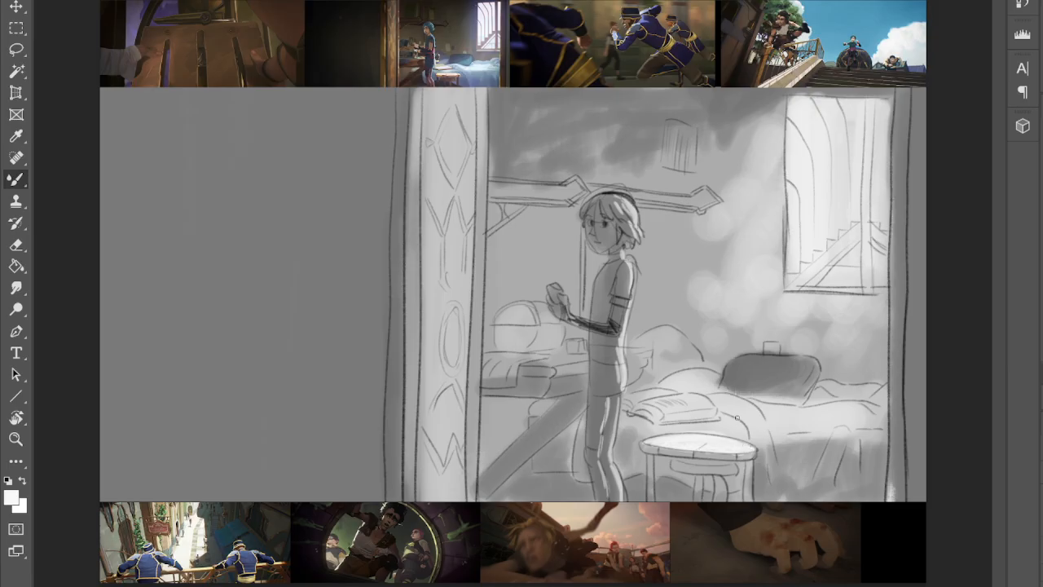
- Paint white highlights on the open book's pages and along the folds and top of the bed cover
left_click_drag(656, 405, 674, 409)
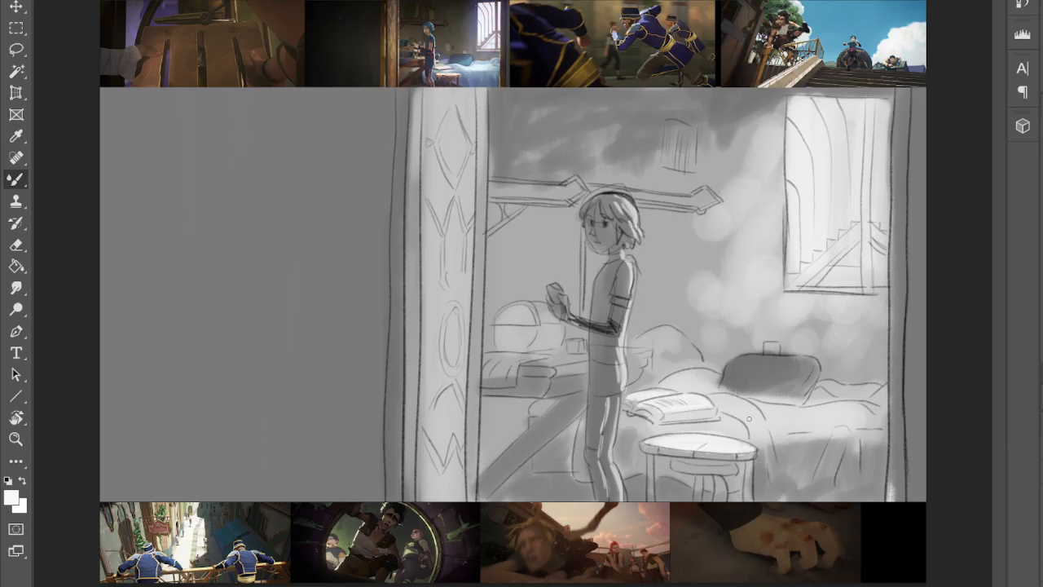
left_click_drag(748, 408, 767, 433)
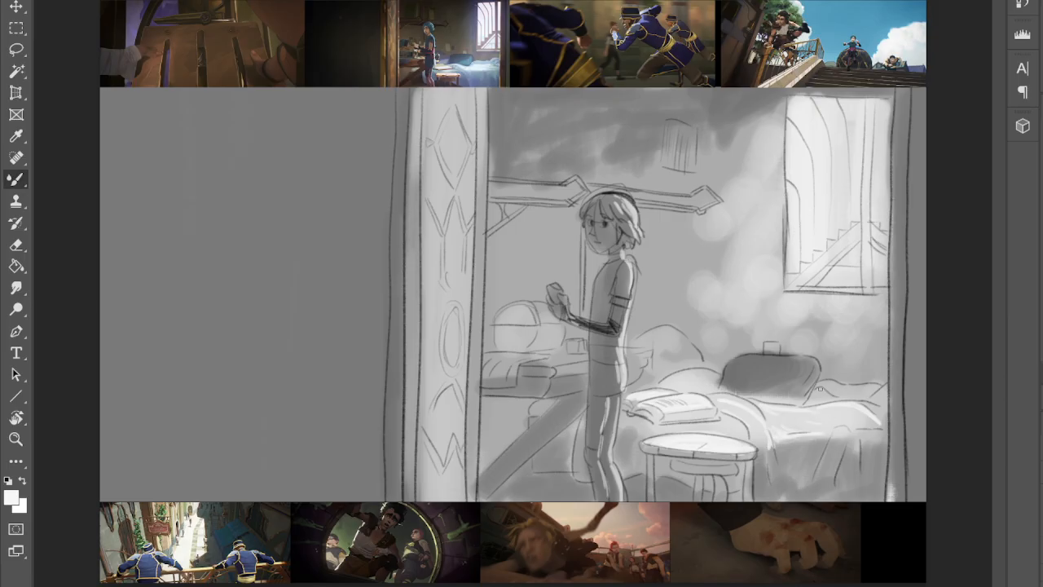
mouse_move(800, 414)
left_mouse_down()
mouse_move(827, 413)
mouse_move(810, 420)
mouse_move(818, 429)
mouse_move(772, 414)
left_mouse_up()
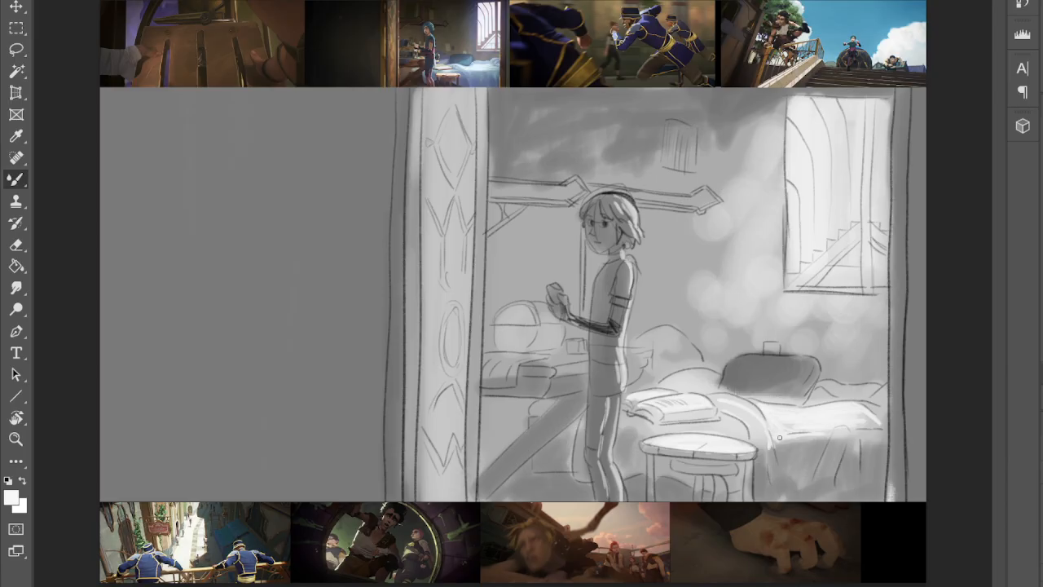
- Pick a near-black from the reference still and darken the wall beside the ornamented post, the post's outer edge and the frame beside the window
key("i")
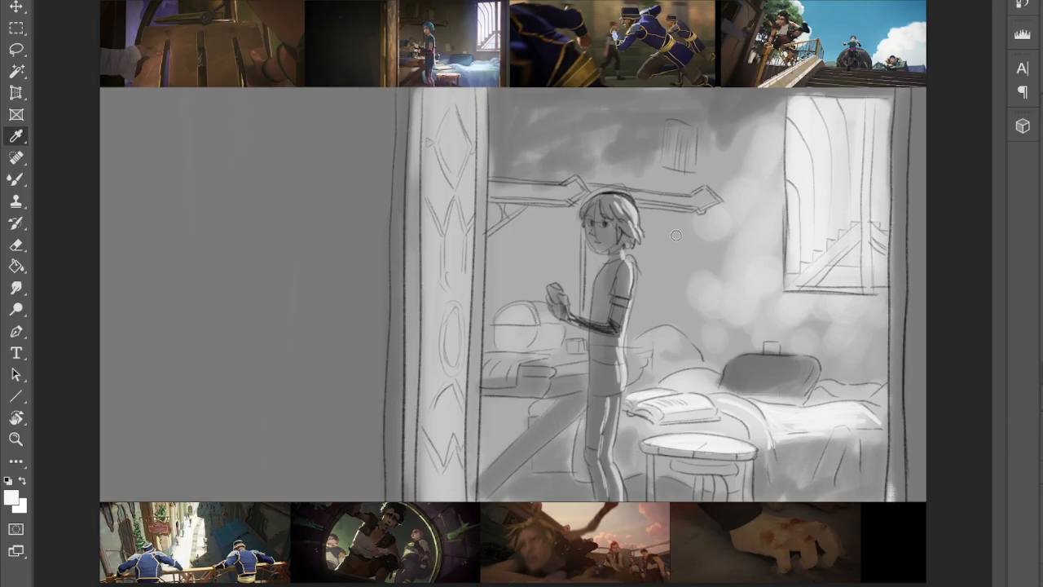
key("b")
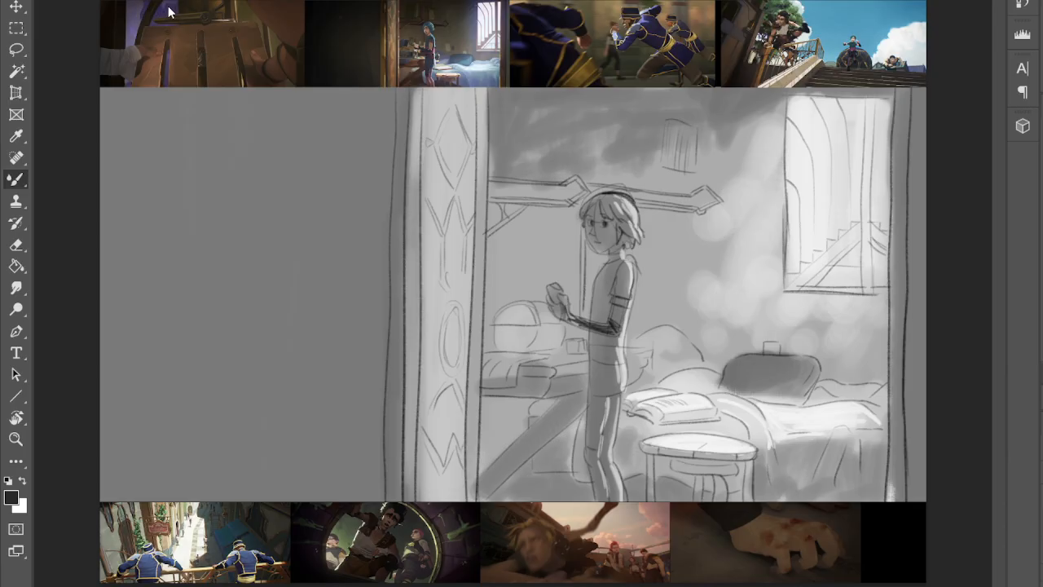
mouse_move(298, 168)
left_mouse_down()
mouse_move(279, 93)
mouse_move(240, 326)
mouse_move(169, 521)
mouse_move(122, 496)
mouse_move(116, 431)
mouse_move(271, 121)
mouse_move(331, 74)
mouse_move(353, 74)
mouse_move(387, 87)
mouse_move(361, 512)
left_mouse_up()
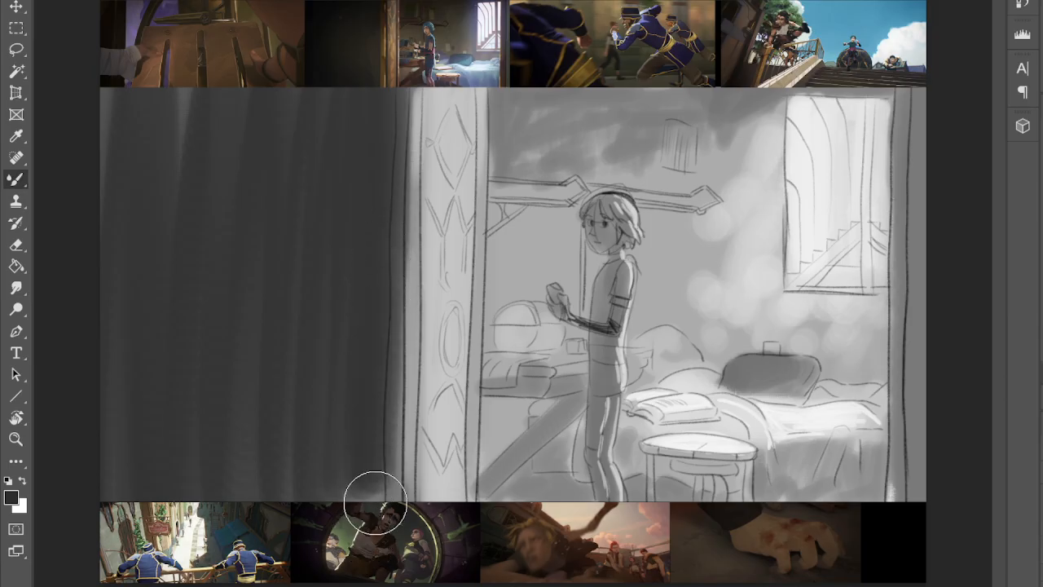
mouse_move(359, 469)
left_mouse_down()
mouse_move(297, 288)
mouse_move(257, 472)
mouse_move(178, 173)
mouse_move(139, 99)
mouse_move(317, 136)
mouse_move(253, 174)
mouse_move(94, 200)
mouse_move(172, 232)
mouse_move(334, 261)
mouse_move(273, 308)
mouse_move(106, 345)
mouse_move(113, 384)
mouse_move(303, 415)
mouse_move(279, 449)
mouse_move(119, 485)
mouse_move(340, 478)
mouse_move(324, 149)
mouse_move(341, 491)
mouse_move(355, 328)
mouse_move(363, 504)
mouse_move(362, 182)
mouse_move(348, 207)
mouse_move(375, 454)
left_mouse_up()
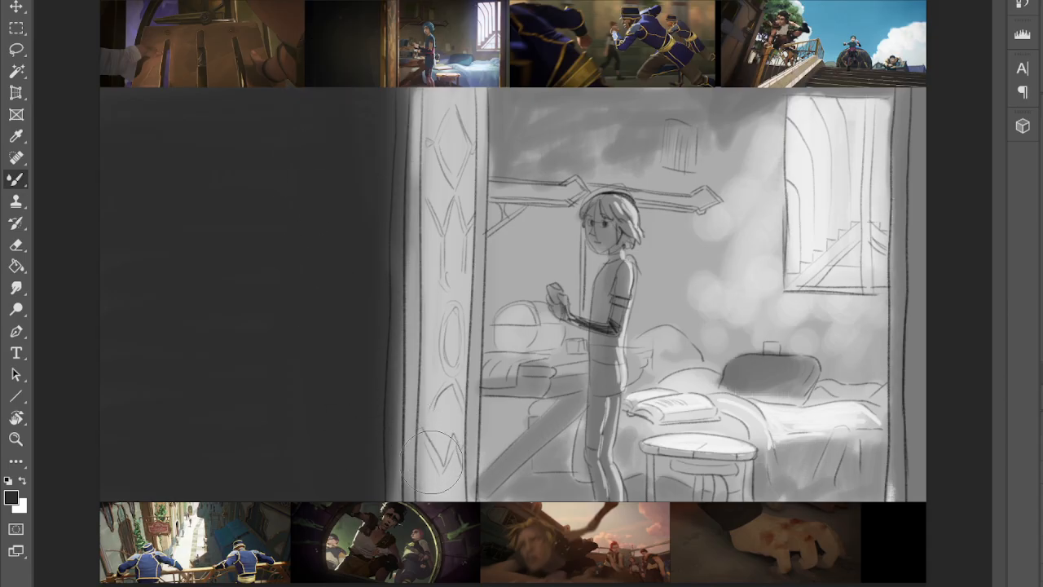
mouse_move(413, 98)
left_mouse_down()
mouse_move(397, 329)
mouse_move(396, 522)
left_mouse_up()
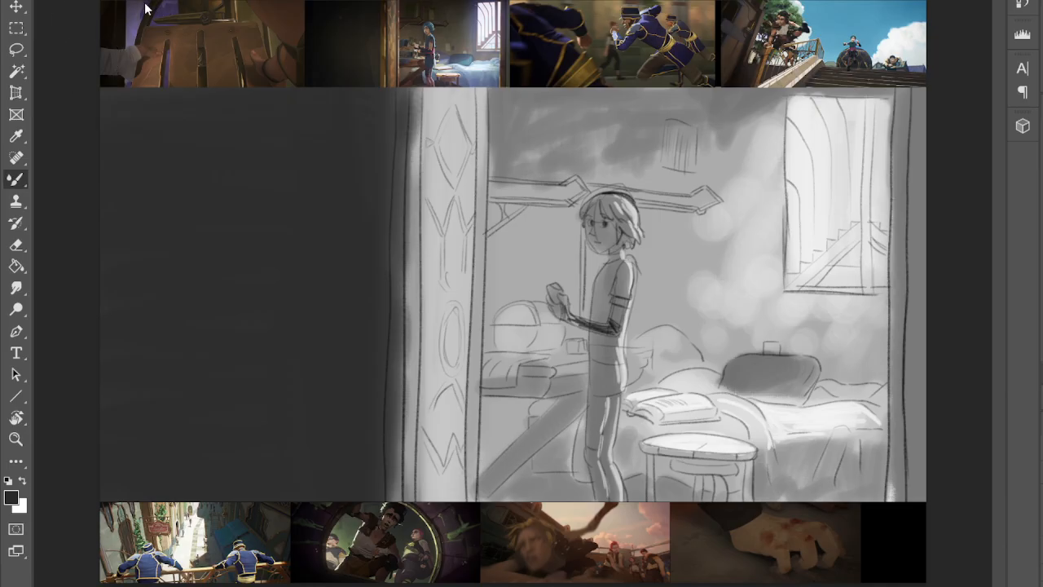
mouse_move(903, 86)
left_mouse_down()
mouse_move(899, 502)
mouse_move(896, 447)
mouse_move(887, 515)
left_mouse_up()
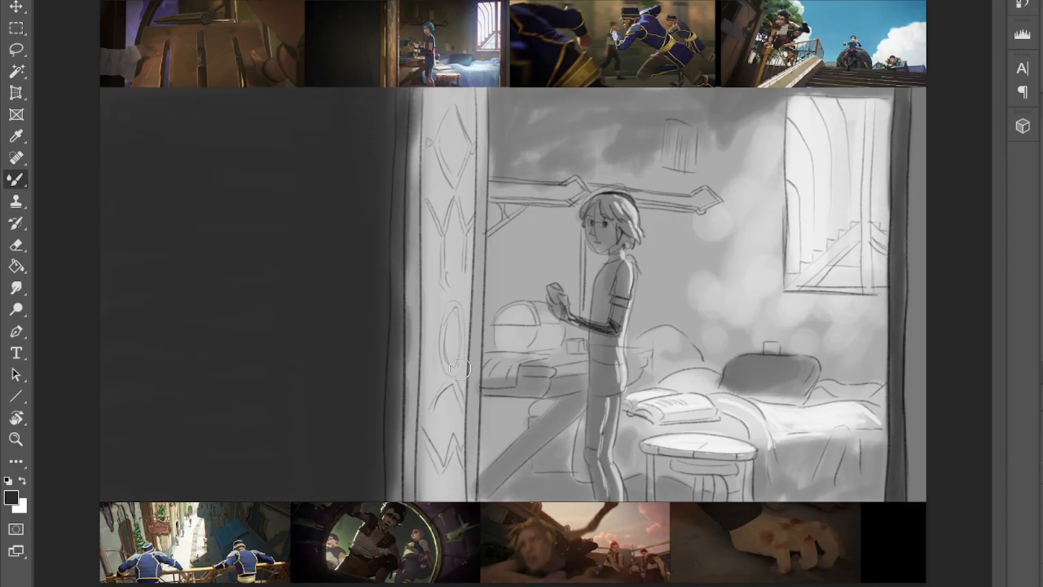
- Shade the standing character's hair, shirt and trousers darker, and deepen the shadows on the diagonal beam under the table
mouse_move(610, 273)
left_mouse_down()
mouse_move(590, 452)
mouse_move(596, 472)
mouse_move(613, 370)
mouse_move(611, 486)
mouse_move(608, 357)
mouse_move(608, 370)
mouse_move(623, 287)
mouse_move(612, 290)
mouse_move(620, 233)
mouse_move(608, 208)
mouse_move(628, 237)
mouse_move(590, 207)
mouse_move(599, 200)
mouse_move(616, 247)
left_mouse_up()
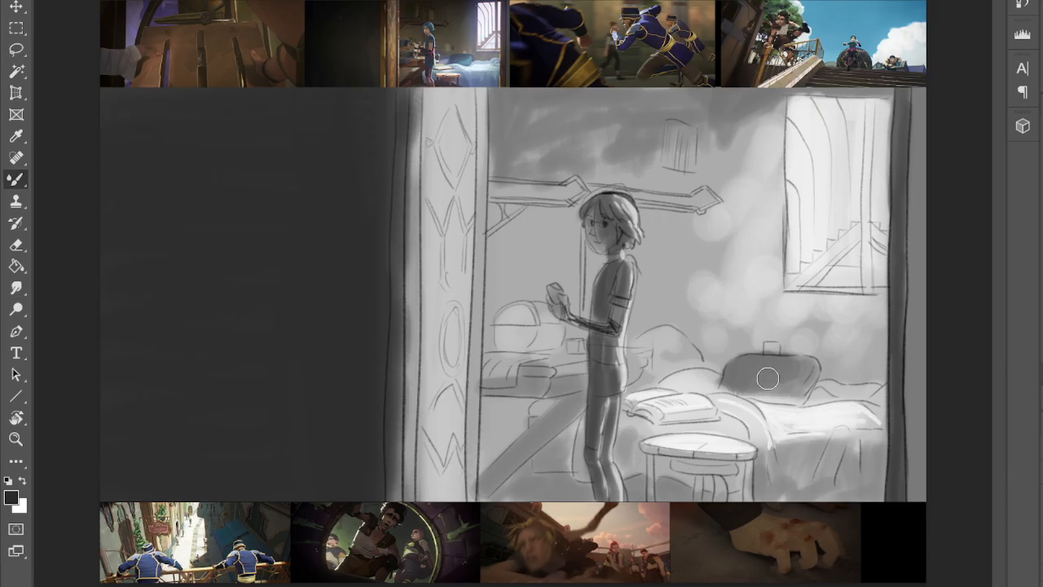
mouse_move(566, 435)
left_mouse_down()
mouse_move(540, 463)
mouse_move(575, 428)
mouse_move(571, 484)
mouse_move(492, 499)
mouse_move(580, 495)
mouse_move(531, 469)
left_mouse_up()
mouse_move(538, 414)
left_mouse_down()
mouse_move(594, 424)
mouse_move(589, 435)
mouse_move(593, 390)
mouse_move(537, 391)
mouse_move(582, 391)
mouse_move(481, 484)
left_mouse_up()
mouse_move(580, 401)
left_mouse_down()
mouse_move(487, 487)
mouse_move(580, 403)
mouse_move(552, 418)
mouse_move(549, 390)
mouse_move(502, 389)
mouse_move(541, 371)
left_mouse_up()
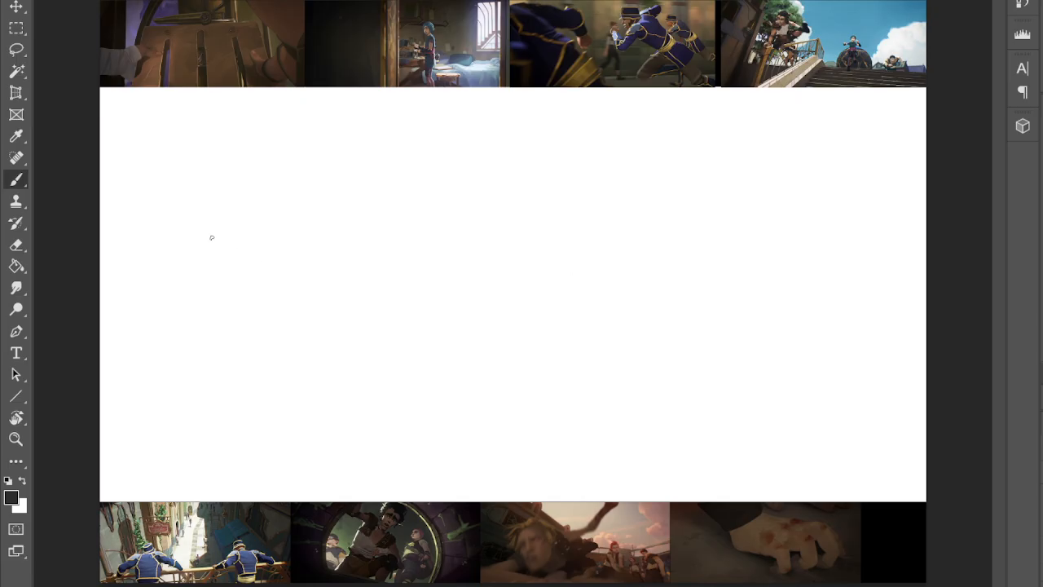
- On the blank white frame, sketch the foreground runner's long sweeping torso curve with the bent upper arm and forearm
left_click_drag(101, 166, 437, 505)
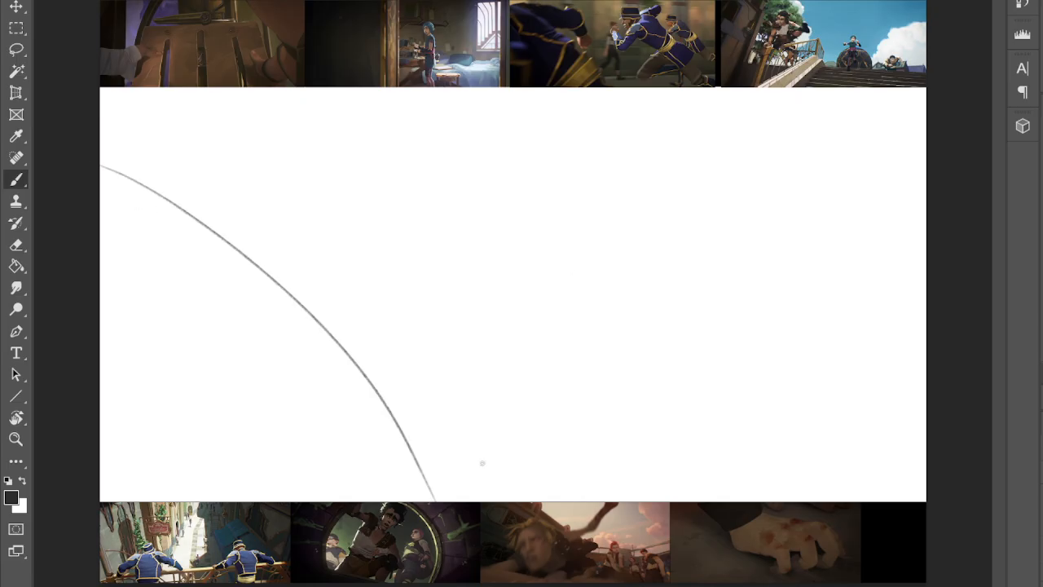
left_click_drag(102, 167, 306, 149)
left_click_drag(347, 151, 414, 258)
left_click_drag(249, 259, 357, 220)
mouse_move(353, 156)
left_mouse_down()
mouse_move(353, 208)
mouse_move(380, 251)
mouse_move(409, 269)
left_mouse_up()
left_click_drag(354, 237, 380, 271)
mouse_move(379, 196)
left_mouse_down()
mouse_move(412, 260)
mouse_move(384, 304)
left_mouse_up()
- Draw the foreground runner's clenched fist with its thumb and curled fingers at the end of the forearm
left_click_drag(413, 258, 440, 282)
mouse_move(390, 313)
left_mouse_down()
mouse_move(406, 325)
mouse_move(441, 307)
left_mouse_up()
left_click_drag(440, 285, 442, 306)
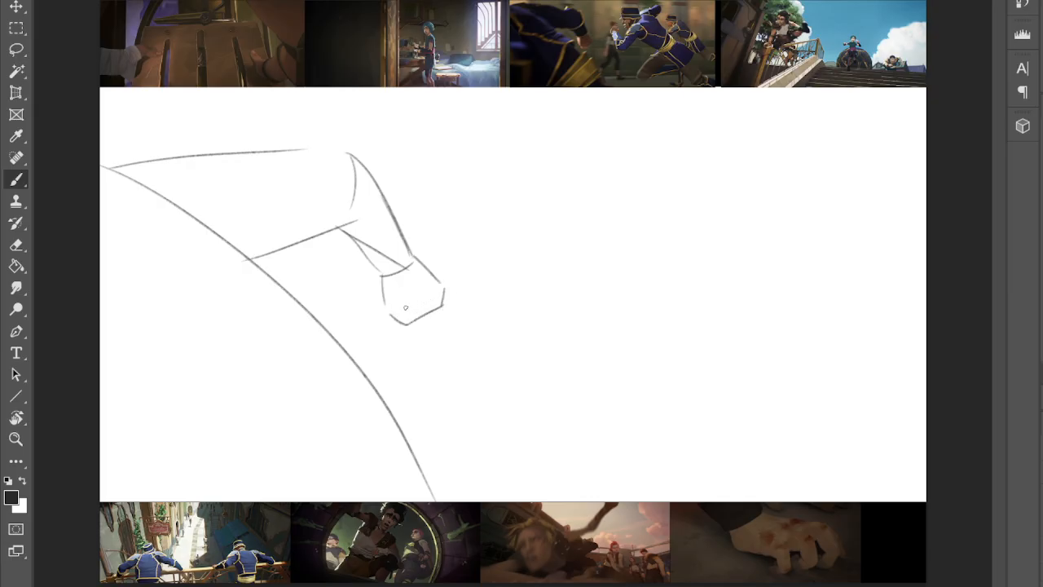
mouse_move(381, 285)
left_mouse_down()
mouse_move(388, 317)
mouse_move(419, 307)
mouse_move(402, 298)
mouse_move(423, 313)
left_mouse_up()
mouse_move(428, 292)
left_mouse_down()
mouse_move(437, 309)
mouse_move(427, 288)
mouse_move(440, 285)
mouse_move(421, 305)
mouse_move(419, 292)
mouse_move(433, 264)
left_mouse_up()
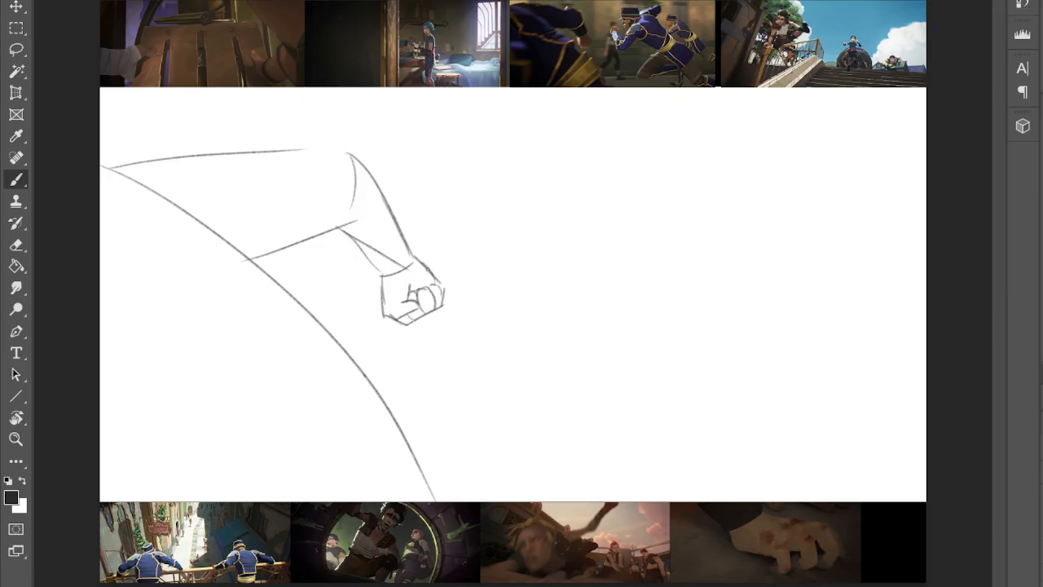
- Close the upper arm's outline at the elbow and sketch the foreground runner's waist sash and the coat edges below it
left_click_drag(307, 149, 349, 152)
left_click_drag(356, 370, 265, 489)
left_click_drag(386, 412, 295, 500)
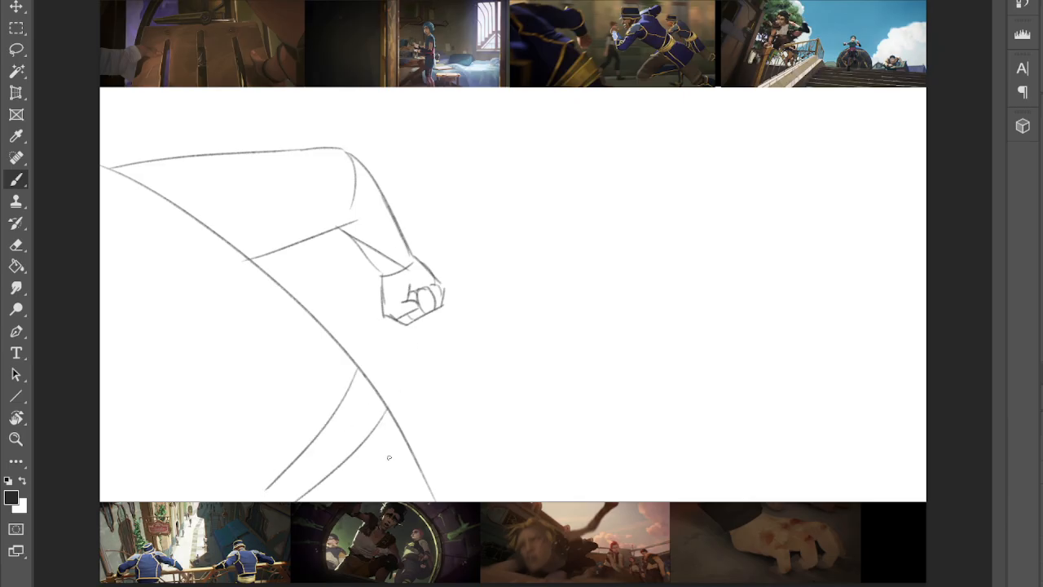
mouse_move(394, 404)
left_mouse_down()
mouse_move(314, 501)
mouse_move(422, 467)
mouse_move(389, 499)
left_mouse_up()
mouse_move(427, 456)
left_mouse_down()
mouse_move(432, 465)
mouse_move(399, 502)
mouse_move(435, 500)
left_mouse_up()
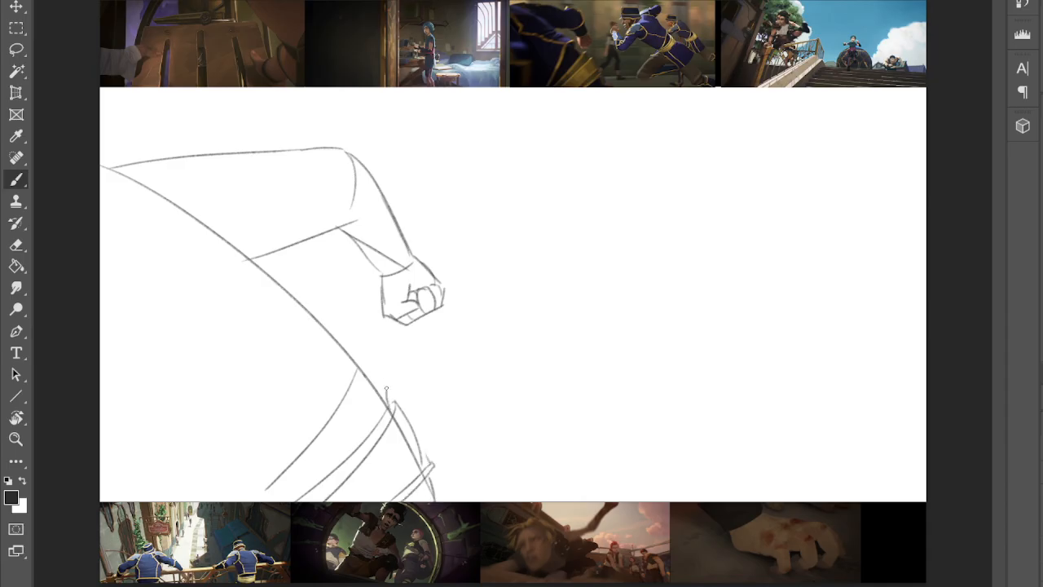
left_click_drag(379, 379, 290, 500)
left_click_drag(381, 381, 300, 501)
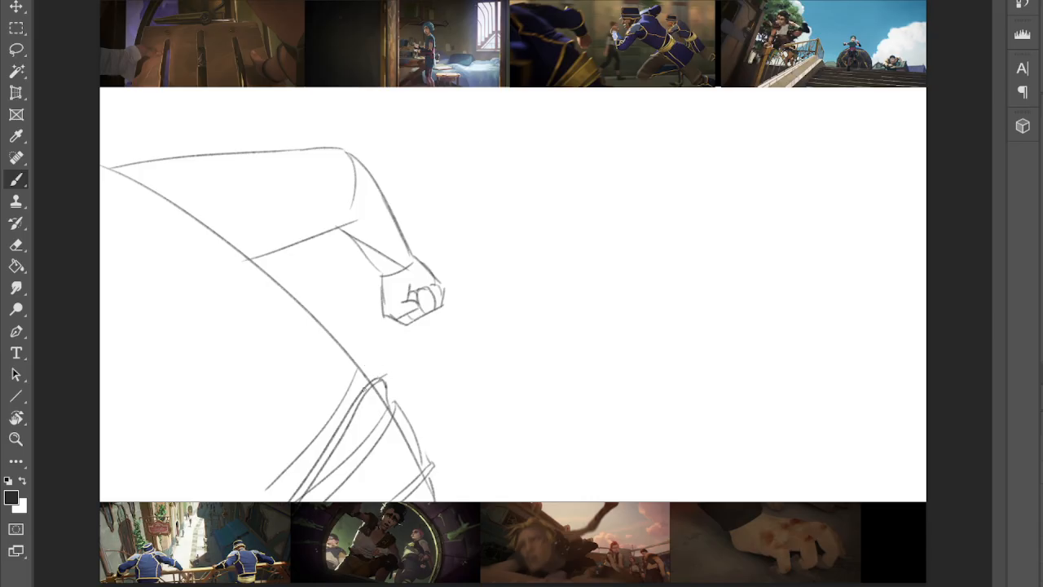
mouse_move(354, 372)
left_mouse_down()
mouse_move(380, 357)
mouse_move(391, 404)
mouse_move(341, 383)
mouse_move(320, 444)
mouse_move(264, 499)
mouse_move(339, 386)
mouse_move(372, 363)
mouse_move(389, 404)
mouse_move(388, 373)
mouse_move(361, 392)
mouse_move(362, 417)
mouse_move(332, 450)
left_mouse_up()
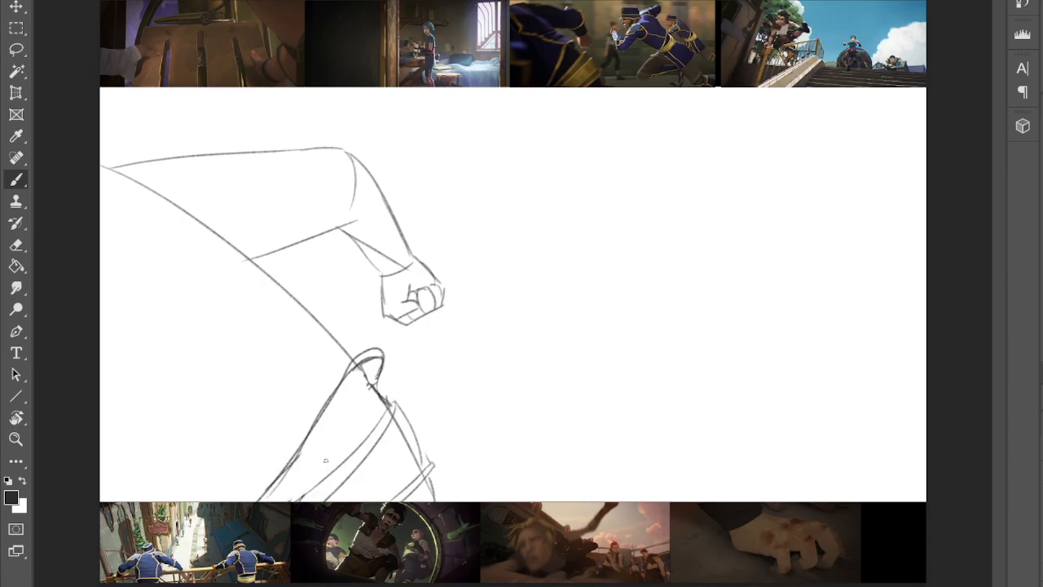
- Extend the sash's upper edge and draw the coat's curved trim bands from the waist up to the chest
left_click_drag(378, 351, 337, 344)
left_click_drag(128, 223, 148, 264)
left_click_drag(322, 384, 146, 261)
mouse_move(113, 216)
left_mouse_down()
mouse_move(135, 276)
mouse_move(231, 349)
mouse_move(324, 386)
mouse_move(252, 493)
left_mouse_up()
left_click_drag(155, 259, 104, 303)
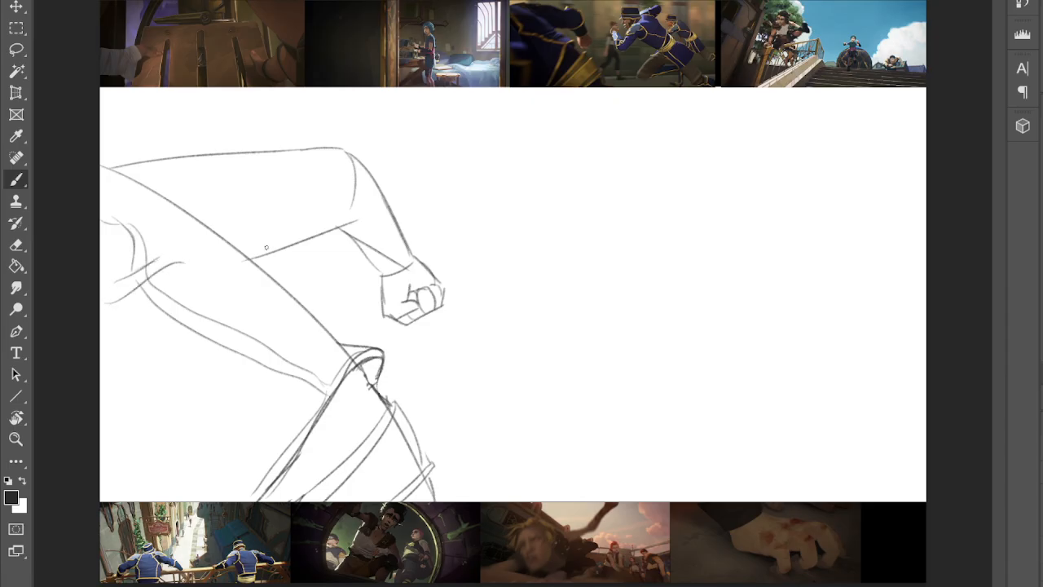
- Refine the foreground runner's coat with shoulder and waist folds, a rounded elbow, a sleeve cuff and a firmer hem edge
mouse_move(239, 302)
left_mouse_down()
mouse_move(307, 310)
mouse_move(233, 246)
mouse_move(101, 171)
mouse_move(184, 152)
mouse_move(342, 150)
left_mouse_up()
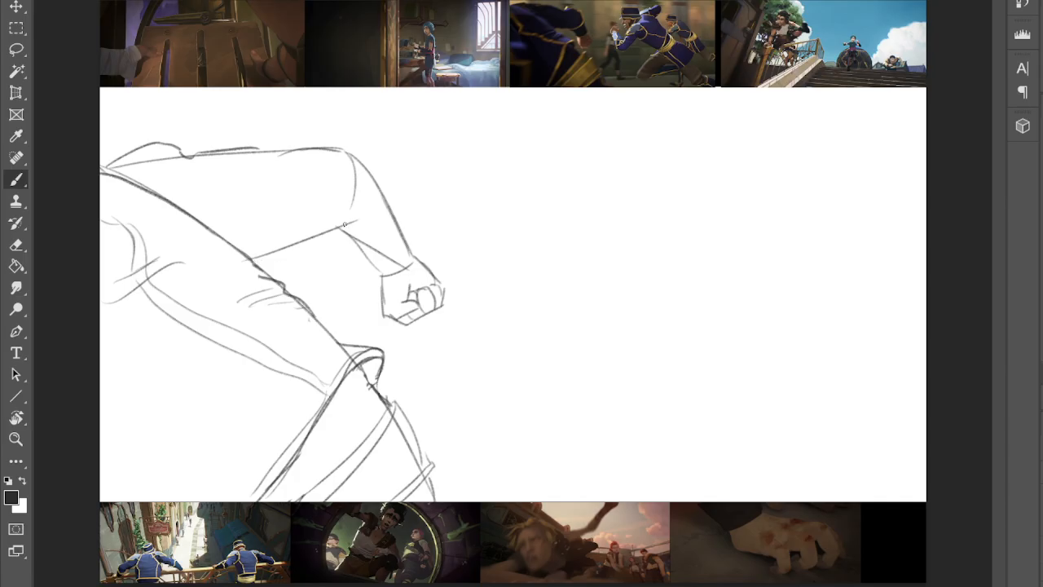
mouse_move(252, 258)
left_mouse_down()
mouse_move(325, 231)
mouse_move(290, 231)
mouse_move(347, 228)
mouse_move(364, 216)
left_mouse_up()
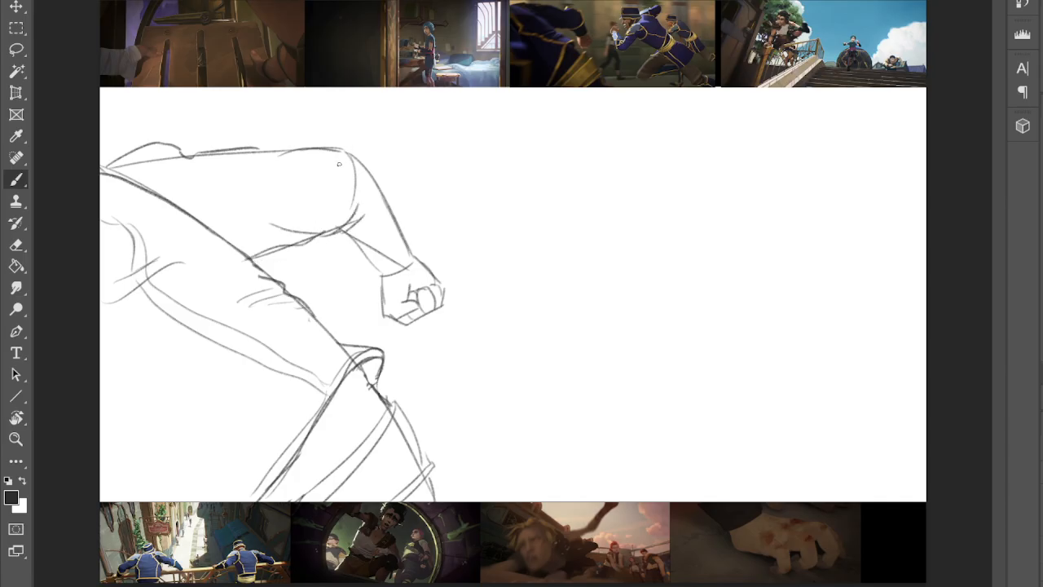
mouse_move(336, 149)
left_mouse_down()
mouse_move(362, 188)
mouse_move(353, 133)
mouse_move(371, 186)
mouse_move(361, 167)
mouse_move(367, 175)
left_mouse_up()
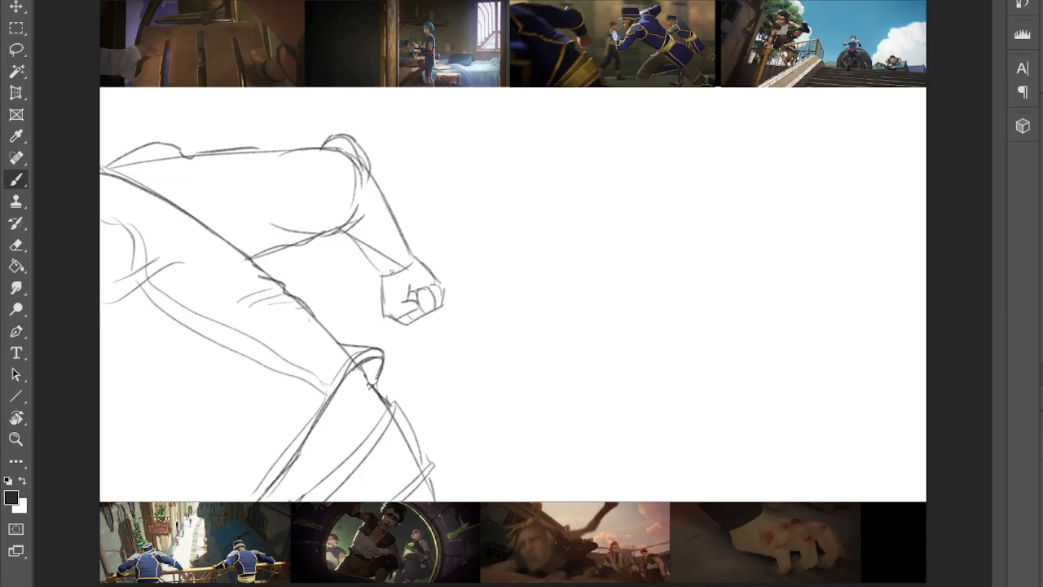
left_click_drag(379, 269, 420, 256)
left_click_drag(412, 259, 419, 257)
left_click_drag(394, 400, 452, 498)
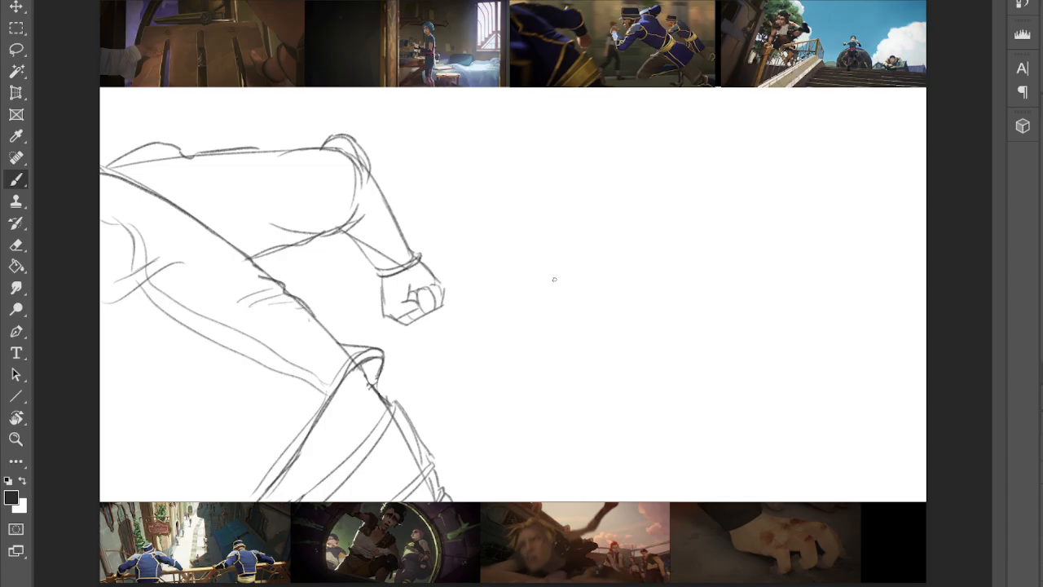
- Block in the second running figure's leaning torso, forward arm, hips and extended back leg with its foot
mouse_move(544, 255)
left_mouse_down()
mouse_move(555, 330)
mouse_move(621, 301)
mouse_move(616, 260)
mouse_move(650, 262)
mouse_move(689, 209)
mouse_move(794, 323)
left_mouse_up()
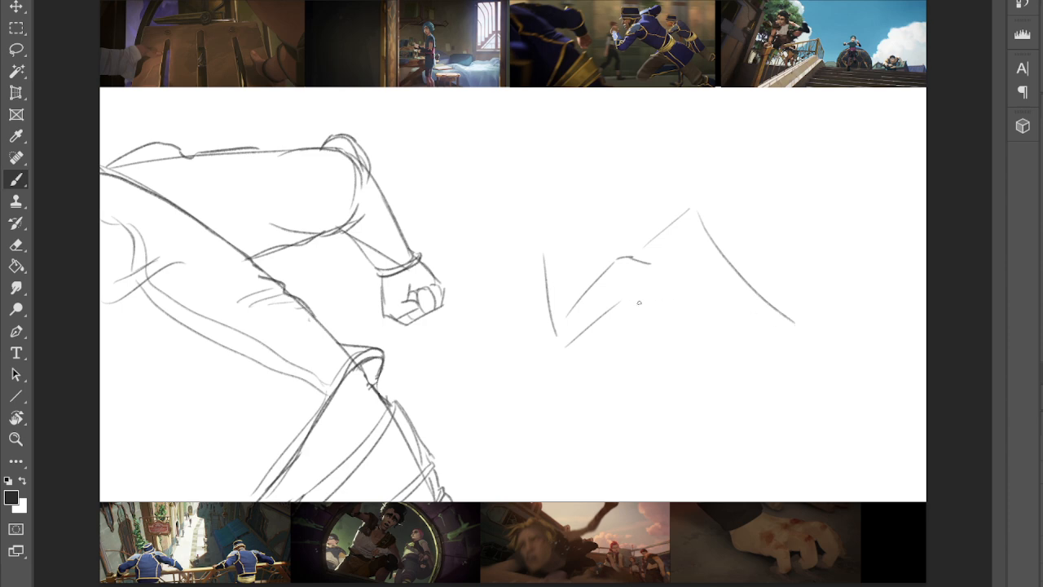
mouse_move(625, 303)
left_mouse_down()
mouse_move(728, 364)
mouse_move(778, 338)
mouse_move(741, 371)
left_mouse_up()
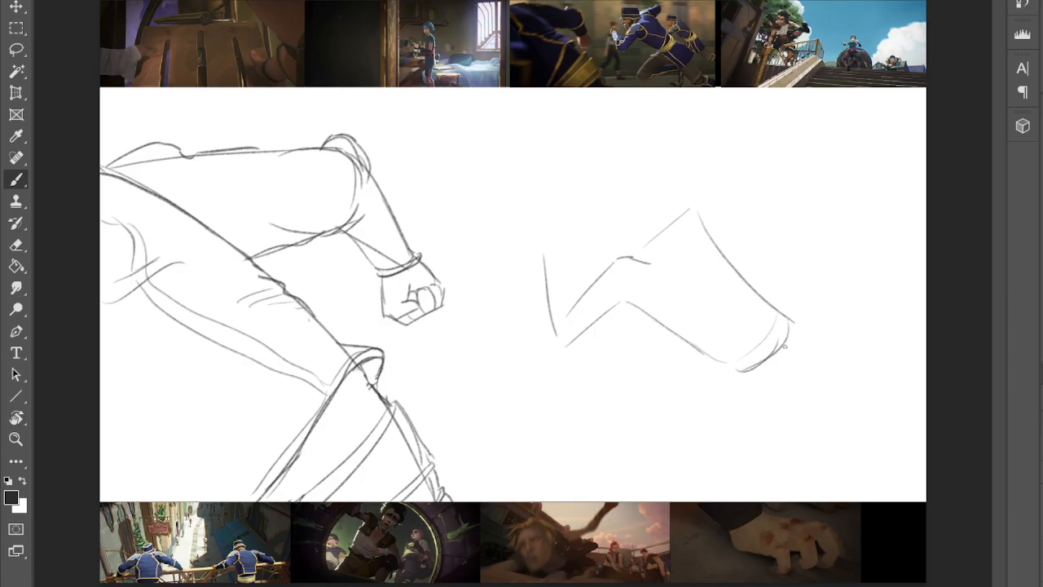
mouse_move(790, 327)
left_mouse_down()
mouse_move(777, 388)
mouse_move(743, 393)
left_mouse_up()
mouse_move(815, 343)
left_mouse_down()
mouse_move(819, 383)
mouse_move(863, 448)
left_mouse_up()
left_click_drag(763, 395, 831, 457)
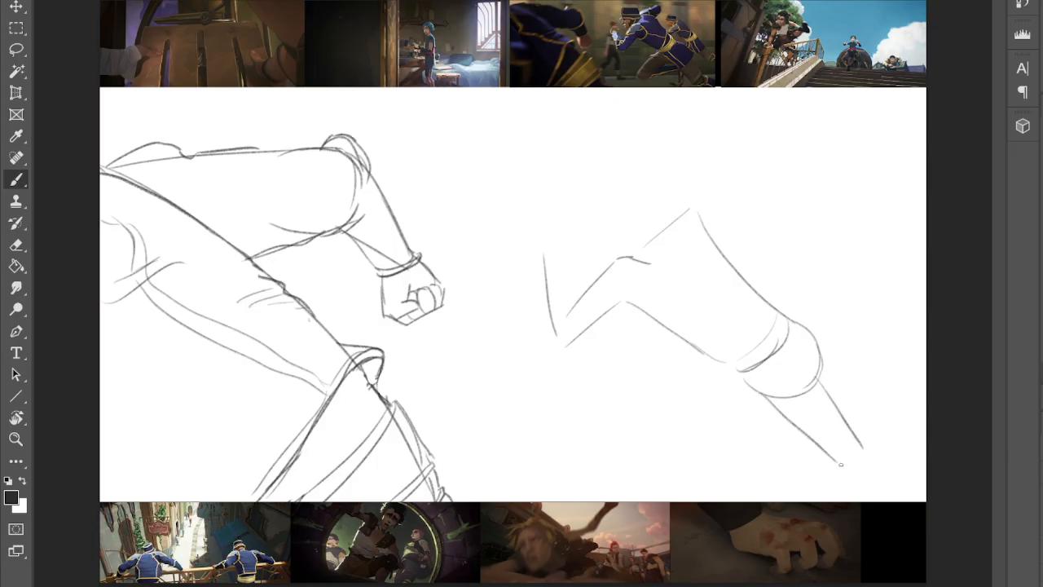
mouse_move(817, 373)
left_mouse_down()
mouse_move(870, 454)
mouse_move(926, 479)
left_mouse_up()
left_click_drag(857, 484, 907, 501)
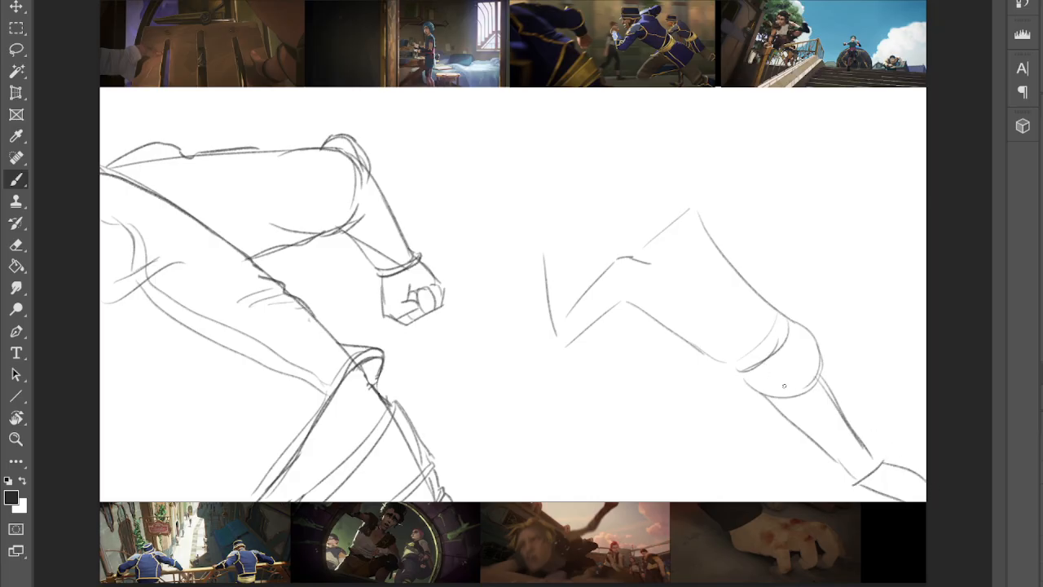
- Sketch the second runner's bent front leg with the thigh, a circle for the knee, the shin and the foot
left_click_drag(769, 402, 648, 456)
mouse_move(738, 370)
left_mouse_down()
mouse_move(634, 440)
mouse_move(671, 450)
mouse_move(666, 458)
mouse_move(773, 447)
left_mouse_up()
left_click_drag(675, 437, 756, 428)
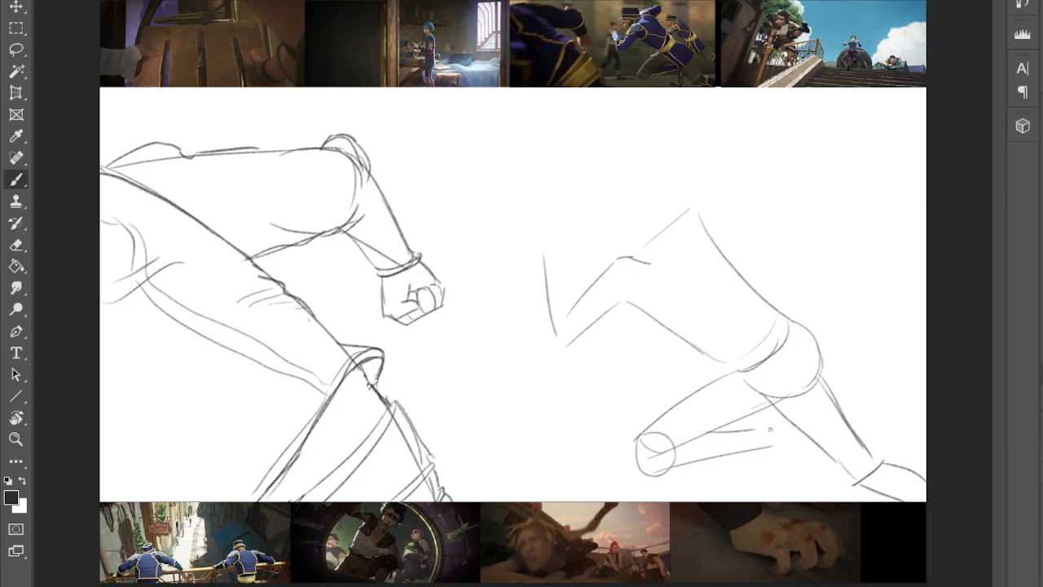
mouse_move(721, 428)
left_mouse_down()
mouse_move(791, 416)
mouse_move(802, 432)
mouse_move(798, 490)
left_mouse_up()
mouse_move(778, 447)
left_mouse_down()
mouse_move(785, 487)
mouse_move(796, 489)
left_mouse_up()
- Refine the second runner's forward arm and add the raised forearm with a clenched fist
left_click_drag(662, 269, 618, 257)
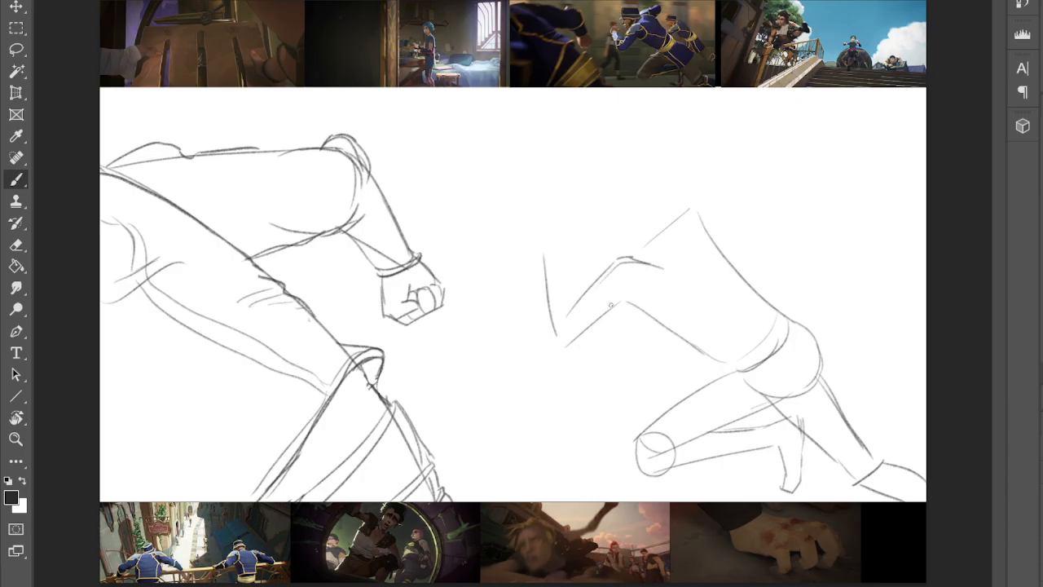
left_click_drag(646, 300, 565, 352)
left_click_drag(559, 352, 556, 324)
mouse_move(546, 282)
left_mouse_down()
mouse_move(556, 342)
mouse_move(574, 324)
left_mouse_up()
mouse_move(544, 276)
left_mouse_down()
mouse_move(560, 282)
mouse_move(574, 318)
left_mouse_up()
mouse_move(546, 280)
left_mouse_down()
mouse_move(547, 247)
mouse_move(567, 265)
mouse_move(547, 248)
mouse_move(537, 257)
mouse_move(552, 245)
mouse_move(567, 263)
mouse_move(559, 288)
mouse_move(539, 260)
mouse_move(544, 285)
left_mouse_up()
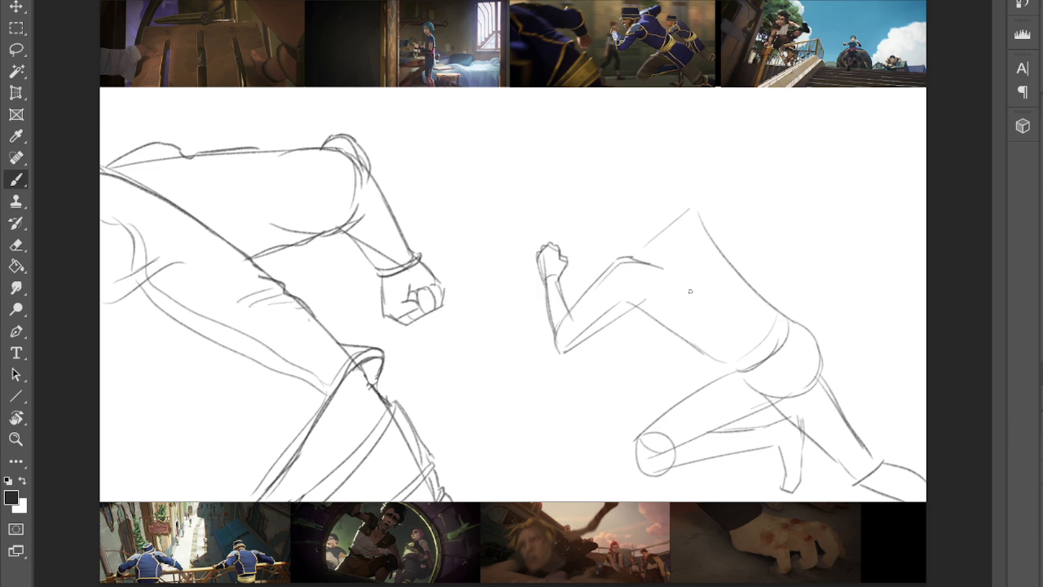
- Draw the second runner's neck and head in profile with a tall brimmed cap and facial features
left_click_drag(639, 258, 653, 230)
left_click_drag(644, 207, 650, 229)
mouse_move(633, 186)
left_mouse_down()
mouse_move(584, 193)
mouse_move(588, 263)
mouse_move(619, 260)
mouse_move(592, 257)
left_mouse_up()
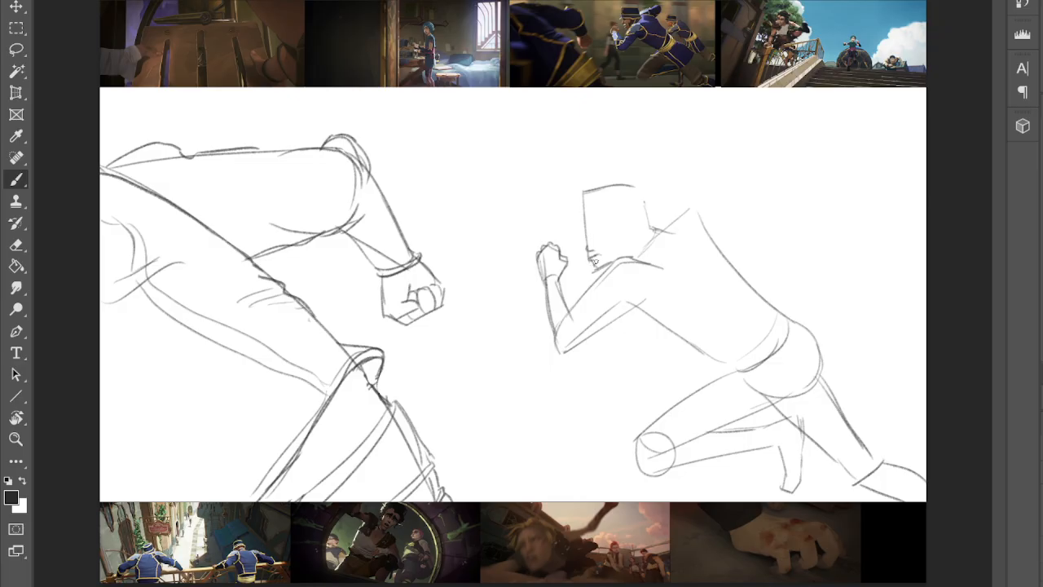
left_click_drag(584, 244, 584, 233)
mouse_move(579, 215)
left_mouse_down()
mouse_move(570, 223)
mouse_move(647, 215)
left_mouse_up()
left_click_drag(583, 213, 651, 210)
mouse_move(583, 216)
left_mouse_down()
mouse_move(581, 184)
mouse_move(648, 178)
mouse_move(650, 209)
mouse_move(609, 248)
mouse_move(622, 261)
left_mouse_up()
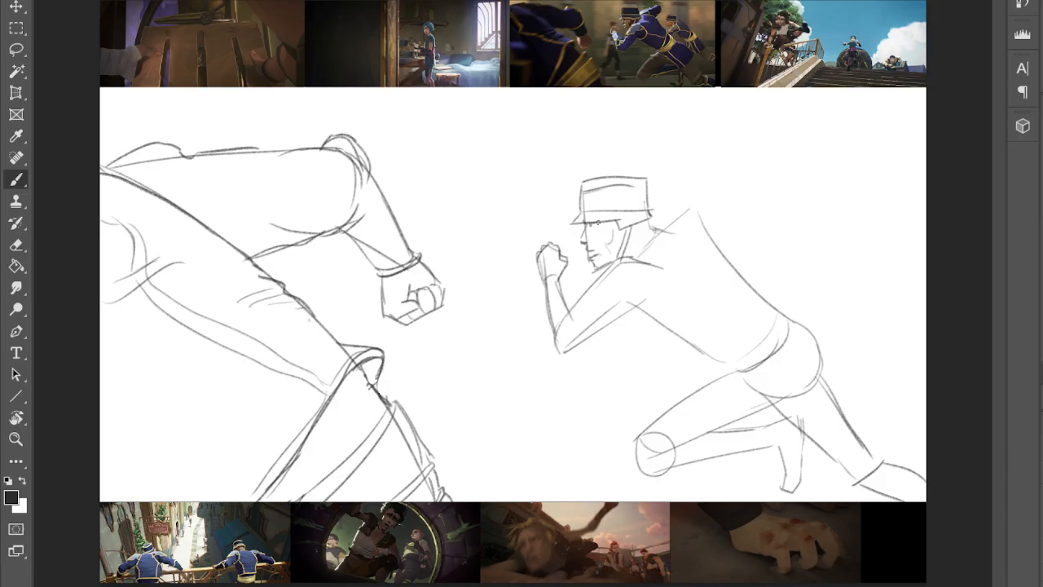
mouse_move(588, 230)
left_mouse_down()
mouse_move(608, 221)
mouse_move(598, 254)
mouse_move(622, 256)
left_mouse_up()
- Sketch the second runner's shoulder and far arm bent back behind the torso
mouse_move(657, 224)
left_mouse_down()
mouse_move(687, 207)
mouse_move(719, 255)
left_mouse_up()
mouse_move(662, 220)
left_mouse_down()
mouse_move(727, 192)
mouse_move(722, 237)
left_mouse_up()
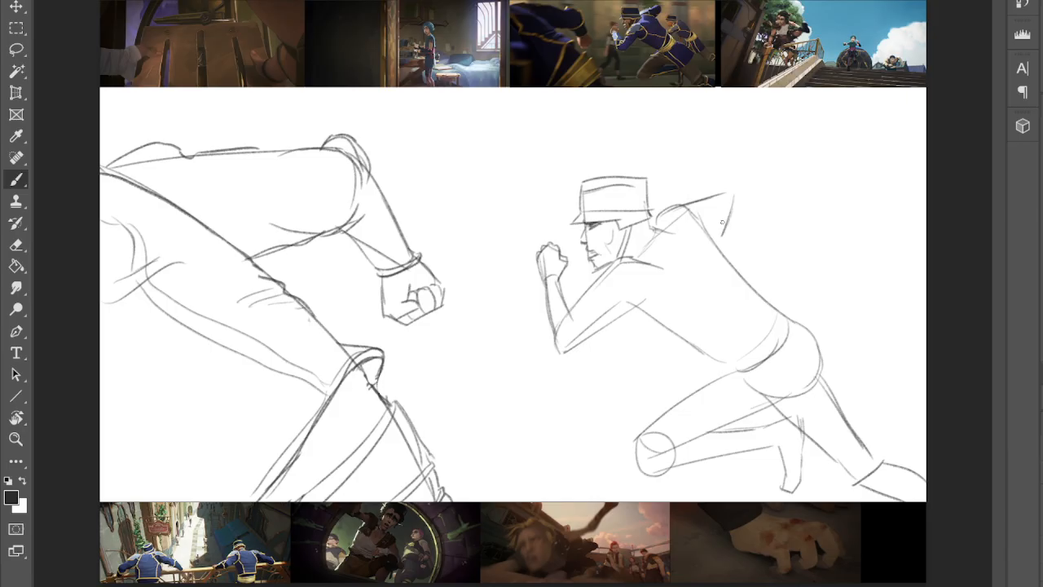
mouse_move(678, 203)
left_mouse_down()
mouse_move(741, 188)
mouse_move(730, 212)
left_mouse_up()
mouse_move(732, 190)
left_mouse_down()
mouse_move(743, 194)
mouse_move(724, 246)
mouse_move(742, 195)
left_mouse_up()
mouse_move(712, 243)
left_mouse_down()
mouse_move(739, 199)
mouse_move(711, 197)
mouse_move(738, 207)
mouse_move(688, 233)
mouse_move(746, 191)
left_mouse_up()
left_click_drag(681, 205, 743, 194)
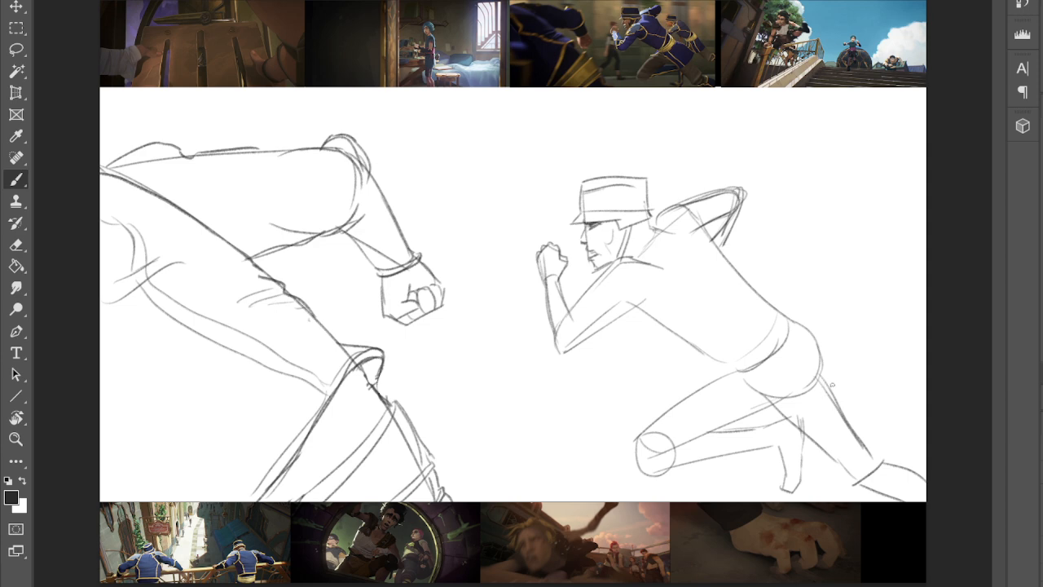
- Draw the second runner's flared coat tail, waist fold and trouser contours along the back and rear leg
mouse_move(819, 347)
left_mouse_down()
mouse_move(879, 388)
mouse_move(831, 426)
left_mouse_up()
mouse_move(733, 381)
left_mouse_down()
mouse_move(693, 392)
mouse_move(741, 367)
mouse_move(777, 322)
mouse_move(737, 367)
mouse_move(790, 324)
mouse_move(774, 334)
mouse_move(774, 354)
mouse_move(763, 286)
mouse_move(726, 364)
left_mouse_up()
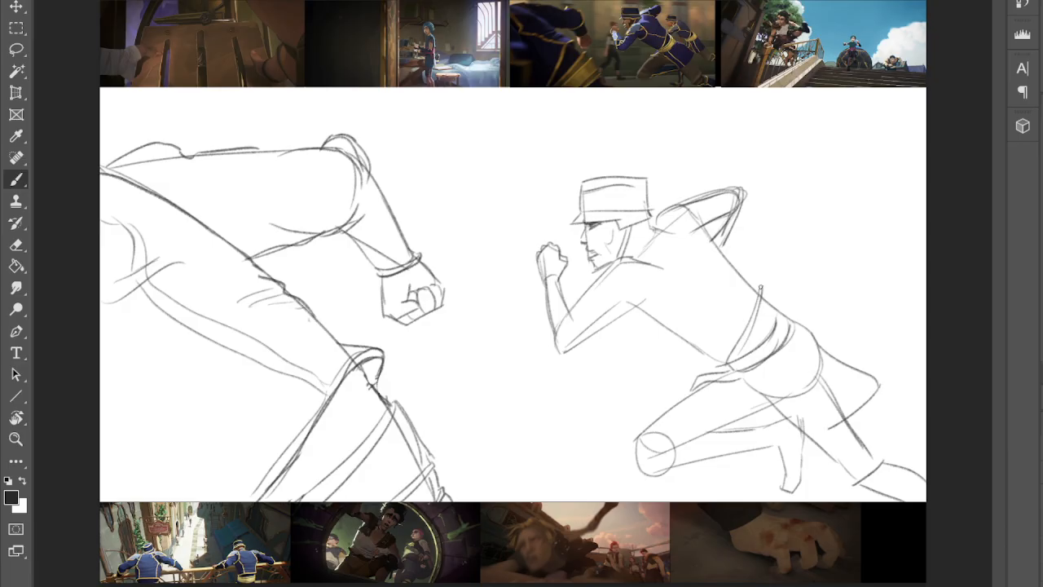
left_click_drag(761, 287, 704, 221)
mouse_move(853, 423)
left_mouse_down()
mouse_move(882, 441)
mouse_move(865, 478)
left_mouse_up()
mouse_move(883, 455)
left_mouse_down()
mouse_move(877, 481)
mouse_move(871, 471)
mouse_move(829, 459)
left_mouse_up()
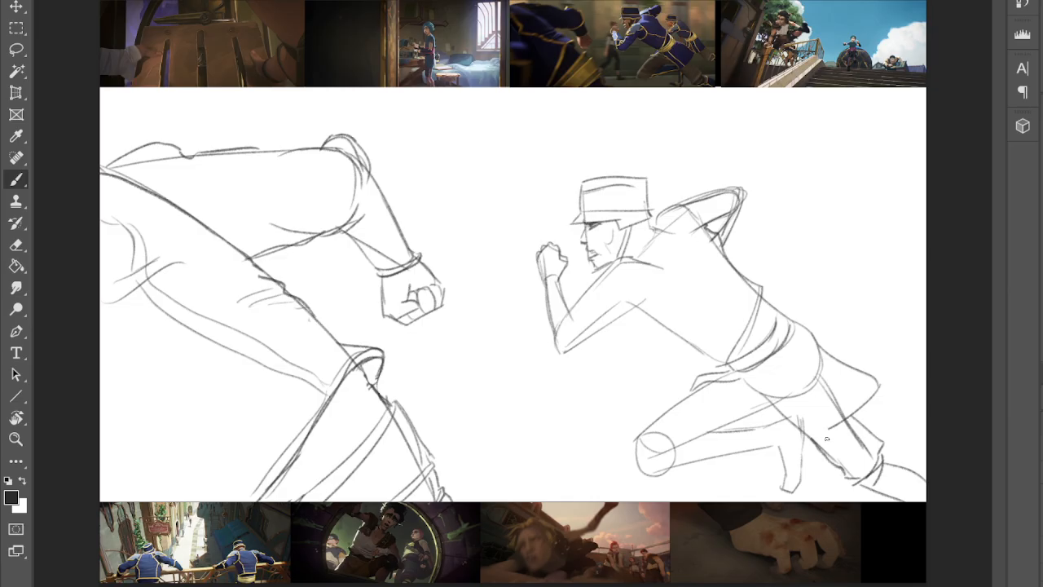
left_click_drag(809, 441, 735, 373)
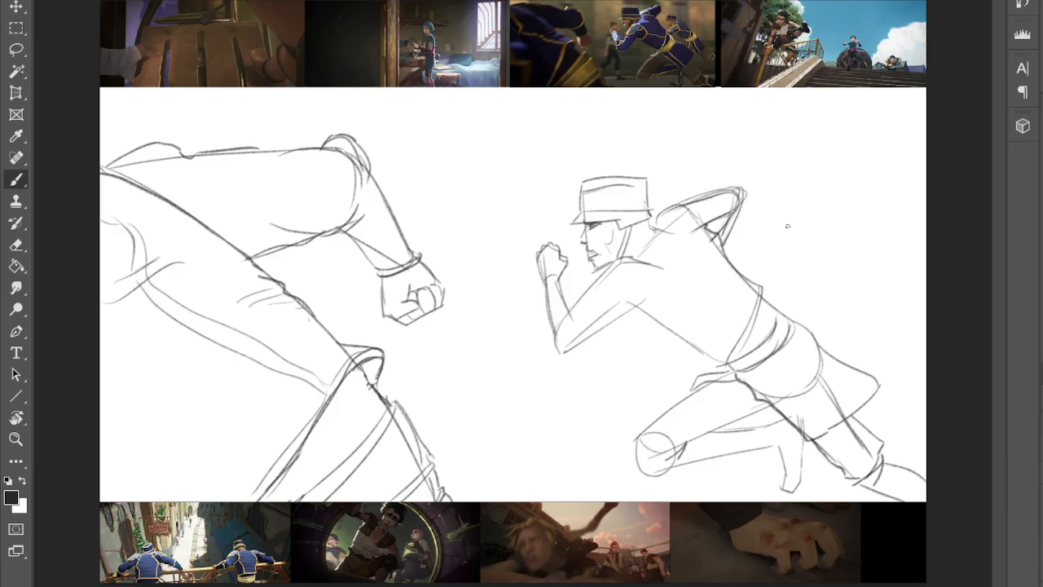
- Sketch a smaller third runner behind the second, with head, neck, forward arm, rounded back and waist
mouse_move(783, 244)
left_mouse_down()
mouse_move(791, 206)
mouse_move(822, 207)
mouse_move(817, 233)
mouse_move(802, 242)
mouse_move(818, 241)
left_mouse_up()
mouse_move(802, 251)
left_mouse_down()
mouse_move(821, 245)
mouse_move(795, 260)
left_mouse_up()
mouse_move(787, 209)
left_mouse_down()
mouse_move(787, 250)
mouse_move(797, 242)
mouse_move(780, 226)
mouse_move(813, 201)
mouse_move(823, 216)
mouse_move(815, 199)
mouse_move(793, 251)
left_mouse_up()
mouse_move(791, 267)
left_mouse_down()
mouse_move(790, 297)
mouse_move(821, 278)
left_mouse_up()
mouse_move(817, 243)
left_mouse_down()
mouse_move(828, 248)
mouse_move(838, 232)
mouse_move(859, 245)
mouse_move(880, 284)
left_mouse_up()
mouse_move(817, 282)
left_mouse_down()
mouse_move(854, 311)
mouse_move(879, 279)
left_mouse_up()
mouse_move(853, 312)
left_mouse_down()
mouse_move(885, 304)
mouse_move(888, 281)
left_mouse_up()
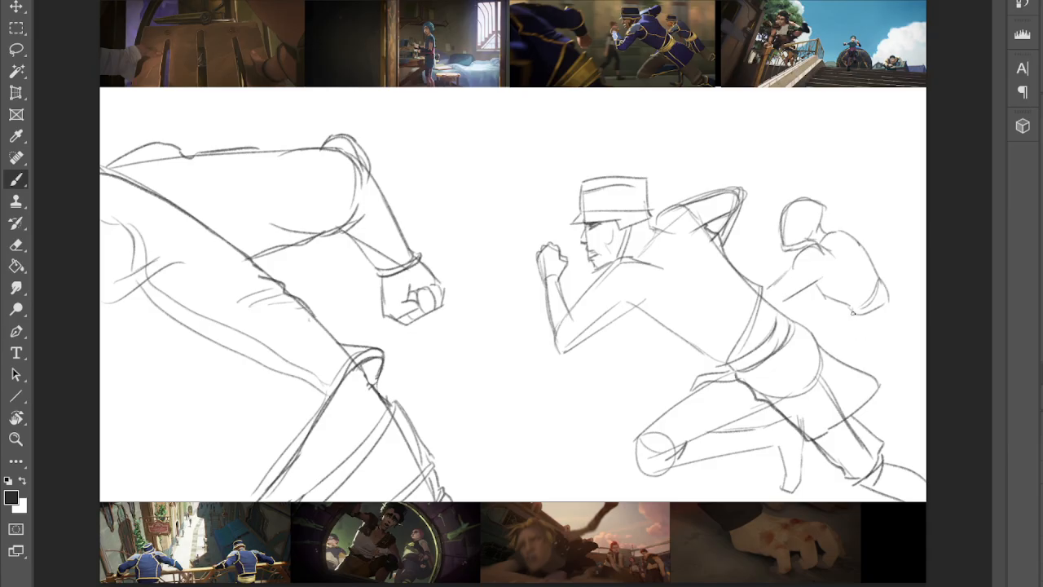
- Add the third runner's coat skirt, legs, brimmed cap and facial profile
mouse_move(852, 311)
left_mouse_down()
mouse_move(840, 341)
mouse_move(868, 347)
left_mouse_up()
mouse_move(888, 300)
left_mouse_down()
mouse_move(916, 334)
mouse_move(875, 360)
mouse_move(916, 333)
mouse_move(923, 361)
left_mouse_up()
left_click_drag(879, 324, 919, 385)
left_click_drag(915, 349, 924, 365)
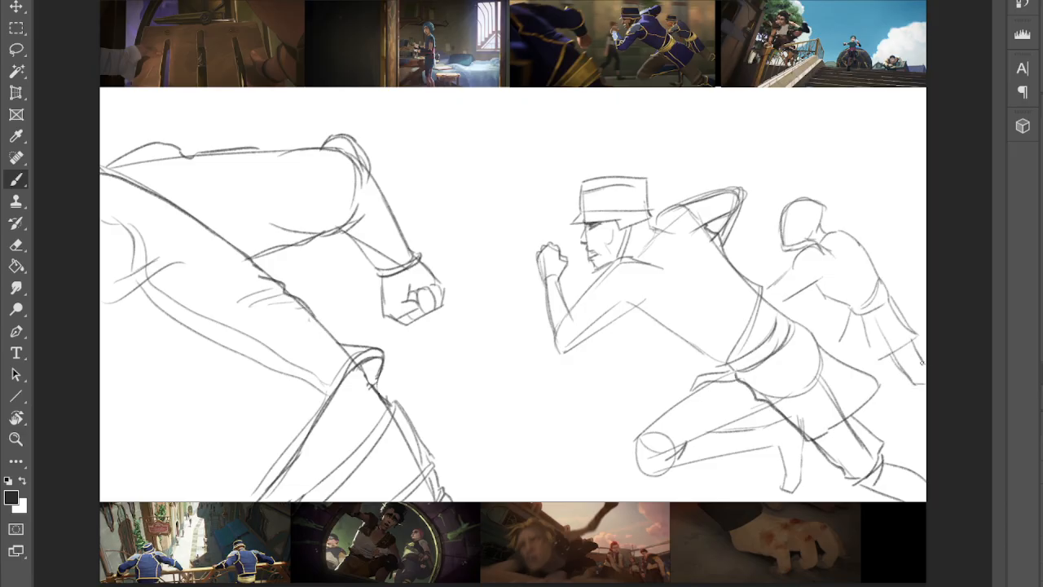
left_click_drag(850, 321, 823, 350)
left_click_drag(857, 316, 836, 332)
mouse_move(778, 217)
left_mouse_down()
mouse_move(819, 212)
mouse_move(815, 230)
mouse_move(825, 210)
mouse_move(822, 221)
mouse_move(784, 199)
mouse_move(781, 251)
left_mouse_up()
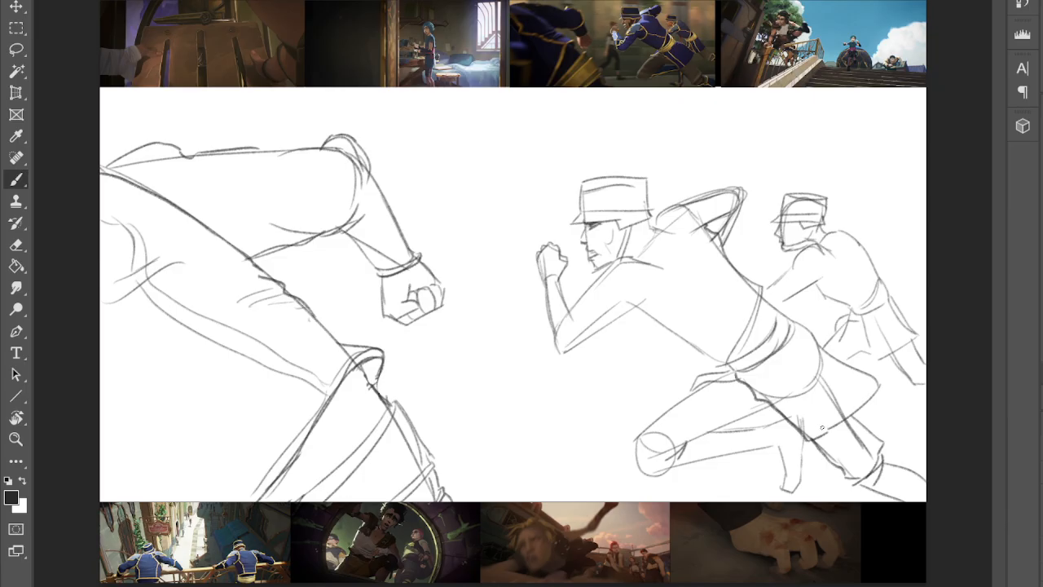
- Draw the boot on the second runner's bent front leg, defining the ankle, heel and sole
mouse_move(730, 430)
left_mouse_down()
mouse_move(841, 432)
mouse_move(783, 487)
left_mouse_up()
left_click_drag(807, 438, 798, 482)
mouse_move(803, 485)
left_mouse_down()
mouse_move(788, 494)
mouse_move(754, 479)
mouse_move(784, 471)
left_mouse_up()
mouse_move(793, 433)
left_mouse_down()
mouse_move(784, 473)
mouse_move(800, 475)
left_mouse_up()
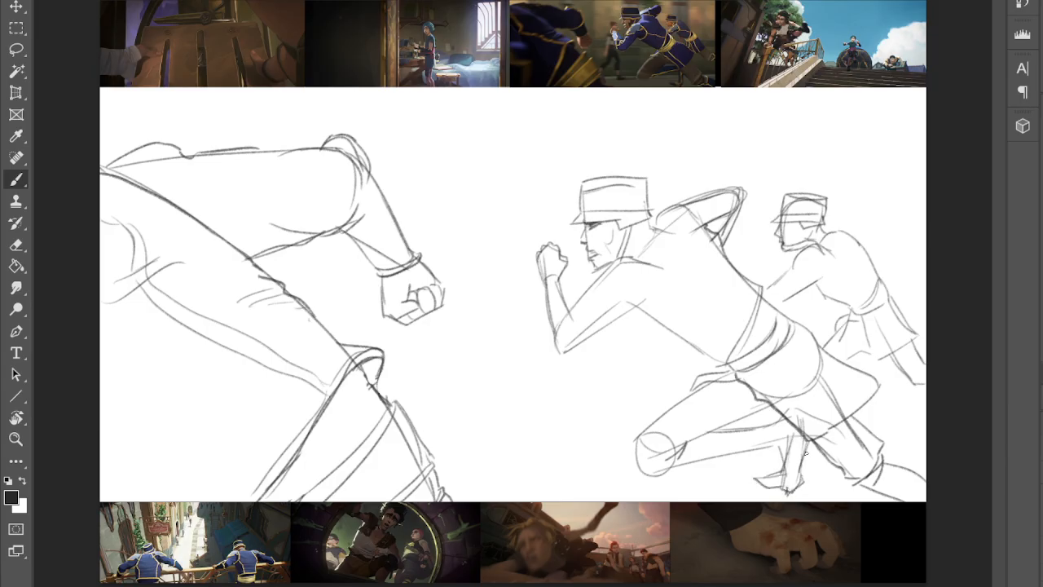
left_click_drag(809, 439, 803, 463)
mouse_move(823, 369)
left_mouse_down()
mouse_move(784, 473)
mouse_move(753, 476)
mouse_move(794, 491)
mouse_move(802, 465)
left_mouse_up()
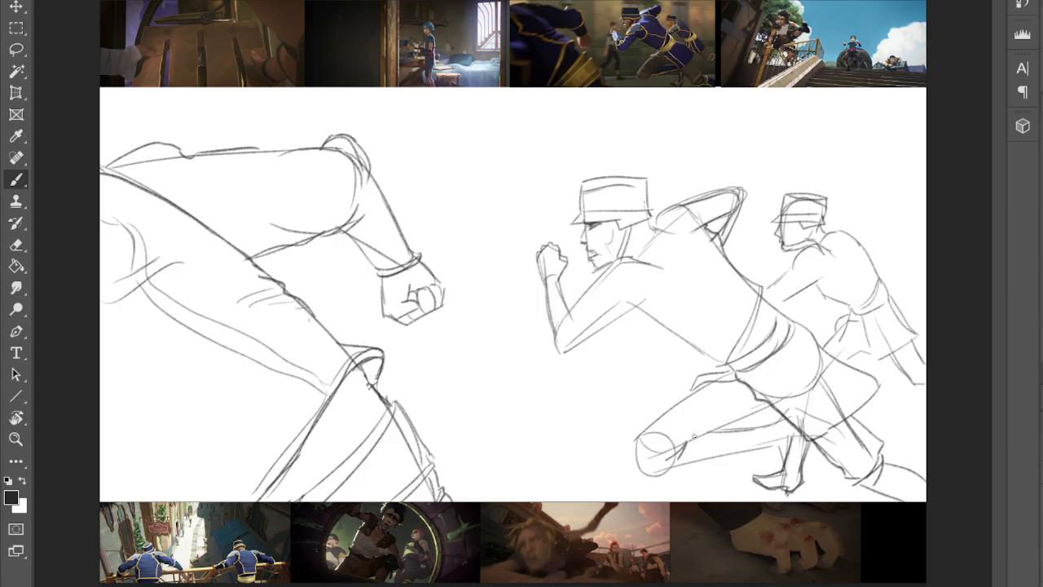
- Strengthen the contours of the second runner's bent shin and the underside of the thigh
mouse_move(677, 466)
left_mouse_down()
mouse_move(726, 454)
mouse_move(750, 425)
mouse_move(717, 429)
mouse_move(780, 418)
mouse_move(788, 423)
mouse_move(748, 445)
mouse_move(830, 437)
left_mouse_up()
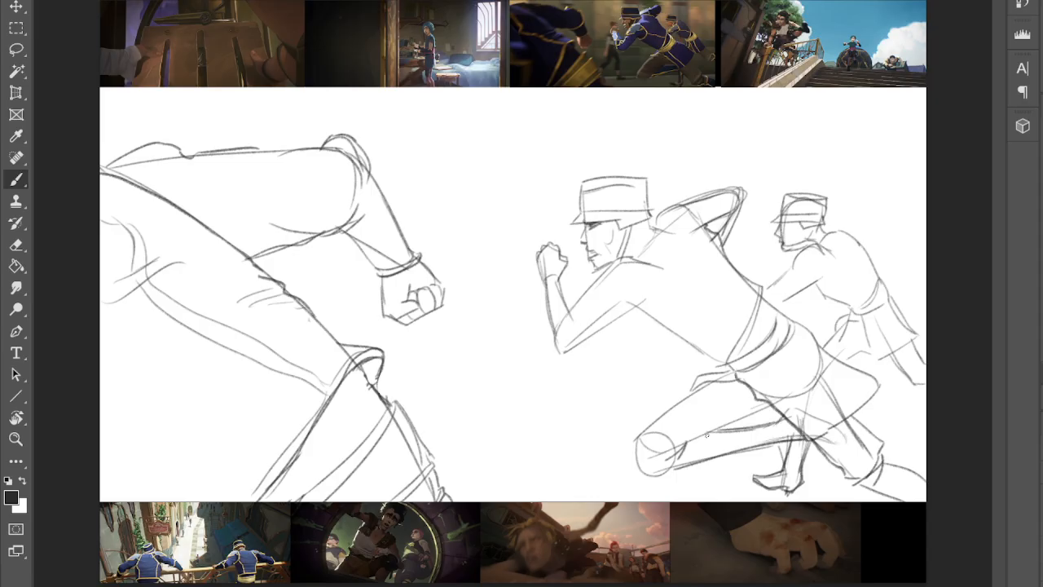
left_click_drag(659, 475, 774, 441)
left_click_drag(769, 406, 695, 441)
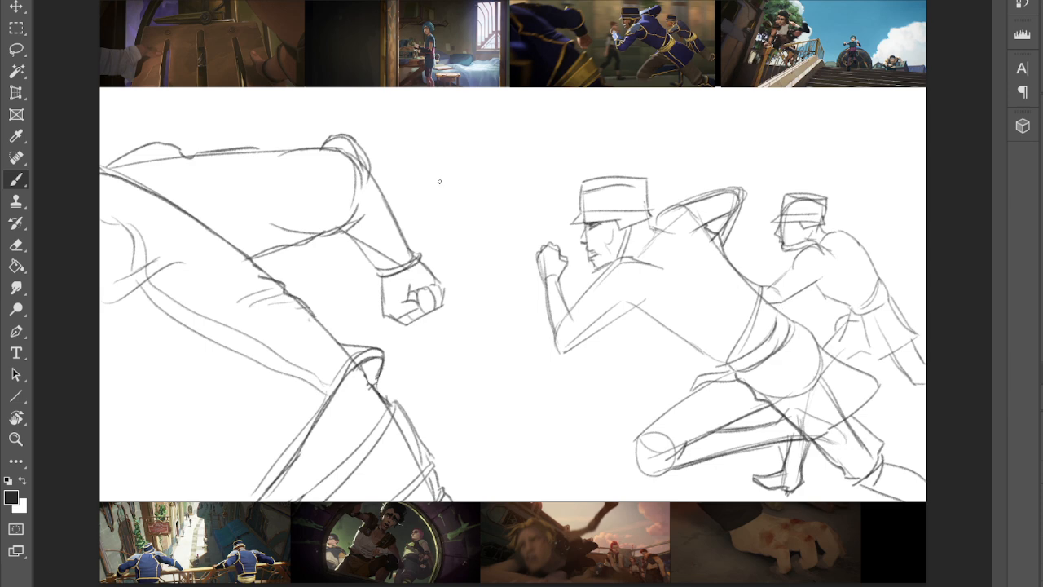
- Draw vertical wall edges in the background above the foreground figure and between the two main guards
left_click_drag(211, 89, 213, 150)
mouse_move(461, 85)
left_mouse_down()
mouse_move(459, 289)
mouse_move(533, 295)
left_mouse_up()
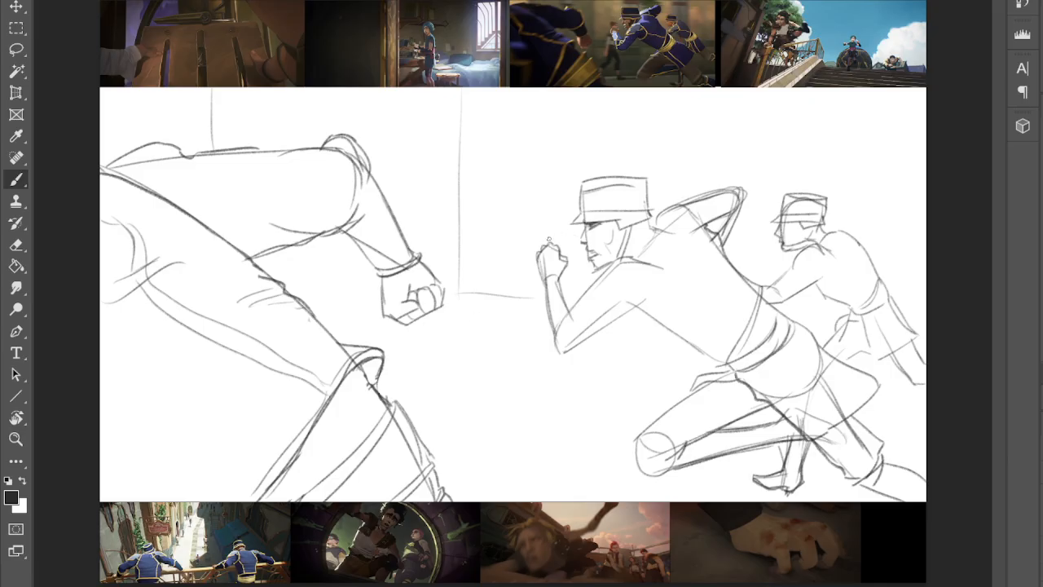
mouse_move(549, 236)
left_mouse_down()
mouse_move(521, 246)
mouse_move(550, 229)
mouse_move(550, 238)
mouse_move(524, 228)
mouse_move(535, 255)
left_mouse_up()
mouse_move(523, 263)
left_mouse_down()
mouse_move(498, 361)
mouse_move(508, 362)
mouse_move(530, 272)
left_mouse_up()
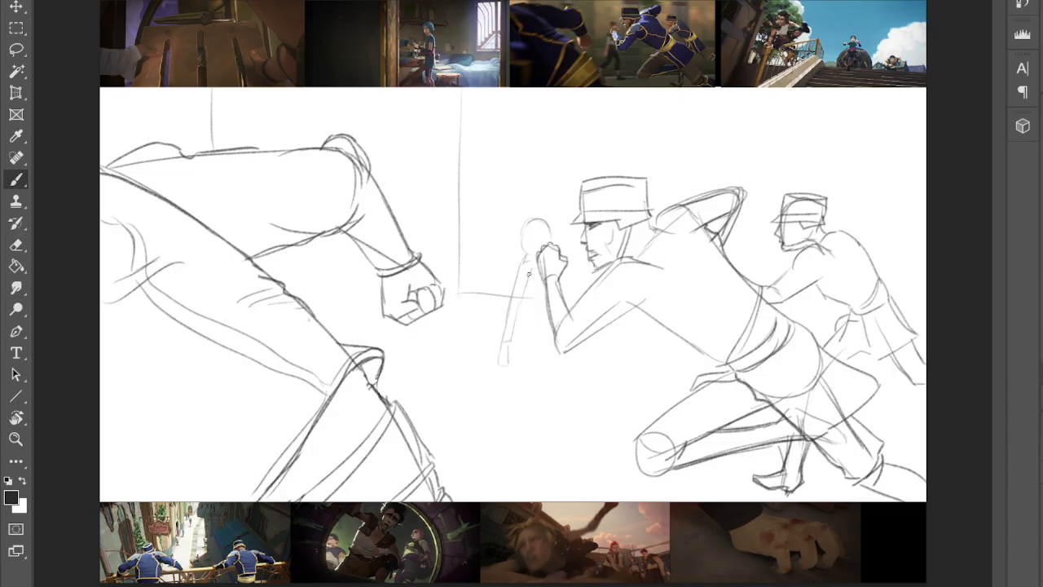
left_click_drag(520, 318, 539, 318)
left_click_drag(483, 214, 472, 232)
left_click_drag(550, 341, 543, 367)
left_click_drag(534, 349, 519, 401)
left_click_drag(513, 362, 480, 447)
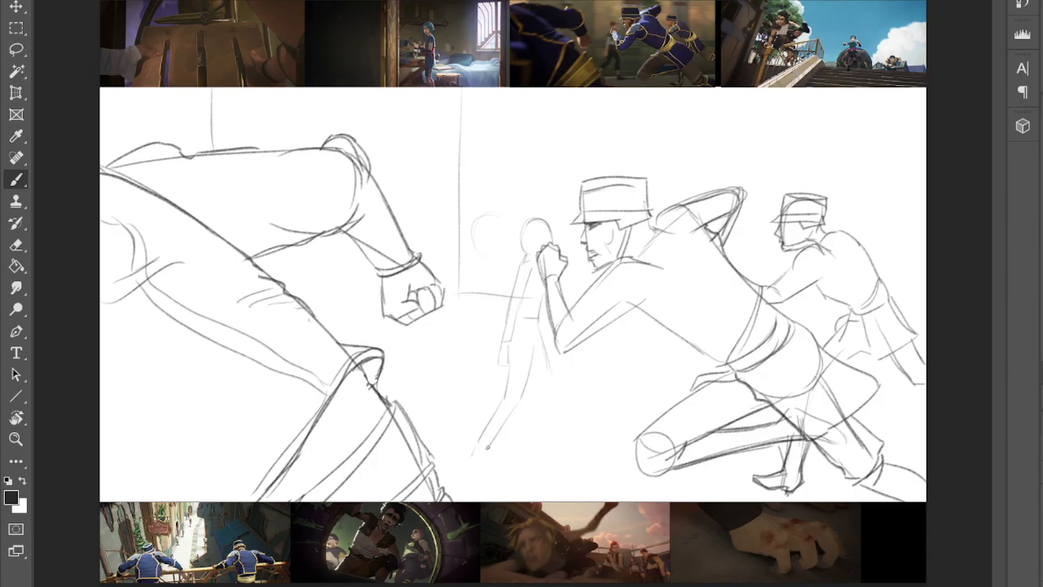
mouse_move(539, 365)
left_mouse_down()
mouse_move(538, 459)
mouse_move(551, 419)
mouse_move(547, 450)
mouse_move(573, 455)
mouse_move(537, 460)
mouse_move(569, 457)
left_mouse_up()
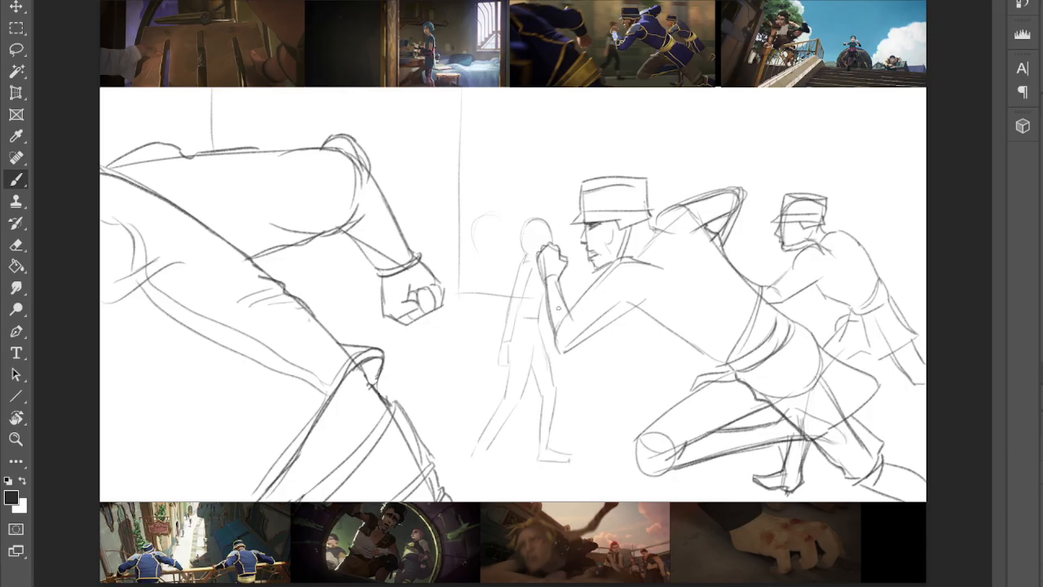
mouse_move(548, 232)
left_mouse_down()
mouse_move(536, 229)
mouse_move(530, 248)
left_mouse_up()
mouse_move(474, 231)
left_mouse_down()
mouse_move(480, 219)
mouse_move(501, 236)
left_mouse_up()
key("ctrl+z")
key("ctrl+z")
key("ctrl+z")
key("ctrl+z")
key("ctrl+z")
key("ctrl+z")
key("ctrl+z")
key("ctrl+z")
key("ctrl+z")
key("ctrl+z")
key("ctrl+z")
key("ctrl+z")
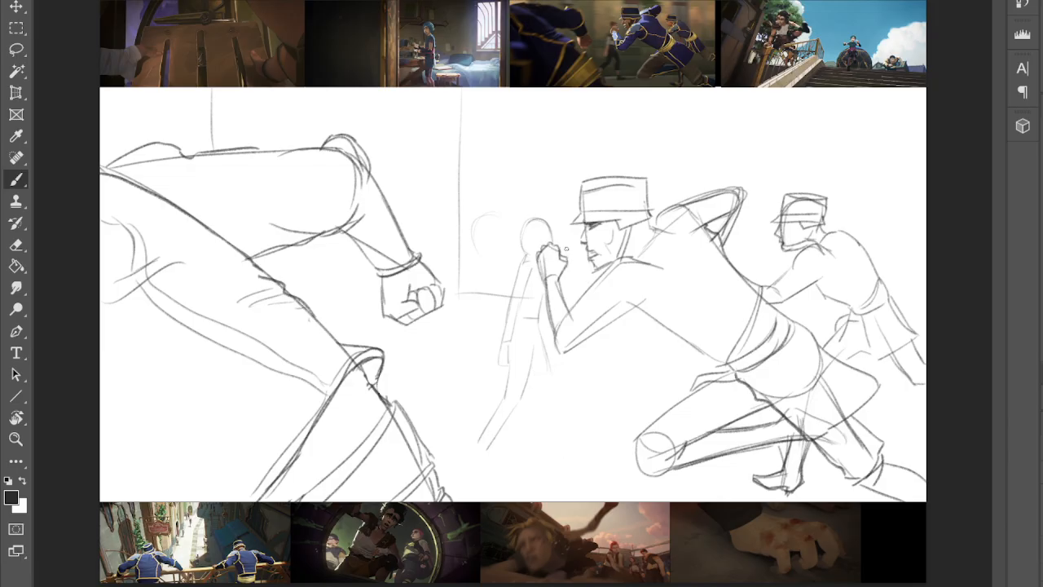
key("ctrl+z")
key("ctrl+z")
key("ctrl+z")
key("ctrl+z")
key("ctrl+z")
key("ctrl+z")
key("ctrl+z")
key("ctrl+z")
key("ctrl+z")
key("ctrl+z")
key("ctrl+z")
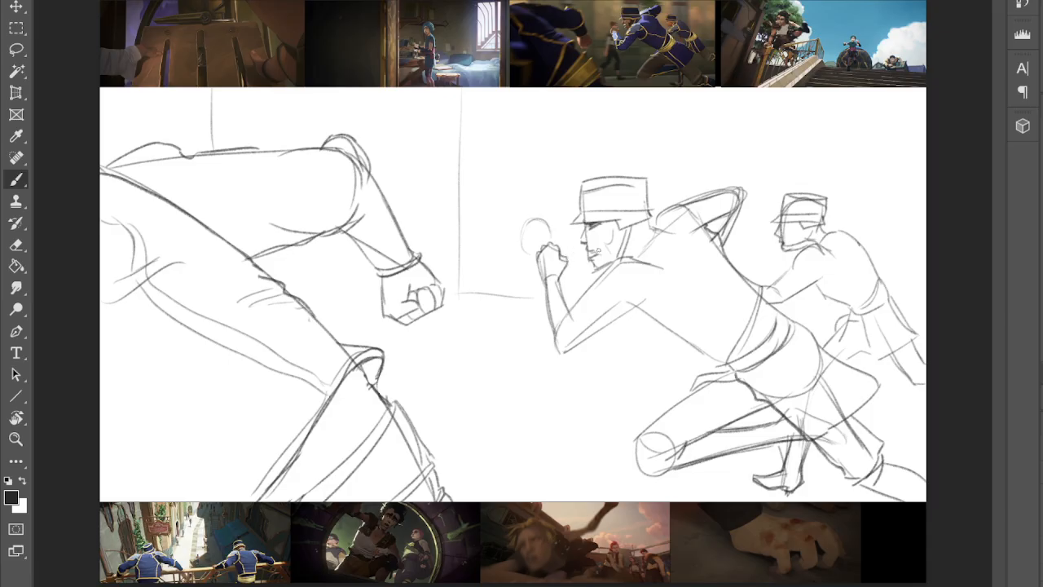
mouse_move(542, 216)
left_mouse_down()
mouse_move(540, 207)
mouse_move(530, 232)
left_mouse_up()
- Sketch a front-facing standing figure between the foreground guard and second runner, with oval head, torso and spread legs
mouse_move(485, 231)
left_mouse_down()
mouse_move(480, 257)
mouse_move(483, 230)
mouse_move(490, 261)
mouse_move(508, 227)
mouse_move(511, 254)
mouse_move(485, 265)
mouse_move(523, 293)
mouse_move(518, 284)
mouse_move(526, 306)
mouse_move(469, 282)
mouse_move(451, 321)
mouse_move(474, 294)
mouse_move(467, 312)
mouse_move(470, 297)
mouse_move(515, 300)
mouse_move(496, 338)
mouse_move(475, 349)
mouse_move(472, 318)
mouse_move(476, 349)
mouse_move(509, 349)
mouse_move(515, 368)
mouse_move(510, 347)
mouse_move(536, 407)
left_mouse_up()
left_click_drag(469, 369, 454, 411)
left_click_drag(491, 370, 477, 409)
mouse_move(496, 368)
left_mouse_down()
mouse_move(521, 407)
mouse_move(526, 462)
left_mouse_up()
left_click_drag(535, 422, 537, 456)
mouse_move(457, 406)
left_mouse_down()
mouse_move(455, 467)
mouse_move(471, 418)
mouse_move(445, 481)
left_mouse_up()
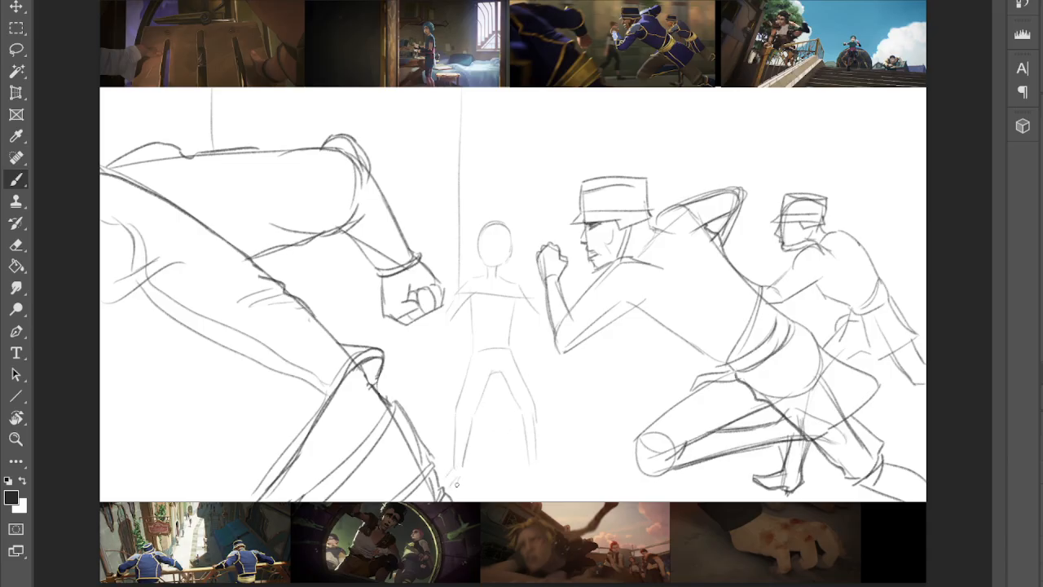
- Complete the standing figure with feet, shirt hem, arms, hands, hair and a startled face
mouse_move(535, 458)
left_mouse_down()
mouse_move(558, 477)
mouse_move(540, 482)
left_mouse_up()
left_click_drag(470, 361, 512, 355)
mouse_move(459, 289)
left_mouse_down()
mouse_move(443, 327)
mouse_move(453, 329)
left_mouse_up()
left_click_drag(468, 290, 446, 329)
mouse_move(440, 326)
left_mouse_down()
mouse_move(422, 330)
mouse_move(427, 342)
mouse_move(439, 334)
left_mouse_up()
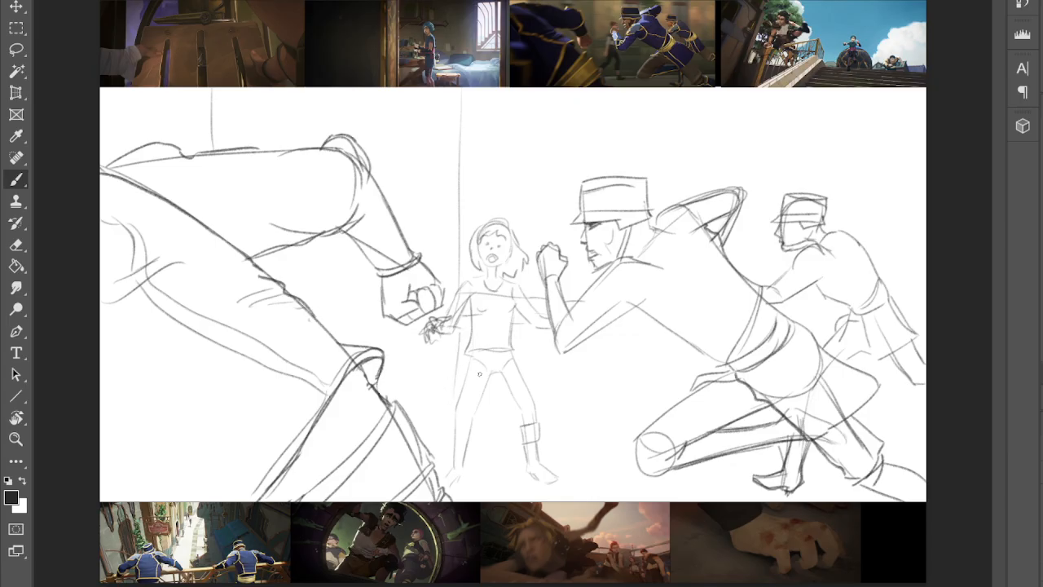
- Draw light horizontal ground and step lines behind the standing figure, extending to the second runner's knee
left_click_drag(482, 410, 632, 417)
left_click_drag(472, 464, 613, 461)
left_click_drag(437, 451, 623, 456)
left_click_drag(454, 472, 639, 465)
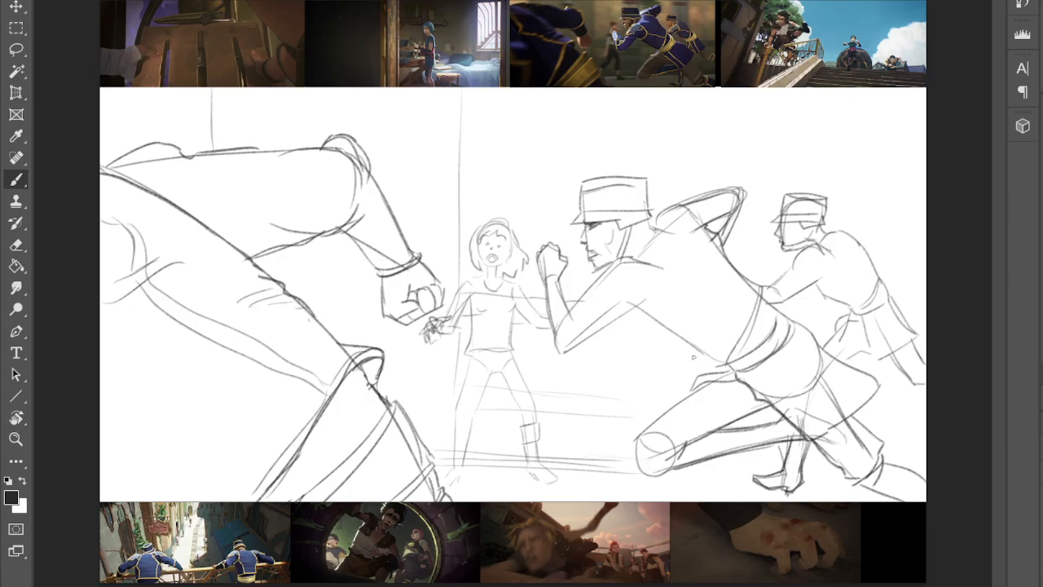
- Sketch the background building details above the runners, with a corniced window frame and a panelled doorway beside it
left_click_drag(662, 99, 792, 110)
left_click_drag(795, 112, 794, 138)
left_click_drag(655, 122, 815, 124)
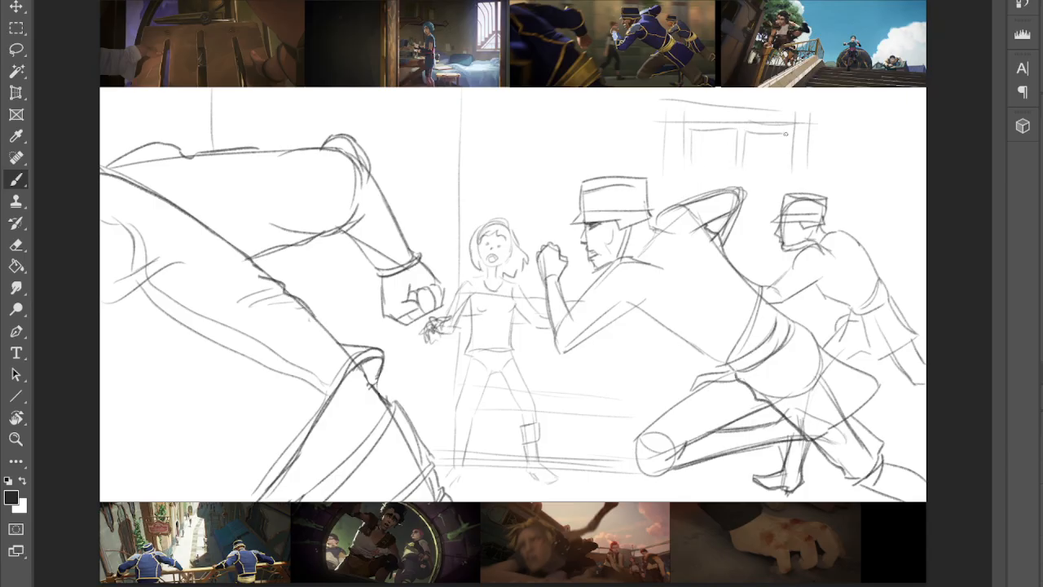
left_click_drag(865, 94, 856, 205)
mouse_move(864, 140)
left_mouse_down()
mouse_move(926, 155)
mouse_move(861, 227)
left_mouse_up()
mouse_move(870, 147)
left_mouse_down()
mouse_move(863, 200)
mouse_move(926, 158)
left_mouse_up()
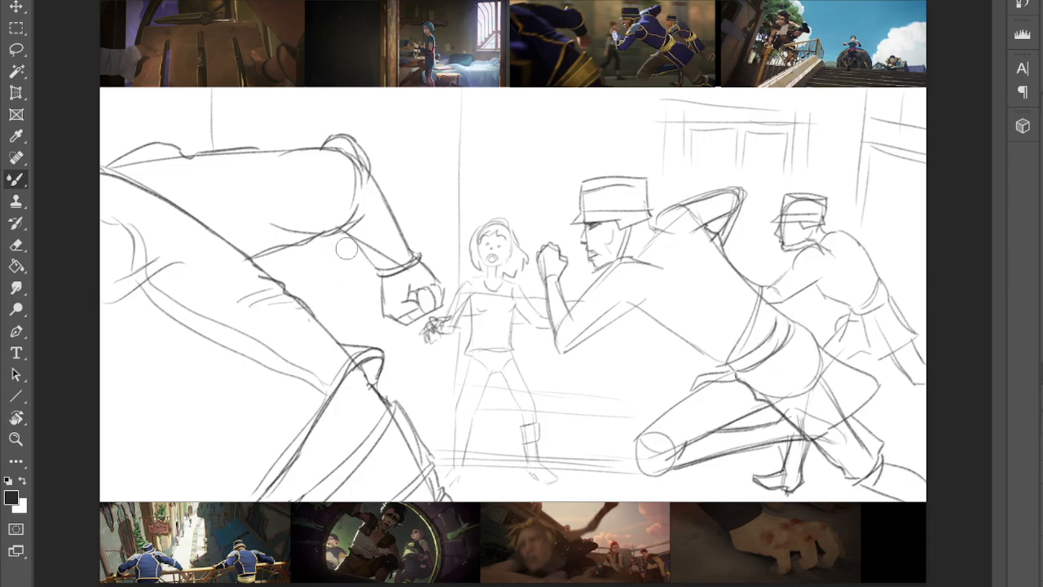
- Fill the foreground guard's silhouette, including the arm and fist, with flat dark grey beneath the line work
left_click(293, 337)
key("i")
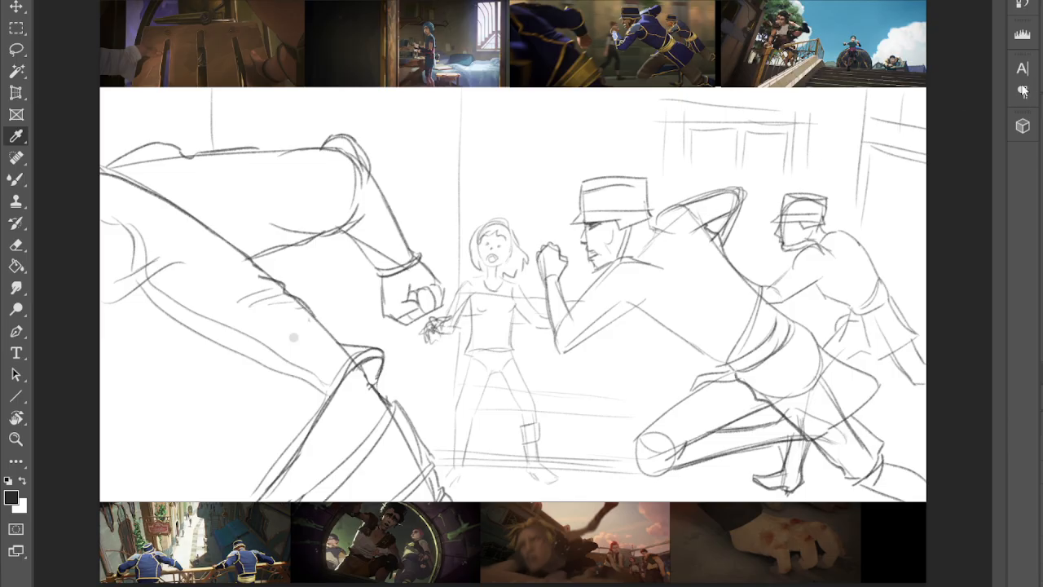
key("b")
mouse_move(151, 262)
left_mouse_down()
mouse_move(342, 448)
mouse_move(207, 316)
mouse_move(298, 378)
mouse_move(335, 442)
mouse_move(294, 507)
mouse_move(313, 512)
mouse_move(393, 471)
mouse_move(398, 487)
mouse_move(399, 472)
mouse_move(416, 473)
mouse_move(426, 490)
mouse_move(416, 494)
mouse_move(377, 450)
mouse_move(346, 373)
mouse_move(367, 375)
mouse_move(324, 356)
mouse_move(295, 314)
mouse_move(317, 352)
mouse_move(288, 311)
mouse_move(278, 302)
mouse_move(273, 313)
mouse_move(262, 296)
mouse_move(286, 220)
mouse_move(232, 245)
mouse_move(258, 291)
mouse_move(255, 270)
mouse_move(290, 230)
mouse_move(245, 245)
mouse_move(331, 215)
mouse_move(351, 184)
mouse_move(346, 215)
mouse_move(375, 258)
mouse_move(365, 221)
mouse_move(388, 248)
mouse_move(390, 299)
mouse_move(401, 289)
mouse_move(413, 308)
mouse_move(416, 271)
mouse_move(437, 299)
mouse_move(362, 194)
mouse_move(399, 264)
mouse_move(354, 173)
mouse_move(364, 174)
mouse_move(404, 259)
mouse_move(354, 169)
mouse_move(333, 169)
mouse_move(340, 162)
mouse_move(361, 182)
mouse_move(346, 146)
mouse_move(331, 188)
mouse_move(198, 237)
mouse_move(331, 181)
mouse_move(318, 169)
mouse_move(110, 170)
mouse_move(170, 152)
mouse_move(192, 217)
mouse_move(157, 190)
mouse_move(204, 259)
mouse_move(123, 187)
mouse_move(139, 301)
mouse_move(105, 239)
mouse_move(107, 485)
mouse_move(127, 489)
mouse_move(153, 342)
mouse_move(134, 485)
mouse_move(208, 424)
mouse_move(273, 485)
mouse_move(343, 412)
mouse_move(377, 485)
mouse_move(408, 445)
mouse_move(433, 497)
mouse_move(278, 413)
mouse_move(159, 288)
mouse_move(250, 462)
left_mouse_up()
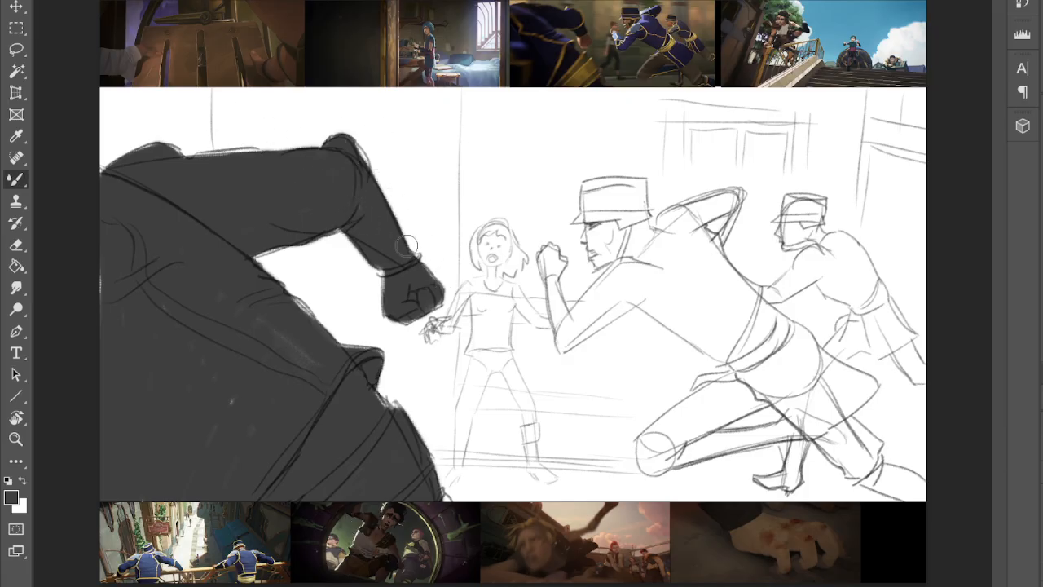
- Cover the whole background around the foreground guard with mid grey
key("i")
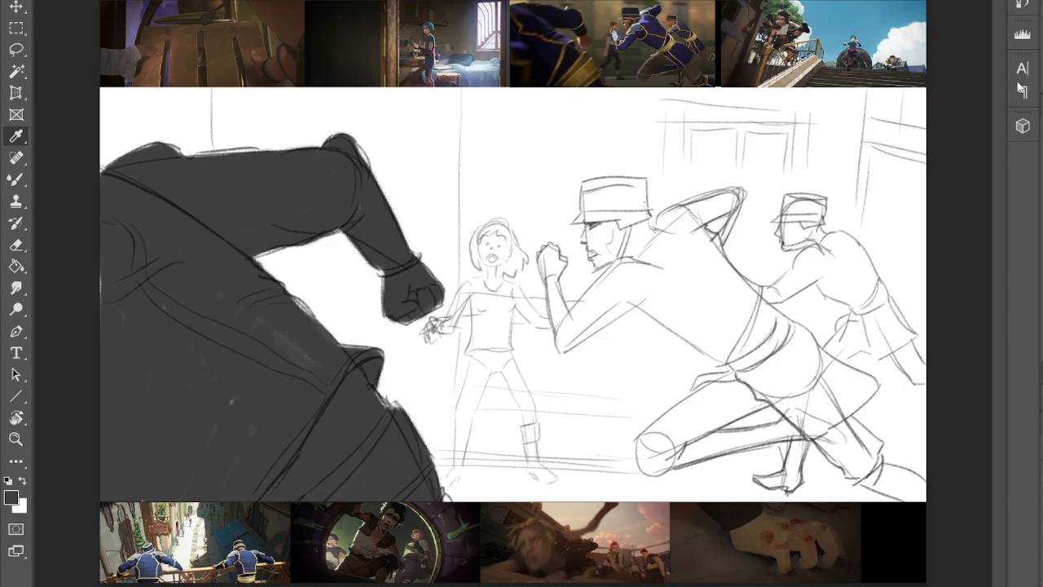
key("b")
mouse_move(135, 94)
left_mouse_down()
mouse_move(94, 155)
mouse_move(127, 128)
left_mouse_up()
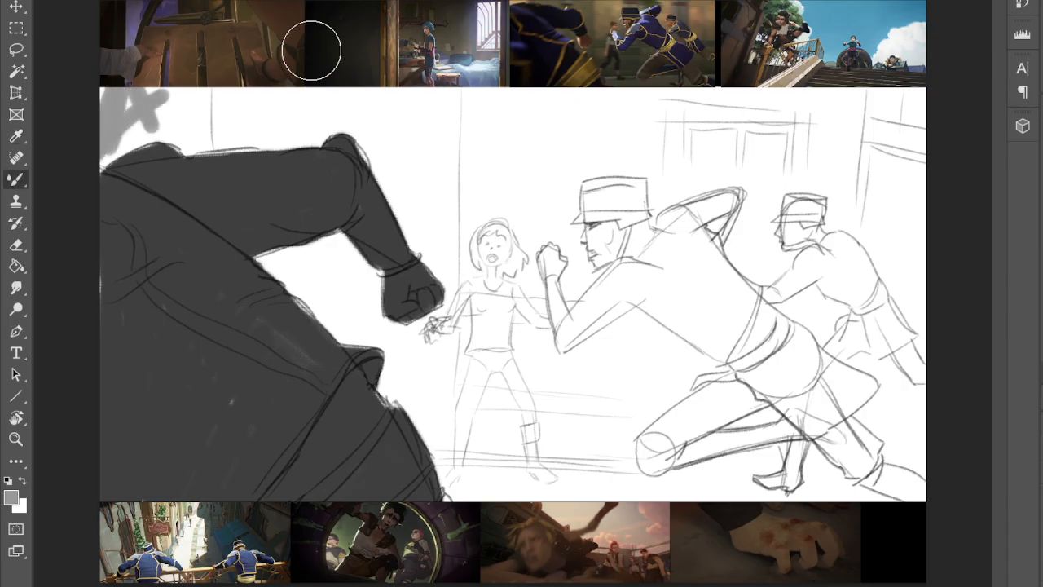
mouse_move(118, 94)
left_mouse_down()
mouse_move(249, 90)
mouse_move(94, 152)
mouse_move(359, 94)
mouse_move(379, 73)
mouse_move(449, 210)
mouse_move(383, 155)
mouse_move(457, 236)
mouse_move(485, 293)
mouse_move(509, 61)
mouse_move(314, 269)
mouse_move(322, 252)
mouse_move(351, 322)
mouse_move(469, 465)
mouse_move(435, 372)
mouse_move(530, 489)
mouse_move(440, 318)
mouse_move(530, 481)
mouse_move(575, 289)
mouse_move(709, 456)
mouse_move(864, 456)
mouse_move(921, 424)
mouse_move(749, 456)
mouse_move(644, 383)
mouse_move(676, 314)
mouse_move(905, 261)
mouse_move(538, 232)
mouse_move(905, 163)
mouse_move(571, 106)
mouse_move(881, 90)
mouse_move(897, 106)
mouse_move(916, 359)
mouse_move(897, 420)
mouse_move(926, 400)
left_mouse_up()
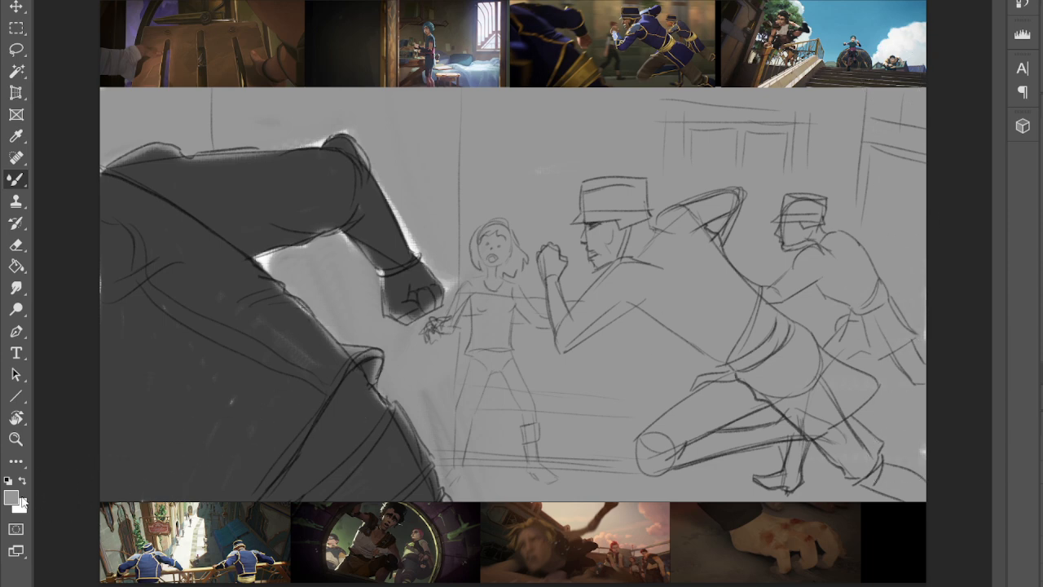
- Shade the second runner's cap, head, arms, torso and legs with a grey slightly darker than the background
key("i")
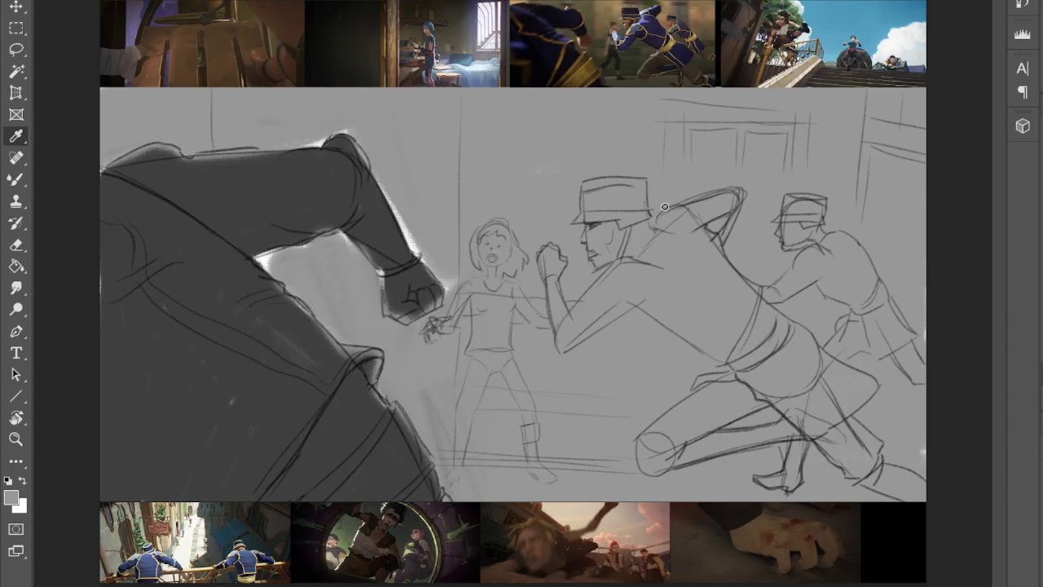
key("b")
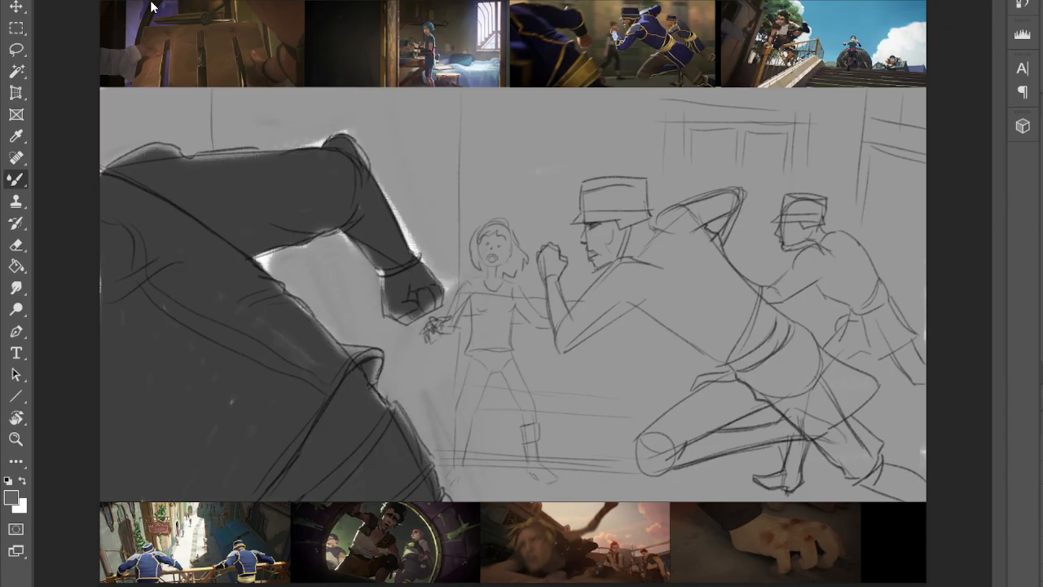
mouse_move(670, 252)
left_mouse_down()
mouse_move(662, 281)
mouse_move(570, 326)
mouse_move(568, 291)
mouse_move(558, 326)
mouse_move(566, 347)
mouse_move(595, 330)
left_mouse_up()
mouse_move(599, 192)
left_mouse_down()
mouse_move(599, 256)
mouse_move(628, 204)
mouse_move(644, 228)
mouse_move(592, 186)
left_mouse_up()
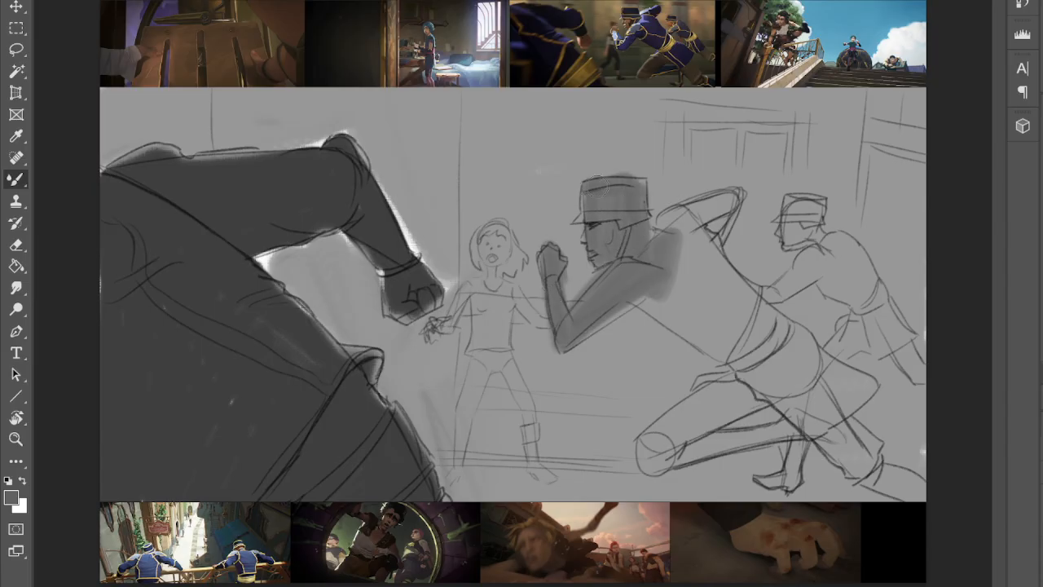
mouse_move(692, 236)
left_mouse_down()
mouse_move(662, 217)
mouse_move(666, 255)
mouse_move(646, 282)
mouse_move(736, 353)
mouse_move(629, 296)
mouse_move(722, 328)
mouse_move(749, 353)
mouse_move(681, 250)
mouse_move(751, 361)
mouse_move(698, 247)
mouse_move(788, 348)
mouse_move(816, 354)
mouse_move(642, 445)
mouse_move(662, 450)
mouse_move(744, 403)
mouse_move(660, 438)
mouse_move(642, 464)
mouse_move(783, 431)
left_mouse_up()
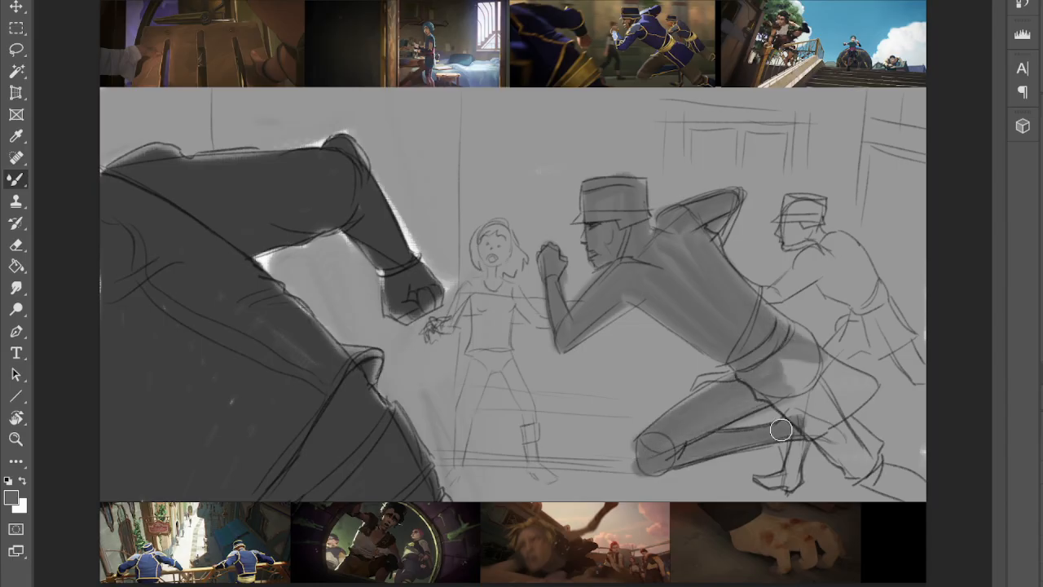
mouse_move(795, 392)
left_mouse_down()
mouse_move(766, 387)
mouse_move(838, 447)
mouse_move(796, 354)
mouse_move(829, 411)
mouse_move(897, 477)
mouse_move(856, 436)
mouse_move(872, 441)
mouse_move(877, 463)
mouse_move(910, 492)
mouse_move(890, 479)
mouse_move(857, 388)
mouse_move(853, 397)
mouse_move(805, 368)
mouse_move(802, 357)
mouse_move(847, 374)
mouse_move(809, 351)
left_mouse_up()
mouse_move(724, 290)
left_mouse_down()
mouse_move(684, 264)
mouse_move(742, 343)
mouse_move(686, 294)
mouse_move(692, 223)
mouse_move(659, 255)
left_mouse_up()
mouse_move(619, 283)
left_mouse_down()
mouse_move(606, 230)
mouse_move(579, 221)
mouse_move(594, 197)
mouse_move(643, 192)
mouse_move(631, 214)
mouse_move(649, 284)
mouse_move(607, 282)
mouse_move(575, 318)
left_mouse_up()
- Shade the third runner's body, head and cap and the second runner's front boot with the same darker grey
mouse_move(809, 251)
left_mouse_down()
mouse_move(762, 299)
mouse_move(818, 265)
mouse_move(842, 302)
mouse_move(820, 260)
mouse_move(832, 243)
mouse_move(885, 317)
mouse_move(852, 338)
mouse_move(897, 333)
mouse_move(881, 298)
mouse_move(918, 375)
mouse_move(891, 351)
left_mouse_up()
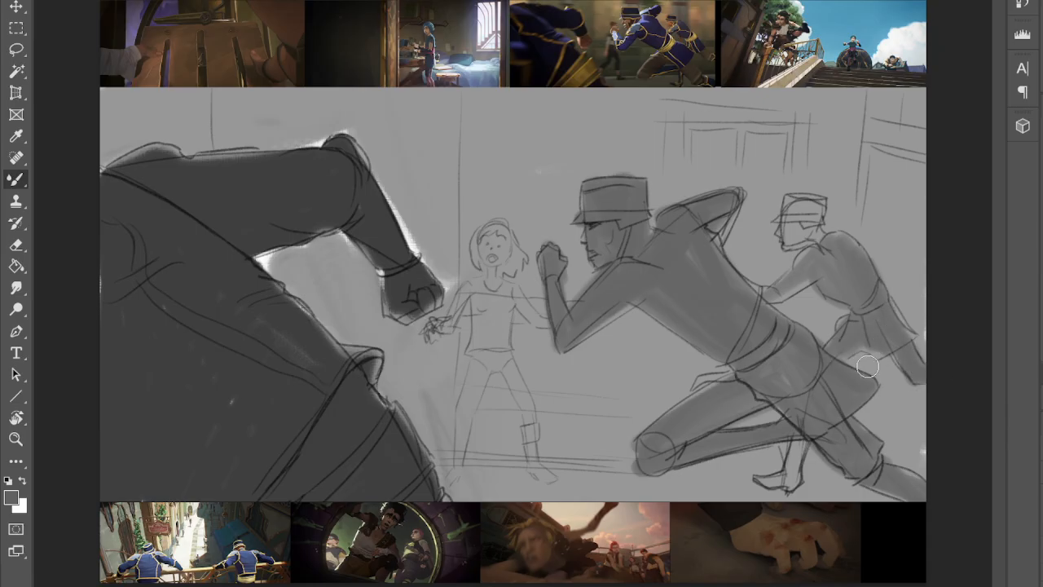
left_click_drag(795, 464, 770, 482)
mouse_move(809, 241)
left_mouse_down()
mouse_move(811, 229)
mouse_move(820, 252)
left_mouse_up()
left_click_drag(816, 200, 791, 202)
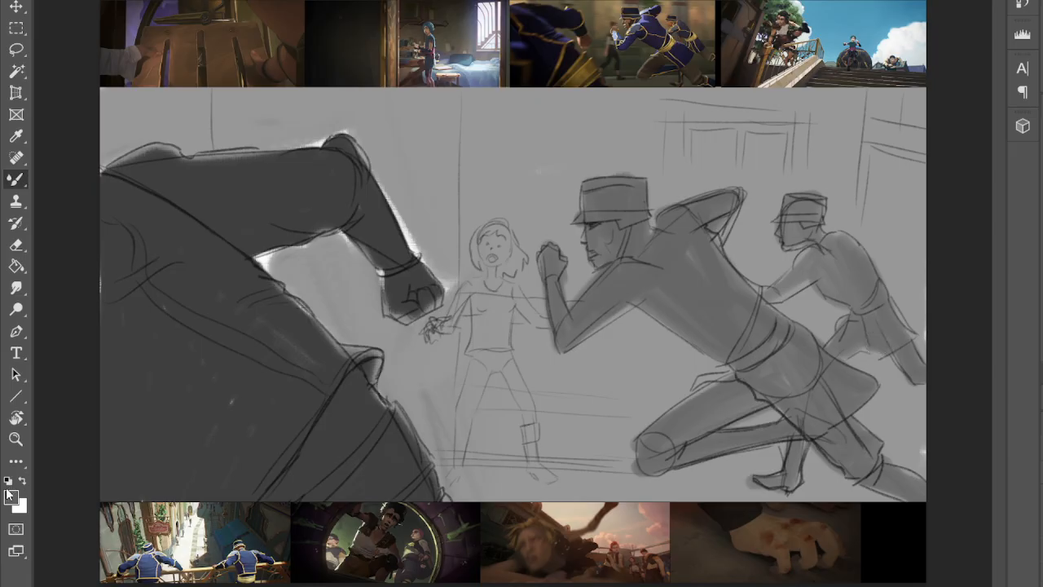
- Paint light grey highlights on the second runner's thigh, knee, arms, shoulder, face and cap
key("i")
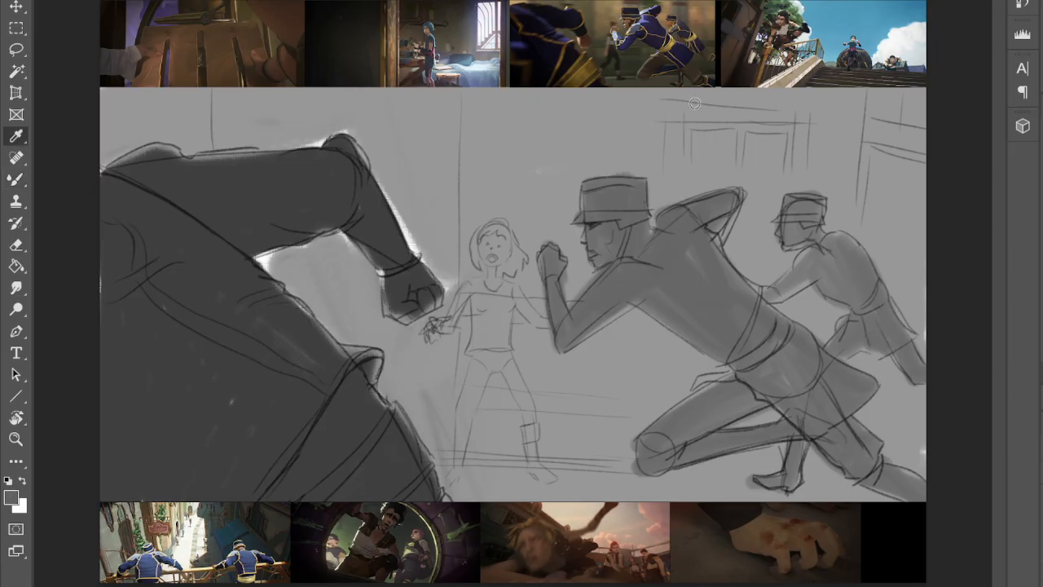
key("b")
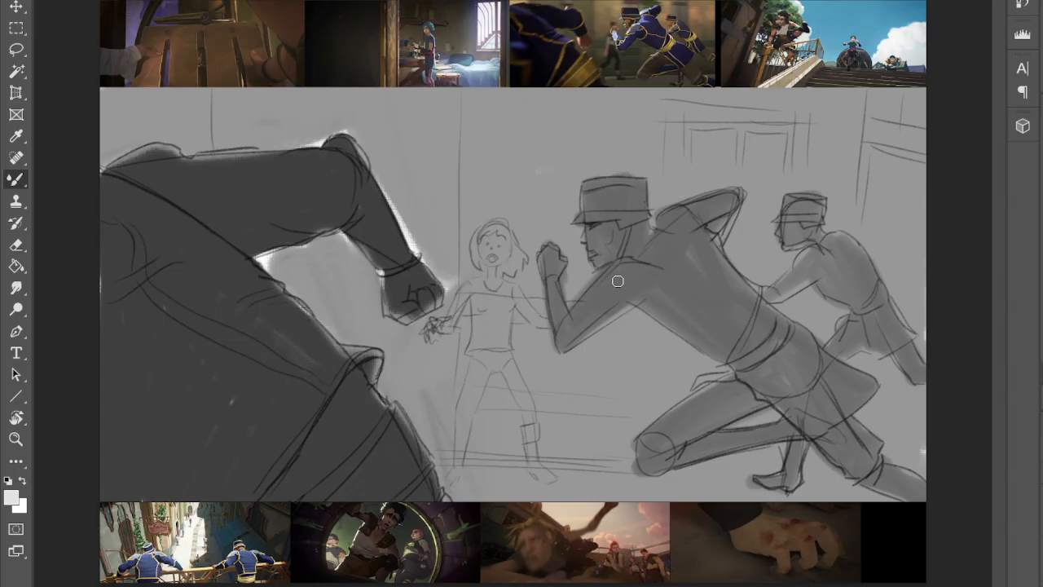
mouse_move(643, 436)
left_mouse_down()
mouse_move(714, 386)
mouse_move(667, 417)
mouse_move(722, 388)
left_mouse_up()
left_click_drag(642, 440, 643, 468)
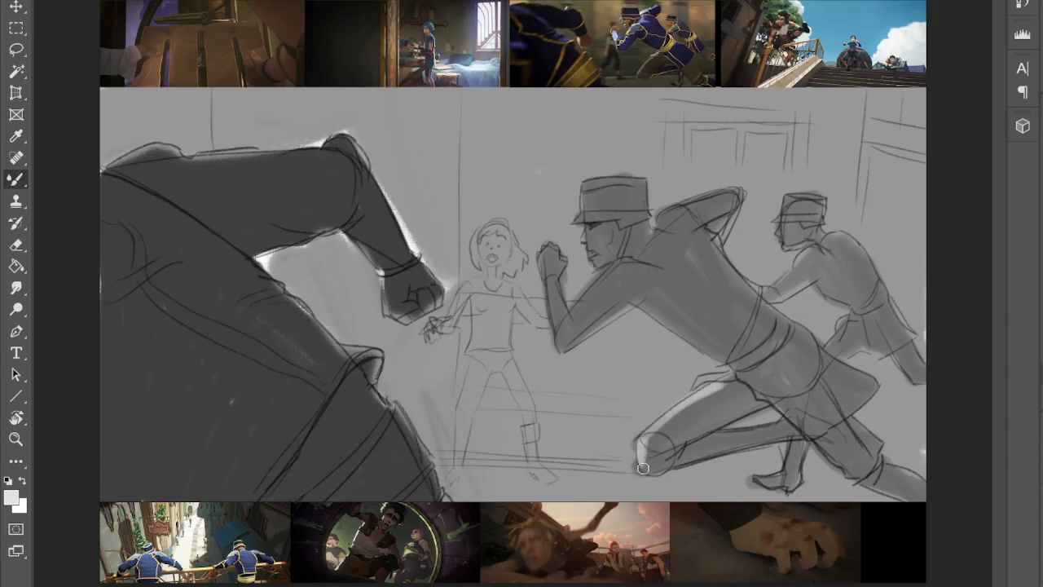
mouse_move(545, 260)
left_mouse_down()
mouse_move(556, 343)
mouse_move(604, 279)
mouse_move(631, 264)
mouse_move(633, 281)
left_mouse_up()
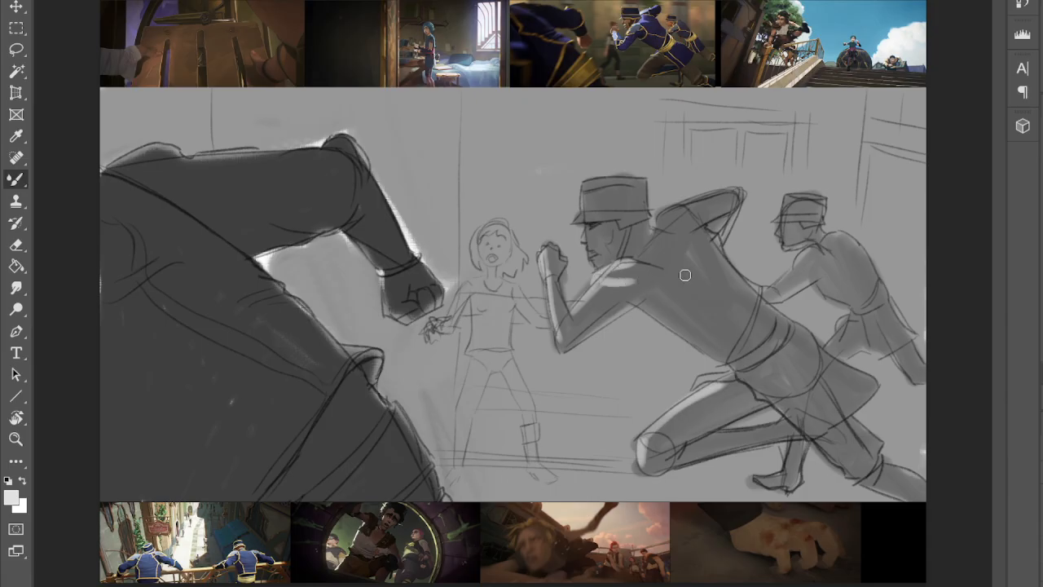
left_click_drag(589, 250, 596, 263)
left_click_drag(584, 187, 586, 215)
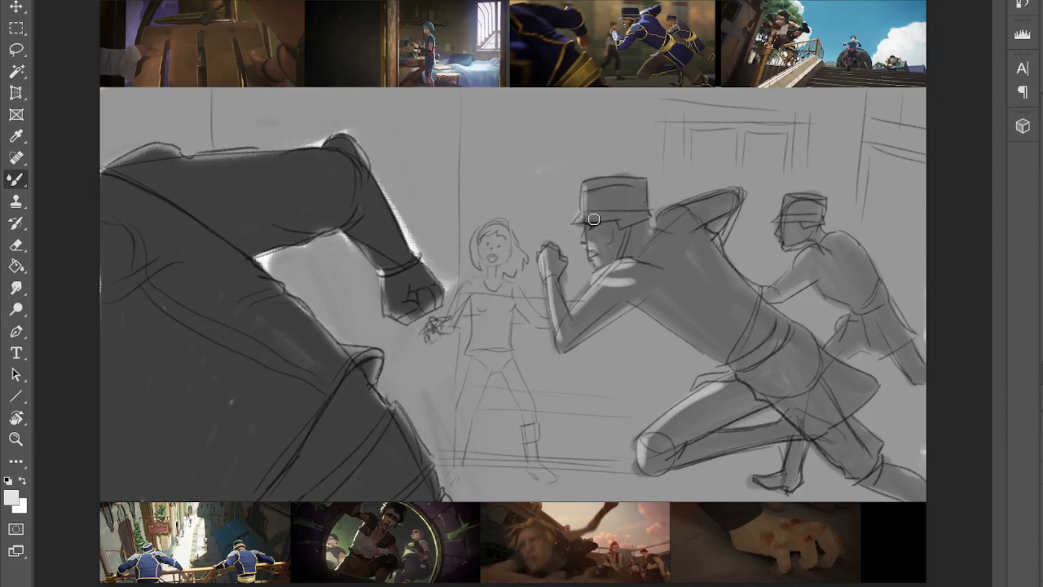
mouse_move(692, 213)
left_mouse_down()
mouse_move(660, 217)
mouse_move(724, 195)
left_mouse_up()
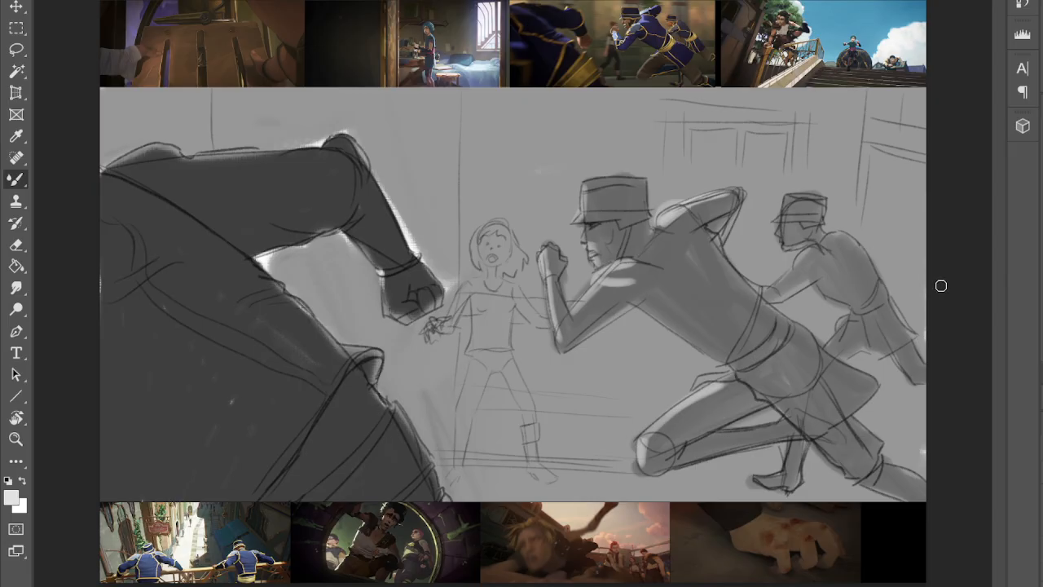
- Add the same light grey highlights to the third runner's arm, cap, face and front thigh
left_click_drag(778, 286, 803, 256)
left_click_drag(789, 198, 784, 234)
left_click_drag(842, 328, 826, 347)
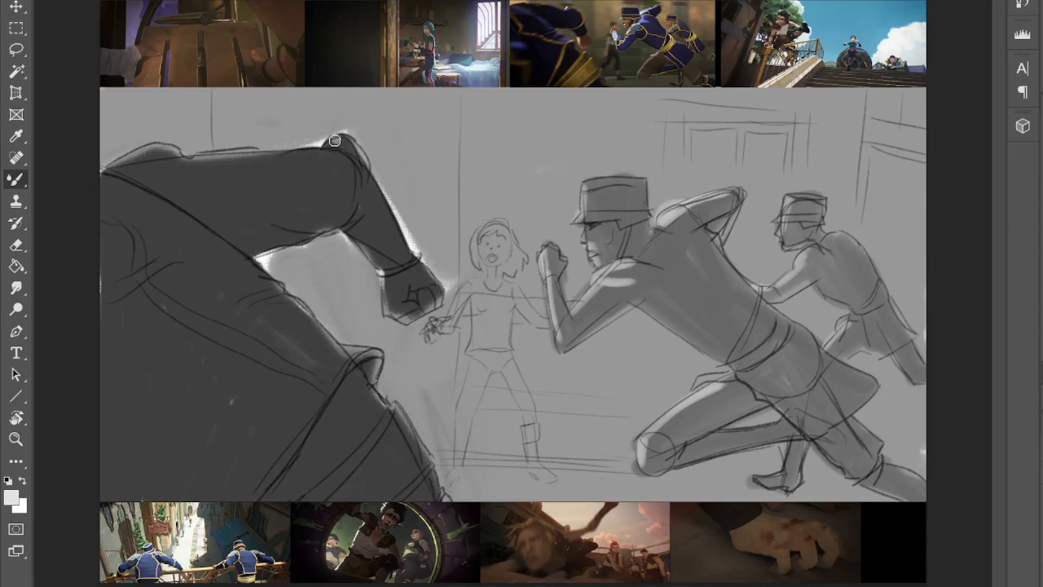
- Paint near-white rim highlights on the foreground guard's elbow, belt edge and the outer edge of the coat
key("i")
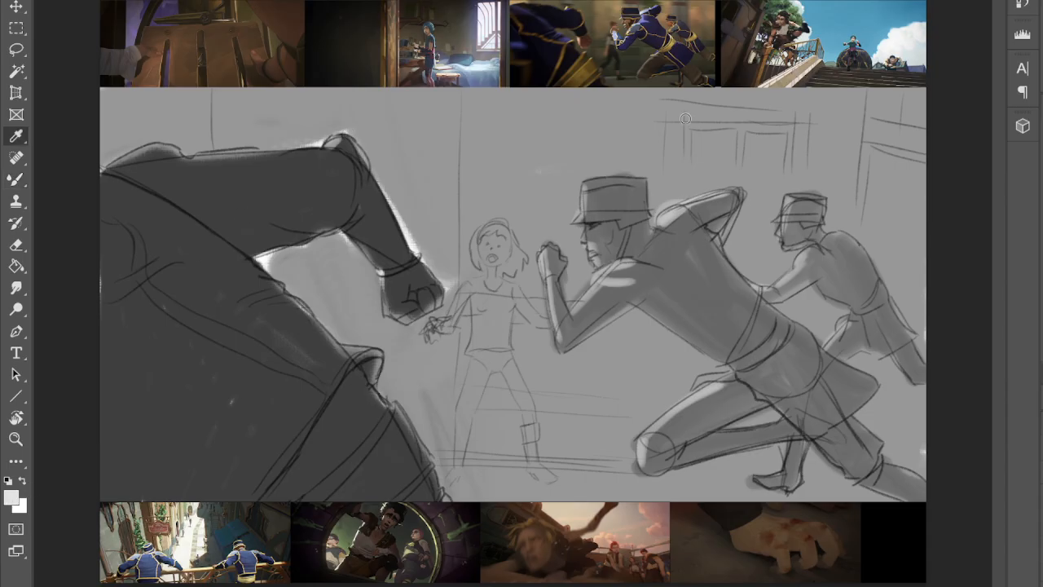
key("b")
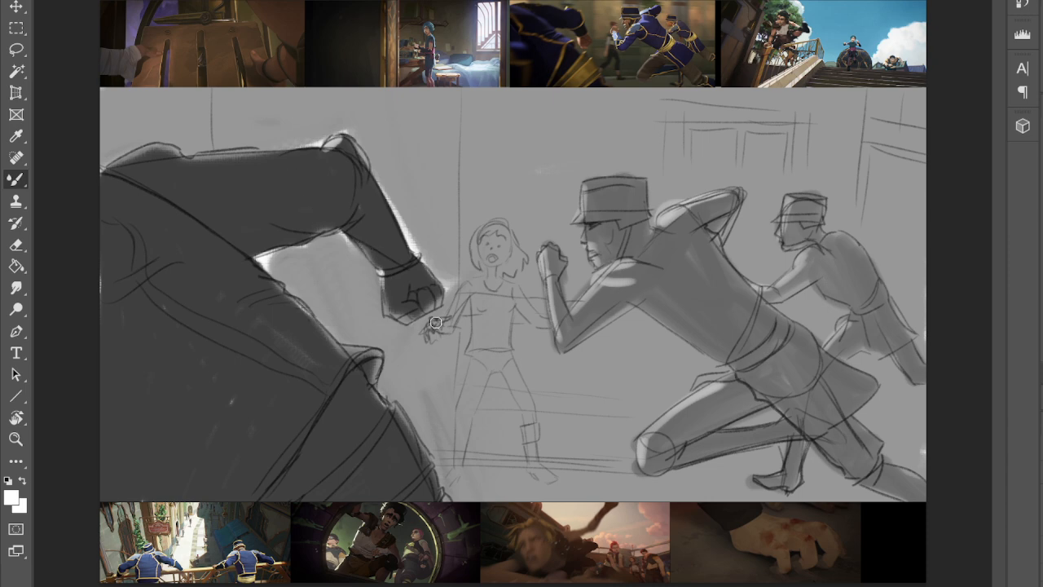
left_click_drag(356, 359, 379, 360)
left_click_drag(391, 402, 443, 494)
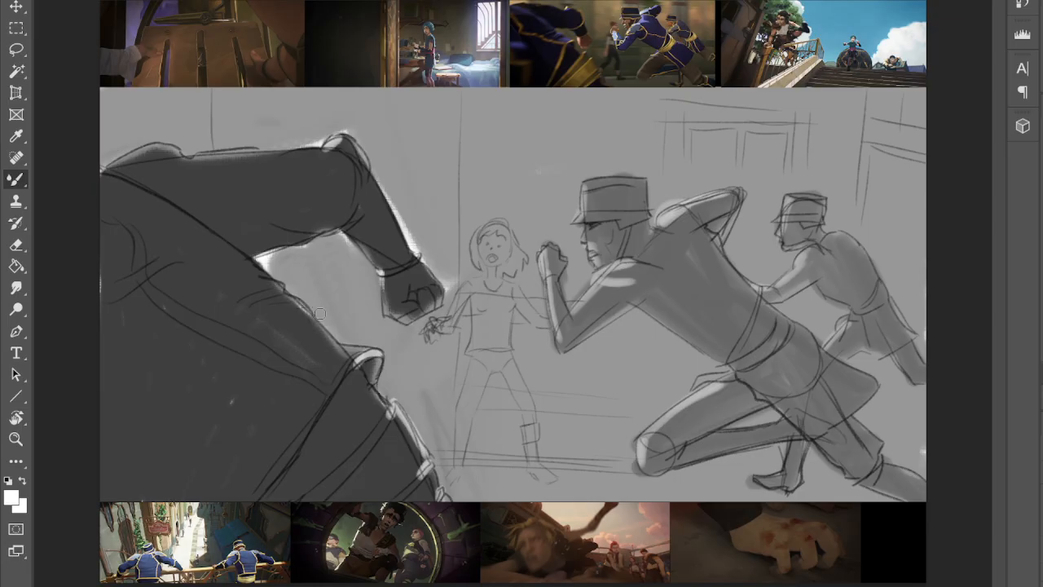
- Add light grey highlights to the foreground guard's forearm, fist, sleeve underside, waist folds and lower back
key("i")
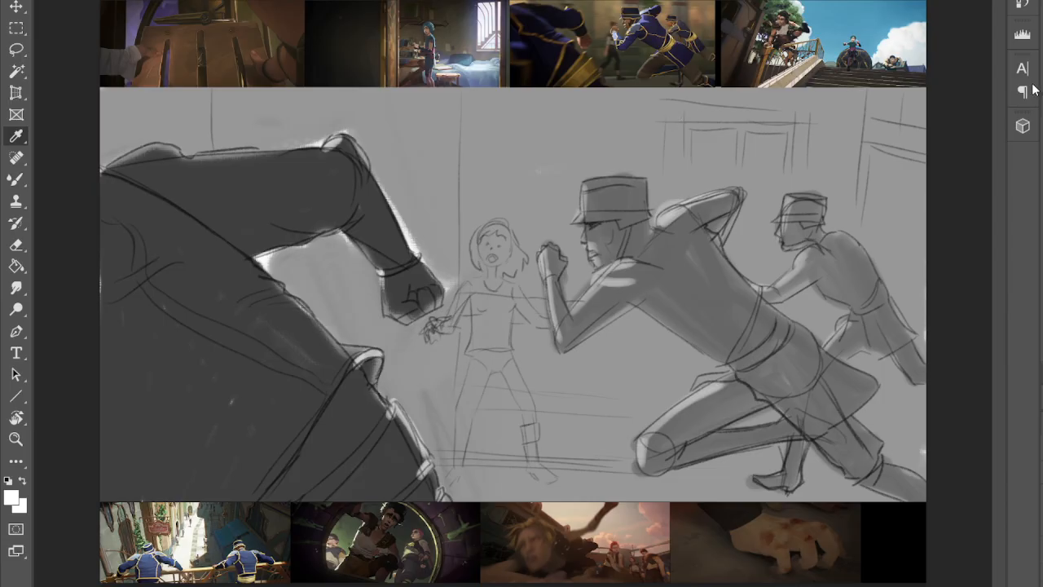
key("b")
mouse_move(289, 302)
left_mouse_down()
mouse_move(240, 260)
mouse_move(294, 248)
mouse_move(280, 259)
mouse_move(253, 242)
mouse_move(350, 224)
mouse_move(383, 255)
mouse_move(364, 247)
mouse_move(386, 285)
mouse_move(397, 278)
mouse_move(413, 315)
left_mouse_up()
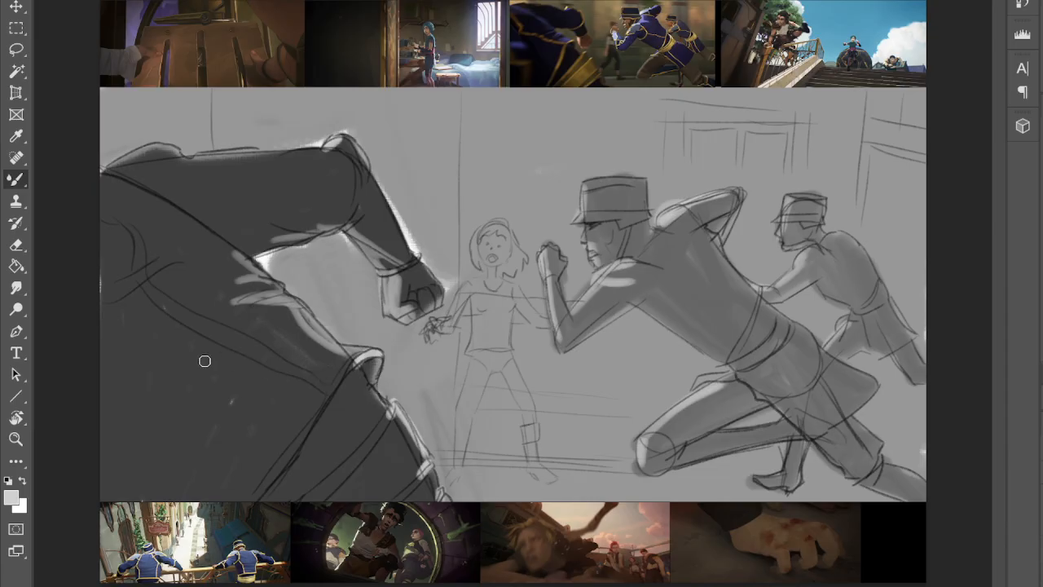
left_click_drag(137, 316, 122, 342)
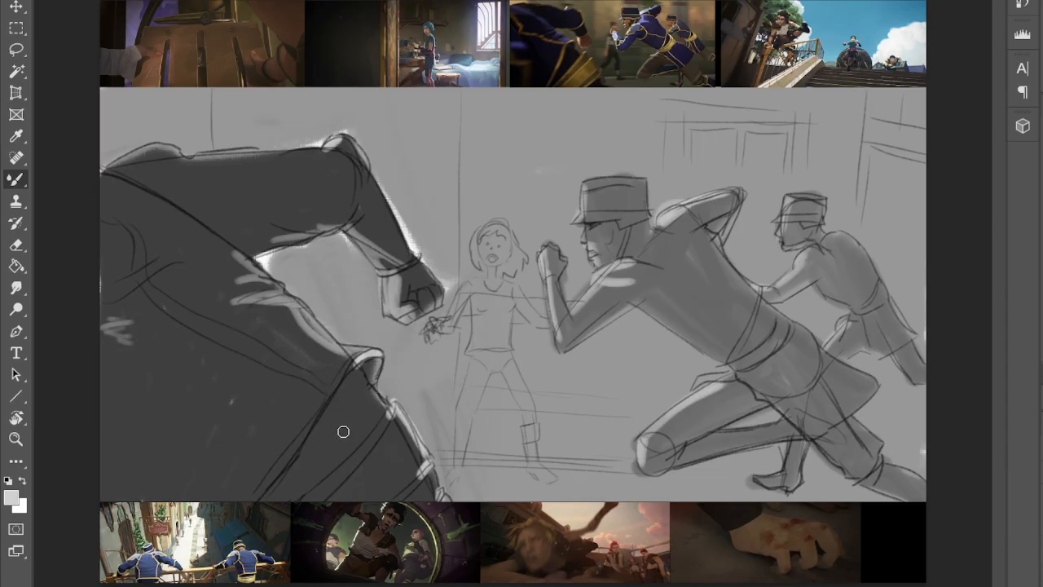
- Highlight the trim and folds of the foreground guard's coat below the belt with light grey strokes
mouse_move(334, 380)
left_mouse_down()
mouse_move(286, 455)
mouse_move(270, 478)
left_mouse_up()
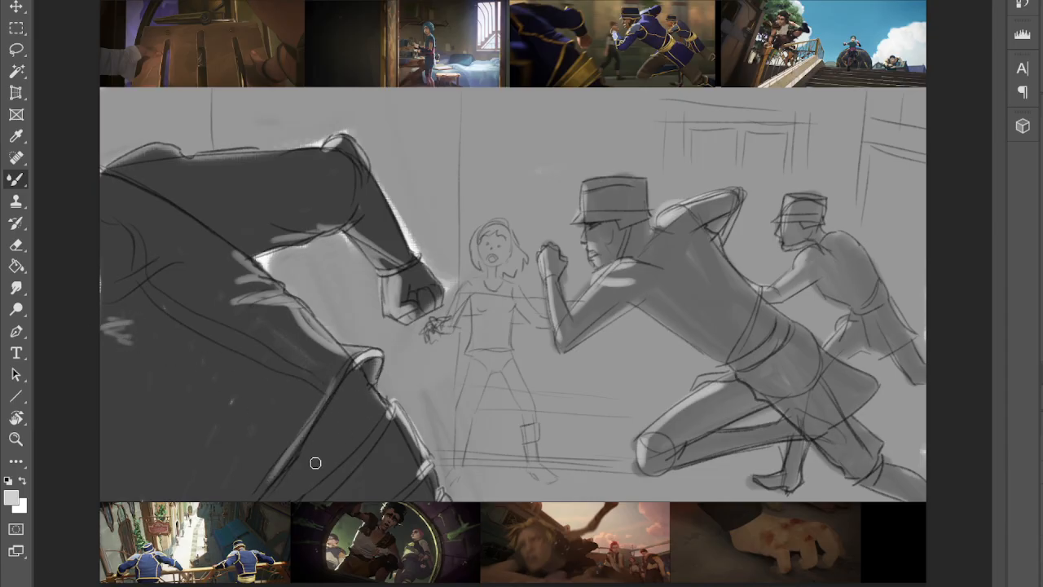
left_click_drag(388, 414, 326, 484)
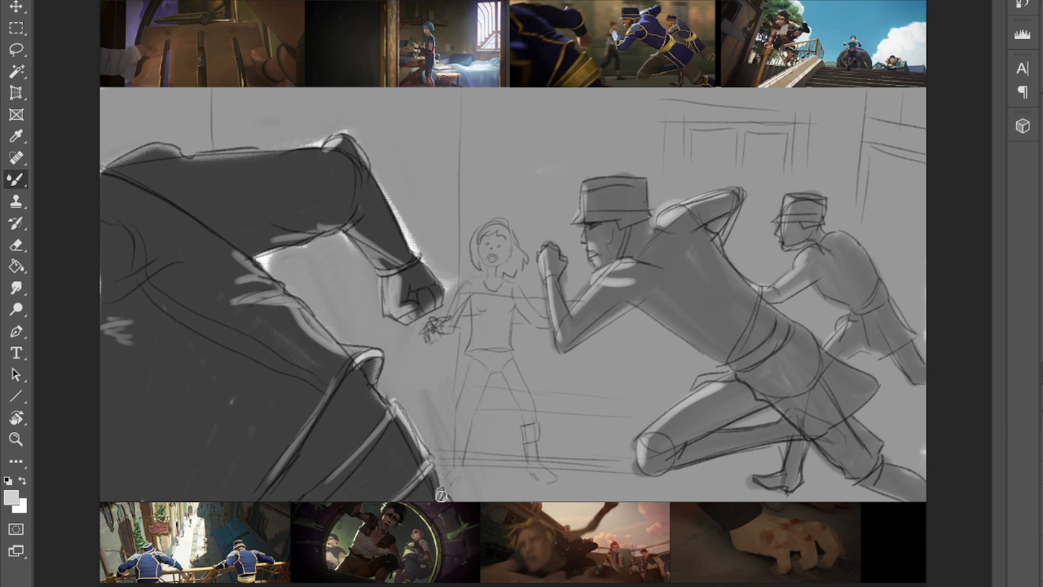
mouse_move(380, 438)
left_mouse_down()
mouse_move(350, 480)
mouse_move(363, 486)
mouse_move(397, 468)
mouse_move(379, 495)
mouse_move(394, 491)
mouse_move(369, 481)
mouse_move(390, 451)
left_mouse_up()
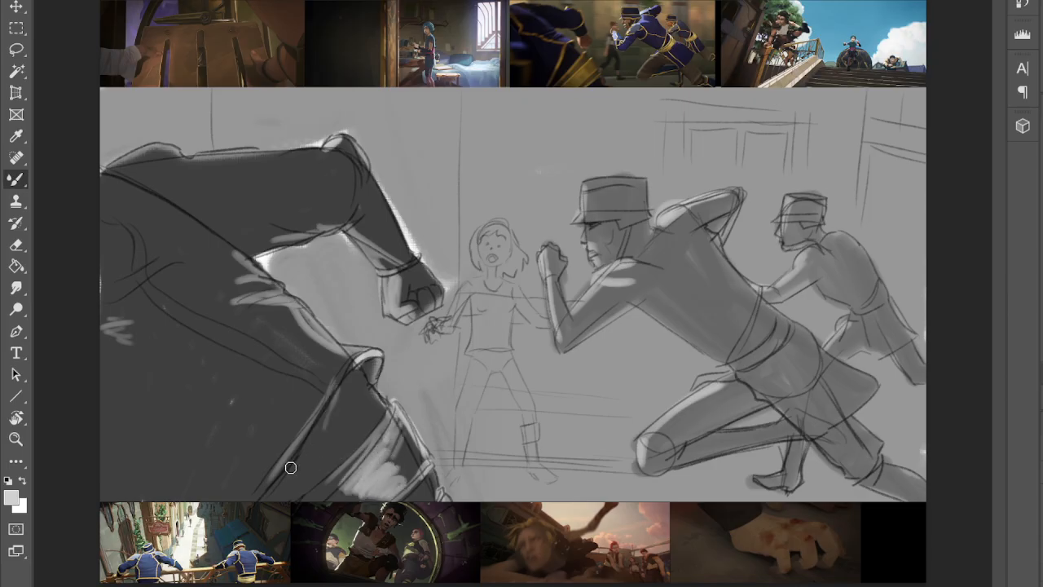
left_click_drag(308, 414, 264, 488)
left_click_drag(363, 452, 304, 504)
left_click_drag(366, 445, 312, 512)
left_click_drag(417, 480, 397, 500)
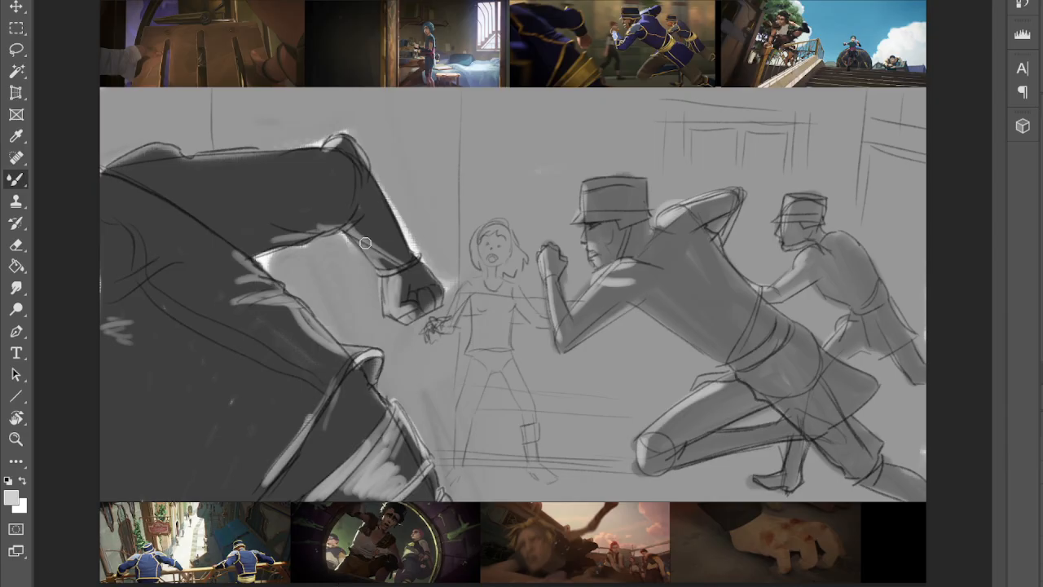
- Lighten the curve of the foreground guard's elbow, his shoulder top and the second runner's rear upper arm
mouse_move(363, 156)
left_mouse_down()
mouse_move(364, 197)
mouse_move(343, 228)
left_mouse_up()
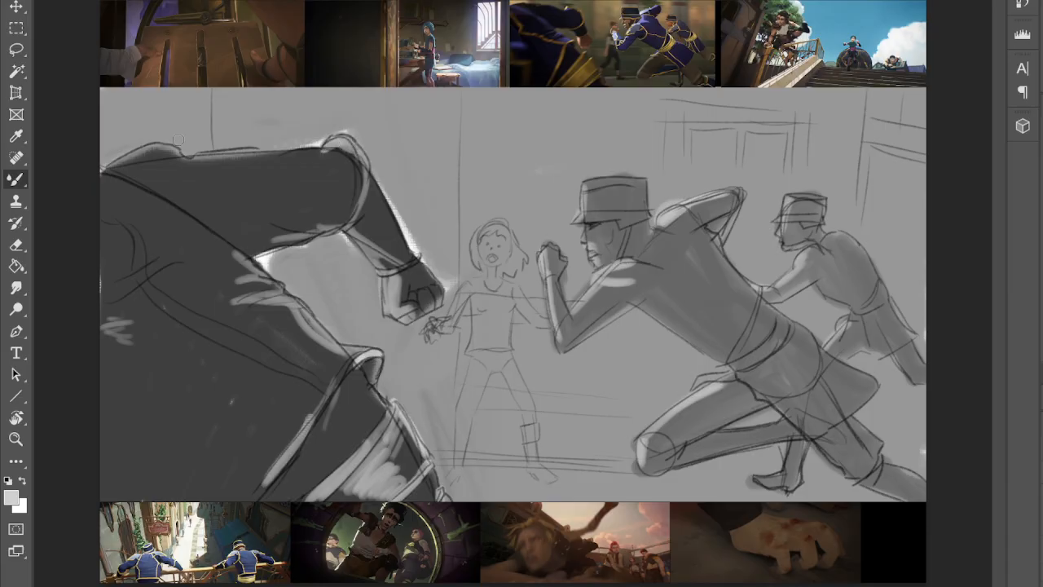
left_click_drag(112, 164, 173, 148)
left_click_drag(662, 223, 685, 207)
- Brush soft light grey patches around the doorways and wall behind the second and third runners
mouse_move(886, 173)
left_mouse_down()
mouse_move(878, 144)
mouse_move(866, 206)
mouse_move(871, 185)
mouse_move(883, 229)
mouse_move(886, 181)
mouse_move(873, 158)
mouse_move(864, 211)
mouse_move(874, 173)
mouse_move(888, 182)
mouse_move(919, 130)
left_mouse_up()
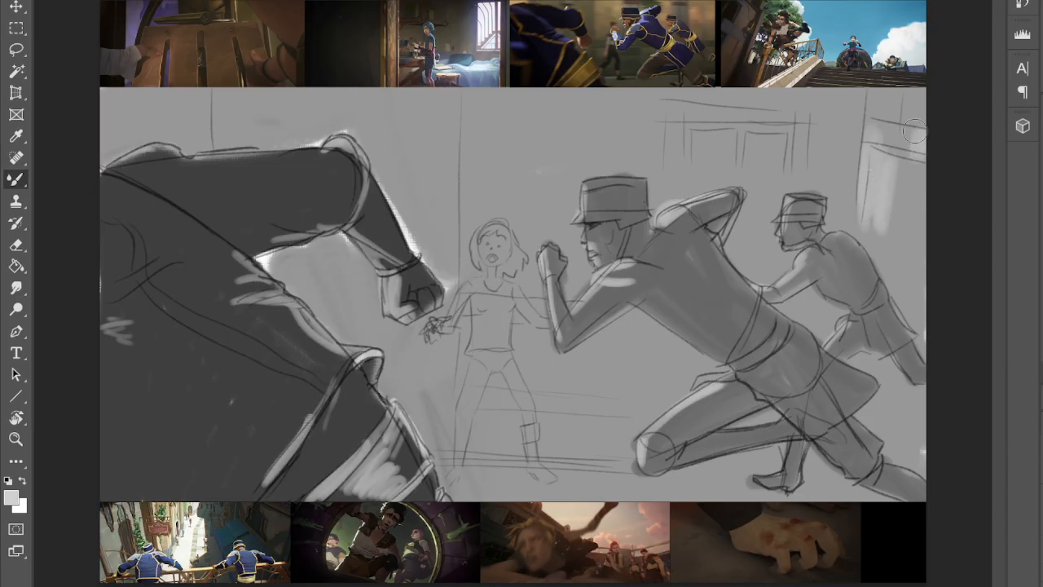
mouse_move(762, 194)
left_mouse_down()
mouse_move(784, 174)
mouse_move(793, 182)
left_mouse_up()
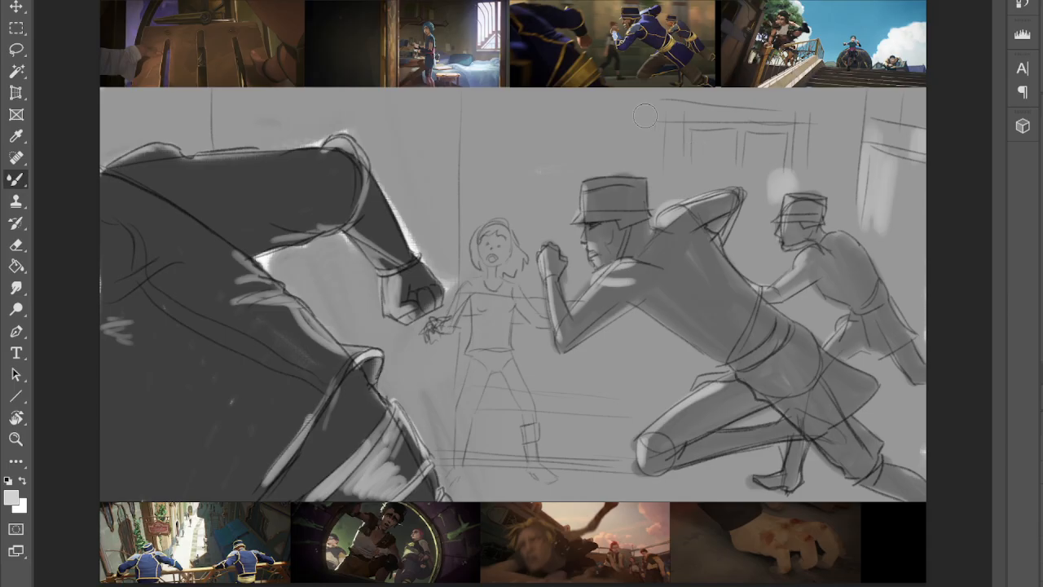
mouse_move(660, 121)
left_mouse_down()
mouse_move(656, 106)
mouse_move(673, 176)
mouse_move(682, 139)
mouse_move(678, 179)
left_mouse_up()
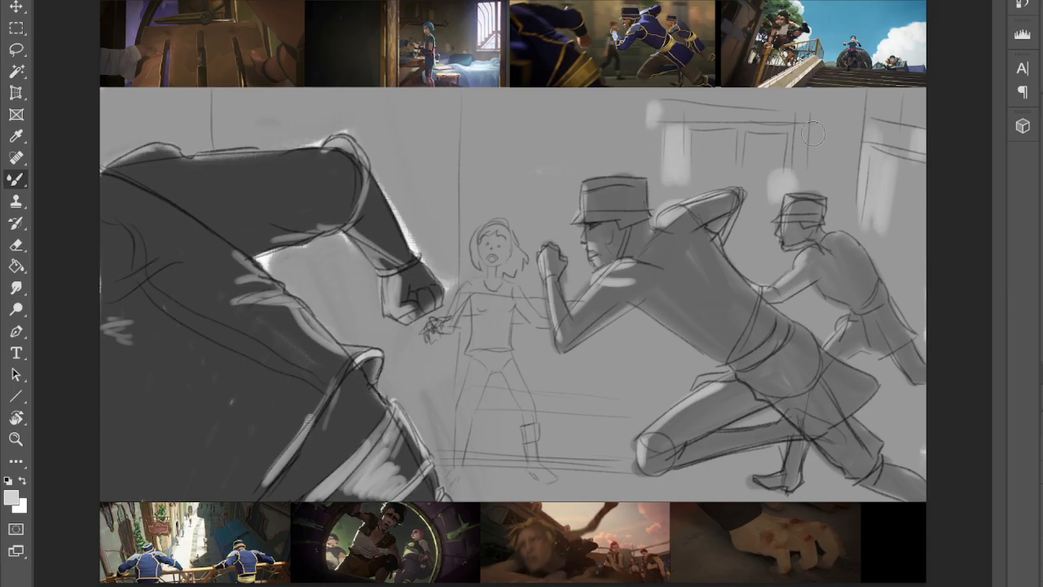
mouse_move(773, 105)
left_mouse_down()
mouse_move(819, 118)
mouse_move(782, 100)
mouse_move(823, 110)
mouse_move(815, 114)
left_mouse_up()
mouse_move(804, 167)
left_mouse_down()
mouse_move(837, 100)
mouse_move(832, 119)
mouse_move(820, 97)
mouse_move(802, 94)
mouse_move(840, 139)
mouse_move(824, 108)
mouse_move(841, 132)
left_mouse_up()
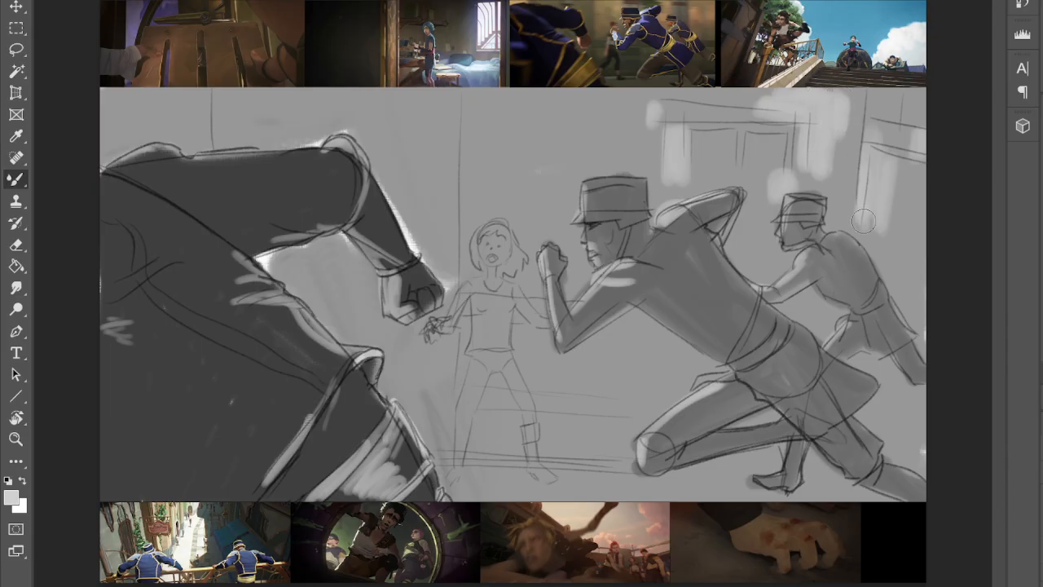
mouse_move(898, 193)
left_mouse_down()
mouse_move(874, 128)
mouse_move(865, 175)
mouse_move(885, 213)
mouse_move(883, 222)
mouse_move(863, 208)
mouse_move(863, 219)
mouse_move(895, 202)
left_mouse_up()
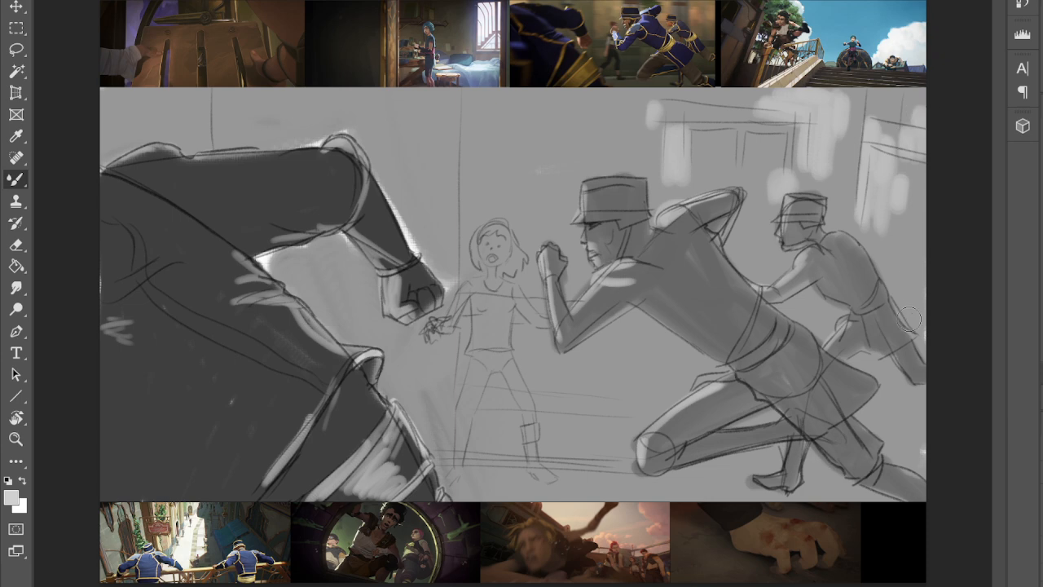
- Brush soft light grey patches on the wall above the girl, the wall behind the foreground guard and the floor
mouse_move(471, 90)
left_mouse_down()
mouse_move(468, 272)
mouse_move(477, 137)
mouse_move(466, 260)
left_mouse_up()
left_click_drag(515, 282, 524, 276)
left_click_drag(484, 118, 494, 198)
left_click_drag(534, 135, 534, 159)
mouse_move(558, 136)
left_mouse_down()
mouse_move(561, 169)
mouse_move(544, 140)
mouse_move(532, 155)
left_mouse_up()
left_click_drag(530, 107, 524, 145)
mouse_move(101, 98)
left_mouse_down()
mouse_move(110, 138)
mouse_move(130, 114)
mouse_move(154, 127)
mouse_move(200, 102)
mouse_move(202, 135)
left_mouse_up()
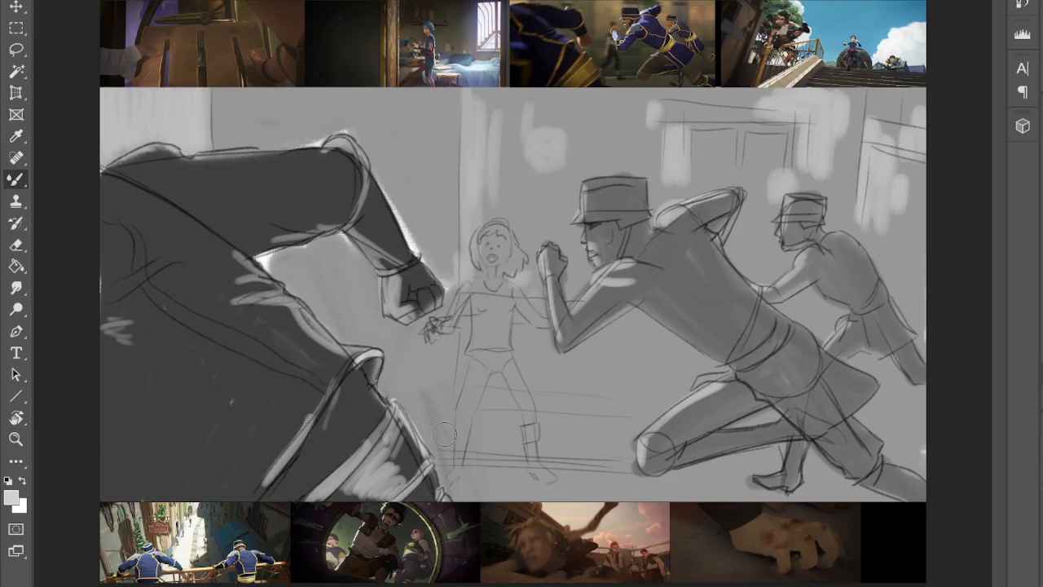
mouse_move(419, 457)
left_mouse_down()
mouse_move(583, 470)
mouse_move(525, 464)
mouse_move(606, 465)
left_mouse_up()
left_click_drag(708, 480, 813, 479)
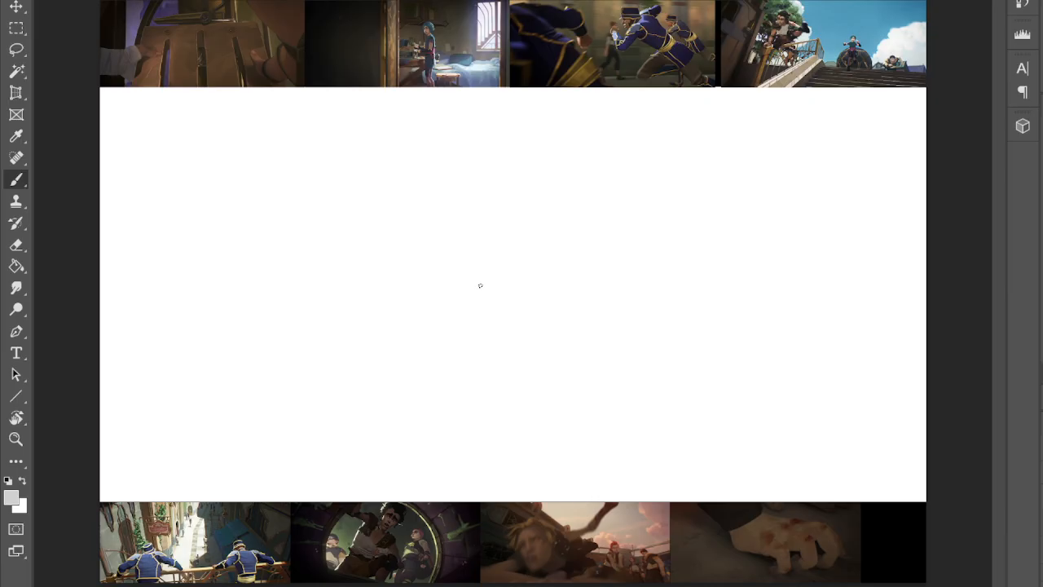
- On the blank canvas, sketch two long black lines sloping down to the right edge for the staircase scene's ground
key("i")
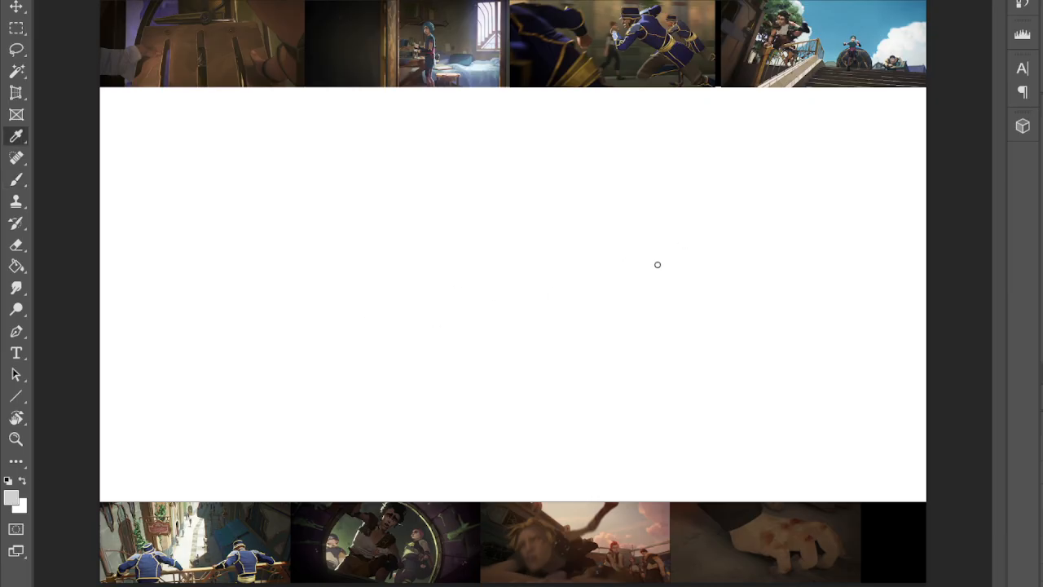
key("d")
key("b")
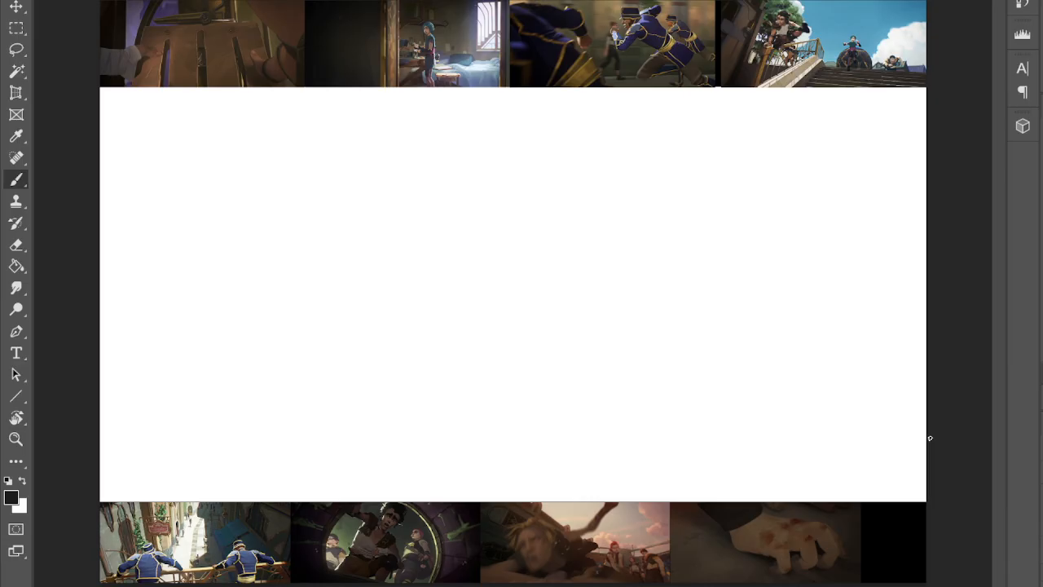
mouse_move(930, 438)
left_mouse_down()
mouse_move(533, 365)
mouse_move(317, 312)
left_mouse_up()
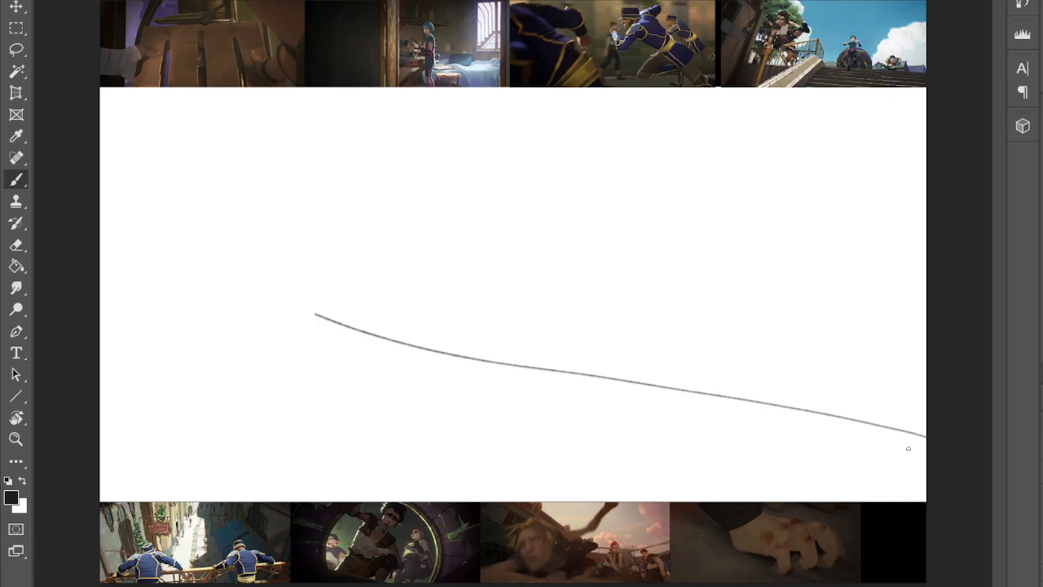
left_click_drag(930, 438, 314, 302)
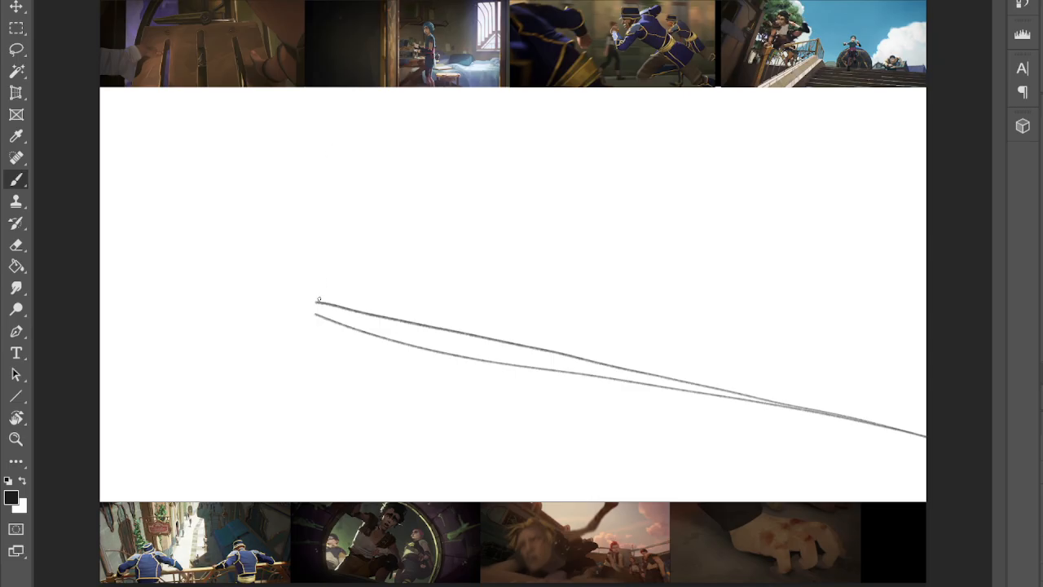
- Sketch the near-vertical wall edge rising from the upper ground line's left end with several parallel strokes
left_click_drag(319, 302, 339, 114)
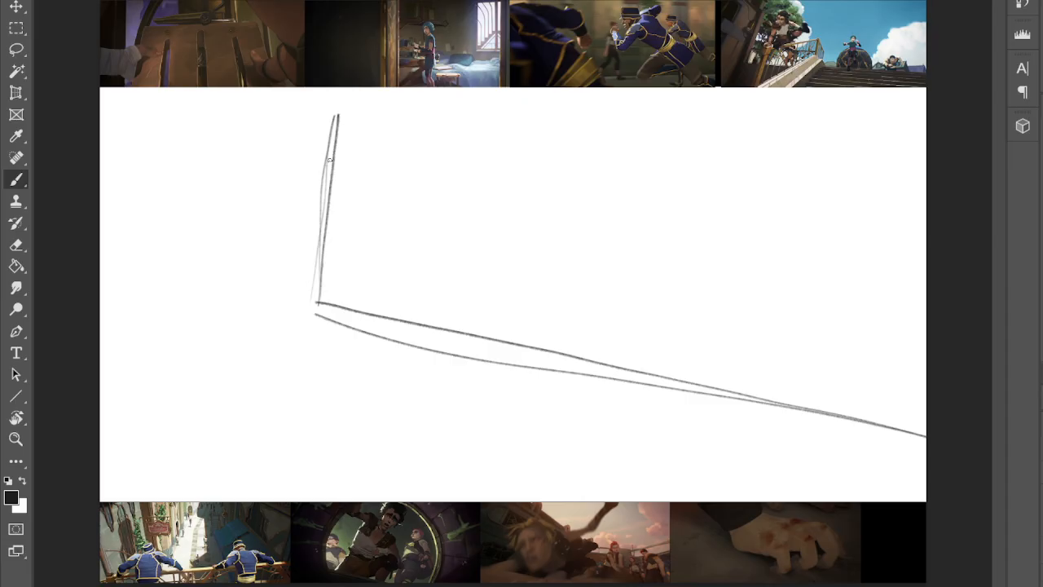
mouse_move(334, 115)
left_mouse_down()
mouse_move(282, 86)
mouse_move(335, 111)
mouse_move(320, 204)
left_mouse_up()
left_click_drag(332, 111, 333, 174)
left_click_drag(331, 131, 308, 306)
- Draw the slanted ledge meeting the wall edge's top and two further upright strokes to its left
left_click_drag(317, 103, 292, 78)
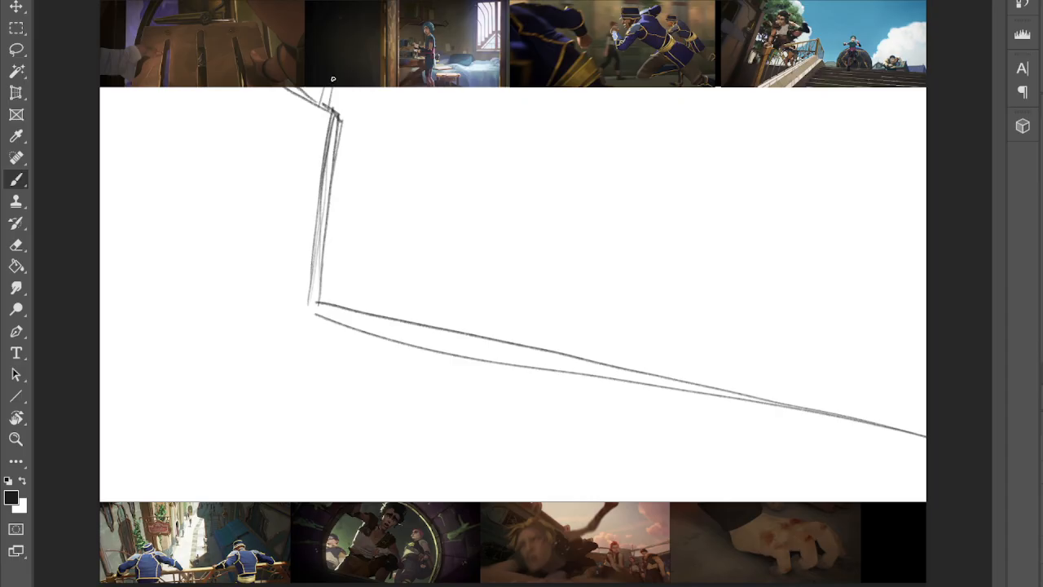
left_click_drag(295, 88, 328, 109)
mouse_move(287, 85)
left_mouse_down()
mouse_move(316, 110)
mouse_move(335, 101)
mouse_move(317, 132)
left_mouse_up()
left_click_drag(319, 115, 306, 192)
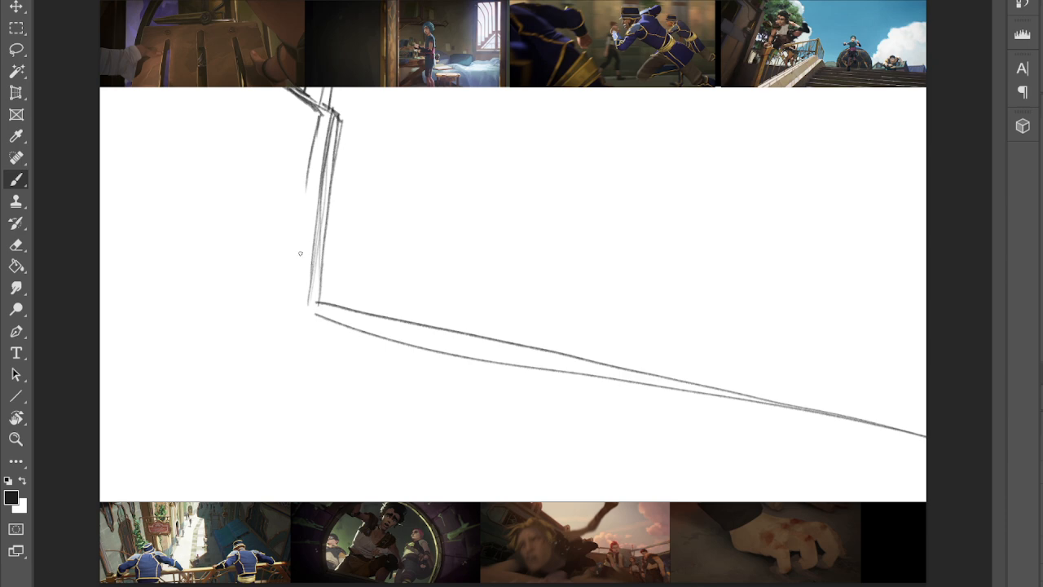
mouse_move(295, 239)
left_mouse_down()
mouse_move(267, 496)
mouse_move(257, 472)
left_mouse_up()
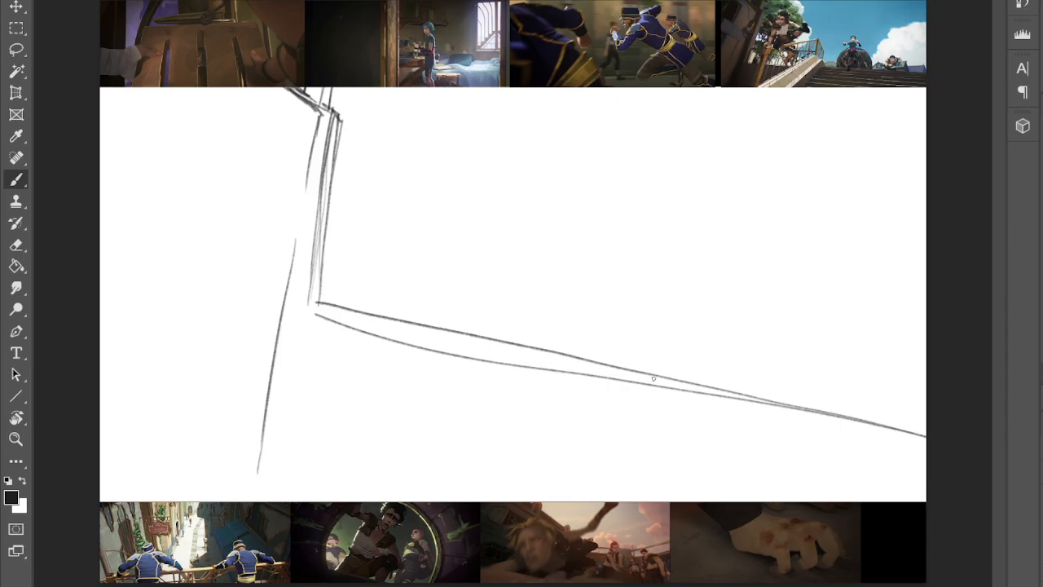
- Sketch the stair ramp as parallel diagonals from the ground line to the canvas bottom, with a short capped upper end
mouse_move(502, 499)
left_mouse_down()
mouse_move(647, 374)
mouse_move(490, 502)
left_mouse_up()
left_click_drag(647, 374, 607, 411)
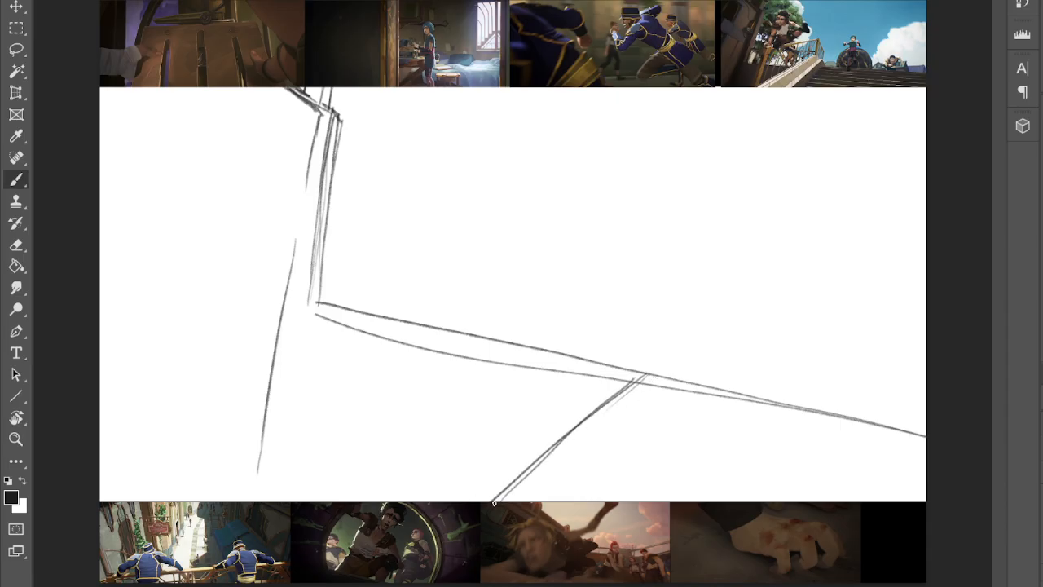
mouse_move(662, 376)
left_mouse_down()
mouse_move(634, 354)
mouse_move(453, 502)
left_mouse_up()
mouse_move(639, 353)
left_mouse_down()
mouse_move(619, 353)
mouse_move(640, 355)
mouse_move(426, 500)
left_mouse_up()
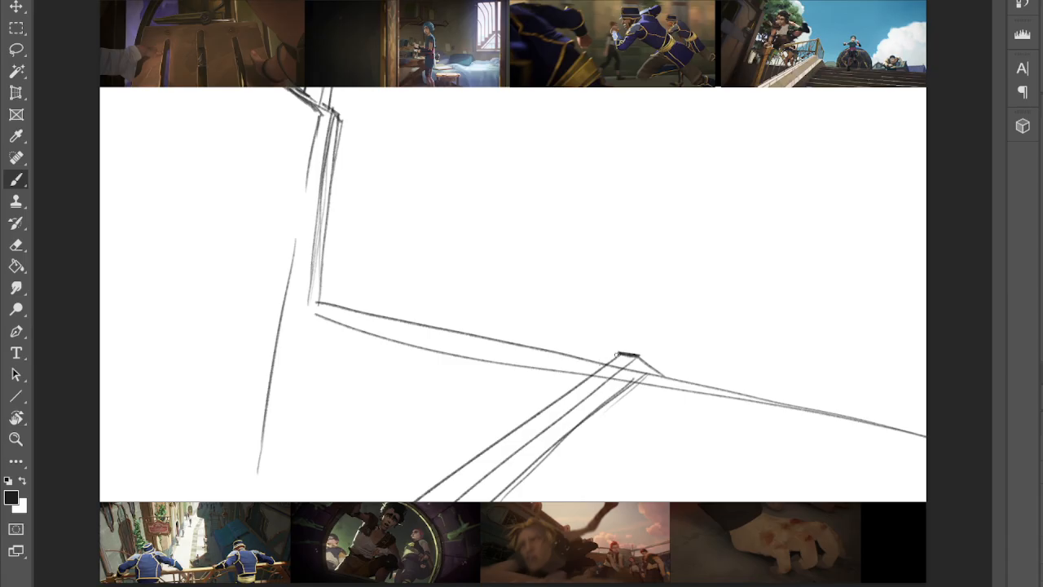
- Widen the stair ramp with two more diagonals ending in a rounded cap, and sketch a slanted post rising from its lower end
mouse_move(619, 354)
left_mouse_down()
mouse_move(601, 348)
mouse_move(608, 339)
mouse_move(589, 344)
mouse_move(290, 545)
left_mouse_up()
mouse_move(307, 501)
left_mouse_down()
mouse_move(534, 367)
mouse_move(597, 336)
mouse_move(613, 343)
mouse_move(587, 340)
mouse_move(500, 385)
mouse_move(307, 501)
left_mouse_up()
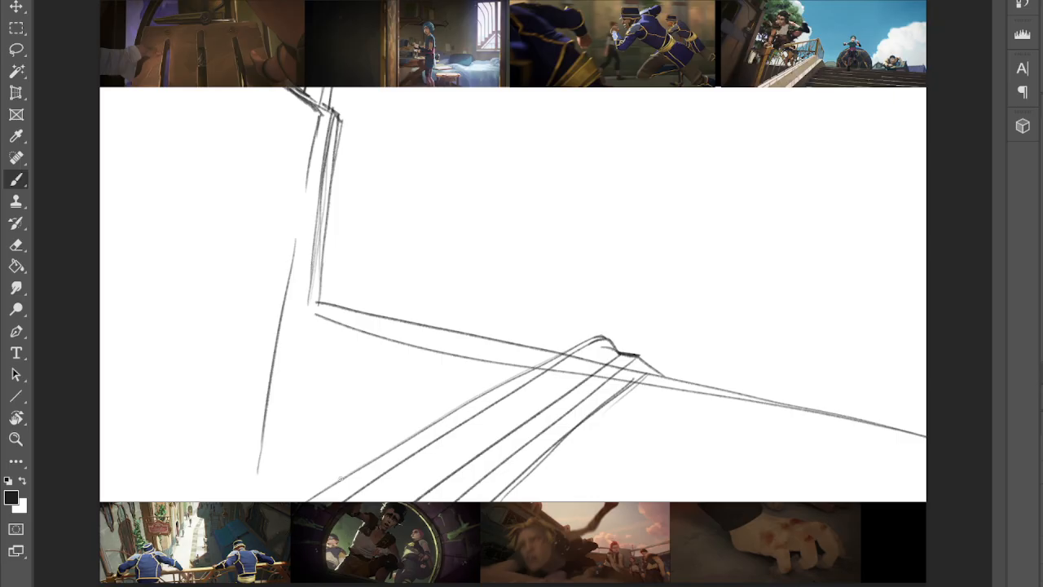
left_click_drag(311, 499, 356, 349)
left_click_drag(351, 365, 371, 285)
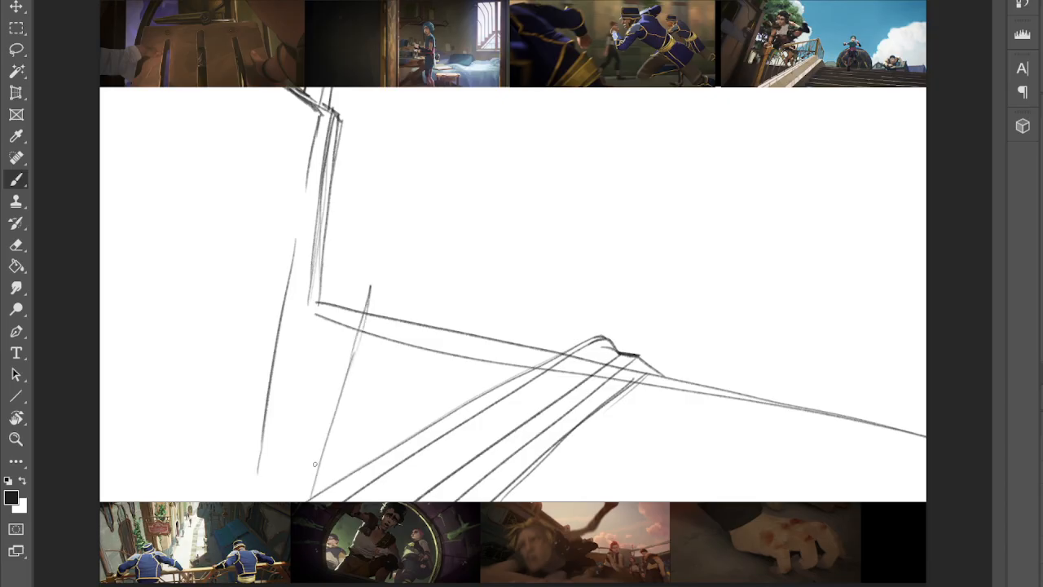
left_click_drag(352, 352, 303, 501)
- Outline the railing above the ramp with a far post, a double top rail, an angled corner and a back rail to the wall
mouse_move(602, 322)
left_mouse_down()
mouse_move(620, 265)
mouse_move(600, 324)
left_mouse_up()
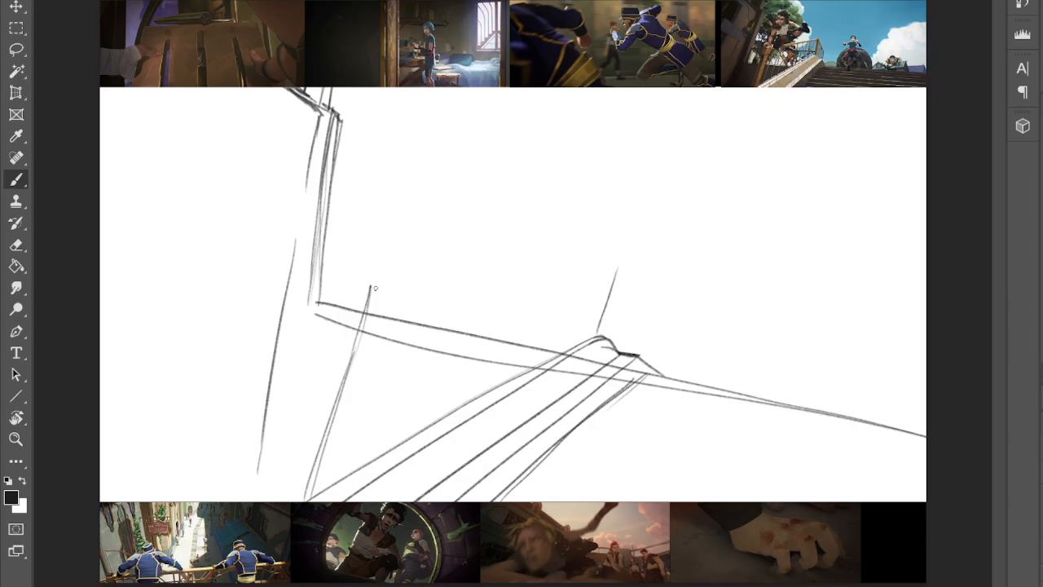
left_click_drag(376, 288, 618, 264)
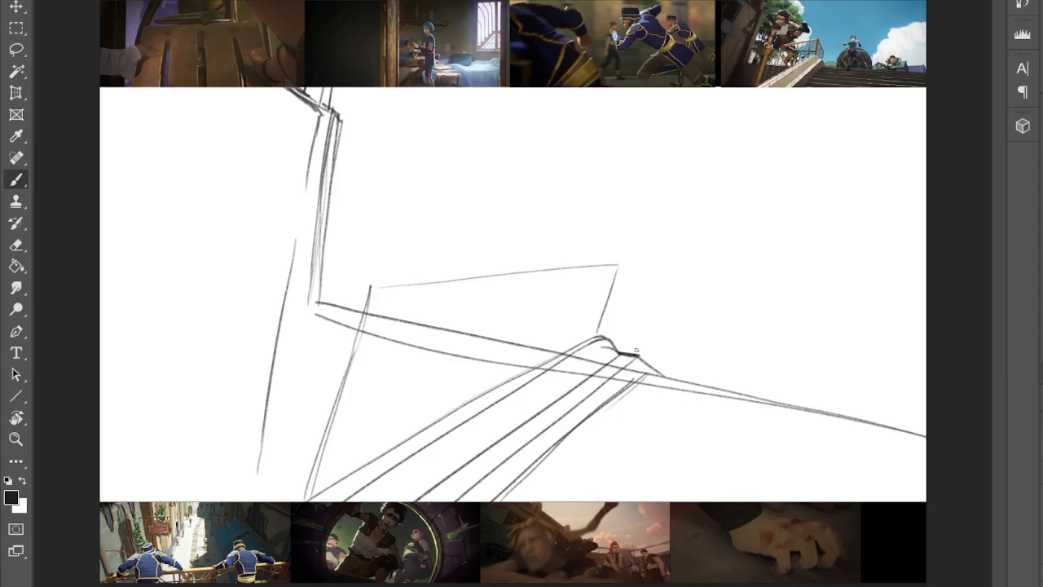
left_click_drag(639, 351, 649, 315)
mouse_move(620, 265)
left_mouse_down()
mouse_move(649, 316)
mouse_move(321, 254)
mouse_move(423, 268)
left_mouse_up()
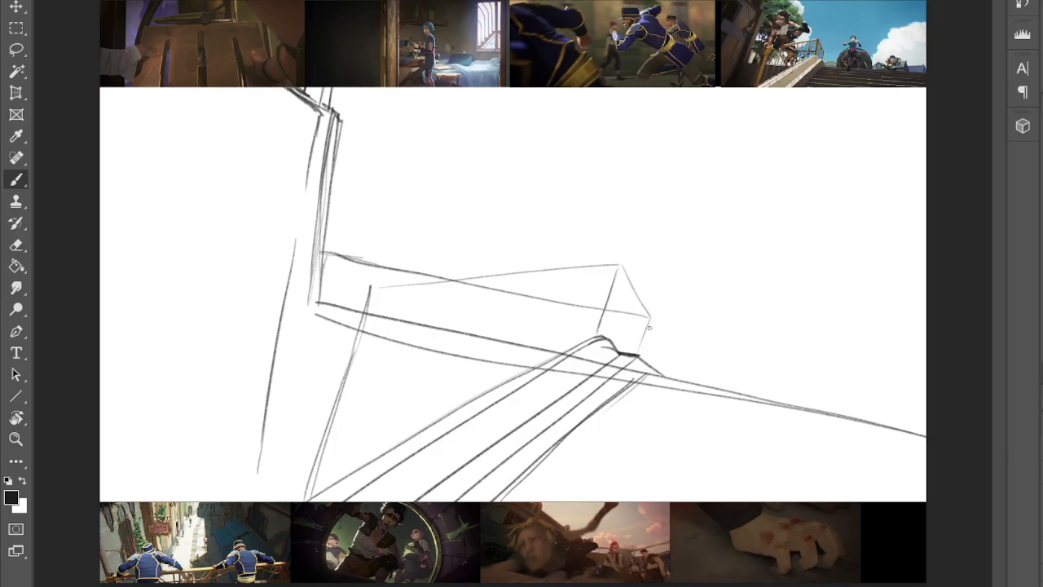
left_click_drag(652, 318, 640, 355)
mouse_move(619, 267)
left_mouse_down()
mouse_move(651, 317)
mouse_move(640, 354)
left_mouse_up()
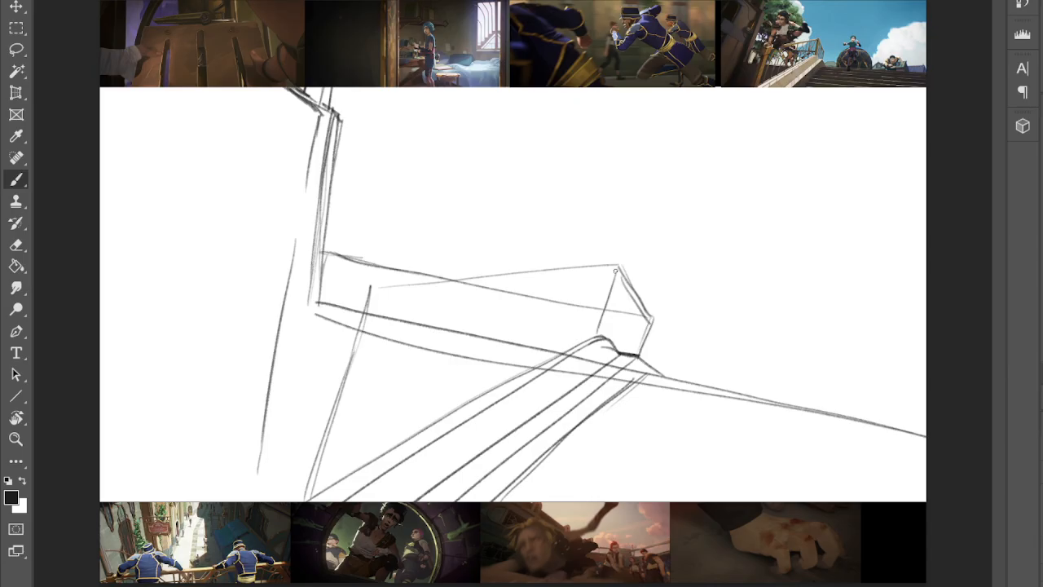
left_click_drag(619, 265, 598, 336)
left_click_drag(621, 269, 592, 342)
left_click_drag(618, 268, 359, 304)
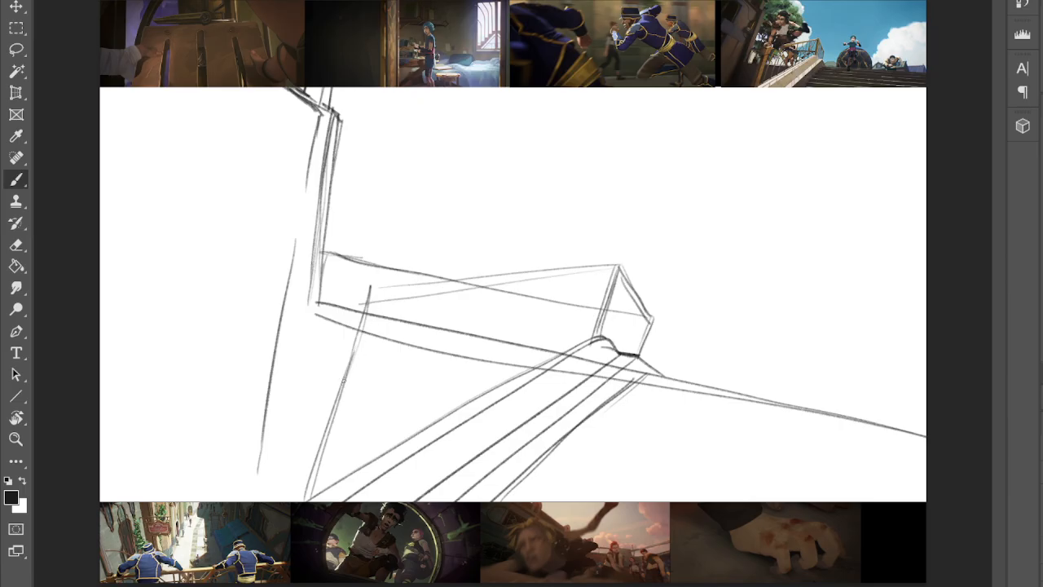
- Give the near railing post a small dark square end and thicken its shaft with long parallel strokes down to the canvas bottom
mouse_move(356, 283)
left_mouse_down()
mouse_move(375, 287)
mouse_move(346, 307)
mouse_move(368, 305)
mouse_move(358, 306)
mouse_move(375, 281)
mouse_move(357, 280)
mouse_move(347, 307)
mouse_move(369, 304)
mouse_move(386, 281)
mouse_move(285, 500)
left_mouse_up()
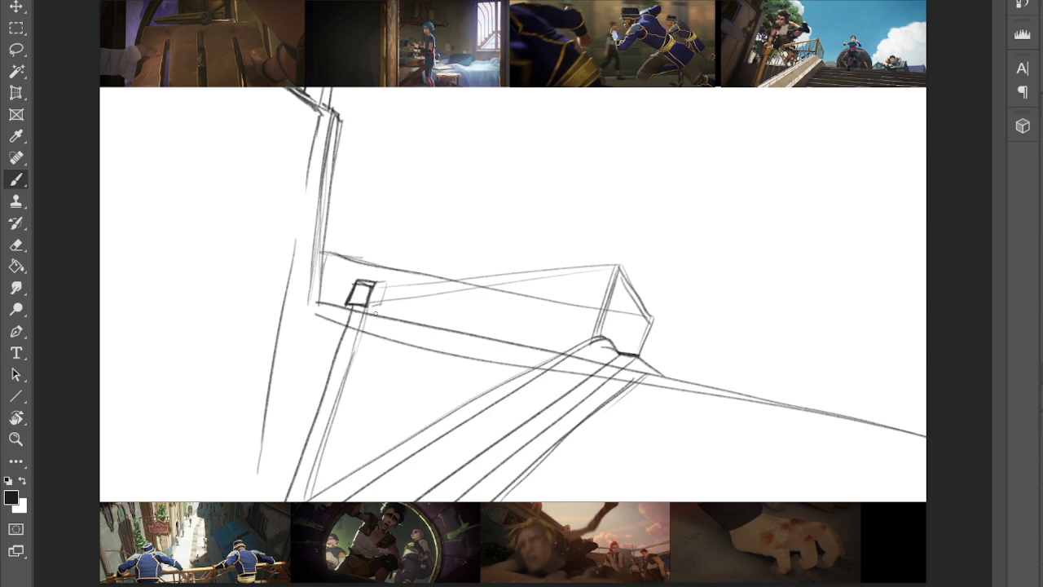
left_click_drag(364, 308, 307, 501)
left_click_drag(372, 316, 315, 494)
left_click_drag(355, 370, 321, 486)
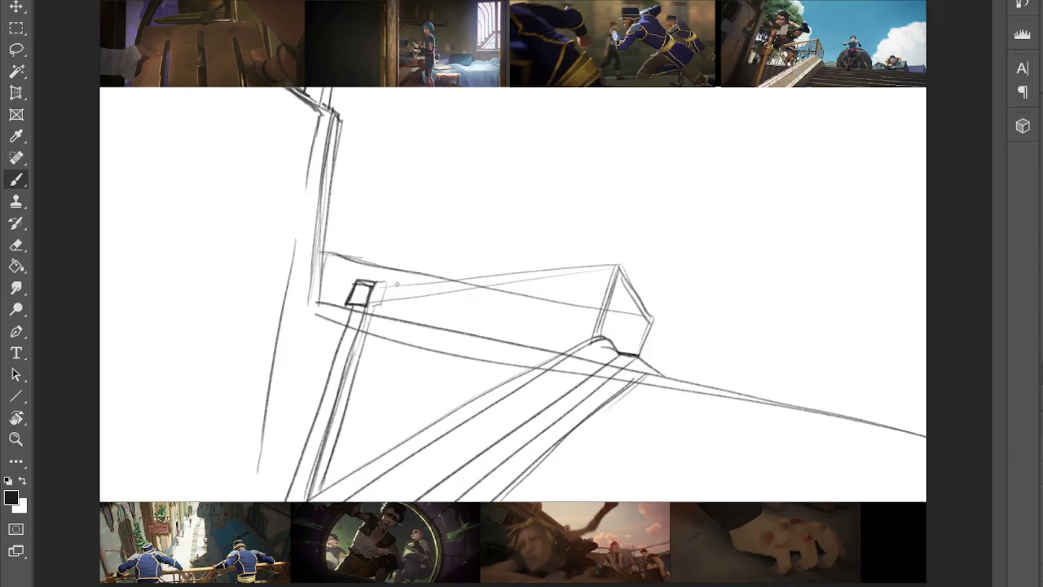
- Begin the vaulting figure with a hand gripping the near post, a straight supporting arm, the shoulder and the torso sides
mouse_move(374, 267)
left_mouse_down()
mouse_move(347, 284)
mouse_move(384, 277)
left_mouse_up()
mouse_move(374, 281)
left_mouse_down()
mouse_move(378, 298)
mouse_move(384, 282)
mouse_move(345, 283)
left_mouse_up()
left_click_drag(381, 271, 408, 202)
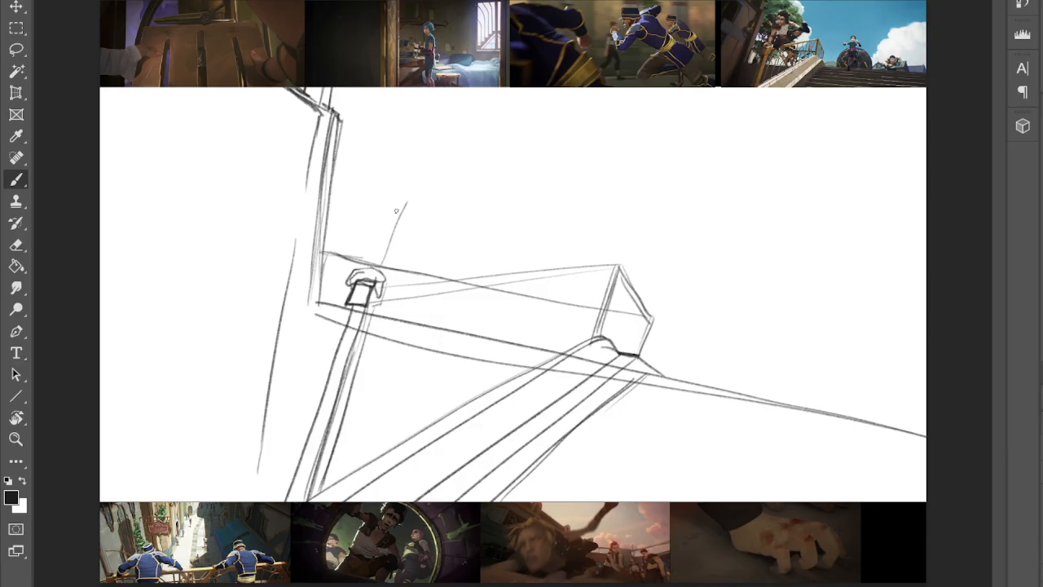
mouse_move(409, 198)
left_mouse_down()
mouse_move(419, 186)
mouse_move(428, 199)
mouse_move(418, 182)
left_mouse_up()
left_click_drag(416, 205, 417, 277)
mouse_move(463, 203)
left_mouse_down()
mouse_move(447, 263)
mouse_move(421, 266)
mouse_move(441, 287)
mouse_move(457, 281)
left_mouse_up()
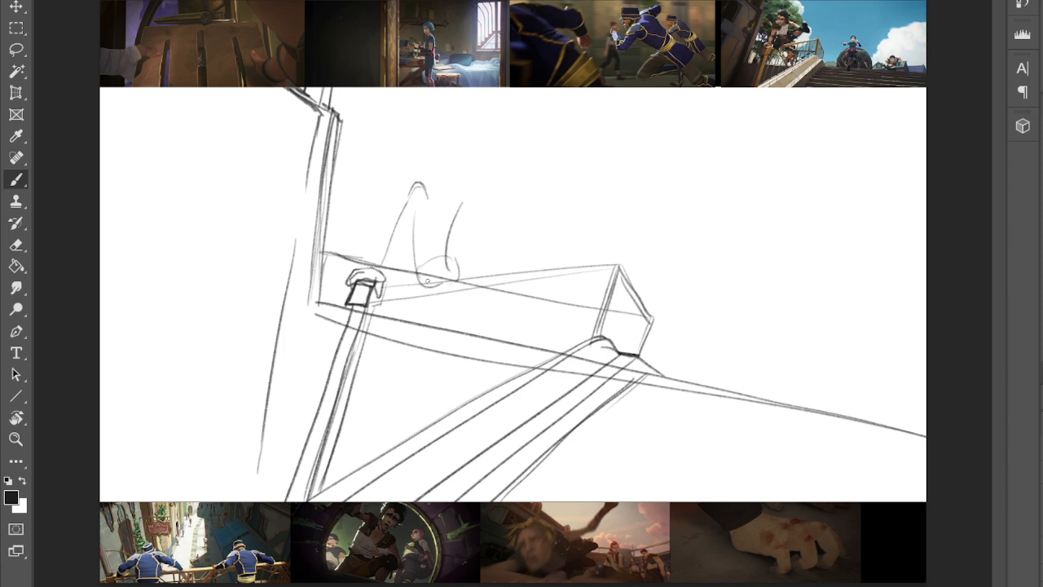
- Sketch the vaulting figure's legs, one stretched low along the rail and the other bent with its shoe sole raised
mouse_move(442, 281)
left_mouse_down()
mouse_move(404, 273)
mouse_move(406, 300)
mouse_move(444, 278)
mouse_move(403, 303)
mouse_move(466, 296)
mouse_move(491, 316)
mouse_move(474, 315)
left_mouse_up()
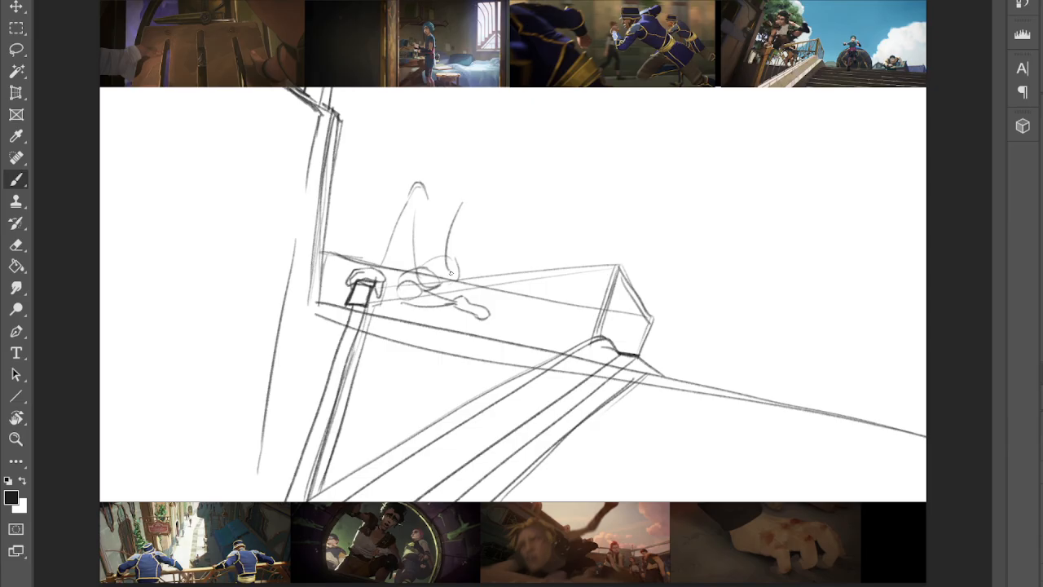
mouse_move(448, 259)
left_mouse_down()
mouse_move(471, 246)
mouse_move(456, 279)
mouse_move(451, 259)
mouse_move(473, 274)
mouse_move(480, 257)
mouse_move(468, 247)
mouse_move(483, 242)
mouse_move(453, 259)
mouse_move(471, 244)
mouse_move(496, 255)
mouse_move(477, 252)
mouse_move(503, 243)
mouse_move(483, 256)
mouse_move(513, 258)
mouse_move(520, 246)
mouse_move(506, 240)
mouse_move(532, 236)
mouse_move(517, 253)
mouse_move(554, 248)
mouse_move(532, 210)
mouse_move(525, 226)
mouse_move(528, 214)
mouse_move(548, 241)
left_mouse_up()
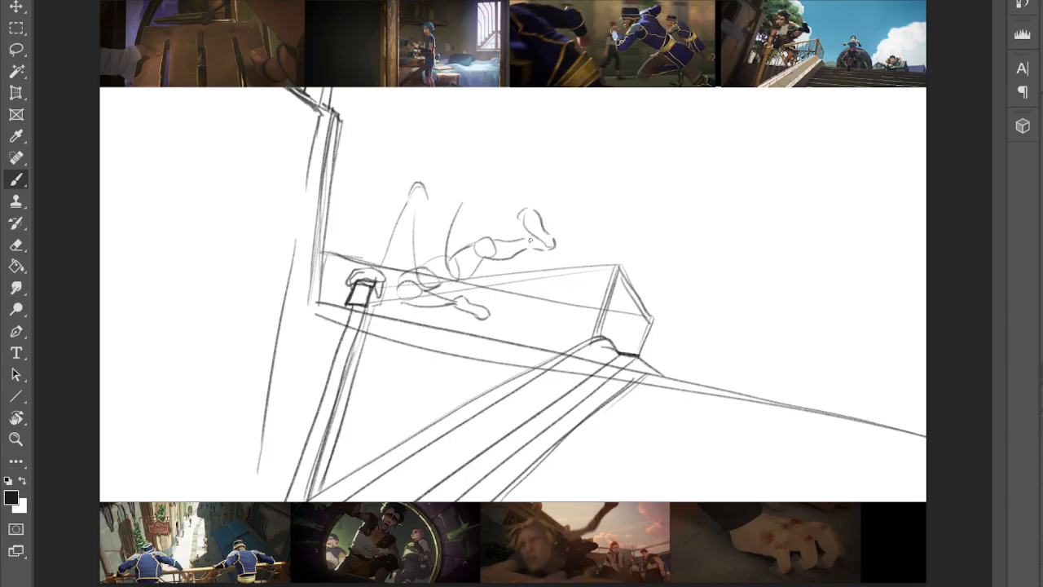
mouse_move(523, 208)
left_mouse_down()
mouse_move(522, 228)
mouse_move(540, 248)
mouse_move(483, 241)
left_mouse_up()
- Add the vaulting figure's torso centre line and outstretched arm, and draw the oval head with facial features and first hair tufts
mouse_move(418, 263)
left_mouse_down()
mouse_move(445, 258)
mouse_move(434, 237)
mouse_move(442, 203)
left_mouse_up()
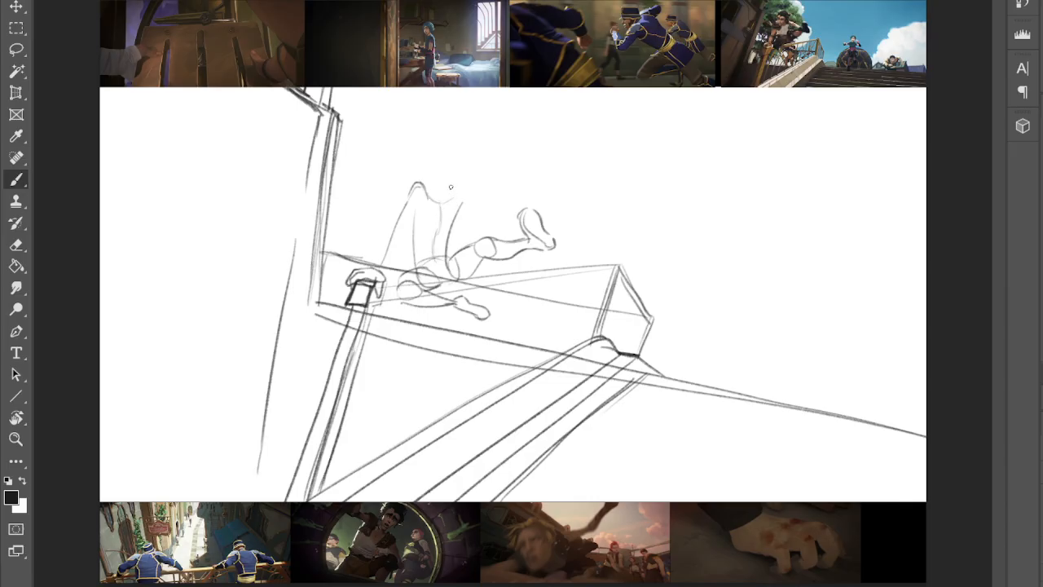
mouse_move(448, 199)
left_mouse_down()
mouse_move(463, 193)
mouse_move(466, 204)
mouse_move(479, 191)
mouse_move(504, 201)
left_mouse_up()
mouse_move(422, 204)
left_mouse_down()
mouse_move(420, 147)
mouse_move(453, 157)
left_mouse_up()
mouse_move(425, 205)
left_mouse_down()
mouse_move(452, 189)
mouse_move(458, 168)
mouse_move(417, 175)
mouse_move(422, 204)
mouse_move(434, 170)
mouse_move(445, 169)
mouse_move(437, 184)
left_mouse_up()
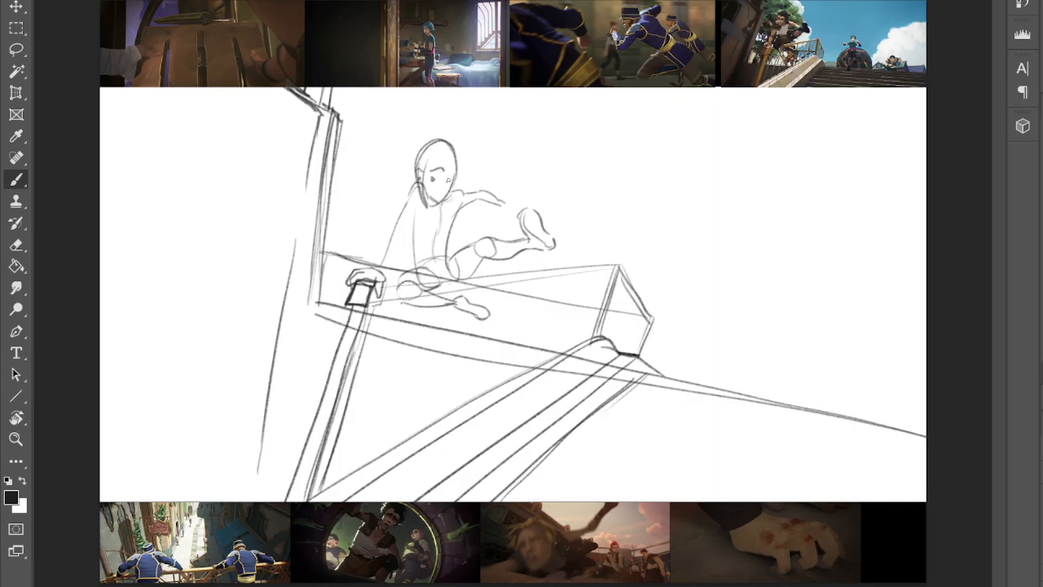
mouse_move(425, 195)
left_mouse_down()
mouse_move(435, 194)
mouse_move(423, 188)
left_mouse_up()
mouse_move(458, 149)
left_mouse_down()
mouse_move(471, 147)
mouse_move(474, 159)
mouse_move(462, 166)
mouse_move(446, 145)
mouse_move(411, 154)
left_mouse_up()
left_click_drag(412, 156, 417, 149)
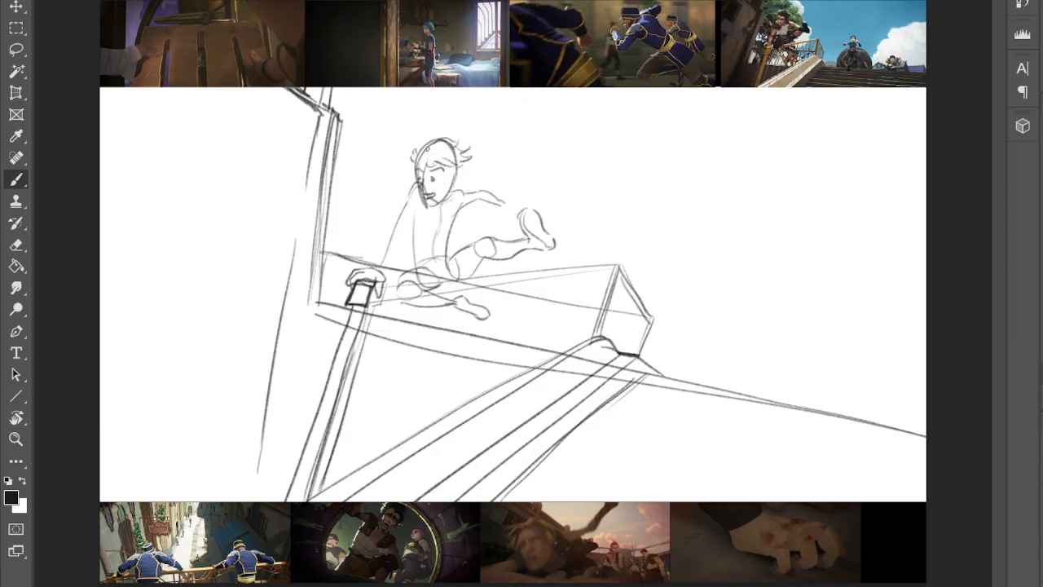
- Add spiky hair and a short sleeve to the vaulting figure, with small arrows pointing outward from both shoulders
mouse_move(459, 186)
left_mouse_down()
mouse_move(469, 165)
mouse_move(458, 187)
mouse_move(477, 169)
mouse_move(471, 162)
mouse_move(476, 169)
left_mouse_up()
mouse_move(416, 179)
left_mouse_down()
mouse_move(395, 202)
mouse_move(418, 209)
left_mouse_up()
left_click_drag(419, 145, 416, 158)
left_click_drag(401, 174, 381, 186)
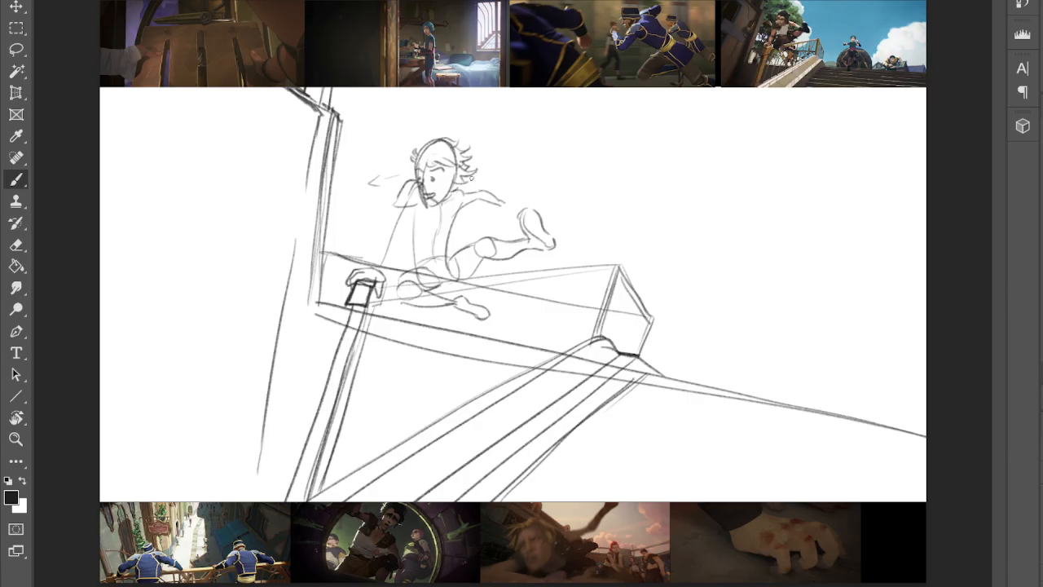
left_click_drag(481, 183, 523, 178)
mouse_move(455, 216)
left_mouse_down()
mouse_move(456, 248)
mouse_move(417, 262)
left_mouse_up()
left_click_drag(457, 151, 473, 148)
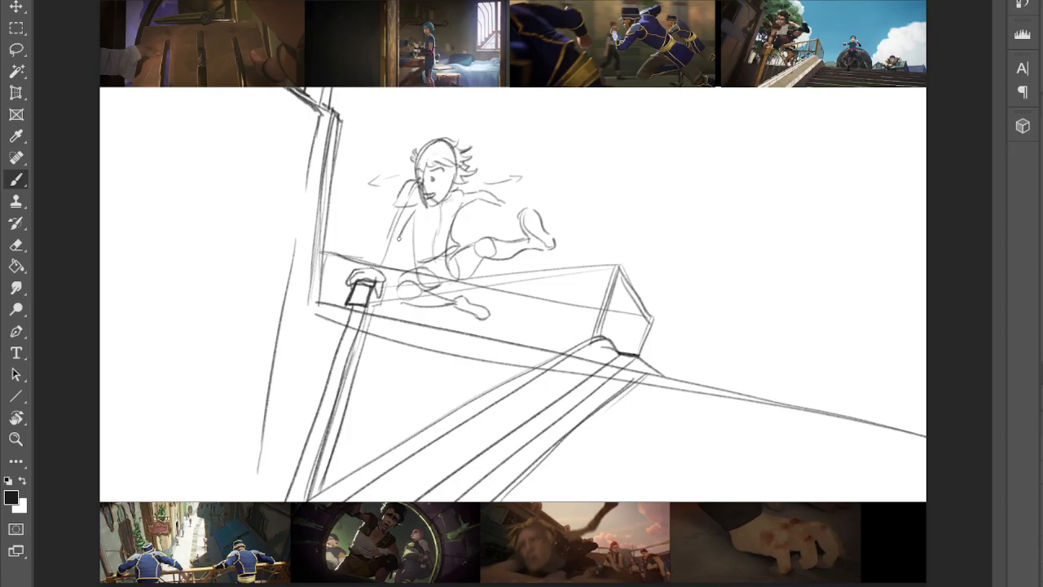
- Firm up the vaulting figure's supporting arm and waist, and draw the trouser cuffs around both knees
left_click_drag(378, 258, 394, 232)
left_click_drag(414, 224, 414, 263)
mouse_move(477, 244)
left_mouse_down()
mouse_move(489, 254)
mouse_move(482, 244)
mouse_move(492, 236)
left_mouse_up()
mouse_move(405, 285)
left_mouse_down()
mouse_move(417, 300)
mouse_move(410, 269)
mouse_move(428, 284)
mouse_move(462, 283)
left_mouse_up()
mouse_move(462, 245)
left_mouse_down()
mouse_move(472, 269)
mouse_move(474, 245)
mouse_move(436, 273)
mouse_move(447, 270)
mouse_move(422, 266)
left_mouse_up()
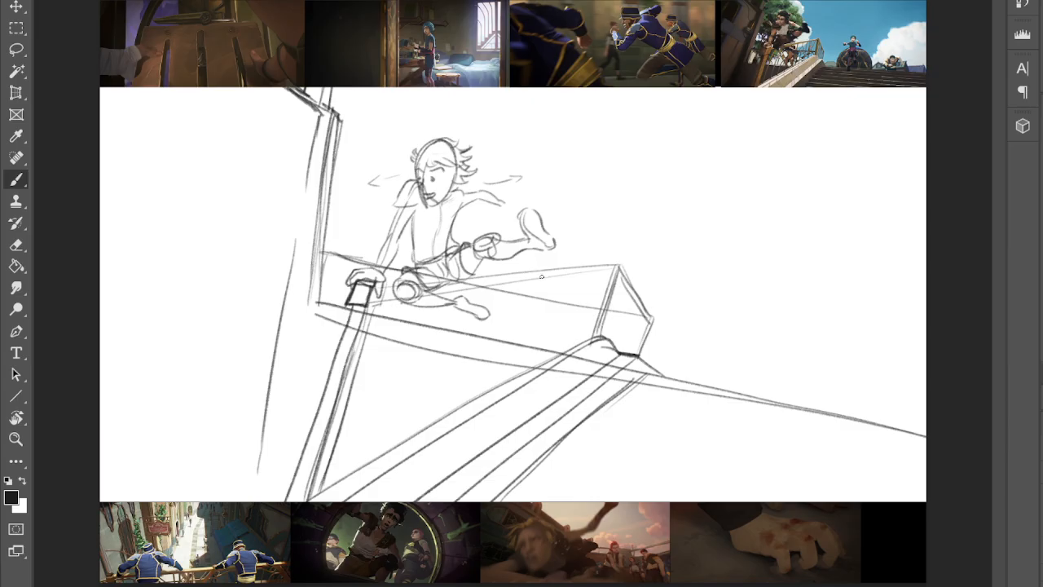
- Detail the vaulting figure's ankles, hatch the raised shoe sole, and add the spread fingers and the ear
mouse_move(437, 303)
left_mouse_down()
mouse_move(465, 309)
mouse_move(440, 304)
left_mouse_up()
left_click_drag(526, 249, 548, 249)
left_click_drag(532, 214, 548, 238)
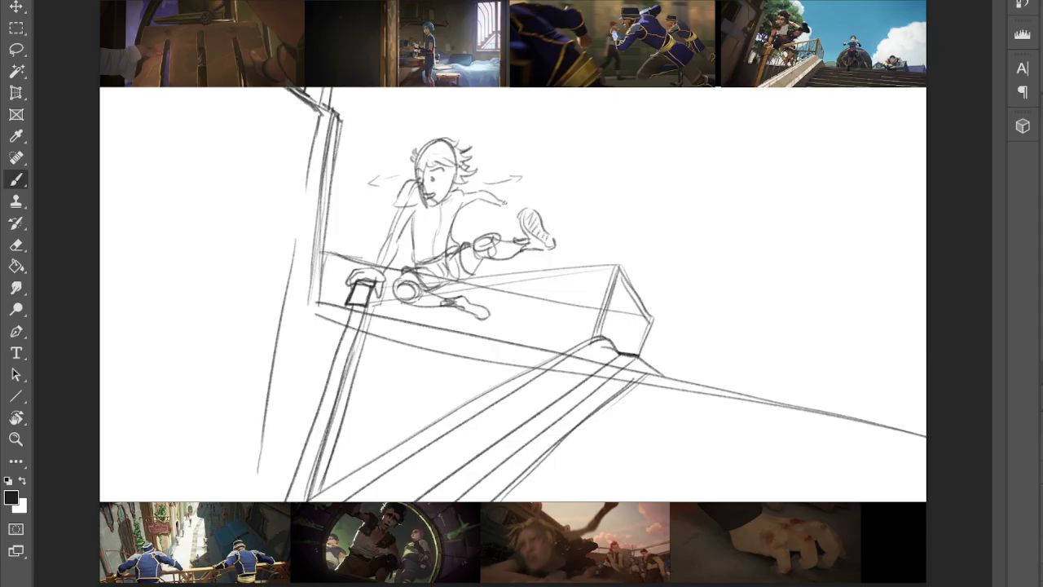
mouse_move(496, 204)
left_mouse_down()
mouse_move(518, 214)
mouse_move(513, 198)
mouse_move(524, 204)
left_mouse_up()
left_click_drag(639, 355, 637, 364)
left_click_drag(450, 176, 458, 190)
- Draw the stair steps as long sloping lines from the ramp across the lower canvas, with zigzag step ends along the ramp
left_click_drag(647, 380, 962, 458)
left_click_drag(617, 392, 961, 479)
left_click_drag(594, 405, 927, 499)
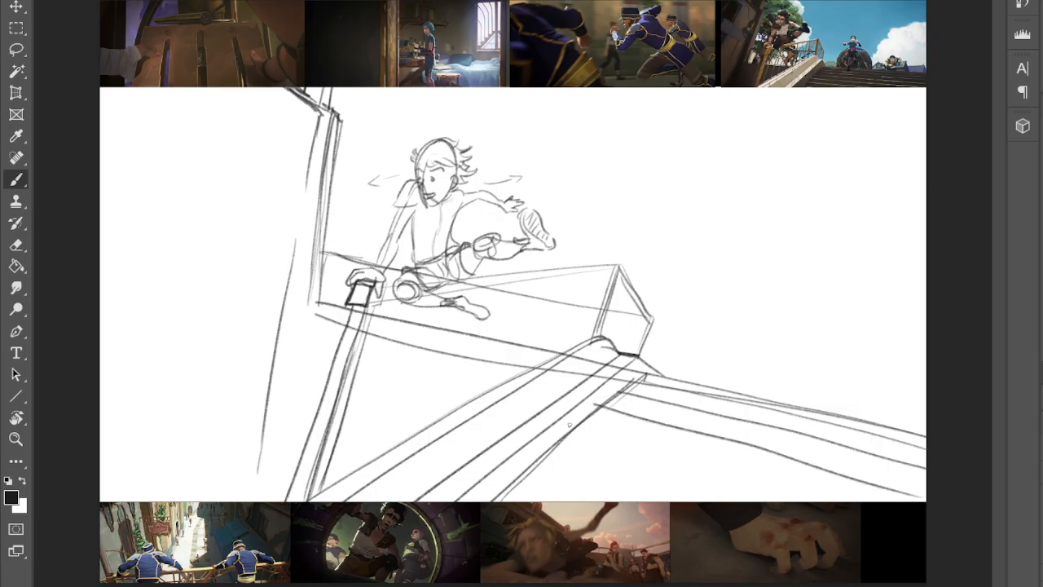
left_click_drag(573, 423, 797, 502)
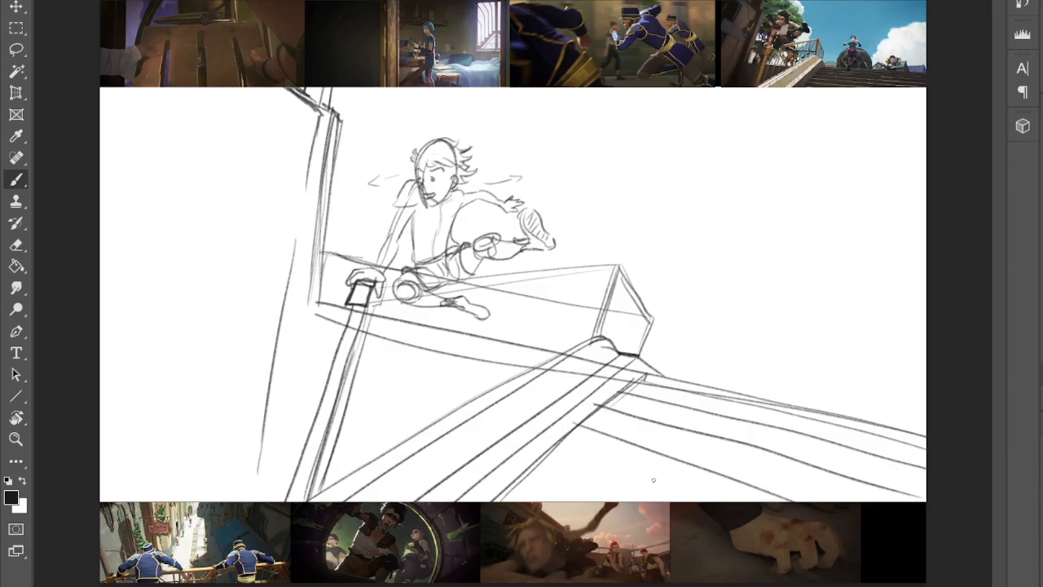
left_click_drag(573, 424, 857, 505)
left_click_drag(550, 444, 730, 502)
mouse_move(516, 470)
left_mouse_down()
mouse_move(751, 541)
mouse_move(613, 500)
mouse_move(676, 516)
left_mouse_up()
left_click_drag(512, 468, 622, 502)
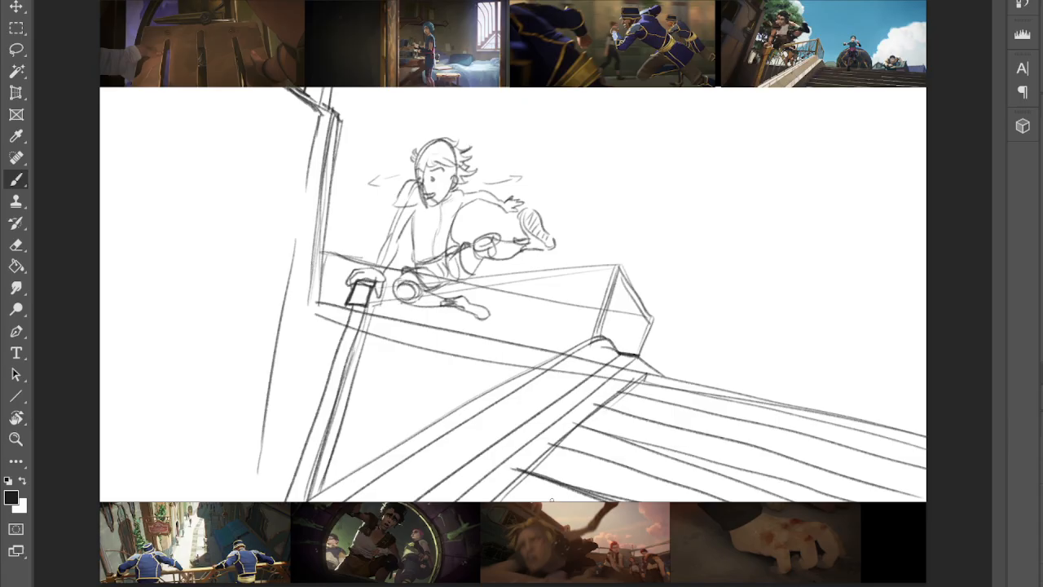
mouse_move(636, 379)
left_mouse_down()
mouse_move(501, 504)
mouse_move(486, 495)
left_mouse_up()
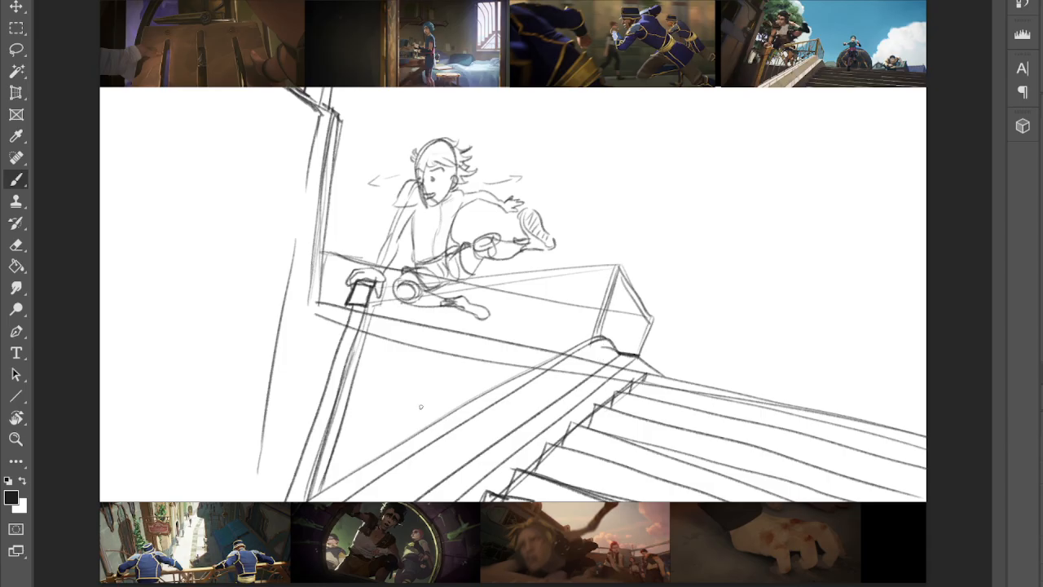
- Fill the railing with thin slanted vertical bars from the near post around the far corner and along the back rail
left_click_drag(406, 308, 379, 455)
left_click_drag(463, 285, 424, 440)
left_click_drag(473, 281, 437, 415)
left_click_drag(511, 279, 477, 398)
mouse_move(525, 275)
left_mouse_down()
mouse_move(498, 375)
mouse_move(510, 381)
mouse_move(525, 361)
left_mouse_up()
mouse_move(570, 273)
left_mouse_down()
mouse_move(538, 363)
mouse_move(553, 353)
left_mouse_up()
mouse_move(594, 264)
left_mouse_down()
mouse_move(564, 351)
mouse_move(574, 350)
left_mouse_up()
mouse_move(608, 272)
left_mouse_down()
mouse_move(581, 347)
mouse_move(604, 337)
left_mouse_up()
left_click_drag(626, 286, 609, 339)
mouse_move(634, 290)
left_mouse_down()
mouse_move(615, 342)
mouse_move(626, 353)
left_mouse_up()
mouse_move(646, 313)
left_mouse_down()
mouse_move(637, 357)
mouse_move(569, 311)
mouse_move(326, 257)
mouse_move(341, 301)
left_mouse_up()
left_click_drag(349, 282, 348, 299)
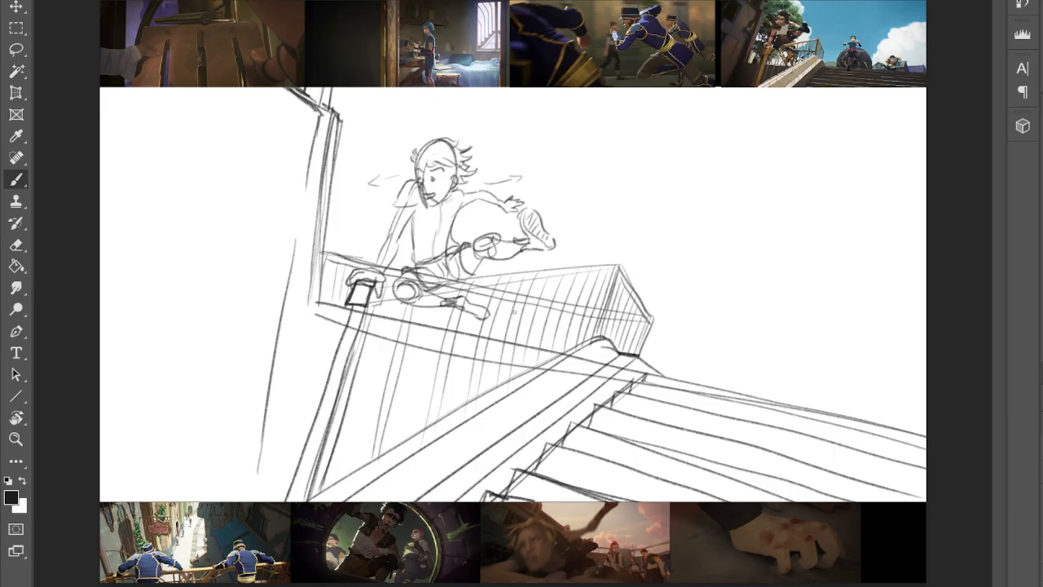
- Add extra short bars in the remaining gaps of the railing, beneath the figure and beside the wall
left_click_drag(564, 319, 559, 351)
left_click_drag(449, 287, 443, 323)
mouse_move(437, 290)
left_mouse_down()
mouse_move(431, 321)
mouse_move(418, 323)
left_mouse_up()
mouse_move(399, 295)
left_mouse_down()
mouse_move(394, 318)
mouse_move(384, 316)
left_mouse_up()
left_click_drag(339, 264, 330, 294)
- Draw two long curved bands across the building wall at the left, with short slanted plank lines above the upper band
left_click_drag(292, 253, 100, 165)
left_click_drag(303, 197, 86, 95)
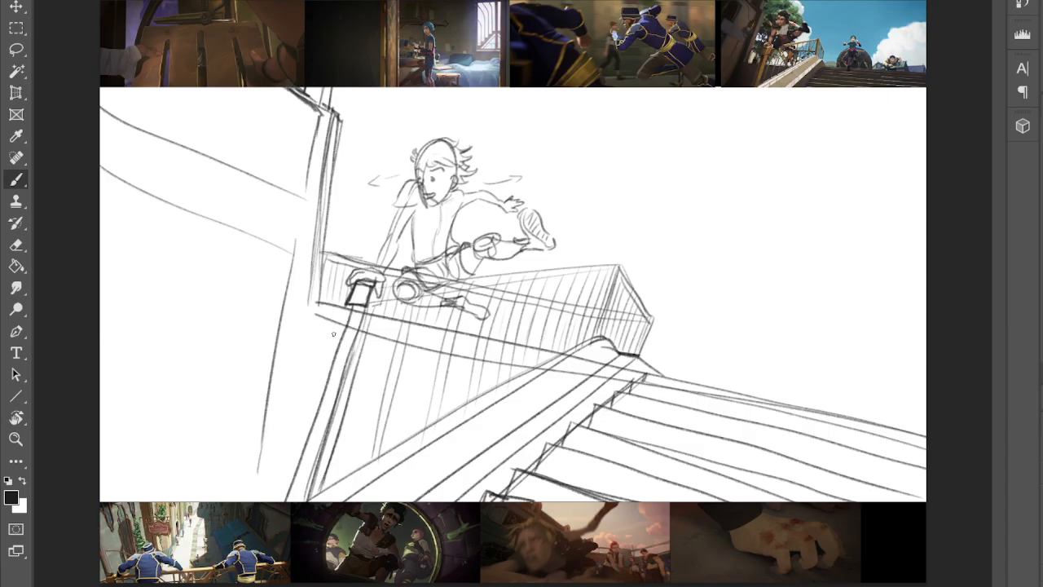
left_click_drag(208, 92, 187, 158)
left_click_drag(165, 88, 149, 140)
left_click_drag(219, 85, 196, 146)
left_click_drag(139, 88, 117, 116)
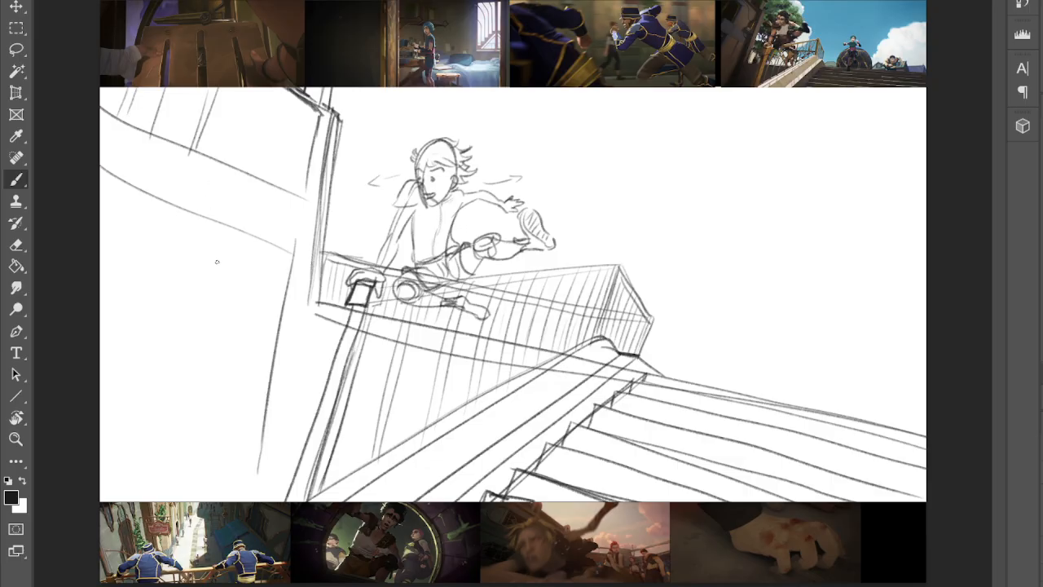
- Sketch slanted beams below the building's lower band and a wavy bracket outline beside the wall edge
left_click_drag(175, 206, 101, 396)
mouse_move(103, 187)
left_mouse_down()
mouse_move(156, 217)
mouse_move(99, 374)
left_mouse_up()
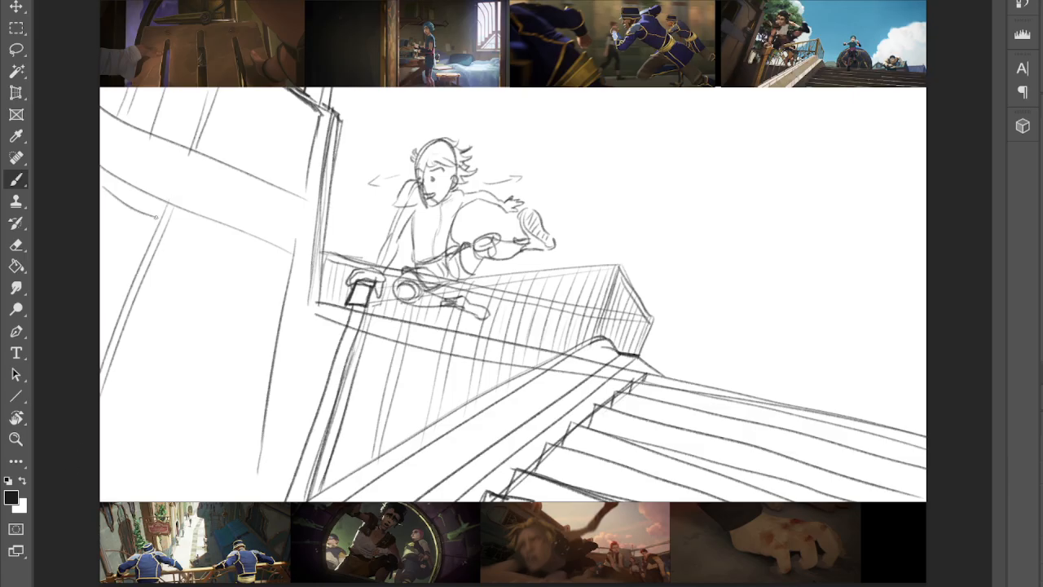
left_click_drag(256, 248, 195, 471)
left_click_drag(292, 179, 289, 194)
mouse_move(291, 179)
left_mouse_down()
mouse_move(286, 184)
mouse_move(322, 151)
mouse_move(315, 145)
mouse_move(307, 170)
mouse_move(263, 88)
left_mouse_up()
mouse_move(286, 197)
left_mouse_down()
mouse_move(282, 213)
mouse_move(301, 236)
left_mouse_up()
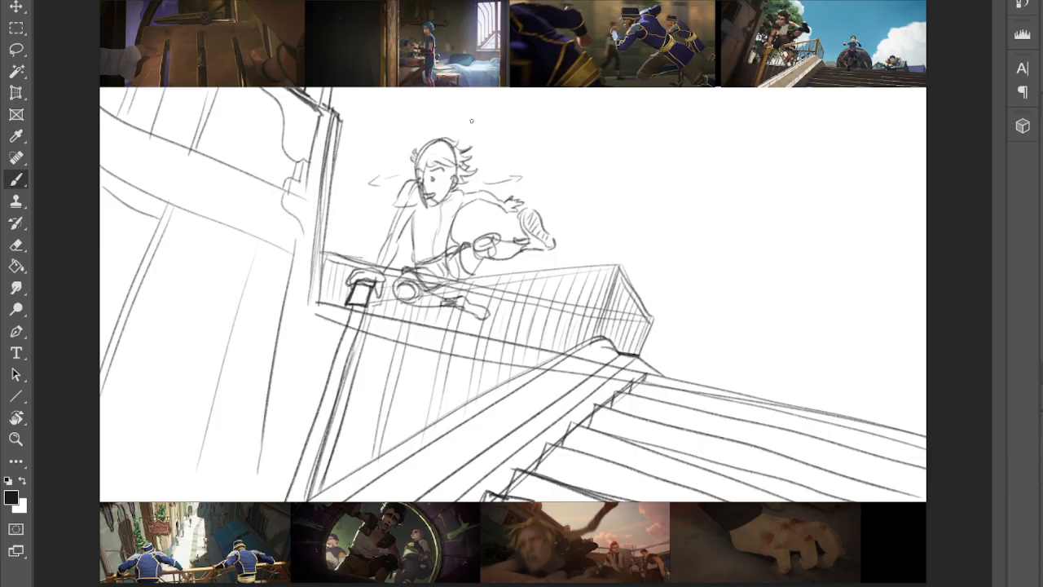
- Sketch leafy plant strokes between the wall and the vaulting figure, and scalloped foliage outlines behind the figure
mouse_move(481, 90)
left_mouse_down()
mouse_move(510, 128)
mouse_move(511, 194)
left_mouse_up()
left_click_drag(360, 154, 359, 184)
mouse_move(371, 185)
left_mouse_down()
mouse_move(394, 171)
mouse_move(365, 203)
mouse_move(368, 185)
mouse_move(344, 173)
mouse_move(349, 206)
left_mouse_up()
mouse_move(344, 155)
left_mouse_down()
mouse_move(334, 178)
mouse_move(368, 197)
left_mouse_up()
mouse_move(369, 199)
left_mouse_down()
mouse_move(346, 240)
mouse_move(336, 224)
left_mouse_up()
mouse_move(332, 246)
left_mouse_down()
mouse_move(335, 217)
mouse_move(360, 176)
mouse_move(353, 161)
mouse_move(350, 171)
mouse_move(400, 204)
left_mouse_up()
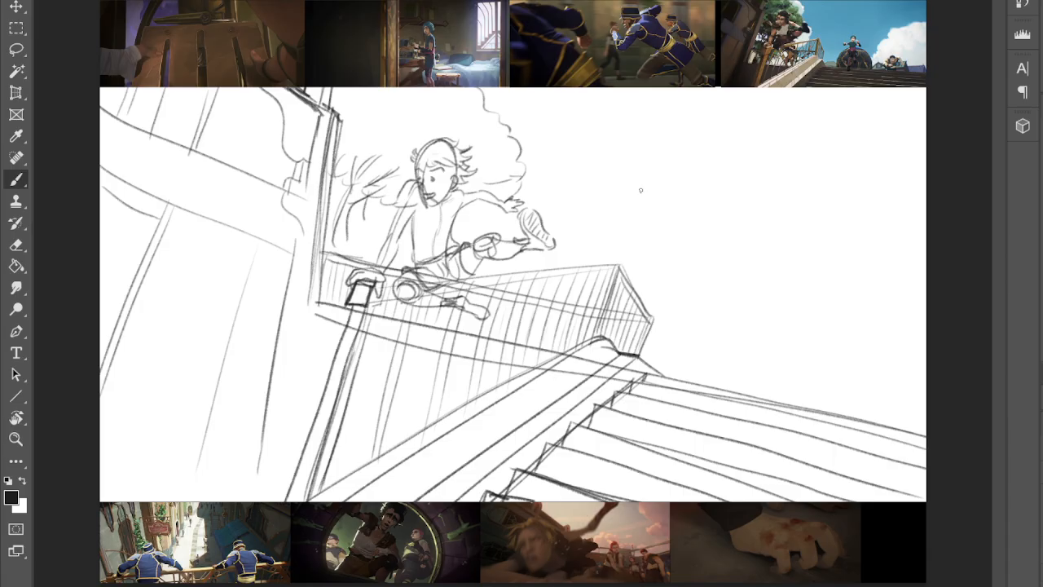
mouse_move(542, 90)
left_mouse_down()
mouse_move(551, 101)
mouse_move(538, 152)
mouse_move(577, 173)
mouse_move(572, 234)
mouse_move(555, 246)
left_mouse_up()
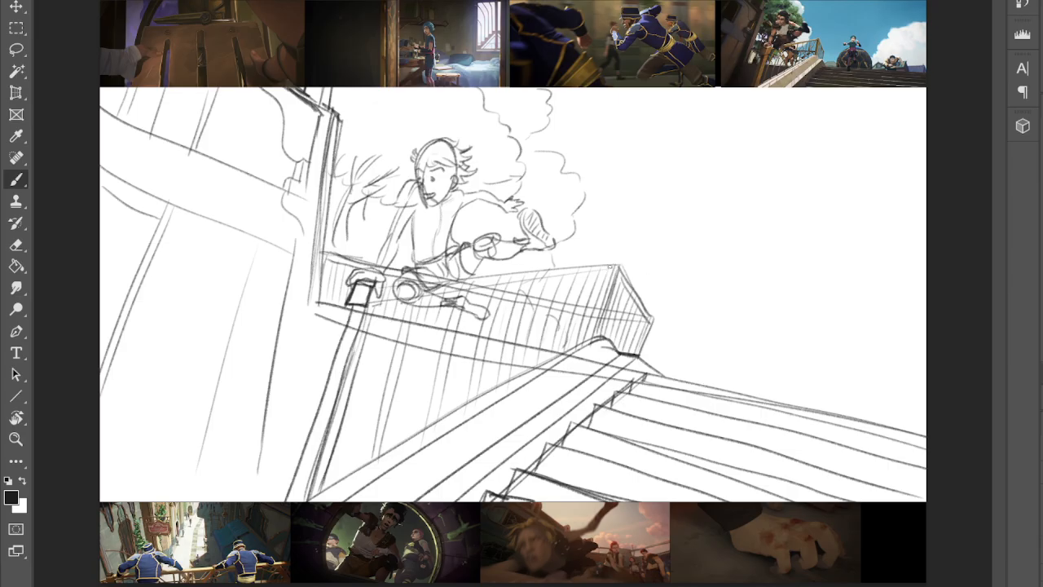
- Sketch a small running figure at the top of the stairs with an oval head, torso, raised fists and two legs
left_click_drag(746, 266, 765, 253)
mouse_move(745, 281)
left_mouse_down()
mouse_move(744, 309)
mouse_move(764, 318)
mouse_move(742, 316)
mouse_move(765, 294)
mouse_move(743, 352)
left_mouse_up()
left_click_drag(755, 317, 752, 371)
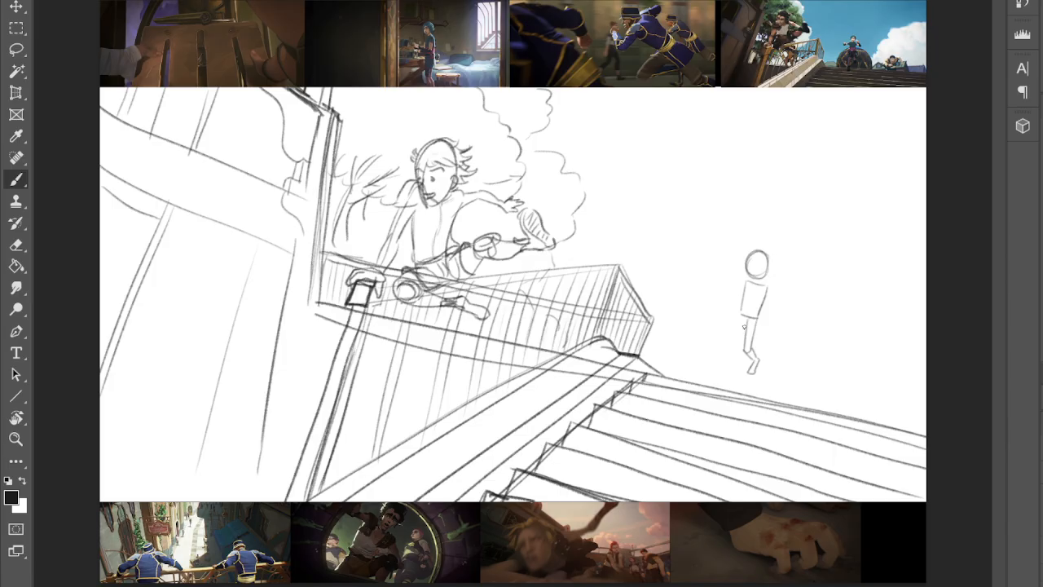
mouse_move(742, 321)
left_mouse_down()
mouse_move(726, 381)
mouse_move(738, 348)
mouse_move(728, 379)
left_mouse_up()
mouse_move(745, 283)
left_mouse_down()
mouse_move(729, 290)
mouse_move(728, 279)
mouse_move(774, 303)
mouse_move(775, 278)
mouse_move(778, 289)
mouse_move(760, 285)
left_mouse_up()
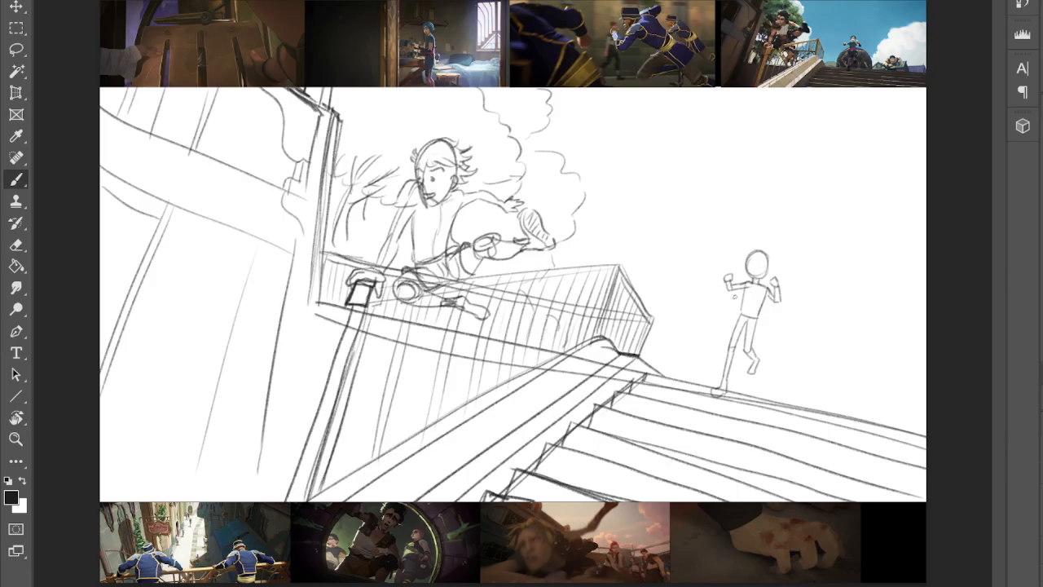
- Add the shirt hem, shorts, facial features and hair to the small running figure
mouse_move(742, 287)
left_mouse_down()
mouse_move(742, 301)
mouse_move(764, 309)
mouse_move(766, 298)
mouse_move(731, 335)
mouse_move(742, 337)
left_mouse_up()
mouse_move(742, 337)
left_mouse_down()
mouse_move(747, 326)
mouse_move(752, 341)
left_mouse_up()
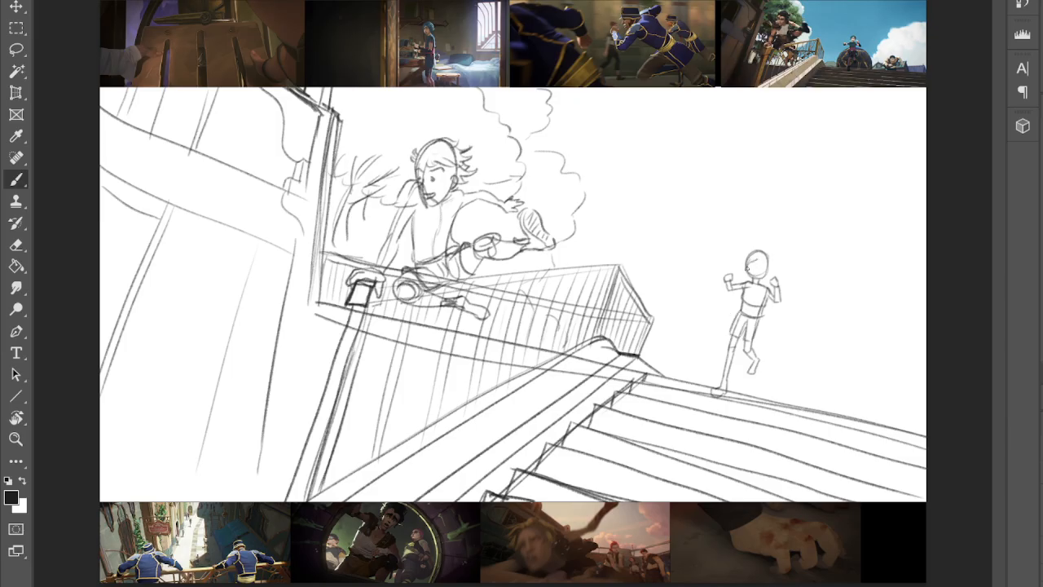
mouse_move(766, 251)
left_mouse_down()
mouse_move(774, 266)
mouse_move(769, 278)
mouse_move(755, 262)
mouse_move(763, 271)
left_mouse_up()
- Outline a large dome shape behind the small running figure and a low angular shape beside the railing's corner
left_click_drag(731, 301, 670, 367)
mouse_move(764, 305)
left_mouse_down()
mouse_move(815, 377)
mouse_move(815, 407)
left_mouse_up()
left_click_drag(647, 357, 673, 340)
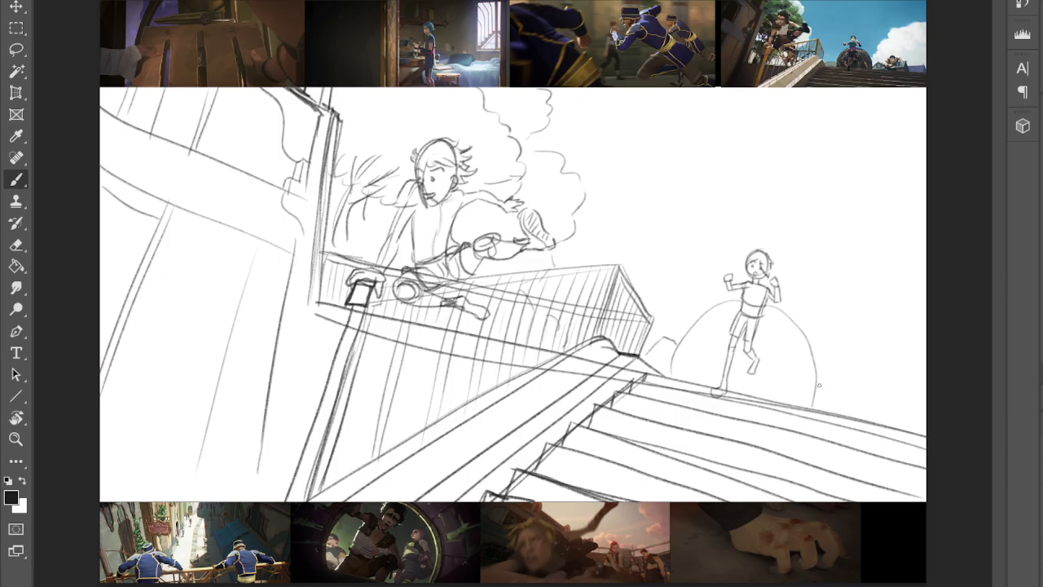
- Sketch a small crouching figure with a round head, face, arms and torso beyond the far end of the stairs
mouse_move(817, 384)
left_mouse_down()
mouse_move(842, 375)
mouse_move(860, 402)
mouse_move(921, 402)
left_mouse_up()
mouse_move(865, 382)
left_mouse_down()
mouse_move(885, 383)
mouse_move(867, 377)
mouse_move(844, 391)
mouse_move(846, 408)
mouse_move(876, 416)
left_mouse_up()
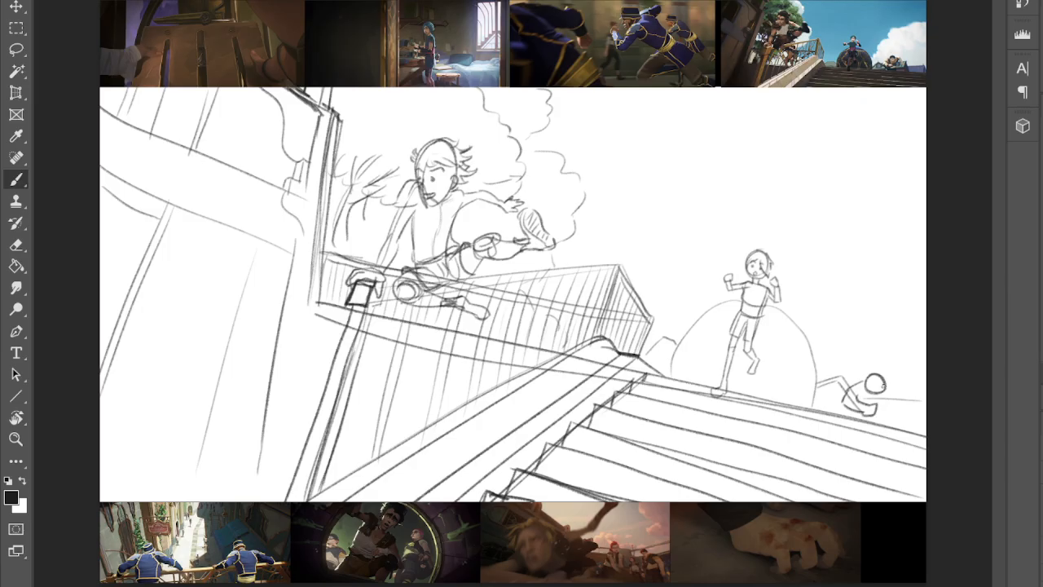
mouse_move(885, 379)
left_mouse_down()
mouse_move(903, 402)
mouse_move(891, 400)
mouse_move(883, 419)
mouse_move(857, 420)
left_mouse_up()
mouse_move(868, 379)
left_mouse_down()
mouse_move(880, 388)
mouse_move(886, 373)
mouse_move(875, 373)
mouse_move(895, 388)
mouse_move(856, 385)
mouse_move(886, 403)
mouse_move(886, 417)
left_mouse_up()
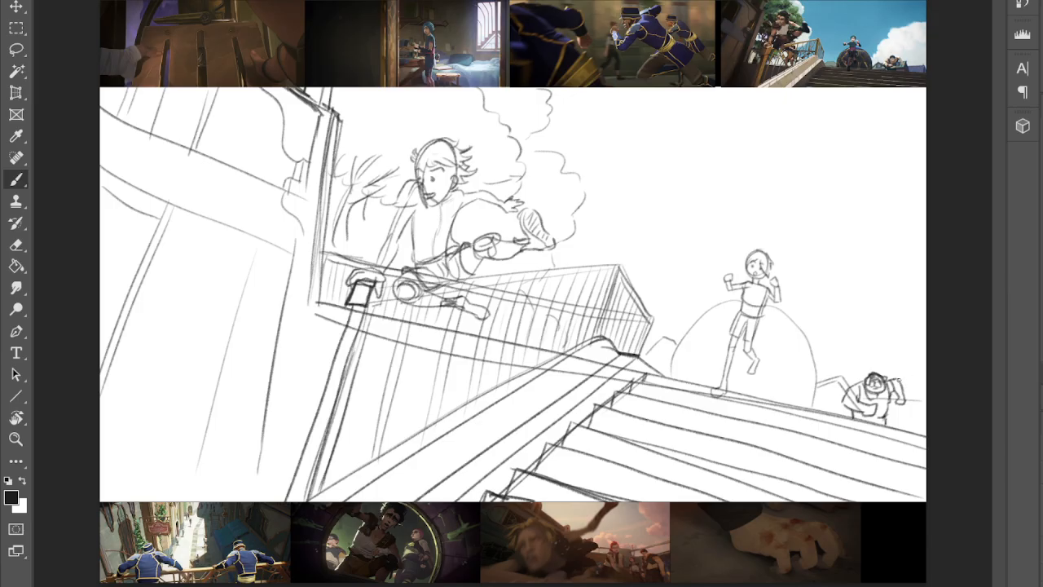
mouse_move(898, 389)
left_mouse_down()
mouse_move(917, 388)
mouse_move(905, 416)
mouse_move(888, 413)
mouse_move(898, 428)
left_mouse_up()
key("ctrl+z")
- Complete the background outlines with an angular shape beside the crouching figure, scalloped clouds and small birds in the sky
left_click_drag(921, 388, 923, 414)
left_click_drag(923, 414, 919, 436)
mouse_move(929, 209)
left_mouse_down()
mouse_move(859, 259)
mouse_move(851, 314)
mouse_move(789, 317)
left_mouse_up()
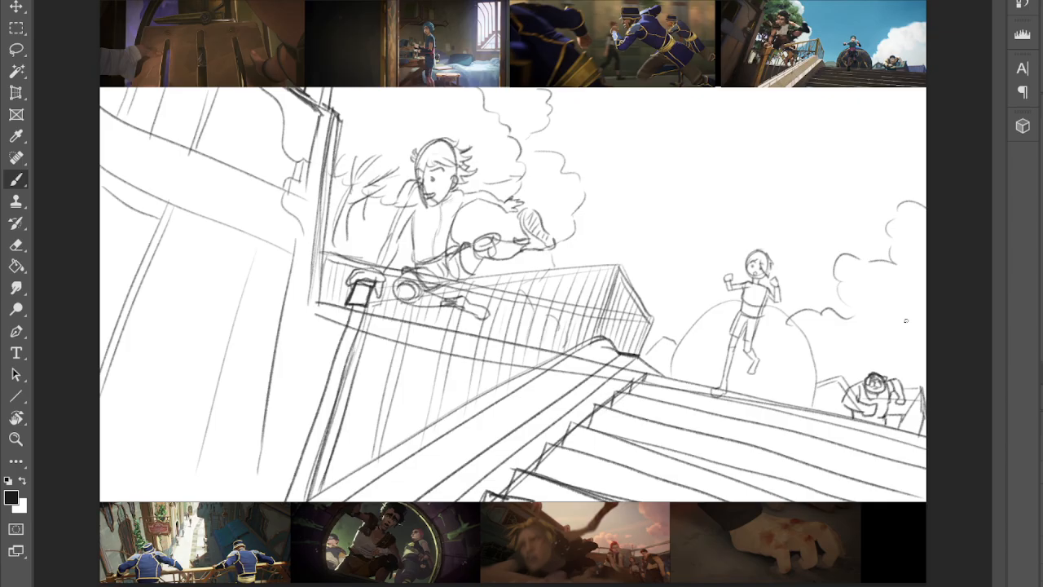
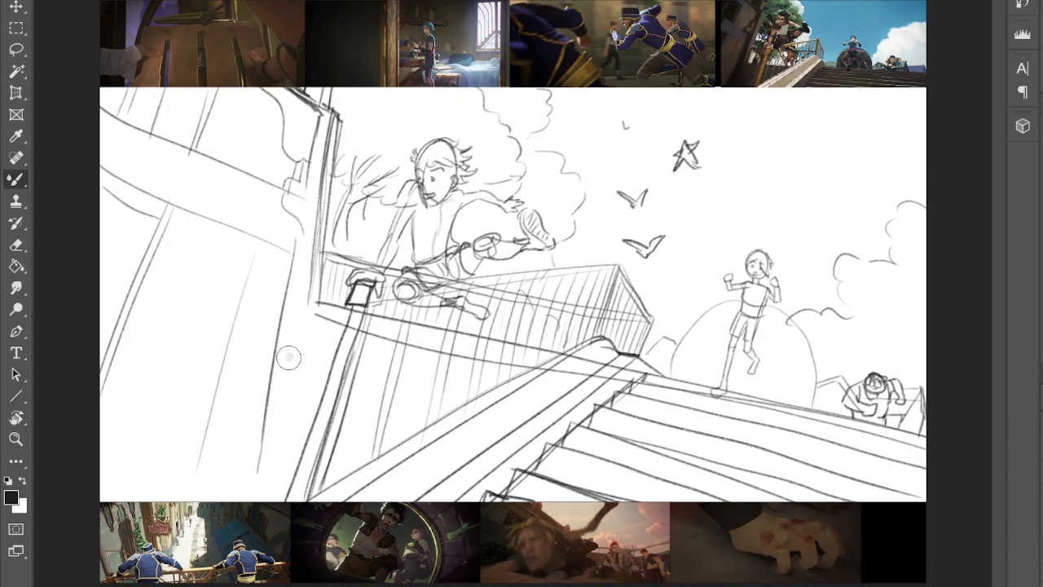
- Cover the whole scene beneath the line drawing with a flat mid grey base tone
key("i")
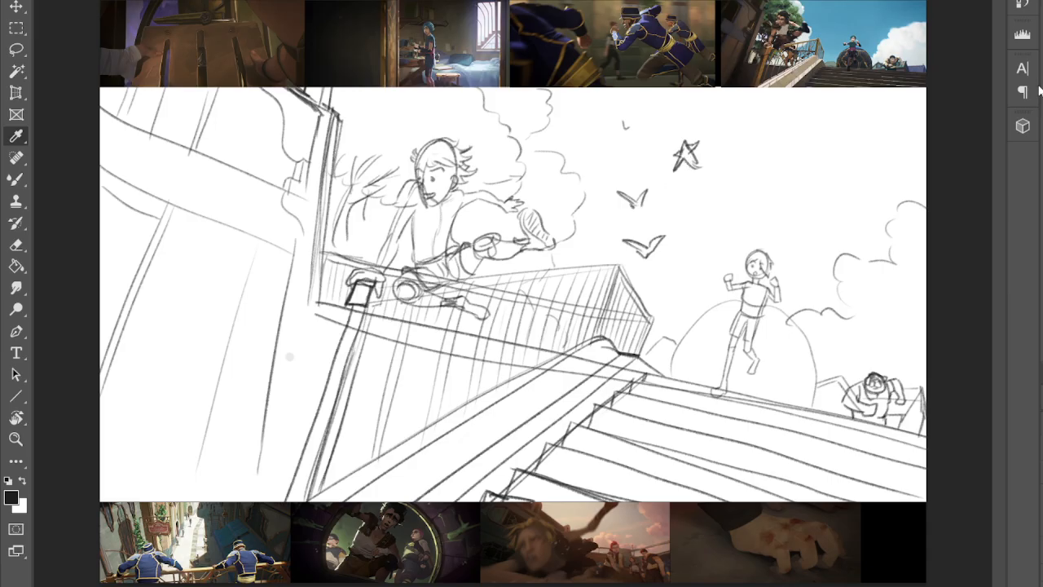
key("b")
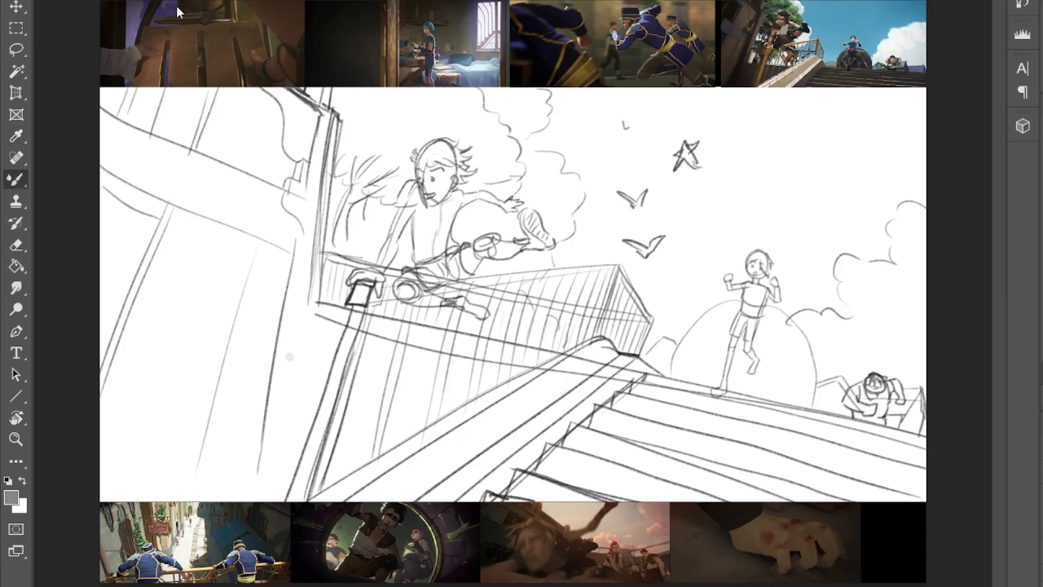
mouse_move(661, 159)
left_mouse_down()
mouse_move(302, 182)
mouse_move(236, 127)
mouse_move(122, 110)
mouse_move(971, 116)
mouse_move(130, 188)
mouse_move(60, 228)
mouse_move(937, 268)
mouse_move(973, 303)
mouse_move(106, 350)
mouse_move(139, 383)
mouse_move(407, 465)
mouse_move(872, 514)
mouse_move(717, 525)
left_mouse_up()
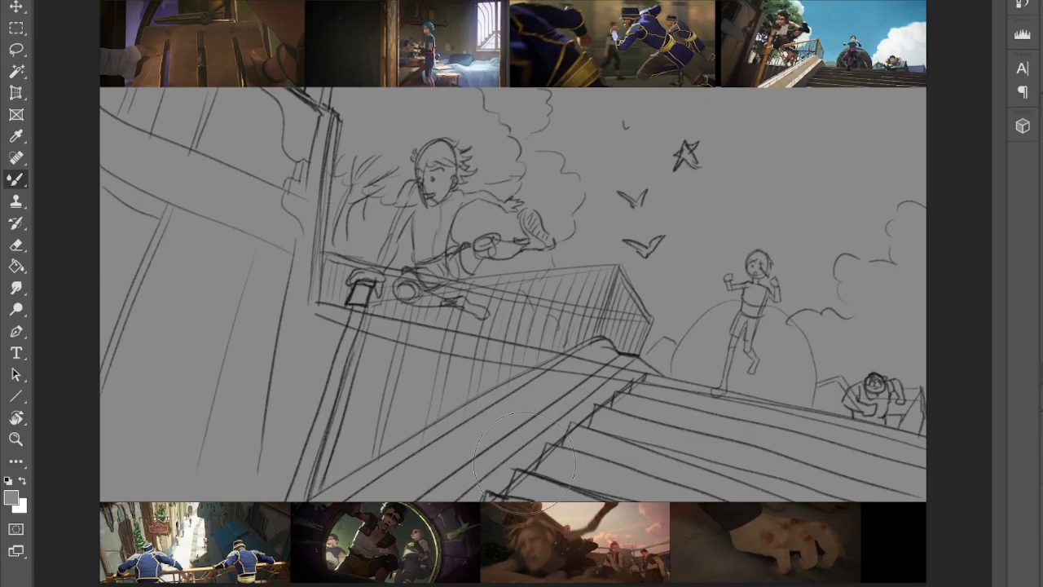
- Paint the sloping stair border, the railing post and the railing's upper edge in light grey
key("i")
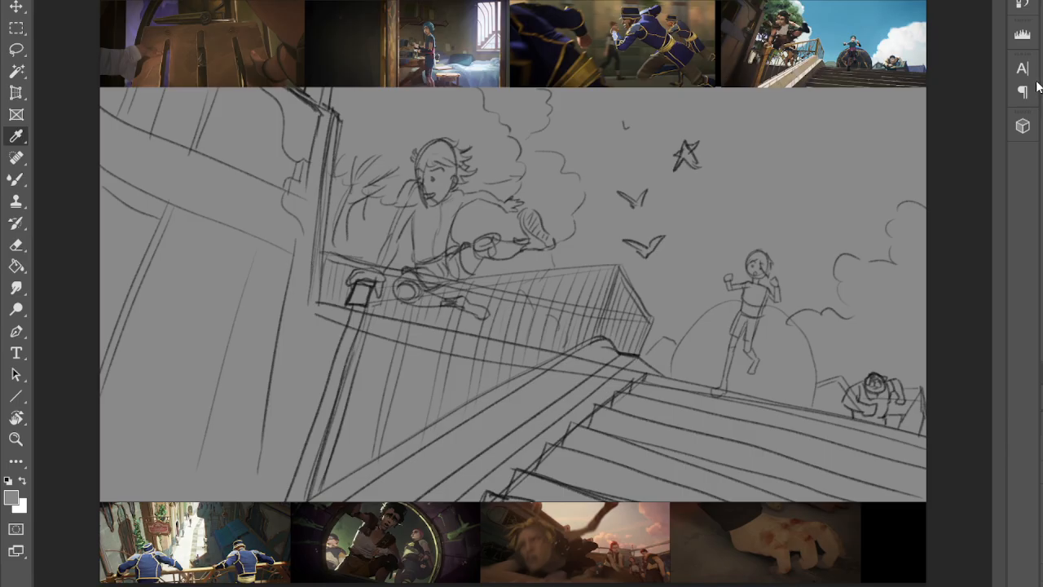
key("b")
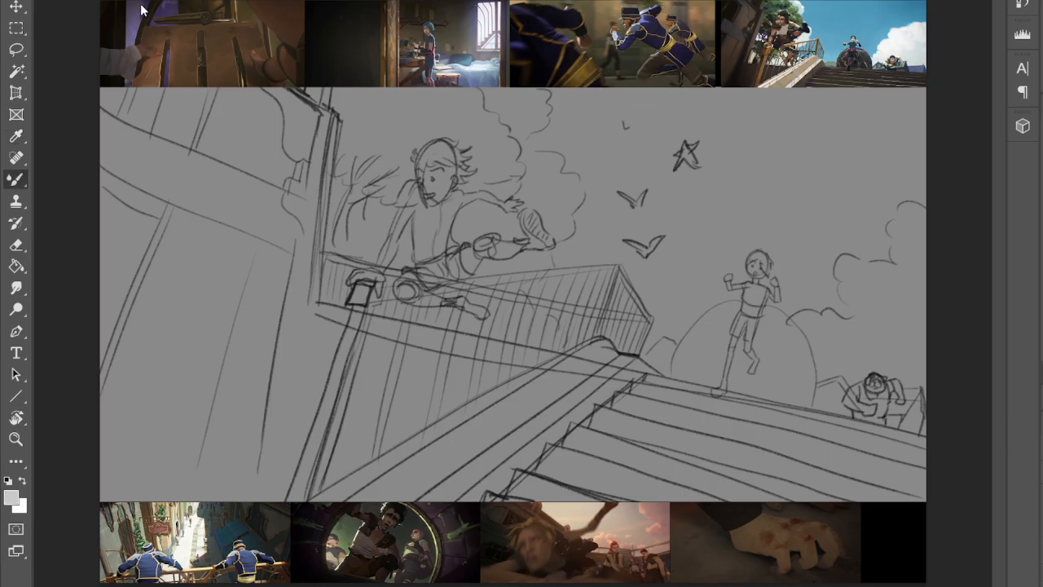
mouse_move(390, 489)
left_mouse_down()
mouse_move(563, 389)
mouse_move(464, 438)
mouse_move(589, 357)
mouse_move(600, 352)
mouse_move(434, 461)
mouse_move(453, 447)
mouse_move(394, 510)
mouse_move(583, 390)
mouse_move(462, 492)
mouse_move(589, 395)
mouse_move(665, 375)
left_mouse_up()
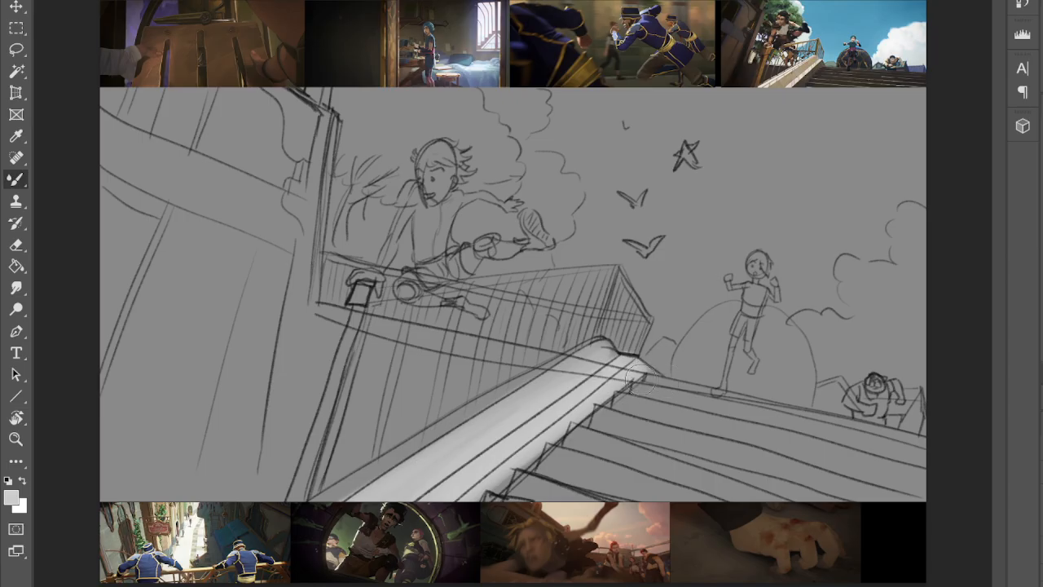
mouse_move(528, 392)
left_mouse_down()
mouse_move(359, 489)
mouse_move(578, 352)
mouse_move(610, 359)
left_mouse_up()
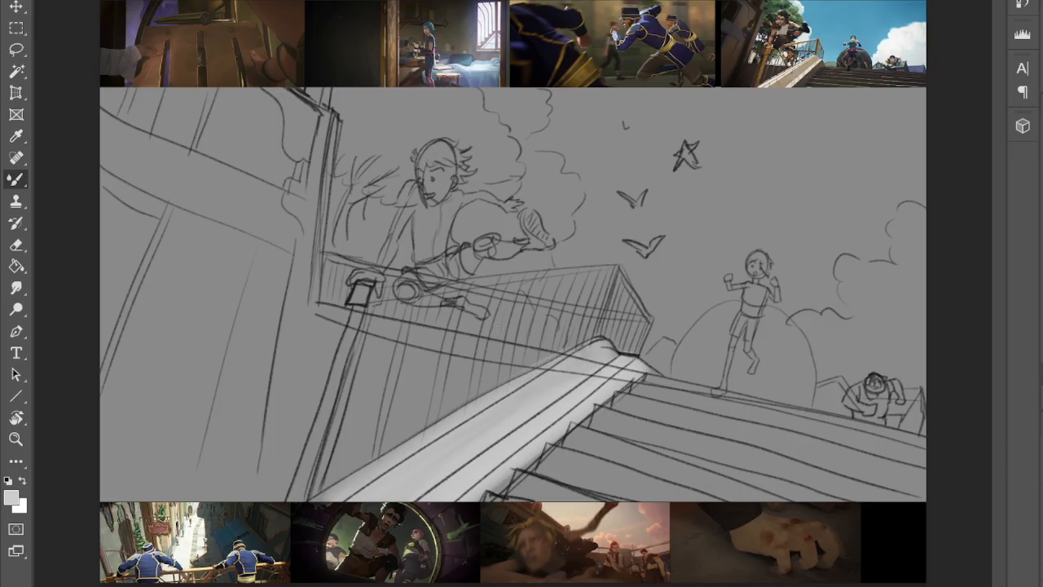
mouse_move(362, 300)
left_mouse_down()
mouse_move(300, 493)
mouse_move(350, 389)
left_mouse_up()
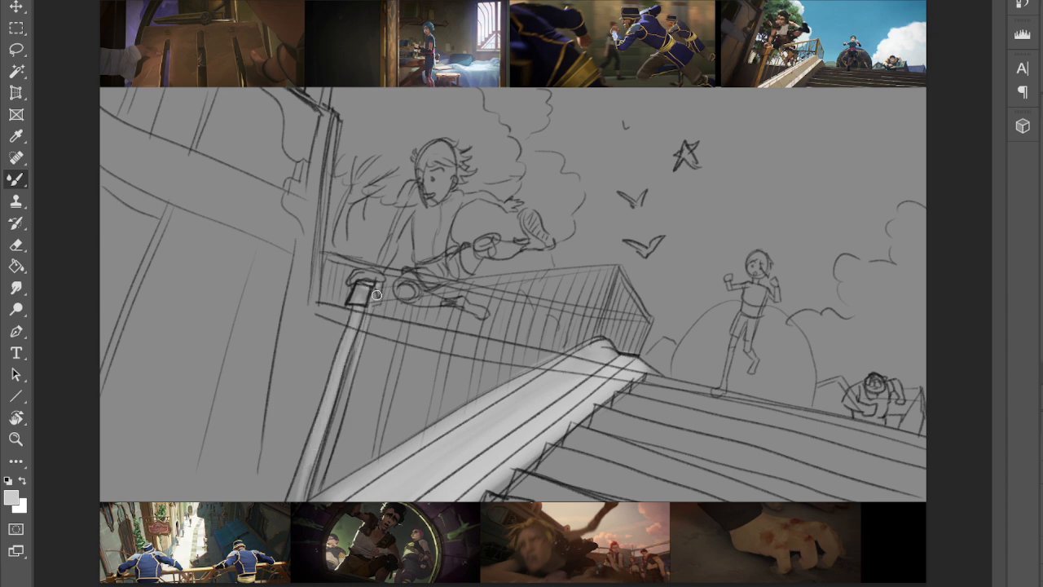
left_click_drag(459, 284, 620, 264)
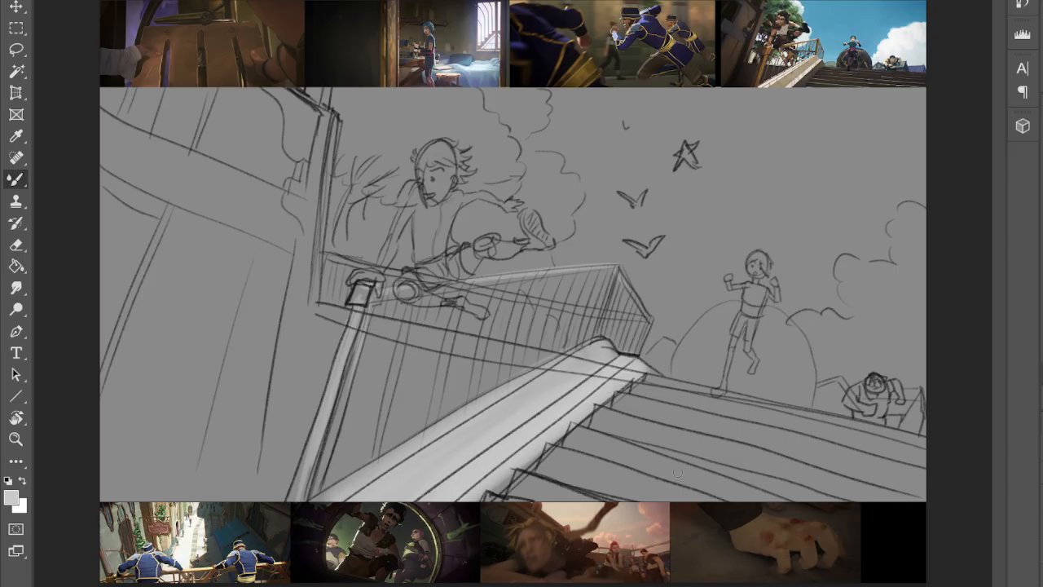
- Brush light grey highlight strokes along the front edges of the stair steps
left_click_drag(595, 431, 800, 499)
left_click_drag(784, 461, 889, 489)
left_click_drag(631, 416, 702, 438)
mouse_move(662, 403)
left_mouse_down()
mouse_move(921, 466)
mouse_move(855, 451)
mouse_move(957, 492)
left_mouse_up()
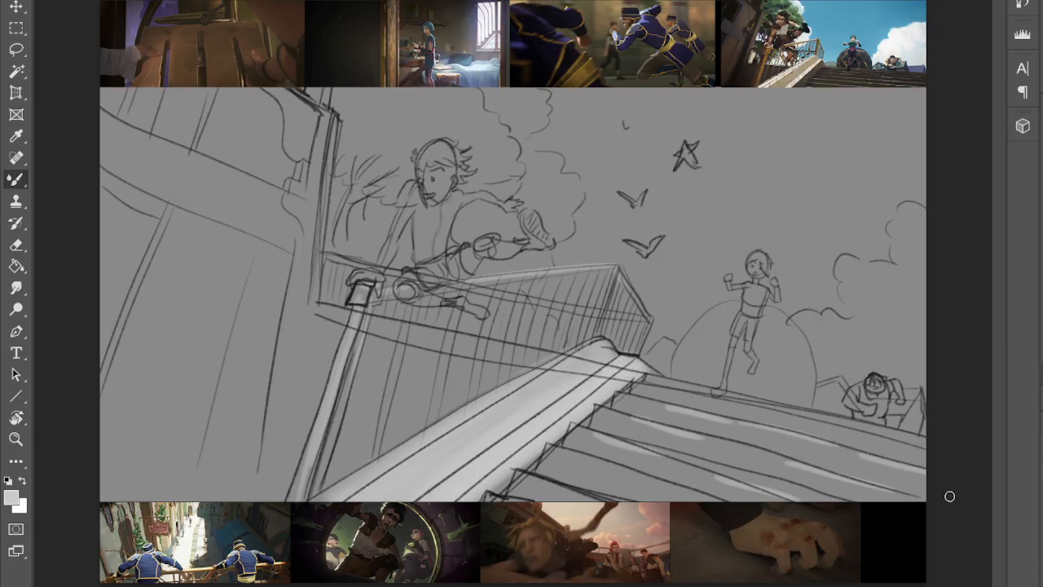
left_click_drag(691, 489, 761, 518)
left_click_drag(583, 455, 624, 472)
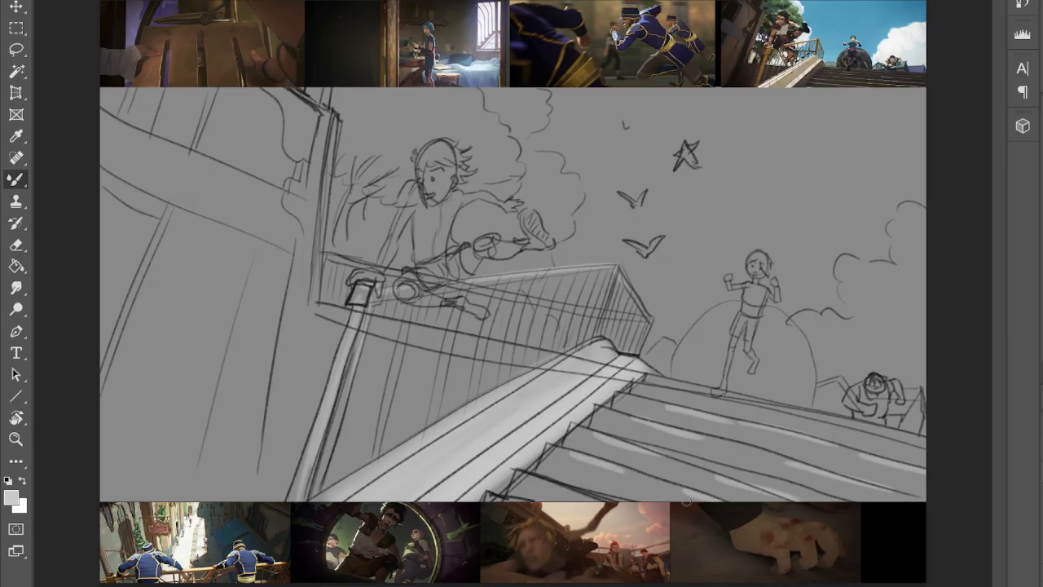
left_click_drag(518, 474, 683, 515)
left_click_drag(628, 473, 725, 506)
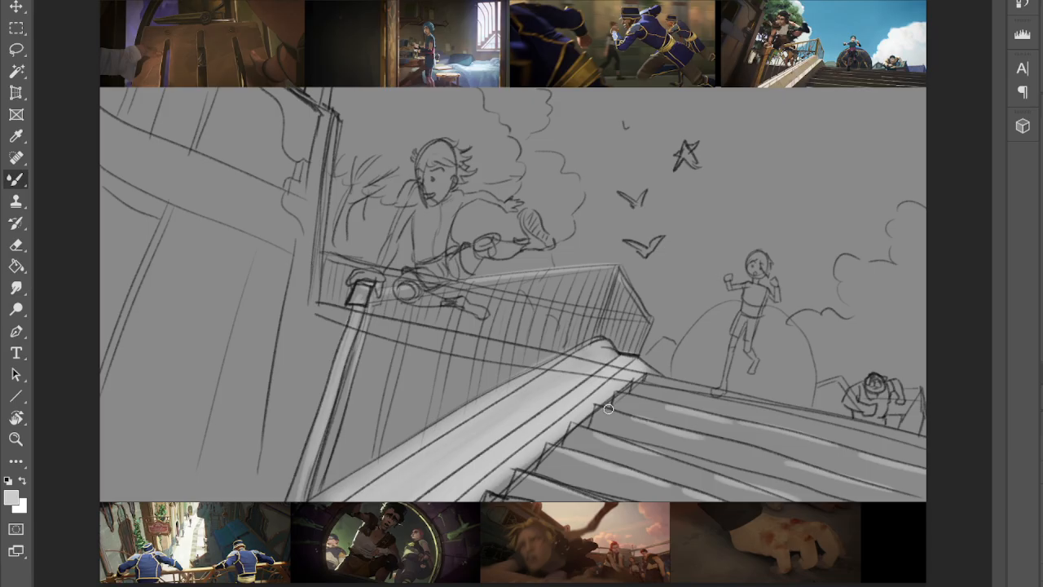
left_click_drag(634, 385, 694, 395)
left_click_drag(807, 422, 893, 440)
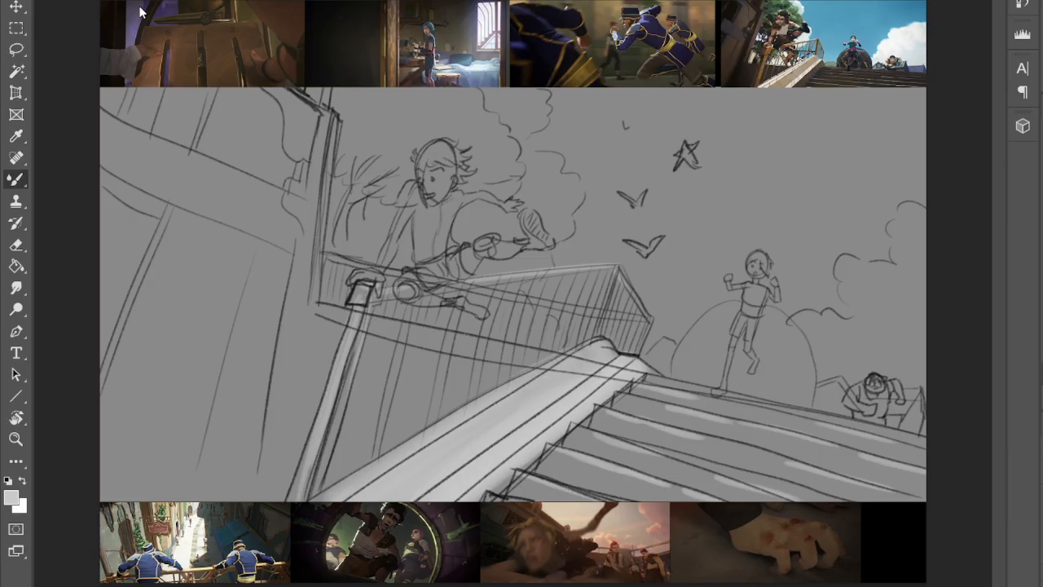
- Fill the open sky between the foliage, railing, dome and clouds with light grey
mouse_move(883, 142)
left_mouse_down()
mouse_move(633, 161)
mouse_move(753, 117)
mouse_move(648, 112)
mouse_move(596, 123)
mouse_move(565, 82)
mouse_move(602, 119)
mouse_move(574, 167)
mouse_move(637, 193)
mouse_move(598, 233)
mouse_move(557, 252)
mouse_move(626, 246)
mouse_move(668, 261)
mouse_move(555, 285)
mouse_move(644, 310)
mouse_move(640, 278)
mouse_move(671, 316)
mouse_move(671, 338)
mouse_move(699, 307)
mouse_move(831, 304)
mouse_move(862, 319)
mouse_move(827, 298)
mouse_move(857, 249)
mouse_move(897, 268)
mouse_move(895, 204)
mouse_move(921, 197)
mouse_move(920, 91)
mouse_move(909, 184)
mouse_move(913, 131)
left_mouse_up()
left_click_drag(577, 110, 682, 95)
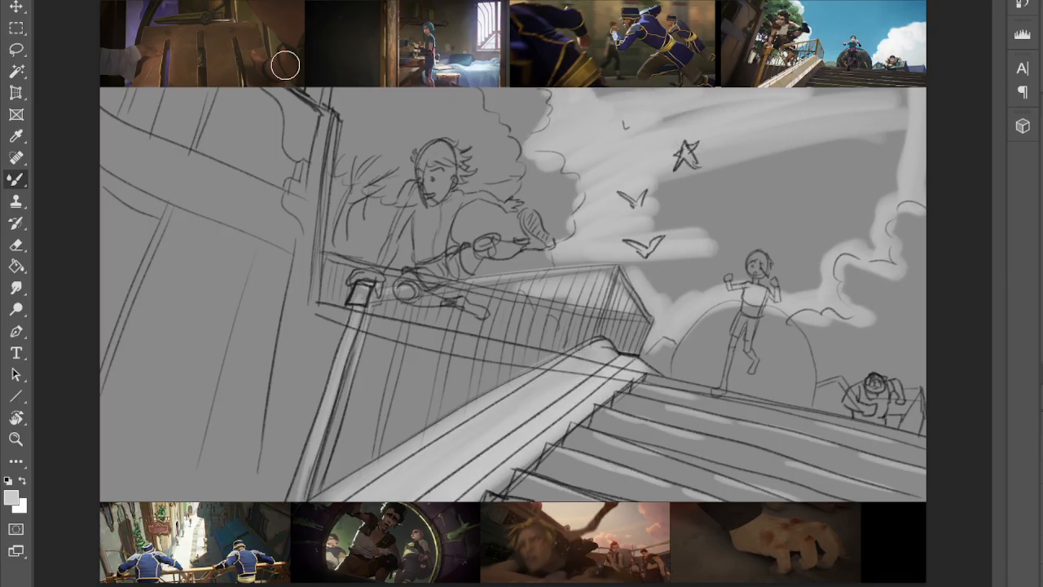
mouse_move(860, 162)
left_mouse_down()
mouse_move(876, 122)
mouse_move(747, 175)
mouse_move(891, 172)
mouse_move(863, 220)
mouse_move(815, 252)
mouse_move(717, 261)
mouse_move(642, 223)
mouse_move(654, 162)
mouse_move(623, 101)
mouse_move(583, 126)
mouse_move(677, 179)
left_mouse_up()
mouse_move(637, 233)
left_mouse_down()
mouse_move(598, 225)
mouse_move(603, 181)
left_mouse_up()
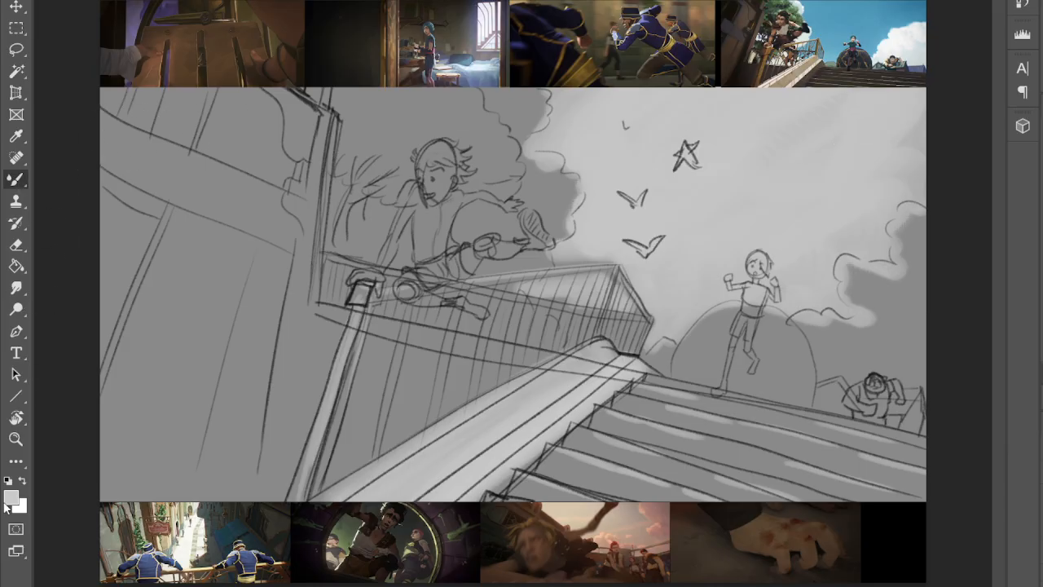
- Paint the clouds beside the crouching figure and behind the vaulting figure in white
key("i")
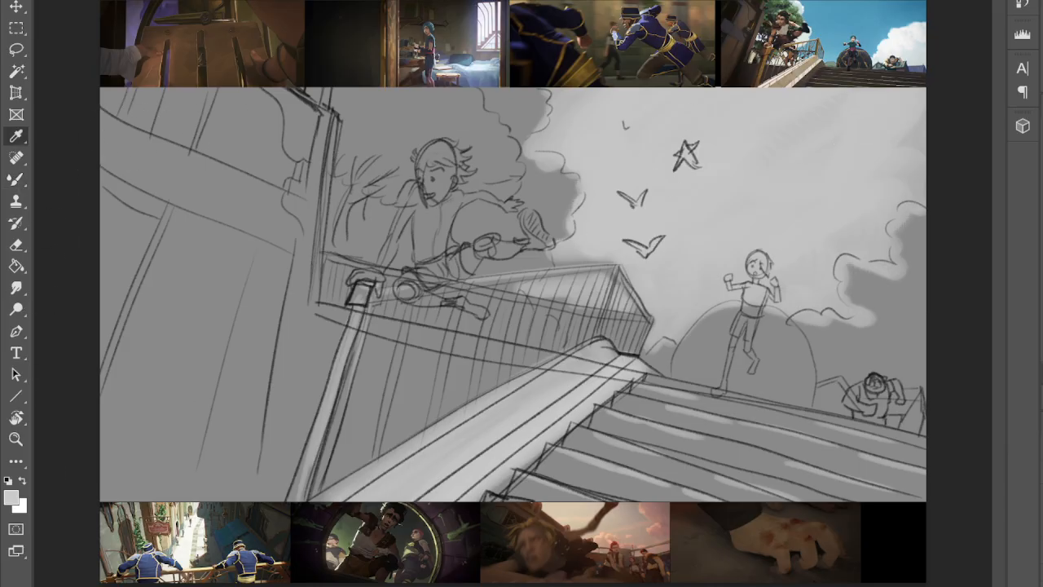
key("b")
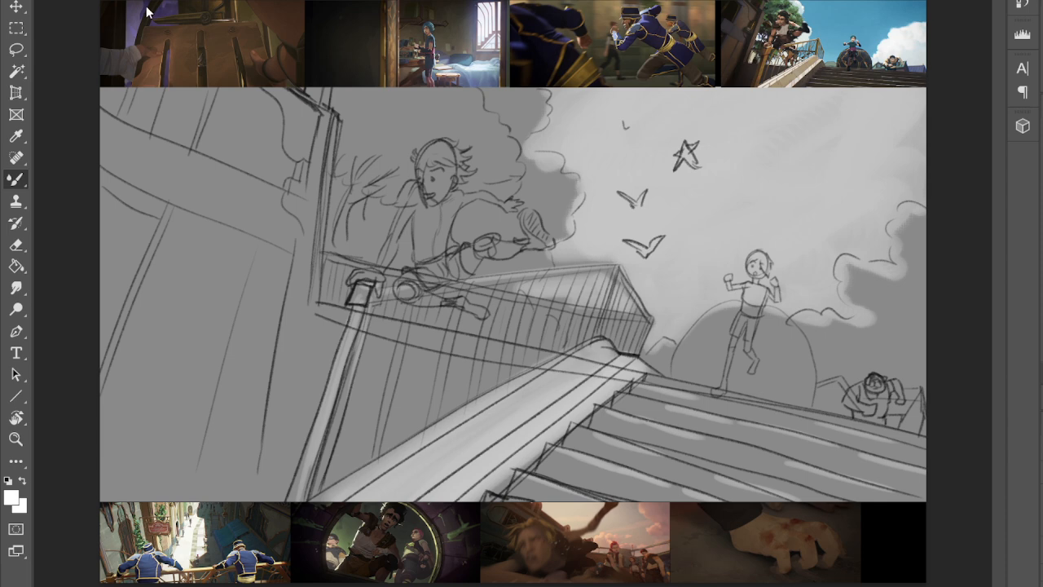
left_click(910, 293)
mouse_move(910, 215)
left_mouse_down()
mouse_move(911, 288)
mouse_move(888, 297)
mouse_move(848, 269)
mouse_move(877, 289)
mouse_move(876, 335)
mouse_move(804, 321)
mouse_move(825, 349)
mouse_move(860, 353)
mouse_move(855, 369)
mouse_move(874, 355)
mouse_move(937, 380)
mouse_move(920, 305)
mouse_move(893, 307)
mouse_move(860, 336)
mouse_move(880, 294)
mouse_move(851, 273)
mouse_move(868, 294)
mouse_move(858, 268)
mouse_move(887, 275)
mouse_move(917, 236)
left_mouse_up()
mouse_move(493, 261)
left_mouse_down()
mouse_move(535, 260)
mouse_move(563, 226)
mouse_move(550, 213)
mouse_move(553, 191)
mouse_move(537, 196)
mouse_move(535, 157)
mouse_move(535, 188)
mouse_move(462, 219)
mouse_move(456, 232)
mouse_move(554, 208)
mouse_move(490, 225)
mouse_move(532, 157)
mouse_move(519, 180)
mouse_move(529, 107)
mouse_move(487, 95)
mouse_move(535, 97)
mouse_move(517, 129)
mouse_move(551, 163)
mouse_move(539, 189)
mouse_move(565, 190)
mouse_move(536, 266)
mouse_move(550, 286)
mouse_move(550, 323)
mouse_move(519, 289)
mouse_move(528, 281)
mouse_move(495, 288)
mouse_move(518, 286)
mouse_move(539, 310)
mouse_move(519, 323)
mouse_move(544, 330)
mouse_move(462, 307)
mouse_move(387, 311)
mouse_move(505, 330)
mouse_move(472, 289)
mouse_move(469, 263)
mouse_move(481, 218)
mouse_move(518, 188)
mouse_move(513, 124)
mouse_move(480, 98)
mouse_move(532, 106)
left_mouse_up()
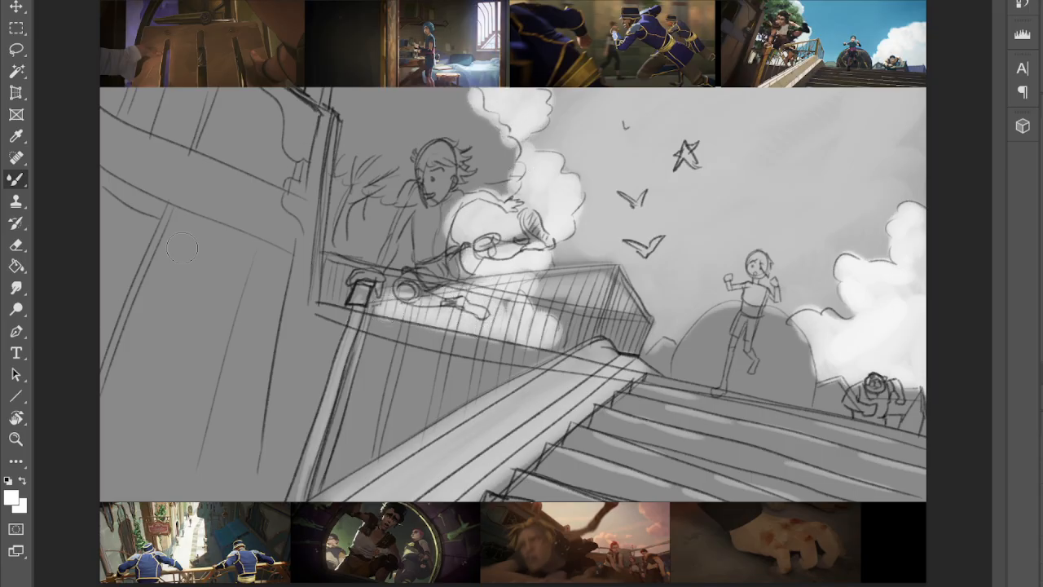
- Tone the foliage mass behind the vaulting figure's head with a lighter grey than the base
key("i")
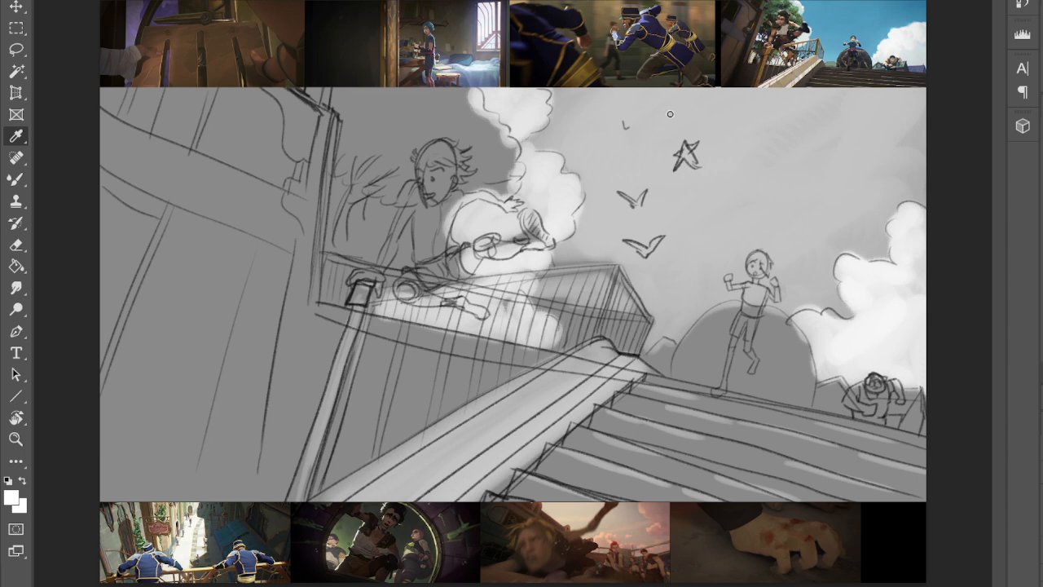
key("b")
mouse_move(479, 110)
left_mouse_down()
mouse_move(496, 172)
mouse_move(493, 152)
mouse_move(434, 109)
mouse_move(385, 125)
mouse_move(377, 103)
mouse_move(342, 96)
mouse_move(362, 168)
mouse_move(434, 171)
mouse_move(402, 113)
mouse_move(468, 150)
mouse_move(429, 176)
mouse_move(394, 151)
left_mouse_up()
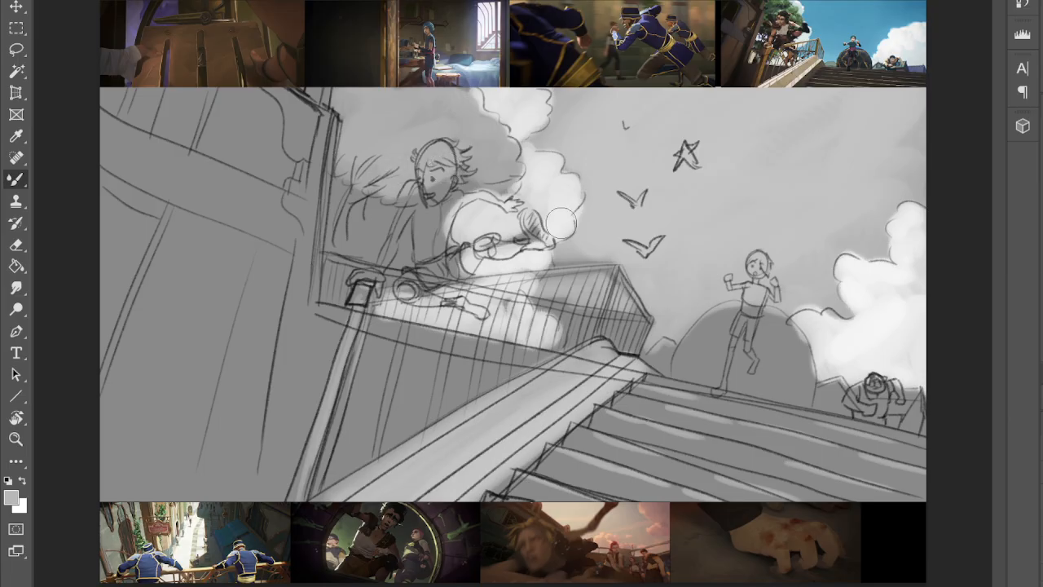
left_click_drag(503, 171, 434, 188)
- Shade the large dome behind the running figure in dark grey
mouse_move(737, 325)
left_mouse_down()
mouse_move(722, 326)
mouse_move(693, 367)
mouse_move(696, 356)
left_mouse_up()
left_click(14, 503)
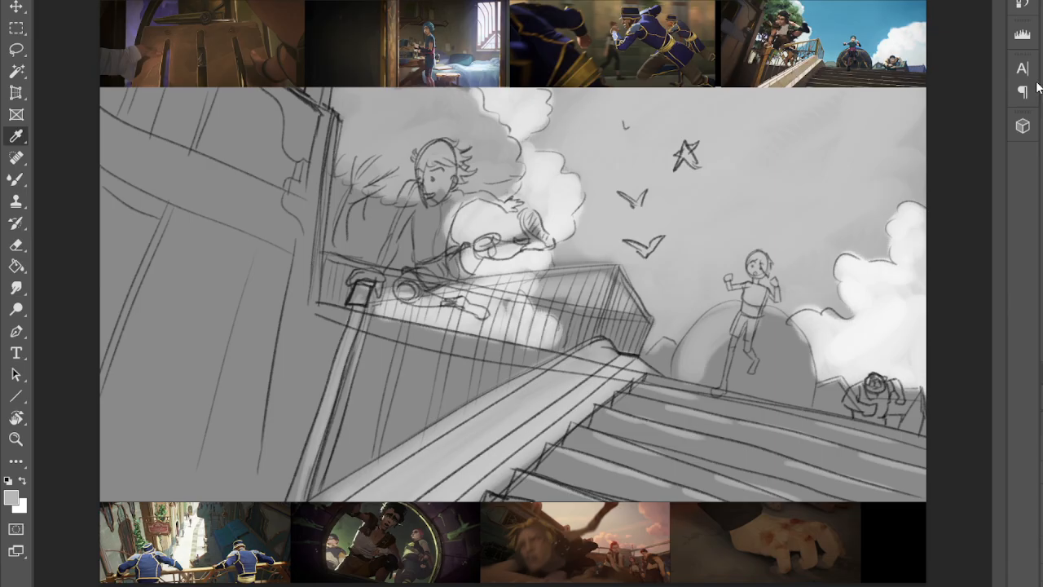
key("b")
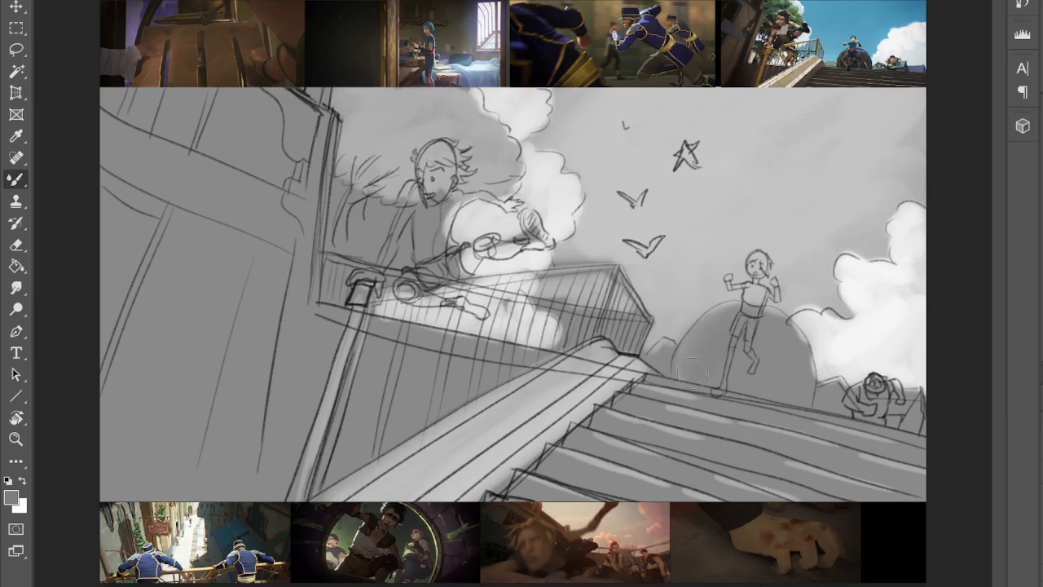
key("i")
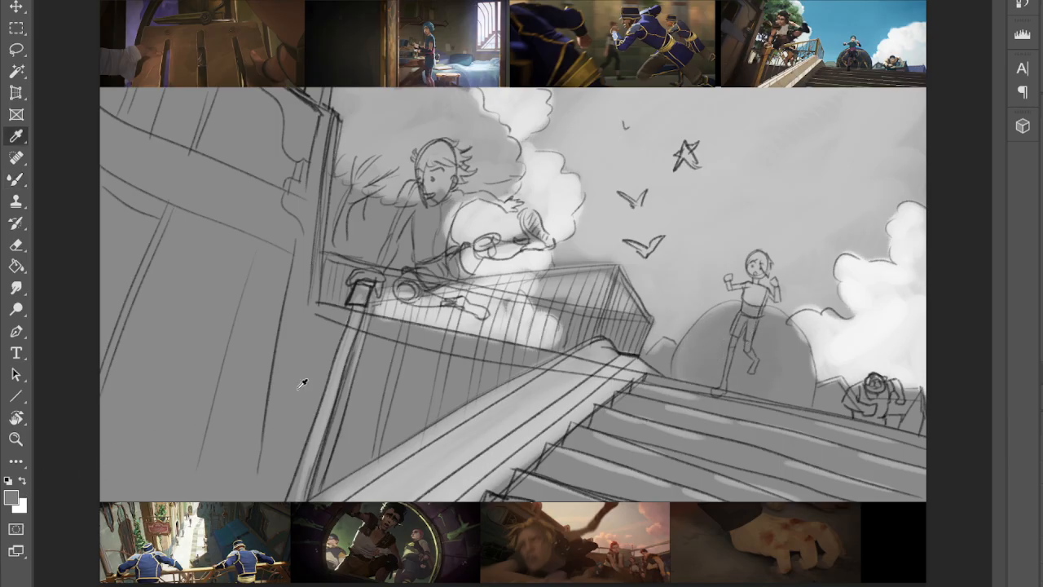
key("b")
mouse_move(795, 337)
left_mouse_down()
mouse_move(705, 361)
mouse_move(713, 335)
mouse_move(760, 315)
mouse_move(778, 371)
mouse_move(786, 355)
mouse_move(789, 396)
mouse_move(788, 338)
mouse_move(802, 378)
mouse_move(747, 318)
mouse_move(727, 312)
mouse_move(693, 362)
left_mouse_up()
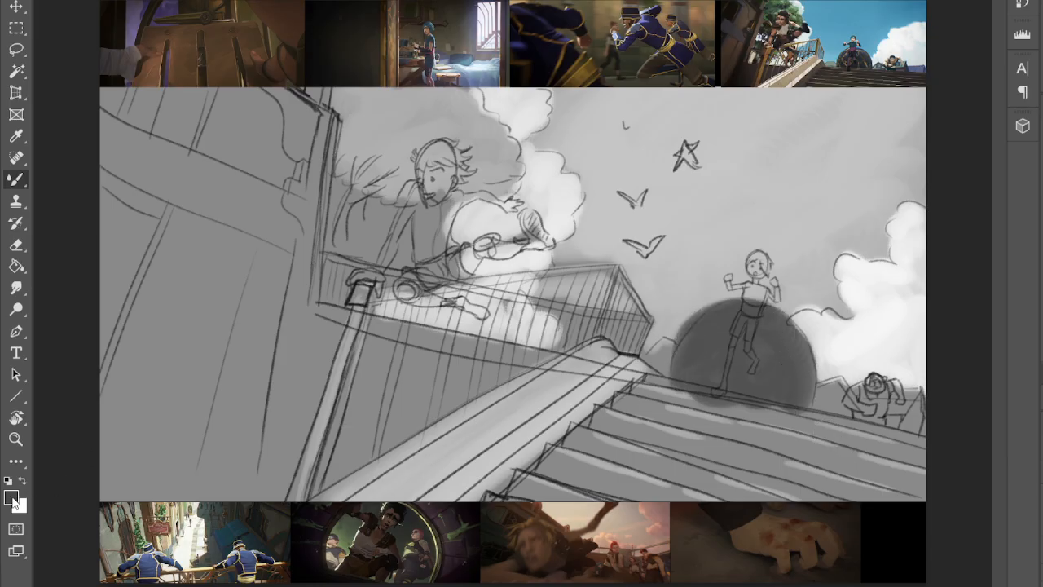
- Paint the running figure's body and legs light grey against the dark dome
key("i")
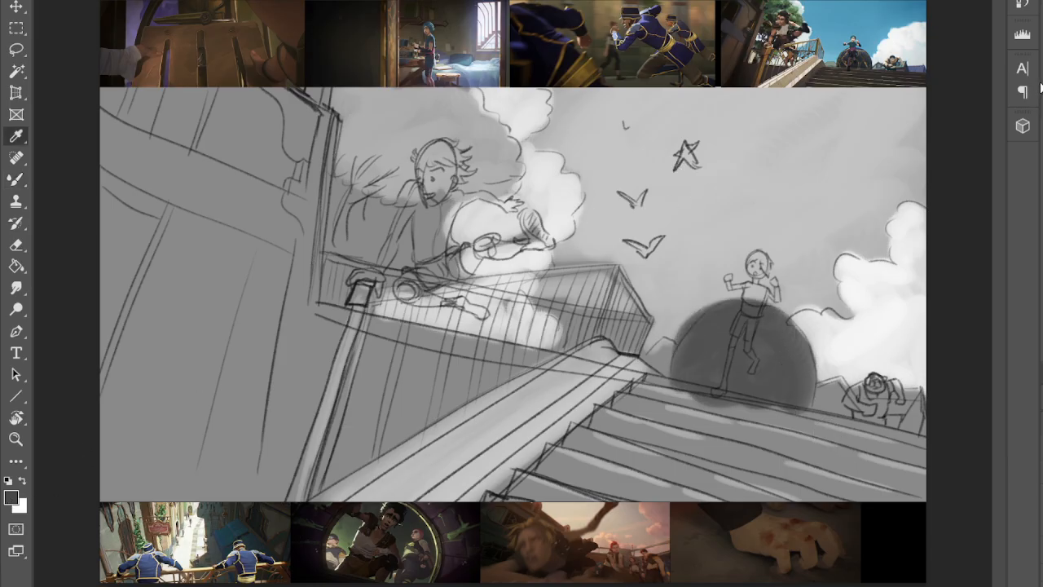
key("b")
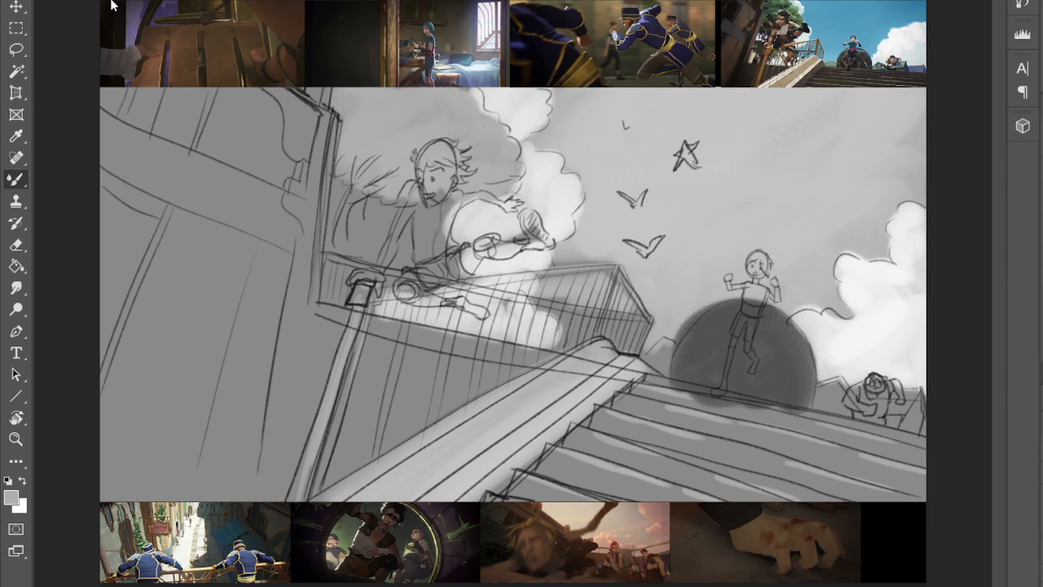
mouse_move(758, 298)
left_mouse_down()
mouse_move(737, 337)
mouse_move(746, 346)
mouse_move(732, 344)
mouse_move(725, 382)
mouse_move(747, 336)
mouse_move(755, 363)
mouse_move(715, 390)
mouse_move(794, 354)
mouse_move(667, 391)
mouse_move(670, 380)
mouse_move(790, 415)
left_mouse_up()
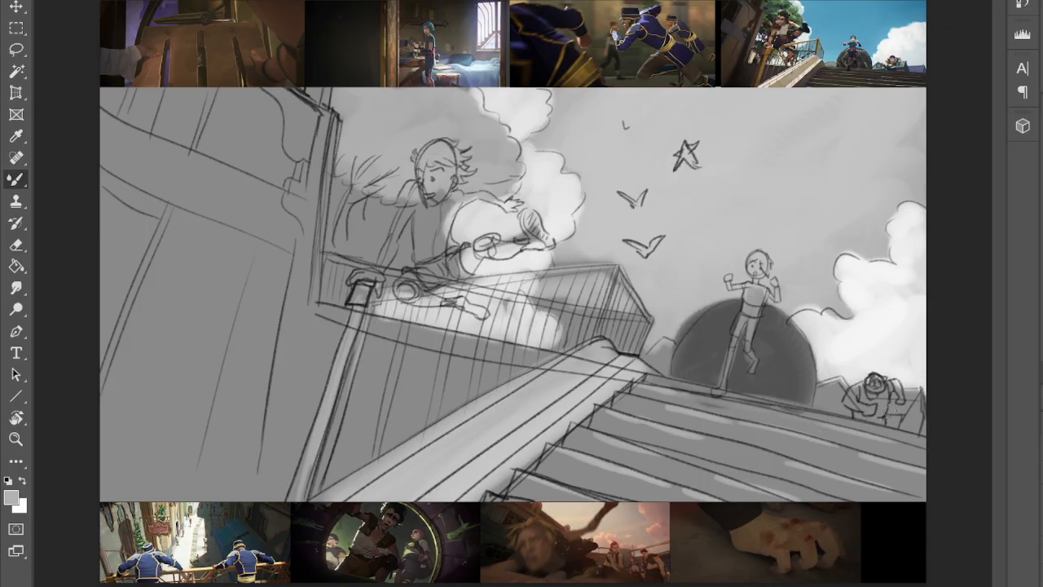
- Shade the vaulting figure's torso, head and face in a darker mid grey
mouse_move(448, 211)
left_mouse_down()
mouse_move(443, 251)
mouse_move(432, 214)
mouse_move(421, 259)
mouse_move(464, 200)
left_mouse_up()
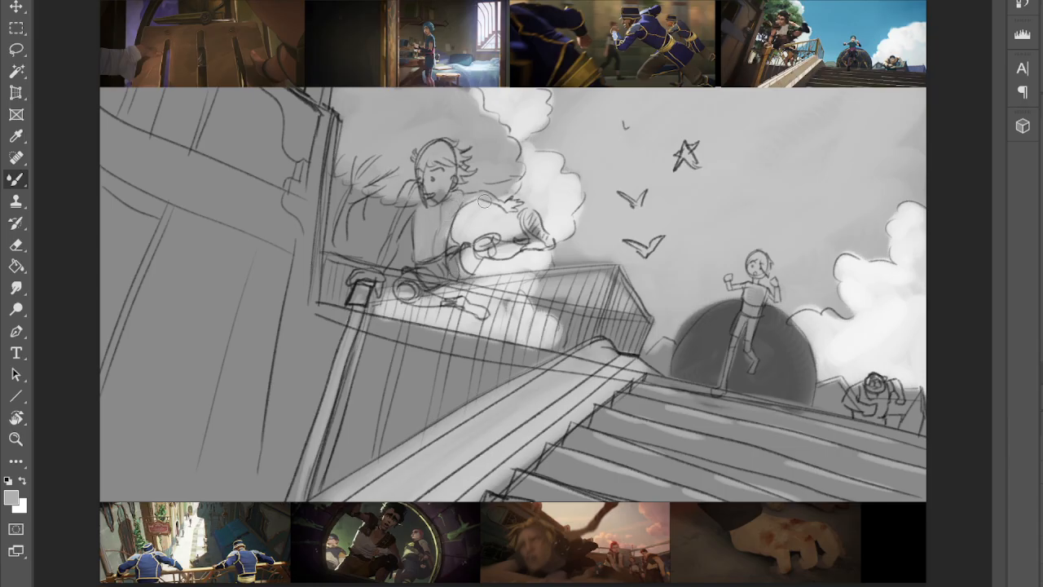
left_click(11, 494)
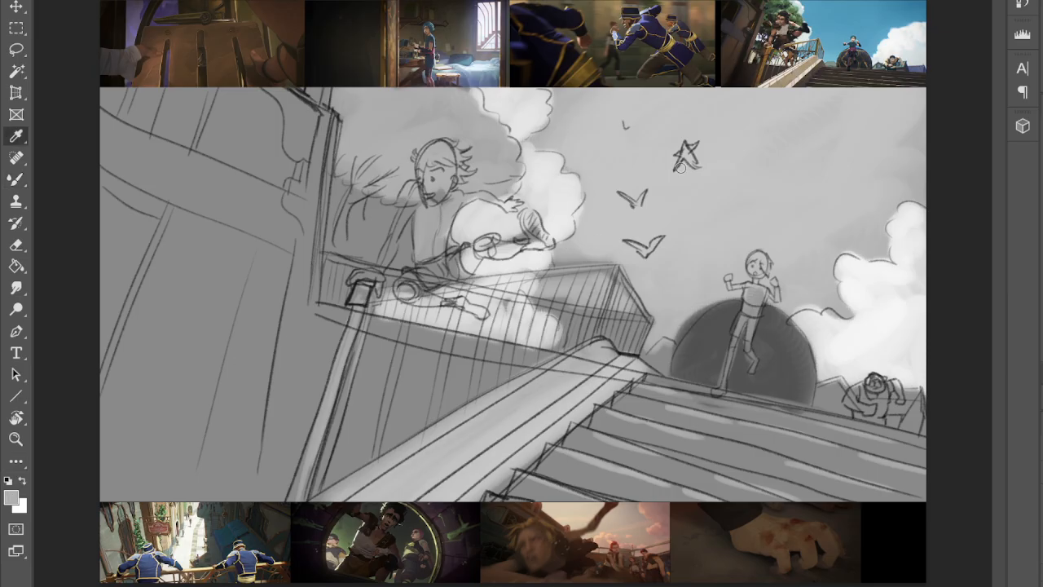
left_click(1027, 92)
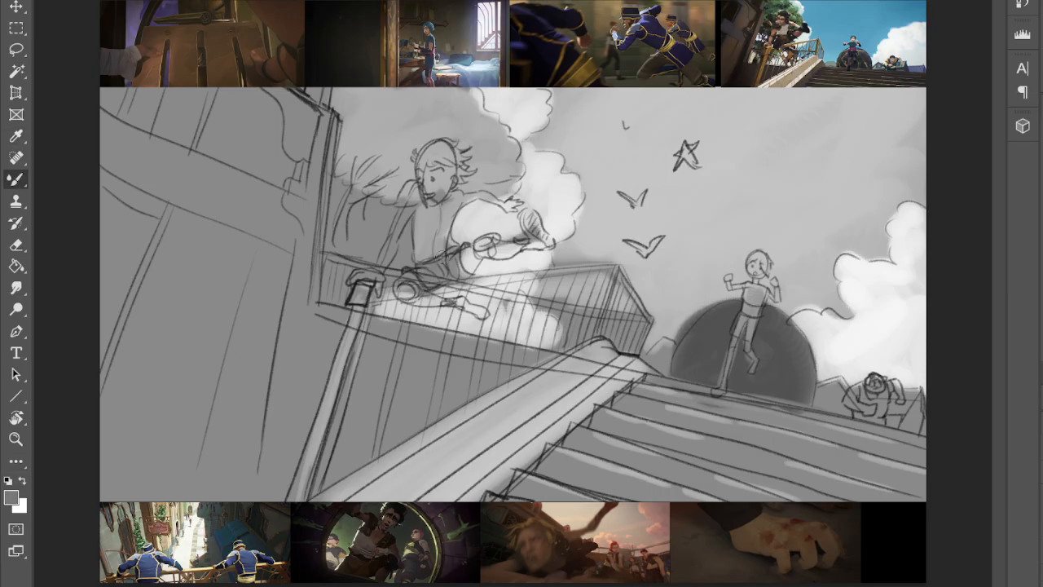
mouse_move(433, 243)
left_mouse_down()
mouse_move(436, 208)
mouse_move(424, 215)
mouse_move(424, 204)
mouse_move(448, 215)
left_mouse_up()
mouse_move(444, 170)
left_mouse_down()
mouse_move(432, 159)
mouse_move(427, 185)
mouse_move(445, 183)
mouse_move(403, 202)
left_mouse_up()
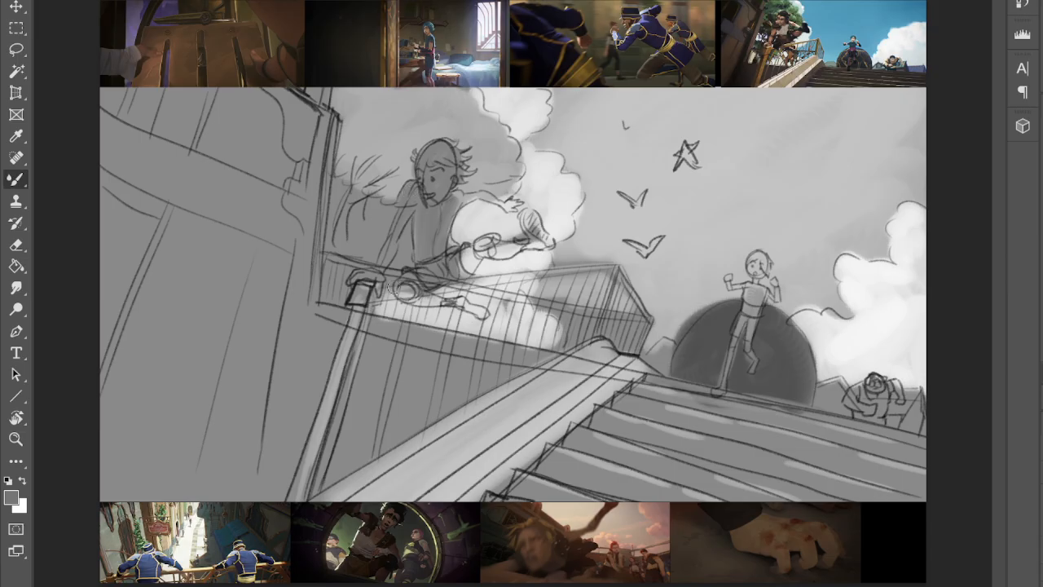
- Fill the vaulting figure's outstretched arm, raised leg, lower leg and torso with mid grey
left_click_drag(483, 195, 518, 205)
mouse_move(471, 255)
left_mouse_down()
mouse_move(457, 265)
mouse_move(481, 245)
mouse_move(530, 243)
mouse_move(538, 214)
mouse_move(548, 245)
mouse_move(520, 244)
left_mouse_up()
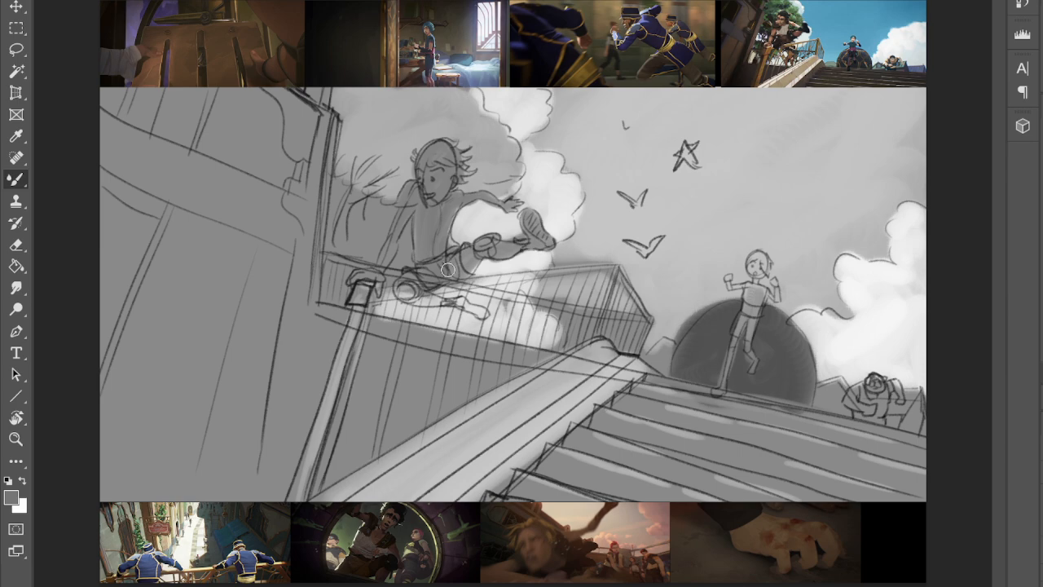
left_click_drag(407, 291, 483, 313)
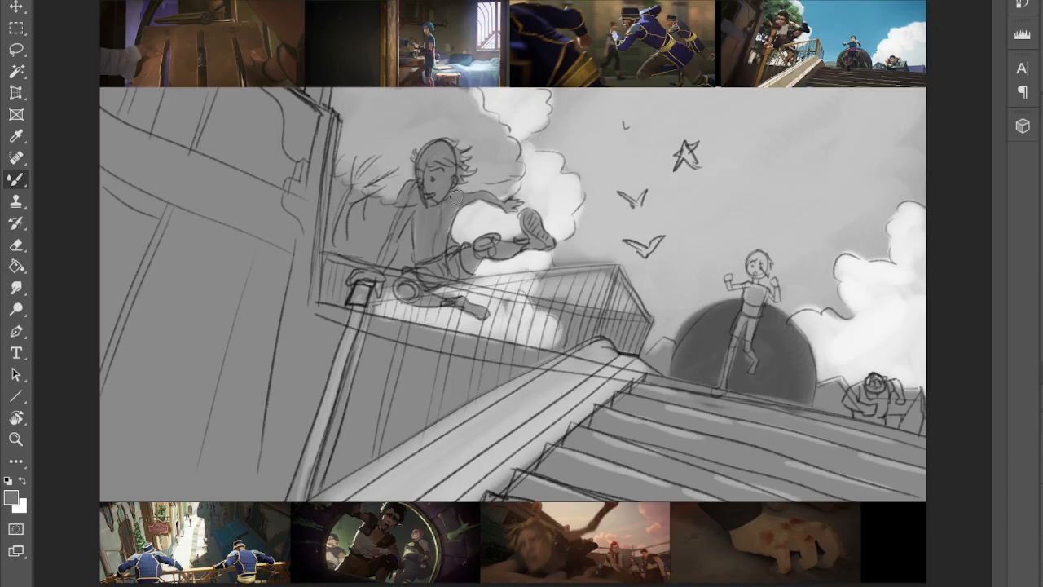
left_click_drag(418, 263, 419, 210)
- Block in the tall railing post below the vaulting figure's hand and its cap in dark grey
left_click_drag(371, 277, 298, 498)
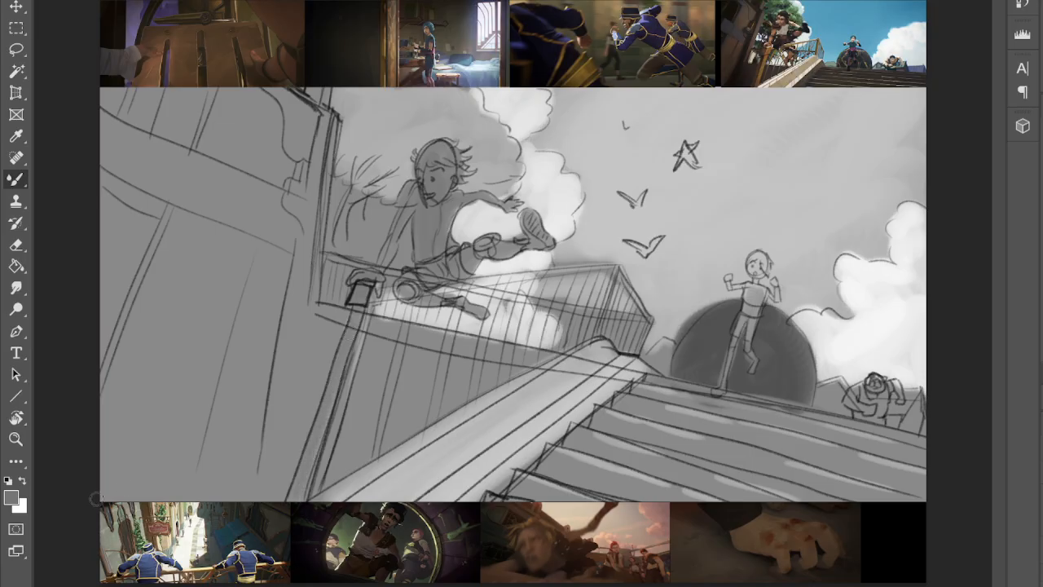
key("i")
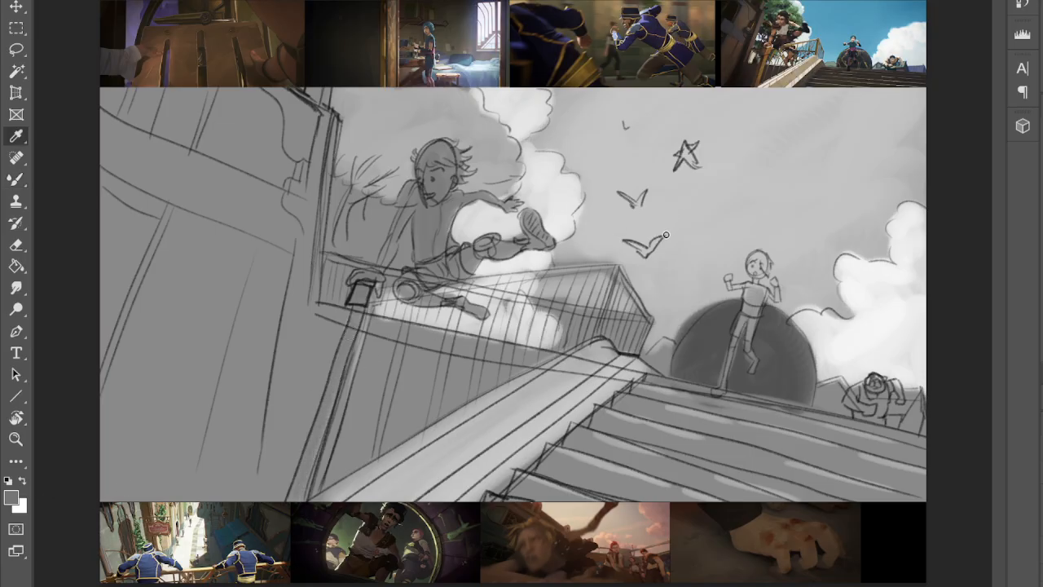
key("b")
left_click_drag(364, 305, 314, 455)
left_click_drag(332, 380, 300, 497)
left_click_drag(310, 449, 291, 498)
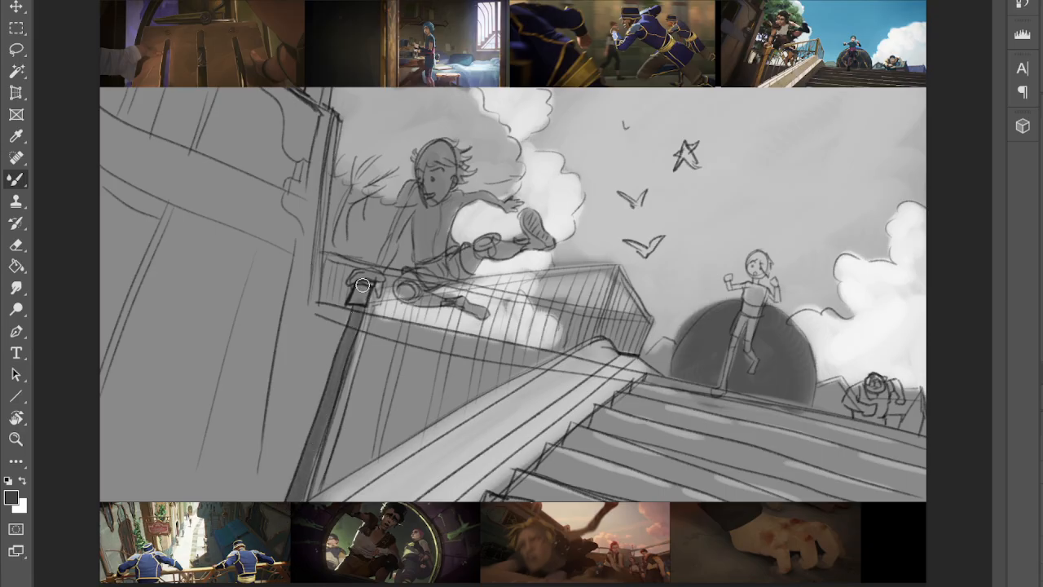
left_click_drag(363, 287, 370, 292)
- Shade the vaulting figure's hair, shoulder, shorts, knee and raised shoe sole dark grey
mouse_move(408, 196)
left_mouse_down()
mouse_move(441, 182)
mouse_move(428, 155)
mouse_move(417, 159)
mouse_move(436, 150)
mouse_move(461, 158)
mouse_move(461, 173)
left_mouse_up()
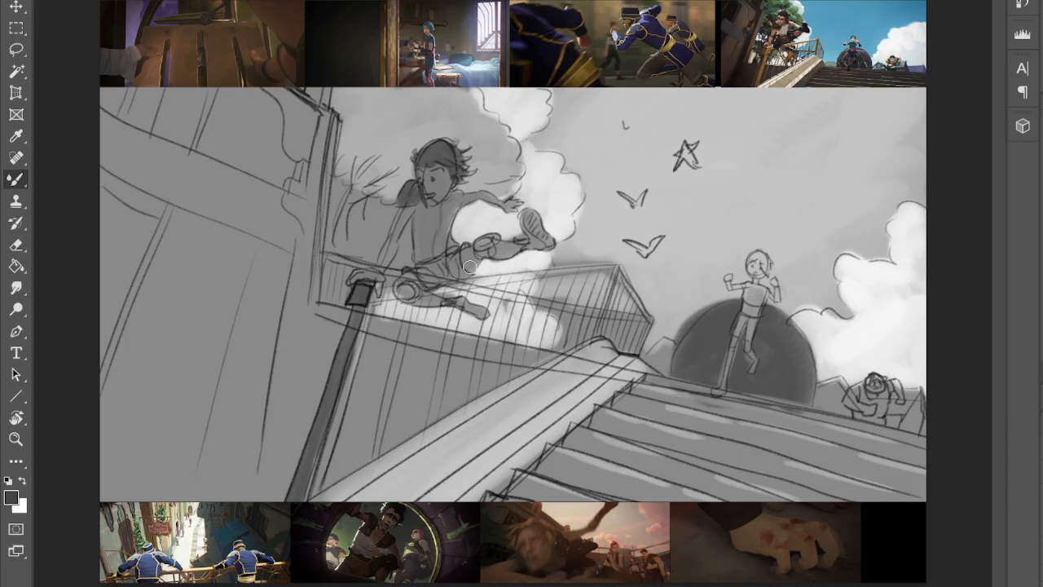
mouse_move(424, 283)
left_mouse_down()
mouse_move(406, 287)
mouse_move(493, 236)
mouse_move(489, 255)
left_mouse_up()
mouse_move(531, 218)
left_mouse_down()
mouse_move(542, 247)
mouse_move(556, 239)
left_mouse_up()
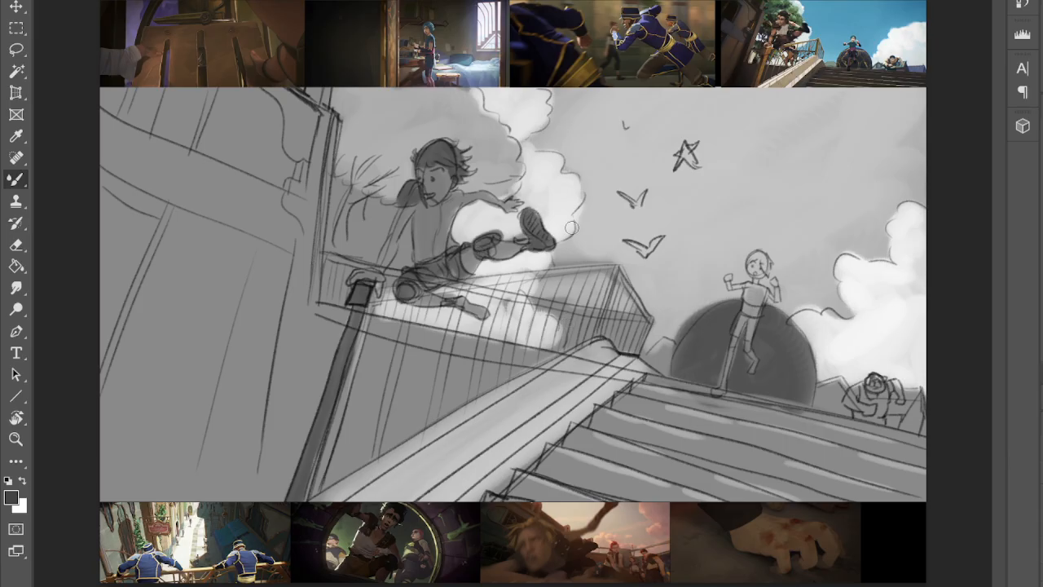
- Paint the running figure's hair, top and forearm and the crouching figure's body dark grey
left_click_drag(748, 253, 766, 281)
mouse_move(775, 285)
left_mouse_down()
mouse_move(777, 300)
mouse_move(741, 335)
mouse_move(754, 313)
mouse_move(745, 286)
mouse_move(760, 287)
left_mouse_up()
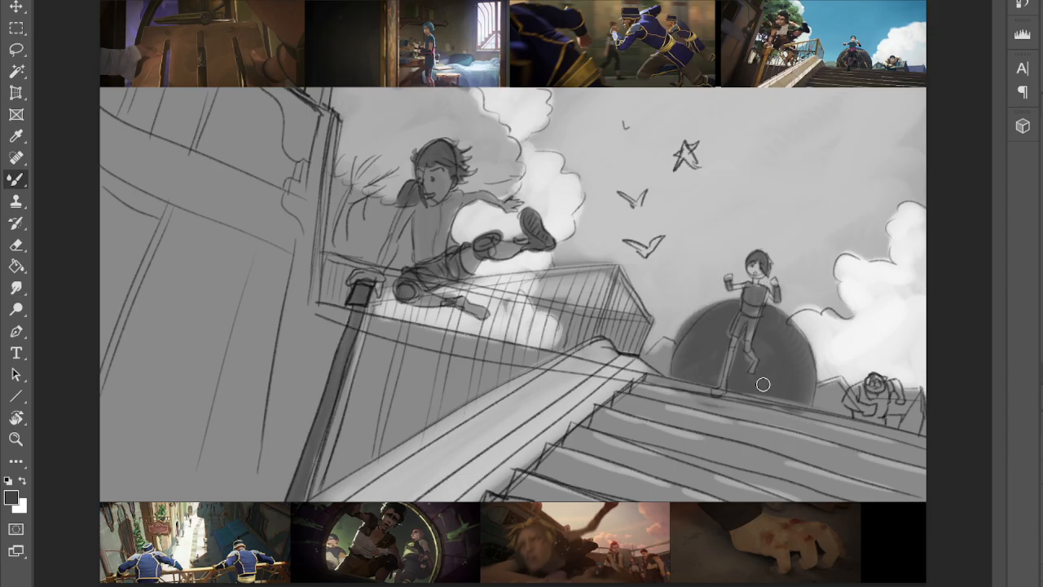
mouse_move(860, 392)
left_mouse_down()
mouse_move(867, 408)
mouse_move(887, 390)
mouse_move(879, 413)
mouse_move(879, 381)
mouse_move(870, 385)
mouse_move(903, 383)
mouse_move(898, 399)
mouse_move(851, 394)
mouse_move(881, 414)
mouse_move(874, 422)
mouse_move(853, 412)
mouse_move(890, 412)
left_mouse_up()
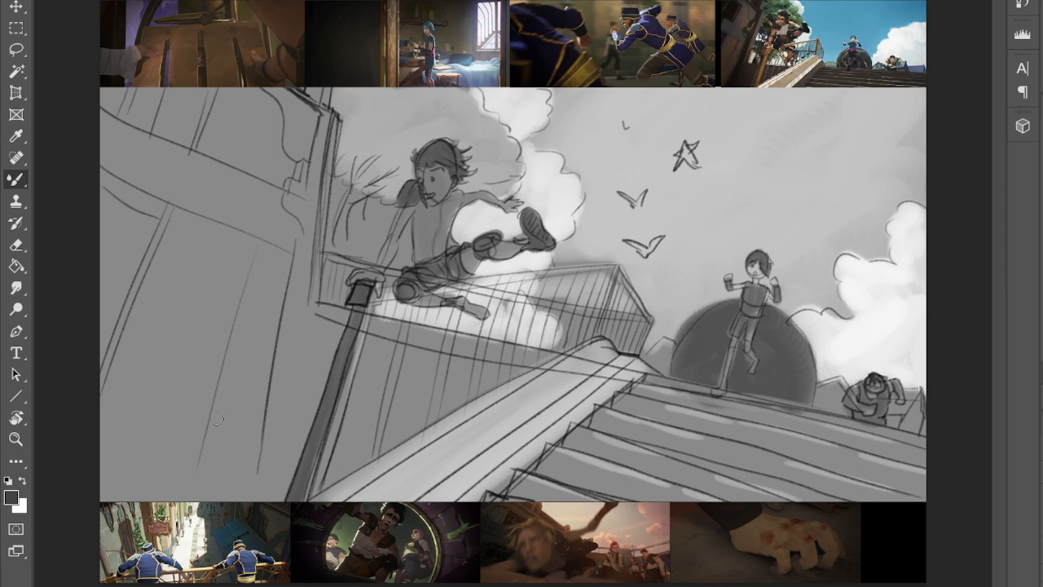
- Darken the wall under the railing and the adjoining building edge, blending a soft shadow along the building's base
mouse_move(516, 371)
left_mouse_down()
mouse_move(371, 440)
mouse_move(346, 472)
mouse_move(333, 467)
mouse_move(489, 383)
mouse_move(408, 399)
mouse_move(439, 359)
mouse_move(369, 349)
mouse_move(363, 375)
mouse_move(391, 423)
mouse_move(435, 381)
mouse_move(379, 408)
mouse_move(403, 367)
mouse_move(450, 394)
mouse_move(511, 370)
mouse_move(499, 380)
mouse_move(472, 387)
mouse_move(522, 354)
mouse_move(376, 326)
mouse_move(370, 350)
mouse_move(395, 328)
mouse_move(510, 361)
mouse_move(484, 367)
left_mouse_up()
mouse_move(335, 316)
left_mouse_down()
mouse_move(303, 382)
mouse_move(305, 356)
left_mouse_up()
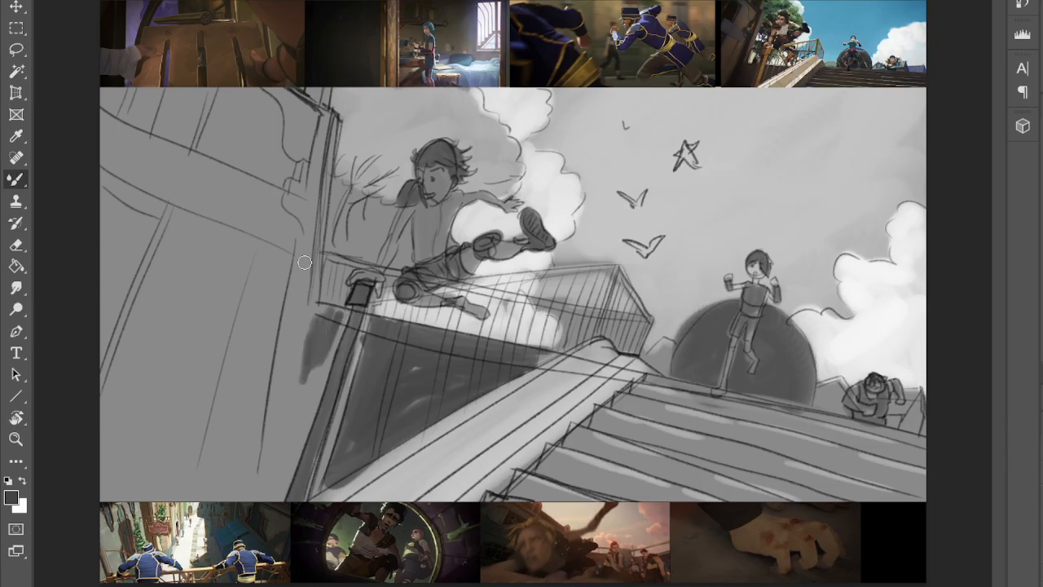
mouse_move(326, 137)
left_mouse_down()
mouse_move(290, 322)
mouse_move(312, 219)
mouse_move(293, 398)
left_mouse_up()
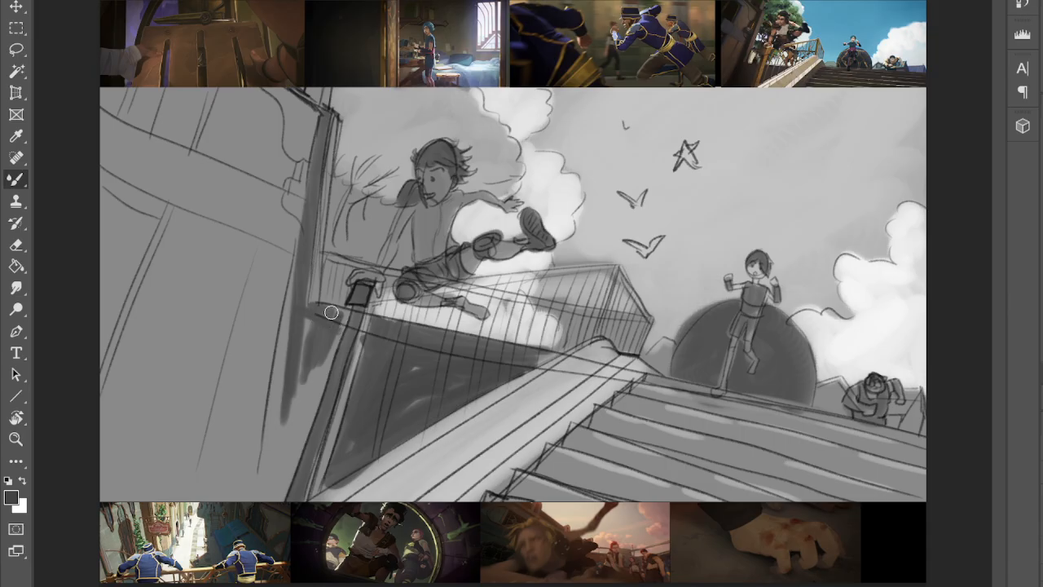
mouse_move(328, 312)
left_mouse_down()
mouse_move(297, 449)
mouse_move(311, 341)
mouse_move(299, 300)
mouse_move(287, 317)
mouse_move(269, 454)
mouse_move(304, 308)
mouse_move(307, 330)
mouse_move(278, 496)
mouse_move(339, 332)
mouse_move(299, 376)
mouse_move(263, 505)
mouse_move(275, 464)
mouse_move(298, 467)
mouse_move(297, 507)
mouse_move(319, 448)
mouse_move(292, 453)
mouse_move(275, 389)
mouse_move(254, 504)
left_mouse_up()
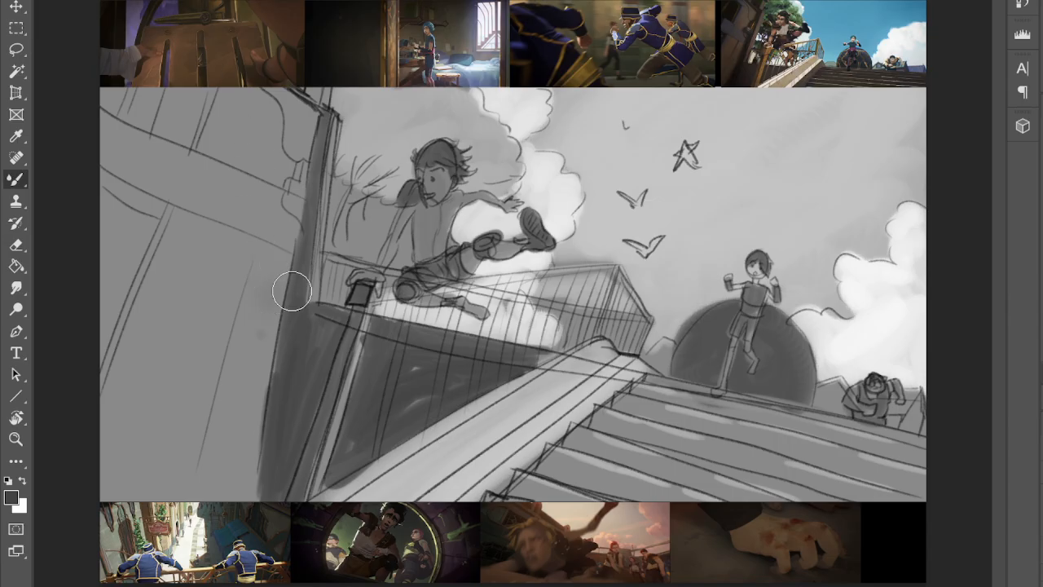
mouse_move(214, 481)
left_mouse_down()
mouse_move(236, 443)
mouse_move(258, 432)
mouse_move(263, 350)
mouse_move(240, 491)
mouse_move(153, 482)
mouse_move(189, 471)
mouse_move(150, 499)
mouse_move(130, 496)
mouse_move(175, 470)
mouse_move(214, 485)
mouse_move(269, 408)
left_mouse_up()
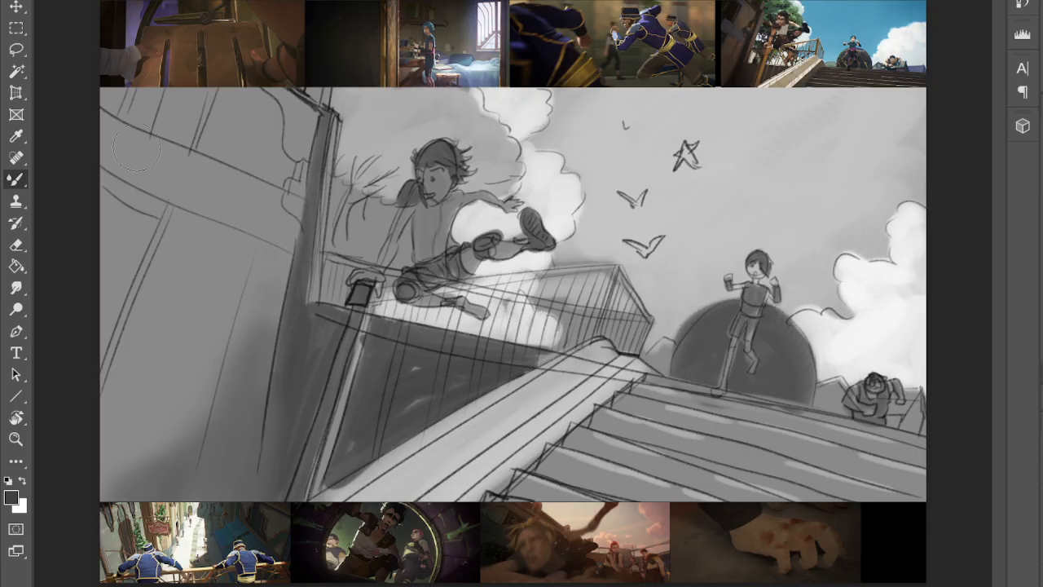
- Shade the building's upper and lower window recesses and the foliage behind the vaulting figure in darker grey
mouse_move(178, 110)
left_mouse_down()
mouse_move(191, 130)
mouse_move(175, 98)
left_mouse_up()
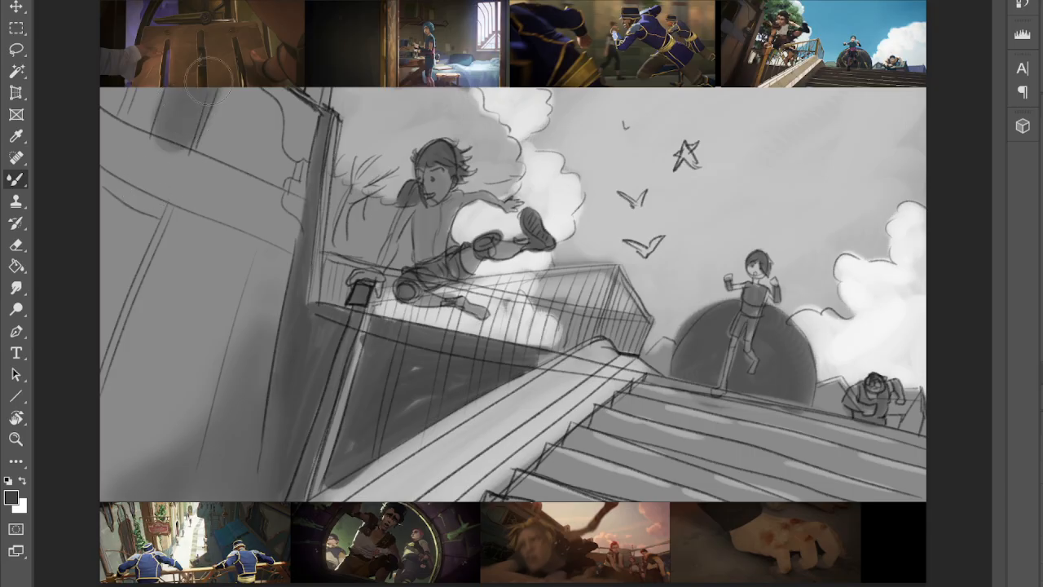
left_click_drag(116, 194, 118, 363)
mouse_move(381, 101)
left_mouse_down()
mouse_move(343, 89)
mouse_move(356, 108)
mouse_move(348, 140)
mouse_move(365, 165)
mouse_move(391, 176)
mouse_move(384, 155)
mouse_move(406, 108)
mouse_move(429, 91)
mouse_move(445, 115)
mouse_move(461, 94)
mouse_move(397, 126)
mouse_move(388, 145)
mouse_move(411, 181)
mouse_move(451, 113)
mouse_move(476, 147)
mouse_move(483, 126)
mouse_move(497, 144)
mouse_move(507, 165)
mouse_move(495, 181)
mouse_move(509, 169)
mouse_move(462, 131)
mouse_move(403, 146)
left_mouse_up()
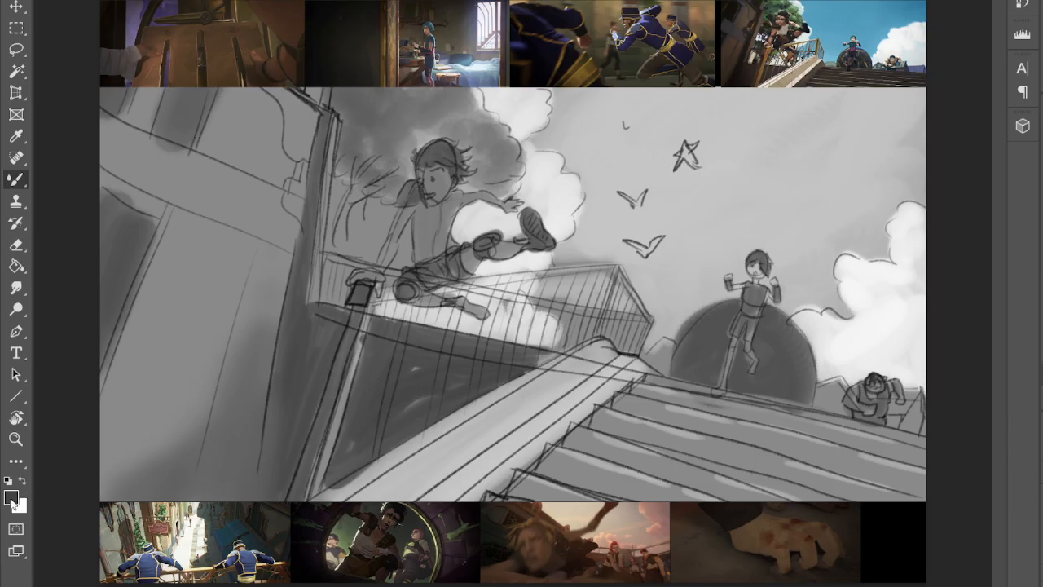
- Paint the flying birds in the sky white
key("i")
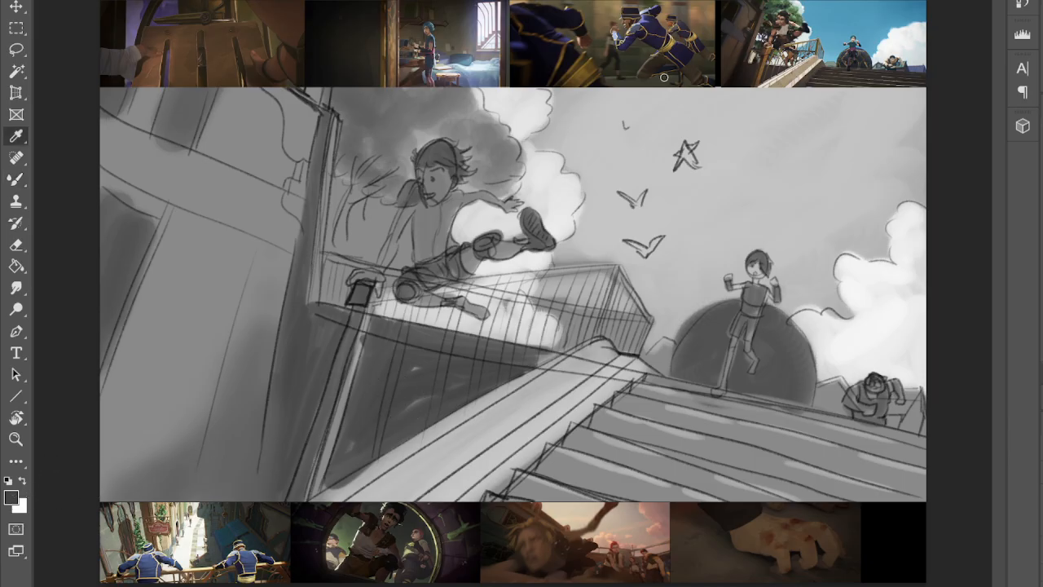
left_click(275, 120)
key("b")
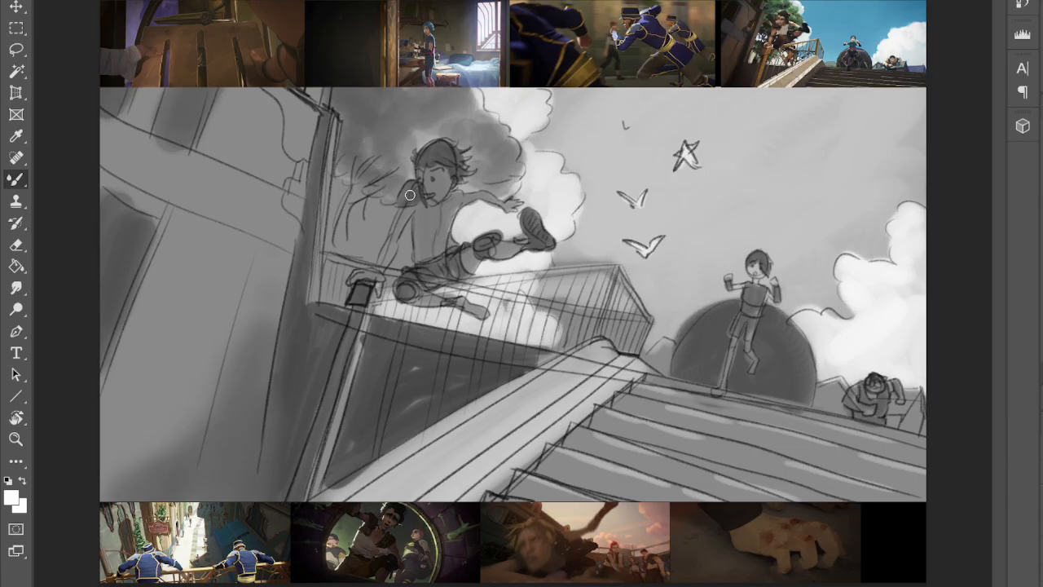
- Sample dark grey and shade the vaulting figure's sleeveless top down to the waist
key("i")
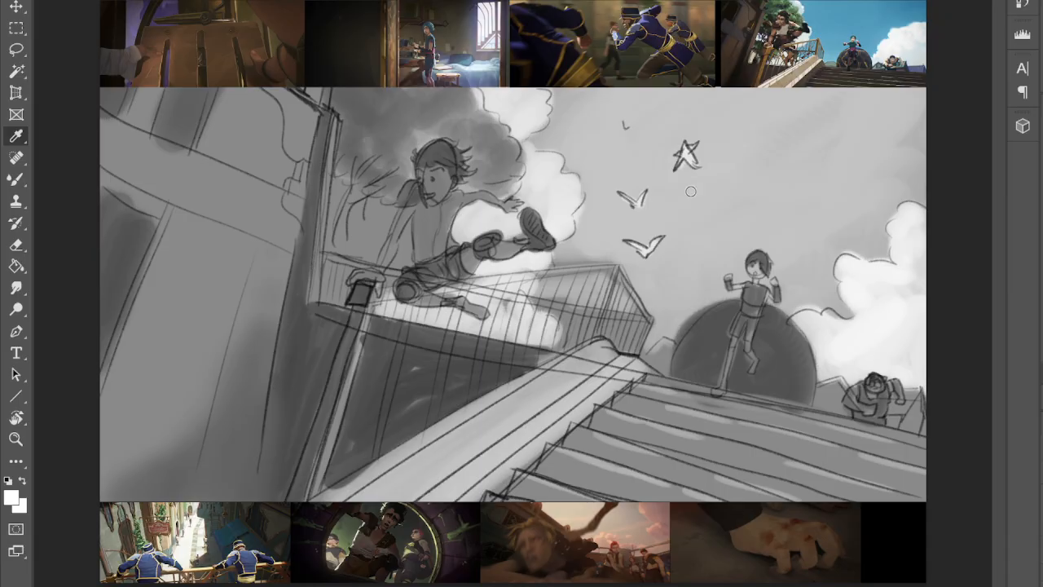
key("b")
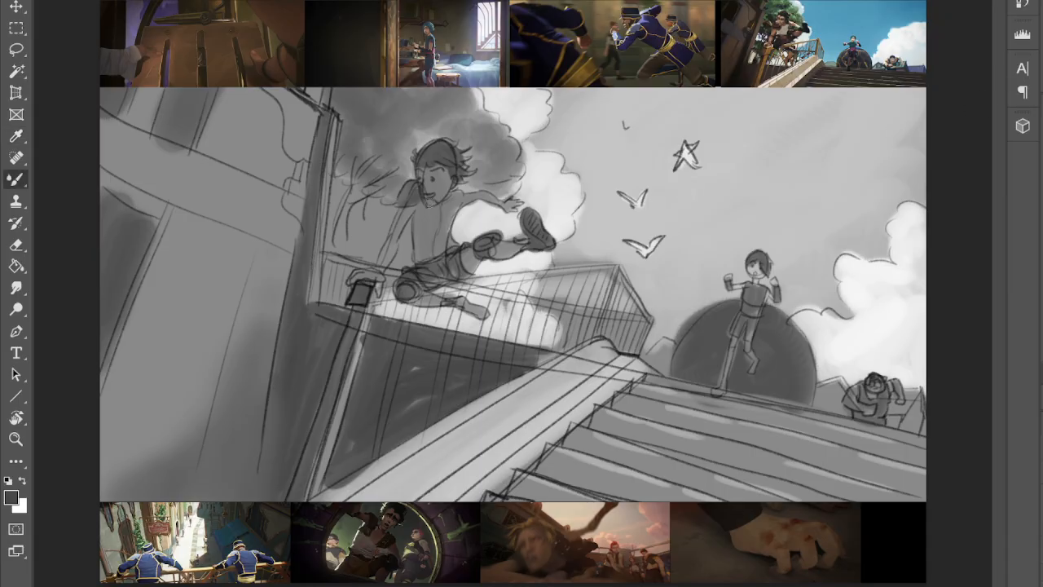
left_click_drag(435, 147, 446, 159)
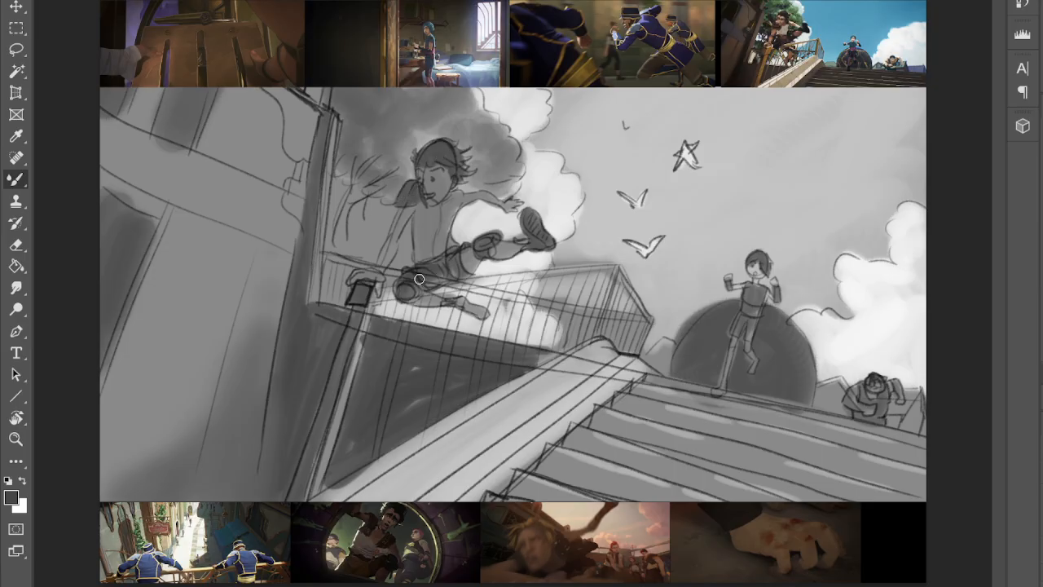
mouse_move(456, 194)
left_mouse_down()
mouse_move(421, 262)
mouse_move(429, 212)
mouse_move(448, 249)
left_mouse_up()
left_click_drag(455, 209, 461, 195)
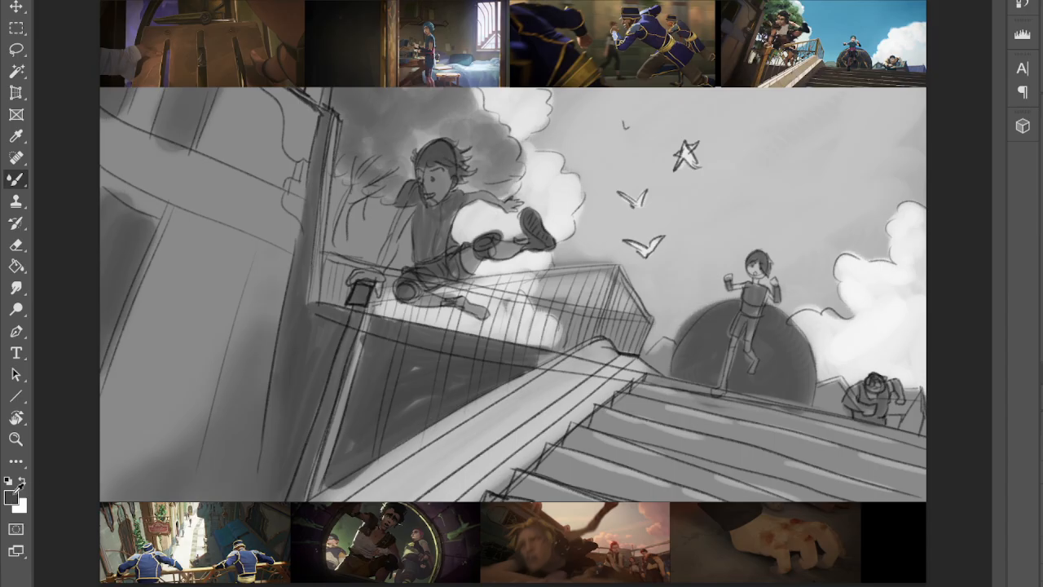
- Use a deeper grey to darken both main figures' hair, the runner's shorts and shoes, and the crouching figure
key("i")
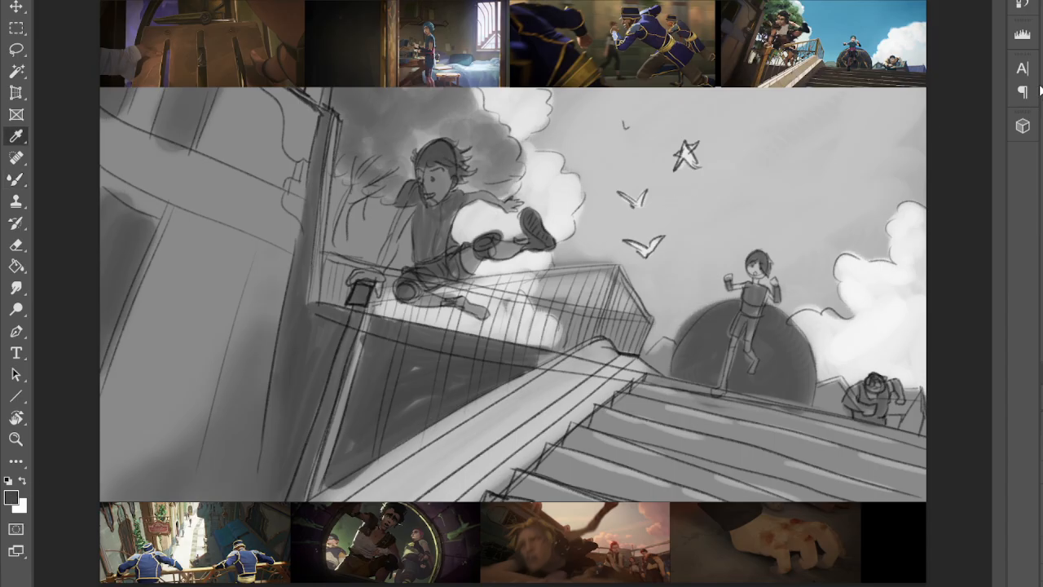
key("b")
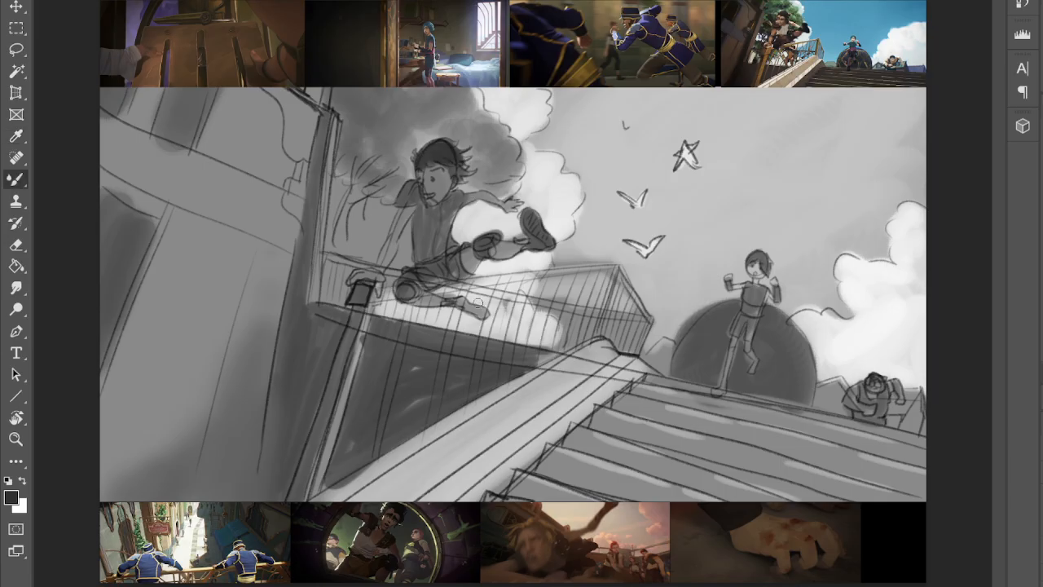
left_click_drag(758, 256, 770, 276)
mouse_move(747, 321)
left_mouse_down()
mouse_move(737, 330)
mouse_move(756, 318)
mouse_move(745, 305)
mouse_move(767, 313)
left_mouse_up()
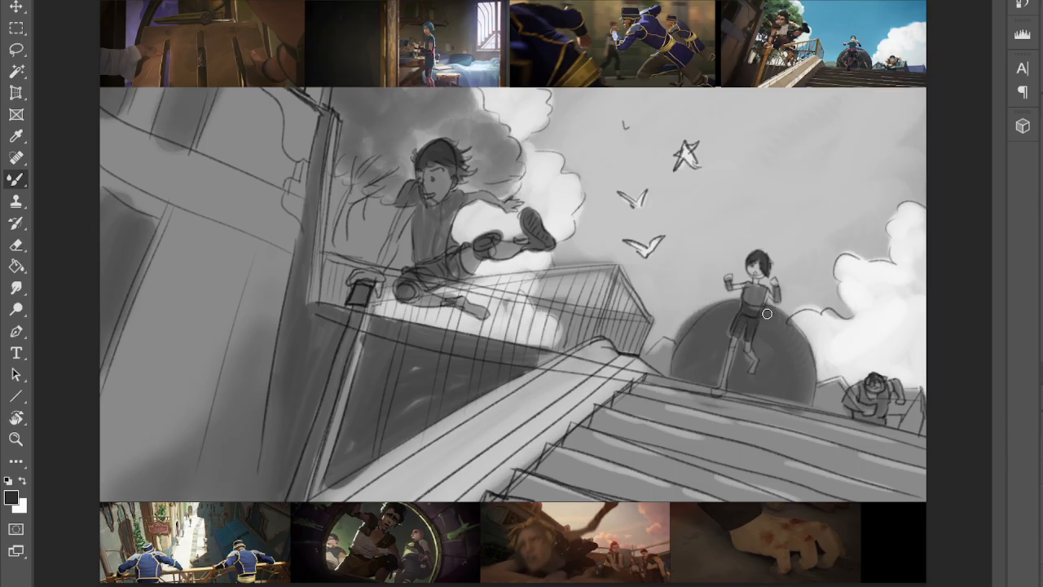
left_click_drag(722, 386, 719, 393)
mouse_move(864, 397)
left_mouse_down()
mouse_move(880, 398)
mouse_move(878, 421)
mouse_move(890, 419)
left_mouse_up()
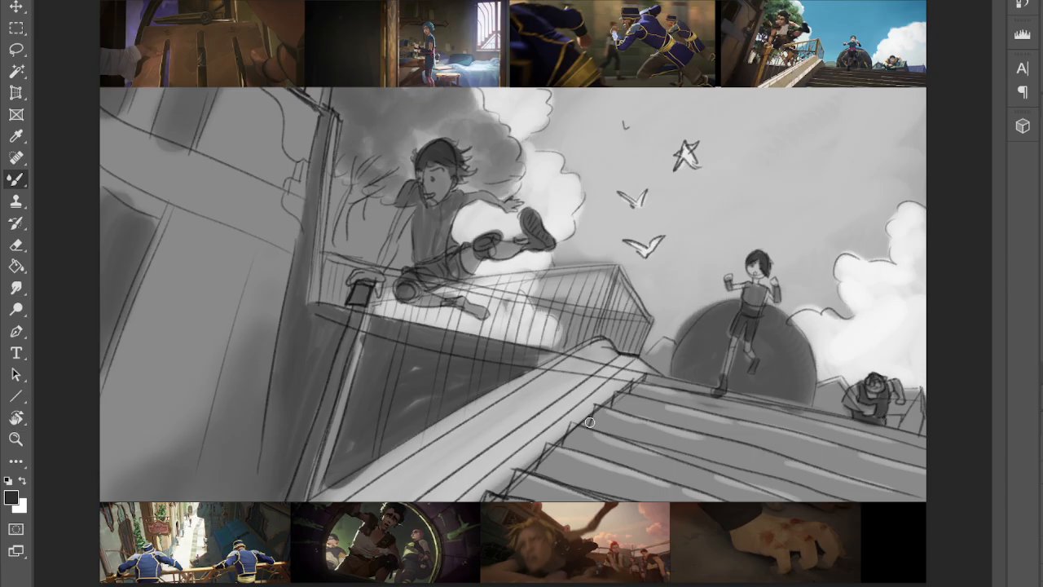
- Shade the stair-side face of the sloping banister dark grey and its top surface mid grey
mouse_move(592, 418)
left_mouse_down()
mouse_move(555, 431)
mouse_move(592, 394)
mouse_move(453, 504)
mouse_move(481, 500)
mouse_move(561, 424)
mouse_move(641, 377)
mouse_move(592, 392)
mouse_move(649, 374)
mouse_move(639, 365)
mouse_move(609, 393)
left_mouse_up()
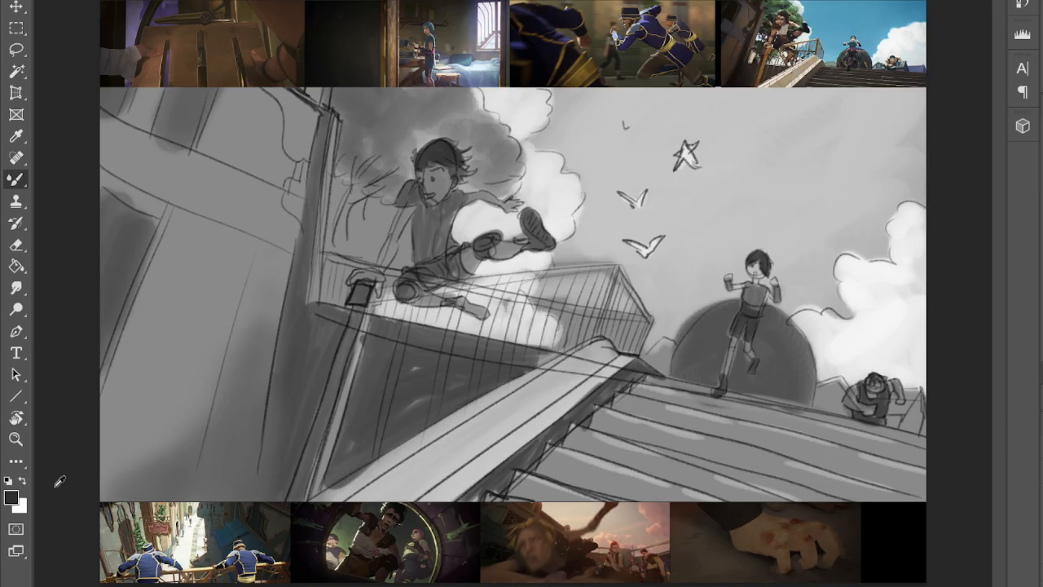
key("i")
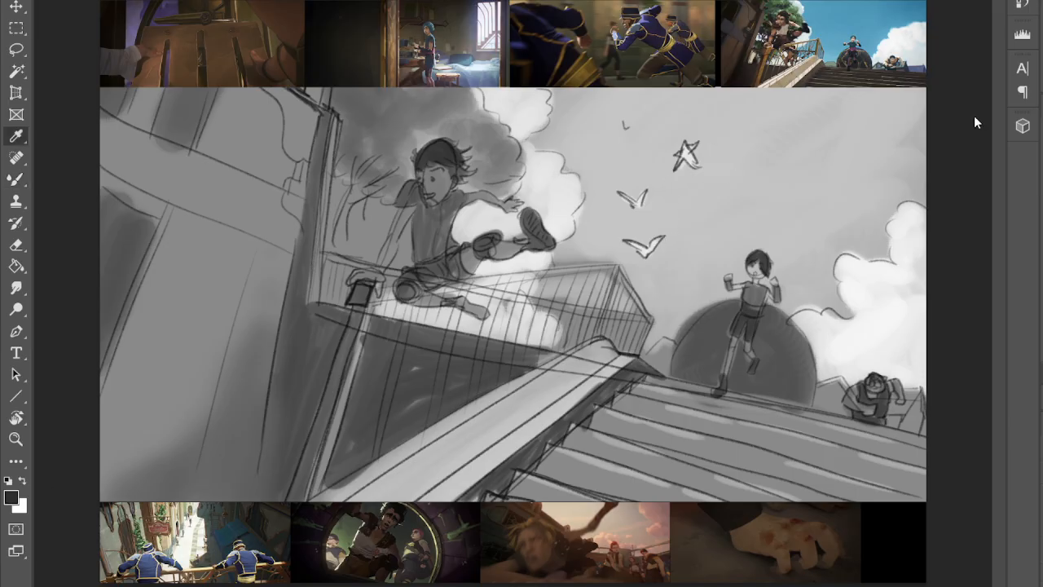
left_click(673, 331)
key("b")
mouse_move(445, 447)
left_mouse_down()
mouse_move(548, 384)
mouse_move(401, 498)
mouse_move(573, 381)
mouse_move(551, 407)
mouse_move(413, 478)
mouse_move(520, 395)
mouse_move(425, 482)
mouse_move(476, 455)
mouse_move(600, 348)
mouse_move(606, 356)
mouse_move(599, 351)
mouse_move(505, 454)
mouse_move(549, 376)
mouse_move(604, 358)
left_mouse_up()
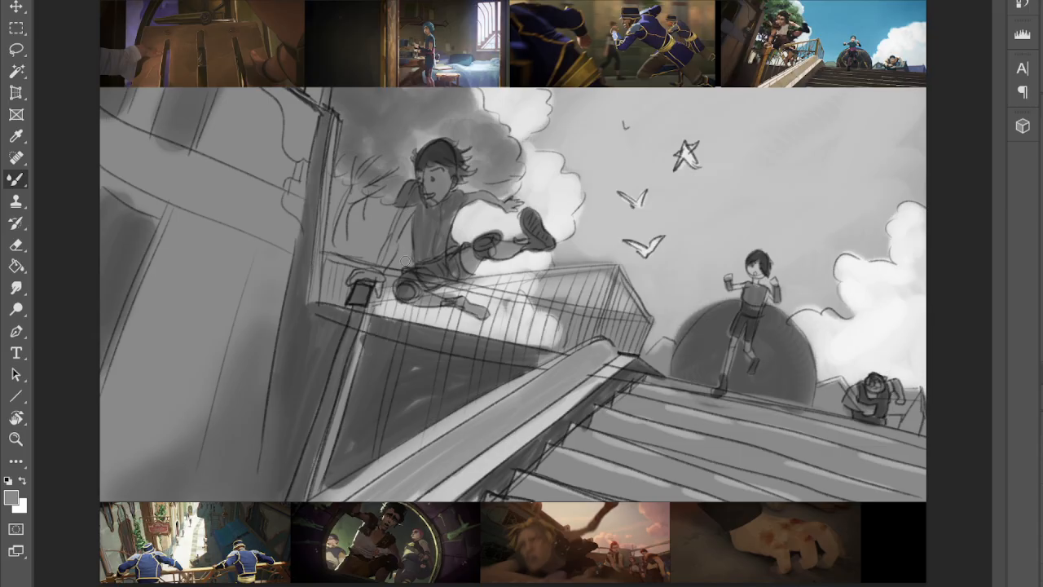
- Tone the vaulting figure's supporting arm, then paint both bare arms and the gripping hand near white
key("i")
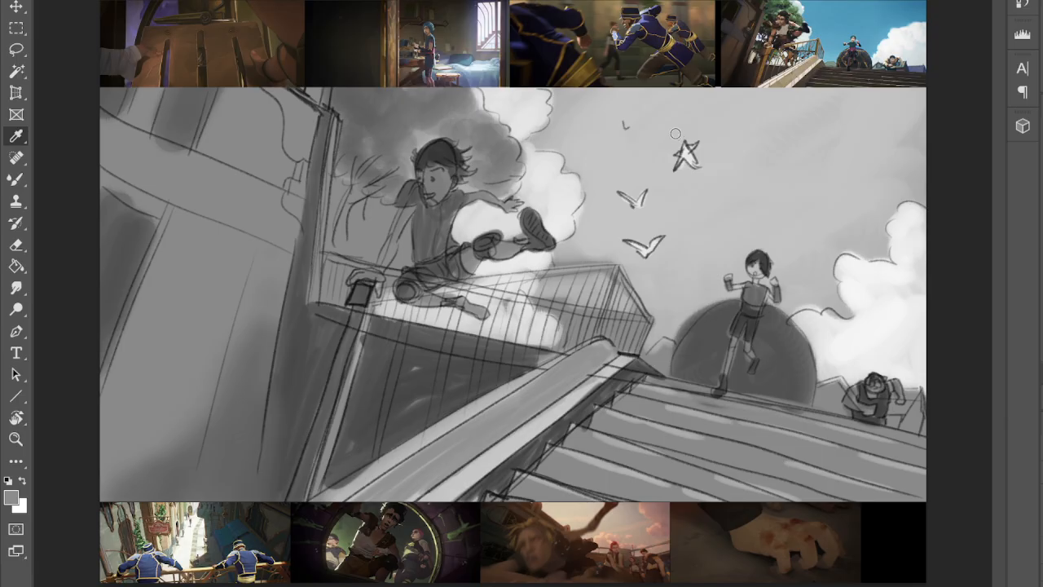
key("b")
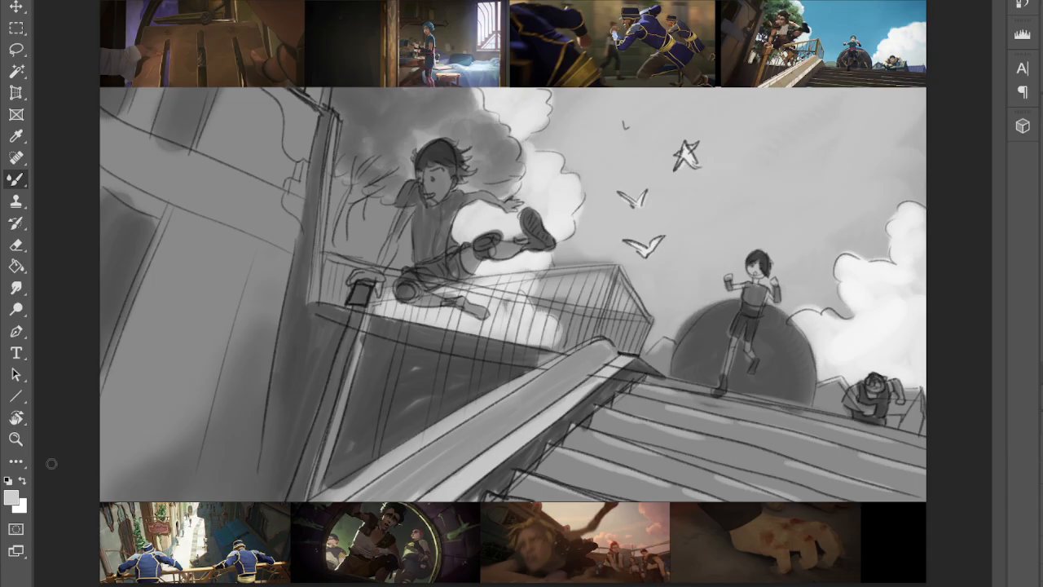
key("i")
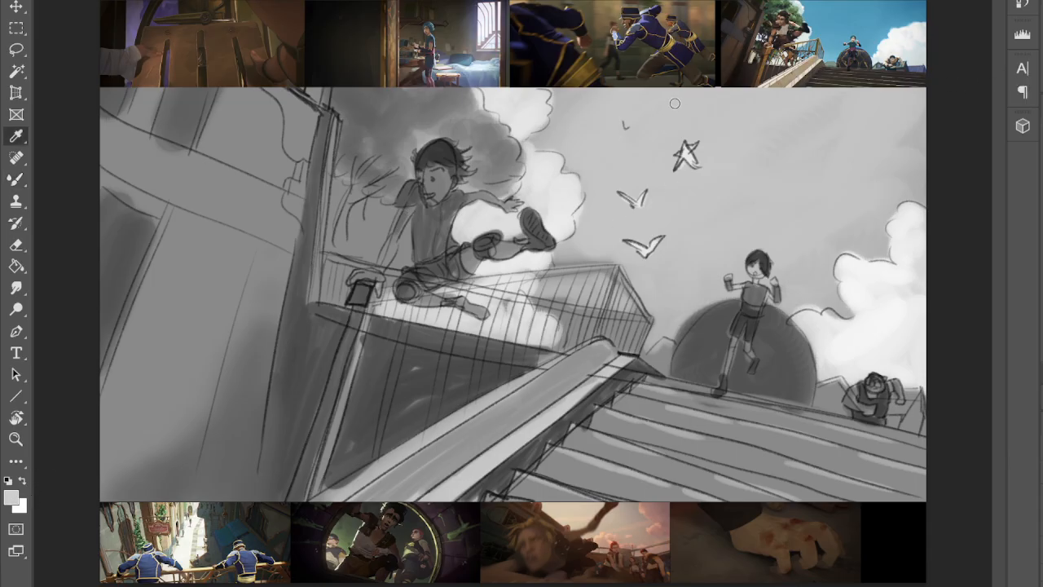
key("b")
left_click_drag(400, 220, 383, 267)
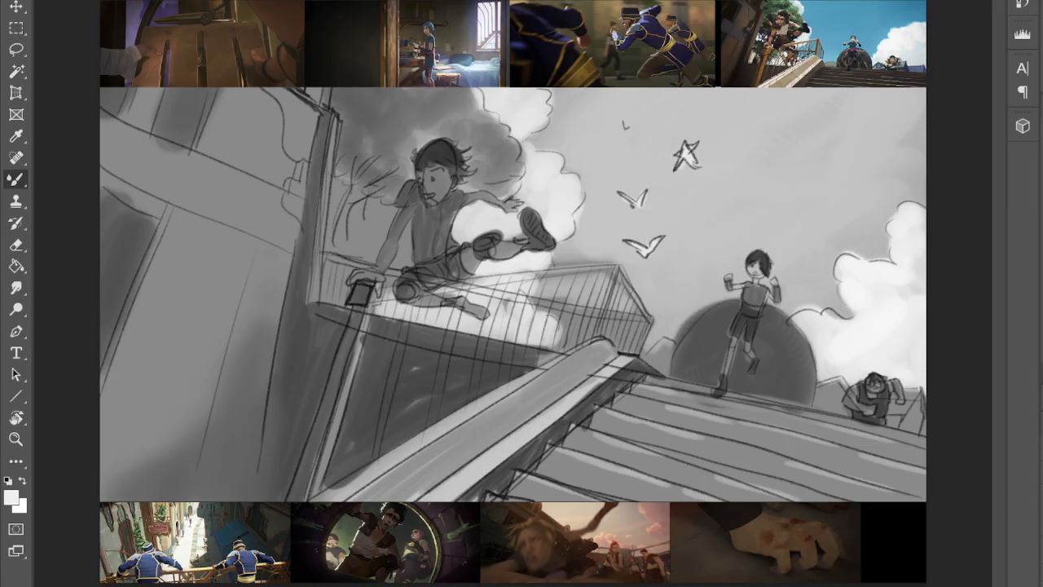
mouse_move(458, 238)
left_mouse_down()
mouse_move(410, 229)
mouse_move(403, 212)
mouse_move(392, 243)
mouse_move(412, 209)
mouse_move(394, 251)
mouse_move(356, 277)
mouse_move(379, 286)
left_mouse_up()
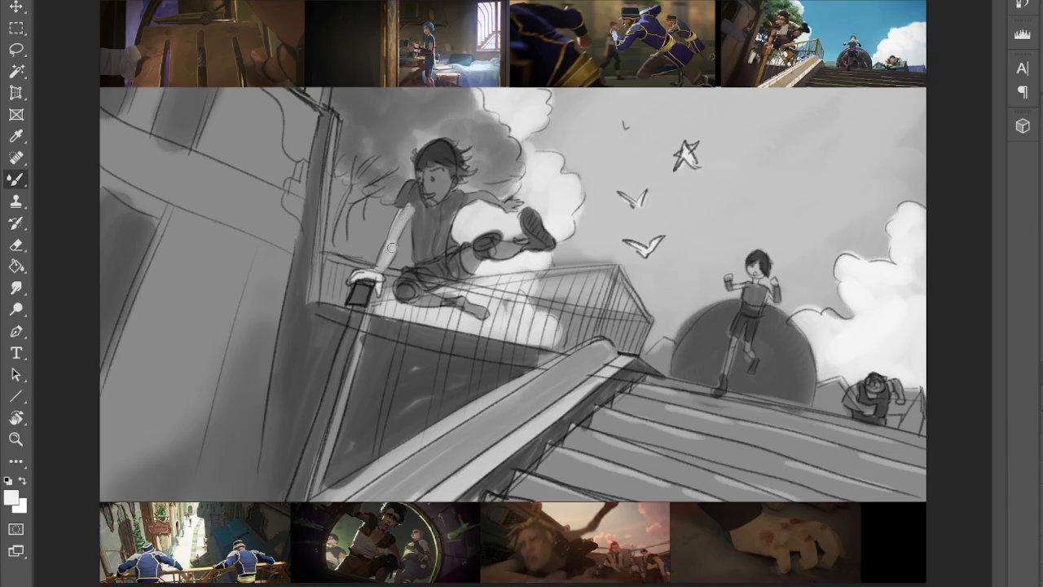
left_click_drag(466, 198, 516, 208)
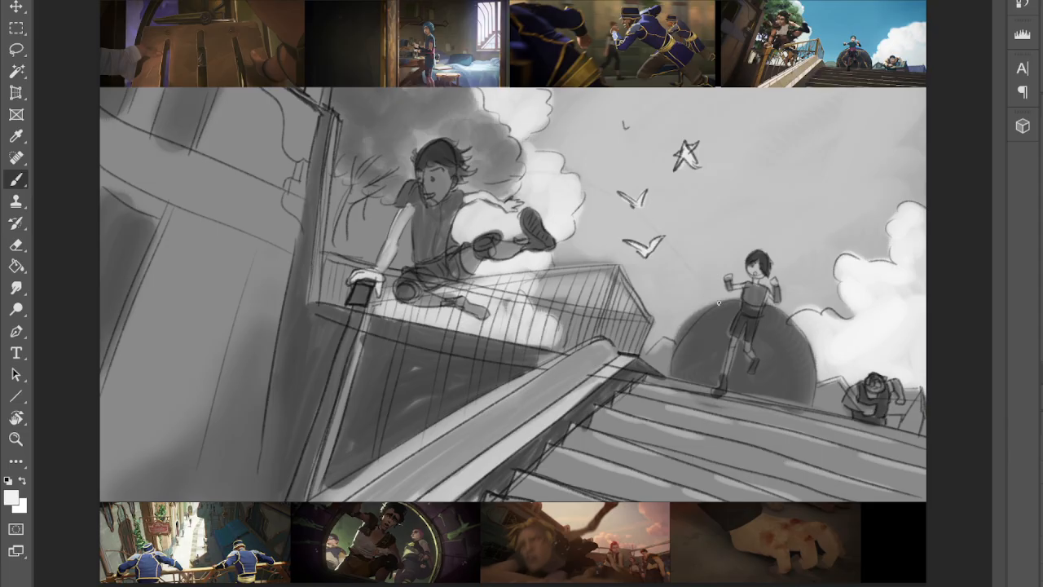
key("i")
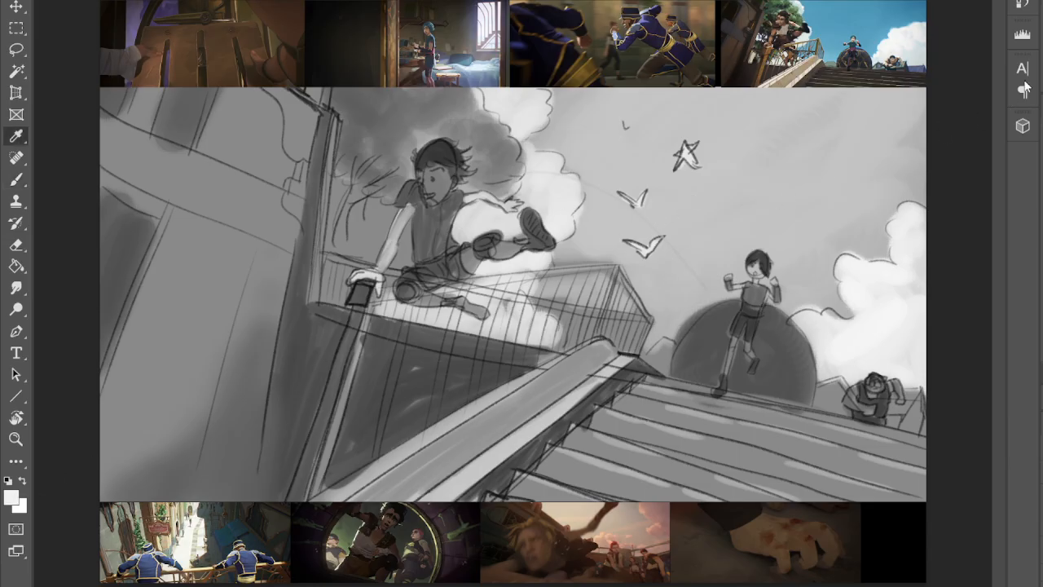
- Draw a black curved arrow from beside the small runner over the sky to the vaulting figure's head
key("b")
key("d")
left_click_drag(536, 164, 700, 271)
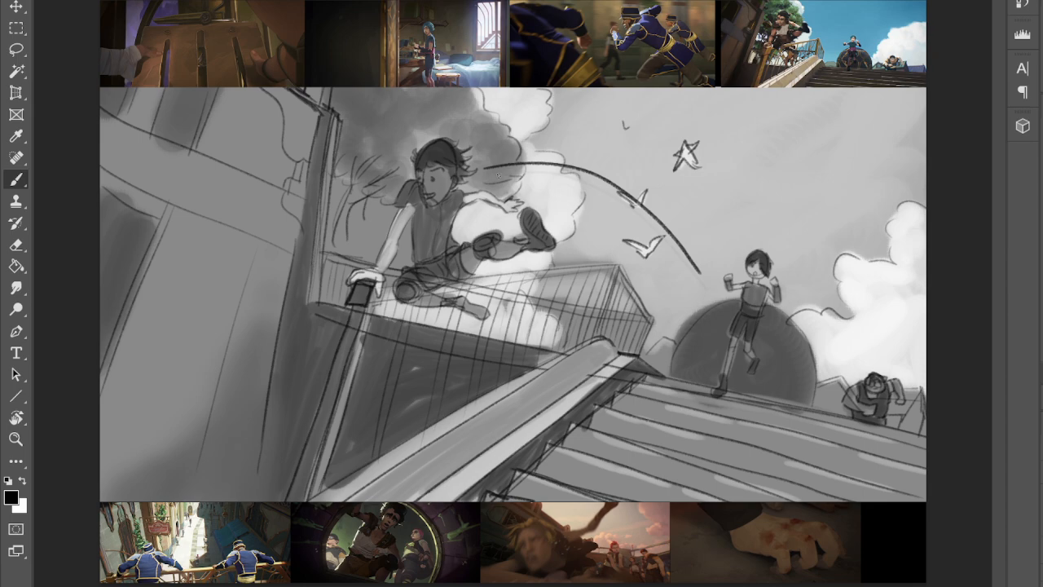
left_click_drag(501, 151, 471, 176)
left_click_drag(471, 179, 518, 171)
- Draw an arrow from the crouching figure up to the runner and add extra arrowheads along both motion paths
left_click_drag(788, 320, 846, 379)
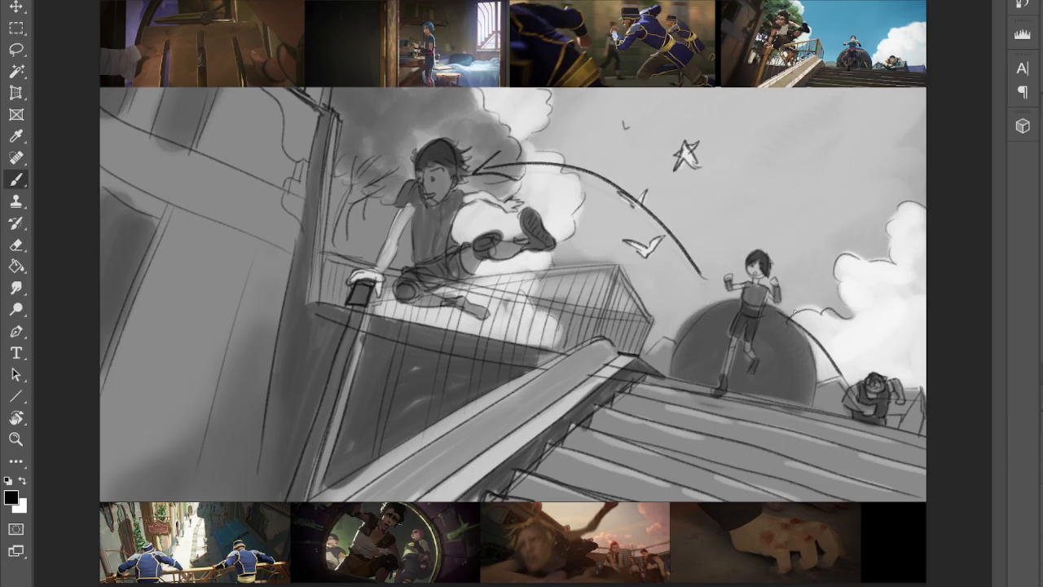
left_click_drag(770, 310, 784, 334)
left_click_drag(897, 411, 915, 428)
left_click_drag(808, 331, 779, 310)
mouse_move(685, 239)
left_mouse_down()
mouse_move(659, 214)
mouse_move(665, 231)
mouse_move(703, 245)
left_mouse_up()
left_click_drag(570, 166, 610, 198)
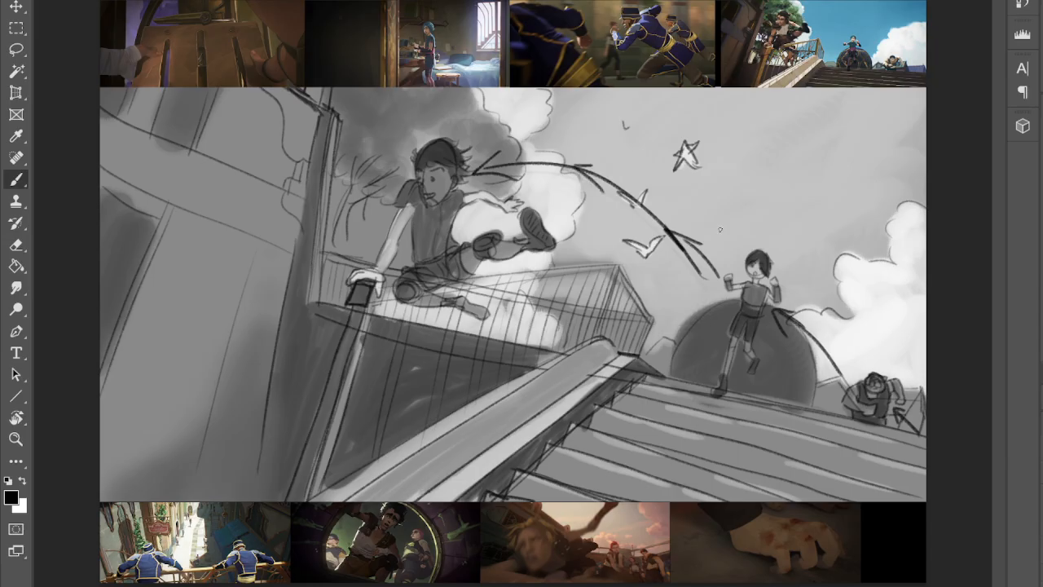
- Add light flow curves across the runner and railing, ending in a bold arrow down the sloping banister
left_click_drag(684, 270, 471, 208)
left_click_drag(719, 321, 836, 388)
mouse_move(772, 345)
left_mouse_down()
mouse_move(425, 371)
mouse_move(432, 443)
mouse_move(489, 412)
mouse_move(434, 432)
mouse_move(460, 413)
mouse_move(484, 413)
left_mouse_up()
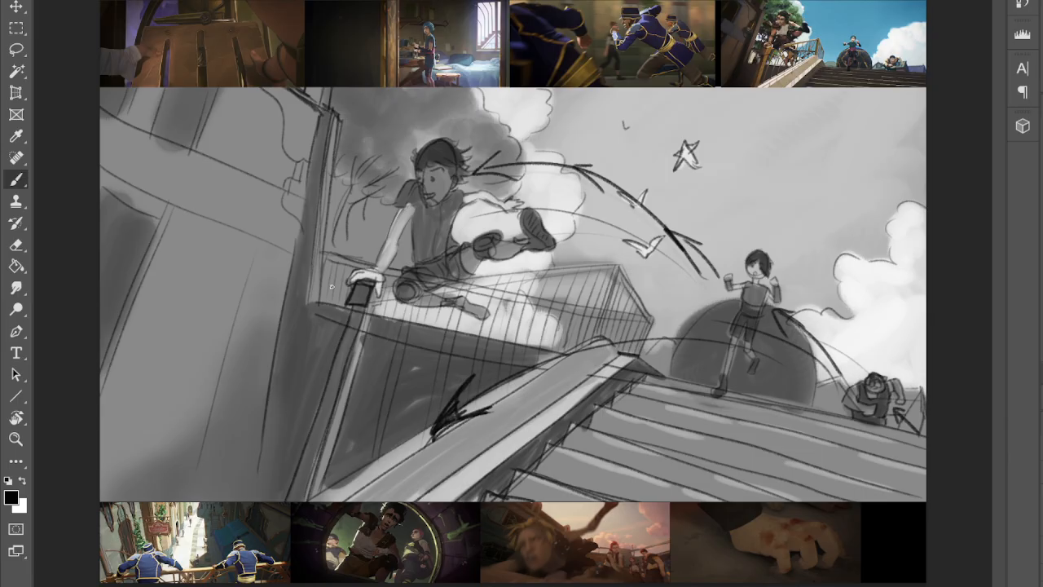
- Loop sweeping ellipses around the vaulting figure and railing, extending the curves toward the small runner
mouse_move(326, 244)
left_mouse_down()
mouse_move(514, 244)
mouse_move(505, 204)
mouse_move(461, 192)
left_mouse_up()
left_click_drag(412, 339, 621, 290)
left_click_drag(375, 286, 621, 259)
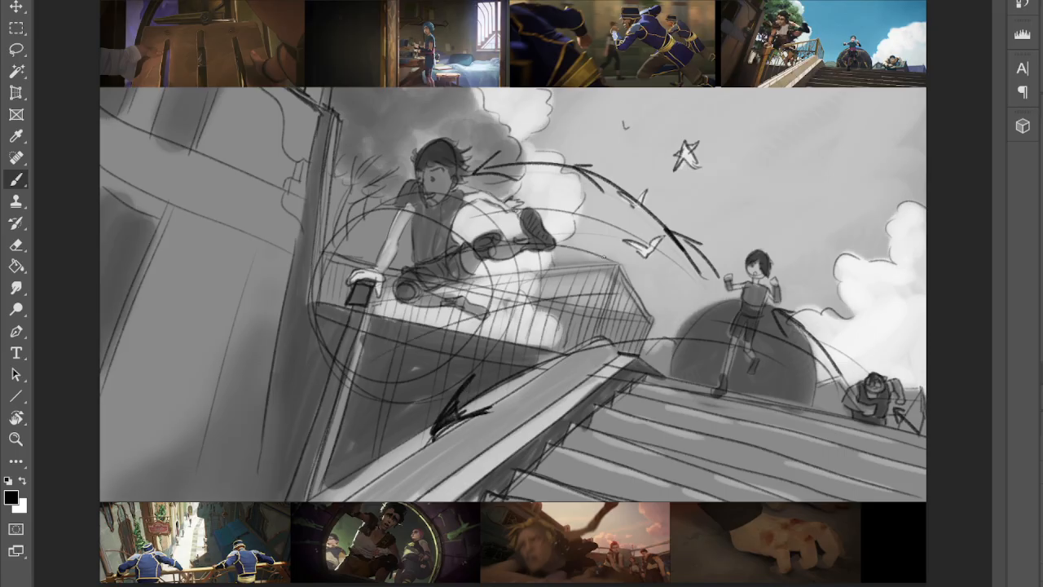
left_click_drag(380, 324, 649, 269)
left_click_drag(388, 235, 739, 282)
left_click_drag(415, 261, 733, 298)
left_click_drag(422, 313, 770, 350)
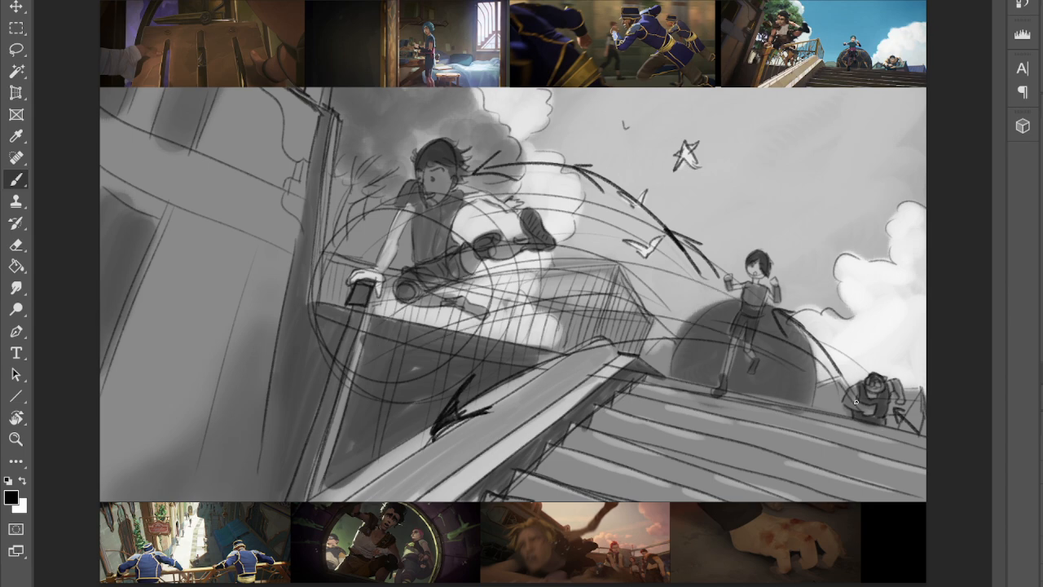
- Sweep wider composition curves linking the vaulting figure with the crouching figure at the far end of the stairs
left_click_drag(447, 326, 777, 381)
mouse_move(387, 227)
left_mouse_down()
mouse_move(440, 189)
mouse_move(870, 368)
left_mouse_up()
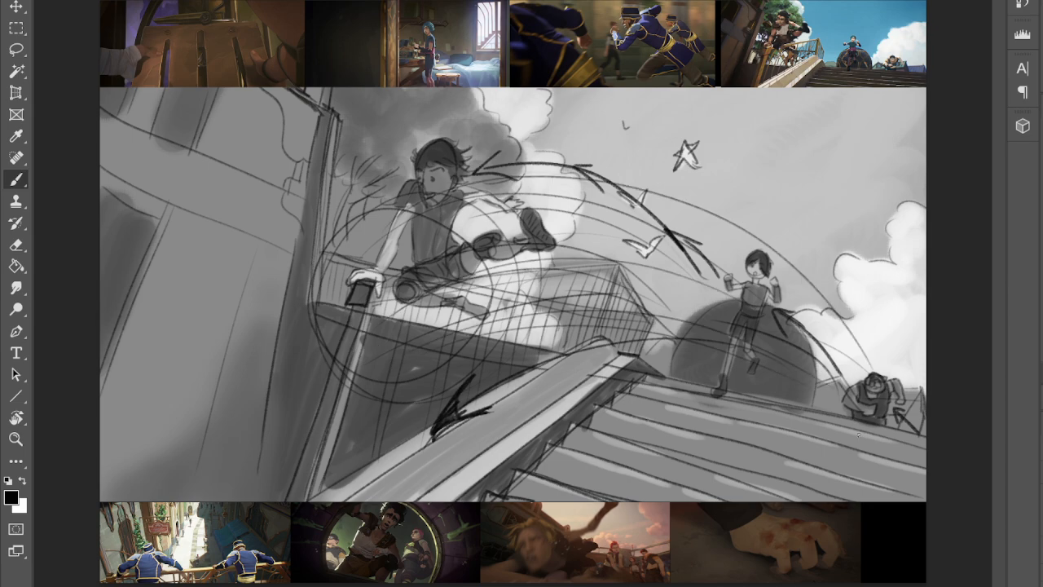
mouse_move(901, 413)
left_mouse_down()
mouse_move(717, 216)
mouse_move(489, 167)
left_mouse_up()
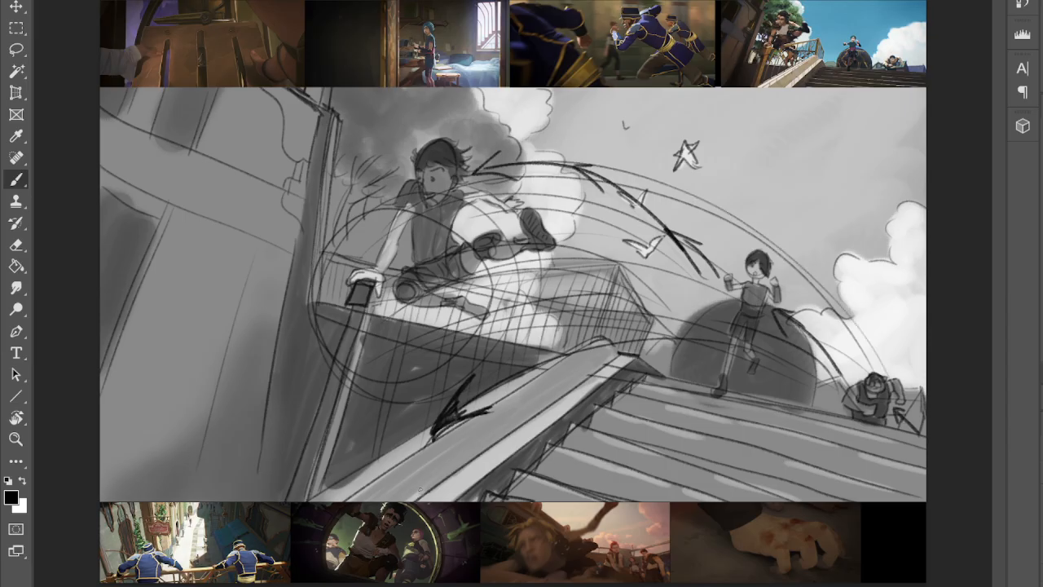
left_click_drag(758, 257, 348, 381)
mouse_move(375, 440)
left_mouse_down()
mouse_move(396, 183)
mouse_move(308, 415)
left_mouse_up()
left_click_drag(354, 350, 880, 380)
left_click_drag(518, 189, 880, 357)
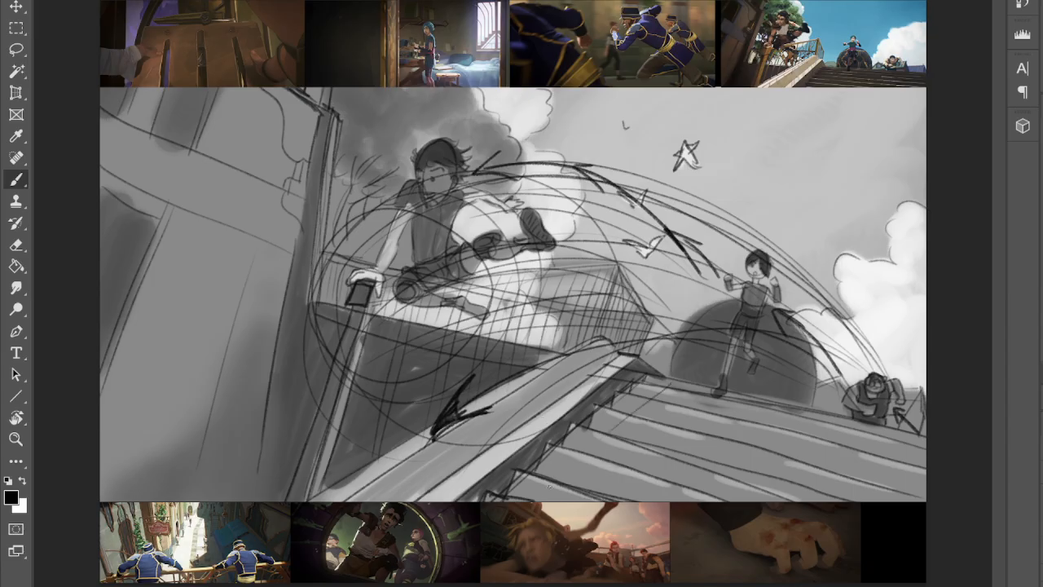
- Draw large arcs over the banister and lower steps with two small ellipses at the scene's base
mouse_move(405, 459)
left_mouse_down()
mouse_move(753, 385)
mouse_move(755, 492)
left_mouse_up()
mouse_move(760, 465)
left_mouse_down()
mouse_move(653, 309)
mouse_move(399, 500)
left_mouse_up()
left_click_drag(471, 333, 751, 490)
mouse_move(494, 448)
left_mouse_down()
mouse_move(453, 474)
mouse_move(526, 489)
left_mouse_up()
mouse_move(639, 462)
left_mouse_down()
mouse_move(656, 497)
mouse_move(691, 456)
left_mouse_up()
- Add direction arrows rising from the two ellipses over the stairs and mark the ellipses' centres
mouse_move(489, 461)
left_mouse_down()
mouse_move(471, 389)
mouse_move(492, 402)
left_mouse_up()
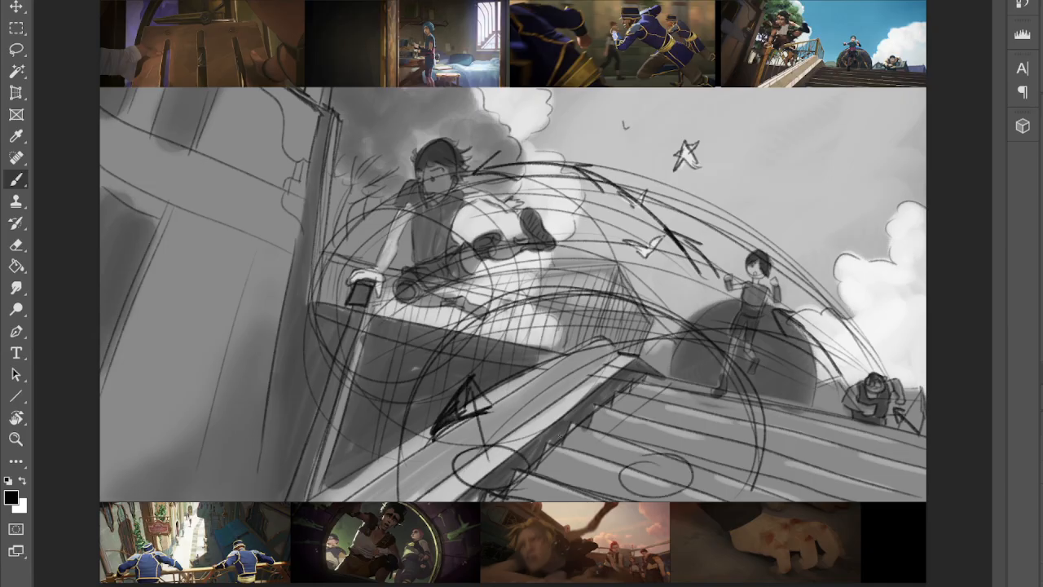
left_click_drag(562, 468, 603, 399)
mouse_move(657, 464)
left_mouse_down()
mouse_move(707, 415)
mouse_move(710, 435)
left_mouse_up()
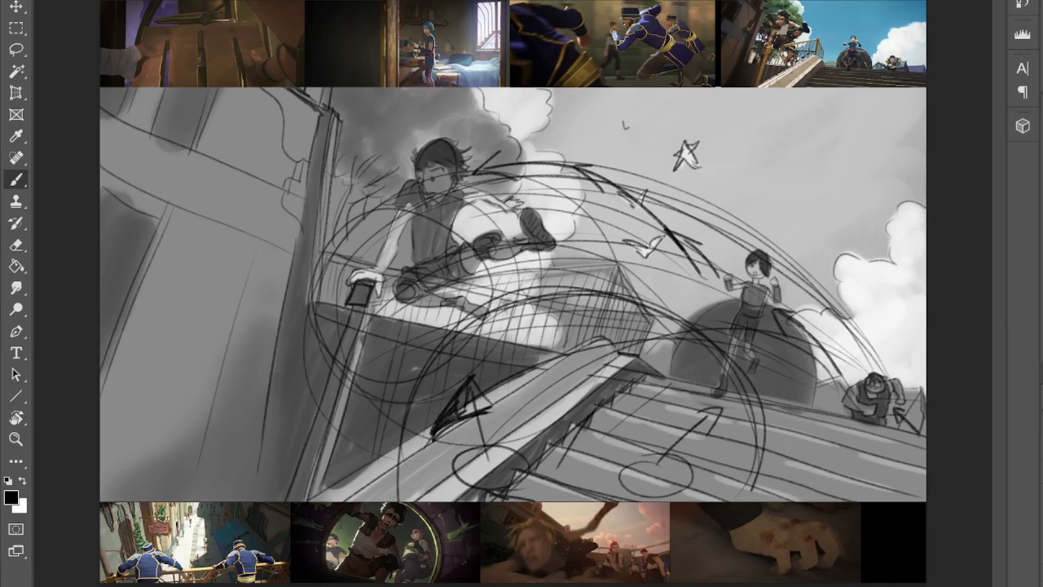
mouse_move(489, 453)
left_mouse_down()
mouse_move(497, 471)
mouse_move(487, 475)
left_mouse_up()
mouse_move(662, 466)
left_mouse_down()
mouse_move(650, 482)
mouse_move(664, 482)
left_mouse_up()
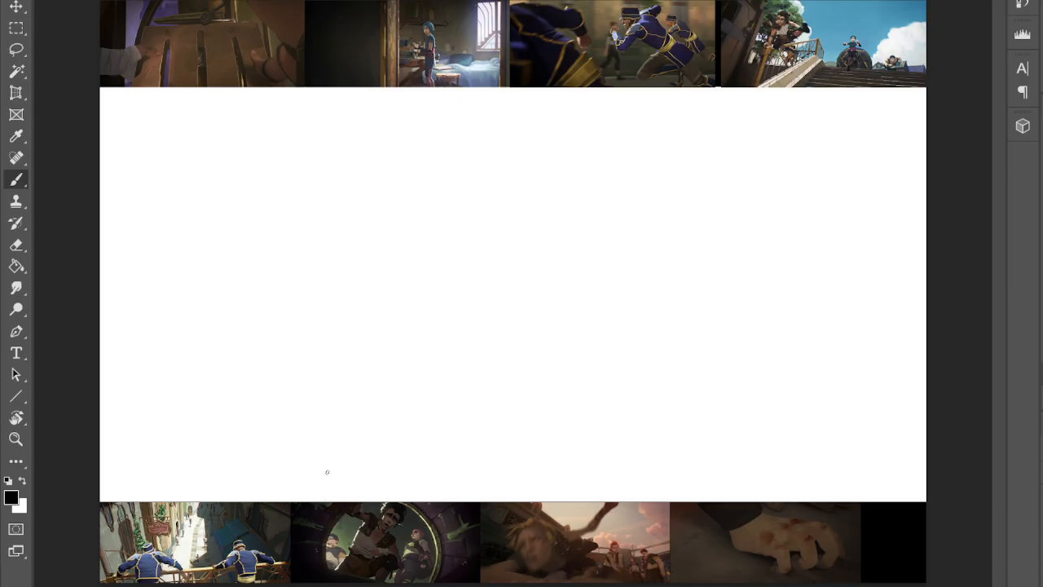
- Rough in the first guard seen from behind on the blank frame, with block head, rounded torso and outstretched arms
mouse_move(280, 378)
left_mouse_down()
mouse_move(328, 381)
mouse_move(247, 389)
mouse_move(226, 405)
left_mouse_up()
mouse_move(326, 380)
left_mouse_down()
mouse_move(415, 410)
mouse_move(442, 458)
left_mouse_up()
mouse_move(399, 431)
left_mouse_down()
mouse_move(422, 459)
mouse_move(443, 456)
mouse_move(354, 416)
mouse_move(361, 497)
left_mouse_up()
mouse_move(260, 398)
left_mouse_down()
mouse_move(236, 454)
mouse_move(234, 493)
left_mouse_up()
mouse_move(237, 394)
left_mouse_down()
mouse_move(185, 433)
mouse_move(200, 455)
mouse_move(255, 426)
mouse_move(174, 431)
mouse_move(168, 465)
mouse_move(199, 441)
mouse_move(151, 471)
mouse_move(185, 466)
left_mouse_up()
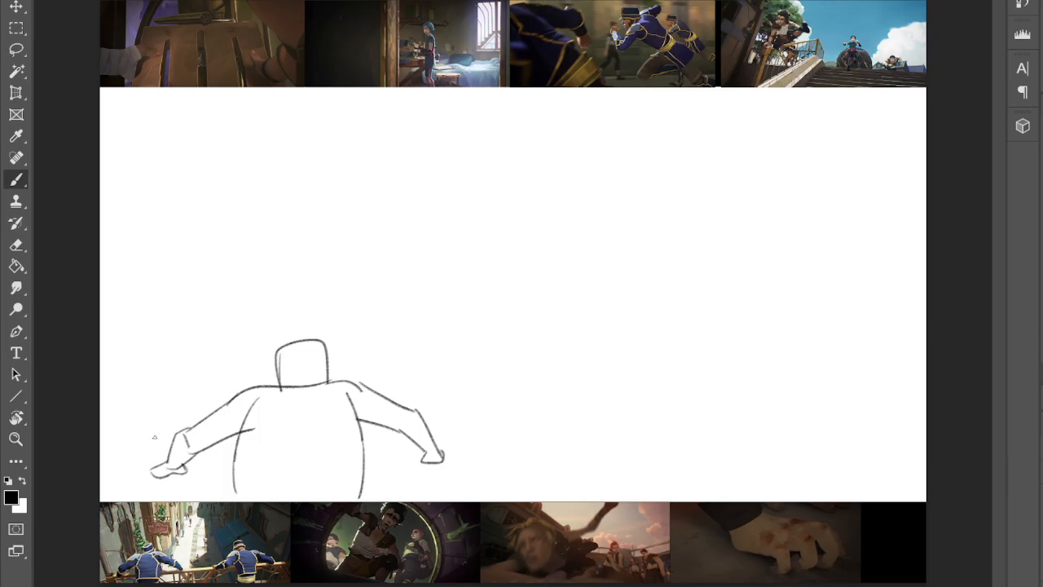
- Sketch the slanted post at the frame's edge and the rail curving up to the first guard's hand
left_click_drag(101, 297, 135, 488)
mouse_move(100, 375)
left_mouse_down()
mouse_move(125, 489)
mouse_move(167, 470)
left_mouse_up()
mouse_move(113, 499)
left_mouse_down()
mouse_move(253, 478)
mouse_move(163, 468)
left_mouse_up()
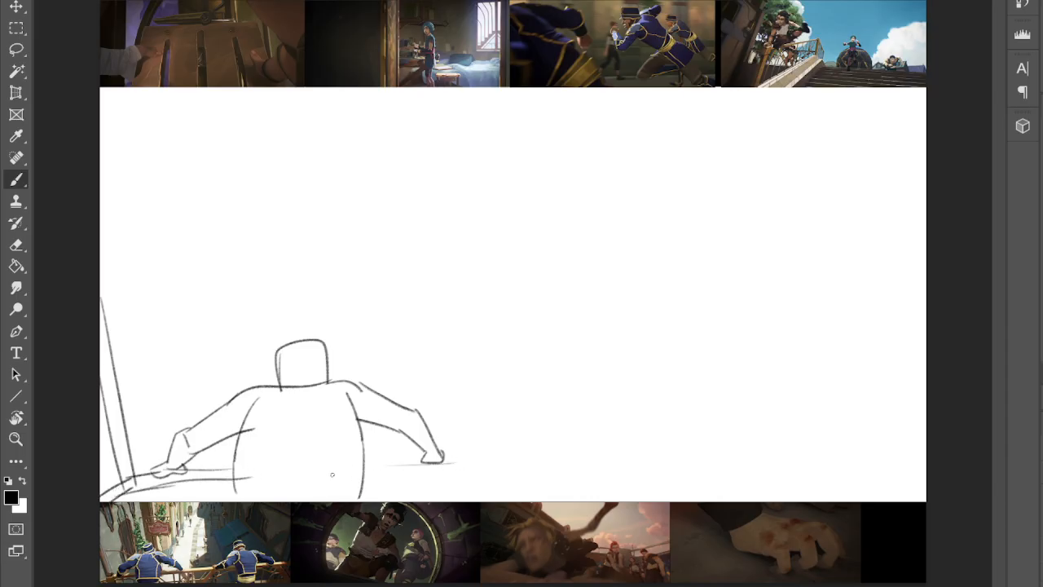
- Draw the long railing with overlapping parallel lines from the first guard's torso across to the far frame edge
left_click_drag(338, 464, 455, 461)
mouse_move(383, 463)
left_mouse_down()
mouse_move(689, 450)
mouse_move(1001, 444)
left_mouse_up()
mouse_move(367, 459)
left_mouse_down()
mouse_move(775, 432)
mouse_move(981, 437)
left_mouse_up()
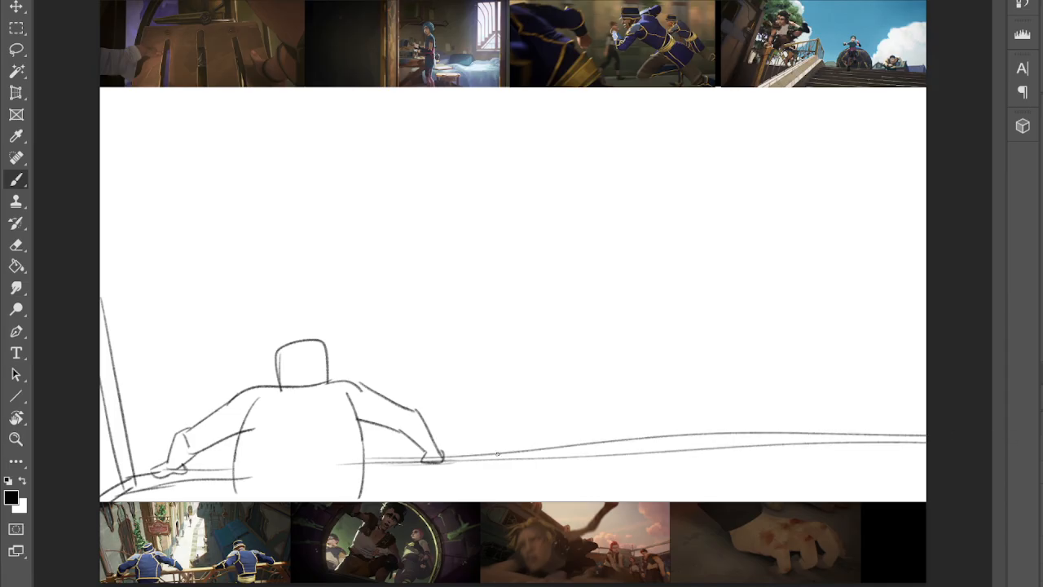
left_click_drag(363, 456, 935, 428)
left_click_drag(370, 466, 899, 438)
mouse_move(360, 458)
left_mouse_down()
mouse_move(908, 432)
mouse_move(936, 446)
left_mouse_up()
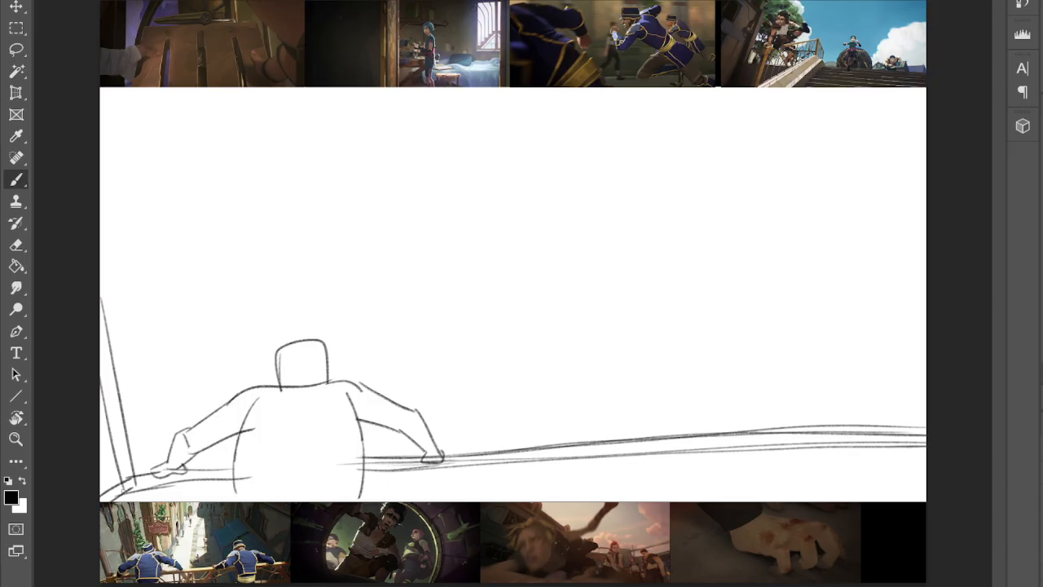
- Add balusters and slanting braces beneath the long railing
left_click_drag(396, 499, 395, 469)
left_click_drag(408, 499, 410, 464)
left_click_drag(513, 499, 515, 466)
mouse_move(548, 499)
left_mouse_down()
mouse_move(557, 456)
mouse_move(587, 454)
left_mouse_up()
mouse_move(593, 499)
left_mouse_down()
mouse_move(607, 450)
mouse_move(673, 442)
mouse_move(612, 454)
left_mouse_up()
left_click_drag(533, 499, 583, 456)
left_click_drag(618, 486, 731, 462)
mouse_move(784, 461)
left_mouse_down()
mouse_move(895, 460)
mouse_move(923, 440)
left_mouse_up()
mouse_move(901, 500)
left_mouse_down()
mouse_move(886, 437)
mouse_move(886, 500)
left_mouse_up()
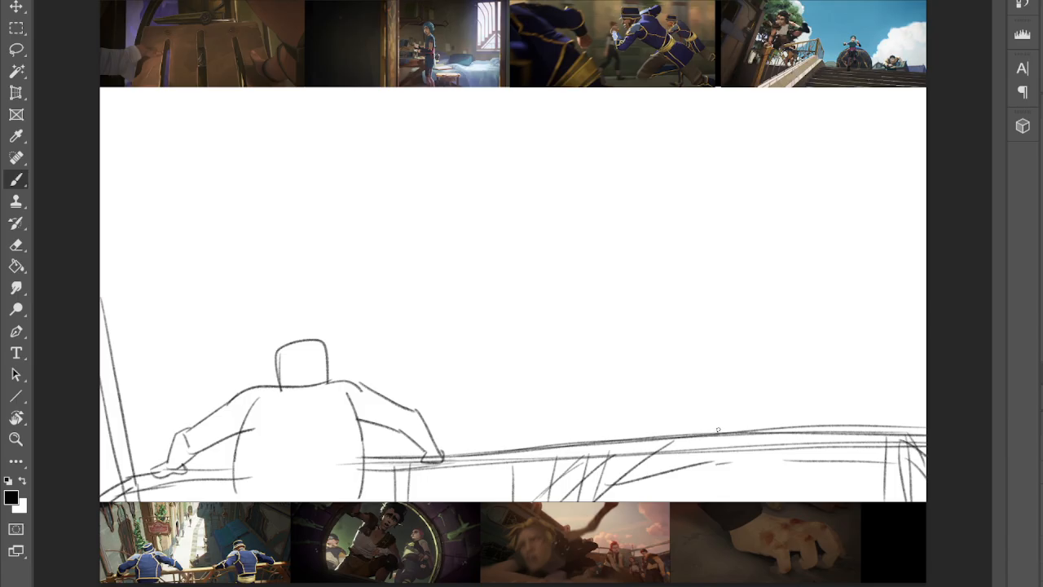
- Build the second guard's arm resting on the railing from circles at hand, elbow and shoulder joined by cylinder lines
mouse_move(668, 432)
left_mouse_down()
mouse_move(686, 424)
mouse_move(701, 434)
mouse_move(681, 448)
mouse_move(727, 414)
mouse_move(743, 427)
mouse_move(689, 454)
left_mouse_up()
left_click_drag(730, 414, 776, 384)
mouse_move(754, 432)
left_mouse_down()
mouse_move(793, 399)
mouse_move(781, 377)
mouse_move(796, 393)
left_mouse_up()
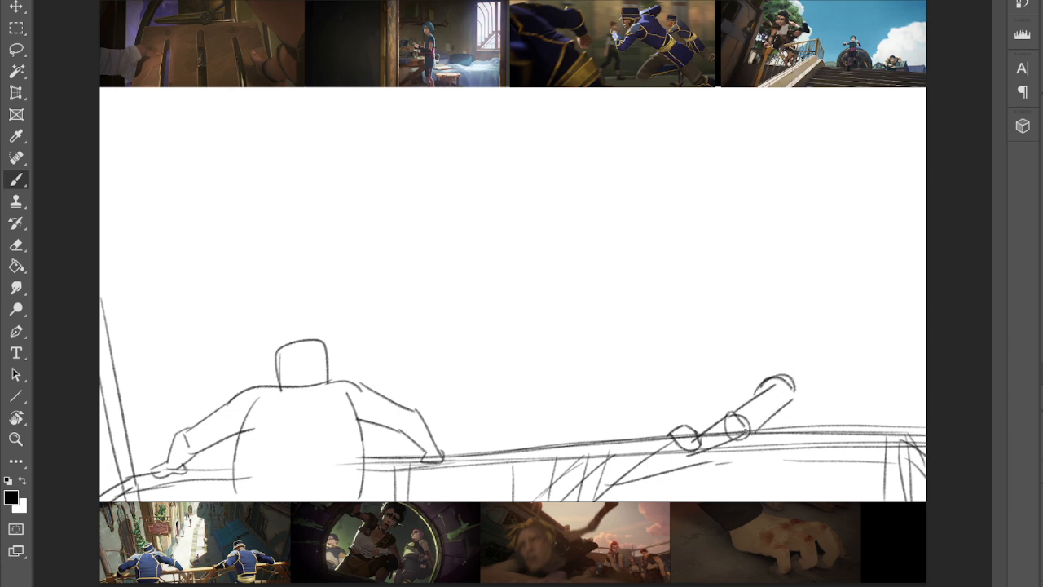
left_click_drag(692, 440, 732, 414)
mouse_move(697, 449)
left_mouse_down()
mouse_move(738, 438)
mouse_move(771, 381)
left_mouse_up()
- Sketch the second guard's rounded head, cap band, ear and neck, and start the shoulder line
mouse_move(753, 426)
left_mouse_down()
mouse_move(779, 413)
mouse_move(802, 377)
mouse_move(867, 391)
mouse_move(826, 380)
mouse_move(846, 380)
mouse_move(828, 377)
mouse_move(796, 322)
mouse_move(774, 369)
mouse_move(799, 376)
mouse_move(798, 323)
mouse_move(771, 334)
mouse_move(772, 374)
left_mouse_up()
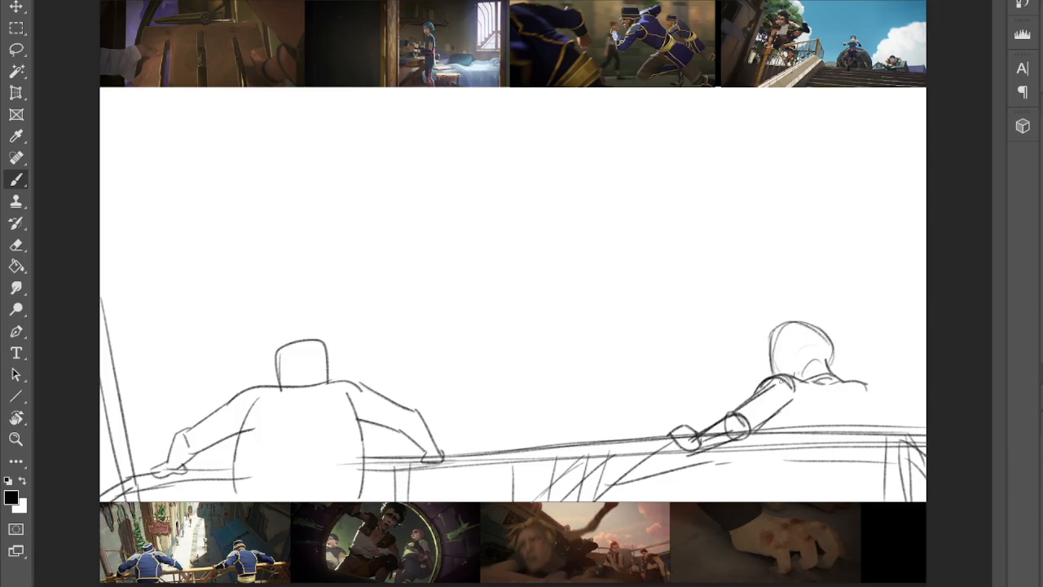
mouse_move(786, 355)
left_mouse_down()
mouse_move(841, 342)
mouse_move(778, 371)
mouse_move(792, 360)
mouse_move(795, 381)
left_mouse_up()
mouse_move(831, 348)
left_mouse_down()
mouse_move(827, 368)
mouse_move(822, 330)
mouse_move(775, 324)
mouse_move(766, 355)
mouse_move(831, 333)
left_mouse_up()
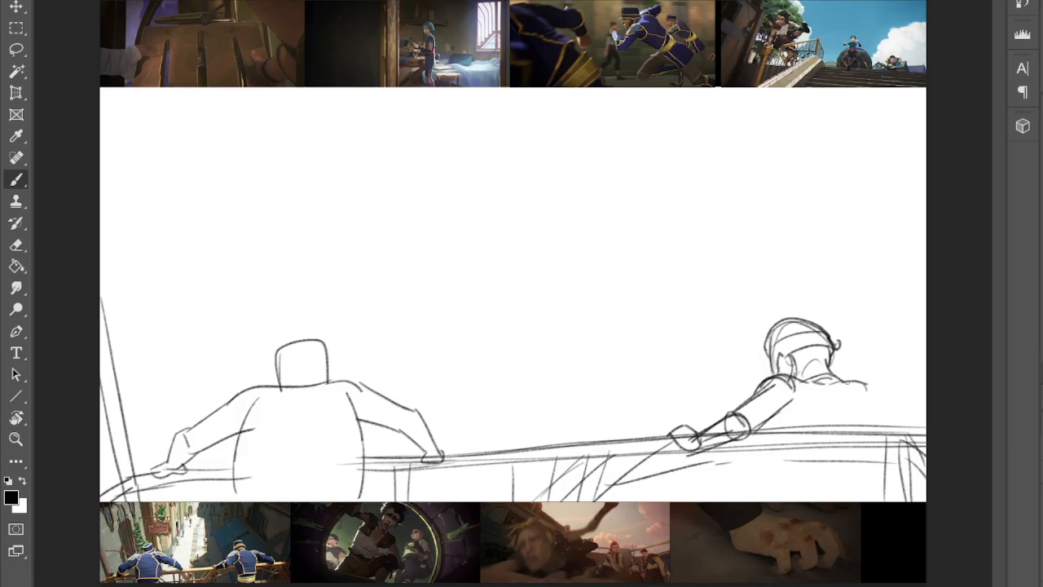
- Outline the second guard's back and sides down to the waist and draw the belt across the bottom
left_click_drag(770, 420, 784, 487)
left_click_drag(865, 382, 881, 420)
left_click_drag(794, 434, 884, 426)
mouse_move(780, 400)
left_mouse_down()
mouse_move(799, 440)
mouse_move(799, 479)
left_mouse_up()
mouse_move(880, 425)
left_mouse_down()
mouse_move(865, 481)
mouse_move(789, 483)
left_mouse_up()
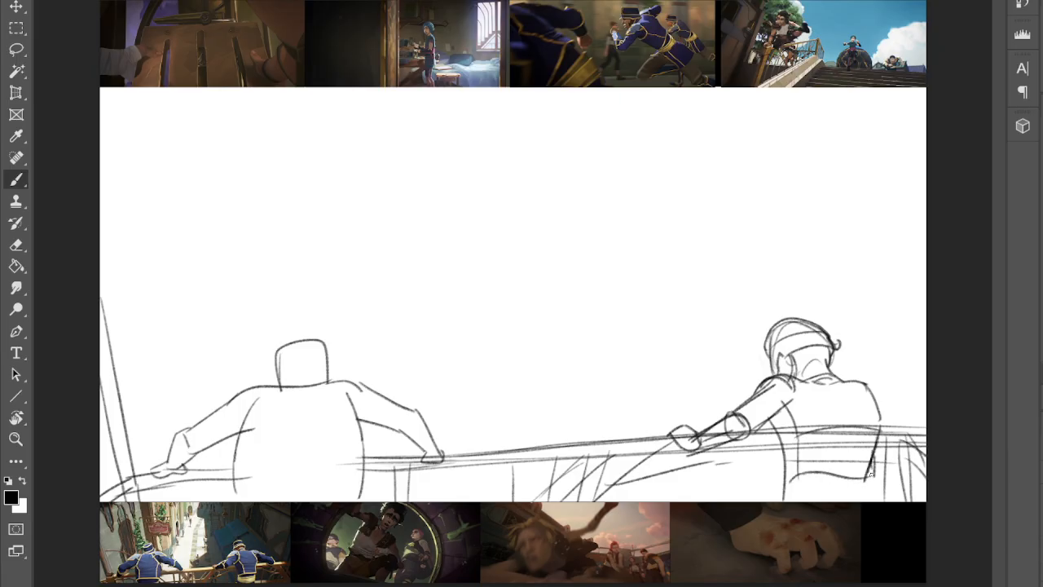
mouse_move(864, 478)
left_mouse_down()
mouse_move(863, 498)
mouse_move(790, 487)
mouse_move(870, 489)
mouse_move(802, 493)
mouse_move(865, 501)
left_mouse_up()
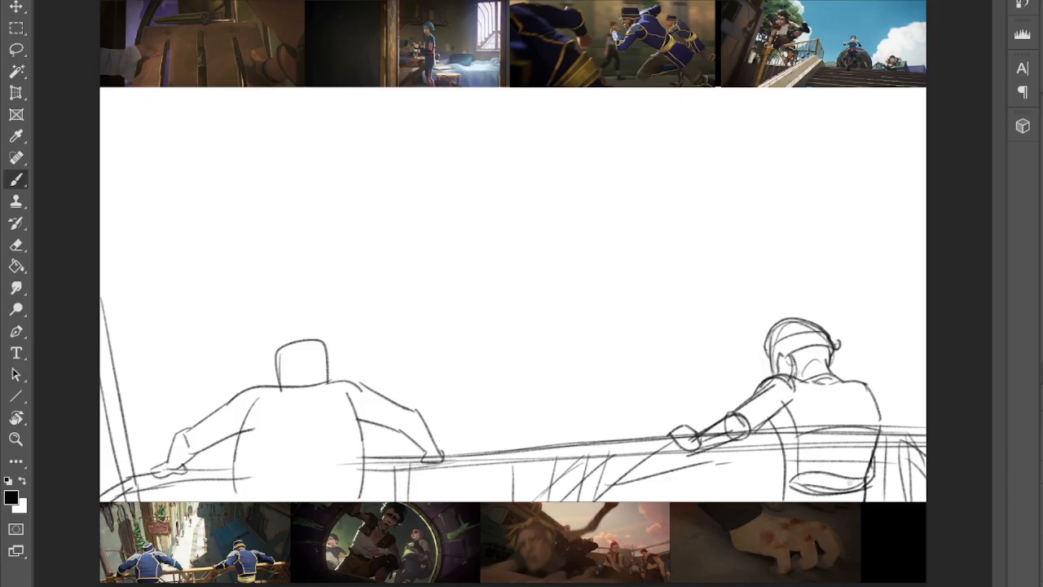
- Reinforce the second guard's waist and add the far arm and shoulder pads
mouse_move(783, 477)
left_mouse_down()
mouse_move(802, 481)
mouse_move(784, 484)
mouse_move(781, 499)
mouse_move(775, 440)
left_mouse_up()
left_click_drag(864, 382, 923, 430)
left_click_drag(851, 376, 887, 402)
mouse_move(761, 385)
left_mouse_down()
mouse_move(743, 414)
mouse_move(759, 425)
mouse_move(785, 411)
left_mouse_up()
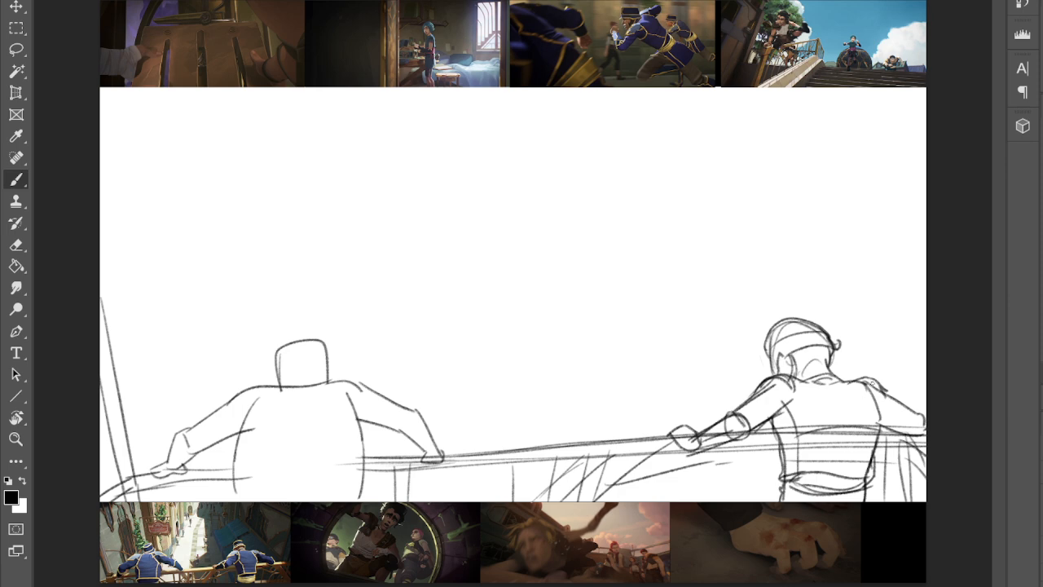
- Turn the first guard's block head into a banded cap and add the ear, collar and shoulder pads
mouse_move(290, 344)
left_mouse_down()
mouse_move(282, 352)
mouse_move(328, 363)
mouse_move(279, 351)
mouse_move(326, 346)
mouse_move(330, 362)
left_mouse_up()
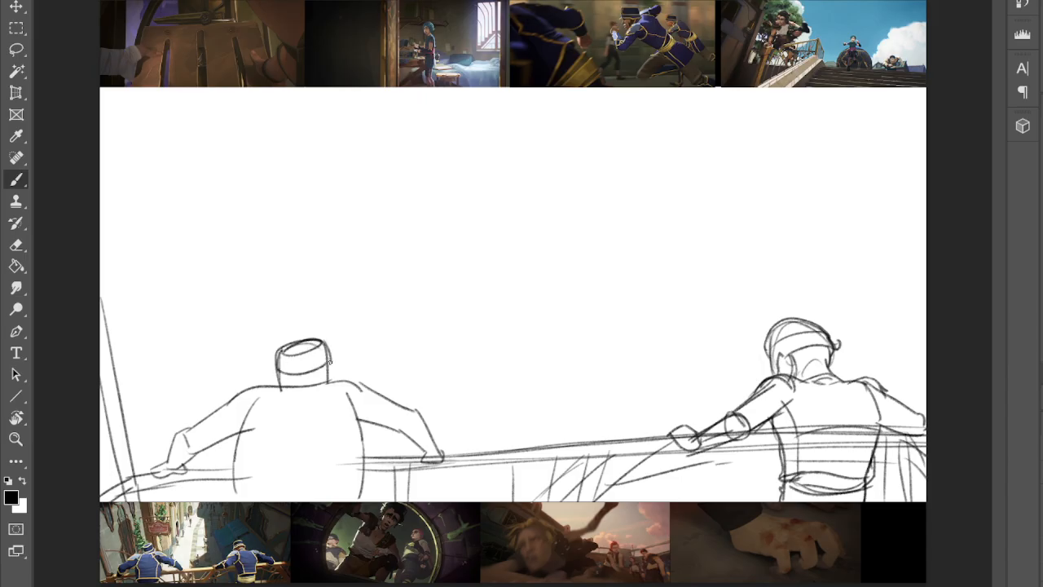
mouse_move(277, 391)
left_mouse_down()
mouse_move(331, 387)
mouse_move(351, 373)
mouse_move(380, 398)
left_mouse_up()
mouse_move(279, 388)
left_mouse_down()
mouse_move(218, 405)
mouse_move(249, 417)
mouse_move(271, 400)
mouse_move(259, 399)
left_mouse_up()
left_click_drag(255, 403, 269, 391)
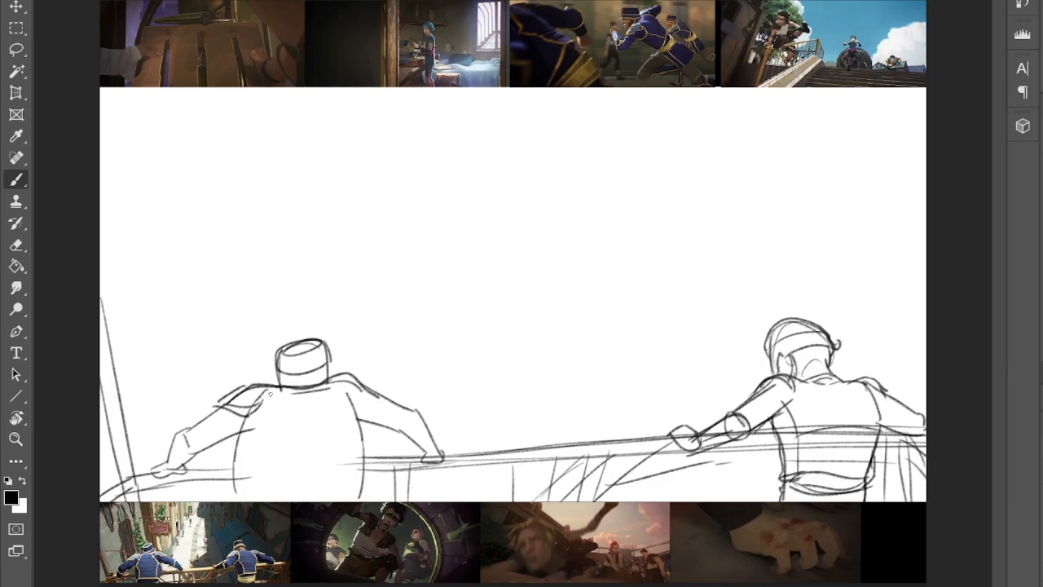
mouse_move(333, 382)
left_mouse_down()
mouse_move(367, 398)
mouse_move(379, 390)
mouse_move(345, 373)
mouse_move(331, 379)
mouse_move(338, 364)
mouse_move(329, 376)
mouse_move(274, 374)
mouse_move(281, 388)
mouse_move(330, 375)
mouse_move(332, 364)
left_mouse_up()
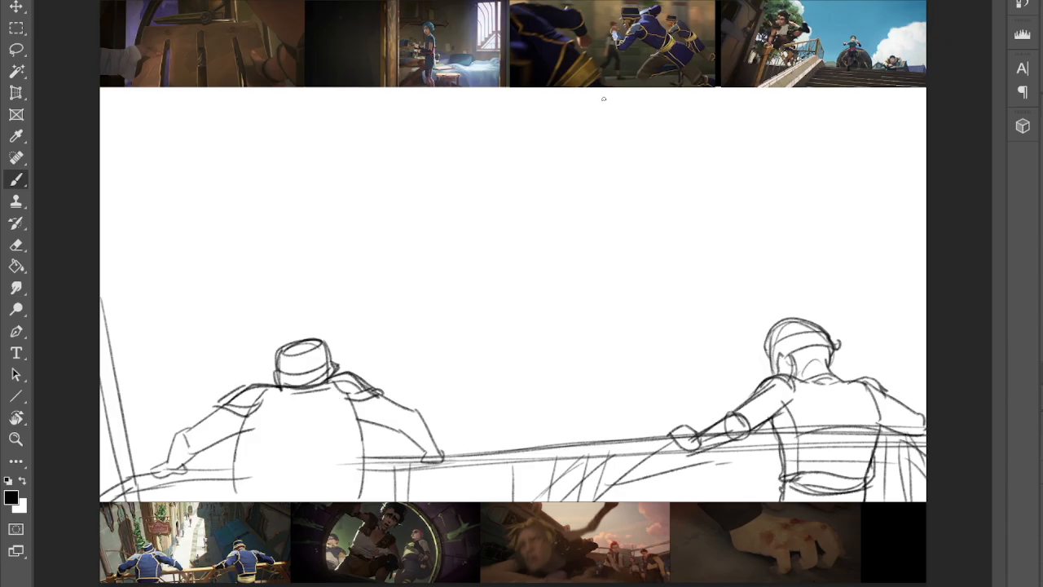
- Draw the long diagonal street edge, the near side of the angular awning and a baluster under the railing
left_click_drag(599, 103, 347, 371)
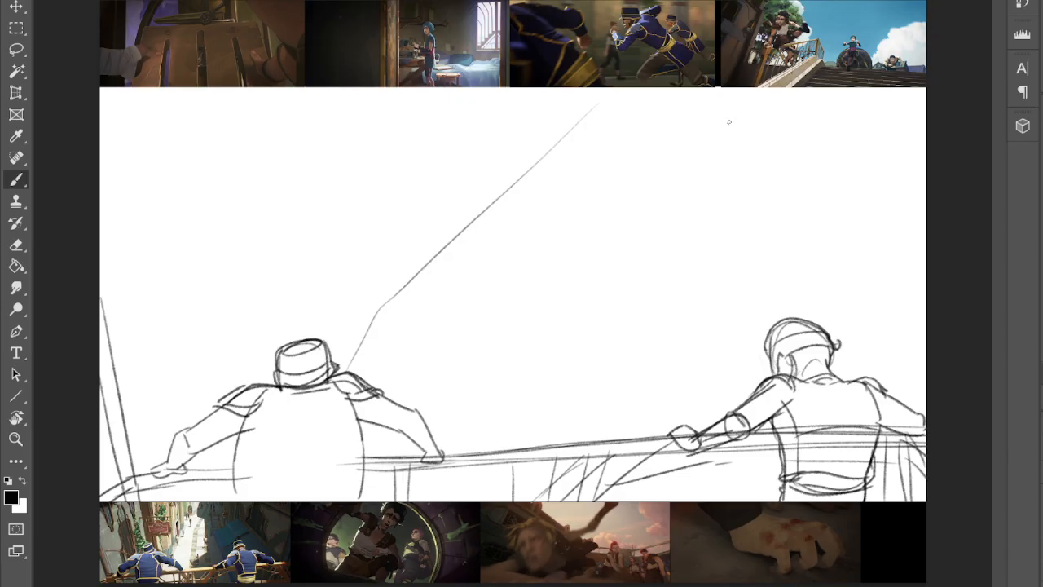
mouse_move(739, 91)
left_mouse_down()
mouse_move(774, 160)
mouse_move(688, 274)
mouse_move(718, 419)
left_mouse_up()
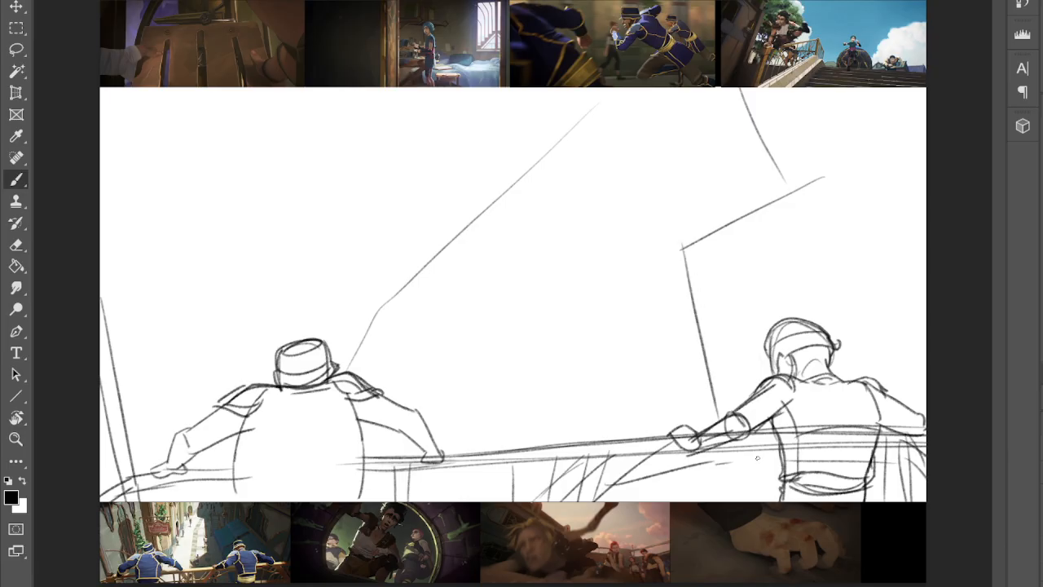
left_click_drag(733, 458, 744, 500)
left_click_drag(728, 450, 738, 501)
left_click_drag(689, 256, 708, 351)
- Draw the awning's sloping far edge with repeated strokes and strengthen its peak behind the second guard
mouse_move(685, 247)
left_mouse_down()
mouse_move(823, 178)
mouse_move(928, 282)
left_mouse_up()
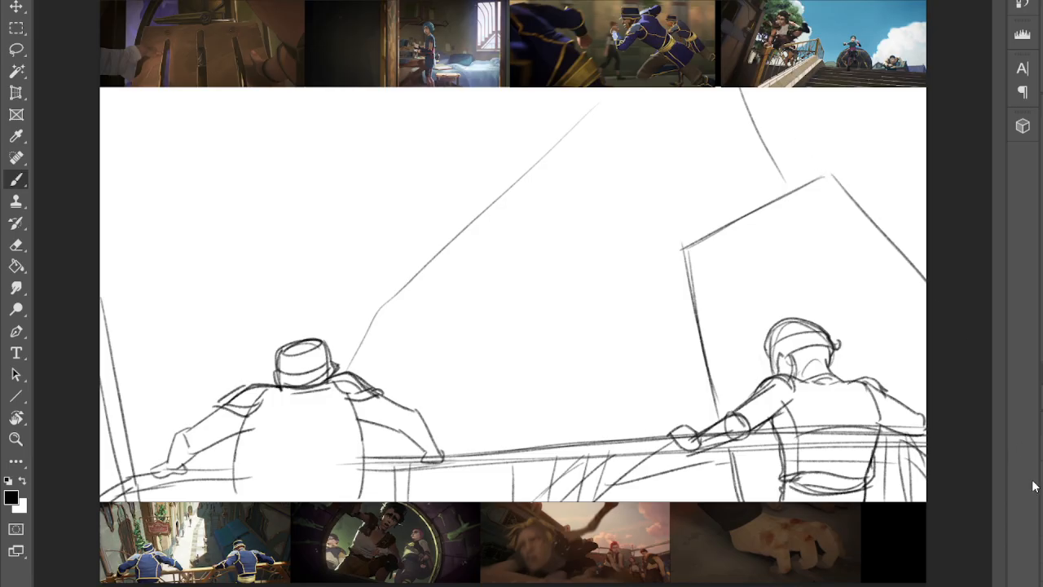
left_click_drag(830, 175, 987, 456)
left_click_drag(833, 178, 973, 360)
left_click_drag(826, 175, 936, 331)
left_click_drag(828, 174, 795, 191)
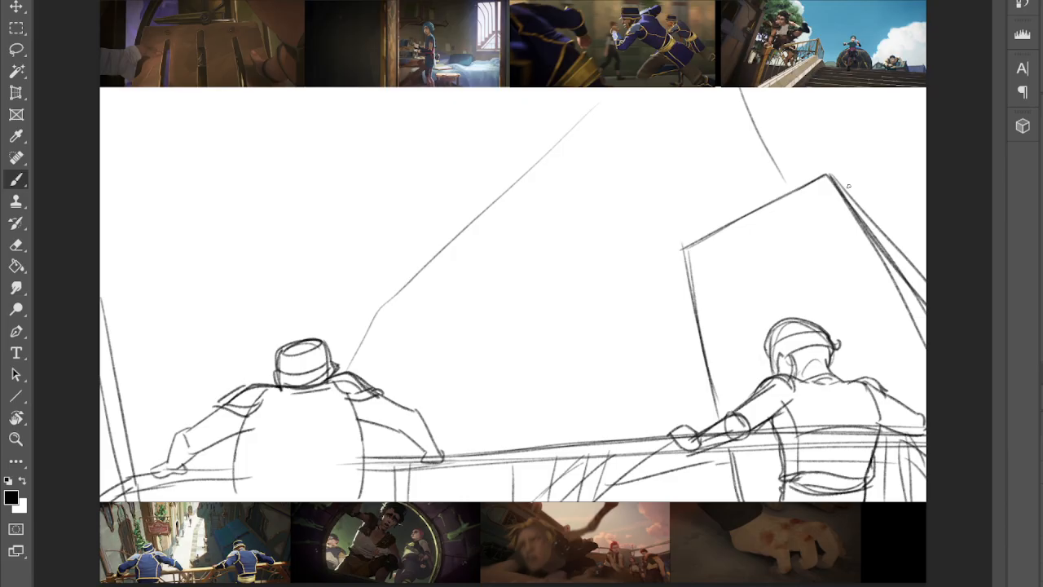
- Sketch a wavy contour and slanted lines beyond the awning, and hatch the wall above its peak
mouse_move(846, 189)
left_mouse_down()
mouse_move(871, 141)
mouse_move(919, 106)
mouse_move(893, 269)
left_mouse_up()
left_click_drag(923, 177, 902, 281)
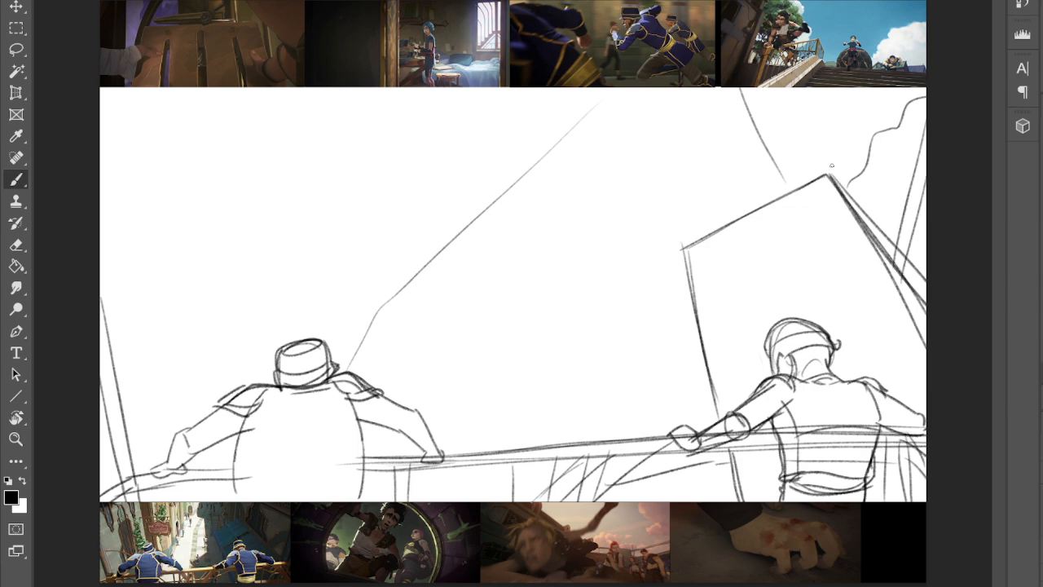
left_click_drag(832, 98, 816, 176)
mouse_move(818, 91)
left_mouse_down()
mouse_move(802, 162)
mouse_move(779, 172)
left_mouse_up()
mouse_move(784, 92)
left_mouse_down()
mouse_move(768, 143)
mouse_move(762, 129)
left_mouse_up()
mouse_move(761, 88)
left_mouse_down()
mouse_move(751, 121)
mouse_move(746, 110)
left_mouse_up()
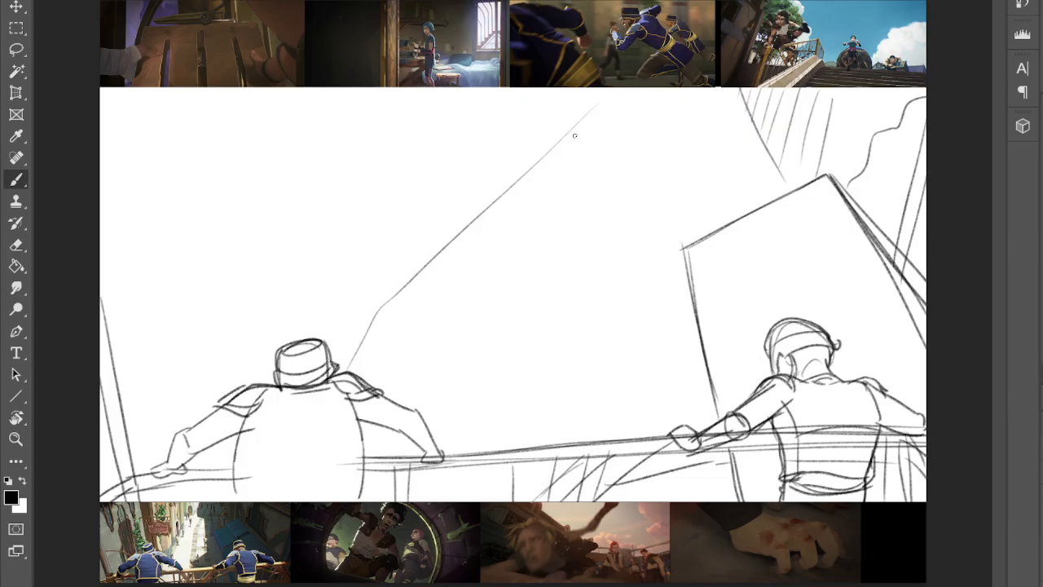
- Sketch a narrow post and boxed building detail above the long diagonal street edge
left_click_drag(532, 81, 528, 166)
mouse_move(573, 87)
left_mouse_down()
mouse_move(573, 131)
mouse_move(613, 96)
left_mouse_up()
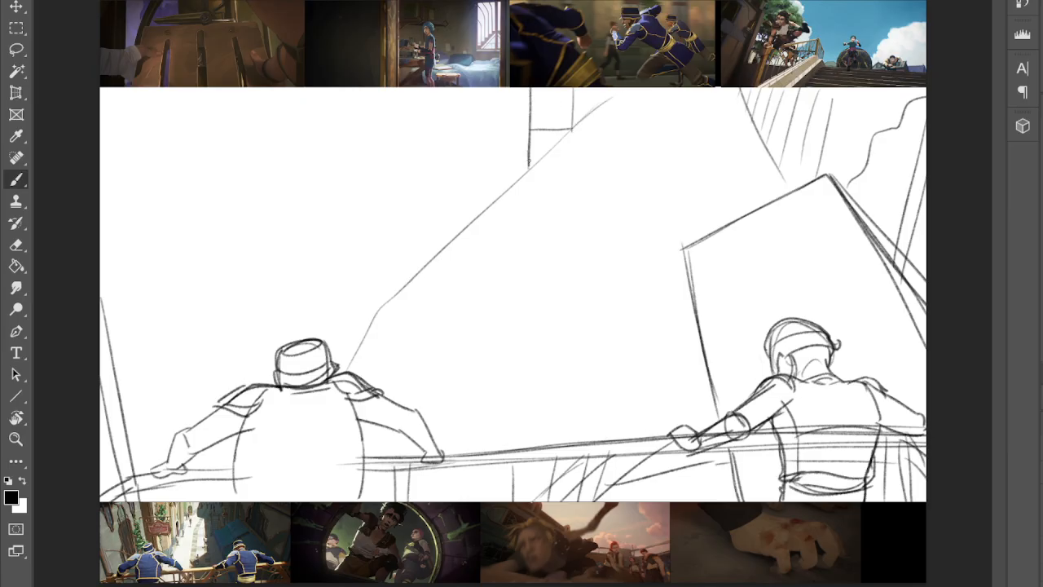
mouse_move(531, 85)
left_mouse_down()
mouse_move(531, 165)
mouse_move(540, 160)
left_mouse_up()
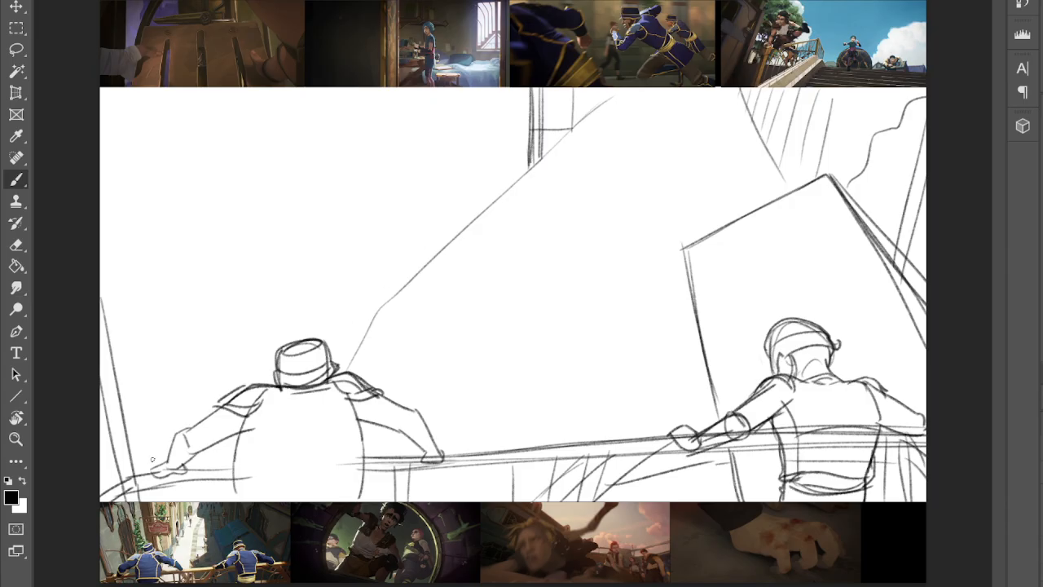
- Draw a tall pointed opening and a vertical wall corner behind the first guard
mouse_move(210, 380)
left_mouse_down()
mouse_move(202, 176)
mouse_move(234, 158)
mouse_move(244, 384)
left_mouse_up()
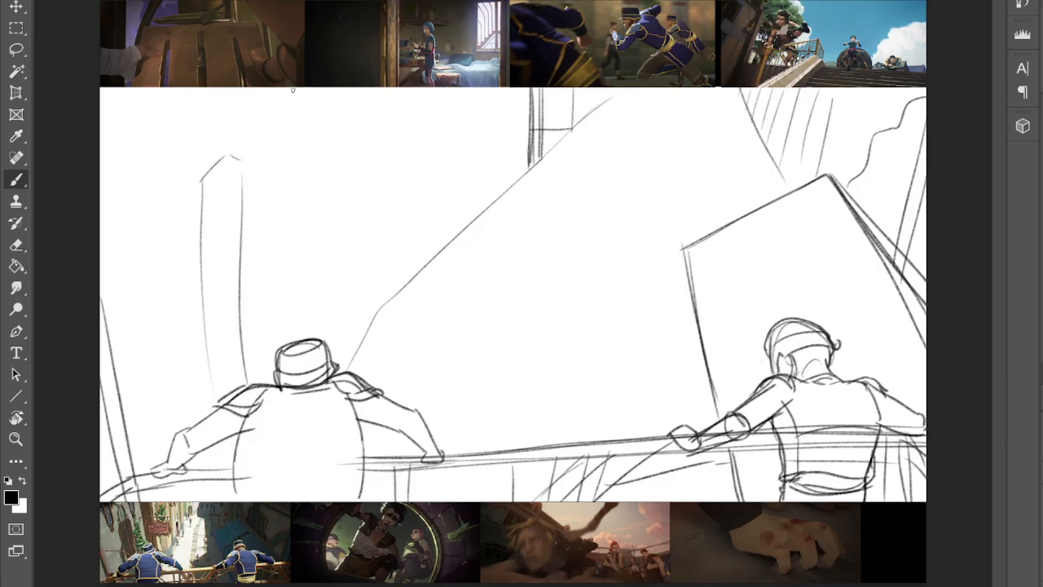
left_click_drag(291, 75, 295, 331)
mouse_move(291, 90)
left_mouse_down()
mouse_move(299, 341)
mouse_move(301, 86)
left_mouse_up()
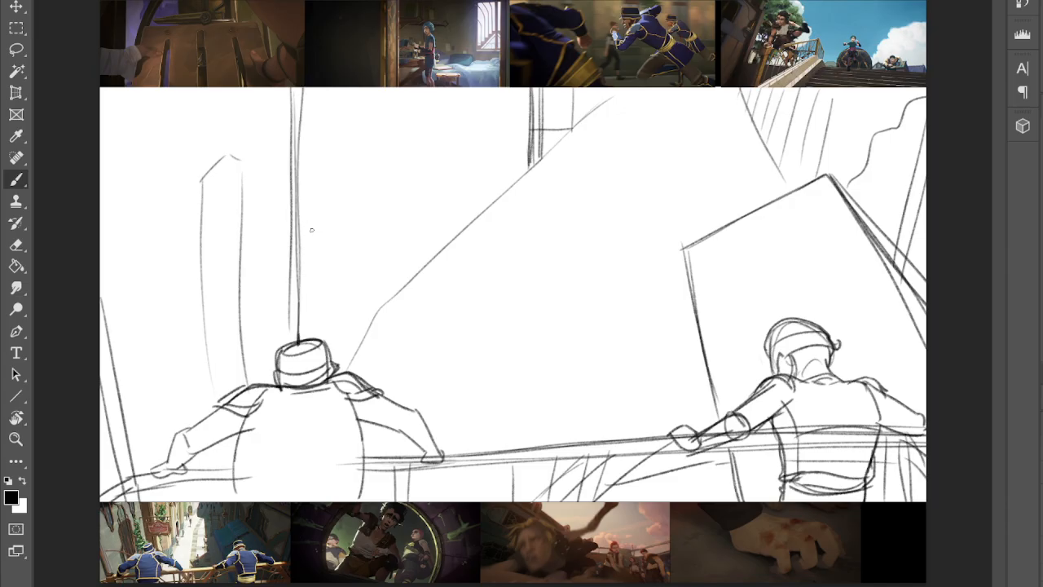
- Sketch a hanging signboard with a bracket and an arched inner border beside the vertical post above the hatted guard
mouse_move(287, 173)
left_mouse_down()
mouse_move(398, 173)
mouse_move(314, 186)
left_mouse_up()
left_click_drag(327, 176, 397, 184)
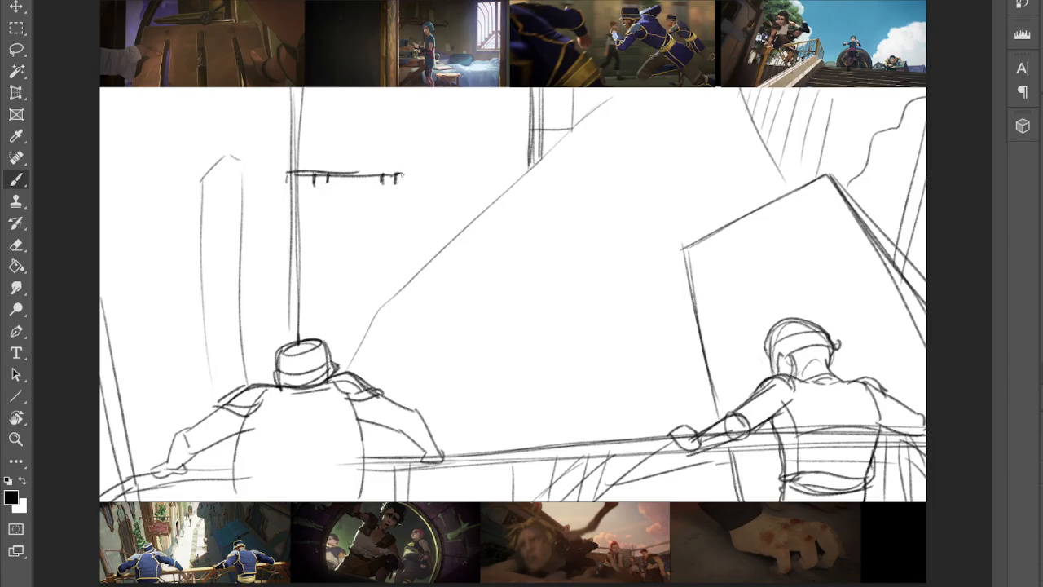
mouse_move(312, 190)
left_mouse_down()
mouse_move(401, 189)
mouse_move(400, 227)
mouse_move(311, 222)
mouse_move(400, 224)
left_mouse_up()
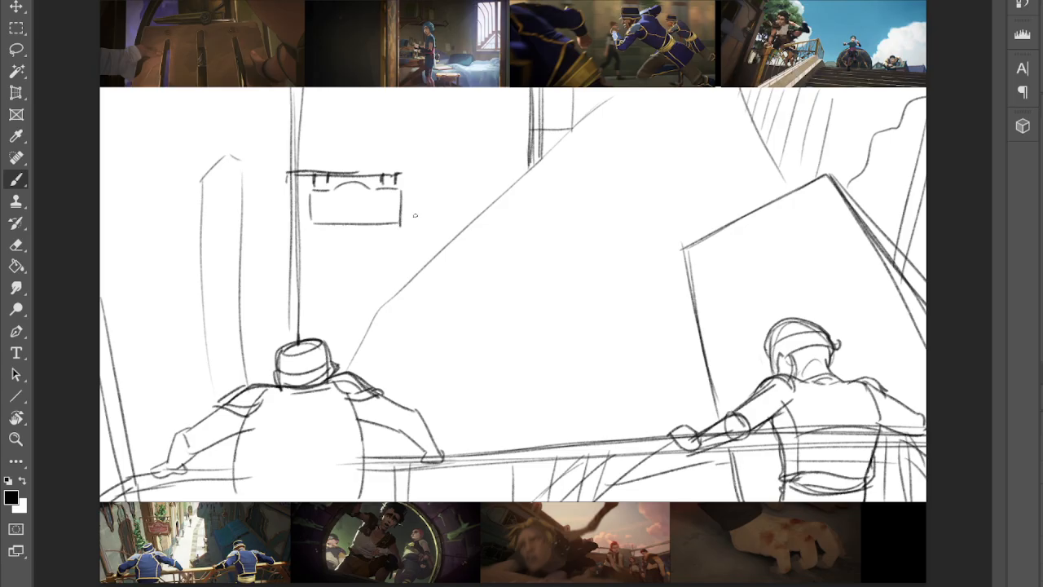
mouse_move(314, 196)
left_mouse_down()
mouse_move(314, 218)
mouse_move(358, 191)
mouse_move(384, 195)
mouse_move(398, 215)
left_mouse_up()
- Draw the double vertical edge of the building behind the sign, running above it and down to the guard's shoulder
left_click_drag(344, 88, 344, 156)
left_click_drag(344, 263, 343, 351)
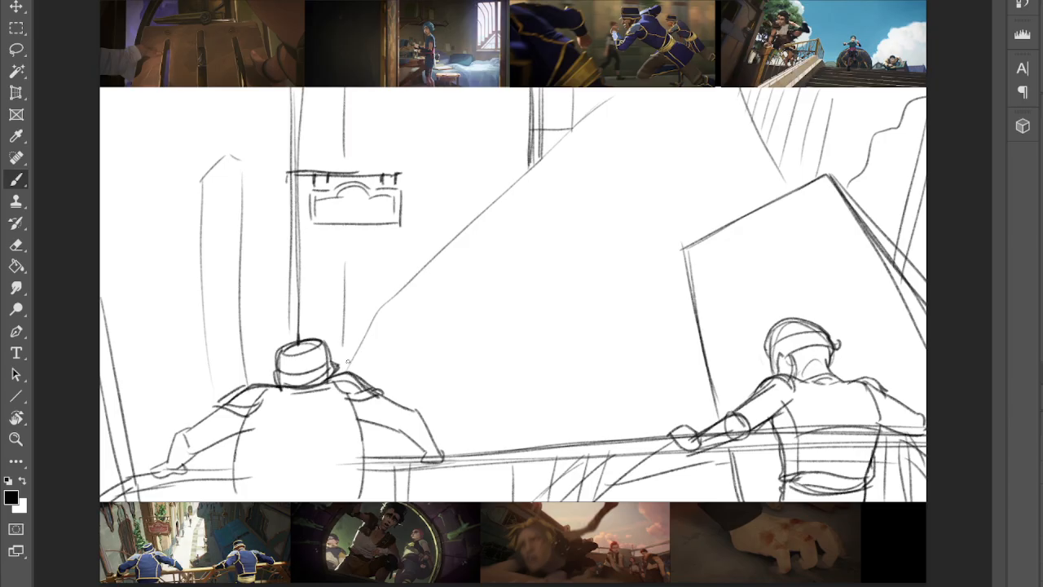
left_click_drag(344, 231, 340, 366)
left_click_drag(339, 111, 338, 172)
left_click_drag(345, 88, 344, 173)
left_click_drag(339, 235, 339, 324)
left_click_drag(344, 225, 342, 331)
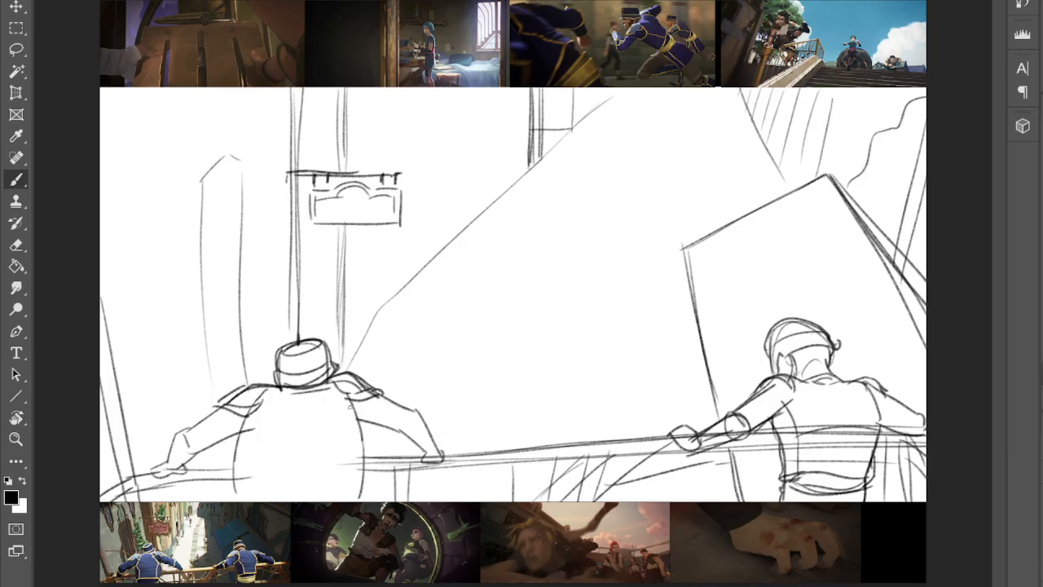
- Add light vertical facade lines between the sign and the far end of the street's building row
left_click_drag(387, 93, 387, 135)
left_click_drag(376, 251, 376, 277)
mouse_move(425, 88)
left_mouse_down()
mouse_move(426, 237)
mouse_move(453, 251)
left_mouse_up()
left_click_drag(480, 104, 489, 195)
left_click_drag(493, 93, 502, 178)
left_click_drag(514, 88, 515, 183)
- Draw and darken a narrow arched doorway on the far facade where the wall meets the street
left_click_drag(518, 93, 506, 196)
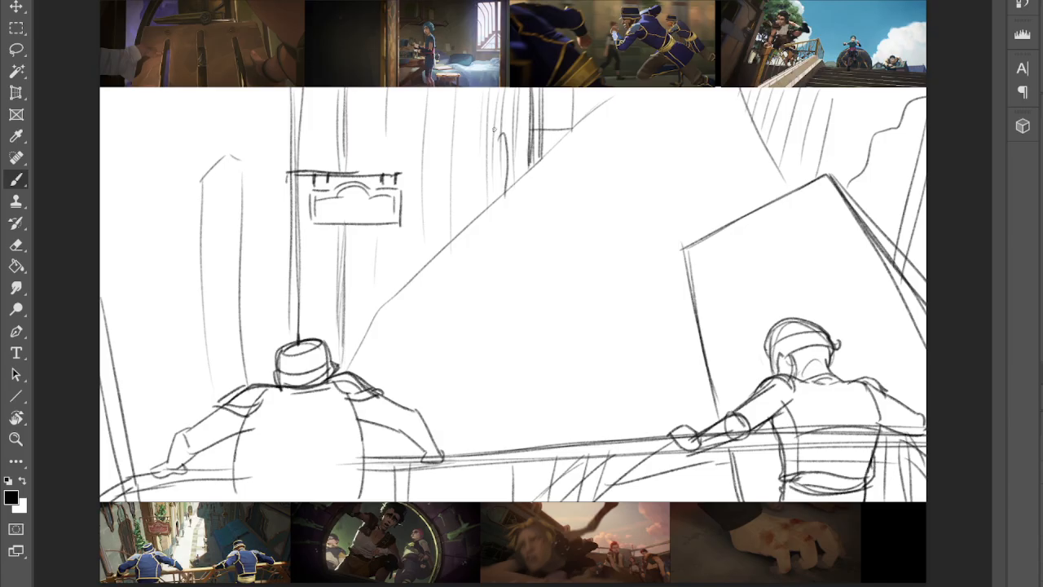
left_click_drag(497, 134, 494, 199)
left_click_drag(498, 136, 505, 194)
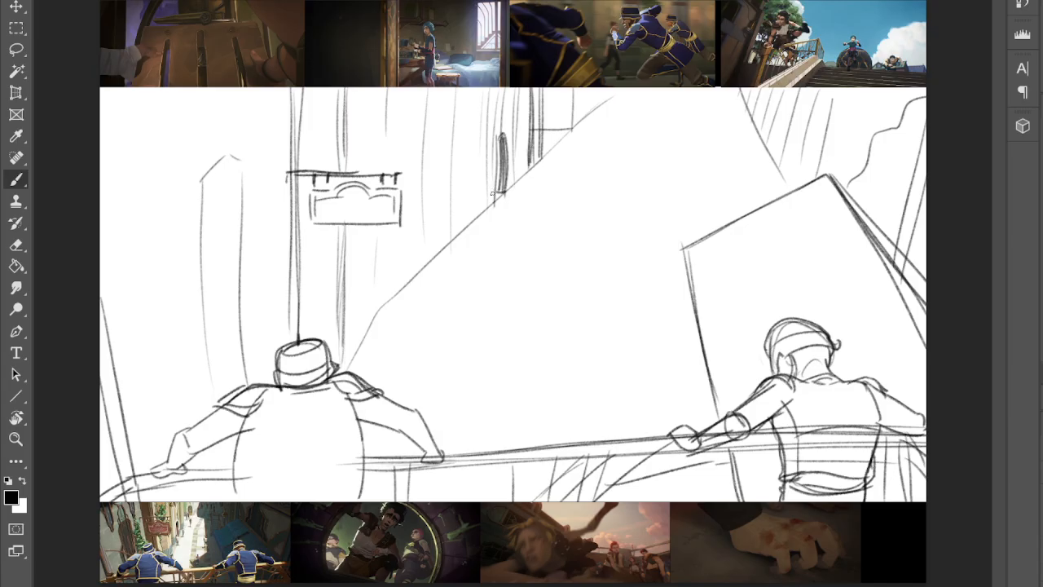
- Sketch a leafy plant and trailing vines around the sign's bracket and post, and reinforce the signboard's lower edge
mouse_move(375, 140)
left_mouse_down()
mouse_move(396, 114)
mouse_move(367, 160)
mouse_move(396, 143)
mouse_move(397, 174)
left_mouse_up()
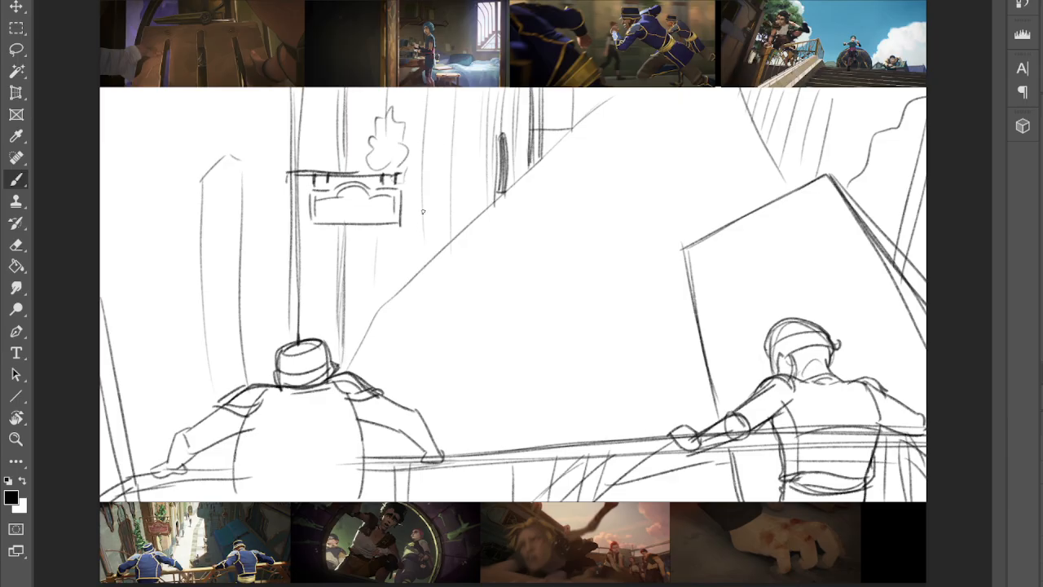
mouse_move(276, 216)
left_mouse_down()
mouse_move(273, 340)
mouse_move(284, 176)
mouse_move(372, 168)
mouse_move(341, 159)
mouse_move(375, 170)
mouse_move(368, 162)
left_mouse_up()
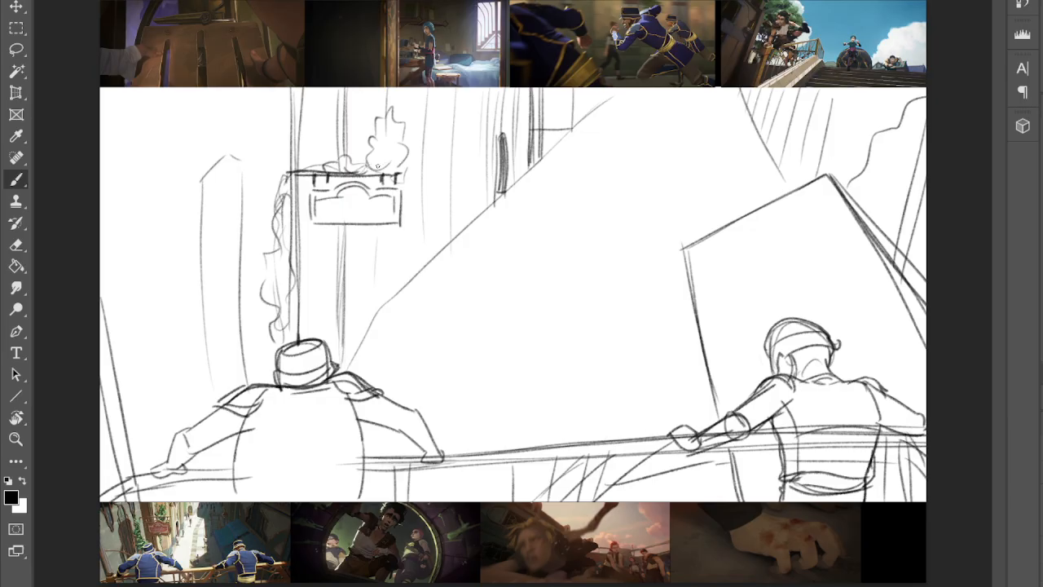
mouse_move(396, 174)
left_mouse_down()
mouse_move(376, 168)
mouse_move(385, 148)
mouse_move(399, 165)
left_mouse_up()
left_click_drag(317, 222, 388, 220)
- Sketch three tiny distant pedestrians along the edge of the street near the far doorway
left_click_drag(483, 178, 486, 211)
mouse_move(484, 174)
left_mouse_down()
mouse_move(484, 199)
mouse_move(486, 178)
left_mouse_up()
mouse_move(507, 186)
left_mouse_down()
mouse_move(532, 193)
mouse_move(526, 147)
mouse_move(518, 168)
left_mouse_up()
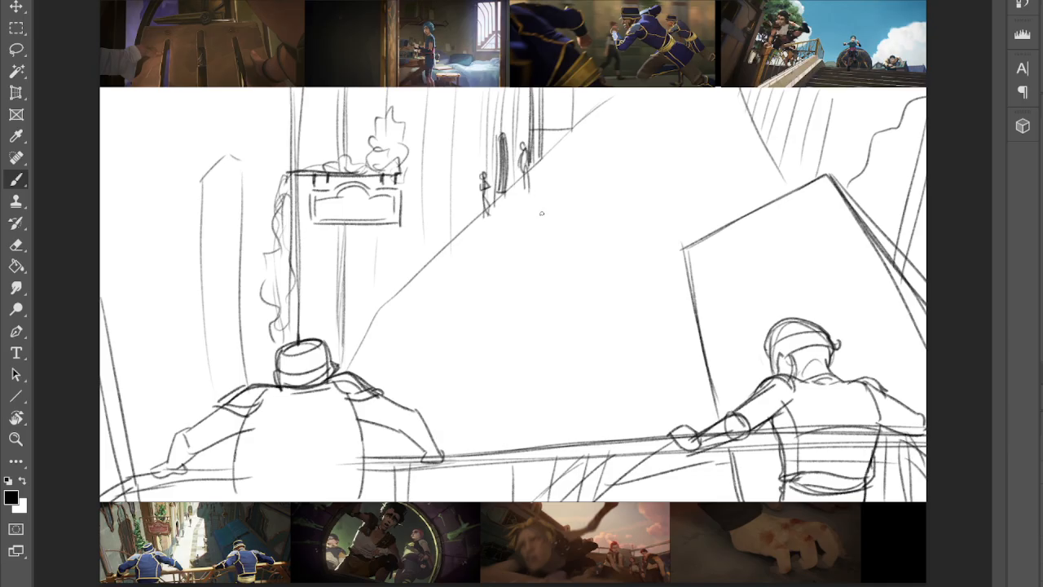
mouse_move(582, 149)
left_mouse_down()
mouse_move(588, 156)
mouse_move(584, 122)
left_mouse_up()
- Draw two small running figures in the street between the two foreground guards
mouse_move(621, 361)
left_mouse_down()
mouse_move(598, 384)
mouse_move(634, 385)
mouse_move(616, 398)
left_mouse_up()
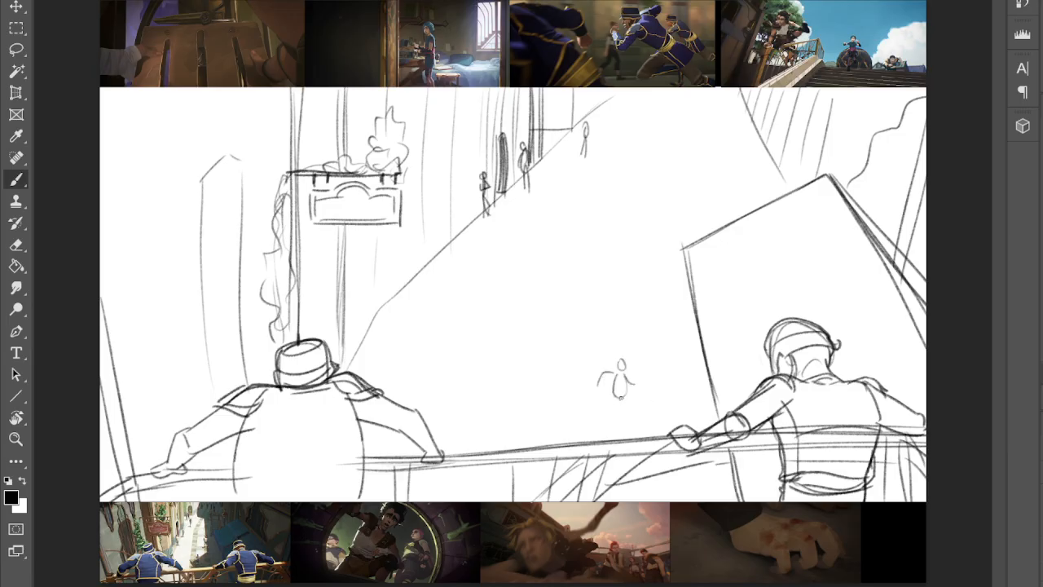
left_click_drag(618, 386, 619, 408)
mouse_move(618, 375)
left_mouse_down()
mouse_move(621, 391)
mouse_move(620, 371)
mouse_move(599, 382)
mouse_move(626, 374)
mouse_move(634, 385)
left_mouse_up()
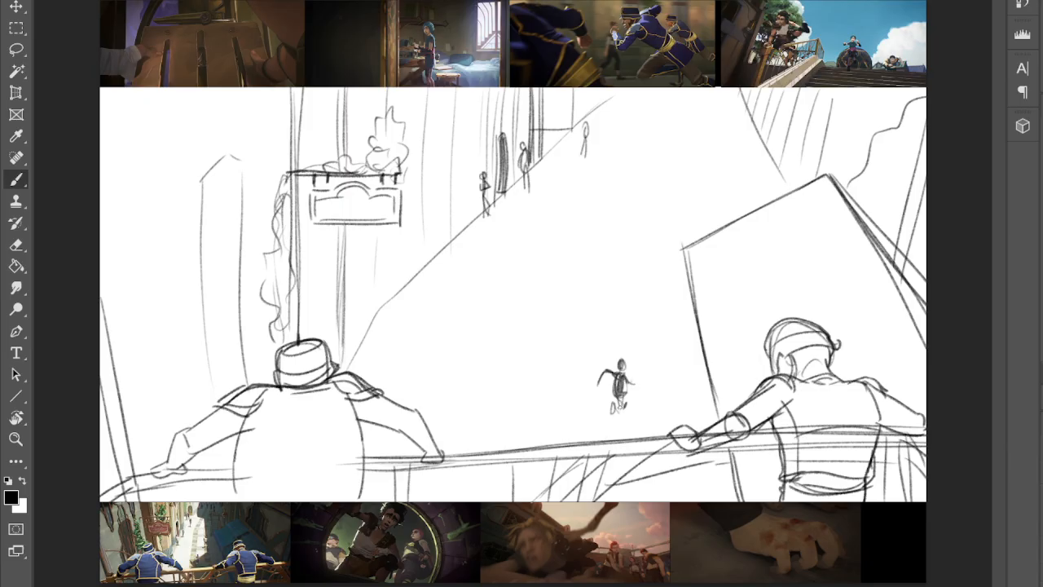
mouse_move(619, 393)
left_mouse_down()
mouse_move(625, 410)
mouse_move(613, 410)
left_mouse_up()
mouse_move(659, 277)
left_mouse_down()
mouse_move(661, 260)
mouse_move(656, 269)
left_mouse_up()
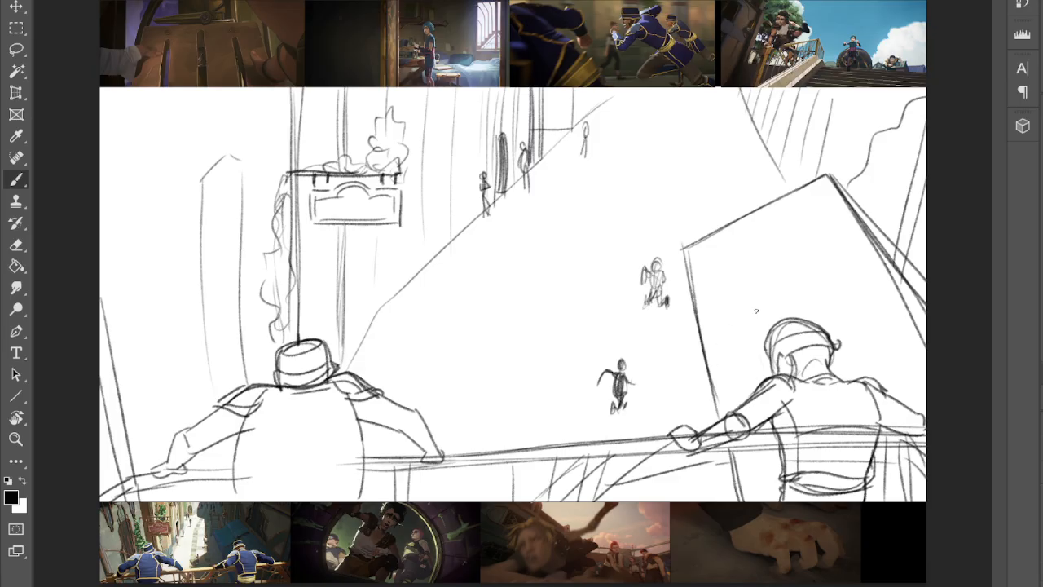
- Draw converging perspective lines down the street with horizontal paving divisions around the running figures
left_click_drag(643, 122, 598, 195)
mouse_move(601, 244)
left_mouse_down()
mouse_move(571, 419)
mouse_move(600, 417)
left_mouse_up()
left_click_drag(620, 181, 665, 92)
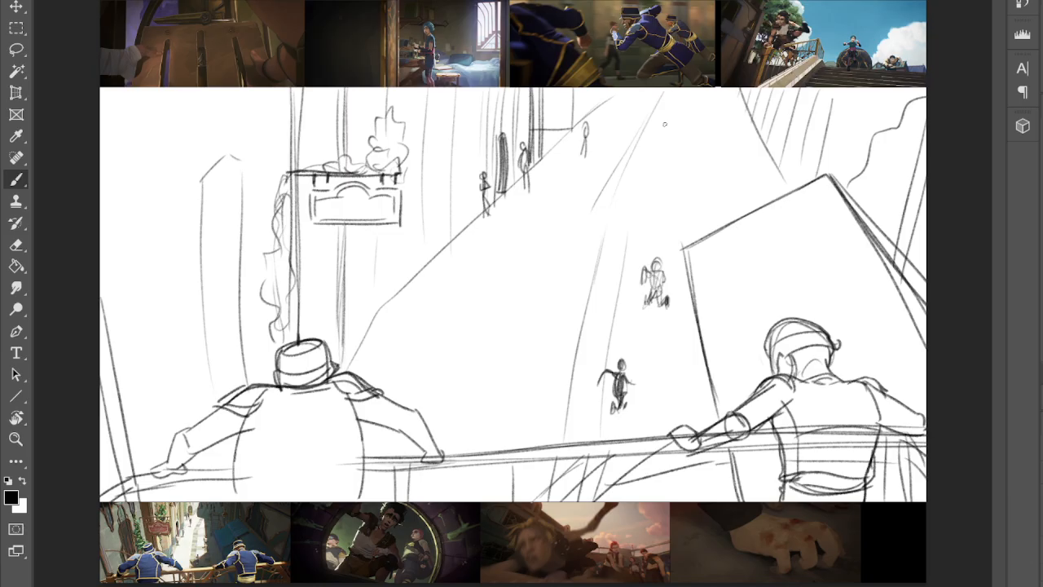
left_click_drag(661, 131, 617, 277)
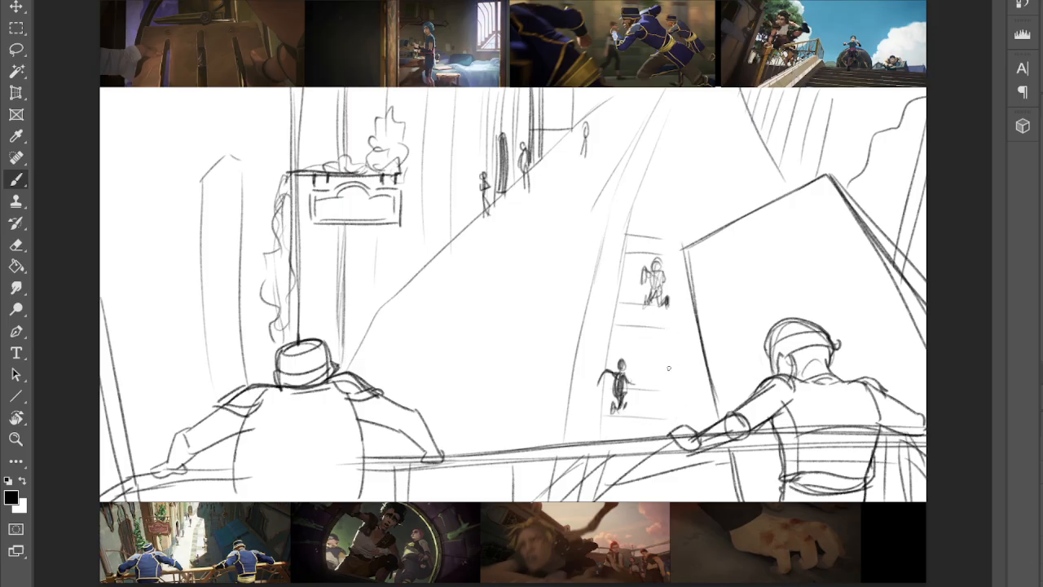
left_click_drag(683, 331, 692, 426)
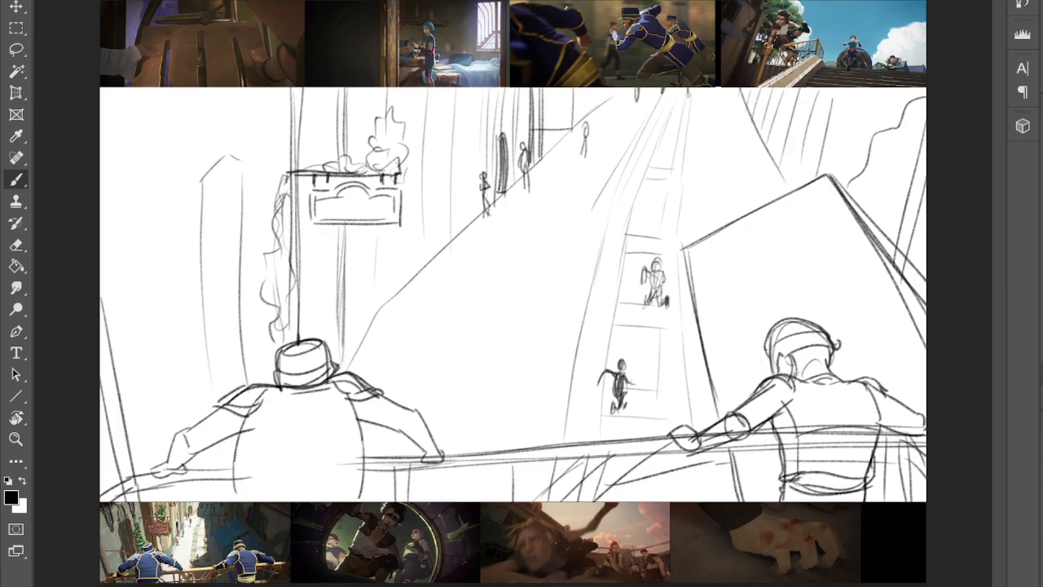
- Sketch a slatted rectangular shutter on the building above the large slanted awning
left_click_drag(724, 126, 736, 127)
left_click_drag(703, 126, 704, 204)
left_click_drag(736, 128, 744, 185)
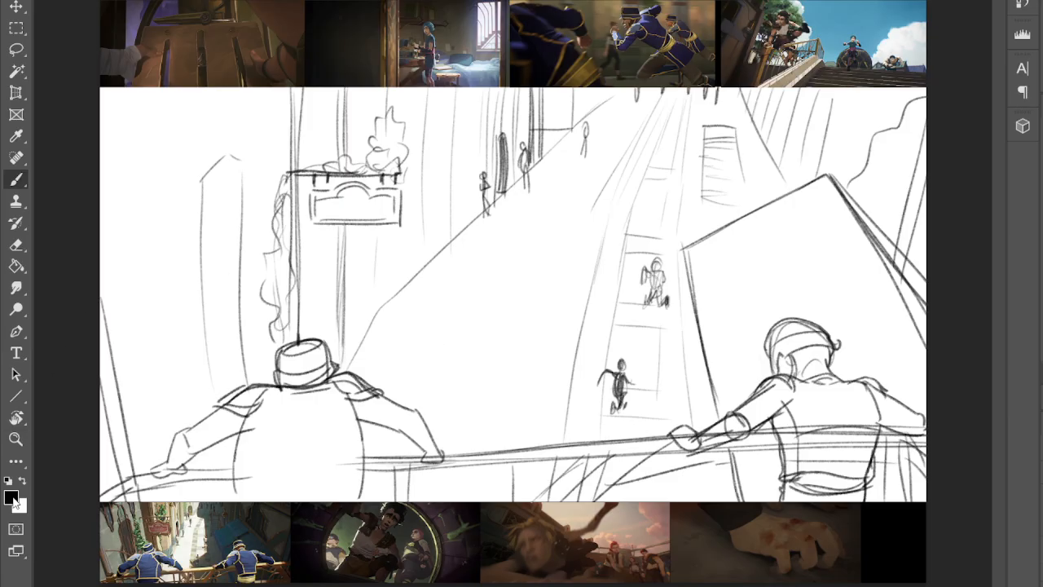
- Choose a medium grey and brush it over the whole storyboard frame beneath the line drawing
key("i")
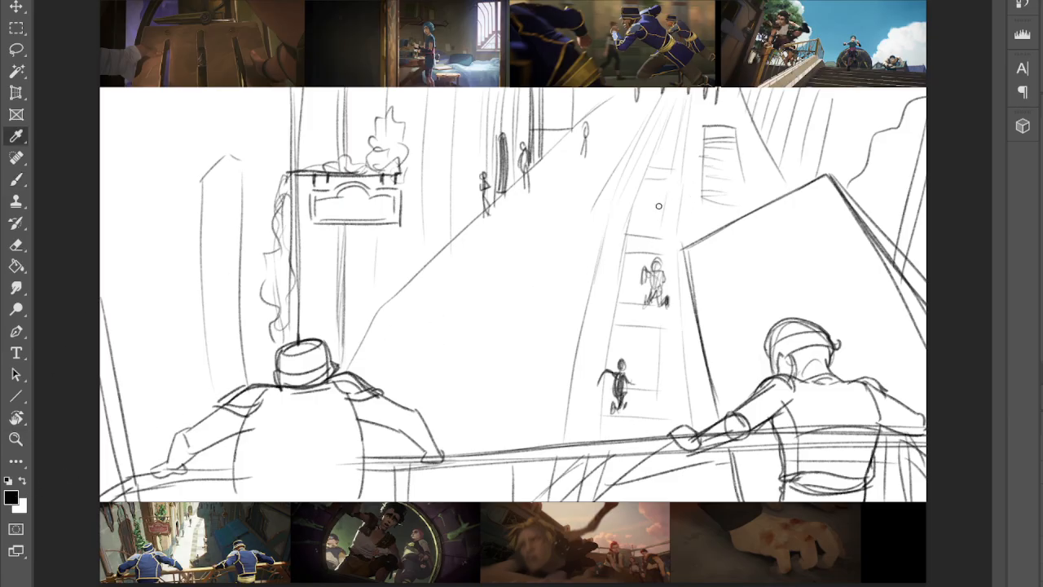
left_click(672, 185)
key("b")
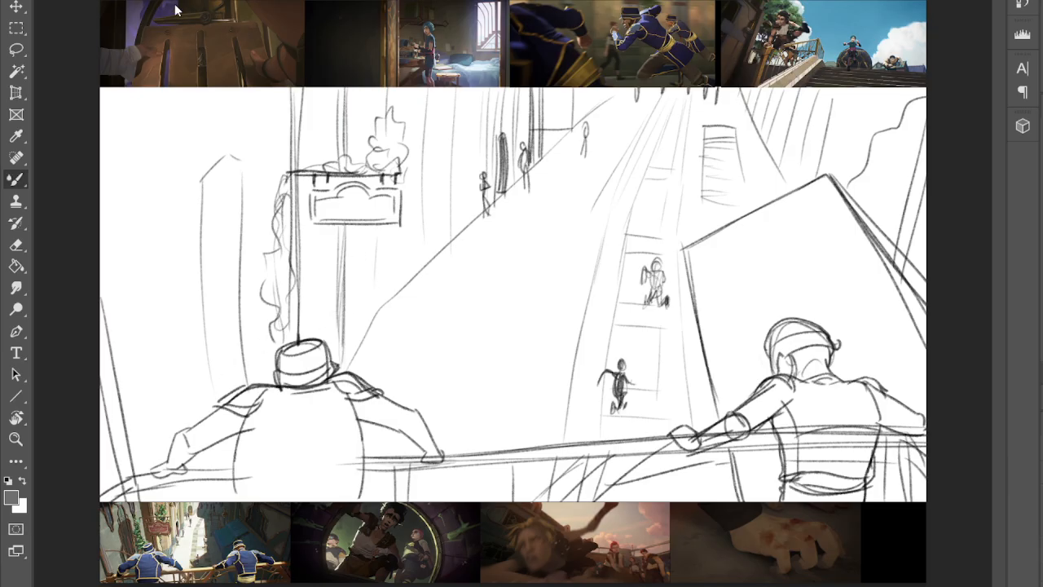
mouse_move(554, 224)
left_mouse_down()
mouse_move(803, 201)
mouse_move(847, 139)
mouse_move(371, 98)
mouse_move(98, 236)
mouse_move(899, 367)
mouse_move(831, 391)
mouse_move(337, 454)
mouse_move(208, 525)
mouse_move(885, 152)
mouse_move(861, 454)
left_mouse_up()
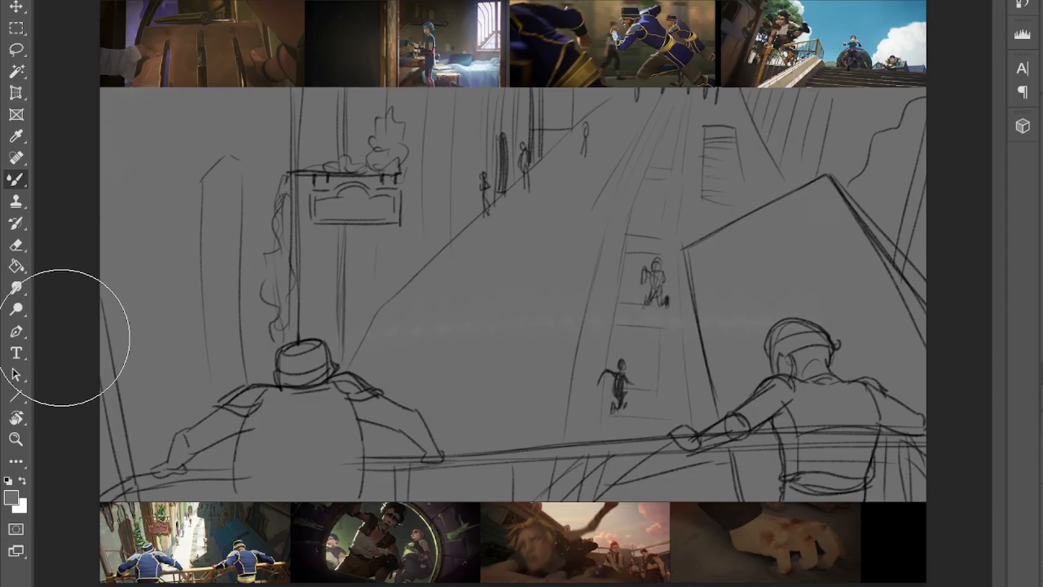
- Paint the building wall behind the sign and hatted guard light grey up to the diagonal street edge
key("i")
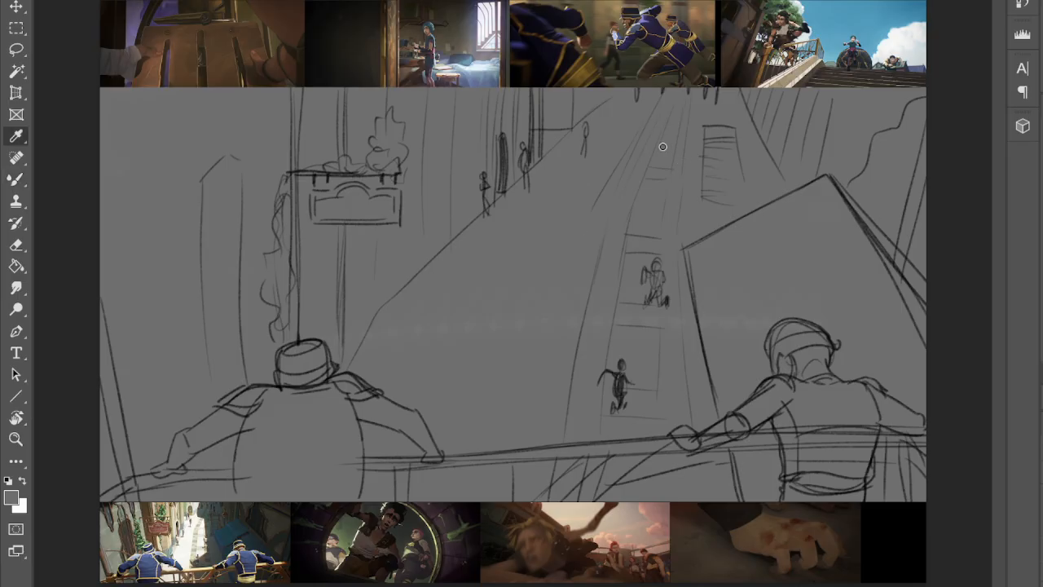
key("b")
mouse_move(138, 131)
left_mouse_down()
mouse_move(149, 175)
mouse_move(127, 384)
mouse_move(312, 233)
mouse_move(373, 233)
mouse_move(275, 128)
mouse_move(45, 158)
mouse_move(158, 292)
mouse_move(161, 408)
mouse_move(212, 399)
left_mouse_up()
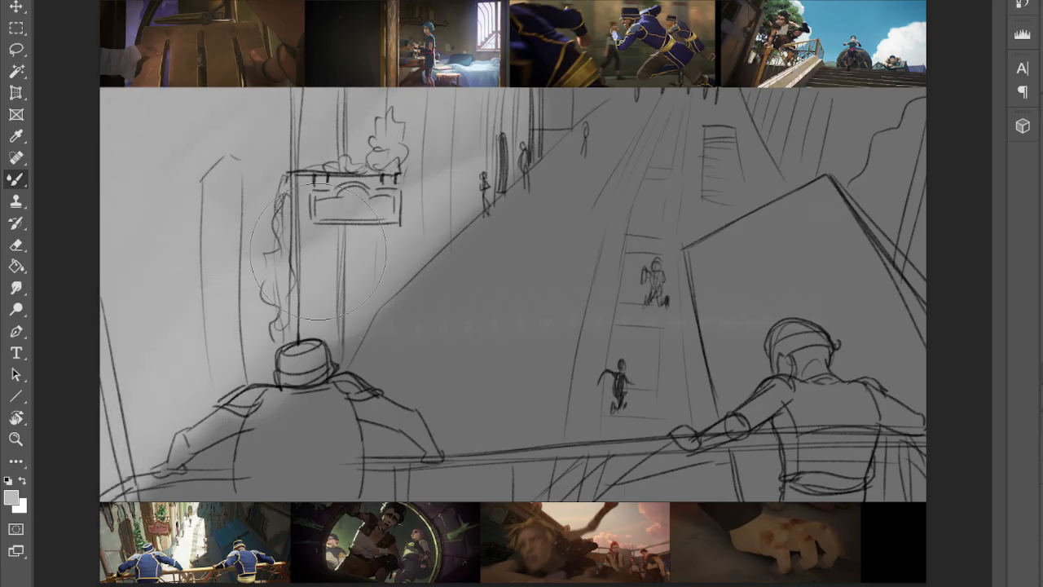
mouse_move(457, 155)
left_mouse_down()
mouse_move(367, 203)
mouse_move(264, 186)
mouse_move(530, 69)
mouse_move(551, 86)
mouse_move(601, 65)
mouse_move(510, 142)
left_mouse_up()
left_click_drag(562, 105, 521, 151)
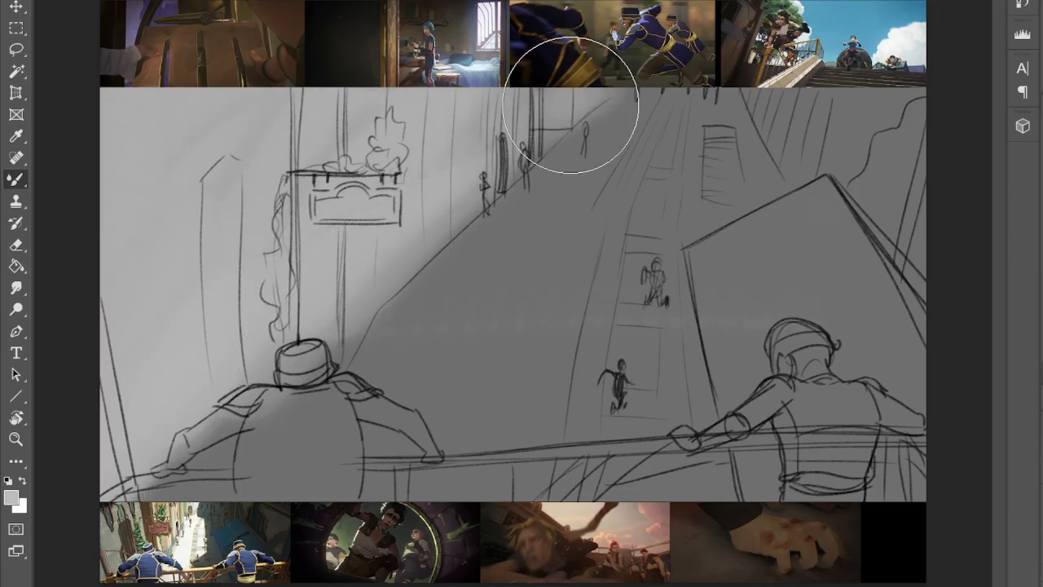
left_click_drag(528, 114, 580, 88)
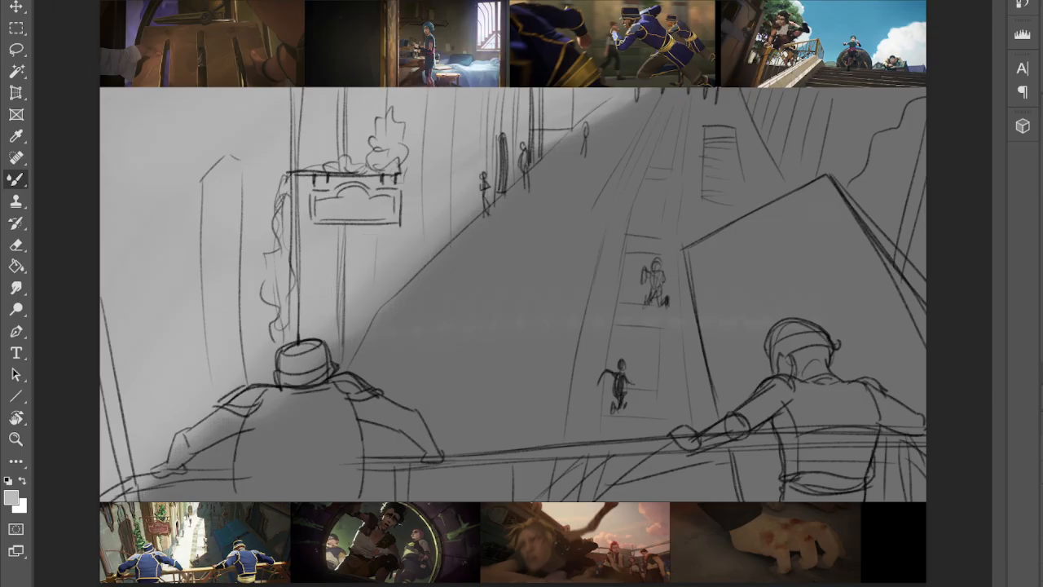
mouse_move(361, 268)
left_mouse_down()
mouse_move(365, 296)
mouse_move(353, 307)
mouse_move(472, 194)
mouse_move(355, 280)
mouse_move(476, 151)
left_mouse_up()
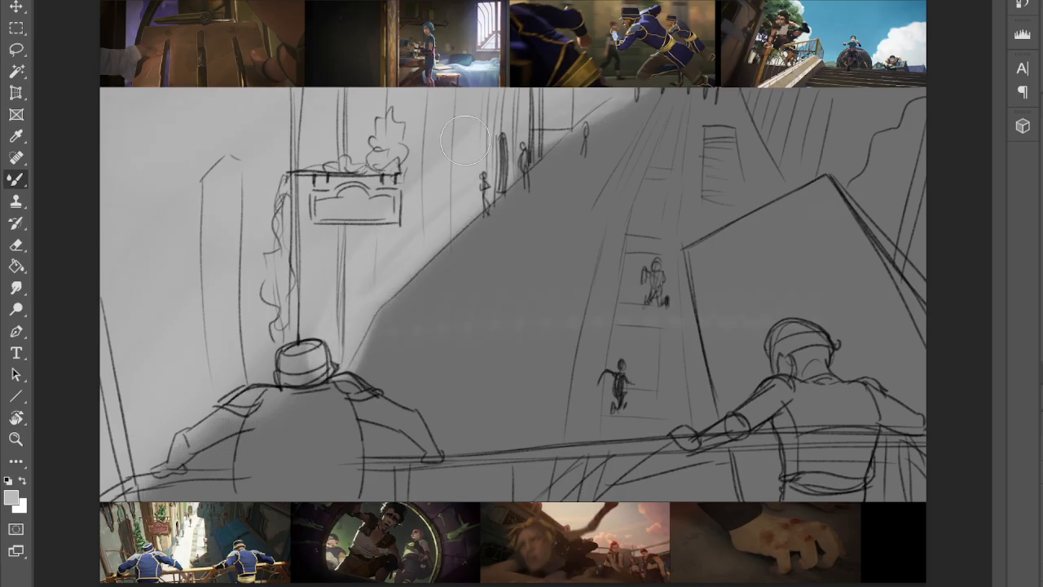
mouse_move(448, 96)
left_mouse_down()
mouse_move(473, 183)
mouse_move(409, 213)
mouse_move(397, 257)
mouse_move(328, 294)
mouse_move(324, 323)
mouse_move(311, 332)
left_mouse_up()
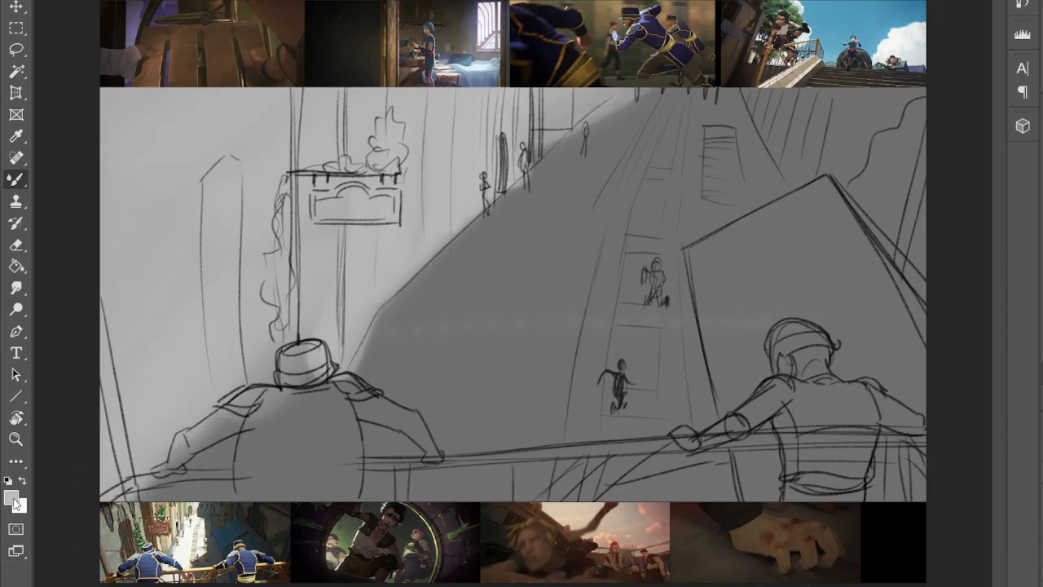
- Shade the column behind the sign, the tall arched recess and the wall's outer corner with a darker grey
key("i")
key("b")
mouse_move(305, 83)
left_mouse_down()
mouse_move(296, 233)
mouse_move(313, 241)
mouse_move(322, 141)
mouse_move(314, 333)
left_mouse_up()
mouse_move(330, 99)
left_mouse_down()
mouse_move(330, 293)
mouse_move(317, 350)
left_mouse_up()
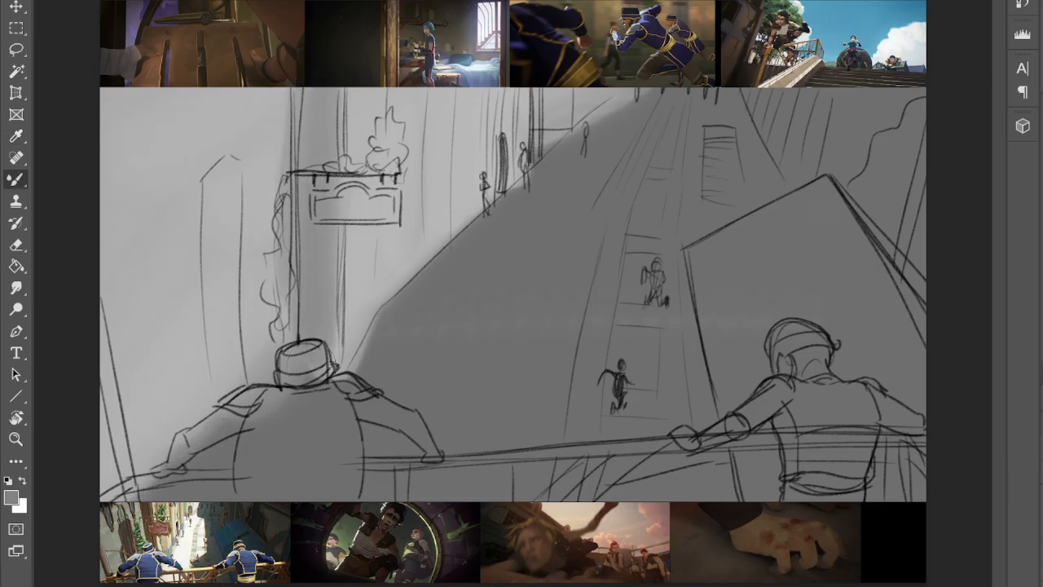
mouse_move(219, 163)
left_mouse_down()
mouse_move(208, 424)
mouse_move(233, 461)
left_mouse_up()
left_click_drag(102, 322, 128, 525)
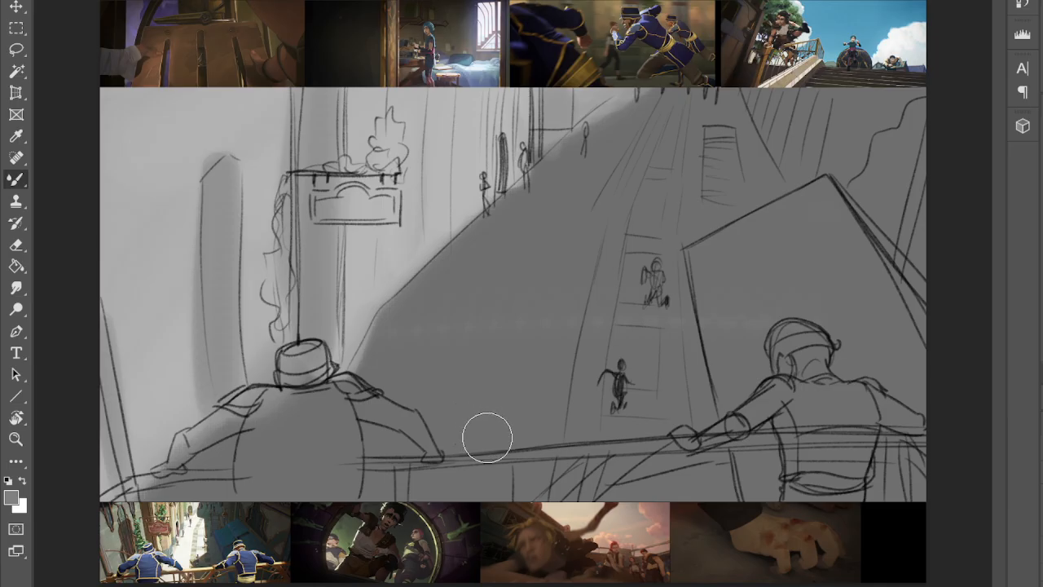
- Paint the sunlit street near-white from its far end down to the railing
key("i")
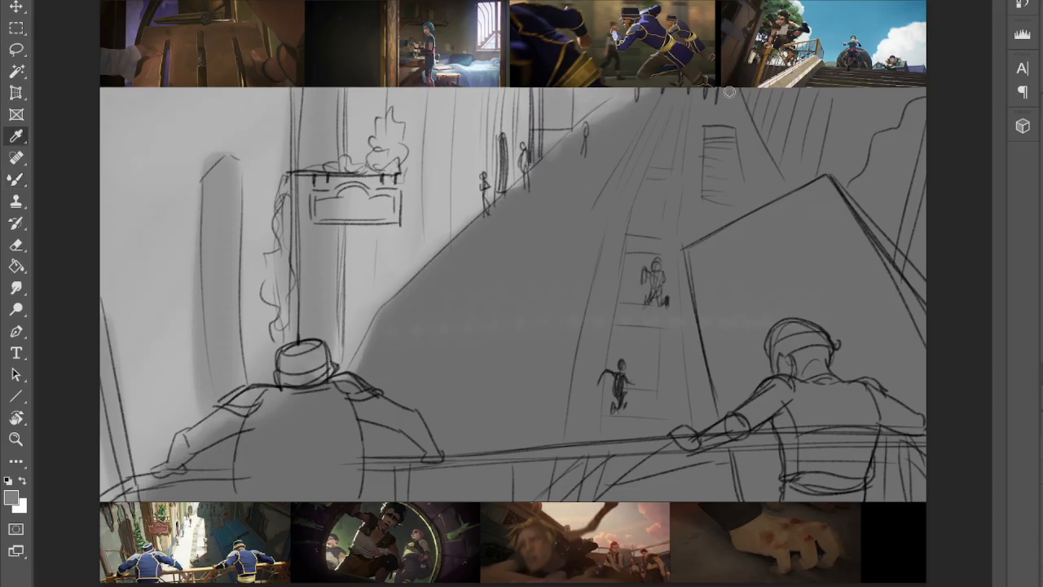
key("b")
key("x")
mouse_move(656, 113)
left_mouse_down()
mouse_move(509, 275)
mouse_move(500, 267)
mouse_move(614, 143)
mouse_move(431, 302)
mouse_move(650, 96)
mouse_move(517, 212)
mouse_move(512, 271)
mouse_move(709, 104)
mouse_move(684, 202)
mouse_move(603, 291)
mouse_move(639, 302)
mouse_move(626, 347)
mouse_move(667, 380)
mouse_move(642, 460)
mouse_move(406, 493)
mouse_move(384, 481)
mouse_move(402, 450)
mouse_move(375, 465)
mouse_move(357, 401)
mouse_move(383, 340)
mouse_move(431, 335)
mouse_move(442, 370)
mouse_move(520, 354)
mouse_move(515, 364)
mouse_move(542, 243)
mouse_move(381, 364)
mouse_move(483, 245)
mouse_move(406, 298)
mouse_move(447, 280)
mouse_move(437, 301)
mouse_move(412, 268)
mouse_move(372, 337)
mouse_move(371, 204)
mouse_move(388, 271)
mouse_move(398, 268)
mouse_move(427, 106)
mouse_move(442, 122)
mouse_move(453, 194)
mouse_move(479, 204)
mouse_move(472, 197)
mouse_move(410, 229)
mouse_move(402, 258)
left_mouse_up()
key("ctrl+z")
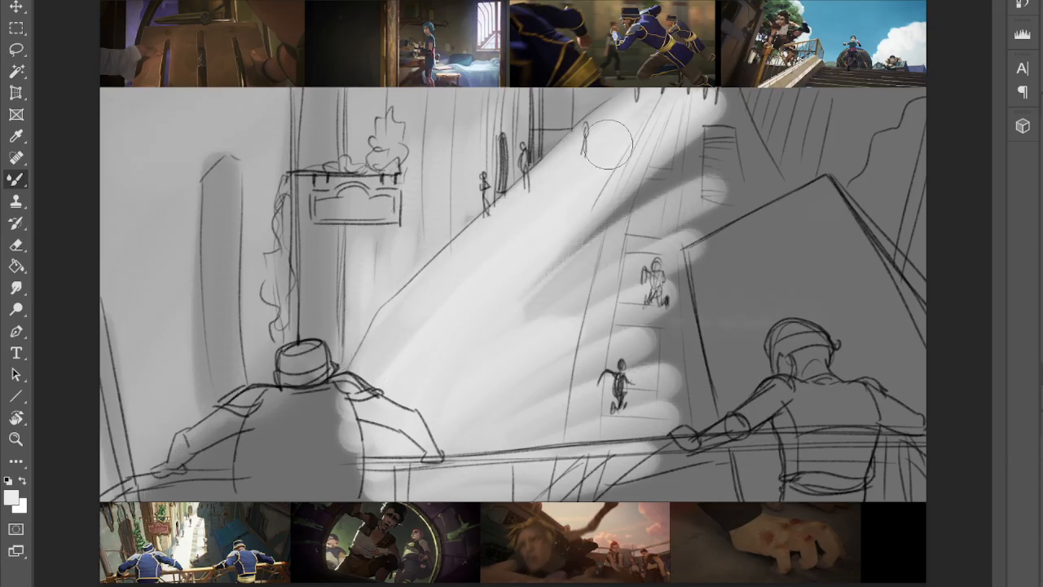
mouse_move(477, 258)
left_mouse_down()
mouse_move(403, 347)
mouse_move(665, 103)
mouse_move(644, 383)
mouse_move(668, 147)
mouse_move(685, 457)
mouse_move(613, 395)
mouse_move(601, 209)
mouse_move(644, 81)
left_mouse_up()
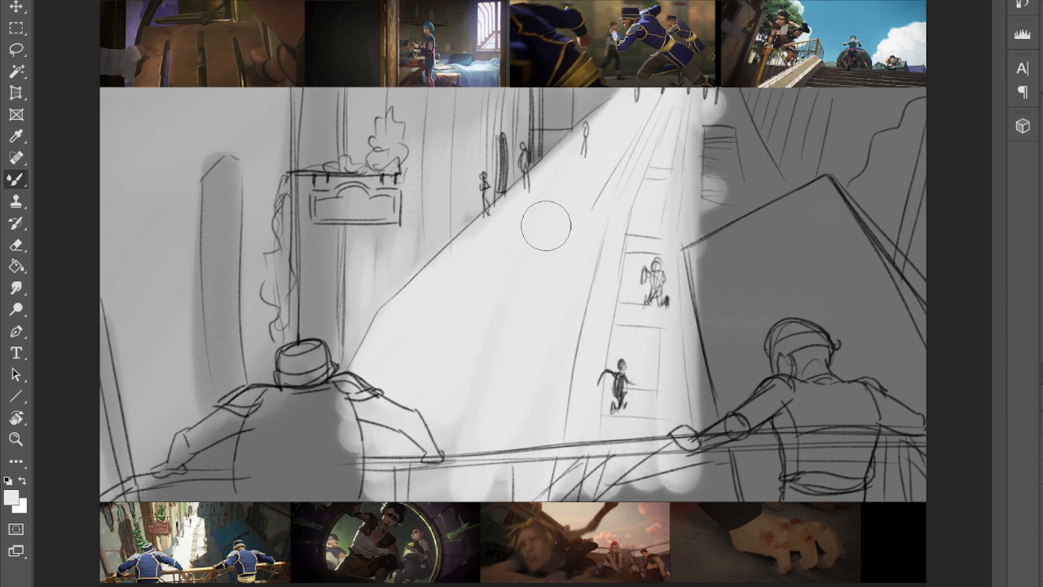
mouse_move(571, 139)
left_mouse_down()
mouse_move(668, 79)
mouse_move(627, 102)
mouse_move(583, 91)
mouse_move(563, 145)
mouse_move(561, 86)
mouse_move(587, 112)
mouse_move(554, 123)
left_mouse_up()
mouse_move(709, 106)
left_mouse_down()
mouse_move(704, 143)
mouse_move(709, 107)
left_mouse_up()
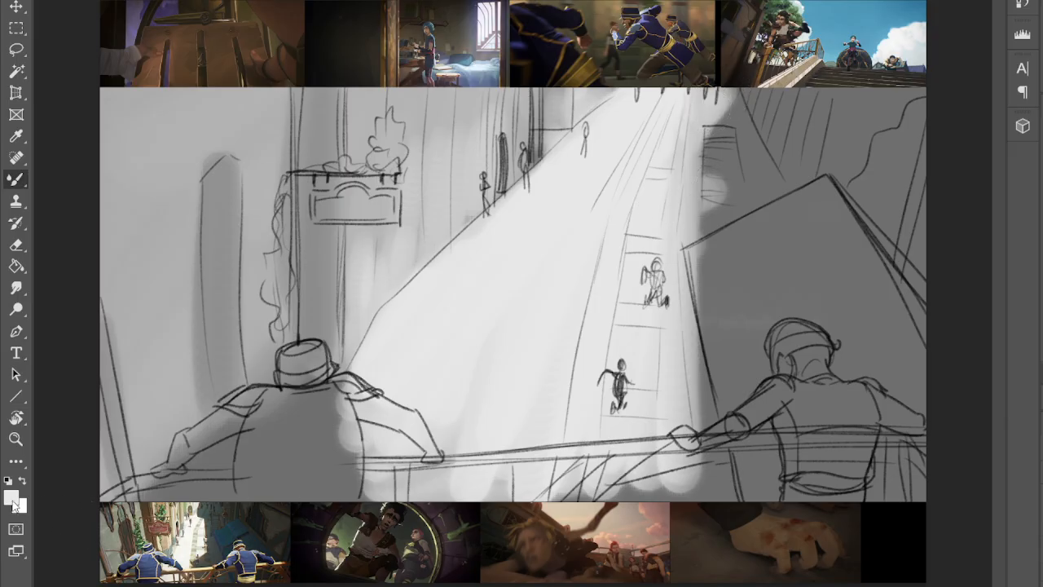
- Choose a dark grey and block in shadow over the buildings around the awning and the adjacent side of the street
key("i")
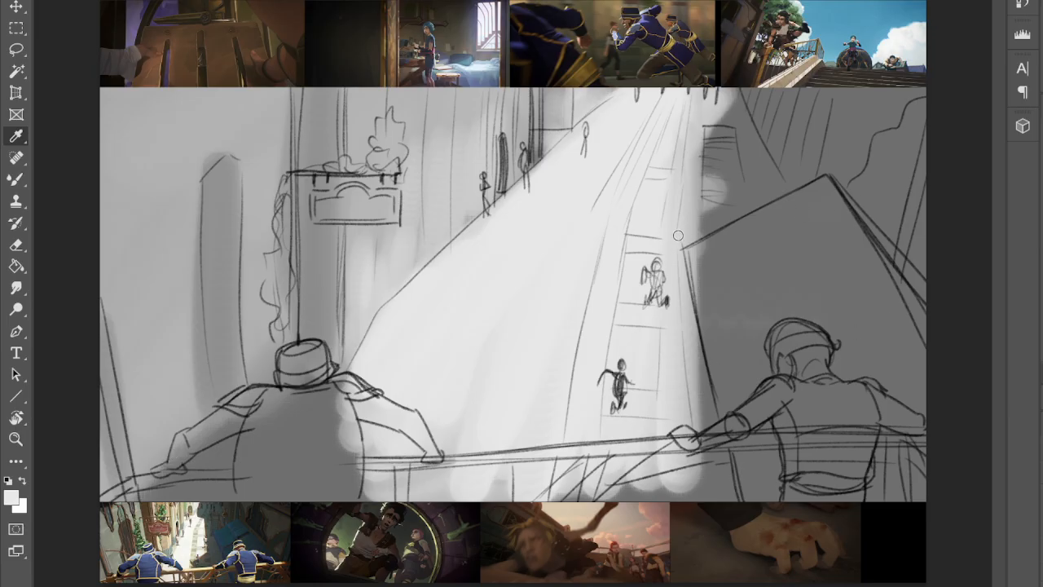
left_click(784, 183)
key("b")
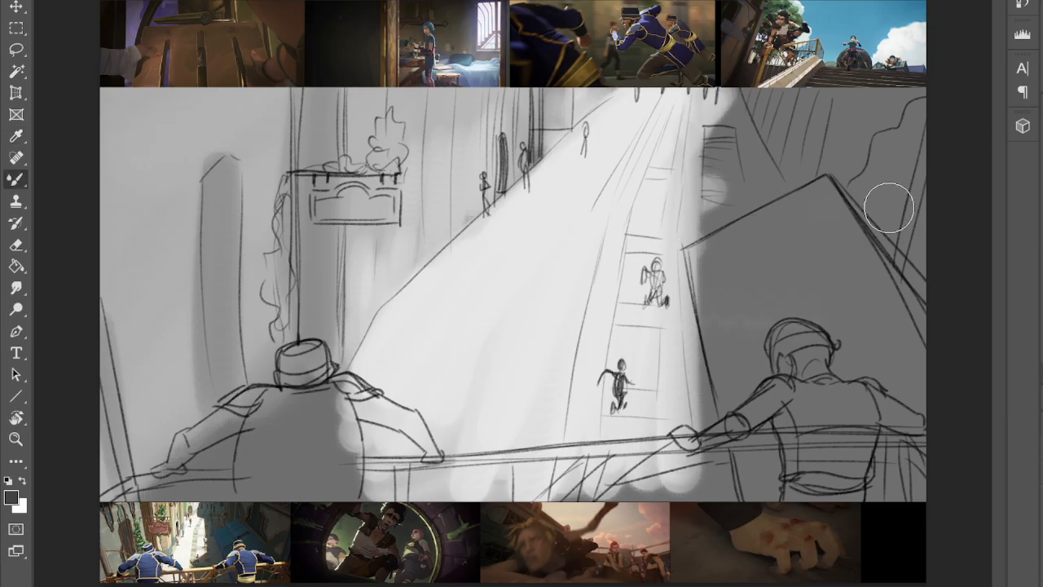
left_click_drag(883, 186, 852, 279)
mouse_move(890, 103)
left_mouse_down()
mouse_move(916, 63)
mouse_move(834, 214)
mouse_move(808, 170)
mouse_move(799, 194)
mouse_move(774, 179)
mouse_move(693, 90)
mouse_move(752, 144)
mouse_move(653, 107)
mouse_move(736, 156)
mouse_move(726, 168)
mouse_move(659, 91)
mouse_move(761, 103)
mouse_move(733, 122)
mouse_move(726, 165)
mouse_move(692, 167)
mouse_move(684, 204)
mouse_move(687, 109)
left_mouse_up()
mouse_move(685, 176)
left_mouse_down()
mouse_move(688, 257)
mouse_move(677, 147)
mouse_move(695, 343)
mouse_move(691, 246)
mouse_move(680, 261)
mouse_move(702, 260)
mouse_move(714, 244)
mouse_move(721, 126)
mouse_move(750, 98)
mouse_move(789, 241)
mouse_move(768, 158)
mouse_move(764, 296)
mouse_move(692, 331)
mouse_move(678, 323)
mouse_move(683, 315)
mouse_move(669, 356)
mouse_move(670, 290)
mouse_move(684, 377)
mouse_move(708, 344)
mouse_move(562, 453)
left_mouse_up()
mouse_move(694, 366)
left_mouse_down()
mouse_move(588, 427)
mouse_move(702, 398)
mouse_move(693, 408)
mouse_move(612, 445)
mouse_move(585, 435)
mouse_move(585, 421)
mouse_move(587, 476)
mouse_move(608, 437)
mouse_move(621, 501)
mouse_move(660, 513)
left_mouse_up()
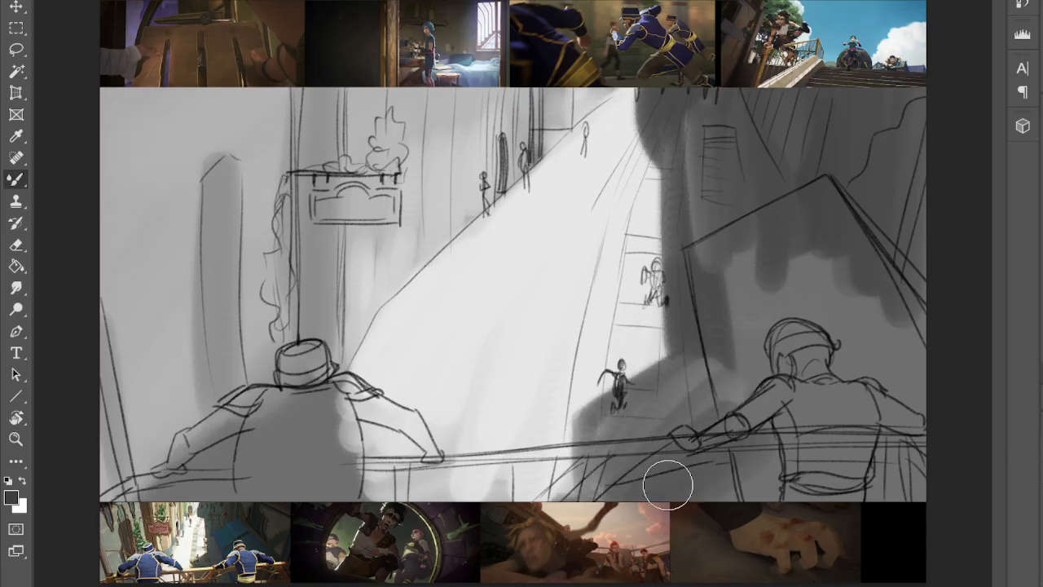
mouse_move(788, 159)
left_mouse_down()
mouse_move(699, 177)
mouse_move(698, 122)
mouse_move(682, 112)
mouse_move(677, 122)
left_mouse_up()
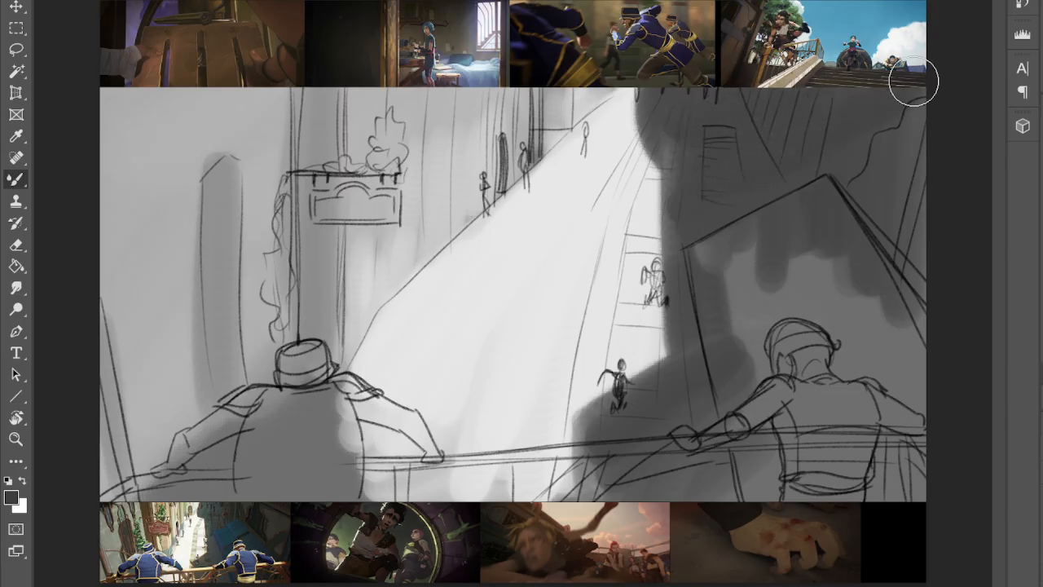
- Fill the awning side's remaining gaps with dark grey shadow and darken the opposite wall around the arched recess and the sign board
mouse_move(726, 242)
left_mouse_down()
mouse_move(704, 278)
mouse_move(718, 287)
mouse_move(770, 420)
mouse_move(741, 240)
mouse_move(780, 343)
mouse_move(816, 376)
mouse_move(782, 214)
mouse_move(868, 388)
mouse_move(851, 297)
mouse_move(857, 262)
mouse_move(922, 383)
mouse_move(849, 218)
mouse_move(913, 392)
mouse_move(811, 209)
mouse_move(708, 264)
mouse_move(822, 248)
mouse_move(848, 270)
mouse_move(885, 354)
mouse_move(811, 418)
mouse_move(810, 463)
mouse_move(786, 487)
mouse_move(905, 369)
mouse_move(905, 494)
left_mouse_up()
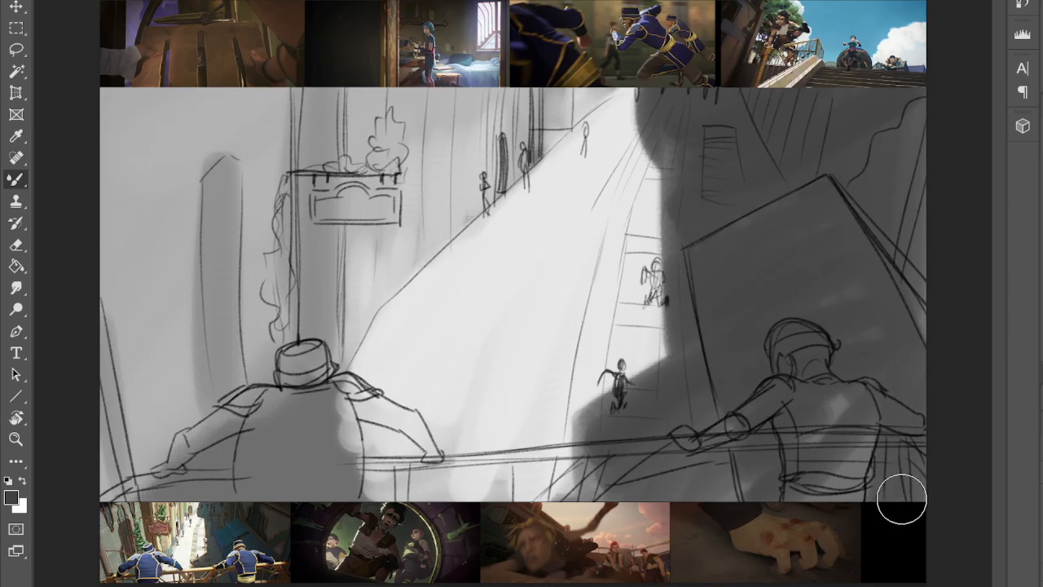
left_click_drag(909, 109, 928, 295)
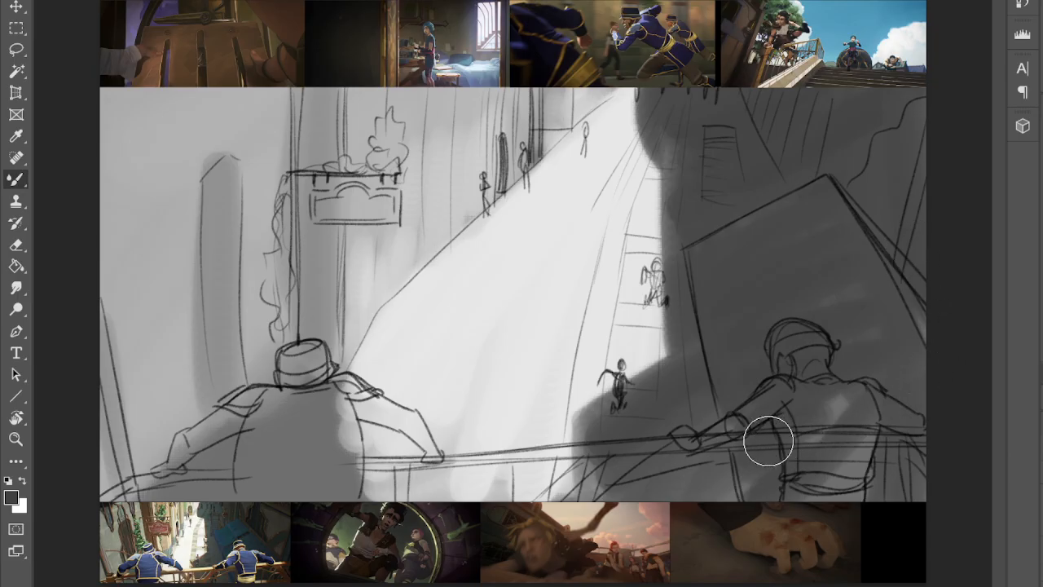
mouse_move(137, 101)
left_mouse_down()
mouse_move(130, 257)
mouse_move(121, 163)
mouse_move(107, 199)
mouse_move(153, 449)
mouse_move(161, 124)
mouse_move(187, 430)
mouse_move(195, 88)
mouse_move(181, 412)
mouse_move(238, 69)
mouse_move(247, 275)
mouse_move(245, 90)
mouse_move(196, 103)
mouse_move(109, 88)
mouse_move(119, 128)
mouse_move(216, 203)
mouse_move(221, 163)
mouse_move(224, 394)
mouse_move(211, 187)
mouse_move(220, 425)
mouse_move(245, 140)
mouse_move(258, 255)
mouse_move(265, 157)
mouse_move(272, 244)
mouse_move(279, 77)
mouse_move(272, 361)
left_mouse_up()
mouse_move(355, 203)
left_mouse_down()
mouse_move(327, 209)
mouse_move(367, 208)
left_mouse_up()
mouse_move(283, 83)
left_mouse_down()
mouse_move(273, 299)
mouse_move(255, 232)
mouse_move(239, 397)
left_mouse_up()
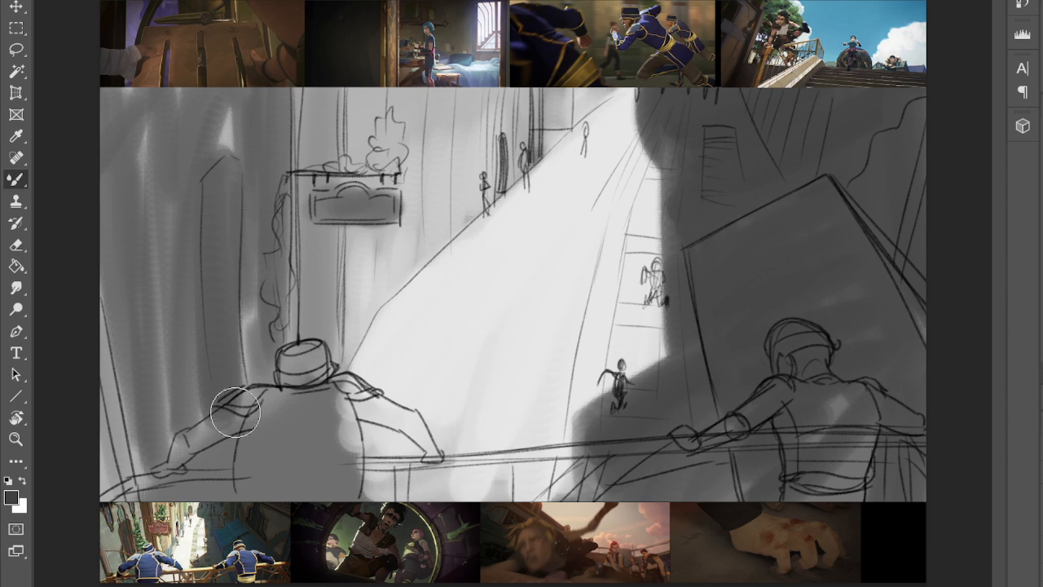
left_click_drag(106, 363, 129, 487)
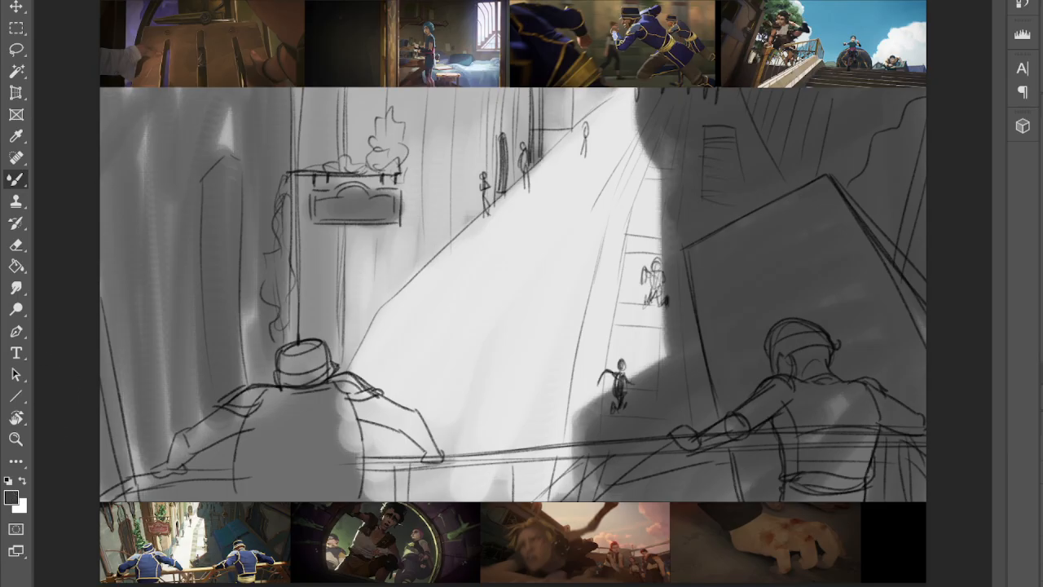
- Fill the hatted guard's back, arms and hat with dark grey and deepen the tone on the guard by the awning
mouse_move(308, 435)
left_mouse_down()
mouse_move(279, 487)
mouse_move(264, 485)
mouse_move(255, 407)
mouse_move(322, 383)
mouse_move(347, 499)
mouse_move(357, 461)
mouse_move(349, 414)
mouse_move(295, 357)
mouse_move(284, 375)
mouse_move(305, 375)
mouse_move(281, 373)
mouse_move(268, 411)
mouse_move(220, 417)
mouse_move(197, 434)
mouse_move(215, 434)
mouse_move(170, 469)
left_mouse_up()
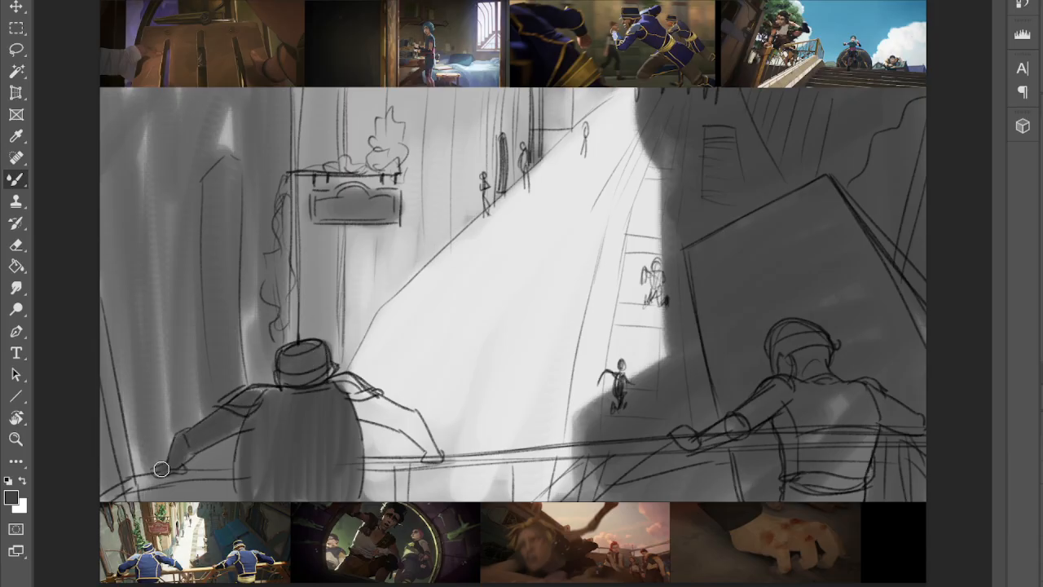
mouse_move(375, 416)
left_mouse_down()
mouse_move(347, 404)
mouse_move(423, 427)
mouse_move(427, 451)
mouse_move(404, 416)
mouse_move(414, 415)
mouse_move(417, 432)
mouse_move(355, 412)
mouse_move(400, 411)
left_mouse_up()
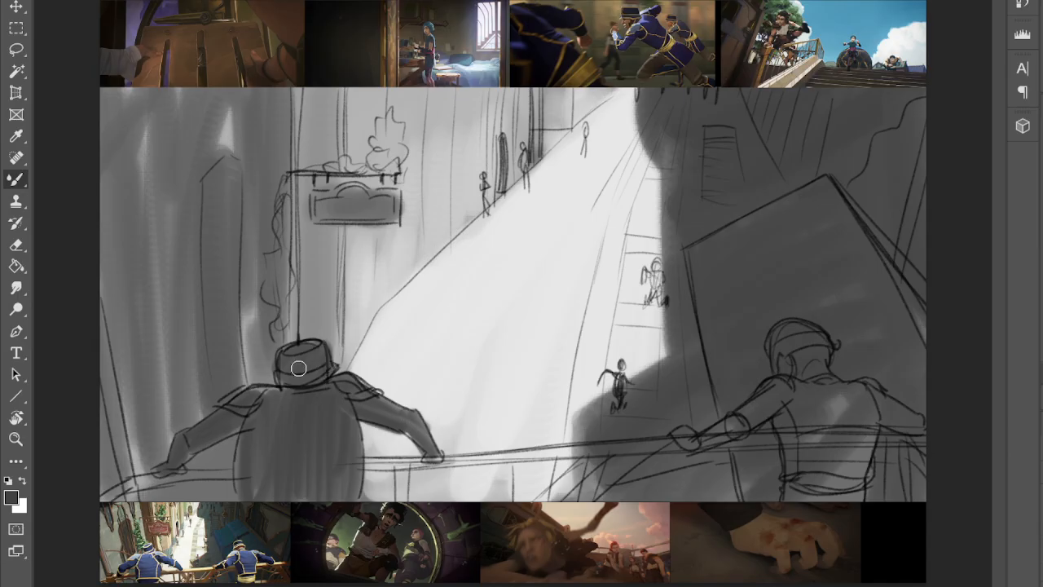
mouse_move(284, 413)
left_mouse_down()
mouse_move(244, 501)
mouse_move(270, 412)
mouse_move(278, 476)
mouse_move(338, 400)
mouse_move(348, 504)
left_mouse_up()
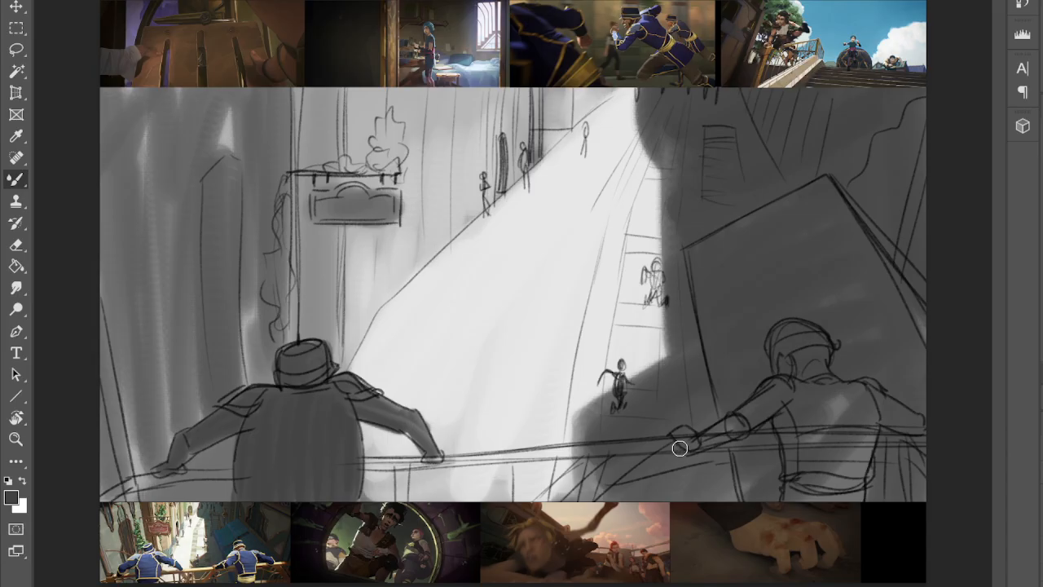
mouse_move(697, 442)
left_mouse_down()
mouse_move(792, 392)
mouse_move(786, 406)
mouse_move(817, 486)
mouse_move(842, 395)
mouse_move(839, 506)
mouse_move(869, 450)
left_mouse_up()
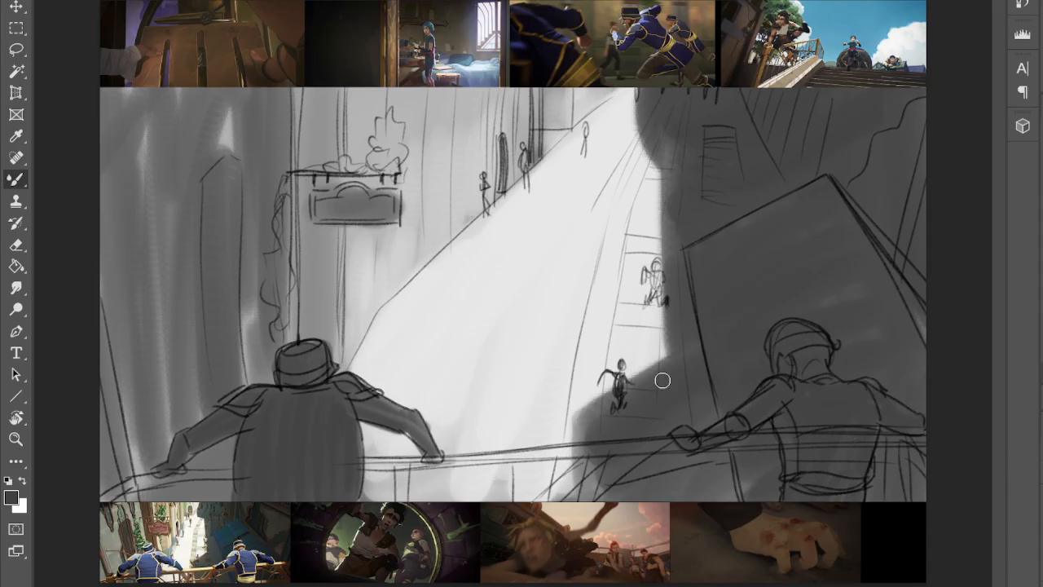
- Pick a near-white and lighten the head, shoulders, arms and back of the guard by the awning
key("i")
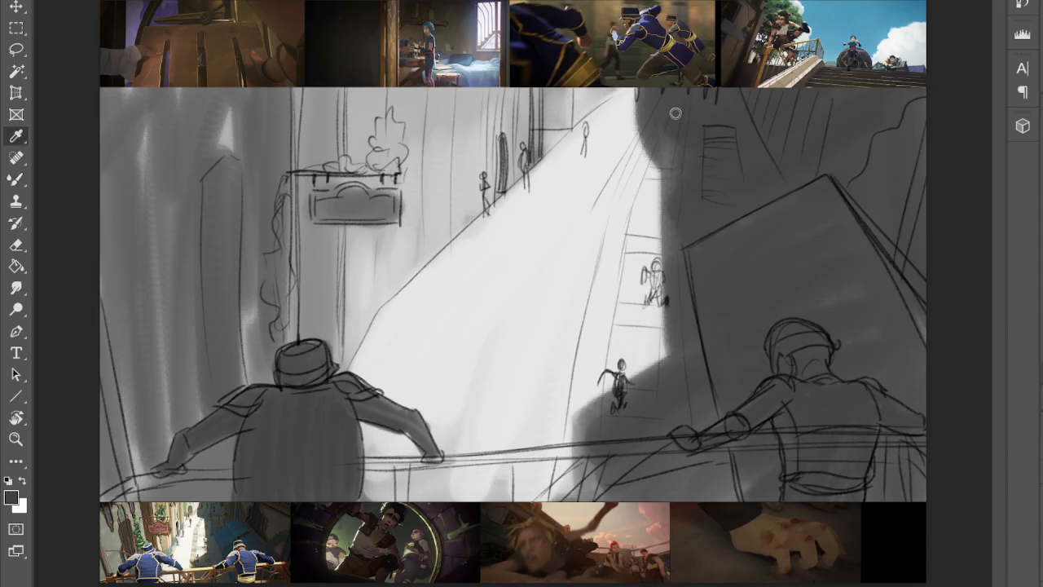
key("b")
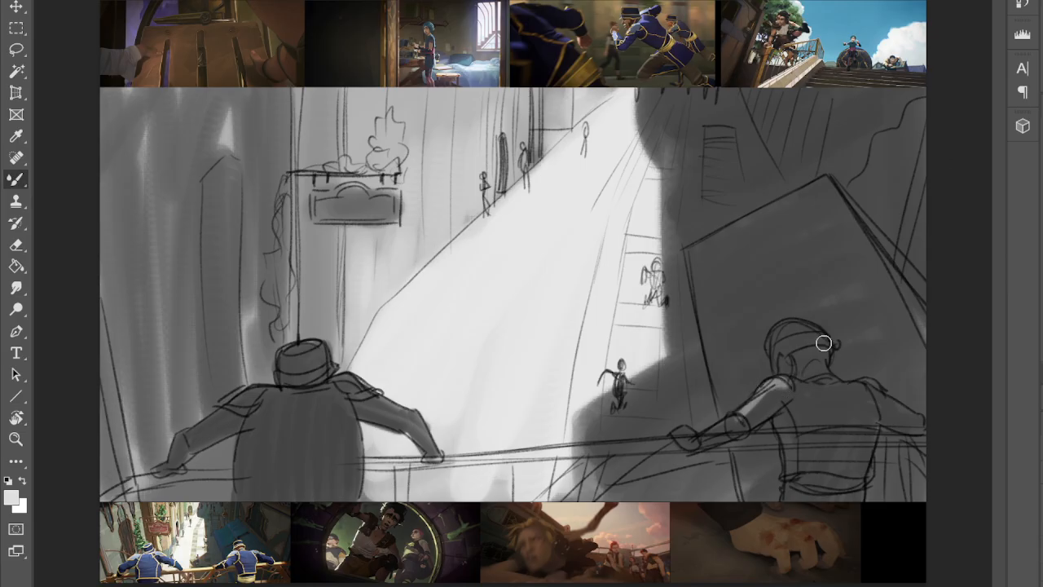
mouse_move(792, 326)
left_mouse_down()
mouse_move(816, 358)
mouse_move(810, 383)
mouse_move(883, 394)
mouse_move(876, 386)
mouse_move(917, 423)
left_mouse_up()
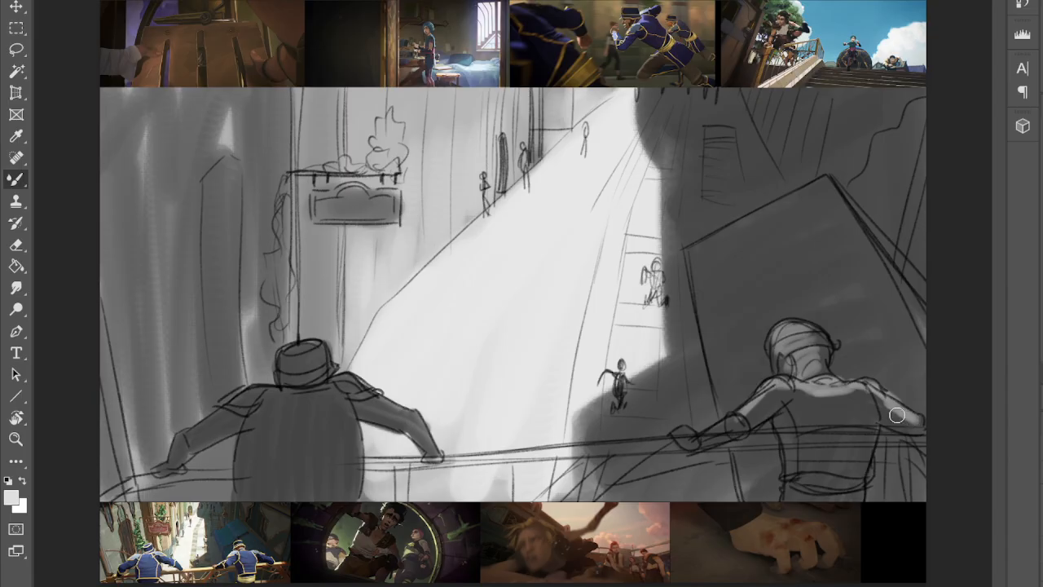
mouse_move(842, 392)
left_mouse_down()
mouse_move(805, 404)
mouse_move(811, 423)
mouse_move(852, 435)
mouse_move(856, 451)
left_mouse_up()
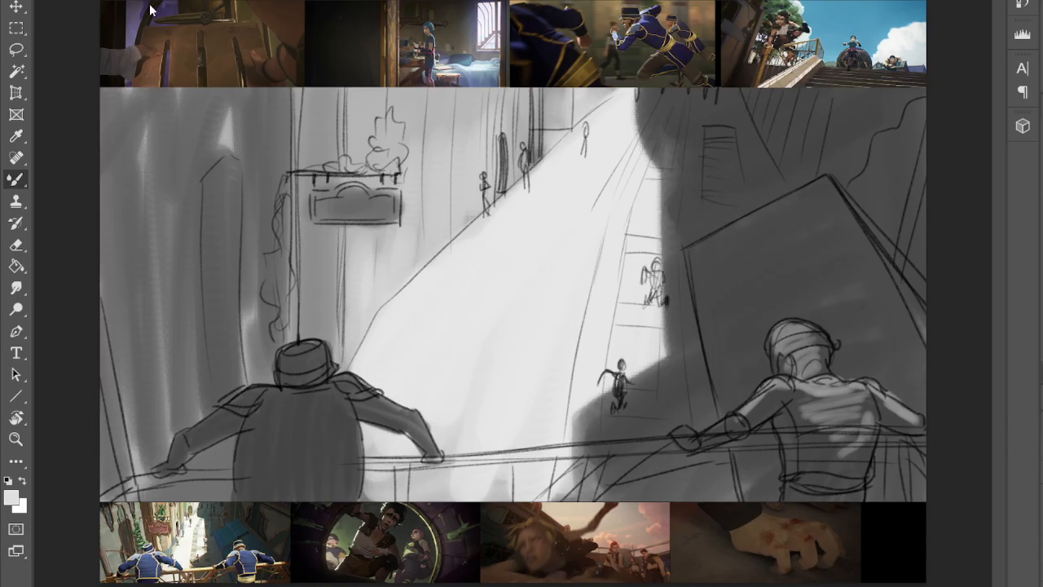
mouse_move(829, 404)
left_mouse_down()
mouse_move(802, 409)
mouse_move(809, 420)
mouse_move(837, 400)
mouse_move(827, 447)
mouse_move(844, 451)
mouse_move(861, 417)
mouse_move(806, 396)
mouse_move(885, 406)
left_mouse_up()
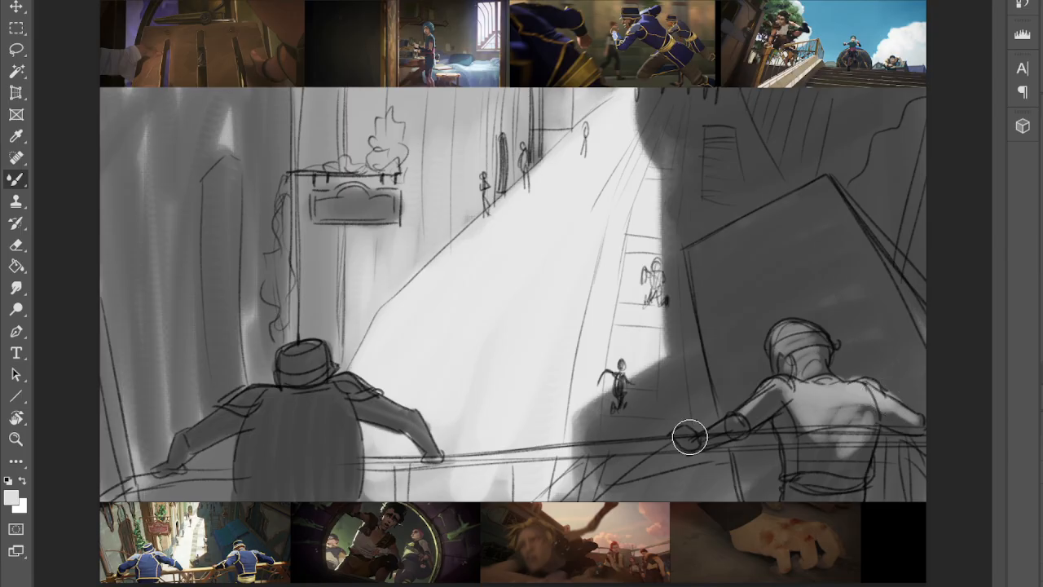
- Brush soft light tones onto the hatted guard's back, shoulders and hat
mouse_move(307, 409)
left_mouse_down()
mouse_move(244, 397)
mouse_move(361, 395)
left_mouse_up()
mouse_move(302, 359)
left_mouse_down()
mouse_move(326, 357)
mouse_move(339, 395)
mouse_move(431, 438)
mouse_move(383, 408)
mouse_move(451, 436)
left_mouse_up()
mouse_move(384, 422)
left_mouse_down()
mouse_move(279, 431)
mouse_move(345, 440)
mouse_move(257, 463)
mouse_move(272, 488)
mouse_move(265, 404)
mouse_move(322, 427)
mouse_move(318, 410)
mouse_move(283, 486)
mouse_move(318, 459)
mouse_move(330, 414)
mouse_move(325, 402)
mouse_move(271, 412)
left_mouse_up()
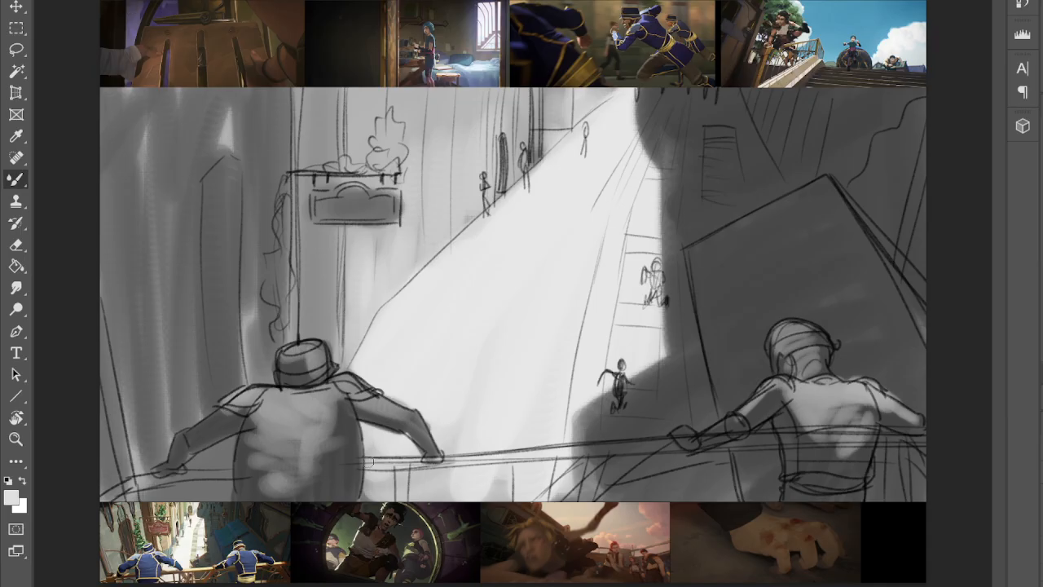
- Highlight the railing's top rail along its full length and add light strokes on its posts and lower bars
mouse_move(489, 456)
left_mouse_down()
mouse_move(693, 436)
mouse_move(549, 451)
mouse_move(818, 439)
mouse_move(748, 436)
left_mouse_up()
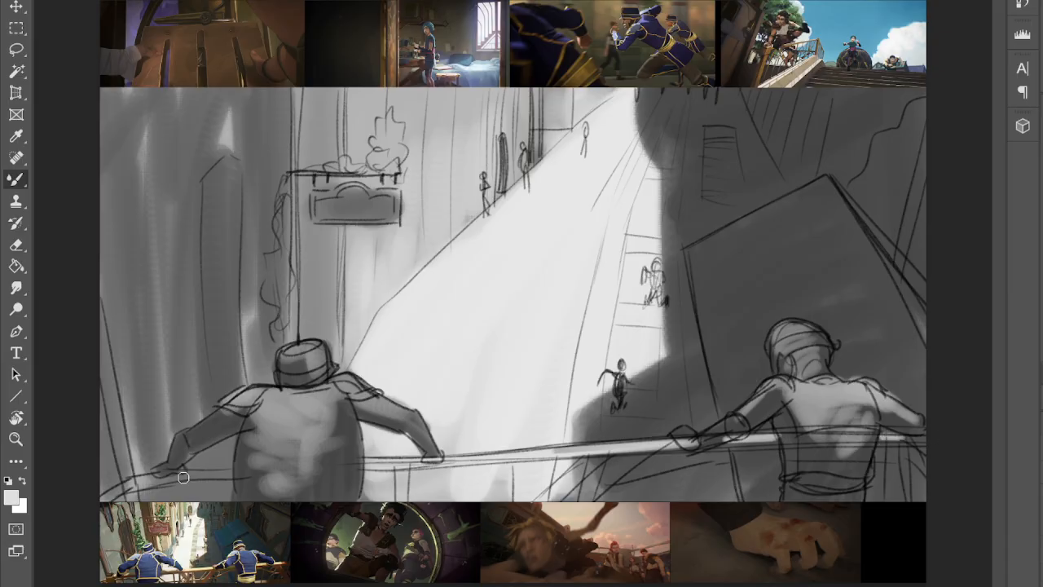
mouse_move(102, 497)
left_mouse_down()
mouse_move(146, 474)
mouse_move(226, 469)
left_mouse_up()
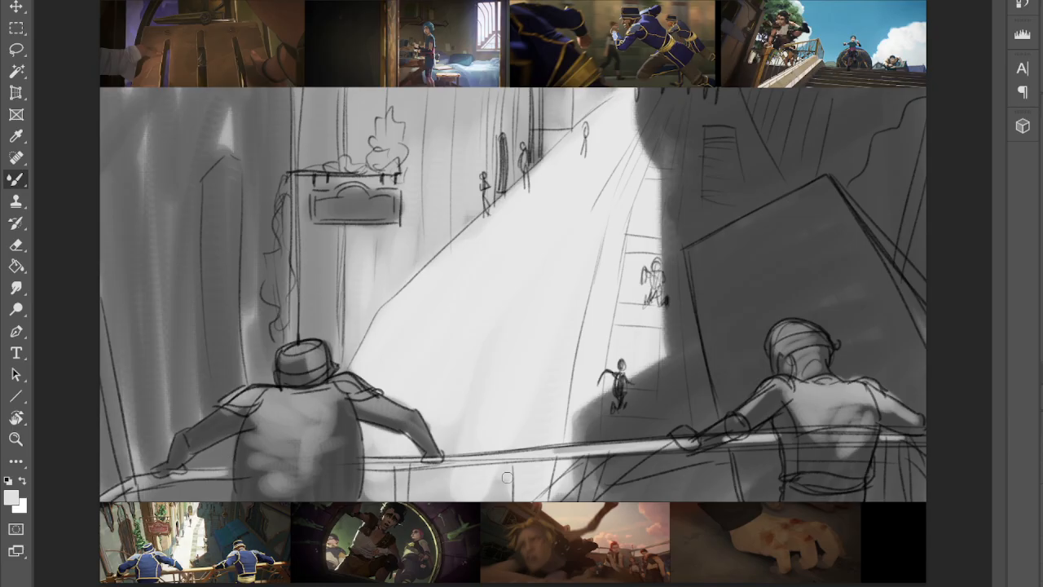
mouse_move(607, 494)
left_mouse_down()
mouse_move(718, 458)
mouse_move(788, 457)
left_mouse_up()
mouse_move(875, 462)
left_mouse_down()
mouse_move(918, 457)
mouse_move(888, 500)
left_mouse_up()
left_click_drag(908, 464, 907, 494)
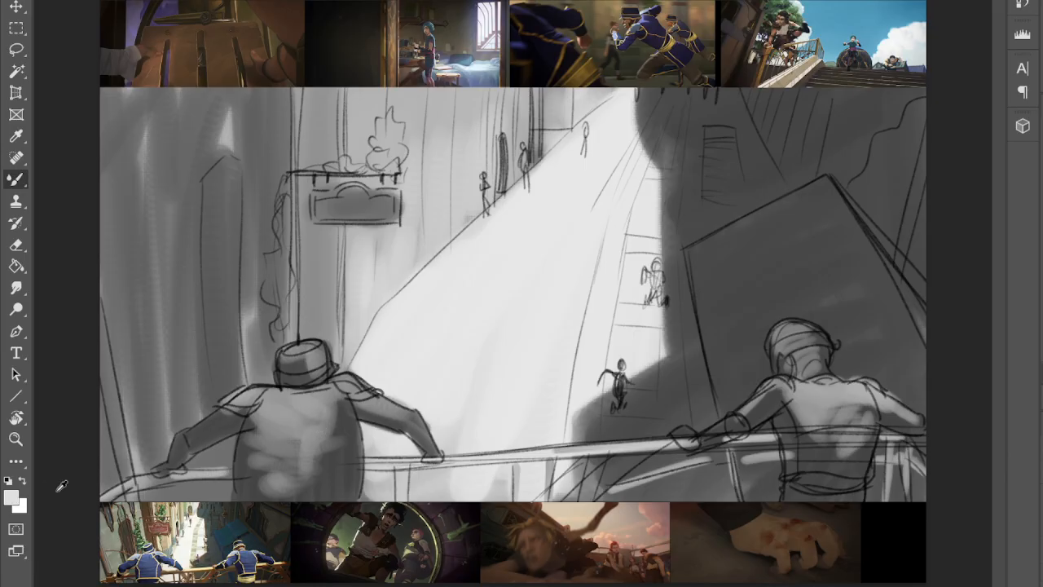
- Try filling the tilted awning panel with a lighter grey
key("i")
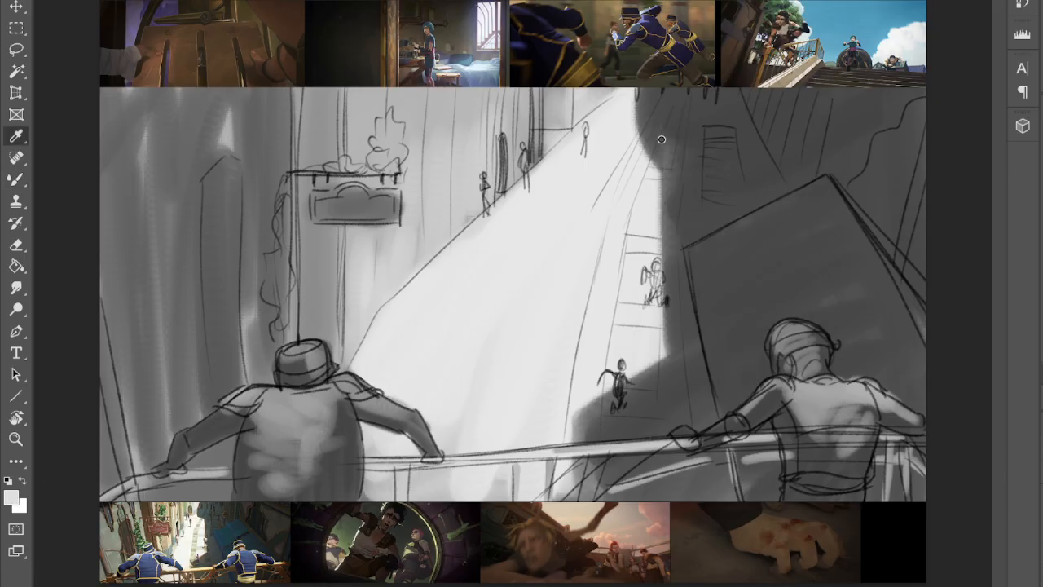
key("b")
mouse_move(721, 267)
left_mouse_down()
mouse_move(821, 201)
mouse_move(785, 212)
left_mouse_up()
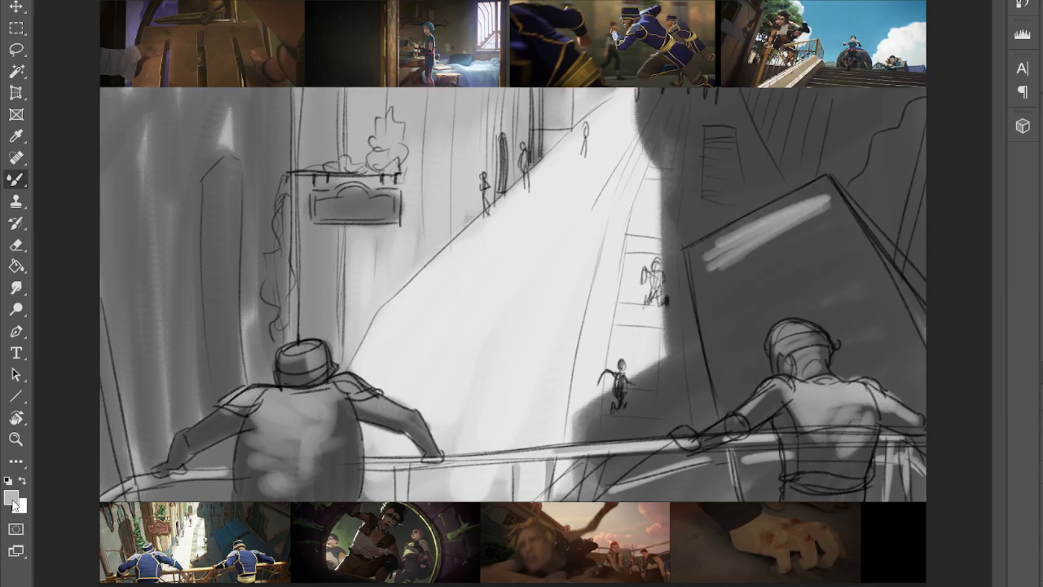
key("i")
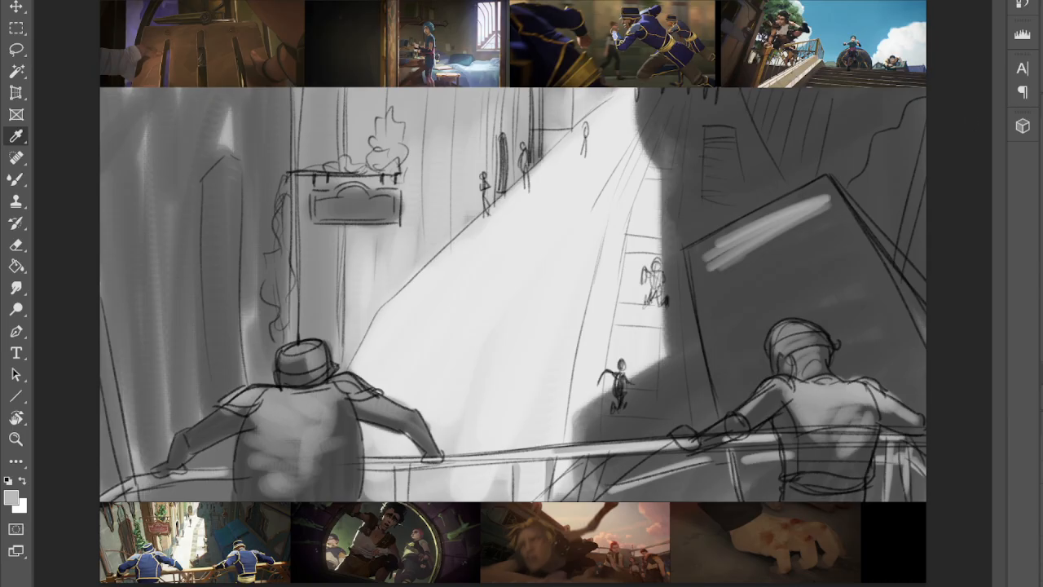
key("b")
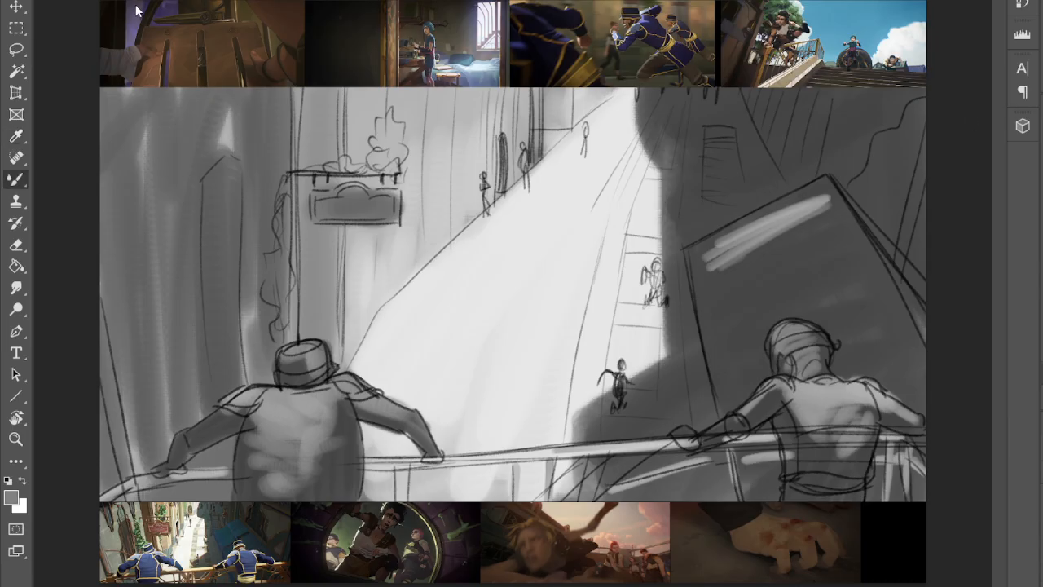
mouse_move(809, 217)
left_mouse_down()
mouse_move(764, 268)
mouse_move(720, 268)
mouse_move(764, 223)
mouse_move(696, 254)
mouse_move(735, 392)
mouse_move(716, 261)
mouse_move(749, 389)
mouse_move(752, 320)
mouse_move(740, 392)
mouse_move(719, 329)
mouse_move(723, 384)
mouse_move(719, 247)
mouse_move(708, 248)
mouse_move(811, 196)
mouse_move(820, 221)
mouse_move(795, 255)
mouse_move(804, 268)
mouse_move(790, 288)
mouse_move(801, 286)
mouse_move(751, 349)
mouse_move(756, 327)
mouse_move(840, 274)
mouse_move(831, 207)
mouse_move(876, 301)
mouse_move(844, 229)
mouse_move(927, 334)
mouse_move(849, 222)
mouse_move(902, 322)
mouse_move(891, 343)
mouse_move(851, 308)
mouse_move(800, 296)
mouse_move(777, 311)
mouse_move(819, 317)
mouse_move(850, 349)
mouse_move(845, 369)
mouse_move(872, 363)
mouse_move(895, 373)
mouse_move(906, 343)
mouse_move(925, 394)
mouse_move(935, 365)
mouse_move(906, 291)
mouse_move(864, 230)
mouse_move(910, 286)
mouse_move(856, 334)
mouse_move(873, 355)
mouse_move(887, 346)
mouse_move(826, 188)
mouse_move(699, 252)
mouse_move(730, 276)
left_mouse_up()
left_click_drag(751, 353, 809, 302)
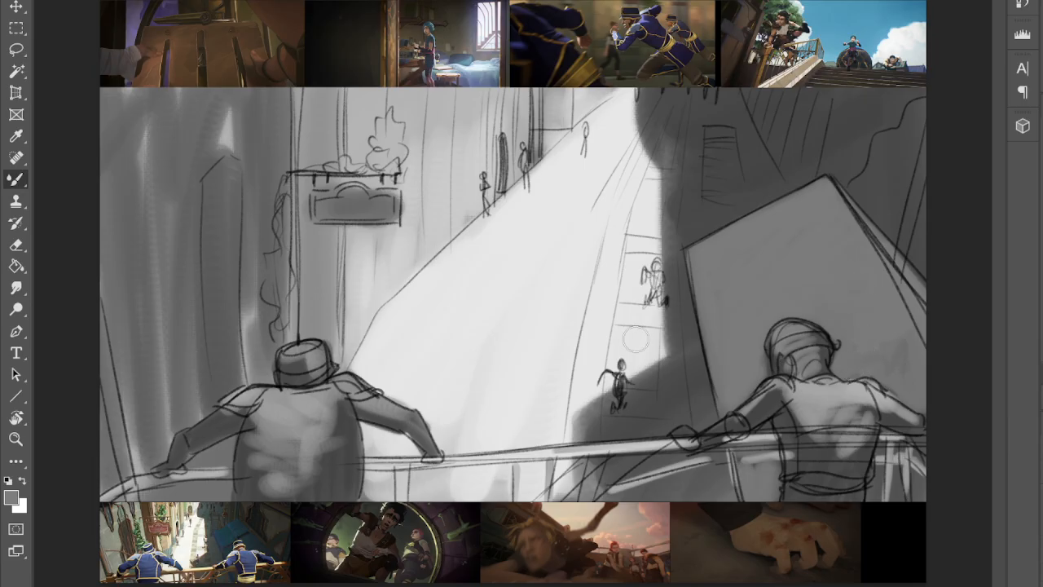
- Repaint the awning panel in dark grey and darken the narrow doorway by the street and the arched recess
key("i")
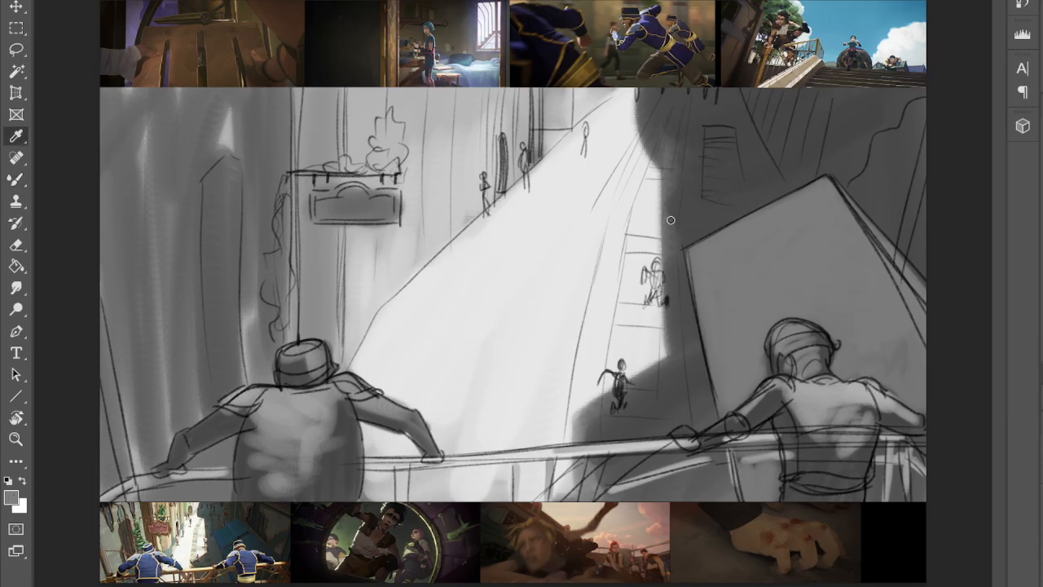
mouse_move(804, 228)
left_mouse_down()
mouse_move(709, 250)
mouse_move(727, 375)
mouse_move(708, 310)
mouse_move(728, 313)
mouse_move(743, 393)
mouse_move(772, 249)
mouse_move(806, 277)
mouse_move(796, 302)
mouse_move(810, 256)
mouse_move(784, 265)
mouse_move(775, 240)
mouse_move(738, 239)
mouse_move(816, 244)
mouse_move(832, 212)
mouse_move(875, 281)
mouse_move(832, 216)
mouse_move(863, 311)
mouse_move(803, 312)
mouse_move(842, 353)
mouse_move(843, 336)
mouse_move(849, 348)
mouse_move(893, 295)
mouse_move(913, 310)
mouse_move(917, 404)
mouse_move(890, 272)
mouse_move(931, 326)
mouse_move(901, 269)
mouse_move(879, 252)
mouse_move(916, 295)
mouse_move(825, 185)
mouse_move(714, 243)
left_mouse_up()
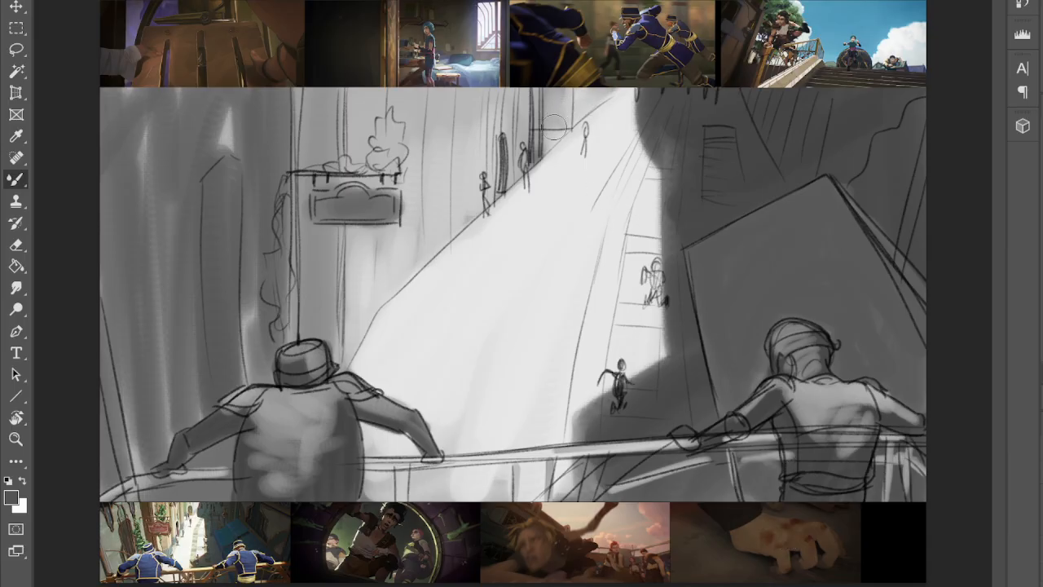
left_click_drag(499, 142, 501, 192)
left_click_drag(229, 189, 229, 274)
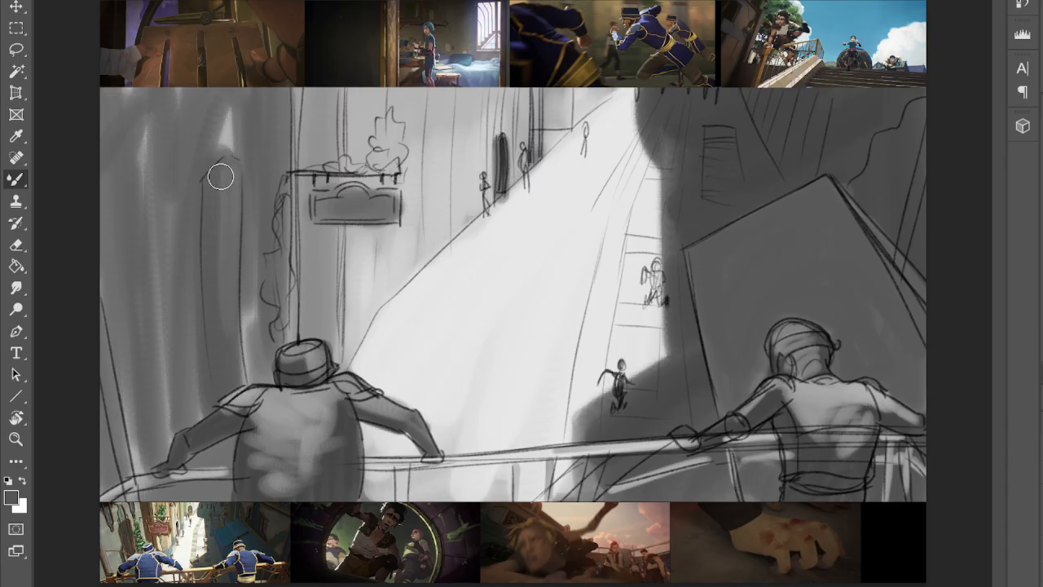
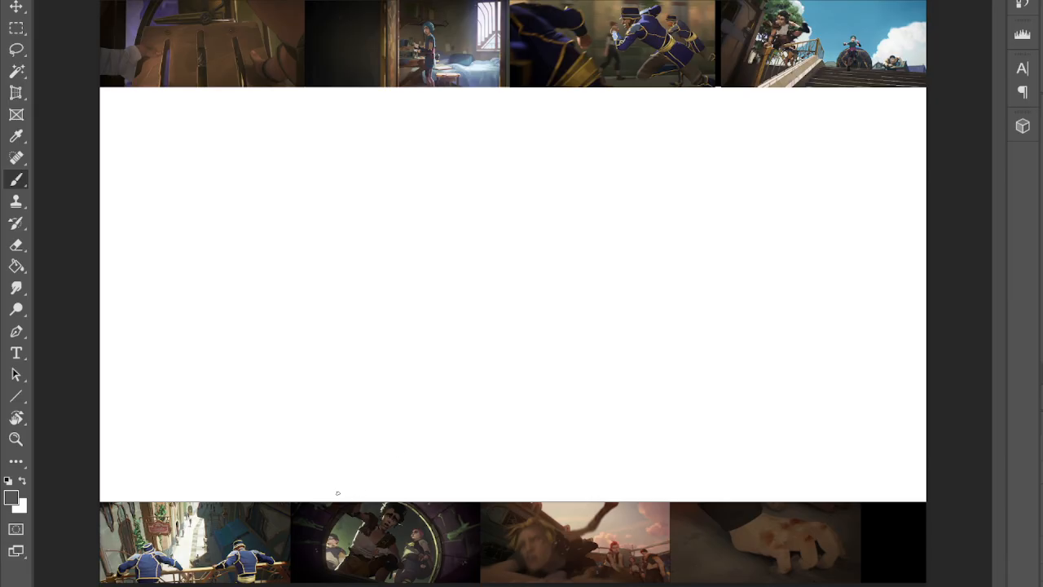
- Pick near-black and sketch a large circular opening in the blank frame, cropped by its upper and lower edges, with one side doubled
key("i")
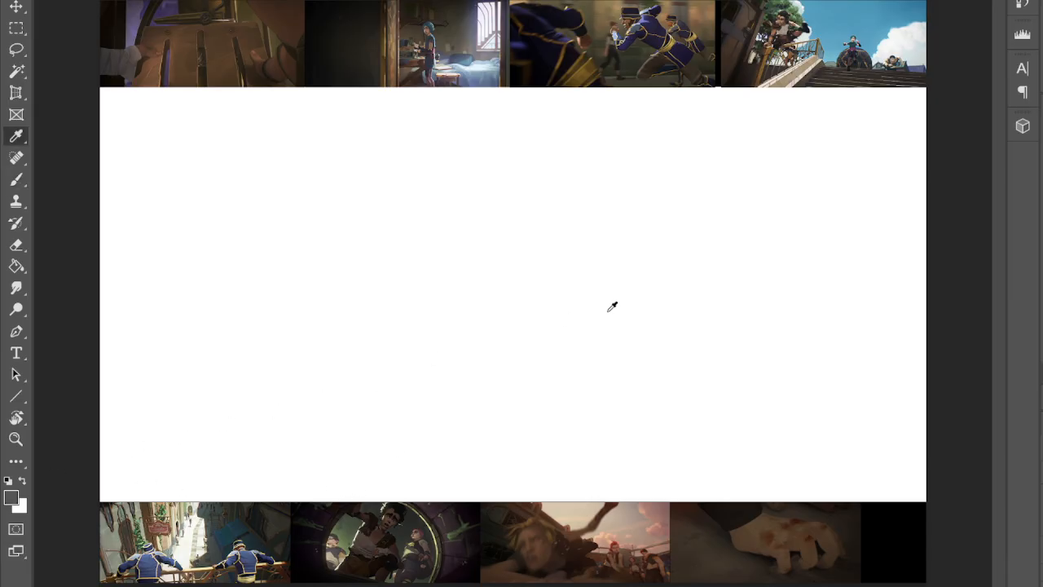
key("b")
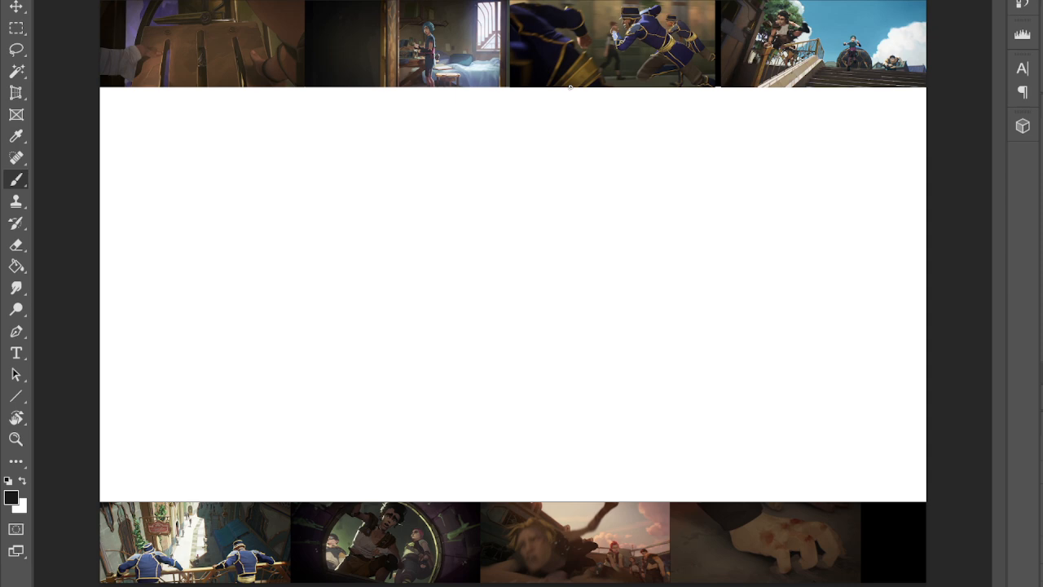
mouse_move(588, 84)
left_mouse_down()
mouse_move(774, 374)
mouse_move(715, 499)
left_mouse_up()
mouse_move(593, 85)
left_mouse_down()
mouse_move(691, 134)
mouse_move(750, 412)
mouse_move(698, 499)
left_mouse_up()
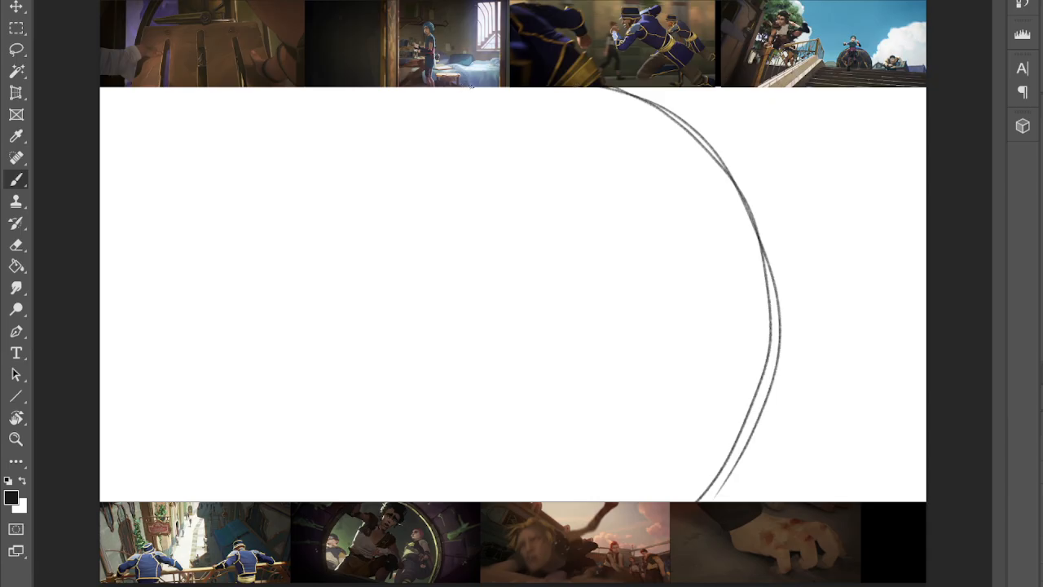
mouse_move(478, 84)
left_mouse_down()
mouse_move(427, 99)
mouse_move(321, 195)
mouse_move(342, 474)
mouse_move(441, 545)
left_mouse_up()
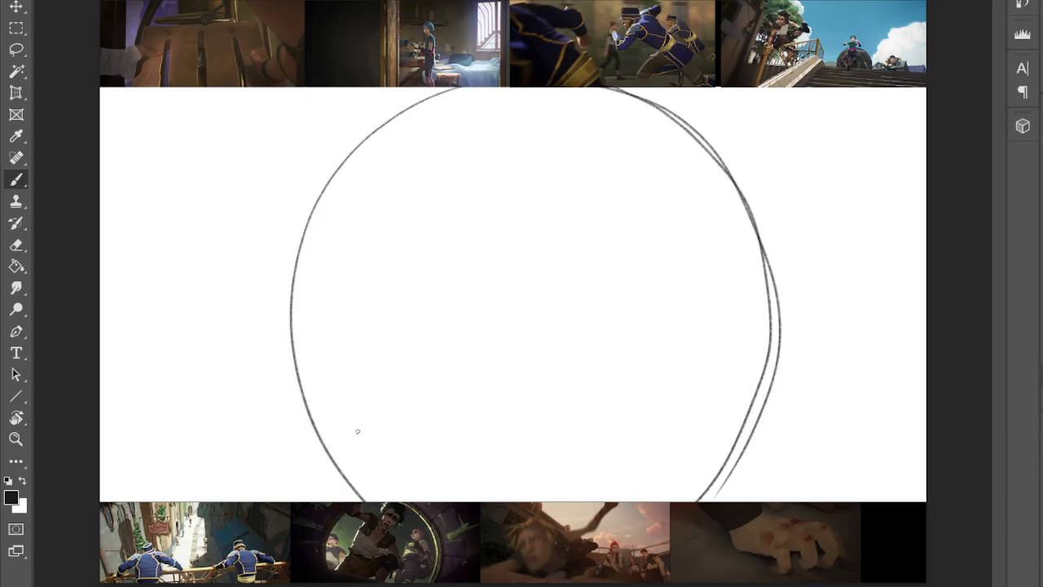
- Draw a sloping double-edged ledge across the lower part of the circle, descending from its left side to the frame's lower edge
left_click_drag(313, 419, 614, 526)
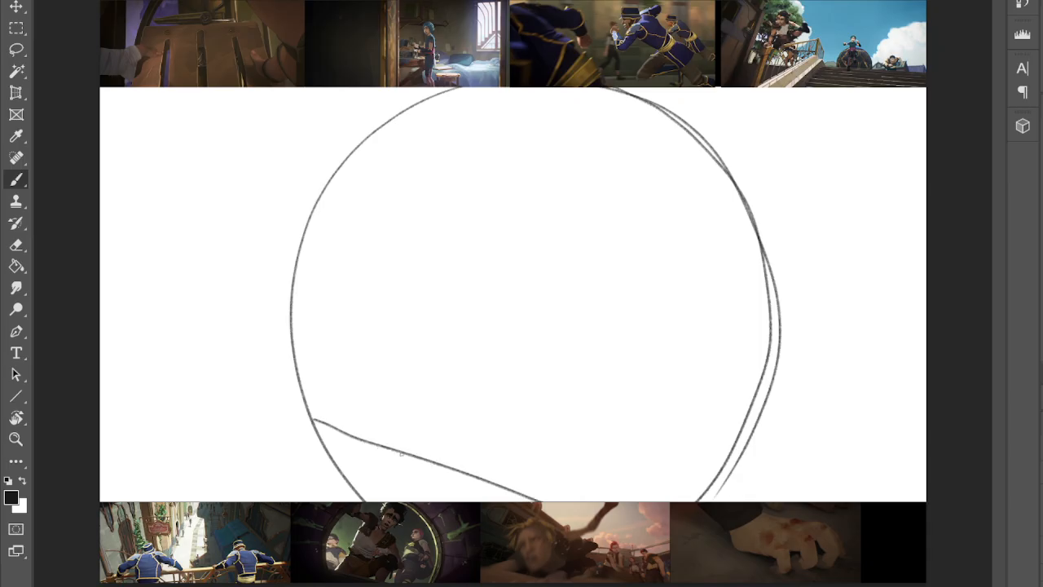
left_click_drag(311, 418, 569, 512)
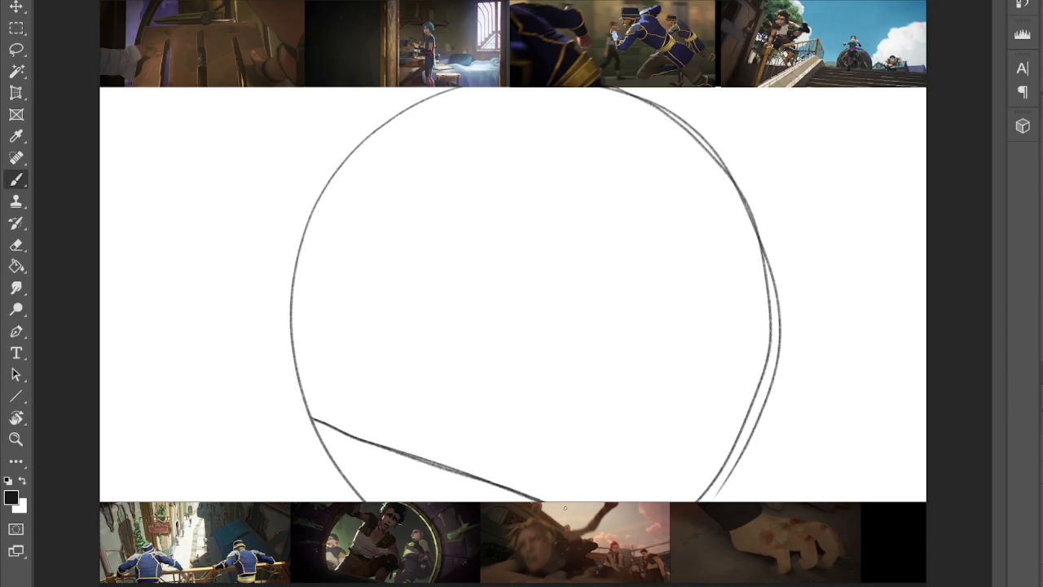
left_click_drag(575, 501, 308, 409)
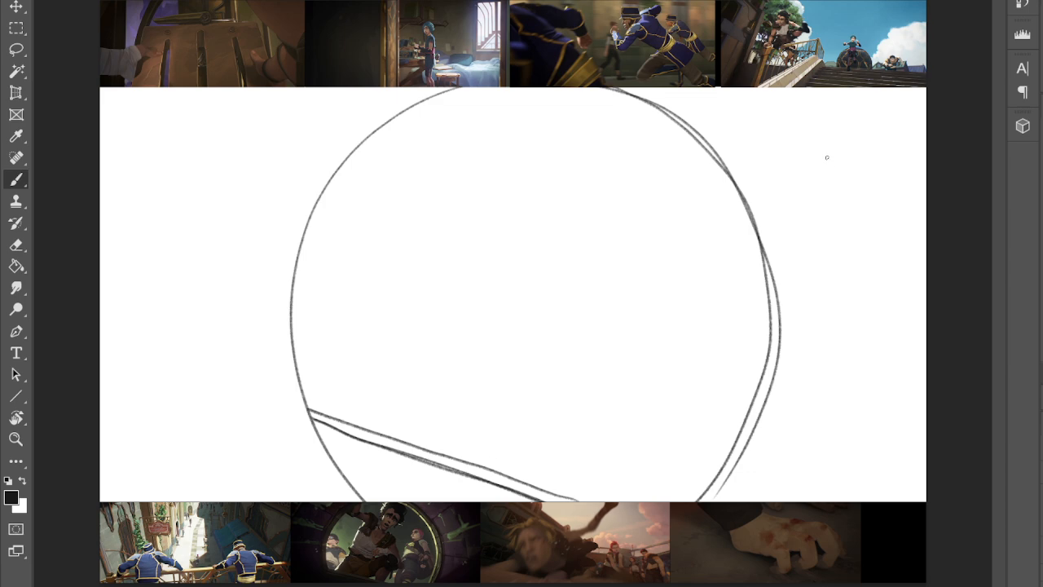
- Sketch a small bent pipe with an open end and a short cylinder behind it in the upper corner outside the circle
mouse_move(854, 129)
left_mouse_down()
mouse_move(836, 155)
mouse_move(855, 129)
mouse_move(884, 143)
mouse_move(850, 162)
mouse_move(869, 204)
left_mouse_up()
mouse_move(885, 143)
left_mouse_down()
mouse_move(905, 202)
mouse_move(835, 154)
left_mouse_up()
mouse_move(882, 124)
left_mouse_down()
mouse_move(901, 119)
mouse_move(877, 120)
mouse_move(876, 137)
mouse_move(912, 143)
left_mouse_up()
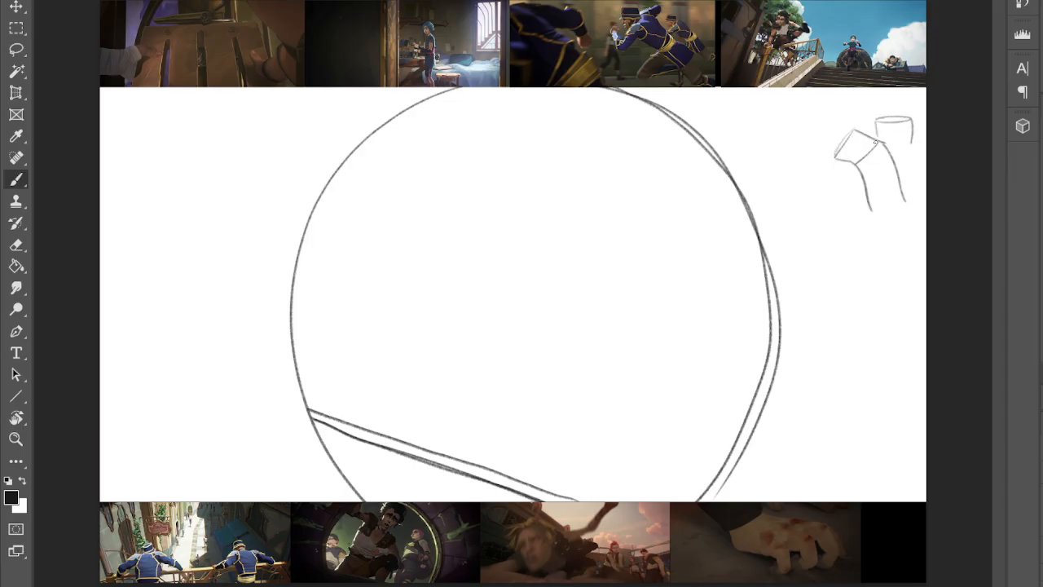
- Add a small leaning figure with a round head on a short ledge at the bent pipe's open end
left_click_drag(838, 159, 861, 131)
left_click_drag(837, 162, 833, 173)
mouse_move(833, 141)
left_mouse_down()
mouse_move(828, 165)
mouse_move(805, 169)
mouse_move(824, 165)
left_mouse_up()
mouse_move(825, 139)
left_mouse_down()
mouse_move(834, 152)
mouse_move(821, 166)
mouse_move(835, 152)
mouse_move(844, 163)
mouse_move(844, 118)
left_mouse_up()
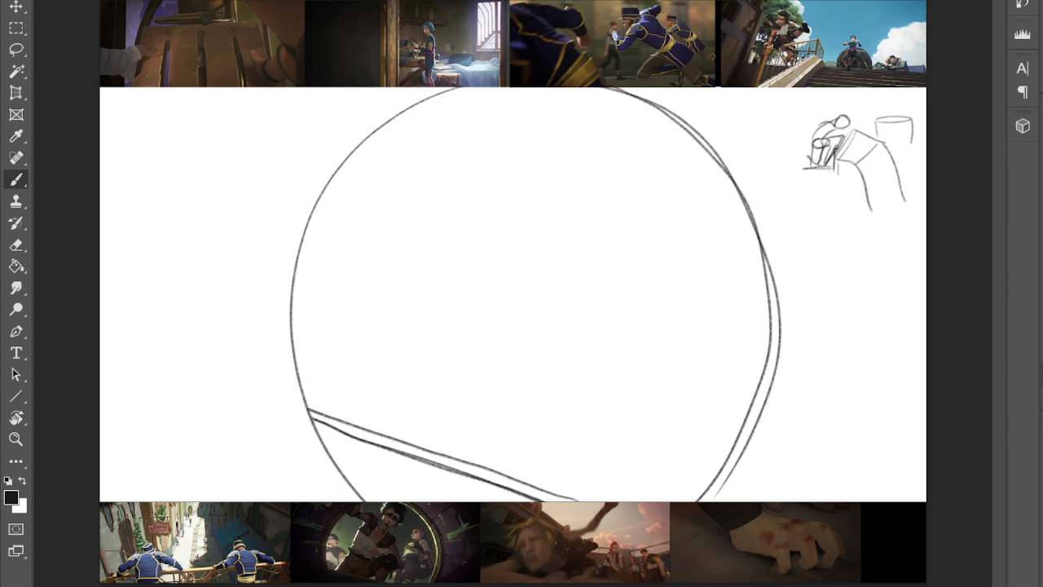
- Erase the small pipe-and-figure sketch outside the circle and add parallel rim lines along both sides of the opening
mouse_move(838, 127)
left_mouse_down()
mouse_move(833, 137)
mouse_move(853, 141)
mouse_move(836, 107)
mouse_move(850, 204)
mouse_move(904, 152)
mouse_move(908, 132)
mouse_move(830, 266)
left_mouse_up()
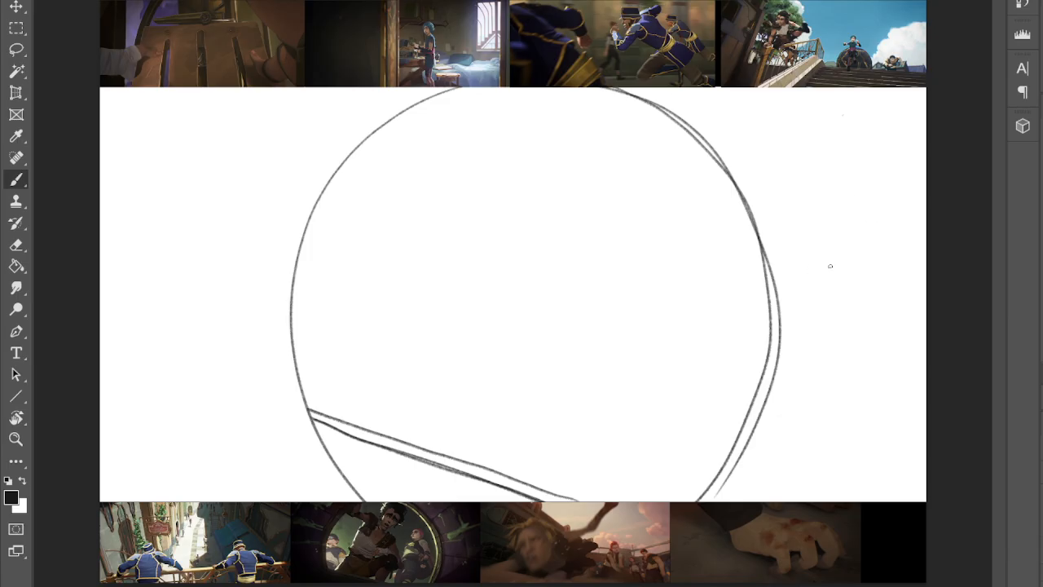
mouse_move(437, 85)
left_mouse_down()
mouse_move(357, 124)
mouse_move(280, 249)
mouse_move(300, 440)
mouse_move(336, 502)
left_mouse_up()
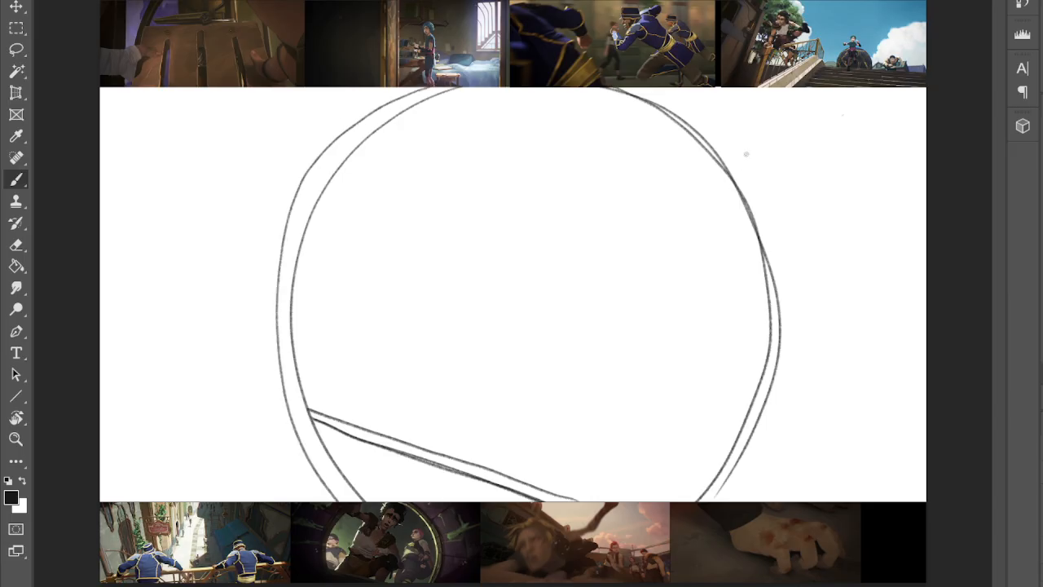
mouse_move(644, 86)
left_mouse_down()
mouse_move(699, 121)
mouse_move(789, 269)
mouse_move(753, 462)
mouse_move(722, 501)
left_mouse_up()
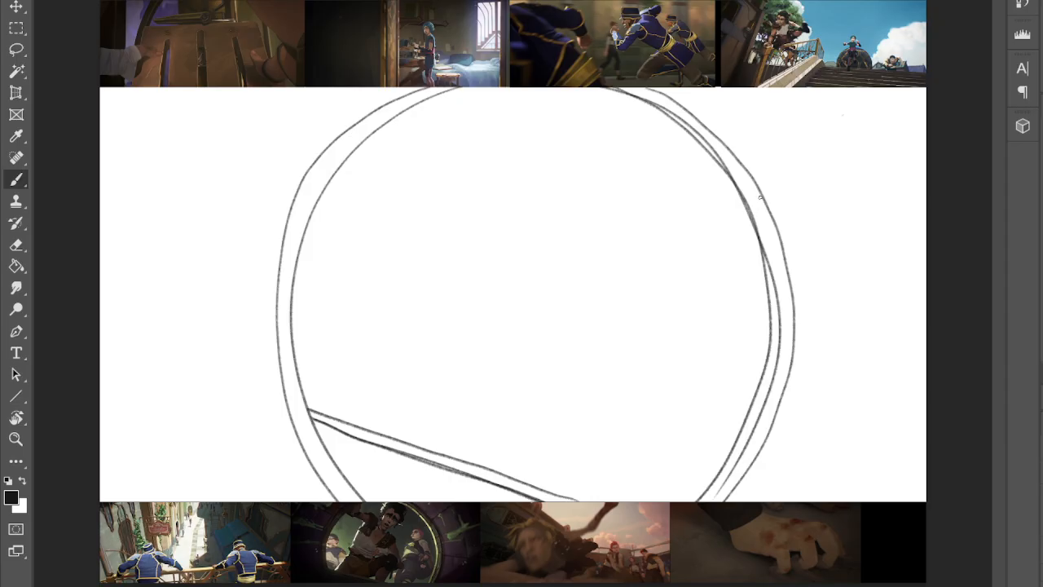
mouse_move(606, 88)
left_mouse_down()
mouse_move(687, 142)
mouse_move(752, 245)
mouse_move(763, 308)
mouse_move(754, 373)
mouse_move(683, 502)
left_mouse_up()
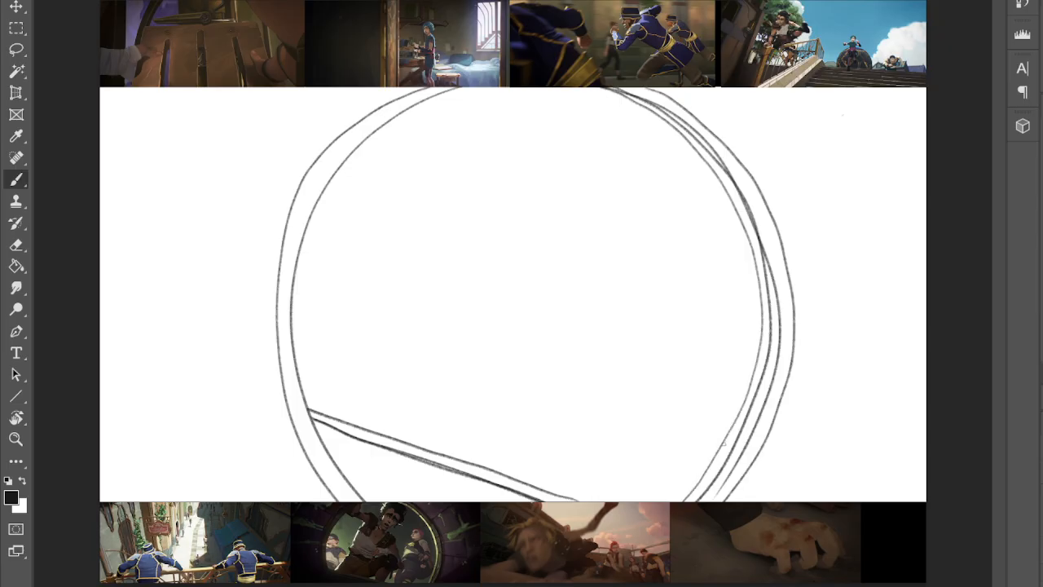
- Mark short segment ticks across the inner rim on the right side of the circular opening
left_click_drag(730, 438, 732, 432)
left_click_drag(731, 198, 738, 194)
left_click_drag(699, 151, 703, 140)
- Sketch a tilted egg-shaped head with a narrow chin inside the upper right part of the circle and darken its jawline
mouse_move(591, 97)
left_mouse_down()
mouse_move(583, 231)
mouse_move(671, 140)
mouse_move(601, 215)
left_mouse_up()
mouse_move(662, 148)
left_mouse_down()
mouse_move(592, 116)
mouse_move(619, 107)
mouse_move(585, 130)
mouse_move(561, 220)
left_mouse_up()
mouse_move(568, 185)
left_mouse_down()
mouse_move(573, 220)
mouse_move(589, 221)
mouse_move(654, 168)
left_mouse_up()
left_click_drag(626, 200, 662, 144)
mouse_move(623, 113)
left_mouse_down()
mouse_move(560, 199)
mouse_move(572, 153)
mouse_move(575, 219)
left_mouse_up()
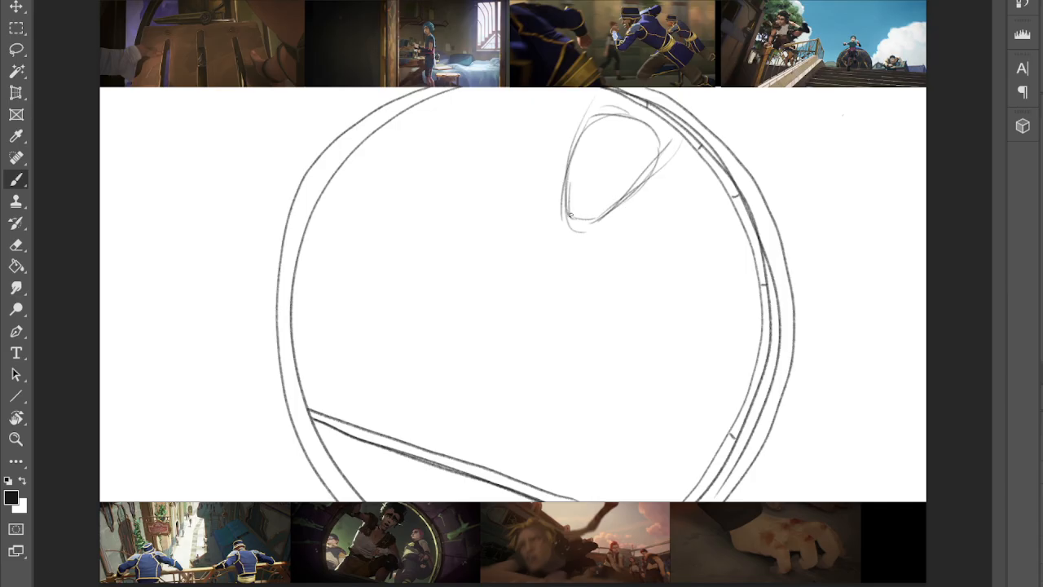
mouse_move(577, 137)
left_mouse_down()
mouse_move(568, 212)
mouse_move(595, 220)
mouse_move(586, 221)
mouse_move(637, 190)
mouse_move(594, 218)
mouse_move(647, 178)
mouse_move(658, 145)
left_mouse_up()
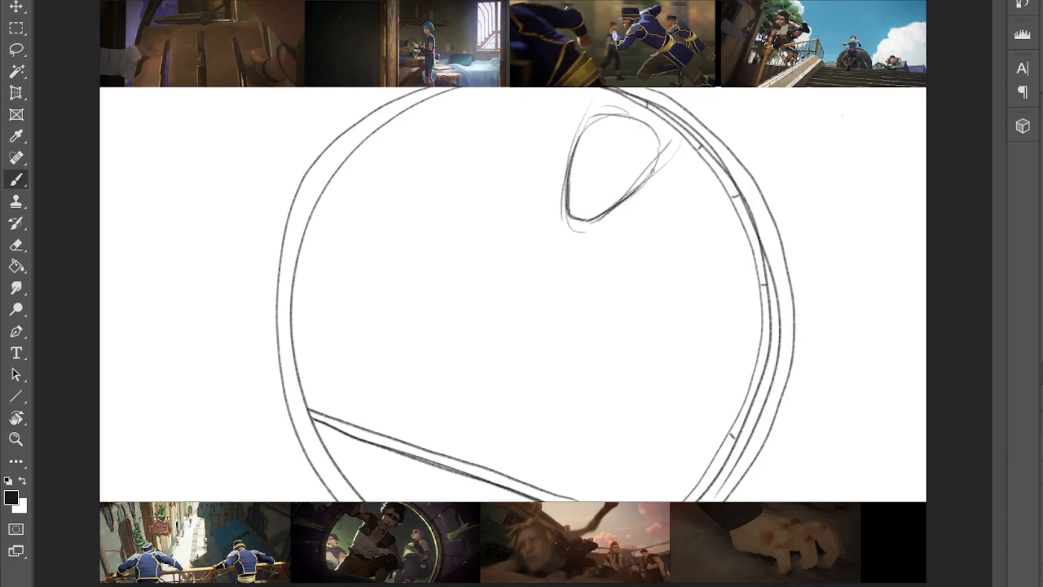
- Add the neck and shoulder line below the head and an arm stretched sideways with the forearm raised at the elbow
mouse_move(585, 219)
left_mouse_down()
mouse_move(552, 228)
mouse_move(550, 218)
mouse_move(586, 245)
left_mouse_up()
mouse_move(553, 222)
left_mouse_down()
mouse_move(511, 181)
mouse_move(499, 202)
mouse_move(443, 168)
mouse_move(513, 198)
left_mouse_up()
left_click_drag(412, 166, 441, 168)
mouse_move(408, 116)
left_mouse_down()
mouse_move(410, 176)
mouse_move(434, 169)
mouse_move(510, 206)
left_mouse_up()
mouse_move(427, 166)
left_mouse_down()
mouse_move(512, 175)
mouse_move(502, 177)
mouse_move(525, 183)
mouse_move(548, 229)
left_mouse_up()
mouse_move(533, 193)
left_mouse_down()
mouse_move(488, 178)
mouse_move(513, 211)
mouse_move(481, 205)
mouse_move(522, 213)
left_mouse_up()
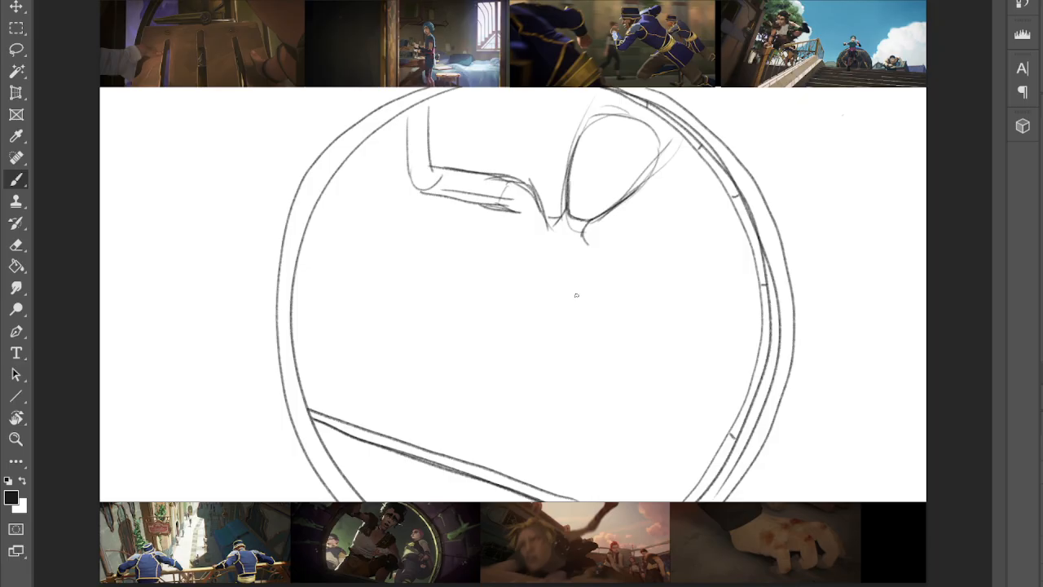
- Examine the film frame of the circular opening up close for the figures' poses, then compare it with the whole drawing
key("ctrl+plus")
key("ctrl+plus")
key("ctrl+plus")
left_click_drag(522, 456, 594, 129)
left_click_drag(522, 343, 590, 201)
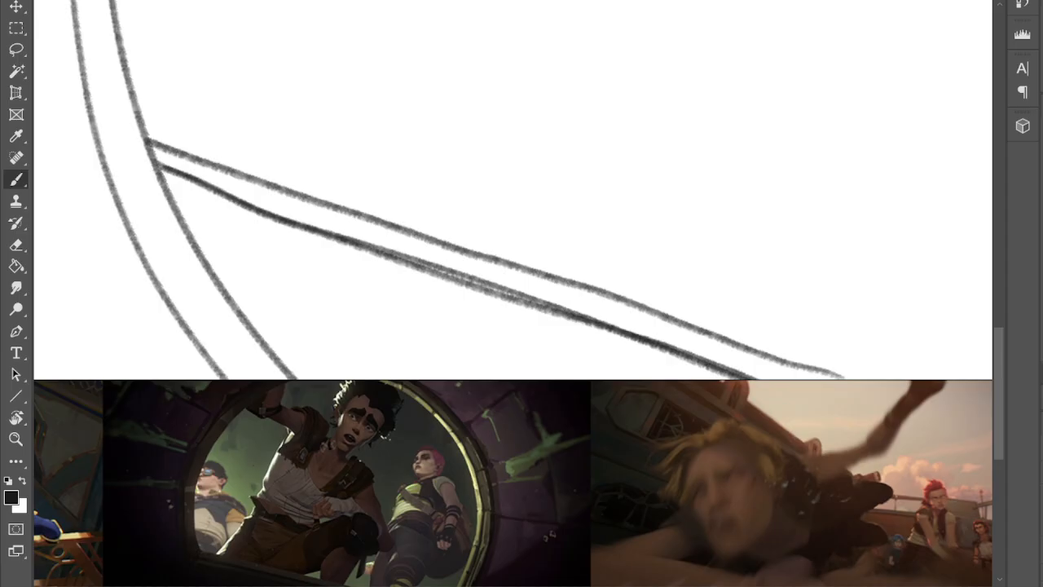
mouse_move(521, 163)
left_mouse_down()
mouse_move(416, 409)
mouse_move(399, 535)
left_mouse_up()
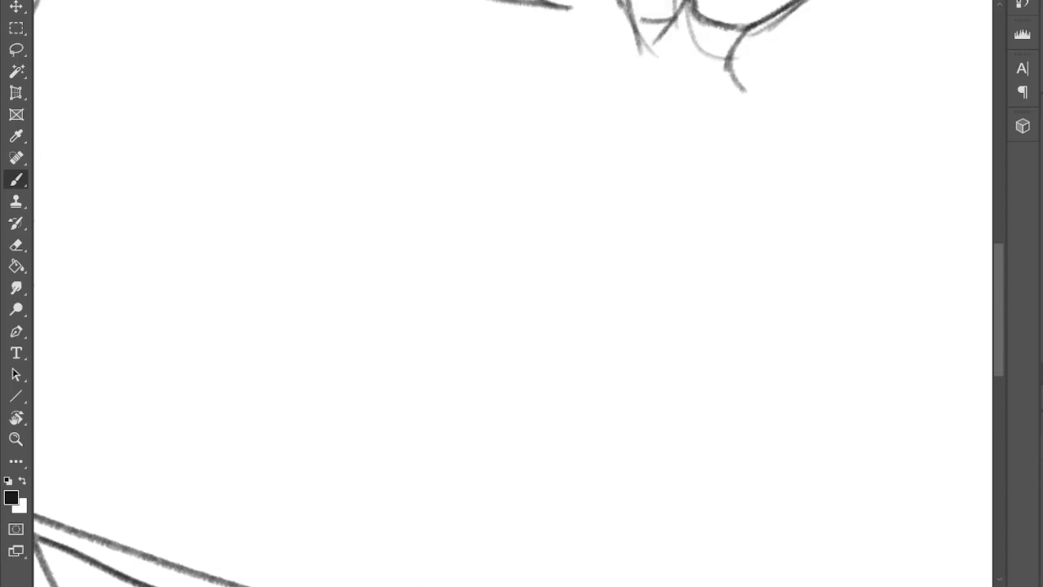
key("ctrl+0")
key("ctrl+plus")
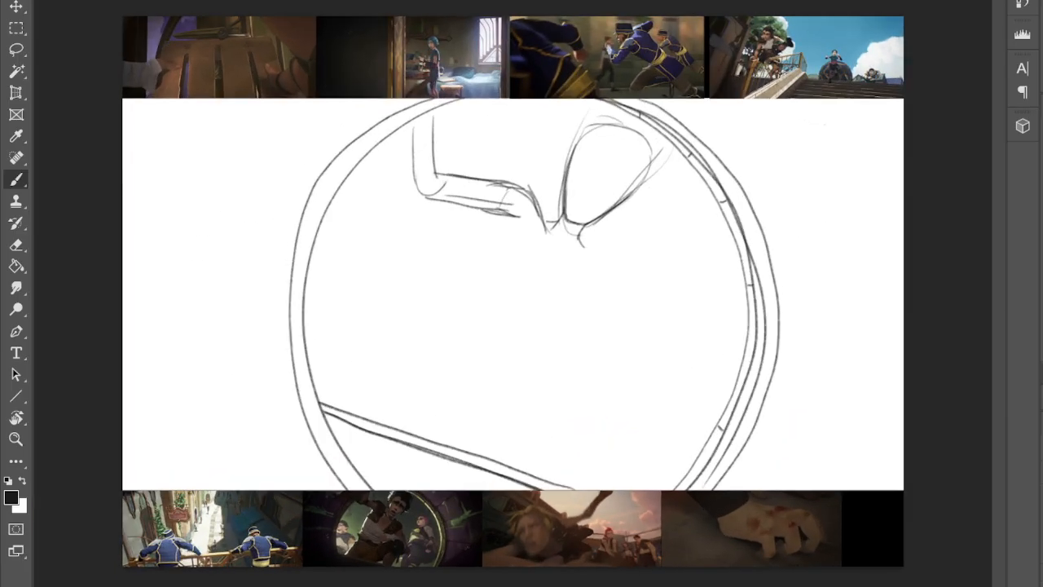
key("ctrl+plus")
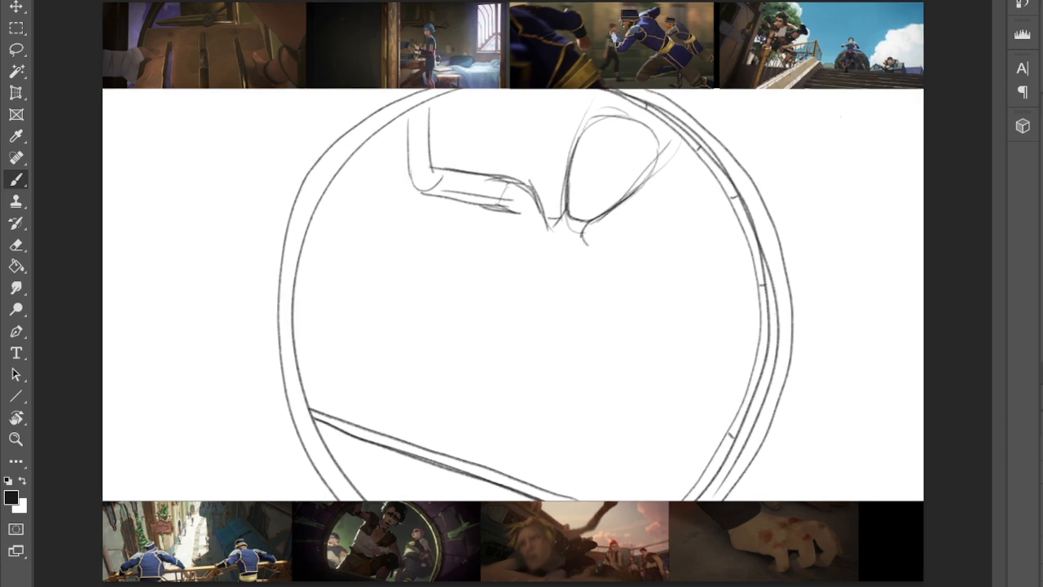
key("ctrl+plus")
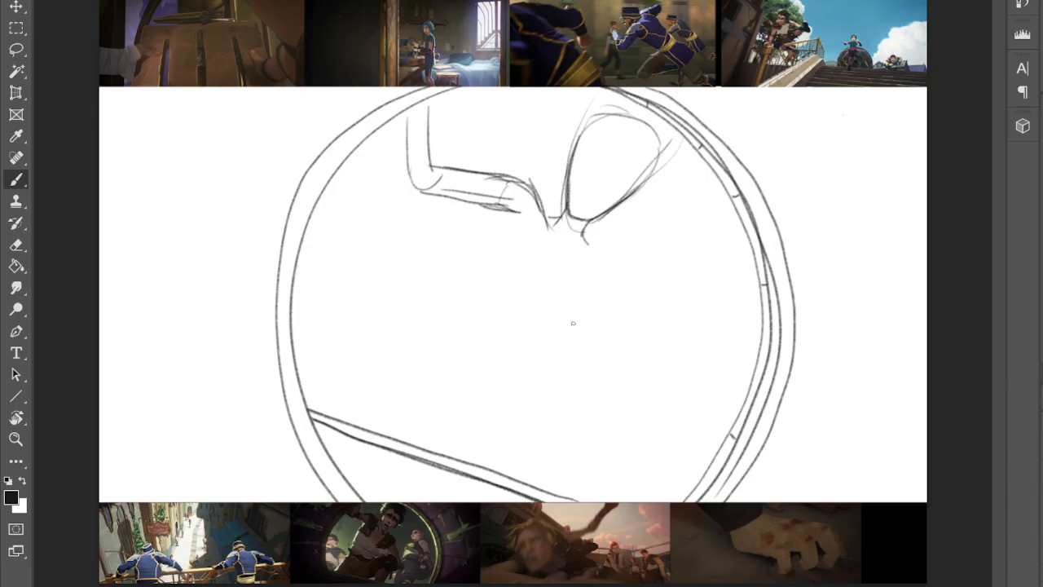
- Draw the torso's sides and the second arm bent across the body, ending in a hand with curled fingers
left_click_drag(507, 217, 476, 340)
left_click_drag(602, 284, 538, 373)
mouse_move(585, 242)
left_mouse_down()
mouse_move(617, 271)
mouse_move(612, 259)
mouse_move(652, 360)
mouse_move(586, 323)
mouse_move(607, 318)
mouse_move(602, 309)
mouse_move(647, 336)
left_mouse_up()
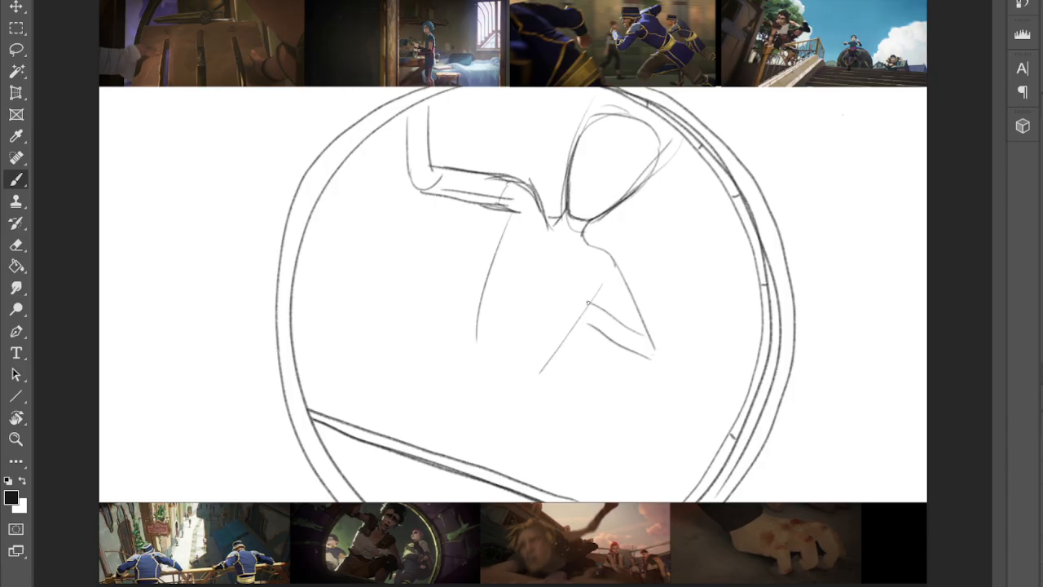
mouse_move(592, 302)
left_mouse_down()
mouse_move(550, 304)
mouse_move(558, 325)
mouse_move(592, 317)
mouse_move(590, 303)
mouse_move(585, 321)
mouse_move(538, 315)
left_mouse_up()
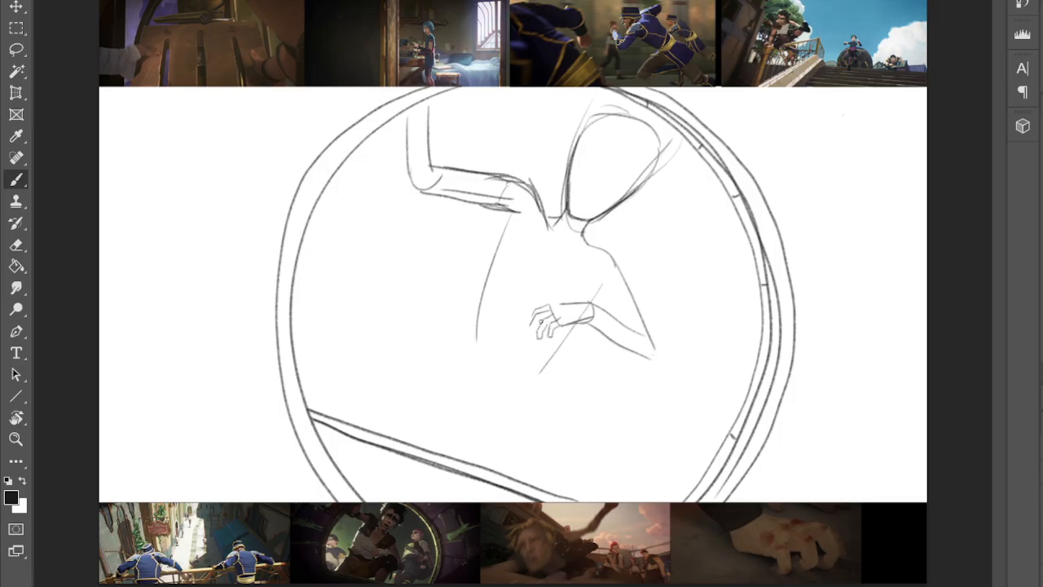
mouse_move(529, 325)
left_mouse_down()
mouse_move(527, 334)
mouse_move(564, 303)
left_mouse_up()
- Block in the crouching figure's waist hem, hips and thighs reaching down to the ledge
left_click_drag(593, 317, 578, 324)
mouse_move(586, 323)
left_mouse_down()
mouse_move(601, 313)
mouse_move(632, 351)
left_mouse_up()
mouse_move(595, 316)
left_mouse_down()
mouse_move(627, 324)
mouse_move(515, 372)
mouse_move(547, 377)
left_mouse_up()
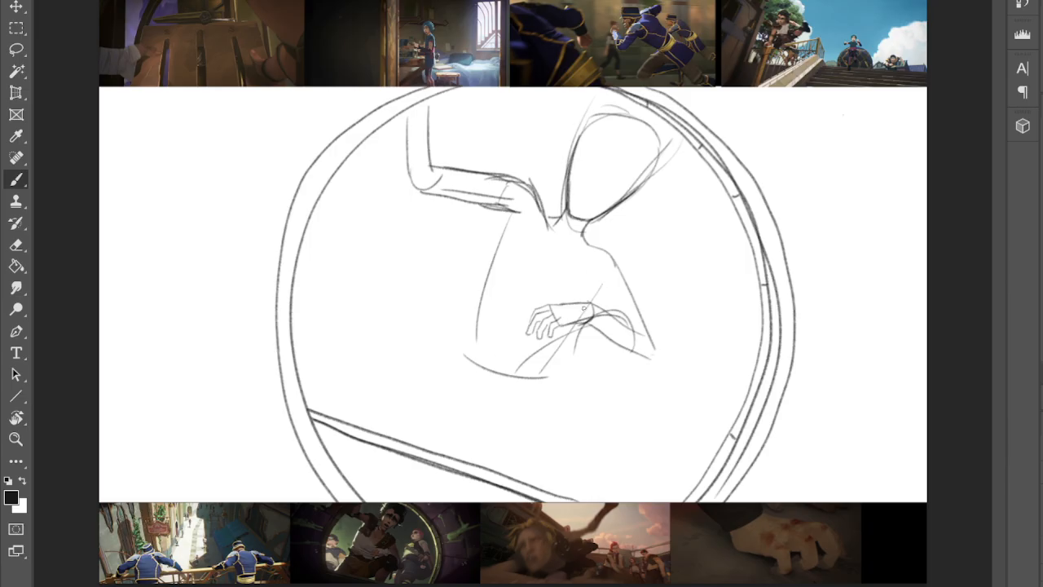
mouse_move(487, 269)
left_mouse_down()
mouse_move(436, 398)
mouse_move(461, 433)
left_mouse_up()
left_click_drag(450, 369, 399, 433)
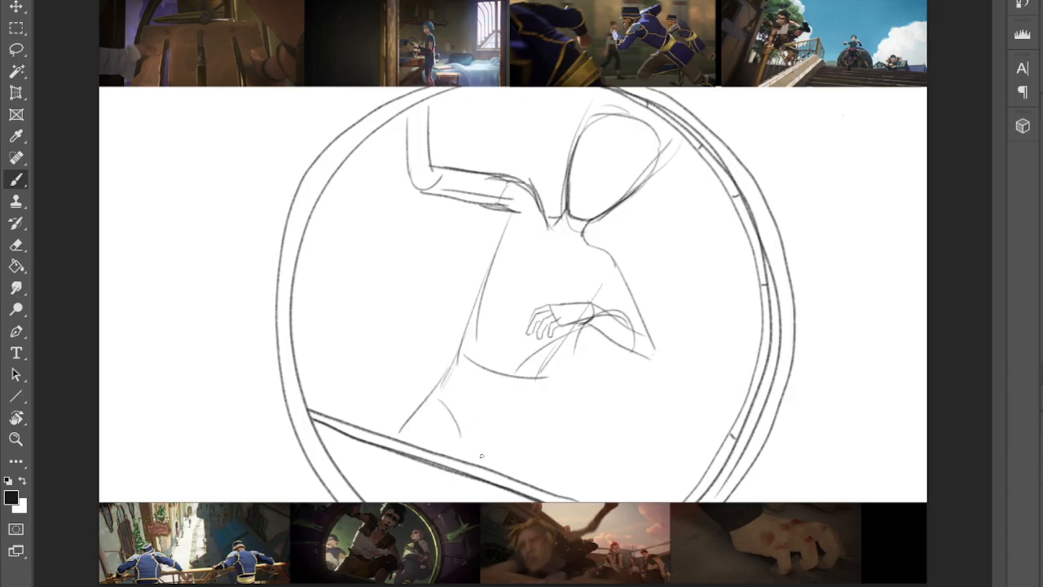
left_click_drag(492, 464, 516, 458)
left_click_drag(498, 402, 533, 460)
mouse_move(514, 378)
left_mouse_down()
mouse_move(531, 450)
mouse_move(629, 359)
left_mouse_up()
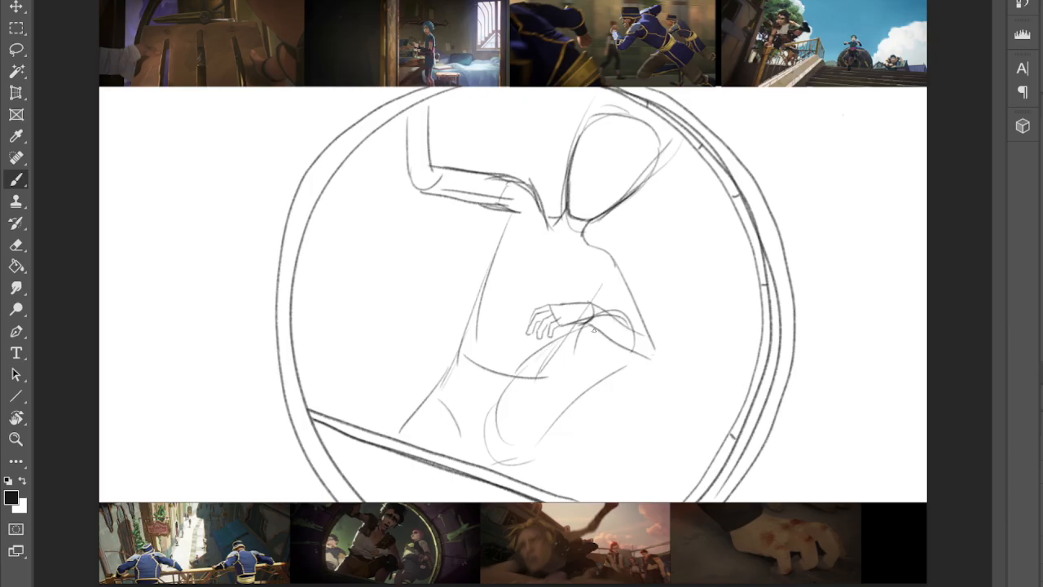
- Define the raised knee as a bold circle with a hanging strap and draw the lower leg down to the ledge
mouse_move(587, 323)
left_mouse_down()
mouse_move(598, 372)
mouse_move(619, 369)
mouse_move(605, 394)
mouse_move(621, 370)
mouse_move(575, 474)
left_mouse_up()
left_click_drag(575, 372, 542, 485)
left_click_drag(621, 368, 570, 499)
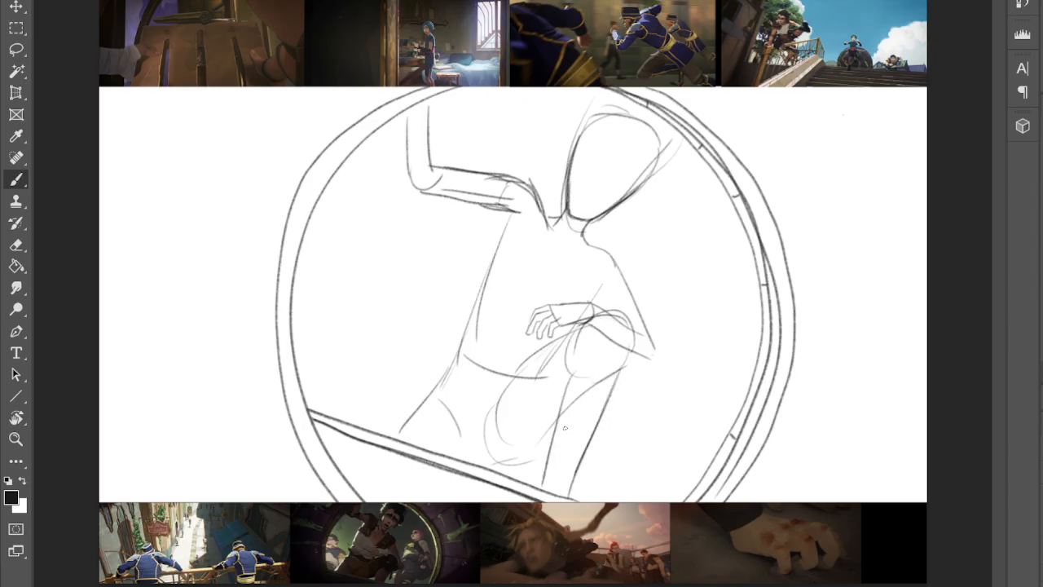
mouse_move(556, 432)
left_mouse_down()
mouse_move(489, 475)
mouse_move(488, 466)
left_mouse_up()
left_click_drag(548, 446, 491, 471)
mouse_move(615, 383)
left_mouse_down()
mouse_move(613, 405)
mouse_move(616, 375)
mouse_move(595, 313)
mouse_move(616, 373)
left_mouse_up()
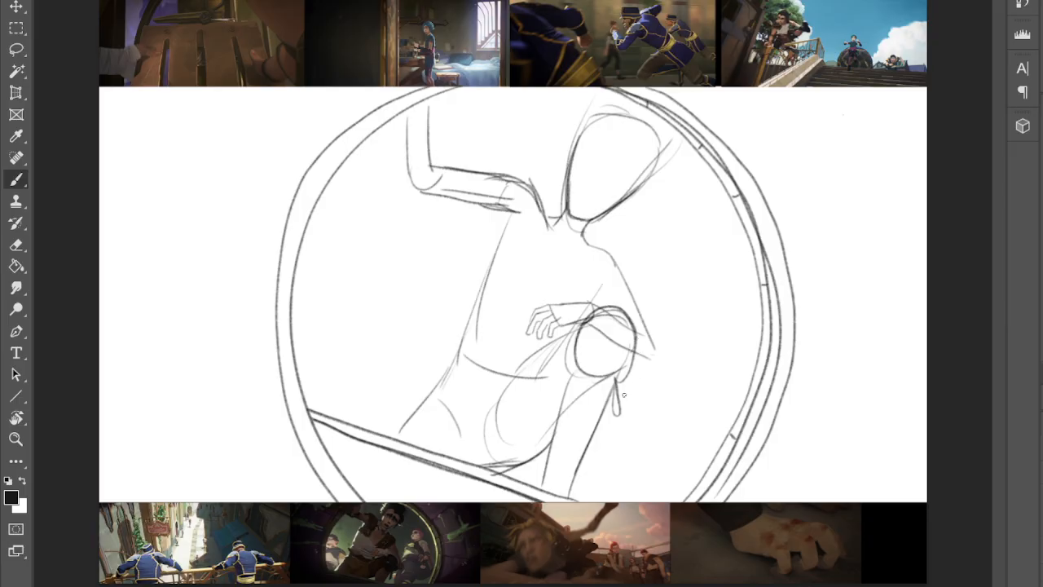
- Clothe the central figure with shirt folds at the waist and open vest panels around the shoulders and neckline
mouse_move(479, 324)
left_mouse_down()
mouse_move(445, 348)
mouse_move(499, 375)
mouse_move(471, 346)
mouse_move(504, 351)
left_mouse_up()
left_click_drag(470, 321, 463, 328)
mouse_move(509, 173)
left_mouse_down()
mouse_move(487, 254)
mouse_move(524, 270)
mouse_move(548, 233)
mouse_move(546, 189)
mouse_move(500, 167)
mouse_move(492, 173)
left_mouse_up()
left_click_drag(485, 211, 502, 222)
mouse_move(513, 184)
left_mouse_down()
mouse_move(489, 248)
mouse_move(506, 258)
mouse_move(489, 251)
mouse_move(521, 269)
mouse_move(580, 263)
mouse_move(564, 277)
left_mouse_up()
mouse_move(594, 235)
left_mouse_down()
mouse_move(601, 242)
mouse_move(585, 239)
mouse_move(630, 263)
mouse_move(596, 299)
mouse_move(565, 285)
left_mouse_up()
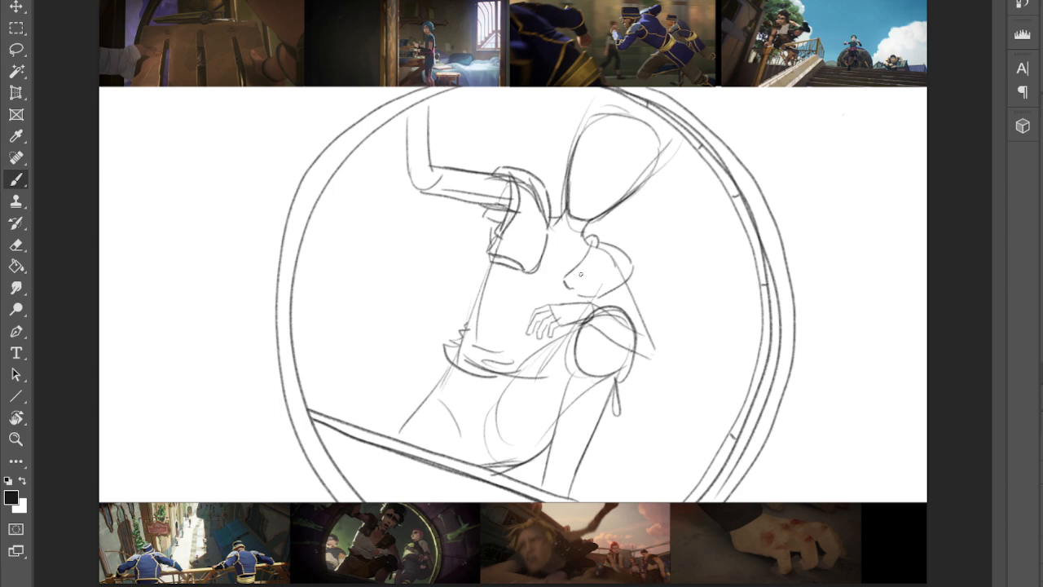
left_click_drag(541, 265, 569, 287)
mouse_move(551, 238)
left_mouse_down()
mouse_move(556, 279)
mouse_move(578, 256)
mouse_move(565, 227)
left_mouse_up()
- Draw the central figure's worried face with raised brows and open mouth, and frame it with tousled hair
mouse_move(582, 195)
left_mouse_down()
mouse_move(599, 204)
mouse_move(600, 189)
left_mouse_up()
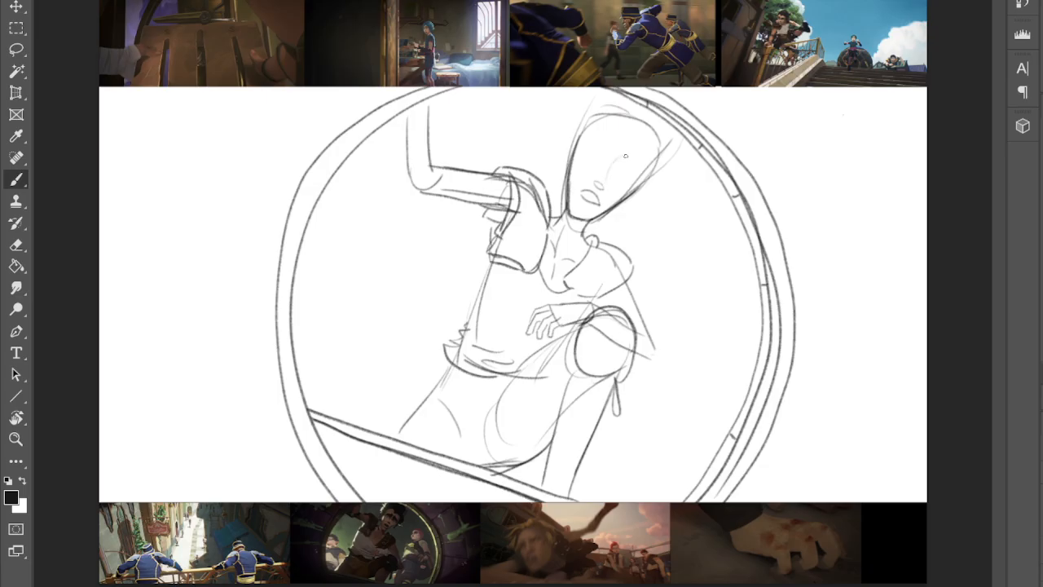
mouse_move(597, 148)
left_mouse_down()
mouse_move(619, 143)
mouse_move(587, 146)
mouse_move(621, 143)
mouse_move(633, 169)
mouse_move(628, 146)
mouse_move(633, 173)
mouse_move(616, 147)
mouse_move(592, 143)
mouse_move(622, 170)
left_mouse_up()
left_click_drag(590, 196, 593, 199)
left_click_drag(597, 181, 604, 188)
left_click_drag(577, 157, 574, 180)
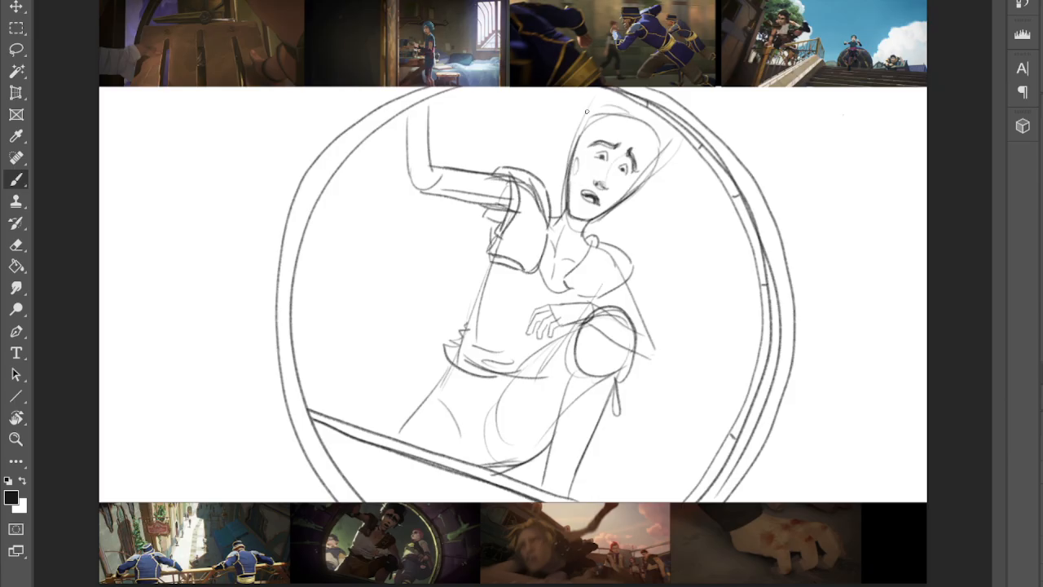
mouse_move(576, 104)
left_mouse_down()
mouse_move(567, 146)
mouse_move(593, 124)
mouse_move(583, 96)
mouse_move(616, 92)
mouse_move(653, 139)
mouse_move(647, 175)
left_mouse_up()
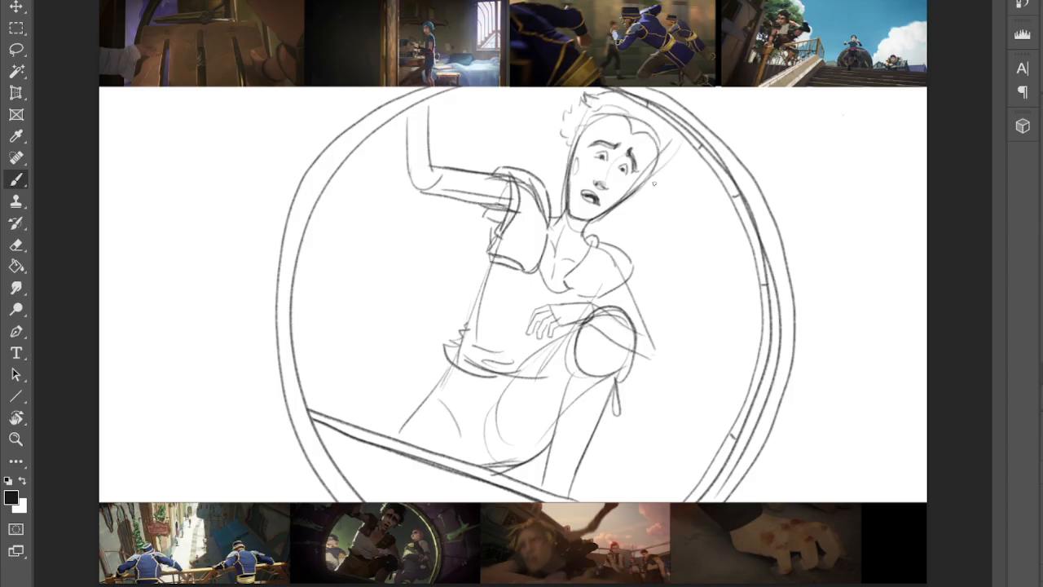
mouse_move(638, 192)
left_mouse_down()
mouse_move(625, 201)
mouse_move(652, 194)
mouse_move(690, 148)
mouse_move(653, 189)
left_mouse_up()
- Refine the central figure's raised forearm and the bent arm's elbow, adding wraps around the wrist
mouse_move(434, 169)
left_mouse_down()
mouse_move(419, 186)
mouse_move(448, 192)
left_mouse_up()
mouse_move(410, 110)
left_mouse_down()
mouse_move(392, 167)
mouse_move(414, 187)
mouse_move(417, 173)
left_mouse_up()
left_click_drag(429, 100, 433, 166)
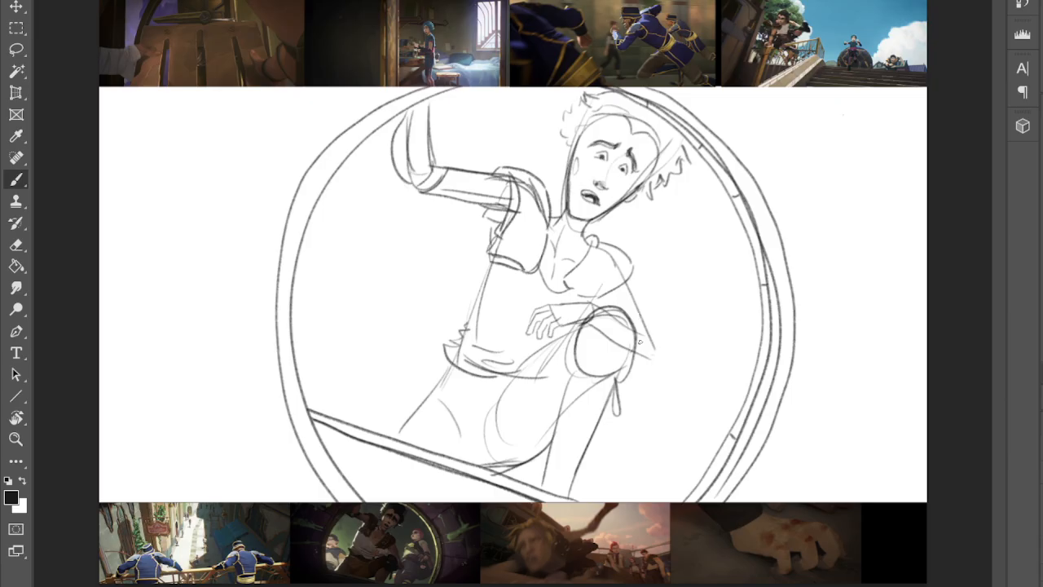
mouse_move(636, 326)
left_mouse_down()
mouse_move(643, 359)
mouse_move(632, 364)
mouse_move(641, 358)
left_mouse_up()
mouse_move(596, 304)
left_mouse_down()
mouse_move(561, 319)
mouse_move(603, 303)
left_mouse_up()
mouse_move(640, 363)
left_mouse_down()
mouse_move(663, 352)
mouse_move(630, 279)
mouse_move(608, 301)
left_mouse_up()
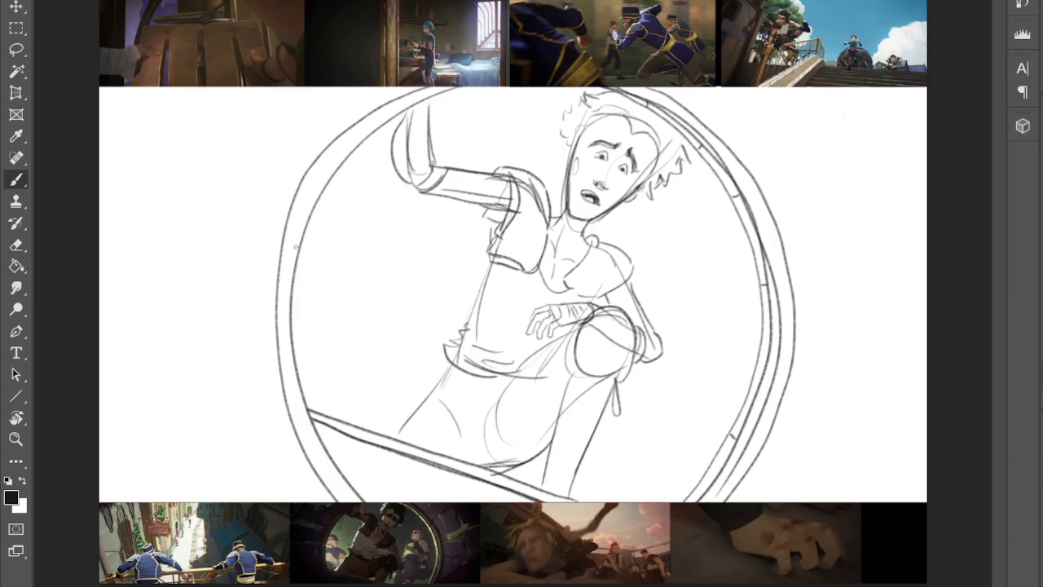
- Block in a second figure at the circle's left edge with a round head, ear, torso and hanging arm
mouse_move(300, 263)
left_mouse_down()
mouse_move(300, 213)
mouse_move(346, 202)
mouse_move(359, 234)
mouse_move(313, 283)
mouse_move(351, 260)
left_mouse_up()
mouse_move(349, 313)
left_mouse_down()
mouse_move(396, 272)
mouse_move(361, 378)
left_mouse_up()
mouse_move(382, 281)
left_mouse_down()
mouse_move(413, 355)
mouse_move(418, 407)
left_mouse_up()
left_click_drag(368, 367, 364, 422)
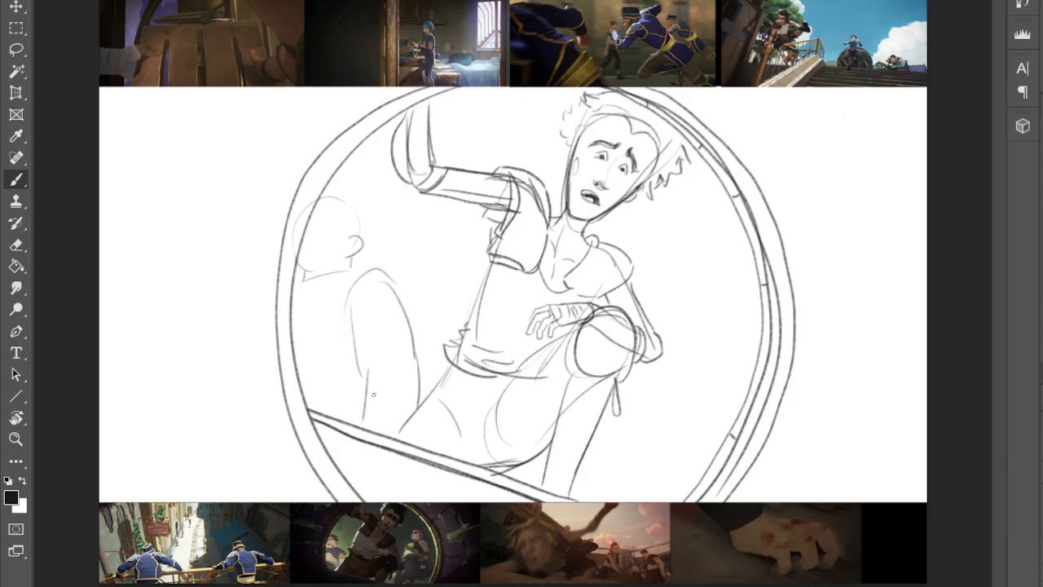
mouse_move(295, 370)
left_mouse_down()
mouse_move(361, 398)
mouse_move(298, 370)
mouse_move(367, 396)
left_mouse_up()
mouse_move(323, 310)
left_mouse_down()
mouse_move(330, 337)
mouse_move(357, 342)
mouse_move(319, 312)
mouse_move(288, 311)
left_mouse_up()
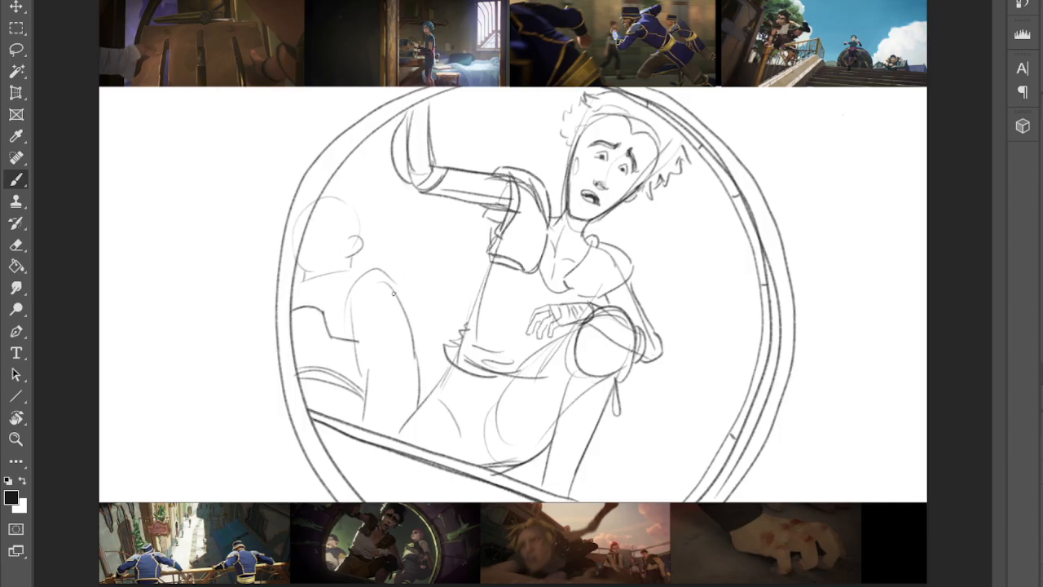
- Detail the left figure's collar and shoulder, and add a goggled face with curly hair
mouse_move(352, 318)
left_mouse_down()
mouse_move(381, 291)
mouse_move(410, 321)
mouse_move(380, 270)
mouse_move(328, 292)
mouse_move(370, 264)
mouse_move(295, 287)
left_mouse_up()
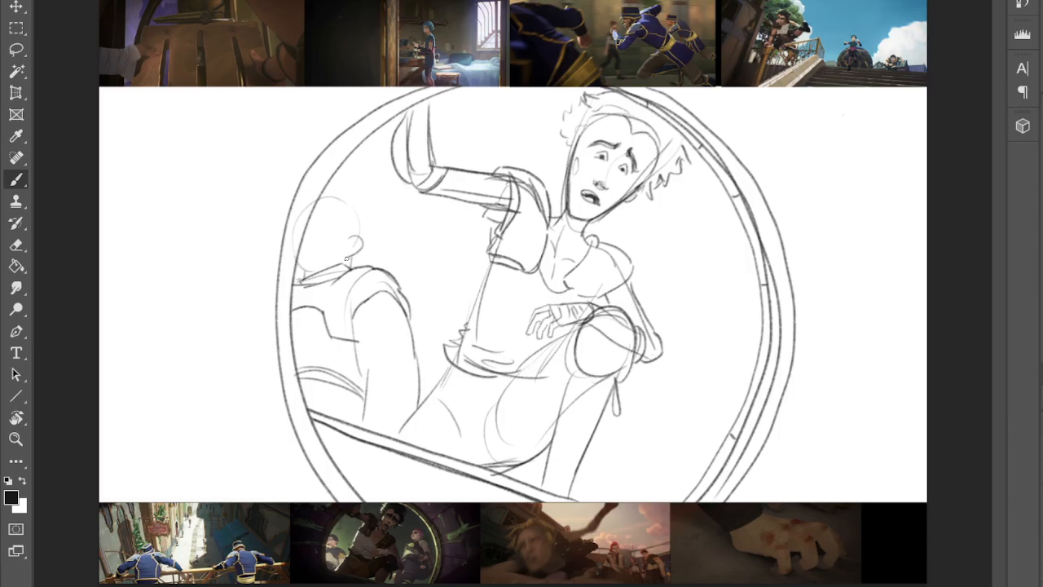
left_click_drag(297, 264, 317, 272)
mouse_move(309, 226)
left_mouse_down()
mouse_move(320, 214)
mouse_move(355, 229)
left_mouse_up()
left_click_drag(329, 225, 355, 235)
mouse_move(319, 196)
left_mouse_down()
mouse_move(346, 192)
mouse_move(370, 238)
mouse_move(332, 217)
mouse_move(352, 239)
mouse_move(380, 216)
mouse_move(377, 240)
mouse_move(345, 258)
left_mouse_up()
left_click_drag(354, 315, 367, 370)
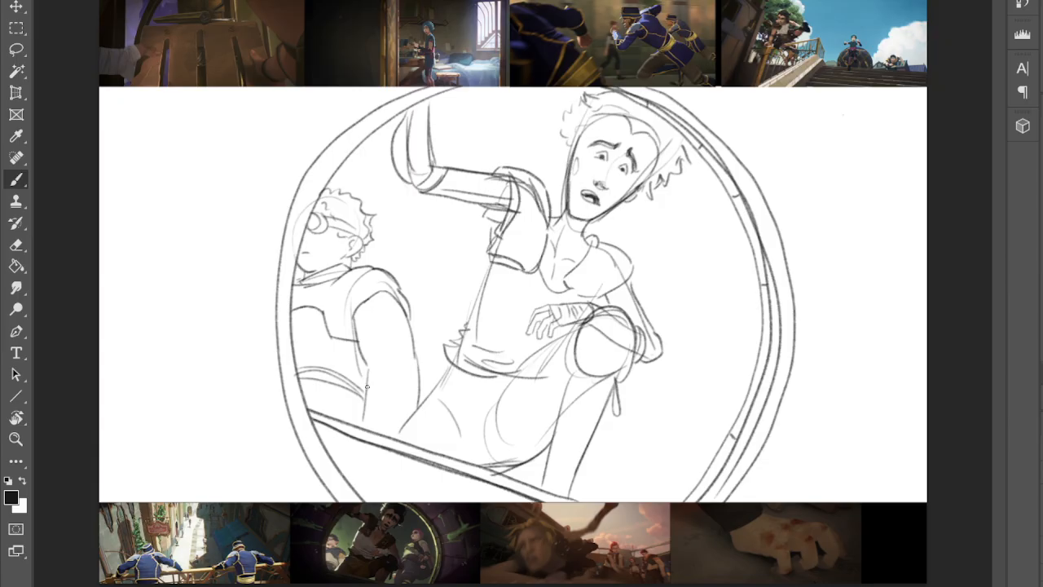
- Add the folded sleeve cuff and banded arm cover to the left figure and redraw the forearm down to the ledge
mouse_move(361, 339)
left_mouse_down()
mouse_move(417, 338)
mouse_move(410, 318)
mouse_move(412, 347)
mouse_move(404, 338)
mouse_move(358, 349)
mouse_move(362, 335)
mouse_move(401, 323)
left_mouse_up()
left_click_drag(375, 318, 404, 326)
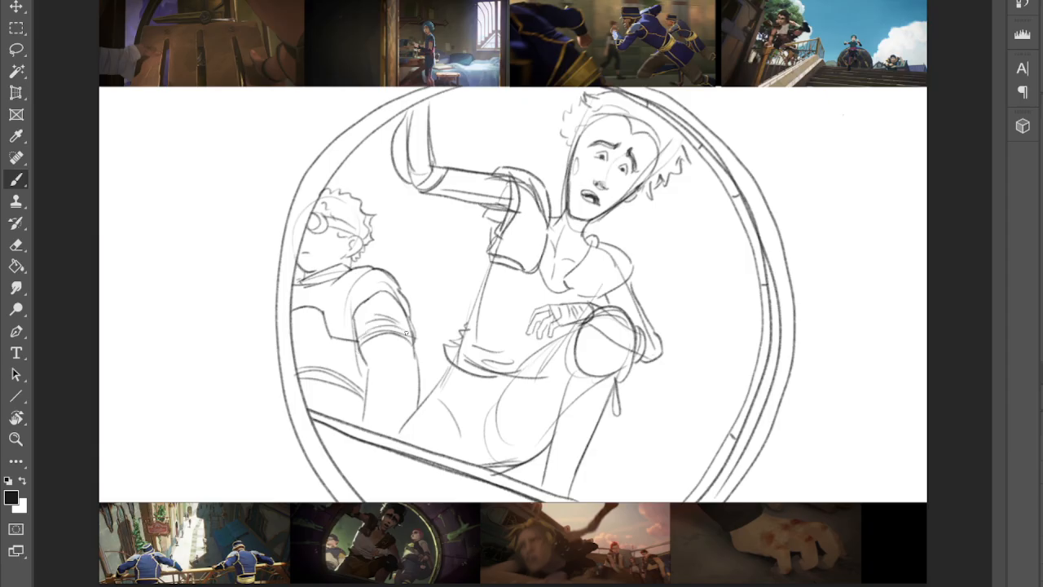
left_click_drag(369, 376, 418, 383)
mouse_move(363, 359)
left_mouse_down()
mouse_move(419, 364)
mouse_move(419, 380)
mouse_move(364, 393)
mouse_move(413, 375)
left_mouse_up()
left_click_drag(421, 374, 425, 396)
left_click_drag(365, 384, 368, 427)
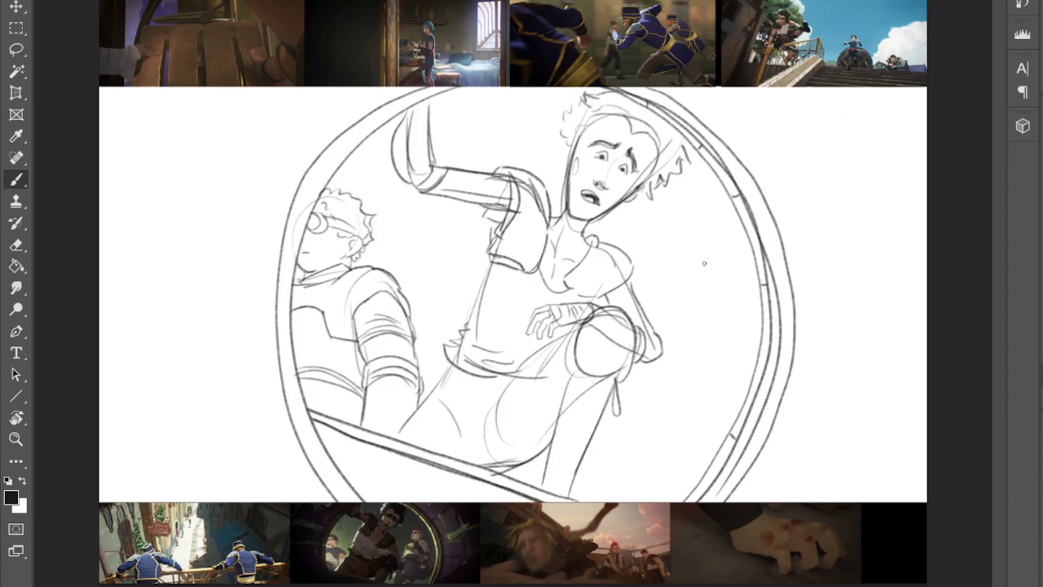
- Sketch a small third head near the circle's right edge with facial features, jaw and swept hairline
mouse_move(708, 231)
left_mouse_down()
mouse_move(738, 266)
mouse_move(721, 289)
mouse_move(734, 236)
left_mouse_up()
mouse_move(696, 283)
left_mouse_down()
mouse_move(726, 271)
mouse_move(729, 256)
mouse_move(725, 277)
mouse_move(734, 255)
mouse_move(711, 228)
mouse_move(686, 272)
mouse_move(684, 260)
mouse_move(685, 277)
mouse_move(706, 279)
mouse_move(687, 257)
mouse_move(710, 264)
mouse_move(692, 245)
mouse_move(727, 264)
mouse_move(713, 242)
mouse_move(700, 256)
mouse_move(699, 237)
mouse_move(703, 270)
left_mouse_up()
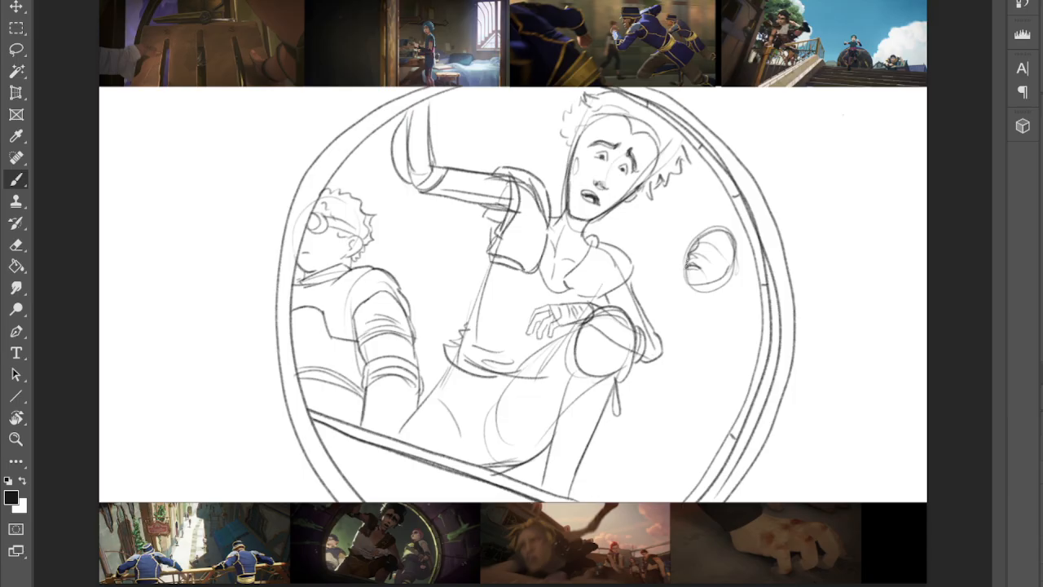
left_click_drag(688, 282, 716, 281)
left_click_drag(692, 244, 689, 256)
left_click_drag(706, 247, 720, 243)
mouse_move(731, 272)
left_mouse_down()
mouse_move(734, 258)
mouse_move(707, 229)
mouse_move(740, 237)
mouse_move(750, 251)
mouse_move(736, 233)
mouse_move(699, 232)
mouse_move(740, 235)
mouse_move(745, 261)
left_mouse_up()
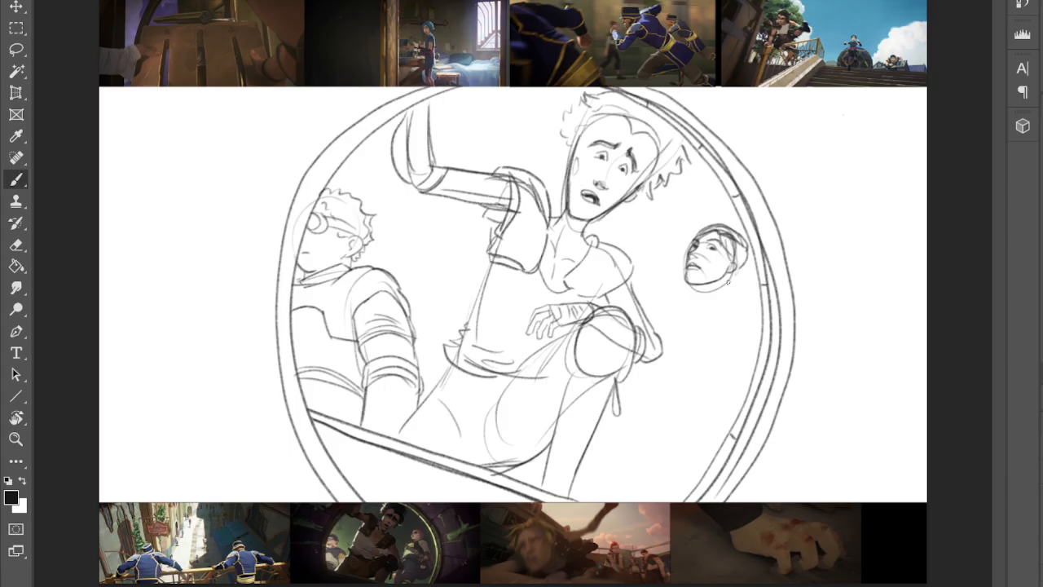
- Draw the third figure's neck, shoulders and short torso beneath the head, with a rounded sleeve and shirt folds
mouse_move(689, 286)
left_mouse_down()
mouse_move(726, 287)
mouse_move(695, 290)
mouse_move(664, 334)
mouse_move(710, 349)
left_mouse_up()
left_click_drag(724, 286, 741, 308)
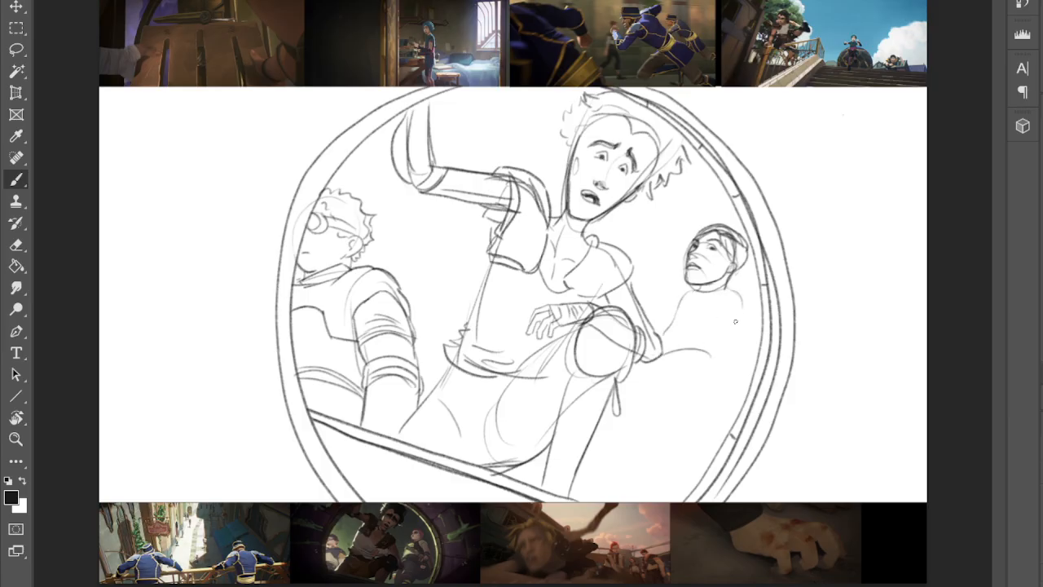
left_click_drag(665, 352, 707, 350)
mouse_move(681, 299)
left_mouse_down()
mouse_move(719, 328)
mouse_move(674, 322)
mouse_move(659, 351)
mouse_move(709, 349)
mouse_move(741, 293)
left_mouse_up()
mouse_move(670, 329)
left_mouse_down()
mouse_move(717, 318)
mouse_move(709, 352)
mouse_move(745, 292)
mouse_move(742, 317)
mouse_move(741, 286)
left_mouse_up()
mouse_move(722, 315)
left_mouse_down()
mouse_move(745, 292)
mouse_move(694, 293)
mouse_move(683, 316)
left_mouse_up()
mouse_move(667, 350)
left_mouse_down()
mouse_move(683, 316)
mouse_move(671, 317)
mouse_move(694, 294)
mouse_move(738, 289)
left_mouse_up()
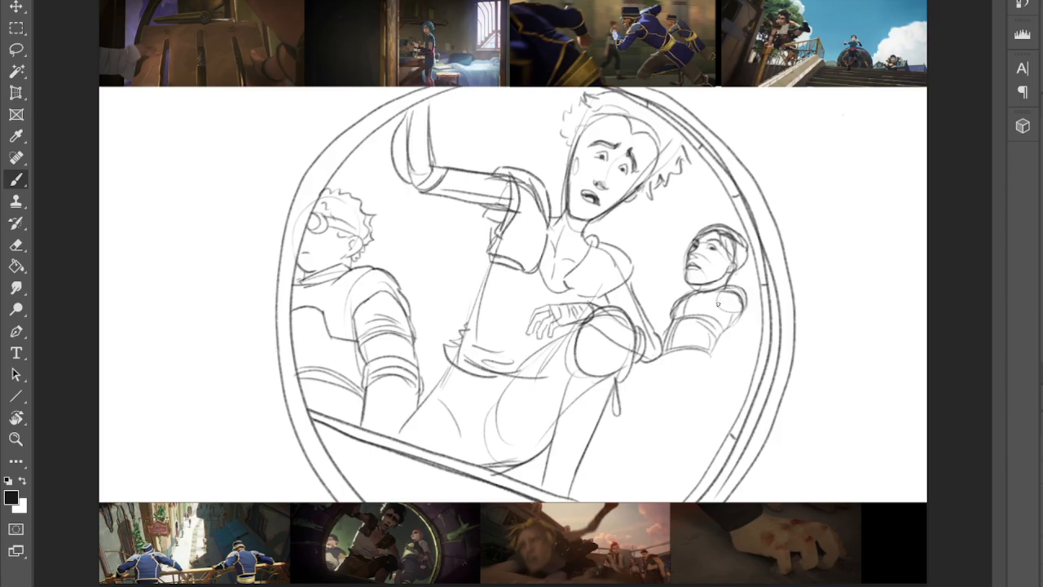
- Draw the third figure's hips and both legs, with overlapping thighs and a rounded knee running down to the canvas edge
mouse_move(657, 346)
left_mouse_down()
mouse_move(637, 383)
mouse_move(680, 401)
left_mouse_up()
mouse_move(709, 349)
left_mouse_down()
mouse_move(708, 393)
mouse_move(686, 362)
mouse_move(704, 357)
left_mouse_up()
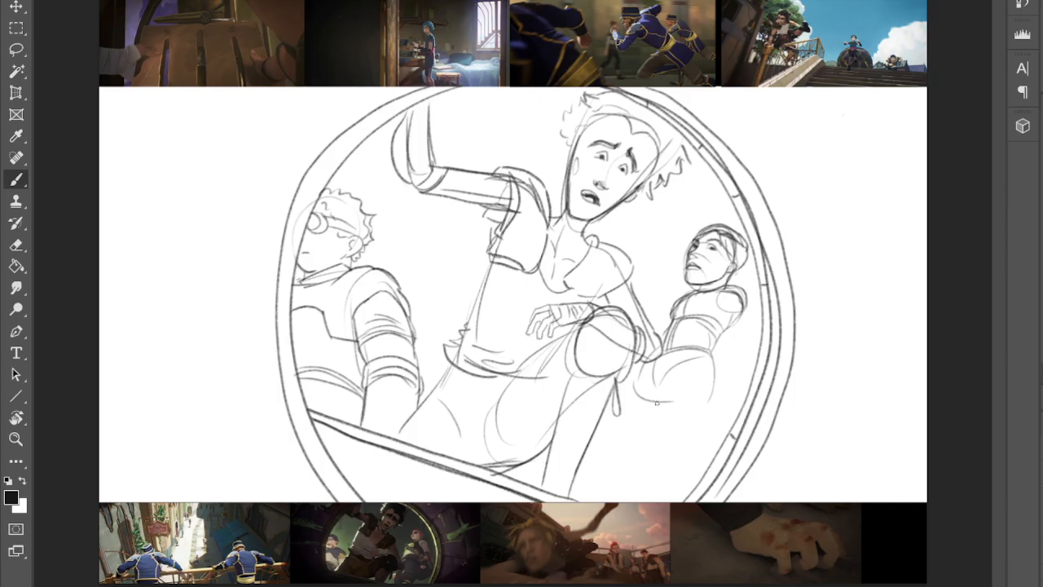
left_click_drag(660, 385, 624, 473)
mouse_move(705, 393)
left_mouse_down()
mouse_move(671, 465)
mouse_move(645, 445)
mouse_move(618, 487)
mouse_move(664, 497)
mouse_move(616, 500)
left_mouse_up()
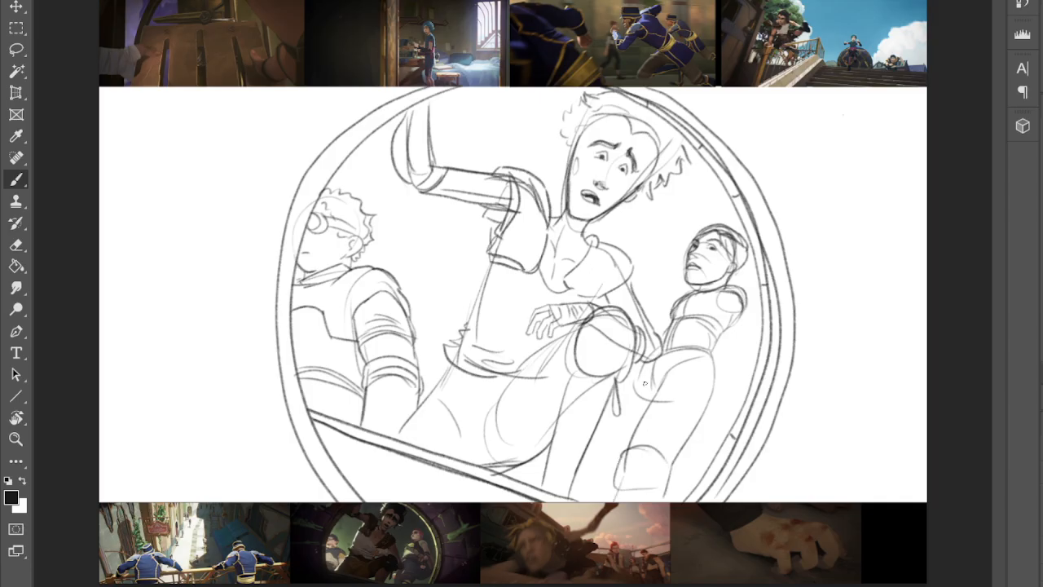
left_click_drag(649, 360, 613, 439)
left_click_drag(628, 391, 597, 507)
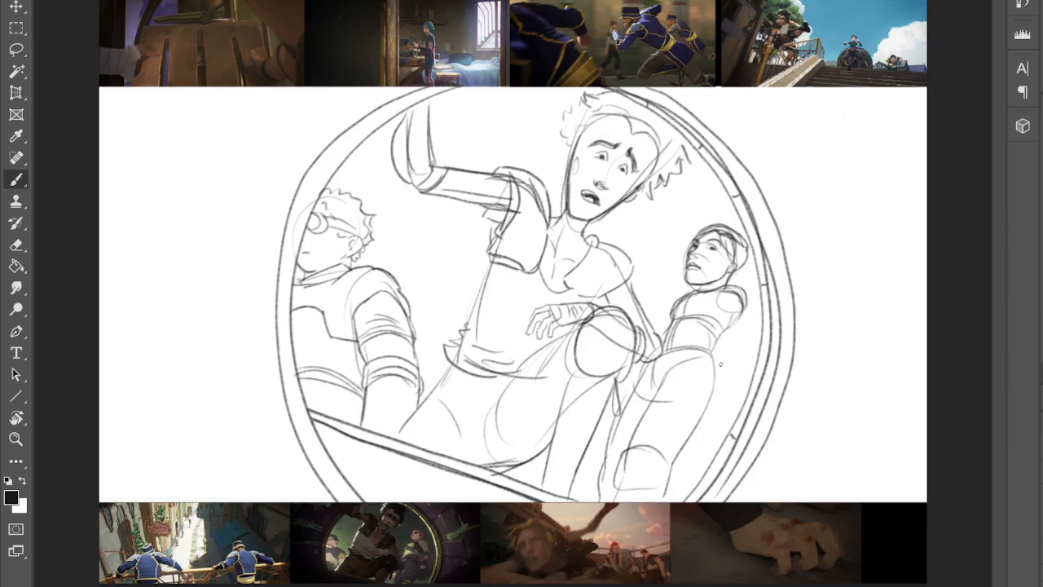
- Add the third figure's hanging arm with hand and fingers, curved bands across the torso, and the folded form behind the arm
mouse_move(720, 298)
left_mouse_down()
mouse_move(724, 348)
mouse_move(743, 350)
left_mouse_up()
left_click_drag(720, 358, 701, 382)
left_click_drag(711, 395, 706, 414)
mouse_move(690, 408)
left_mouse_down()
mouse_move(695, 422)
mouse_move(706, 411)
mouse_move(689, 430)
mouse_move(699, 429)
mouse_move(712, 393)
left_mouse_up()
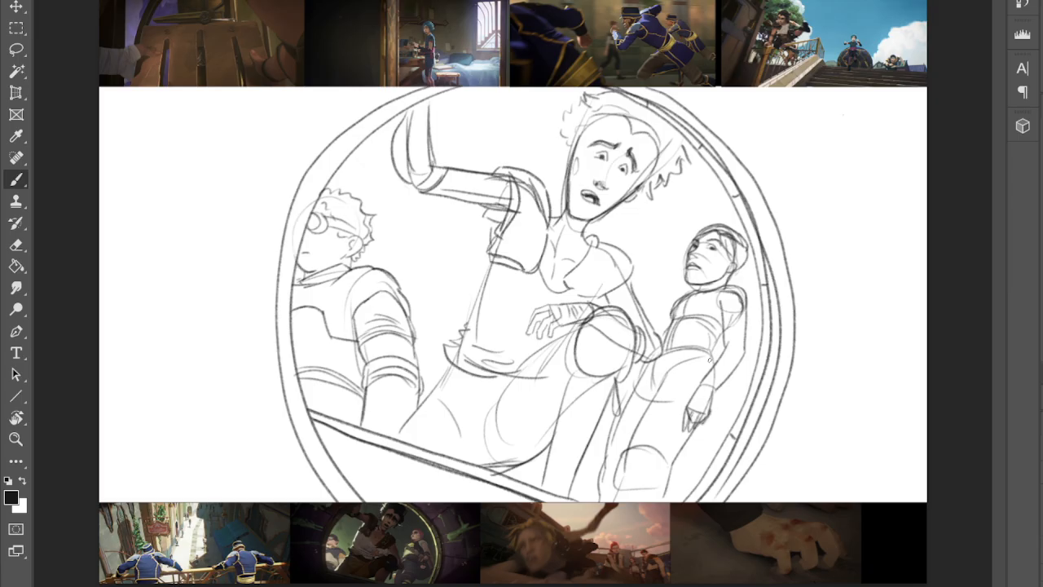
mouse_move(710, 292)
left_mouse_down()
mouse_move(711, 334)
mouse_move(701, 349)
mouse_move(698, 330)
mouse_move(693, 342)
mouse_move(703, 348)
left_mouse_up()
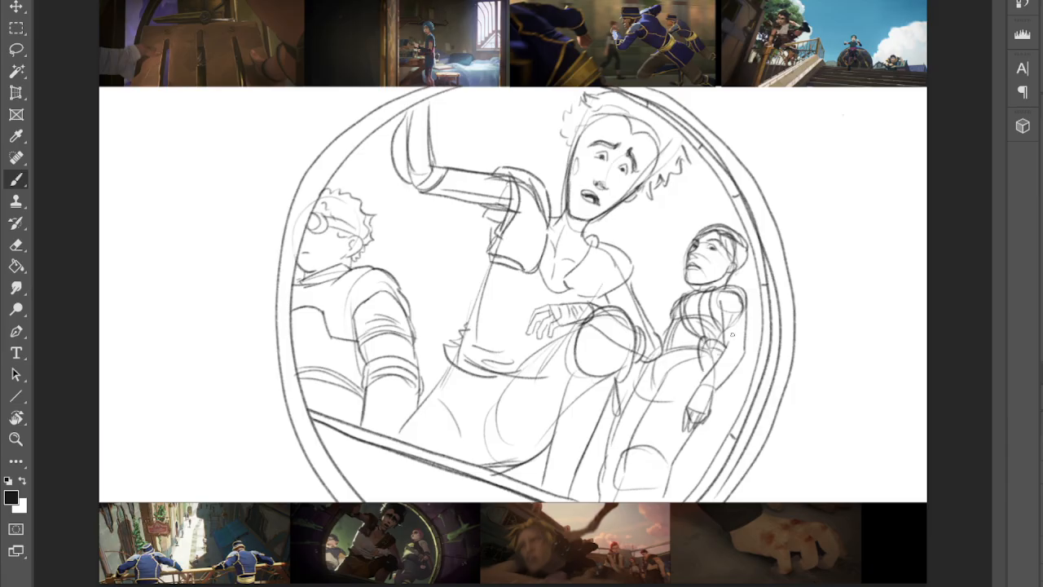
mouse_move(746, 348)
left_mouse_down()
mouse_move(752, 378)
mouse_move(737, 381)
left_mouse_up()
mouse_move(704, 418)
left_mouse_down()
mouse_move(712, 385)
mouse_move(742, 412)
mouse_move(704, 419)
mouse_move(731, 386)
mouse_move(709, 423)
left_mouse_up()
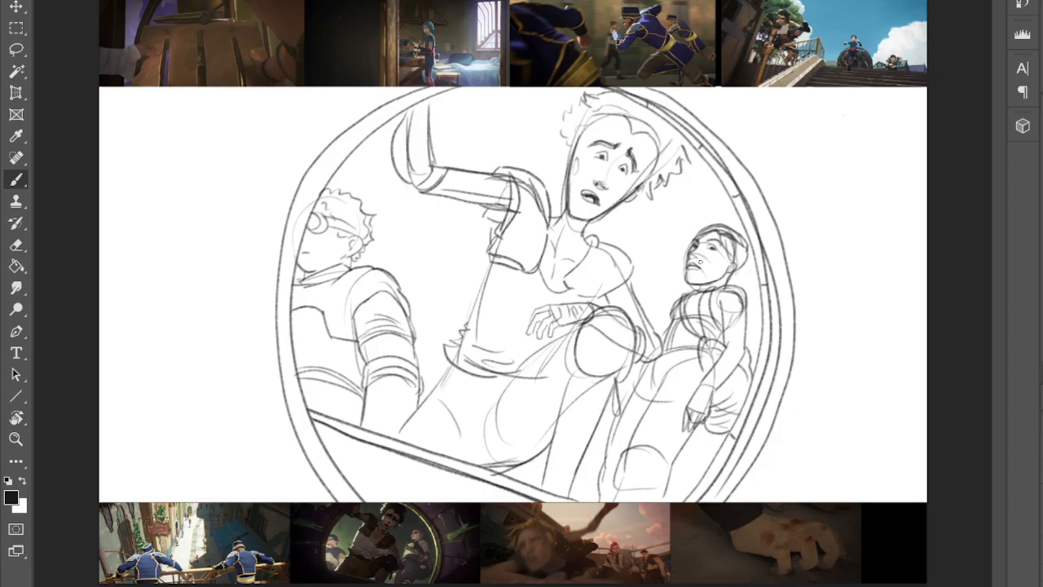
- Select the third figure's head, scale it down slightly, reposition it over the neck and clear the selection
left_click(17, 28)
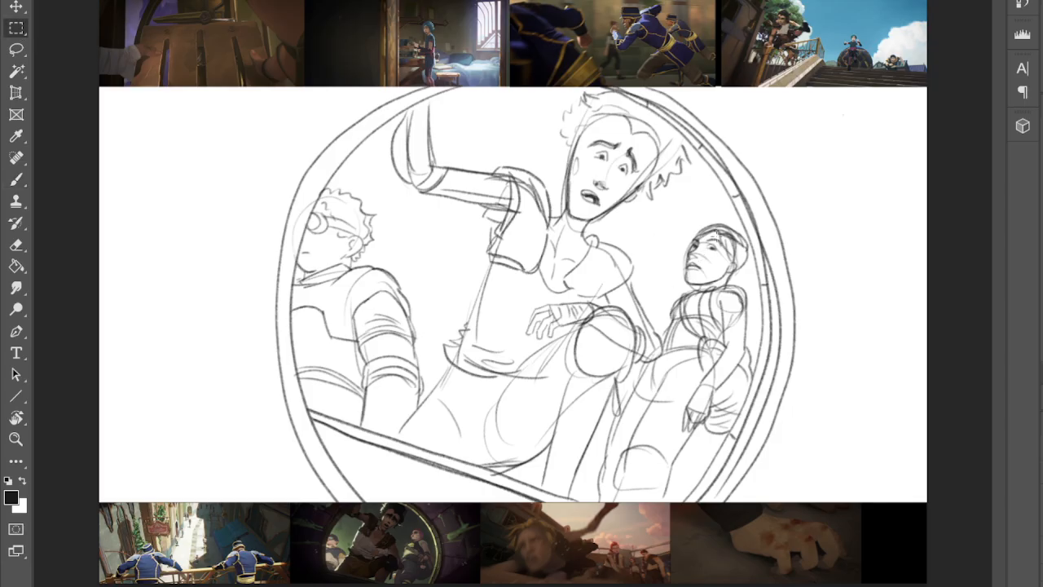
left_click_drag(681, 259, 744, 284)
key("ctrl+t")
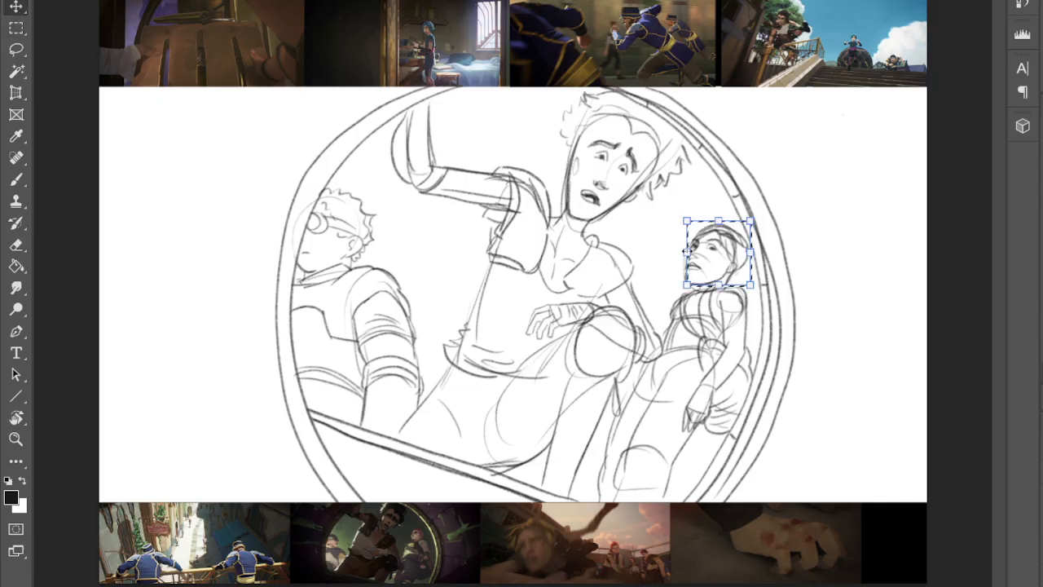
left_click_drag(679, 254, 676, 253)
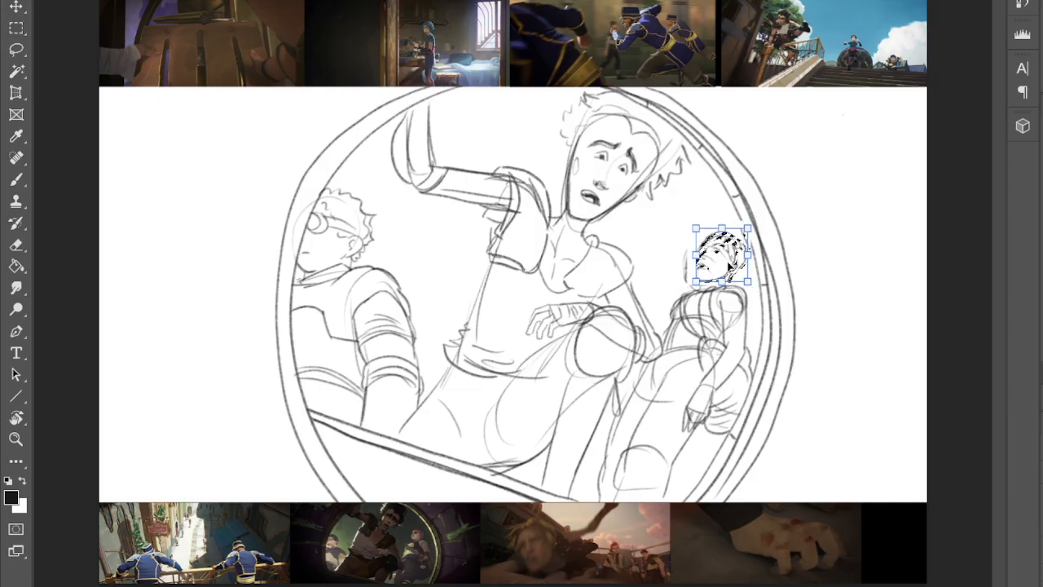
mouse_move(723, 265)
left_mouse_down()
mouse_move(722, 275)
mouse_move(725, 263)
left_mouse_up()
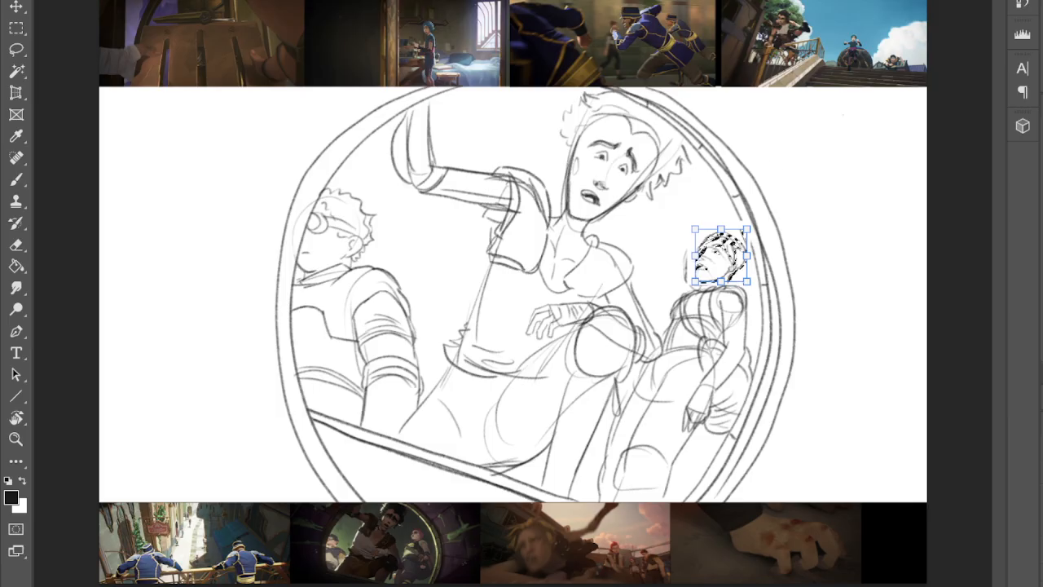
key("Return")
key("b")
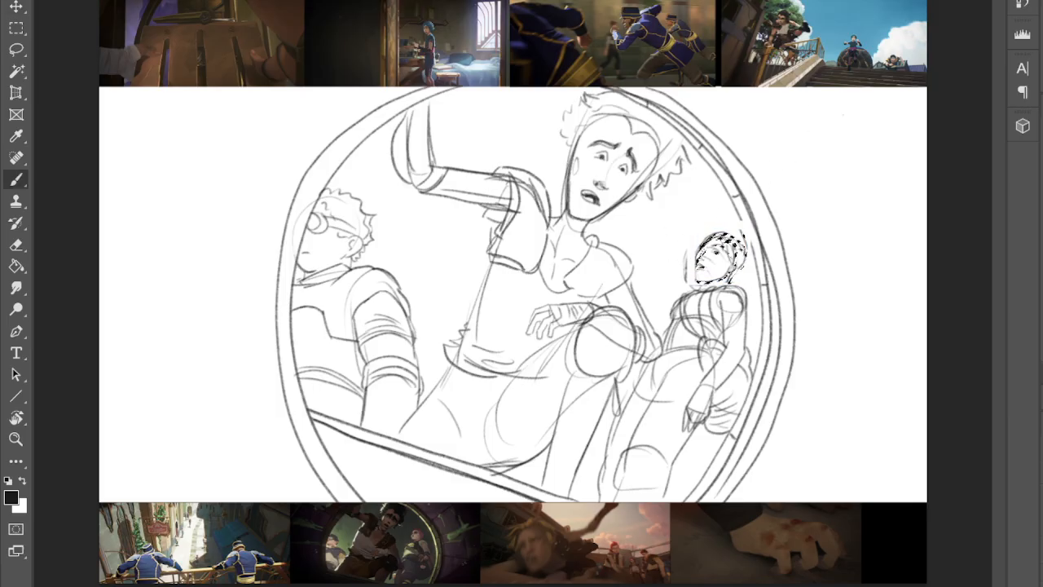
key("ctrl+d")
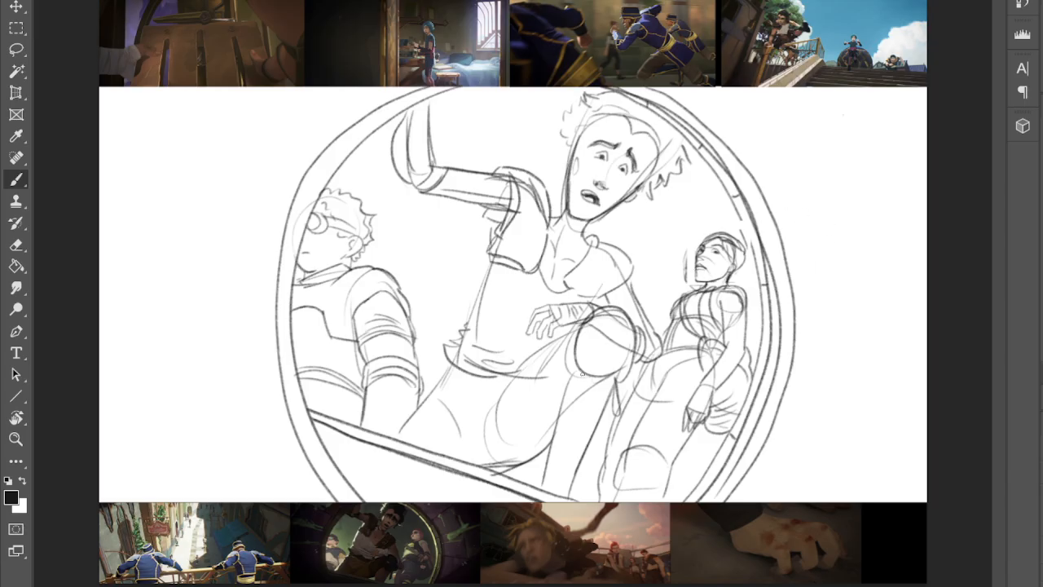
- Sketch light tapering guide lines around the third figure, rounded at the head and converging toward the legs
left_click_drag(691, 241, 656, 330)
mouse_move(742, 229)
left_mouse_down()
mouse_move(704, 220)
mouse_move(583, 426)
mouse_move(577, 501)
left_mouse_up()
left_click_drag(645, 501, 766, 305)
- Sketch a small demonstration cone outside the circle, with cross-contours, lengthwise guide lines and a small head at its tip
mouse_move(781, 211)
left_mouse_down()
mouse_move(878, 111)
mouse_move(850, 239)
left_mouse_up()
mouse_move(811, 196)
left_mouse_down()
mouse_move(859, 171)
mouse_move(872, 137)
left_mouse_up()
left_click_drag(854, 138, 887, 123)
left_click_drag(782, 211, 855, 234)
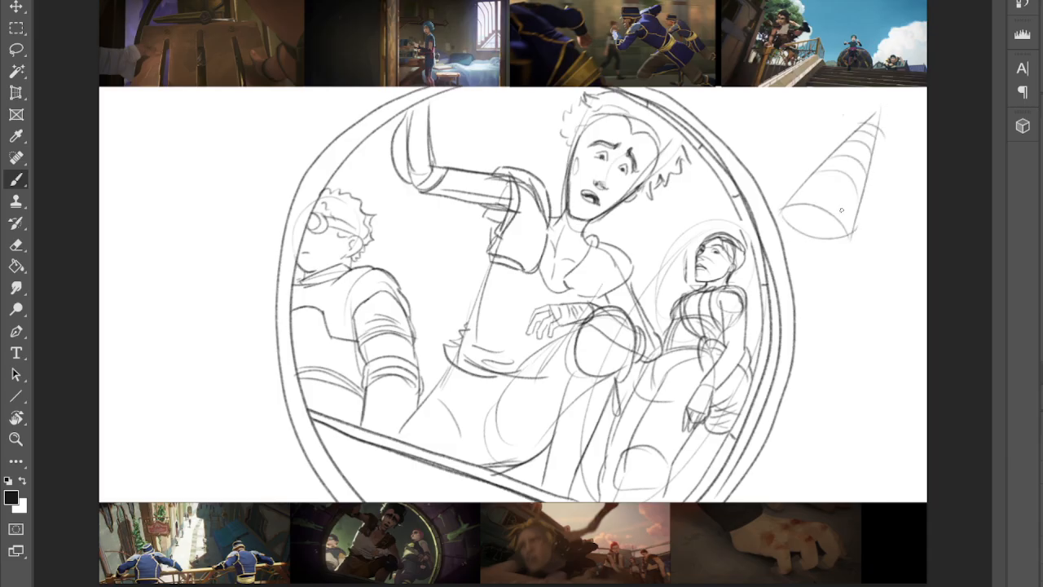
left_click_drag(802, 210, 873, 117)
mouse_move(838, 220)
left_mouse_down()
mouse_move(876, 109)
mouse_move(859, 189)
left_mouse_up()
left_click_drag(869, 121, 870, 122)
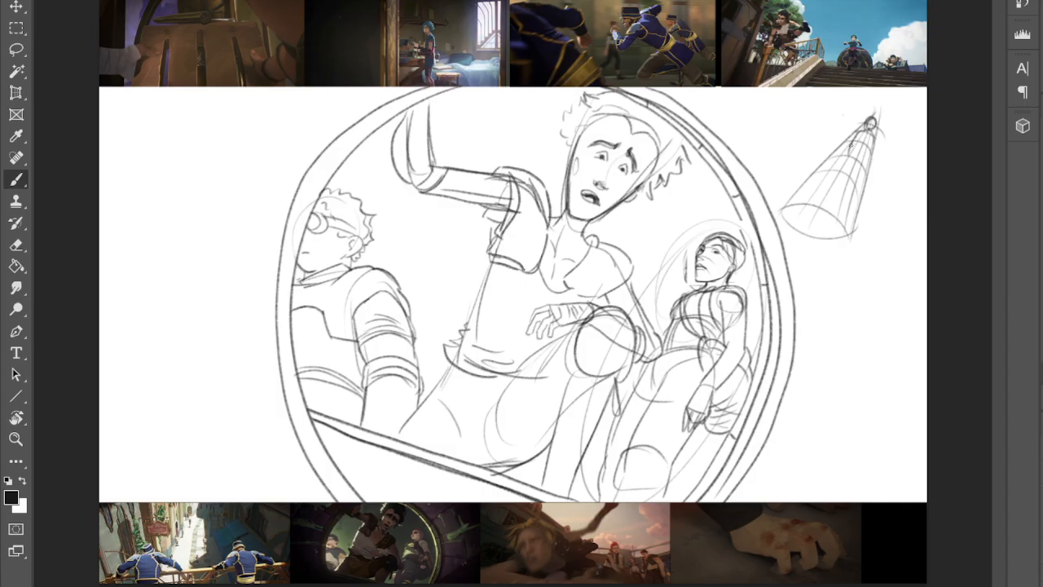
- Draw a foreshortened figure inside the demonstration cone, with torso, legs, large feet and arms following its taper
mouse_move(874, 142)
left_mouse_down()
mouse_move(847, 167)
mouse_move(860, 171)
mouse_move(841, 192)
mouse_move(844, 230)
left_mouse_up()
left_click_drag(844, 193, 833, 225)
mouse_move(851, 155)
left_mouse_down()
mouse_move(819, 197)
mouse_move(837, 185)
mouse_move(824, 209)
mouse_move(832, 203)
mouse_move(813, 216)
mouse_move(787, 211)
mouse_move(849, 248)
left_mouse_up()
left_click_drag(848, 246, 819, 234)
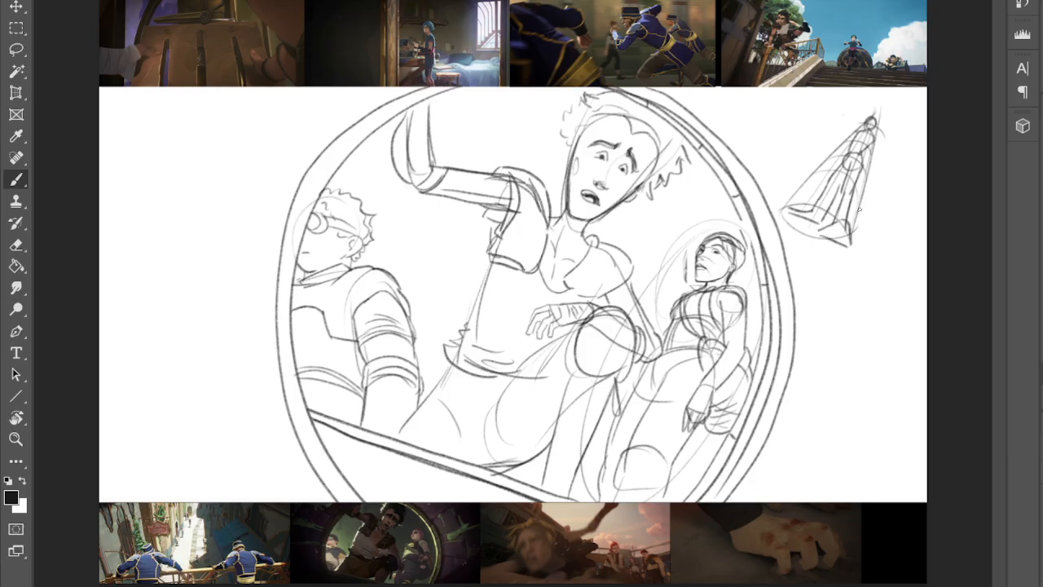
mouse_move(851, 169)
left_mouse_down()
mouse_move(851, 234)
mouse_move(837, 208)
mouse_move(842, 187)
mouse_move(818, 225)
mouse_move(795, 215)
mouse_move(820, 231)
mouse_move(778, 210)
mouse_move(823, 189)
left_mouse_up()
left_click_drag(860, 130, 830, 160)
left_click_drag(874, 134, 867, 187)
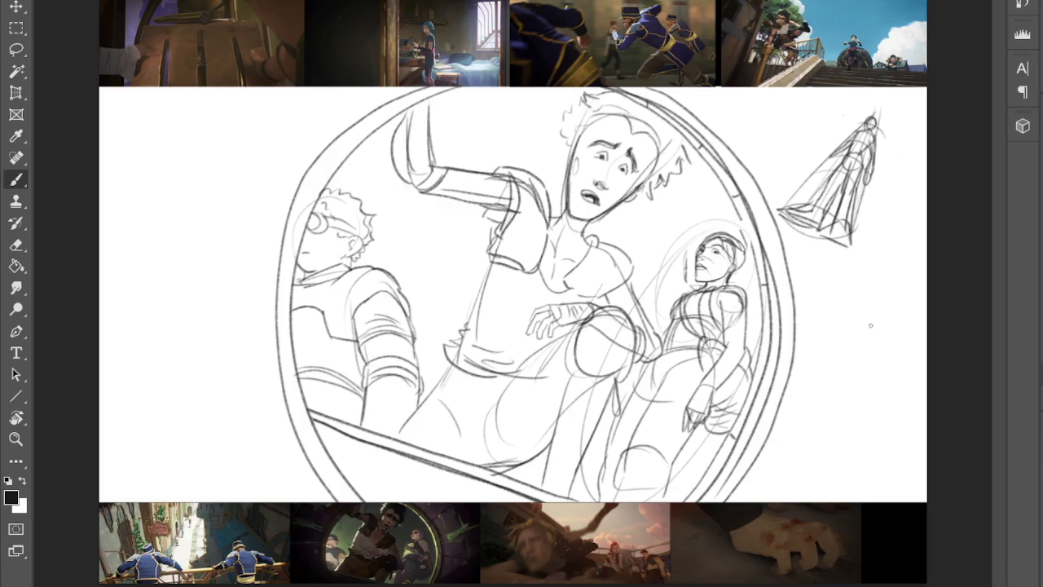
- Remove the demonstration cone and its figure from the blank area beside the circle
key("e")
mouse_move(879, 104)
left_mouse_down()
mouse_move(827, 216)
mouse_move(798, 210)
left_mouse_up()
left_click_drag(818, 261, 766, 173)
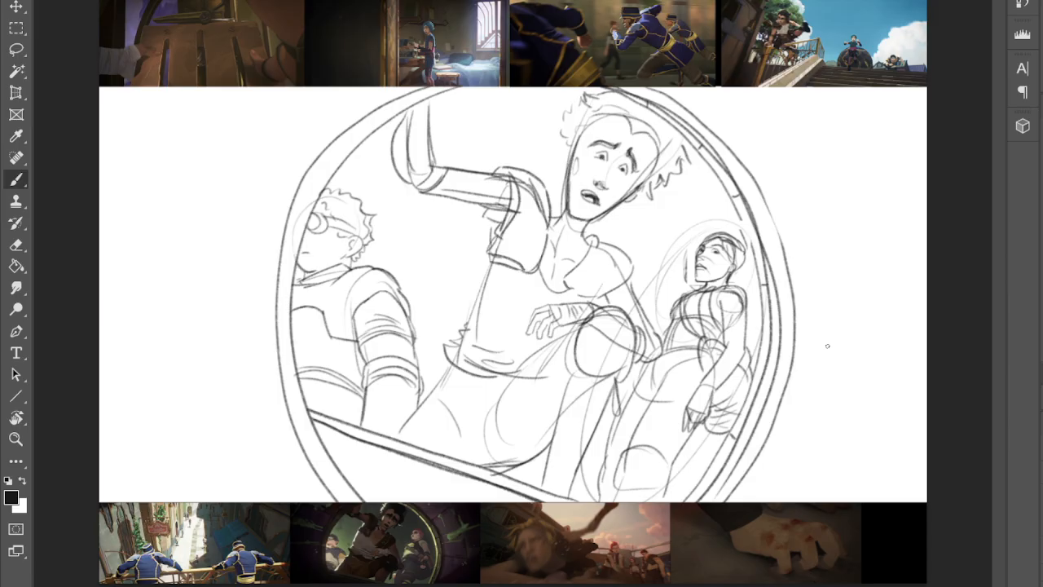
- Draw three pairs of curved, tapering perspective lines from the circle's left rim out to the canvas edges
mouse_move(278, 220)
left_mouse_down()
mouse_move(140, 173)
mouse_move(118, 195)
mouse_move(289, 235)
left_mouse_up()
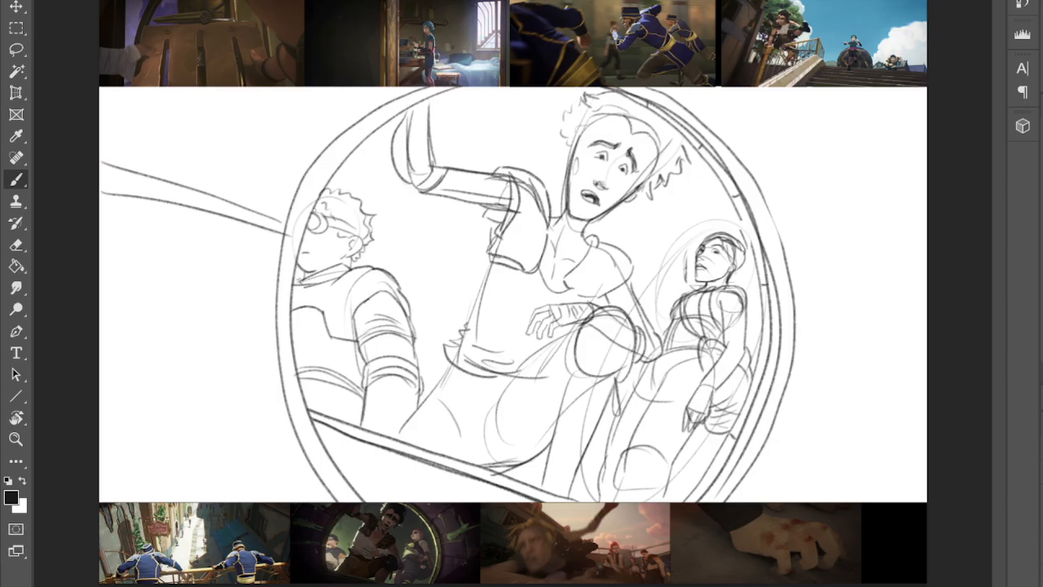
left_click_drag(273, 86, 330, 152)
left_click_drag(238, 88, 318, 146)
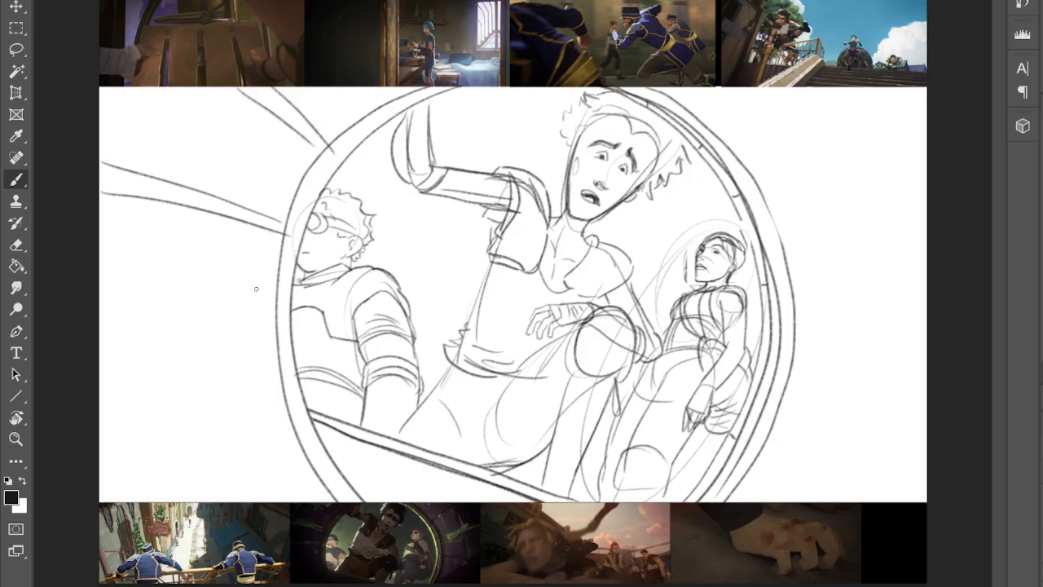
left_click_drag(255, 317, 101, 350)
left_click_drag(277, 329, 101, 392)
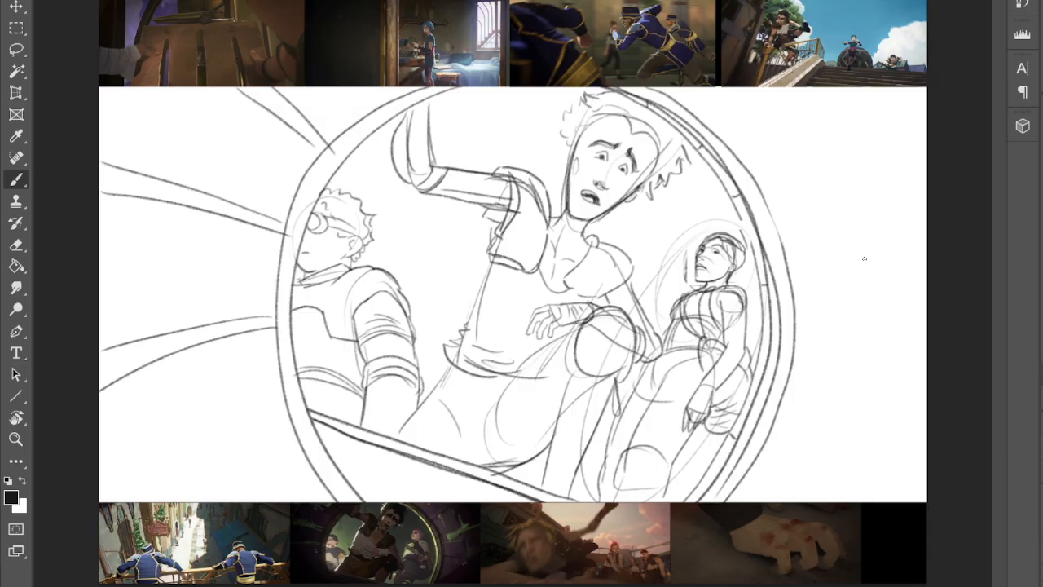
- Draw perspective lines radiating from the circle's right rim and add jagged, torn shapes along the tunnel wall
left_click_drag(758, 184, 886, 88)
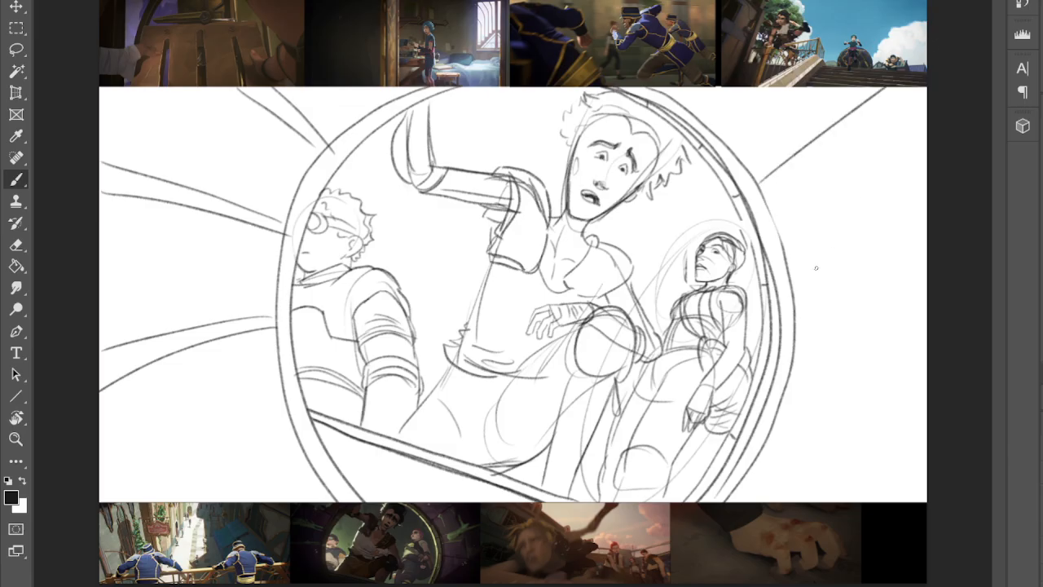
left_click_drag(799, 252, 927, 212)
left_click_drag(803, 346, 950, 448)
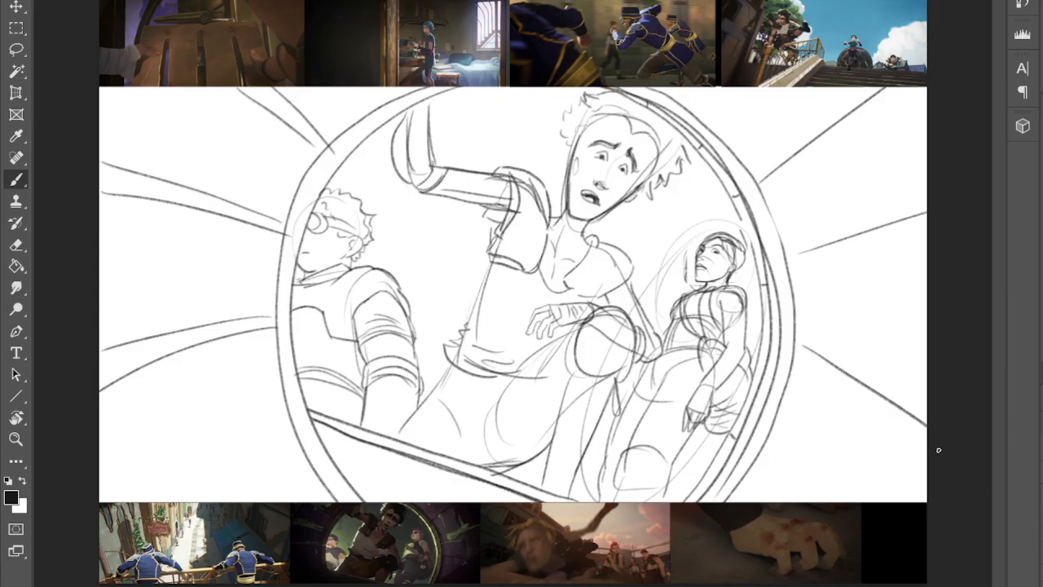
mouse_move(889, 236)
left_mouse_down()
mouse_move(802, 266)
mouse_move(873, 277)
mouse_move(928, 263)
mouse_move(885, 239)
mouse_move(909, 228)
mouse_move(918, 203)
mouse_move(851, 199)
mouse_move(910, 186)
left_mouse_up()
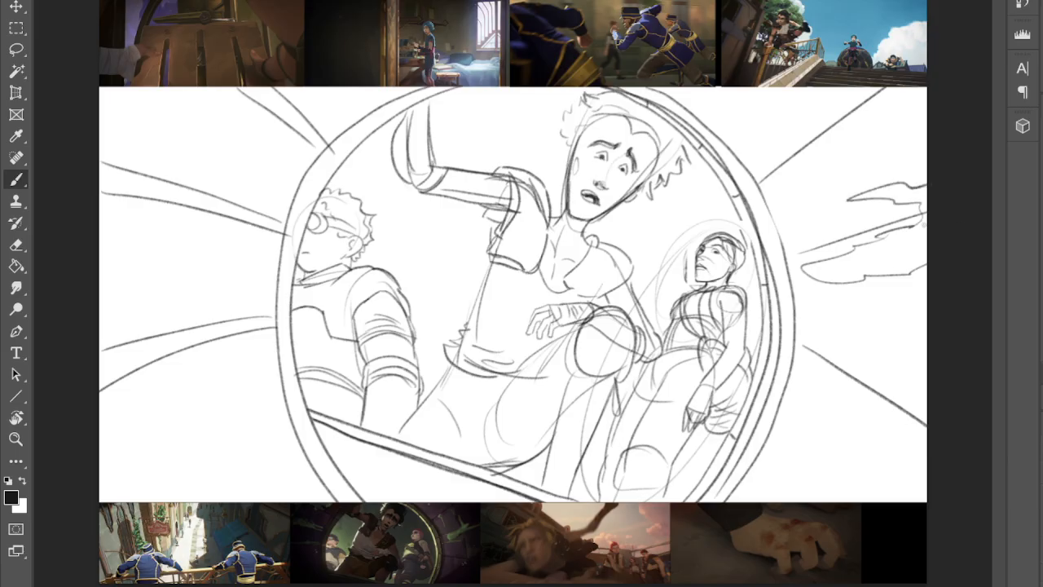
mouse_move(814, 142)
left_mouse_down()
mouse_move(820, 202)
mouse_move(802, 135)
mouse_move(830, 128)
left_mouse_up()
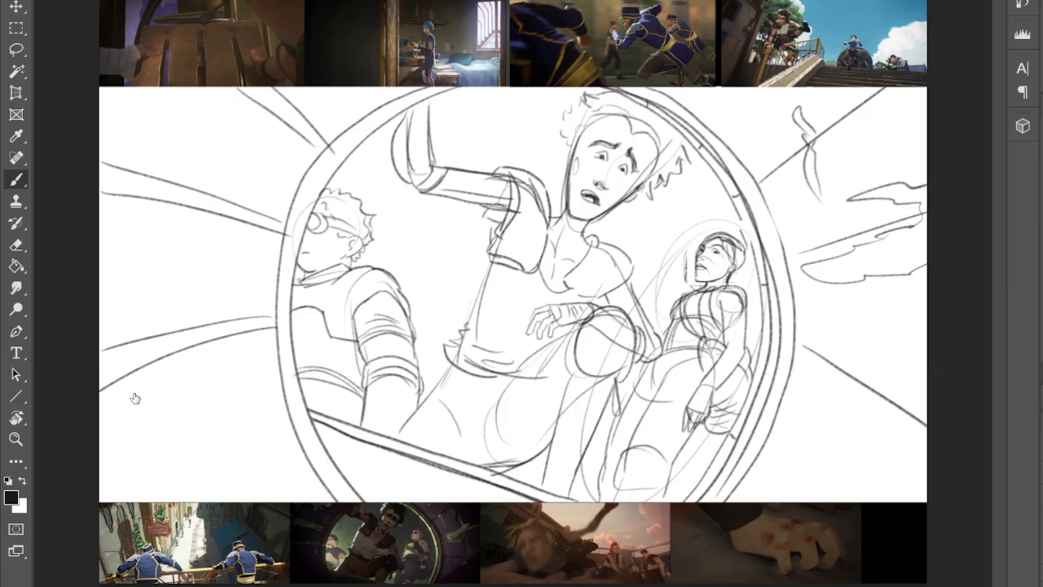
- Sample a mid grey with a blending brush and cover the whole canvas with it behind the line art
key("shift+b")
left_click(262, 399)
key("i")
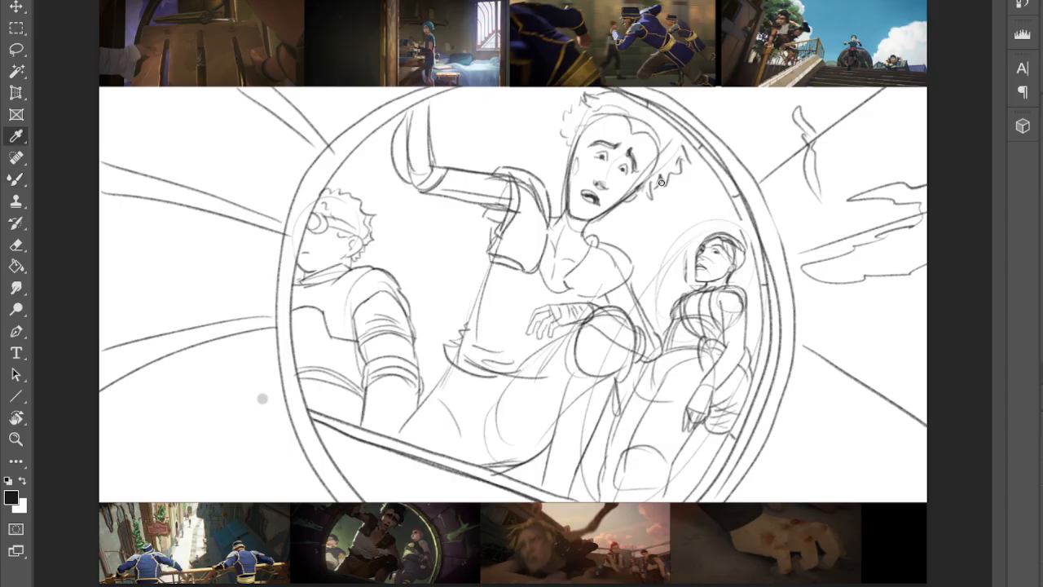
key("b")
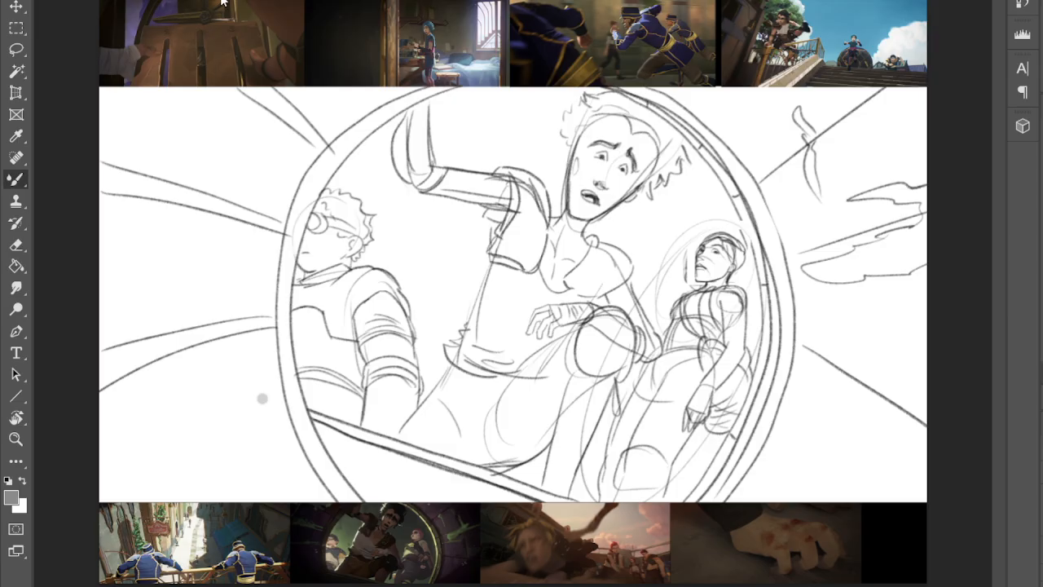
mouse_move(245, 245)
left_mouse_down()
mouse_move(837, 194)
mouse_move(943, 140)
mouse_move(122, 114)
mouse_move(41, 344)
mouse_move(937, 400)
mouse_move(912, 489)
mouse_move(81, 481)
mouse_move(937, 489)
left_mouse_up()
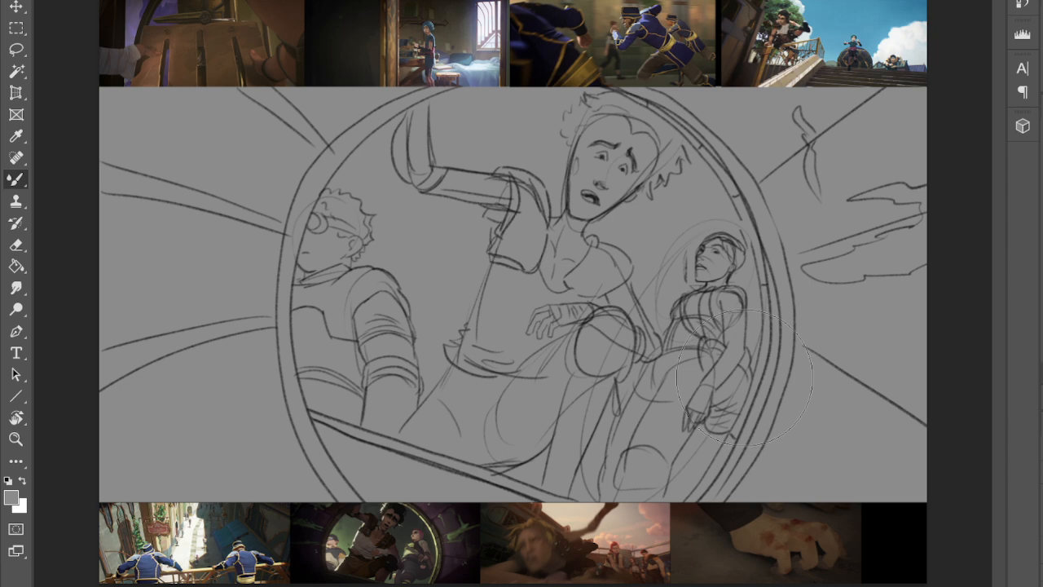
- Choose a near-black tone and shade the tunnel walls on both sides of the circle, keeping softer grey near the rim
key("i")
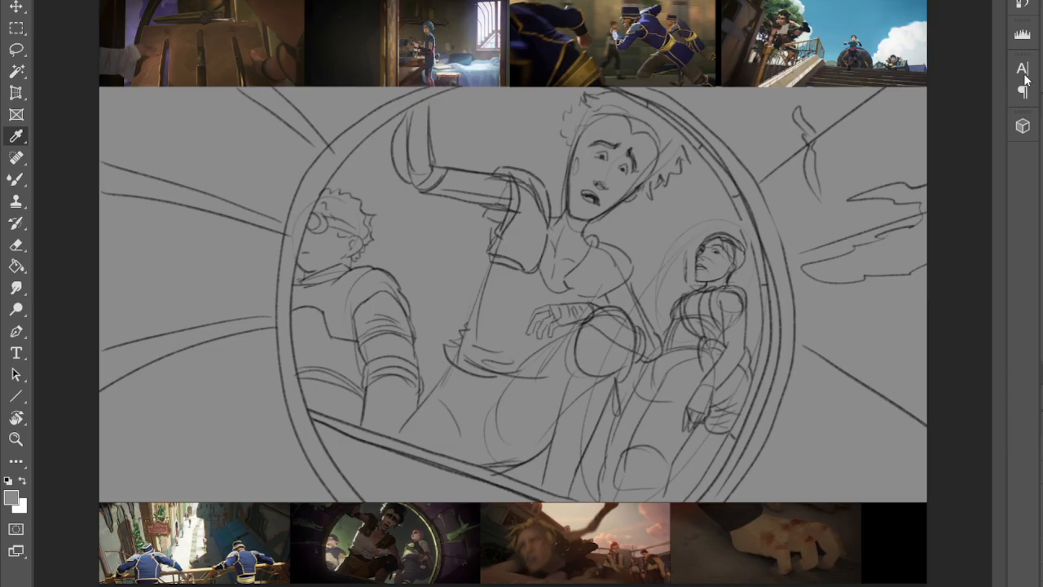
key("b")
mouse_move(118, 122)
left_mouse_down()
mouse_move(134, 111)
mouse_move(165, 165)
mouse_move(278, 86)
mouse_move(252, 70)
mouse_move(175, 198)
mouse_move(134, 70)
mouse_move(172, 375)
mouse_move(282, 516)
mouse_move(261, 477)
left_mouse_up()
mouse_move(805, 49)
left_mouse_down()
mouse_move(897, 198)
mouse_move(815, 163)
mouse_move(824, 537)
mouse_move(803, 501)
mouse_move(881, 498)
mouse_move(871, 140)
mouse_move(698, 94)
mouse_move(779, 123)
mouse_move(684, 188)
left_mouse_up()
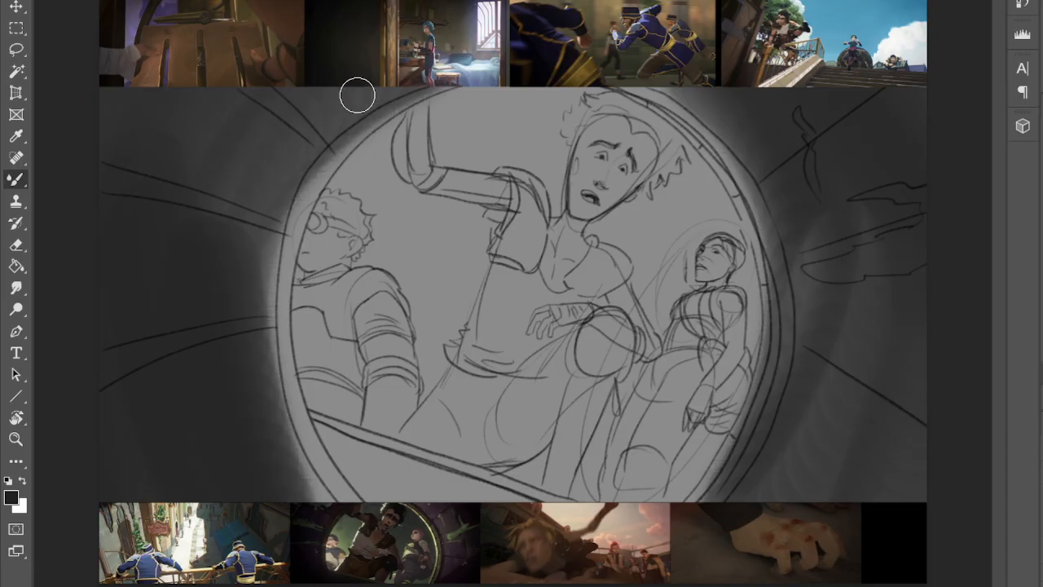
- Darken the circle's rim and the area below the ledge, and deepen the tunnel shading around the opening
mouse_move(383, 96)
left_mouse_down()
mouse_move(320, 132)
mouse_move(361, 53)
mouse_move(167, 279)
mouse_move(143, 563)
mouse_move(260, 454)
mouse_move(256, 389)
mouse_move(285, 217)
mouse_move(311, 445)
left_mouse_up()
mouse_move(364, 319)
left_mouse_down()
mouse_move(321, 179)
mouse_move(299, 450)
mouse_move(291, 221)
mouse_move(329, 509)
mouse_move(278, 273)
mouse_move(332, 486)
mouse_move(284, 371)
mouse_move(353, 518)
mouse_move(292, 453)
mouse_move(288, 421)
mouse_move(325, 477)
left_mouse_up()
mouse_move(434, 498)
left_mouse_down()
mouse_move(372, 471)
mouse_move(379, 502)
mouse_move(324, 424)
mouse_move(372, 485)
mouse_move(439, 472)
mouse_move(509, 513)
mouse_move(362, 480)
mouse_move(487, 508)
mouse_move(423, 470)
mouse_move(548, 513)
left_mouse_up()
mouse_move(797, 303)
left_mouse_down()
mouse_move(850, 250)
mouse_move(855, 368)
mouse_move(815, 524)
left_mouse_up()
mouse_move(732, 132)
left_mouse_down()
mouse_move(715, 128)
mouse_move(775, 237)
mouse_move(794, 428)
mouse_move(806, 396)
mouse_move(840, 407)
left_mouse_up()
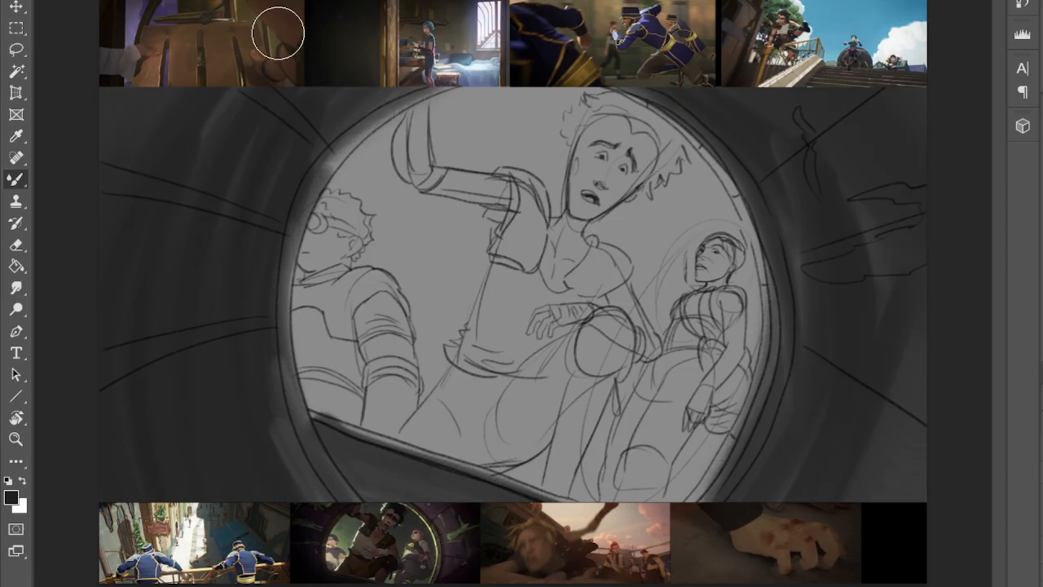
- Shade the background behind the central figure's head and around the third figure with soft dark grey, including between the legs
left_click_drag(515, 147, 547, 124)
mouse_move(554, 104)
left_mouse_down()
mouse_move(482, 135)
mouse_move(455, 118)
mouse_move(444, 126)
mouse_move(474, 173)
mouse_move(527, 166)
mouse_move(596, 260)
mouse_move(605, 223)
mouse_move(648, 205)
mouse_move(653, 234)
mouse_move(690, 235)
mouse_move(684, 169)
mouse_move(724, 243)
mouse_move(705, 184)
mouse_move(741, 322)
mouse_move(738, 259)
mouse_move(742, 373)
mouse_move(656, 300)
mouse_move(648, 328)
mouse_move(661, 313)
mouse_move(642, 222)
mouse_move(655, 292)
mouse_move(677, 298)
mouse_move(697, 342)
mouse_move(661, 385)
mouse_move(630, 373)
mouse_move(619, 455)
mouse_move(703, 419)
mouse_move(707, 456)
mouse_move(685, 480)
left_mouse_up()
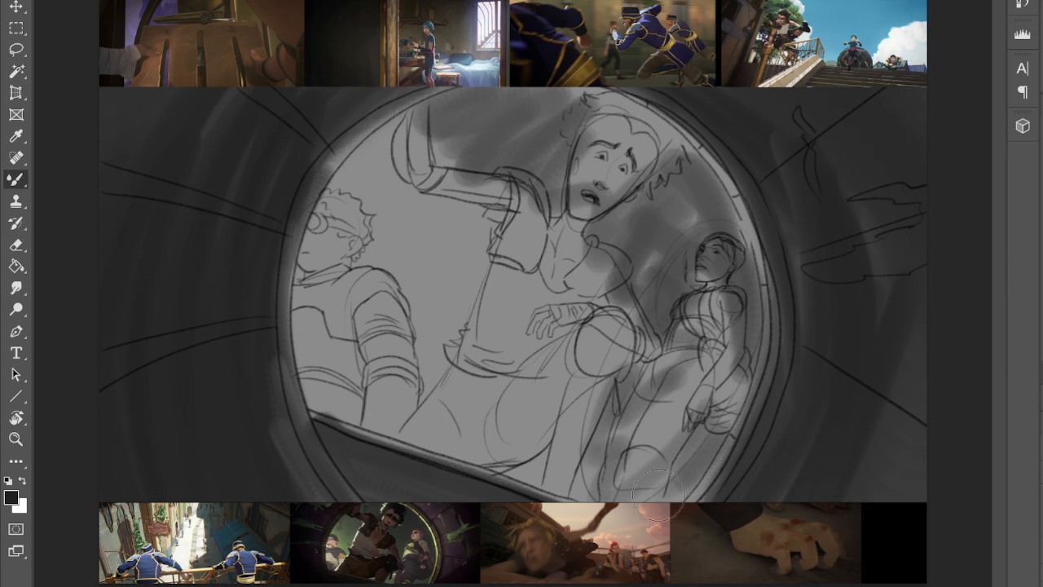
mouse_move(676, 186)
left_mouse_down()
mouse_move(674, 147)
mouse_move(687, 172)
mouse_move(644, 262)
mouse_move(705, 204)
mouse_move(699, 156)
mouse_move(594, 221)
mouse_move(574, 104)
left_mouse_up()
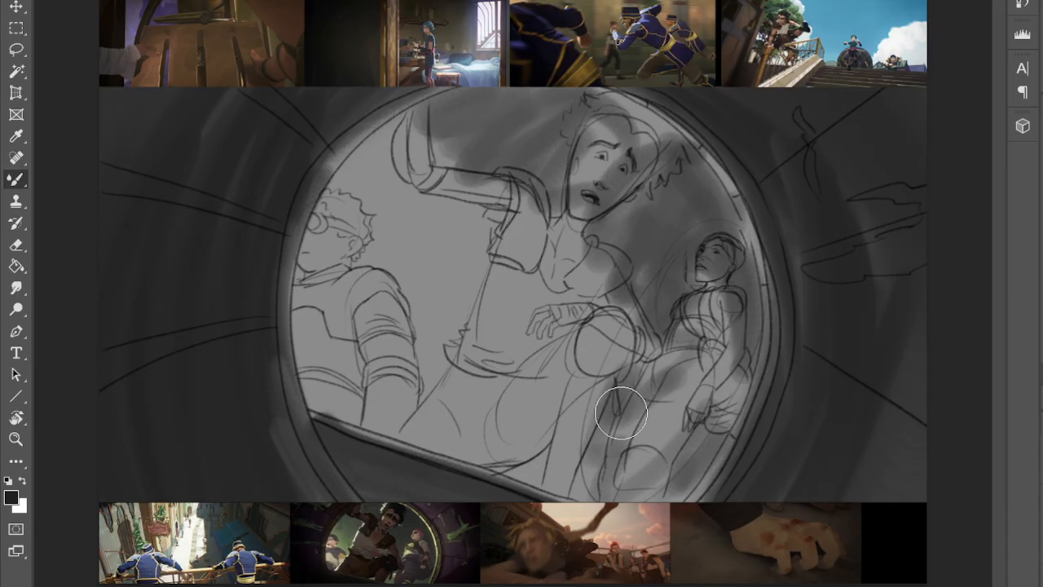
left_click_drag(621, 410, 594, 463)
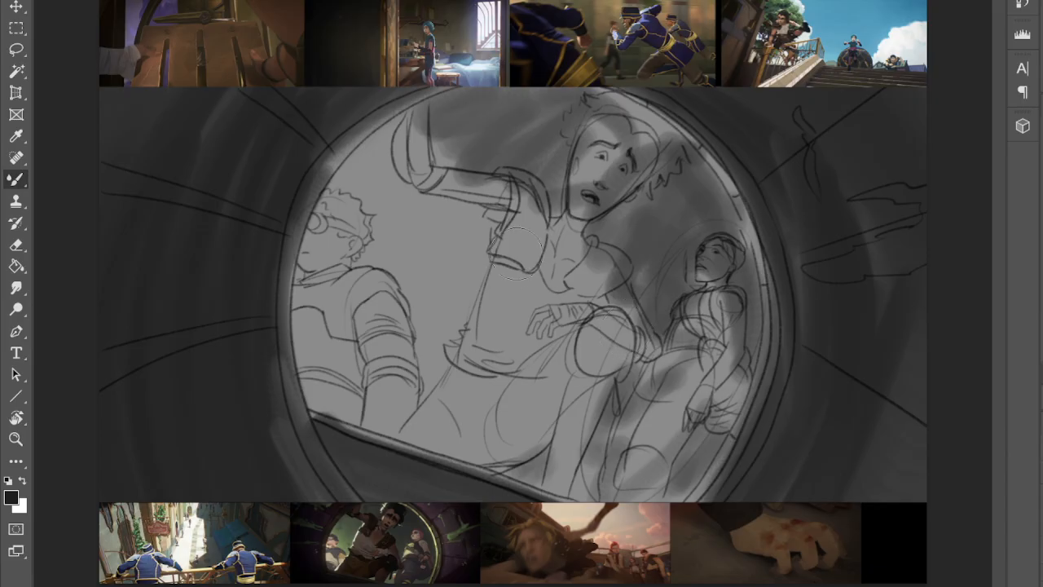
- Shade the background beneath and above the central figure's raised arm with soft dark grey
left_click_drag(384, 139, 419, 163)
left_click_drag(420, 204, 457, 238)
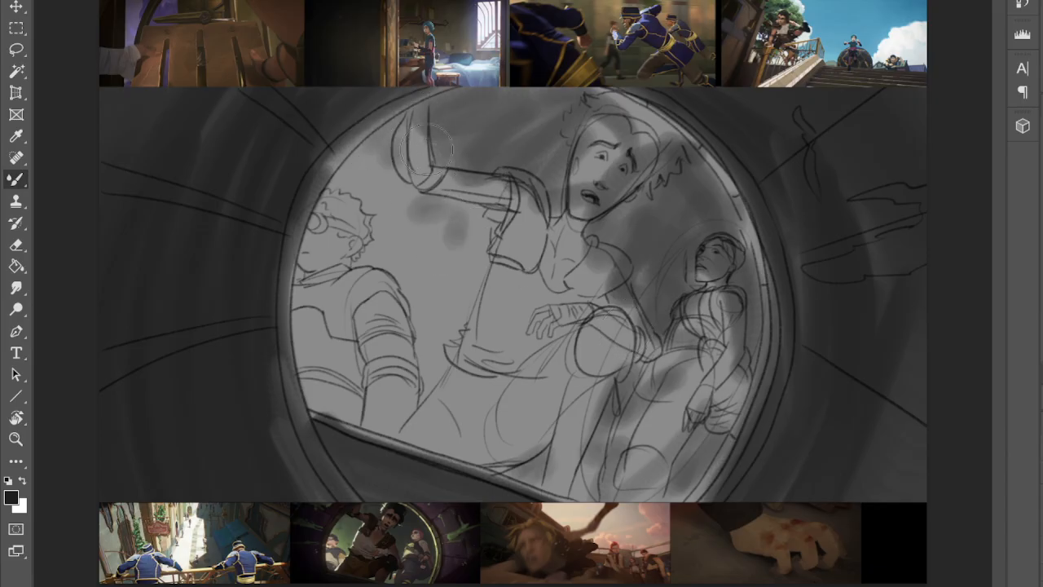
left_click_drag(431, 130, 435, 155)
mouse_move(529, 168)
left_mouse_down()
mouse_move(519, 98)
mouse_move(561, 124)
left_mouse_up()
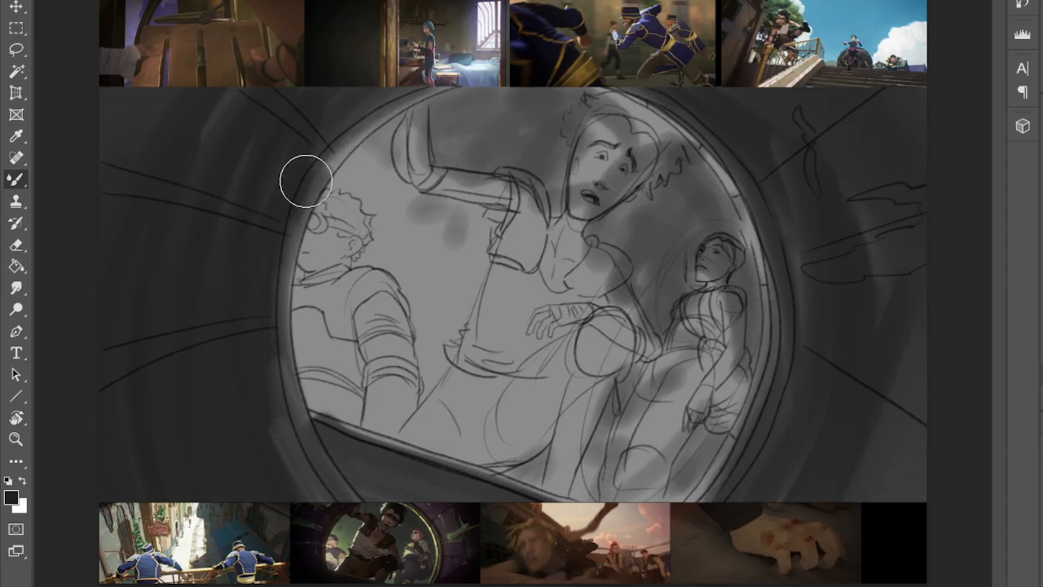
- Choose a darker grey and darken the tunnel wall left of the circle, continuing into the area below the ledge
left_click_drag(216, 104, 203, 103)
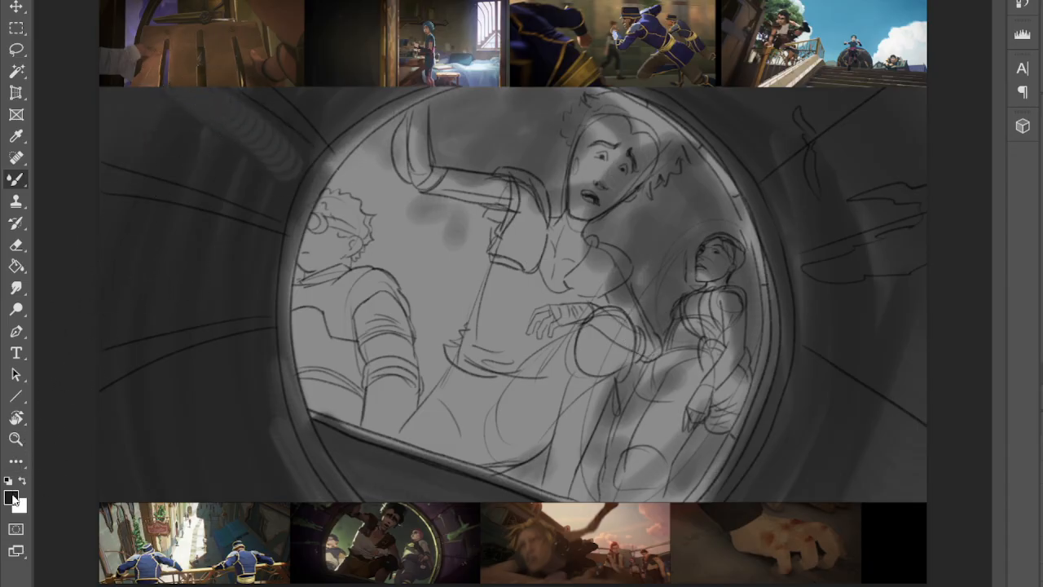
key("i")
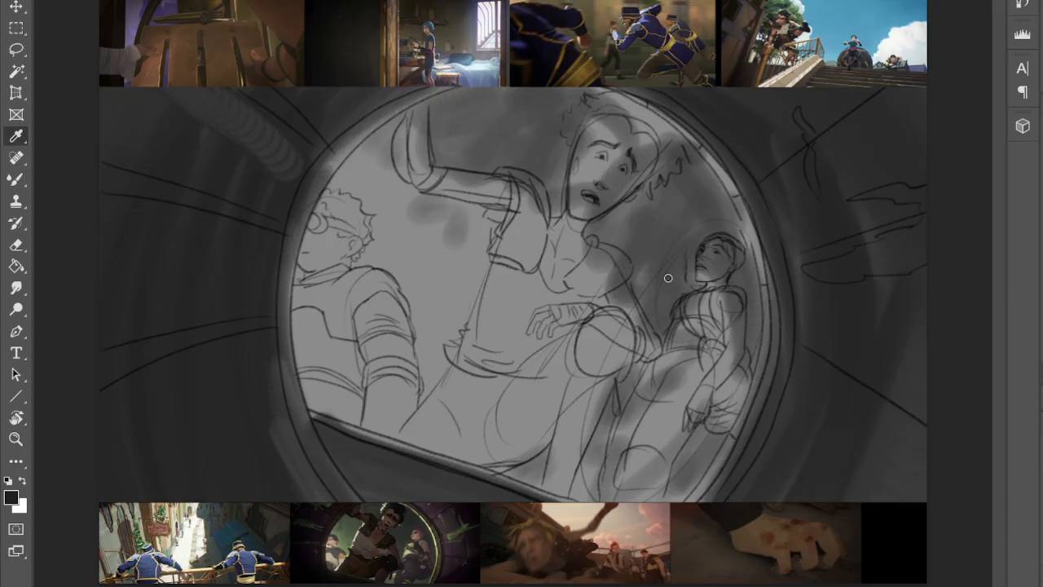
key("b")
mouse_move(206, 113)
left_mouse_down()
mouse_move(193, 151)
mouse_move(260, 137)
left_mouse_up()
mouse_move(346, 56)
left_mouse_down()
mouse_move(210, 253)
mouse_move(223, 325)
mouse_move(396, 72)
mouse_move(150, 267)
mouse_move(106, 265)
mouse_move(66, 290)
mouse_move(105, 207)
mouse_move(122, 285)
left_mouse_up()
mouse_move(269, 358)
left_mouse_down()
mouse_move(293, 473)
mouse_move(313, 497)
left_mouse_up()
mouse_move(409, 514)
left_mouse_down()
mouse_move(378, 459)
mouse_move(380, 469)
left_mouse_up()
- Darken the tunnel wall right of the circle with the same grey and touch up the circle's left rim
mouse_move(918, 270)
left_mouse_down()
mouse_move(932, 309)
mouse_move(904, 517)
left_mouse_up()
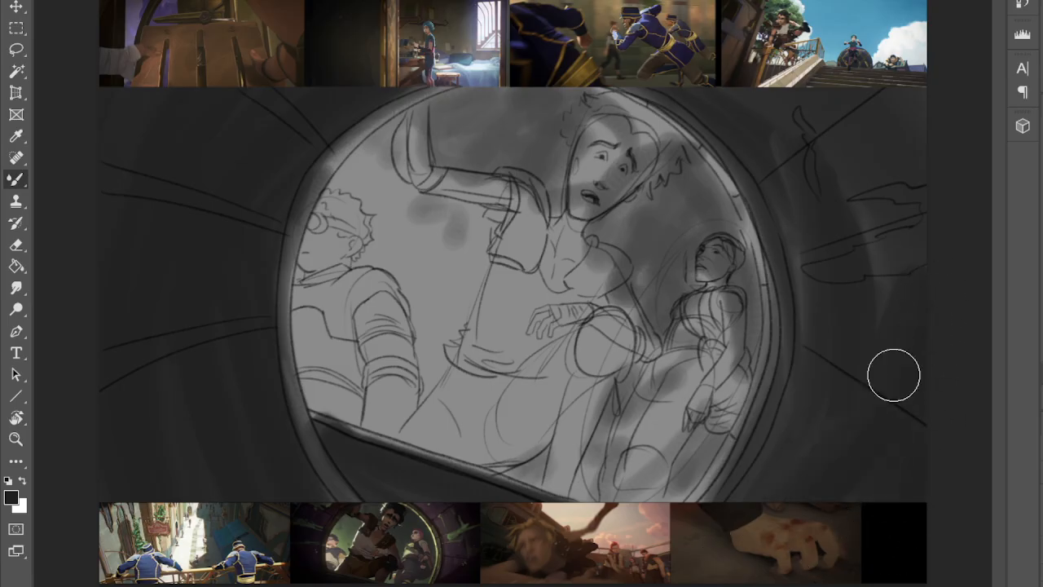
left_click_drag(820, 100, 946, 265)
left_click_drag(874, 87, 878, 479)
left_click_drag(916, 299, 885, 515)
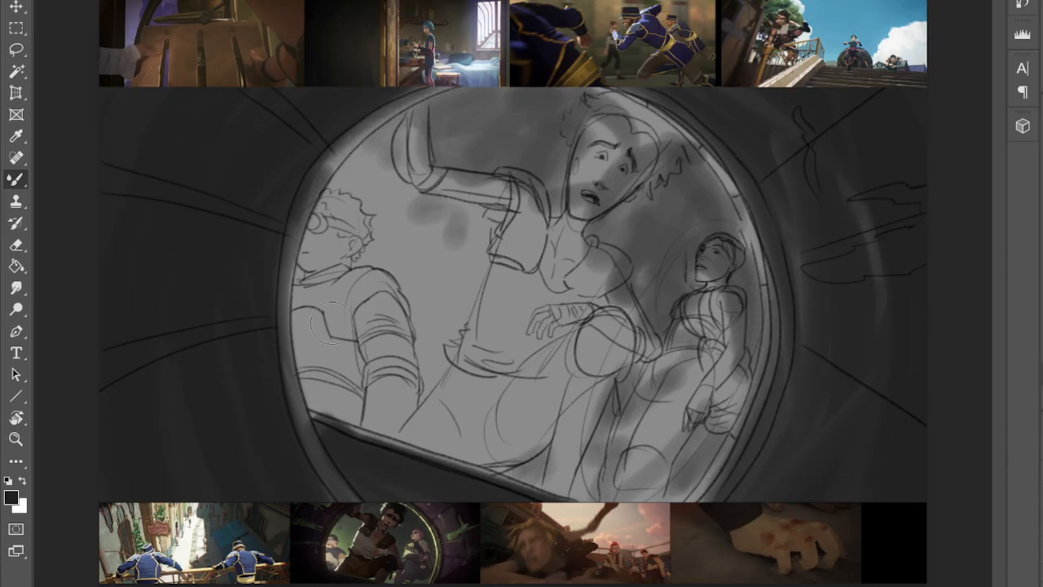
left_click_drag(309, 156, 290, 212)
- Choose a mid grey, lighten the tunnel wall right of the circle and even out the background behind the three figures
key("i")
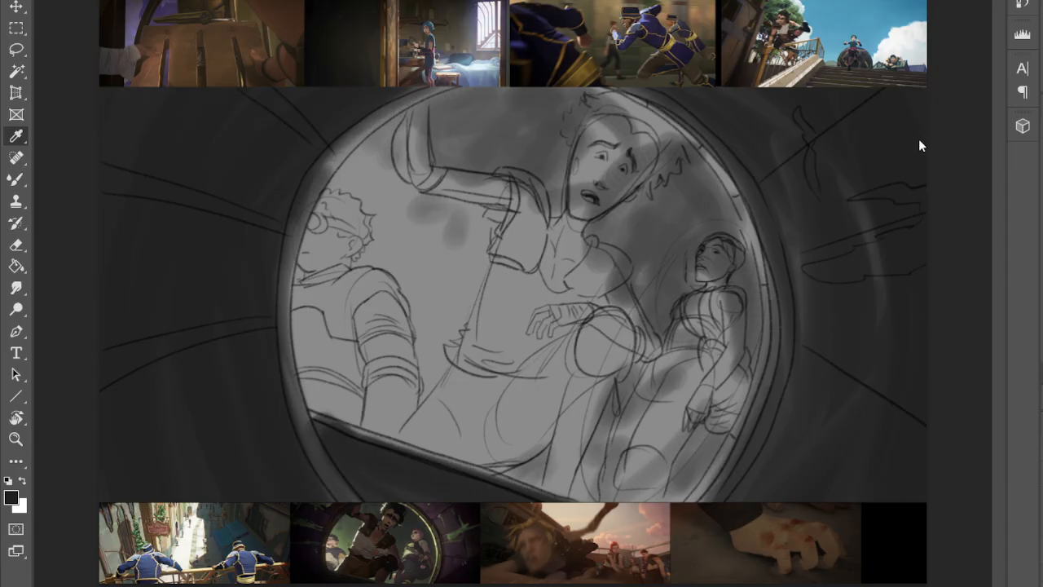
key("b")
mouse_move(795, 237)
left_mouse_down()
mouse_move(778, 156)
mouse_move(817, 180)
mouse_move(834, 172)
mouse_move(709, 109)
mouse_move(774, 163)
mouse_move(874, 218)
mouse_move(803, 242)
mouse_move(818, 196)
mouse_move(820, 265)
mouse_move(794, 424)
mouse_move(836, 396)
mouse_move(854, 270)
mouse_move(850, 334)
mouse_move(799, 398)
mouse_move(800, 372)
mouse_move(914, 246)
mouse_move(935, 296)
mouse_move(833, 347)
mouse_move(815, 333)
mouse_move(818, 363)
mouse_move(893, 338)
left_mouse_up()
mouse_move(886, 285)
left_mouse_down()
mouse_move(811, 153)
mouse_move(829, 137)
mouse_move(827, 173)
mouse_move(819, 106)
mouse_move(857, 185)
mouse_move(718, 98)
mouse_move(780, 168)
mouse_move(656, 78)
mouse_move(797, 124)
mouse_move(867, 215)
mouse_move(841, 230)
mouse_move(773, 186)
mouse_move(781, 232)
mouse_move(852, 296)
mouse_move(876, 285)
mouse_move(871, 340)
mouse_move(884, 310)
left_mouse_up()
mouse_move(342, 249)
left_mouse_down()
mouse_move(357, 178)
mouse_move(363, 220)
left_mouse_up()
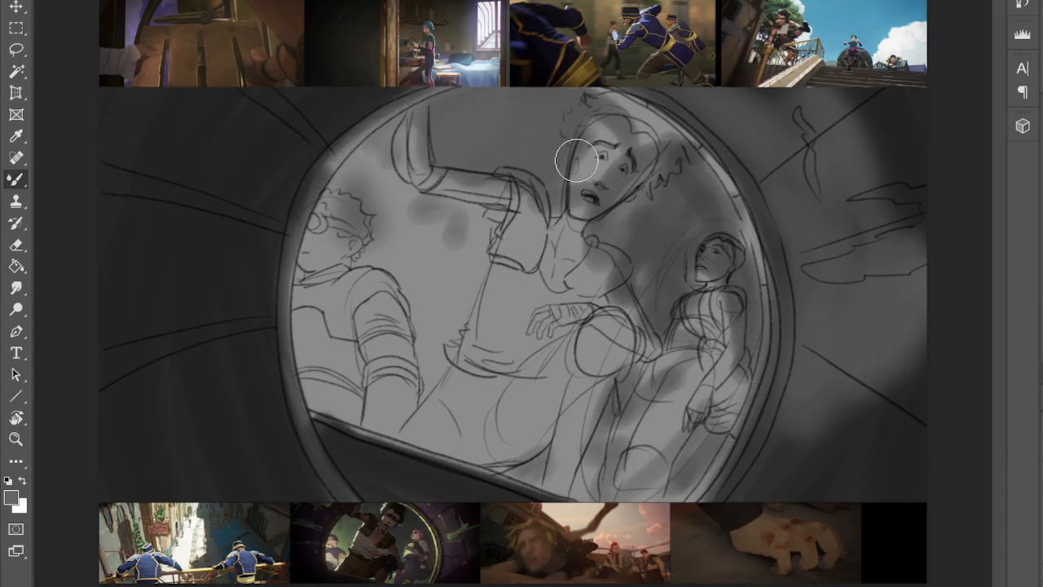
mouse_move(710, 298)
left_mouse_down()
mouse_move(680, 383)
mouse_move(614, 384)
mouse_move(588, 482)
mouse_move(710, 418)
left_mouse_up()
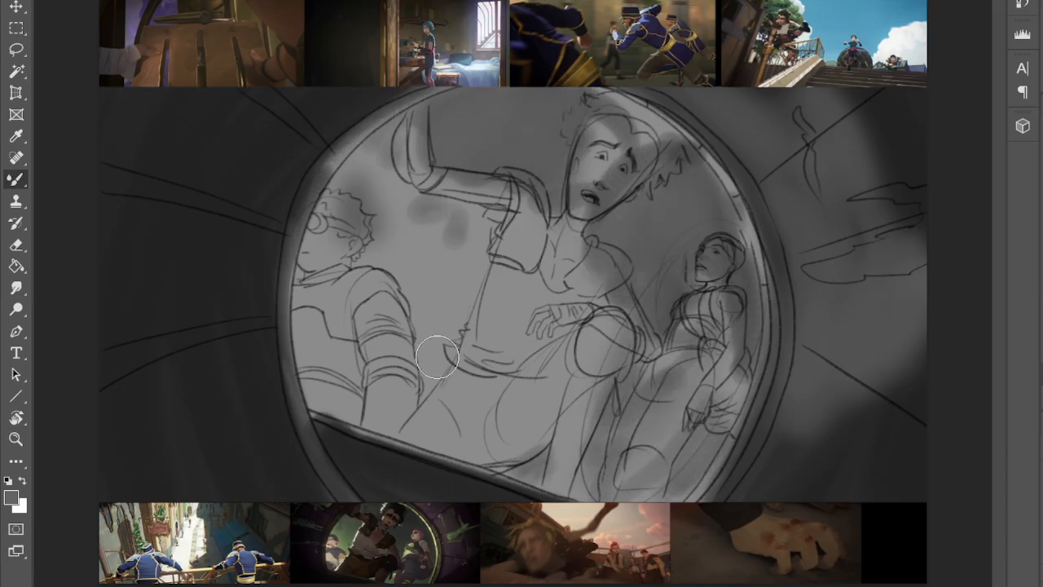
- Choose a near-white tone and paint a soft glow in the background between the left figure and the central figure
key("i")
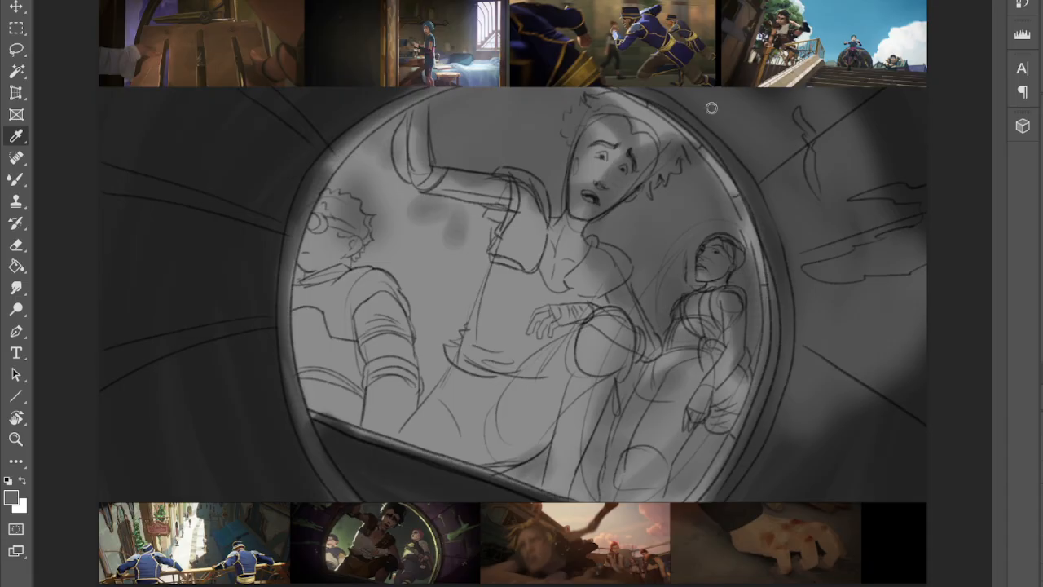
key("b")
mouse_move(419, 263)
left_mouse_down()
mouse_move(360, 254)
mouse_move(344, 231)
mouse_move(324, 248)
mouse_move(356, 280)
mouse_move(432, 308)
mouse_move(425, 345)
mouse_move(434, 319)
mouse_move(435, 352)
mouse_move(417, 413)
mouse_move(452, 288)
mouse_move(440, 260)
mouse_move(422, 342)
left_mouse_up()
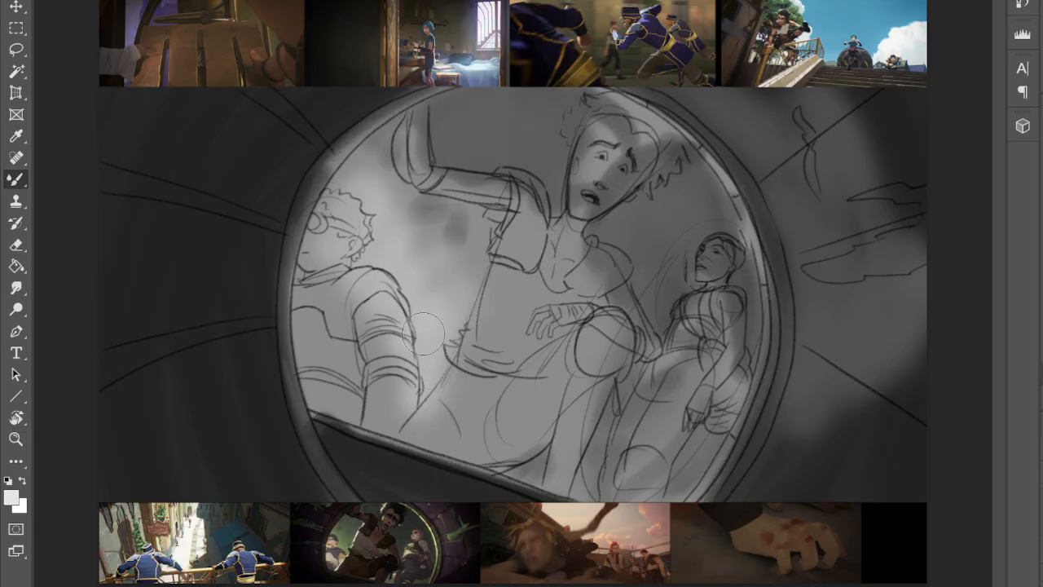
mouse_move(375, 197)
left_mouse_down()
mouse_move(350, 212)
mouse_move(421, 348)
left_mouse_up()
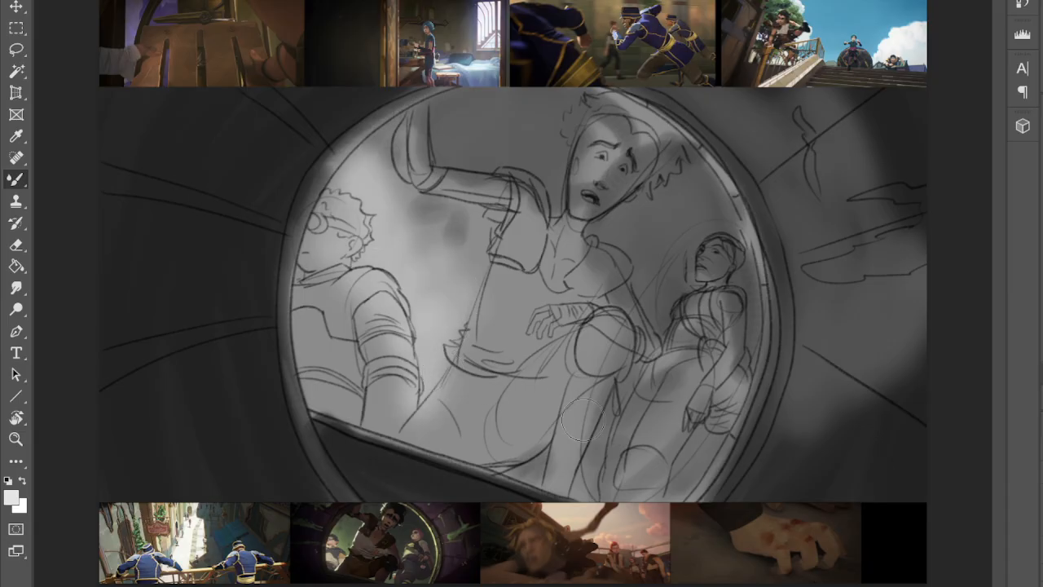
mouse_move(401, 294)
left_mouse_down()
mouse_move(354, 263)
mouse_move(373, 237)
mouse_move(332, 249)
mouse_move(337, 327)
mouse_move(309, 322)
mouse_move(388, 319)
mouse_move(462, 350)
left_mouse_up()
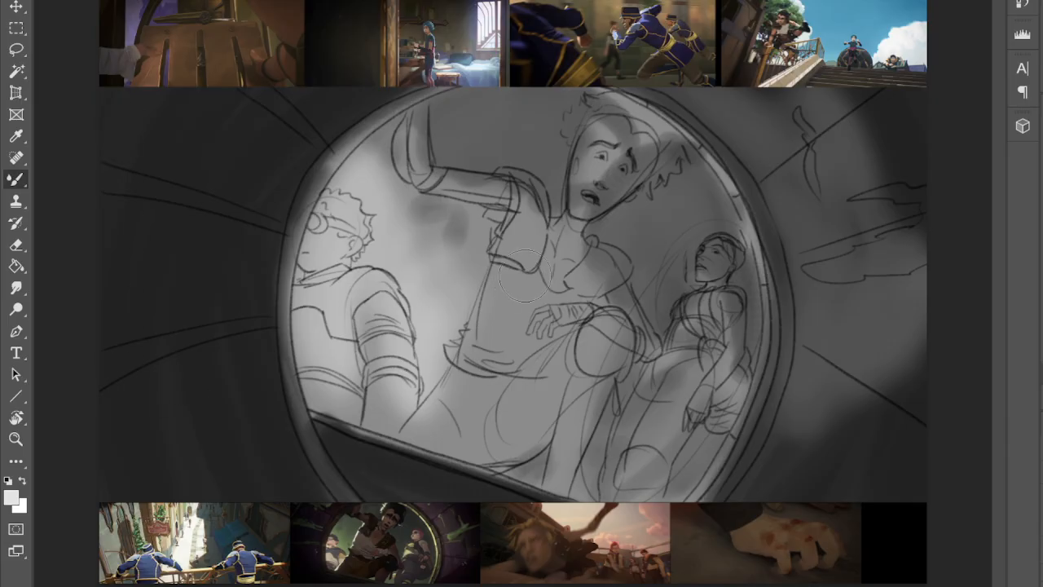
- Choose a dark grey and block in the central figure's head, raised arm, torso and legs
key("i")
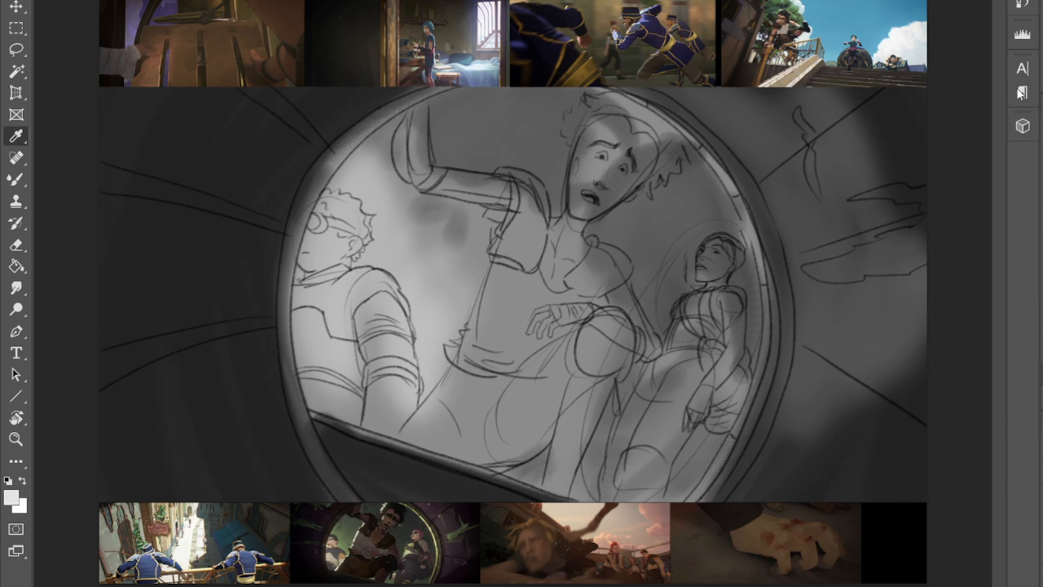
key("b")
mouse_move(537, 334)
left_mouse_down()
mouse_move(546, 277)
mouse_move(489, 383)
mouse_move(546, 316)
mouse_move(510, 403)
left_mouse_up()
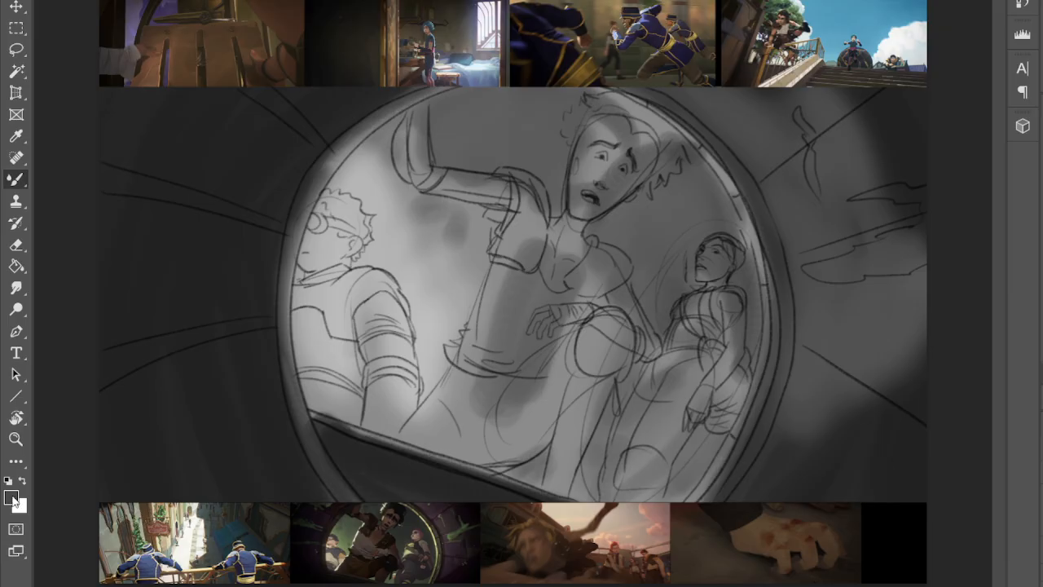
key("i")
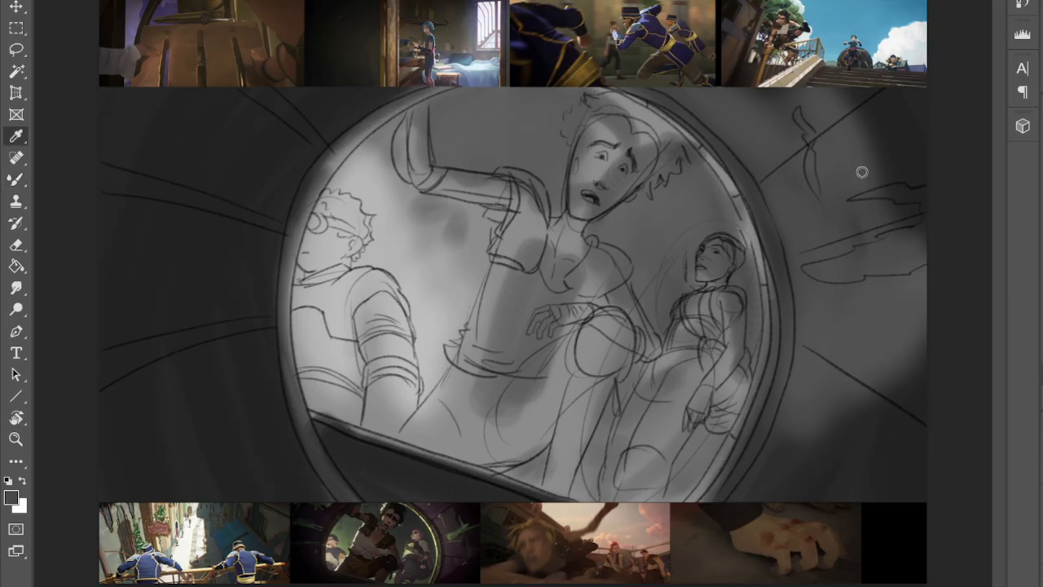
key("b")
mouse_move(537, 245)
left_mouse_down()
mouse_move(517, 313)
mouse_move(489, 333)
mouse_move(525, 366)
mouse_move(582, 298)
mouse_move(582, 338)
mouse_move(538, 408)
mouse_move(483, 435)
mouse_move(427, 426)
mouse_move(445, 412)
mouse_move(518, 422)
mouse_move(575, 414)
mouse_move(554, 456)
mouse_move(620, 338)
mouse_move(598, 372)
mouse_move(618, 281)
mouse_move(612, 331)
mouse_move(573, 288)
mouse_move(554, 245)
left_mouse_up()
mouse_move(624, 133)
left_mouse_down()
mouse_move(580, 203)
mouse_move(615, 109)
mouse_move(670, 151)
mouse_move(619, 109)
mouse_move(601, 107)
mouse_move(570, 173)
left_mouse_up()
mouse_move(419, 107)
left_mouse_down()
mouse_move(417, 182)
mouse_move(410, 159)
mouse_move(417, 174)
mouse_move(535, 205)
mouse_move(516, 177)
mouse_move(536, 209)
mouse_move(588, 242)
mouse_move(575, 253)
mouse_move(518, 233)
mouse_move(501, 251)
left_mouse_up()
mouse_move(493, 310)
left_mouse_down()
mouse_move(462, 356)
mouse_move(499, 382)
left_mouse_up()
- Block in the third figure with dark grey, along with the left figure's vest and hair
mouse_move(684, 395)
left_mouse_down()
mouse_move(701, 365)
mouse_move(625, 457)
mouse_move(645, 407)
mouse_move(631, 428)
mouse_move(662, 413)
mouse_move(636, 508)
mouse_move(675, 434)
mouse_move(681, 359)
mouse_move(665, 365)
mouse_move(705, 297)
mouse_move(706, 333)
mouse_move(724, 353)
mouse_move(730, 342)
mouse_move(713, 384)
mouse_move(728, 378)
mouse_move(732, 393)
mouse_move(716, 355)
left_mouse_up()
left_click_drag(718, 253, 661, 320)
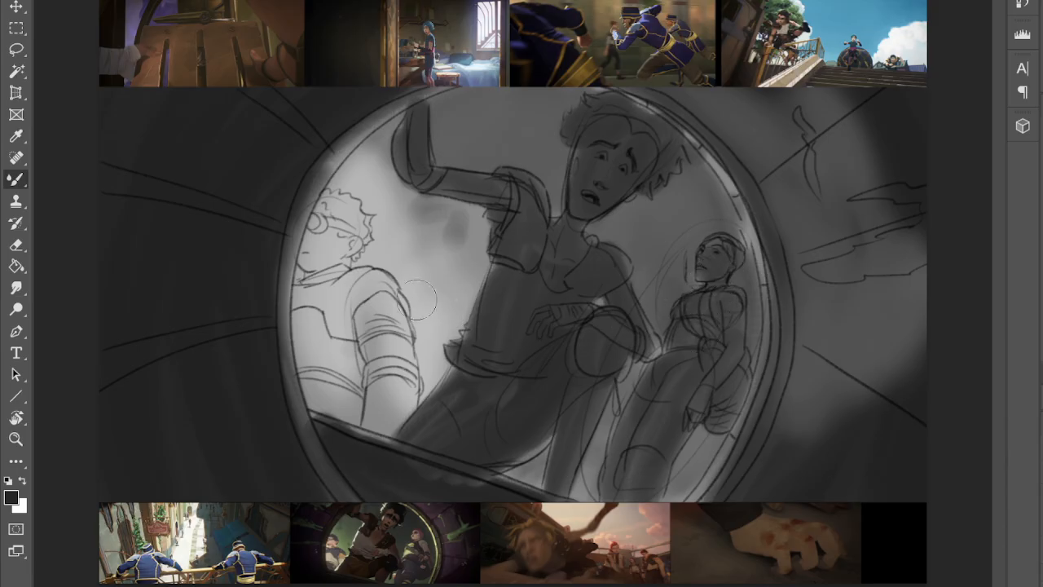
mouse_move(295, 300)
left_mouse_down()
mouse_move(324, 289)
mouse_move(331, 314)
mouse_move(315, 304)
mouse_move(309, 367)
mouse_move(321, 321)
mouse_move(352, 349)
mouse_move(317, 363)
mouse_move(314, 383)
mouse_move(352, 417)
mouse_move(342, 396)
mouse_move(317, 396)
mouse_move(392, 393)
left_mouse_up()
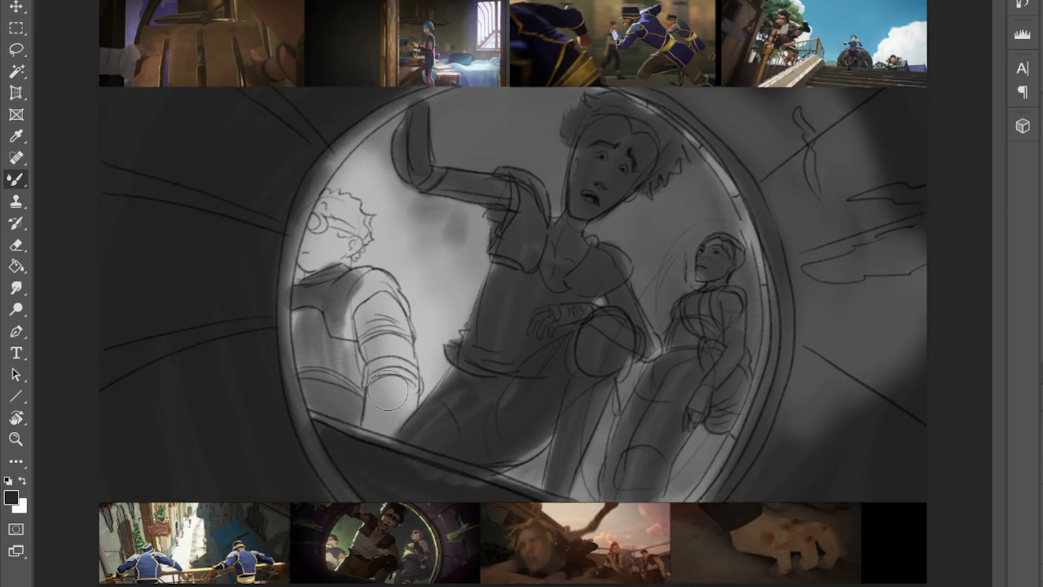
mouse_move(342, 314)
left_mouse_down()
mouse_move(372, 286)
mouse_move(366, 279)
mouse_move(383, 289)
mouse_move(294, 302)
left_mouse_up()
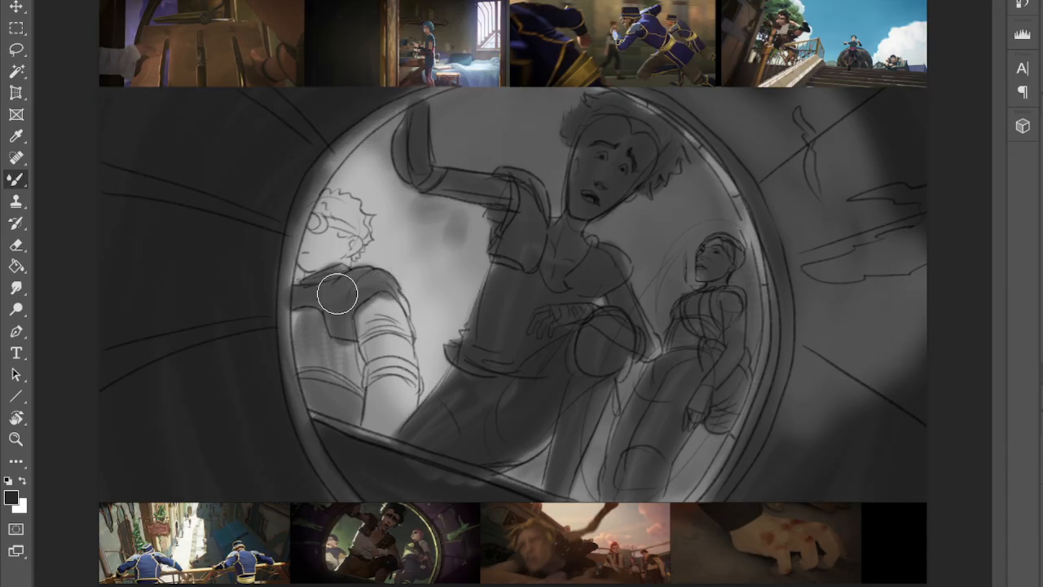
mouse_move(352, 249)
left_mouse_down()
mouse_move(338, 203)
mouse_move(351, 236)
mouse_move(358, 216)
mouse_move(373, 244)
left_mouse_up()
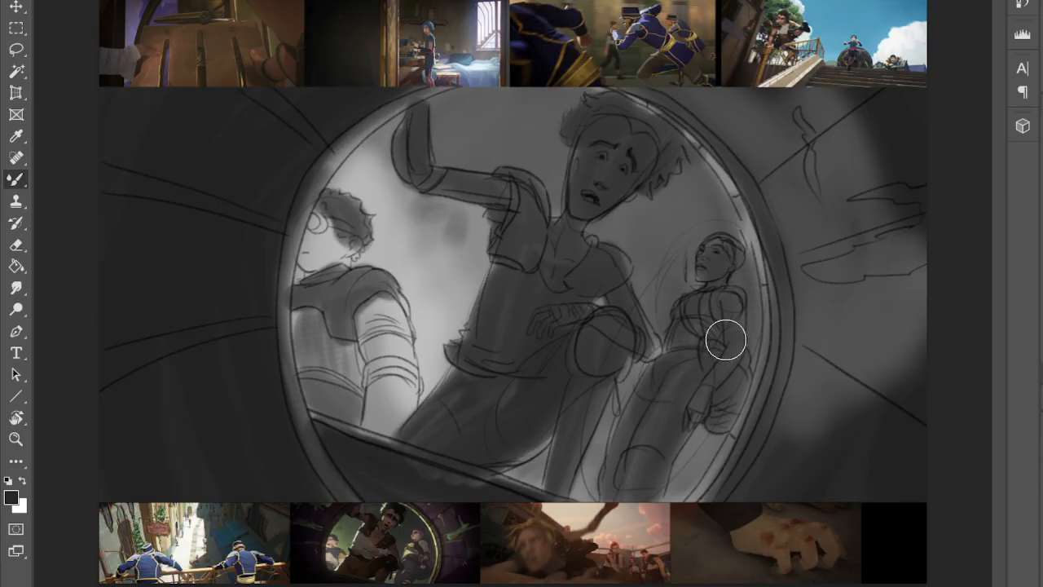
- Choose a near-white tone and lighten the third figure's face, shirt, arm and hands, and the left figure's shirt
key("i")
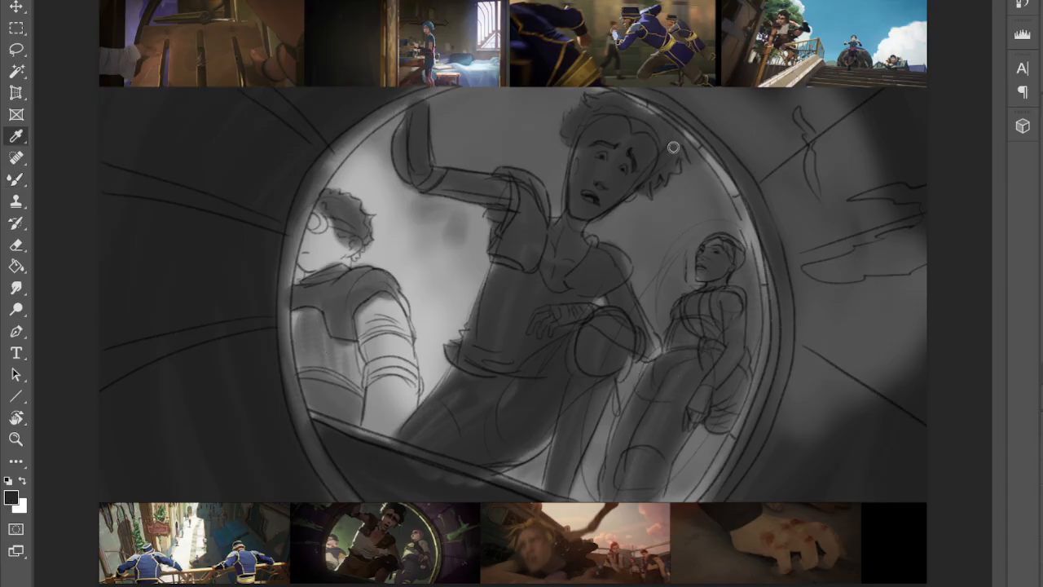
left_click(786, 85)
key("b")
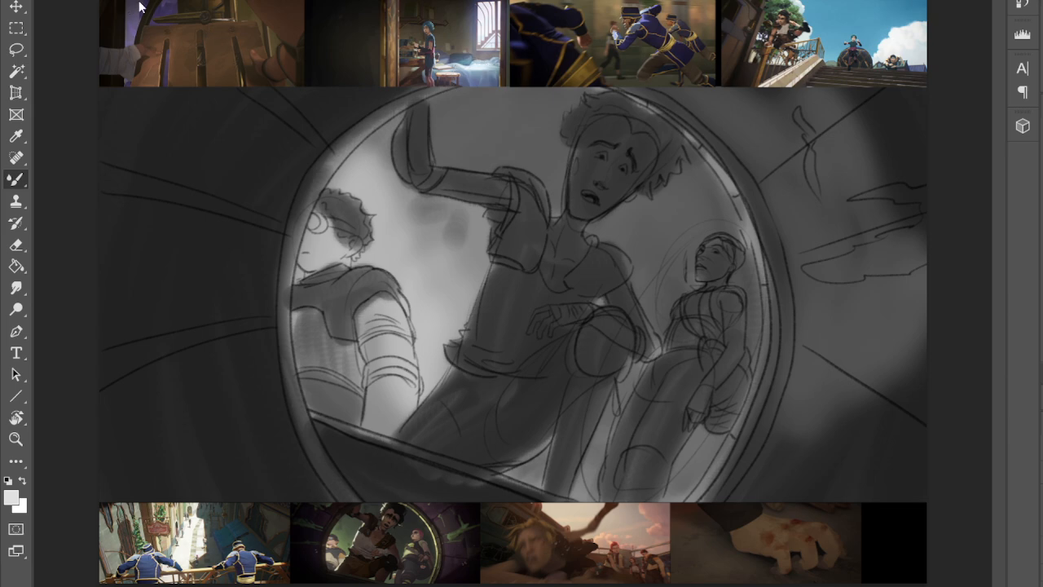
mouse_move(690, 303)
left_mouse_down()
mouse_move(683, 334)
mouse_move(692, 327)
left_mouse_up()
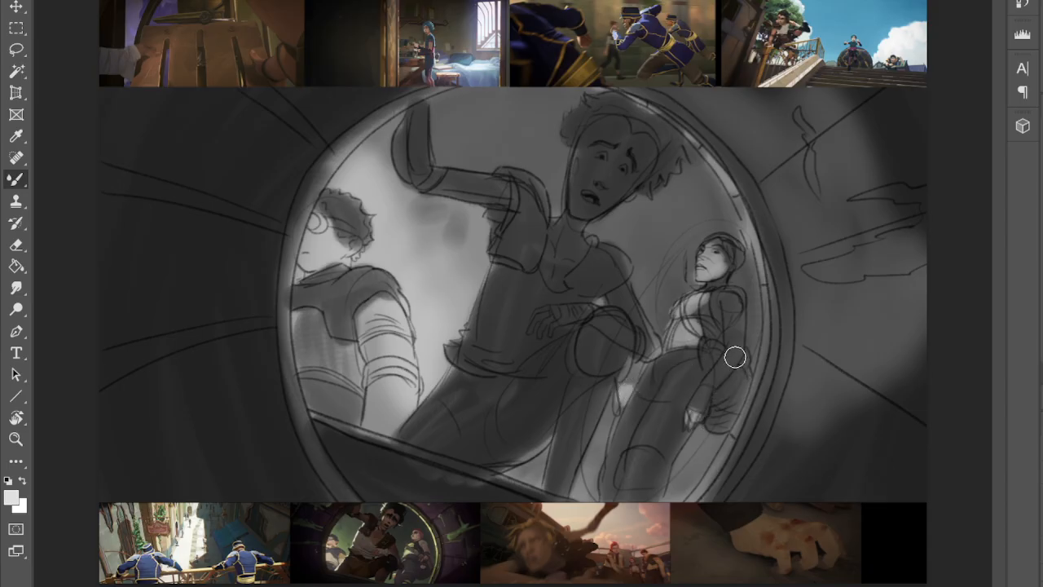
left_click_drag(735, 359, 711, 375)
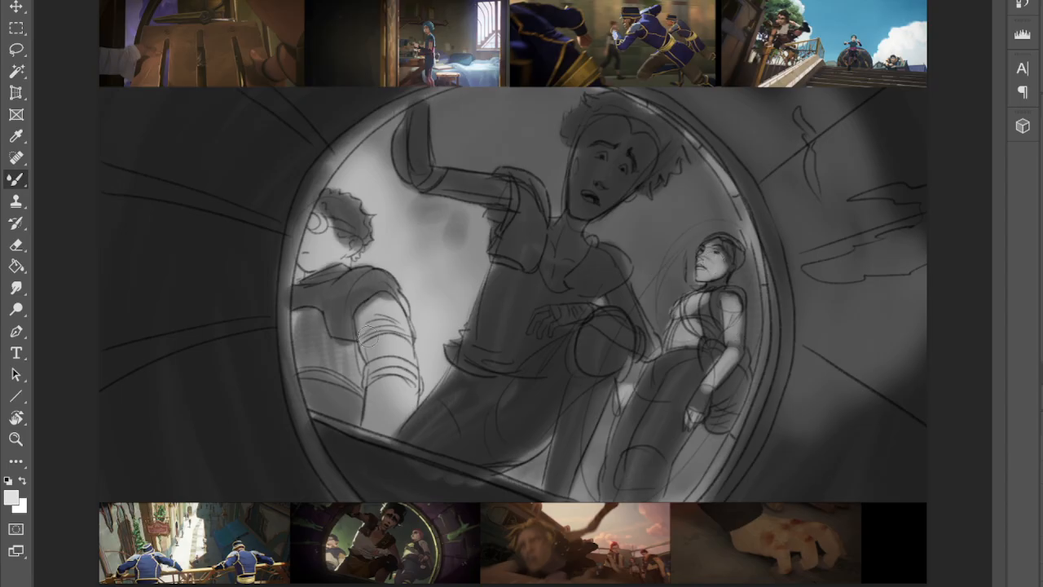
mouse_move(355, 332)
left_mouse_down()
mouse_move(298, 333)
mouse_move(317, 315)
mouse_move(327, 345)
mouse_move(352, 361)
mouse_move(294, 362)
mouse_move(345, 376)
left_mouse_up()
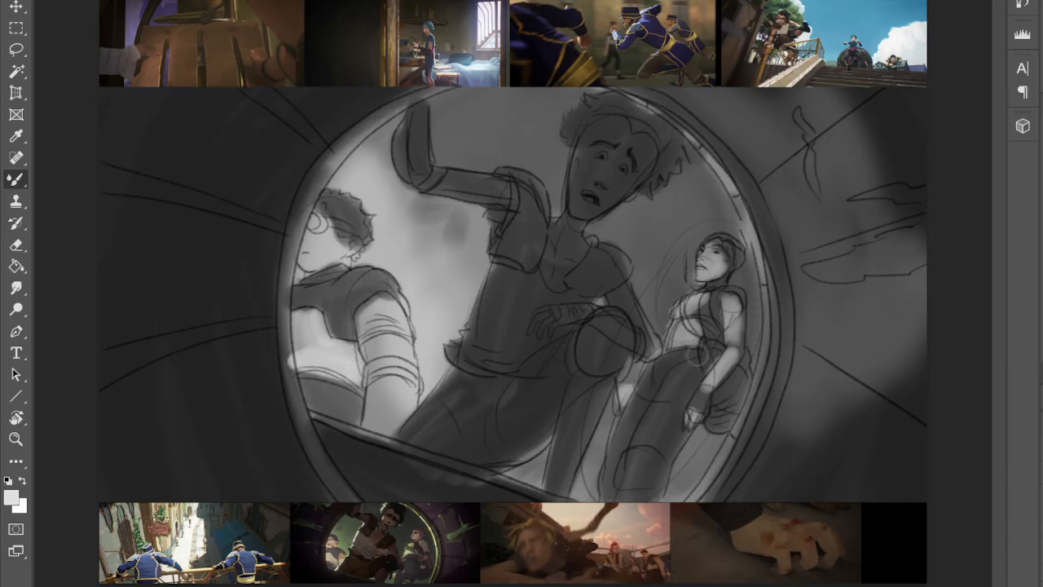
mouse_move(673, 345)
left_mouse_down()
mouse_move(681, 330)
mouse_move(695, 337)
mouse_move(685, 306)
mouse_move(706, 303)
left_mouse_up()
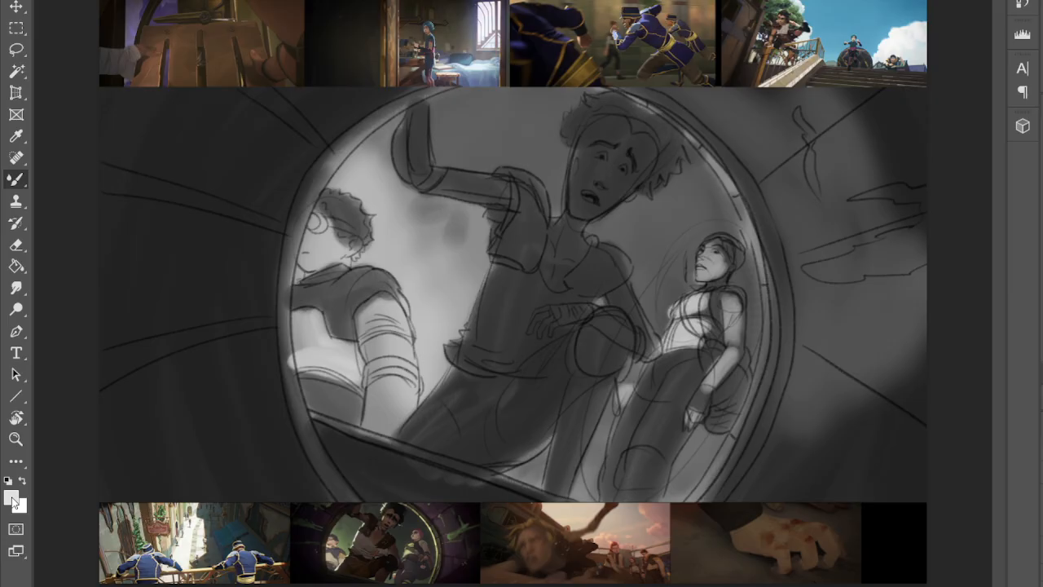
- Sample a mid grey from the background and lighten the central figure's face, neck and chest opening
key("i")
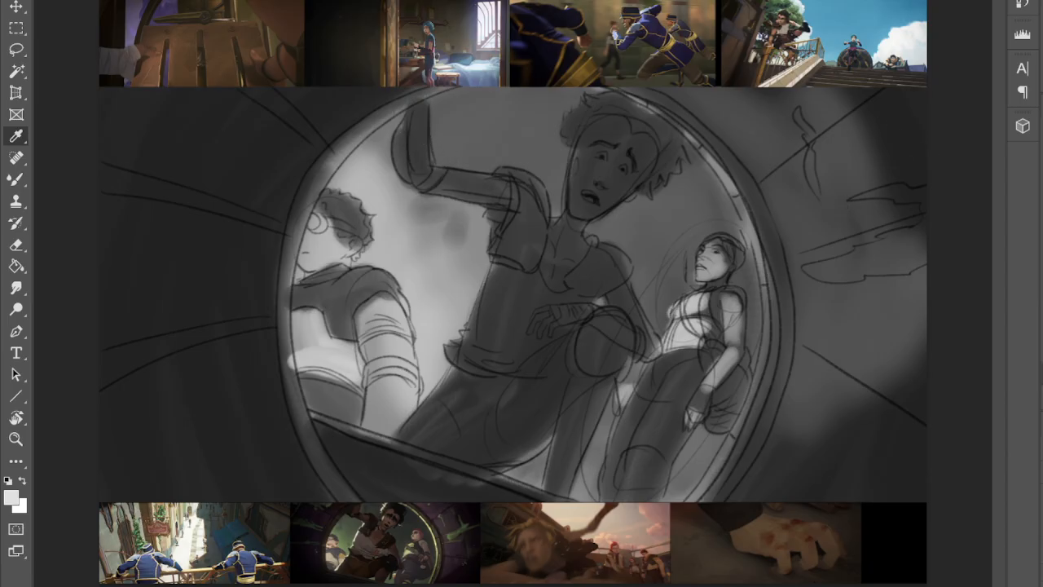
key("b")
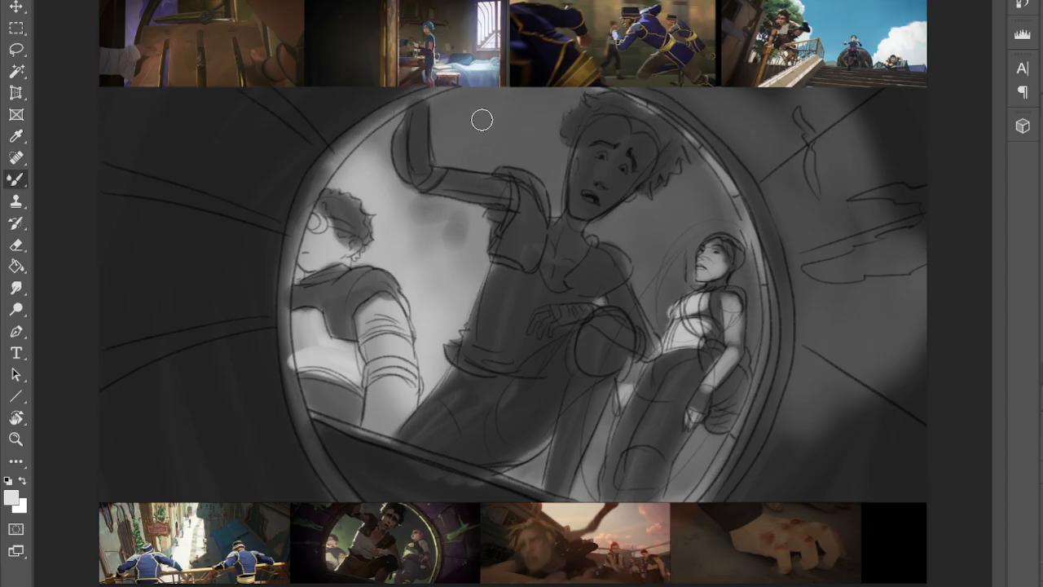
key("i")
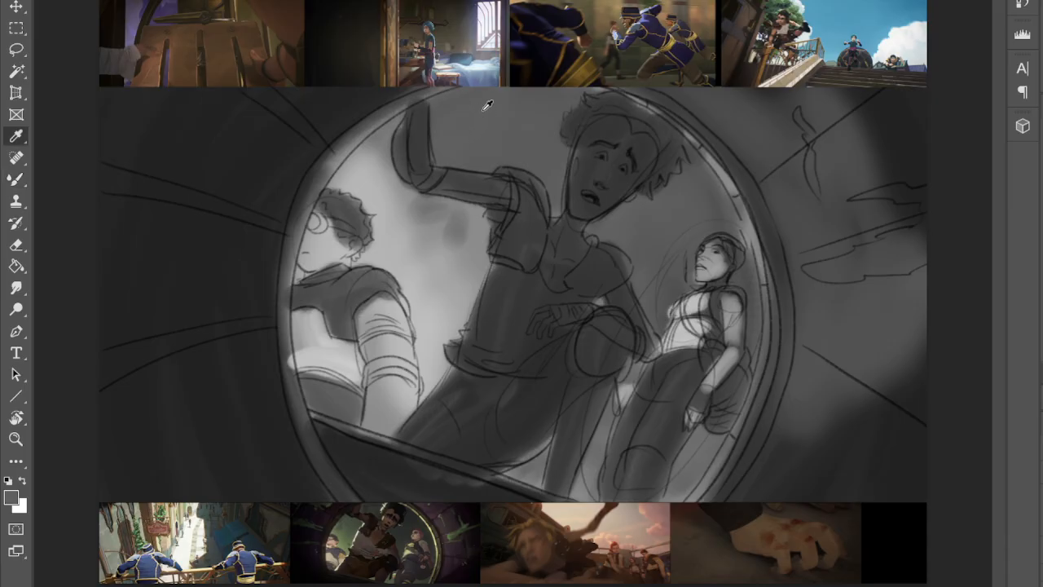
key("b")
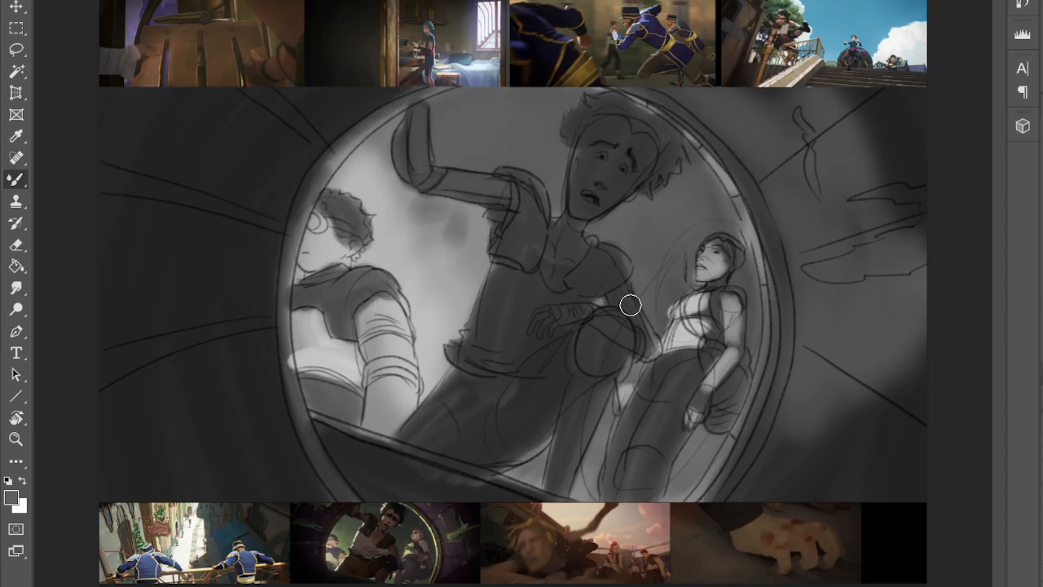
mouse_move(574, 258)
left_mouse_down()
mouse_move(546, 252)
mouse_move(566, 239)
left_mouse_up()
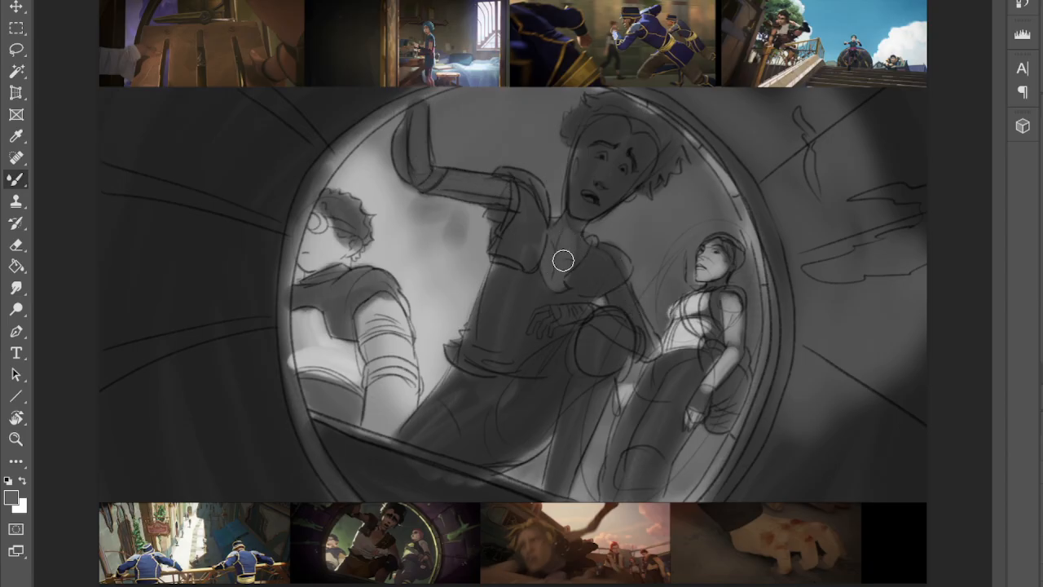
mouse_move(599, 149)
left_mouse_down()
mouse_move(584, 211)
mouse_move(599, 194)
mouse_move(593, 170)
mouse_move(581, 206)
mouse_move(614, 222)
left_mouse_up()
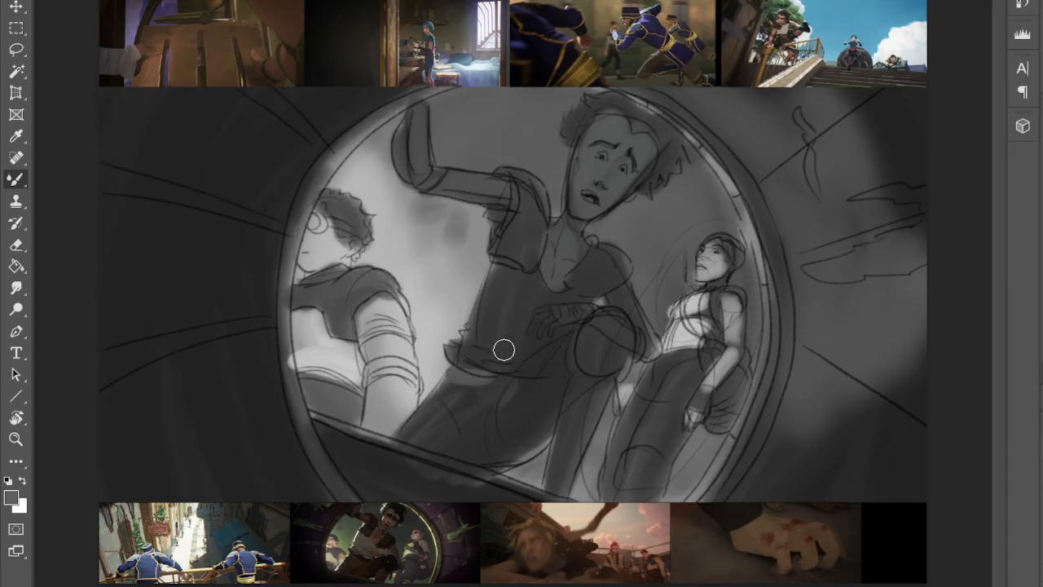
- Choose a dark grey and deepen the central figure's torso and the sleeve of the raised arm
key("i")
key("b")
left_click(460, 225)
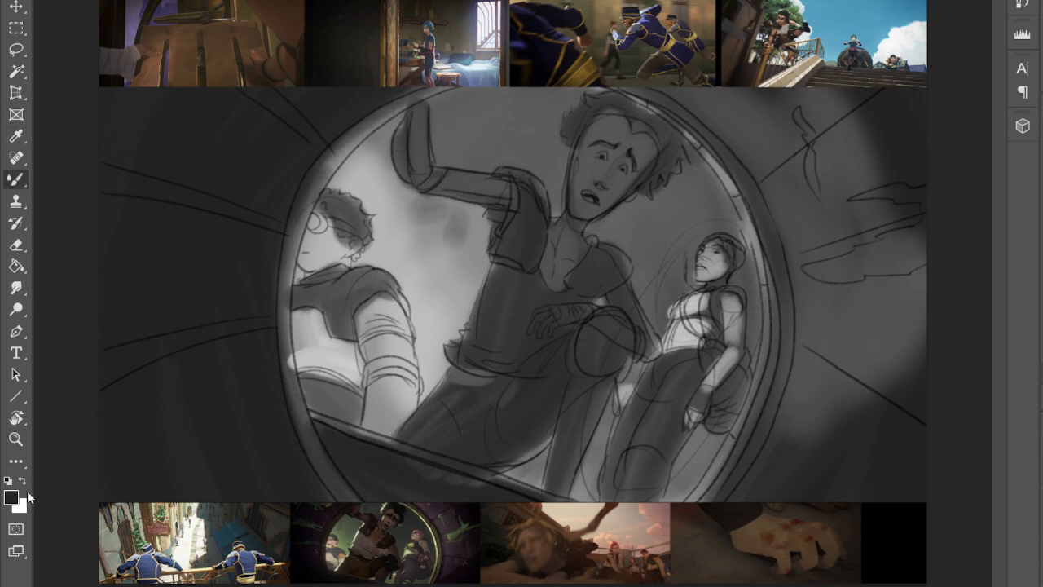
- Choose a near-black tone and fill the central figure's two shoulder sleeves and hair
key("i")
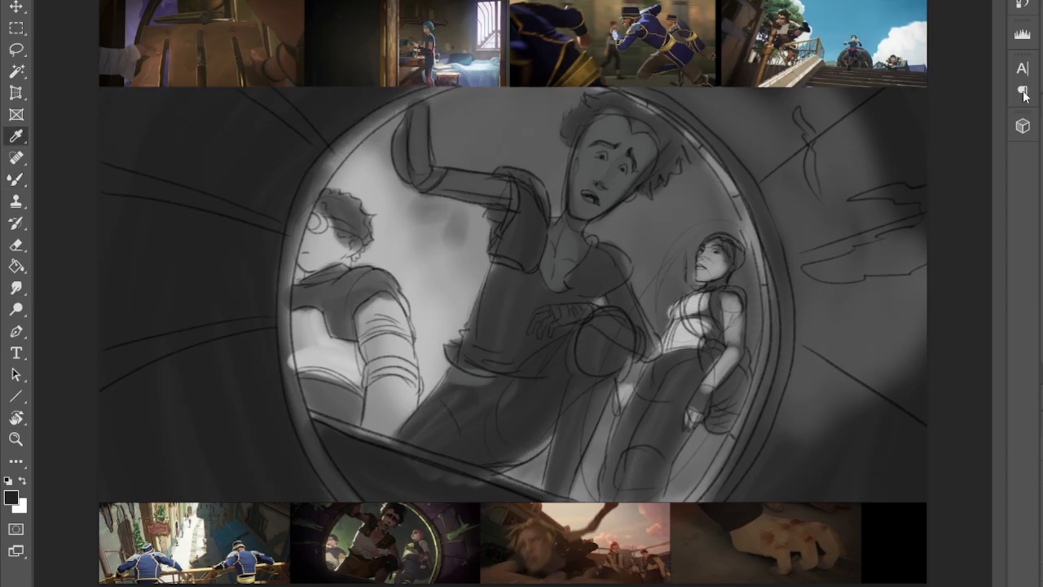
key("b")
mouse_move(519, 221)
left_mouse_down()
mouse_move(535, 186)
mouse_move(528, 240)
mouse_move(511, 244)
mouse_move(514, 215)
mouse_move(507, 228)
mouse_move(494, 172)
mouse_move(533, 187)
left_mouse_up()
mouse_move(617, 261)
left_mouse_down()
mouse_move(593, 286)
mouse_move(611, 284)
mouse_move(615, 265)
mouse_move(623, 270)
mouse_move(593, 253)
mouse_move(571, 276)
left_mouse_up()
mouse_move(568, 128)
left_mouse_down()
mouse_move(595, 105)
mouse_move(634, 107)
mouse_move(650, 130)
mouse_move(657, 124)
mouse_move(657, 172)
mouse_move(677, 143)
mouse_move(672, 193)
left_mouse_up()
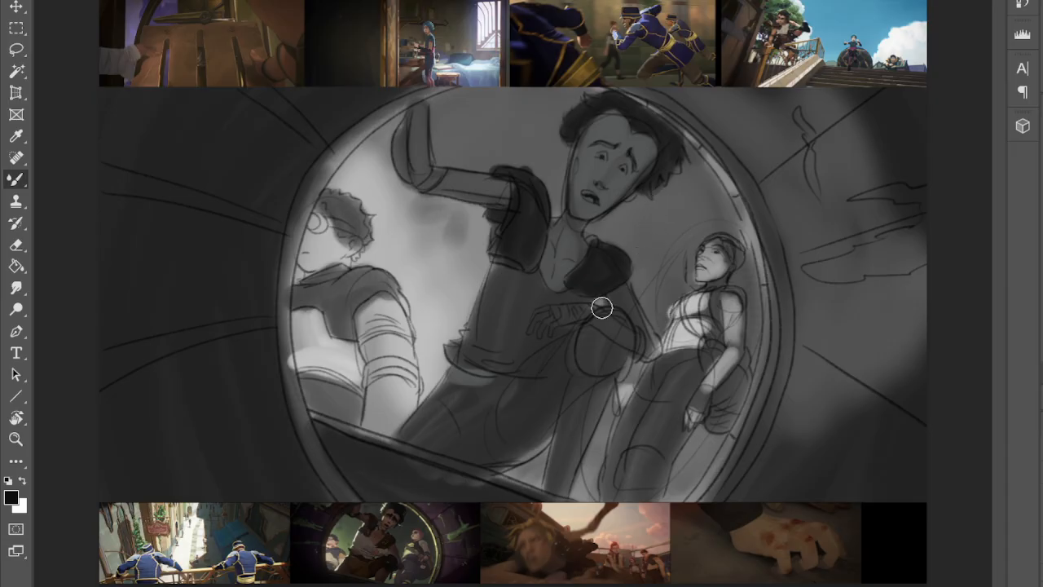
- Fill the central figure's trousers and bent knee with the near-black tone
left_click_drag(477, 388, 493, 380)
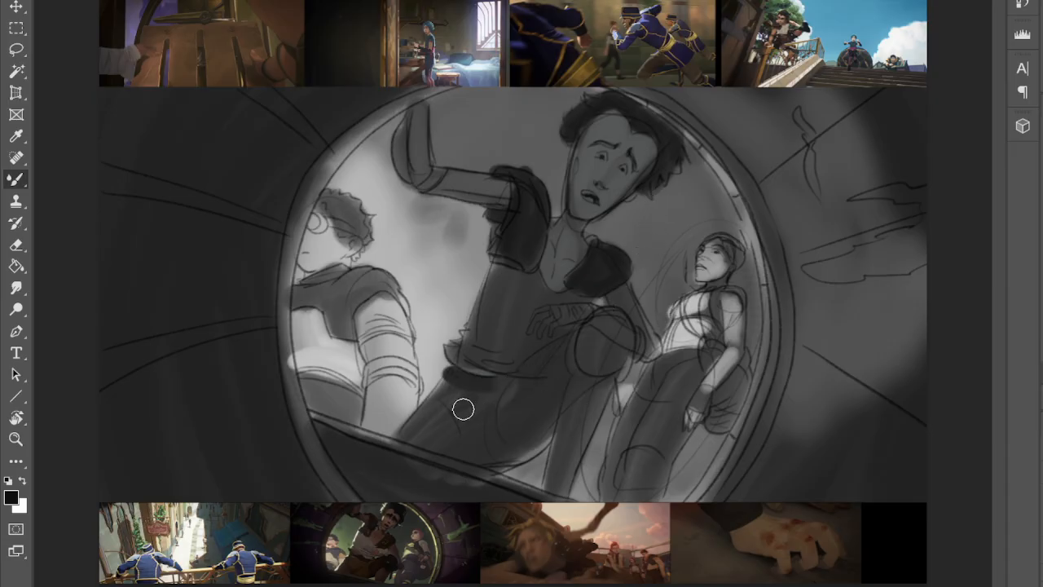
mouse_move(547, 358)
left_mouse_down()
mouse_move(517, 452)
mouse_move(466, 445)
mouse_move(458, 419)
mouse_move(419, 420)
mouse_move(435, 442)
mouse_move(426, 437)
mouse_move(462, 407)
mouse_move(520, 410)
mouse_move(486, 447)
mouse_move(509, 459)
mouse_move(529, 451)
mouse_move(552, 404)
mouse_move(488, 428)
left_mouse_up()
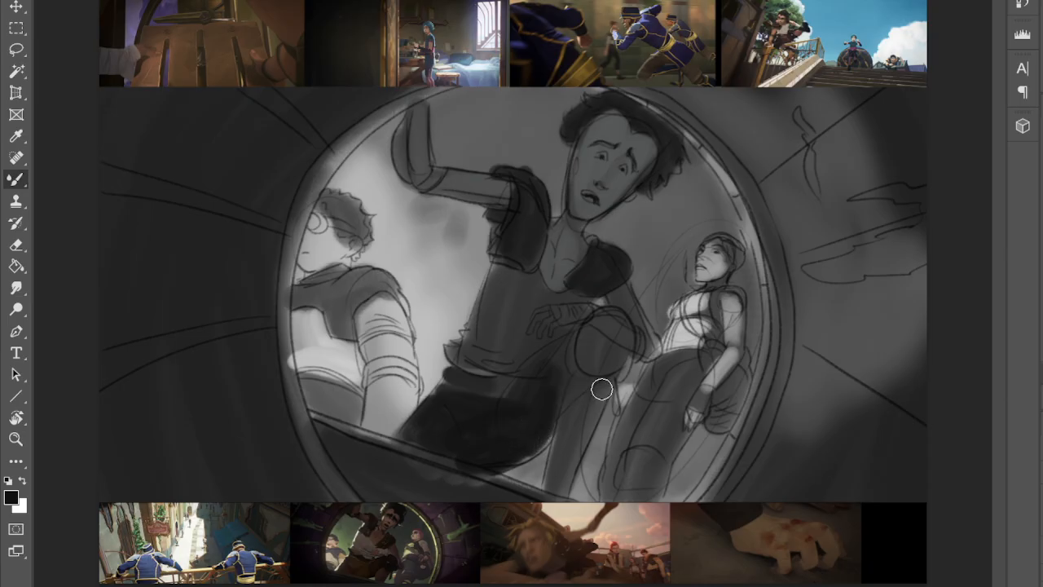
mouse_move(657, 361)
left_mouse_down()
mouse_move(611, 315)
mouse_move(617, 357)
mouse_move(626, 351)
mouse_move(618, 377)
mouse_move(579, 357)
mouse_move(612, 336)
mouse_move(611, 361)
mouse_move(548, 382)
mouse_move(575, 343)
mouse_move(558, 360)
mouse_move(559, 346)
mouse_move(555, 413)
left_mouse_up()
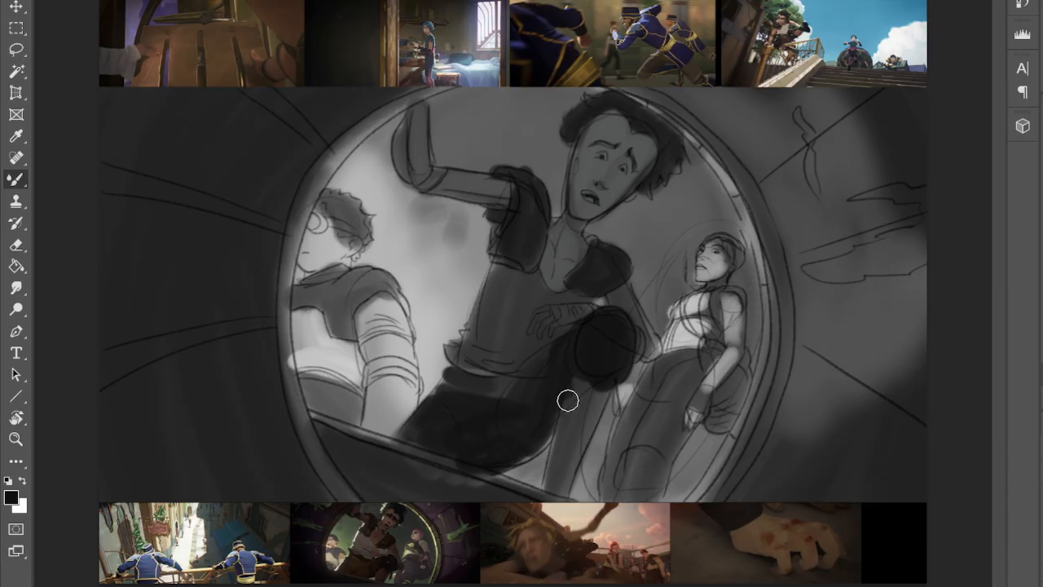
key("i")
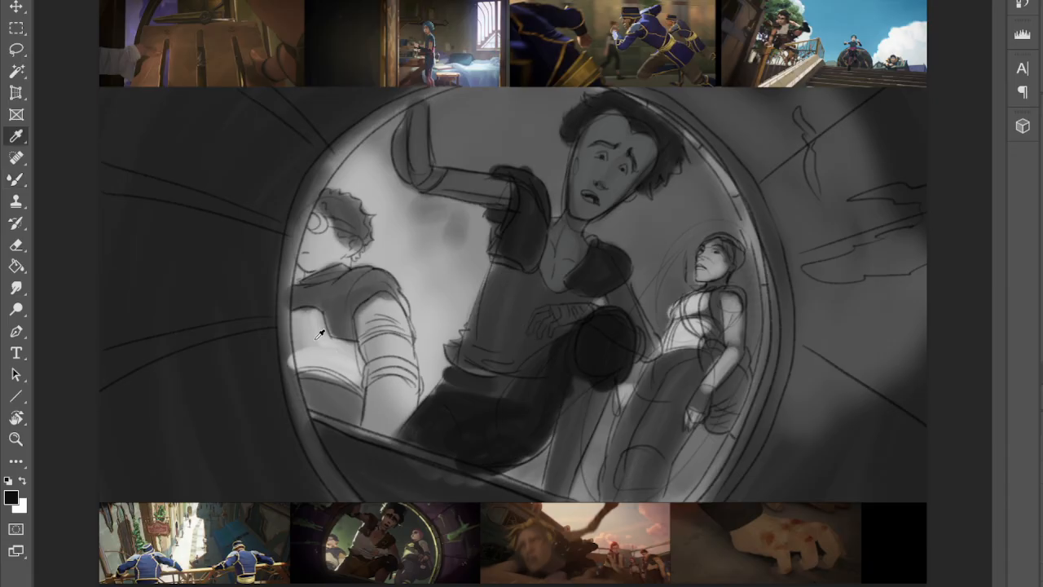
key("b")
mouse_move(500, 277)
left_mouse_down()
mouse_move(488, 327)
mouse_move(534, 306)
mouse_move(526, 363)
mouse_move(546, 334)
mouse_move(529, 288)
mouse_move(557, 292)
left_mouse_up()
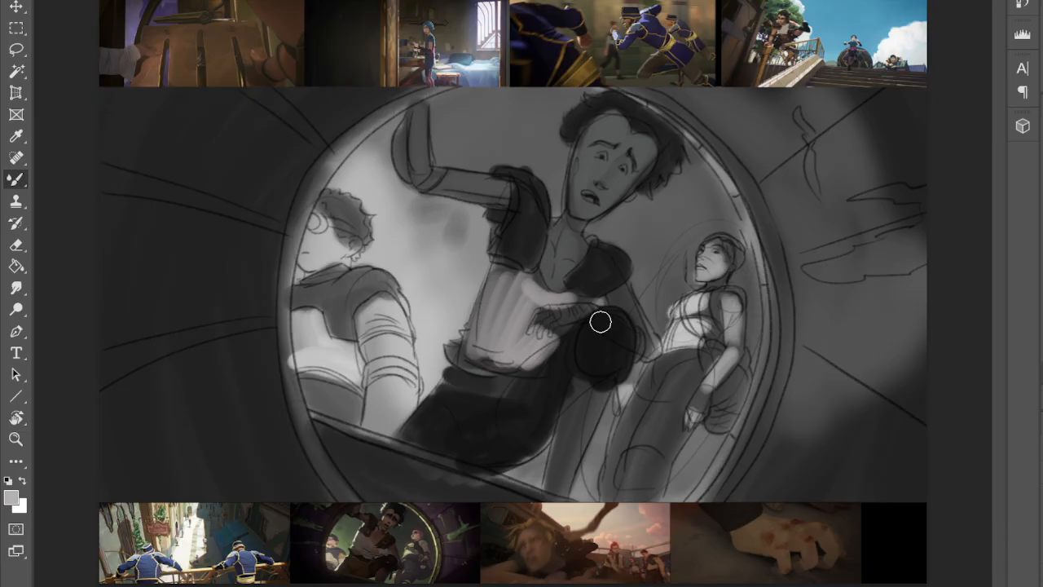
key("ctrl+z")
key("ctrl+z")
key("ctrl+z")
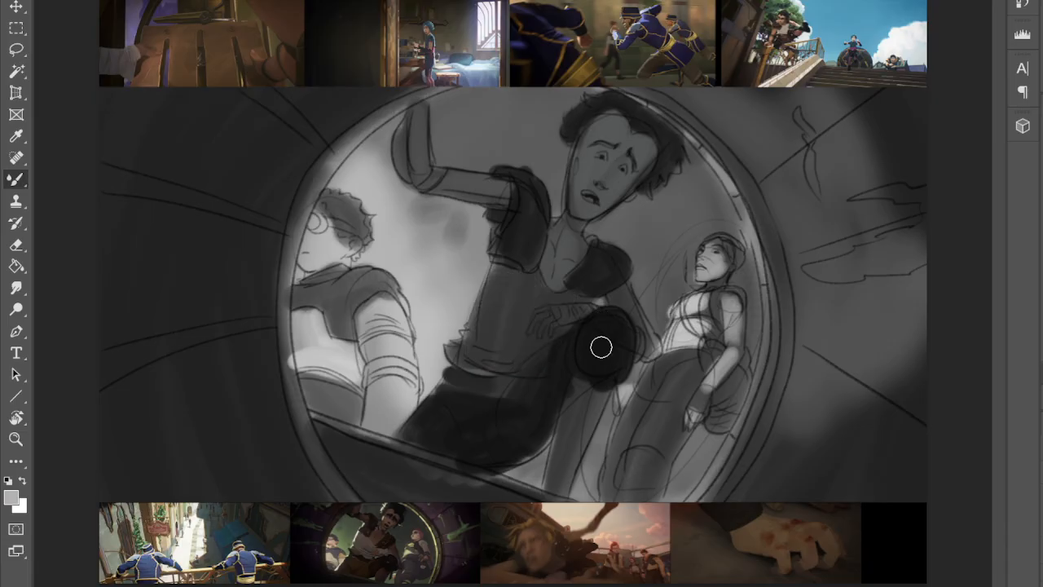
- Sample a dark grey from the left figure's lower clothing and shade the central figure's torso and resting hand with it
key("i")
left_click(338, 393)
key("b")
mouse_move(506, 282)
left_mouse_down()
mouse_move(526, 277)
mouse_move(525, 340)
mouse_move(498, 361)
mouse_move(552, 340)
mouse_move(511, 310)
mouse_move(583, 306)
mouse_move(560, 314)
left_mouse_up()
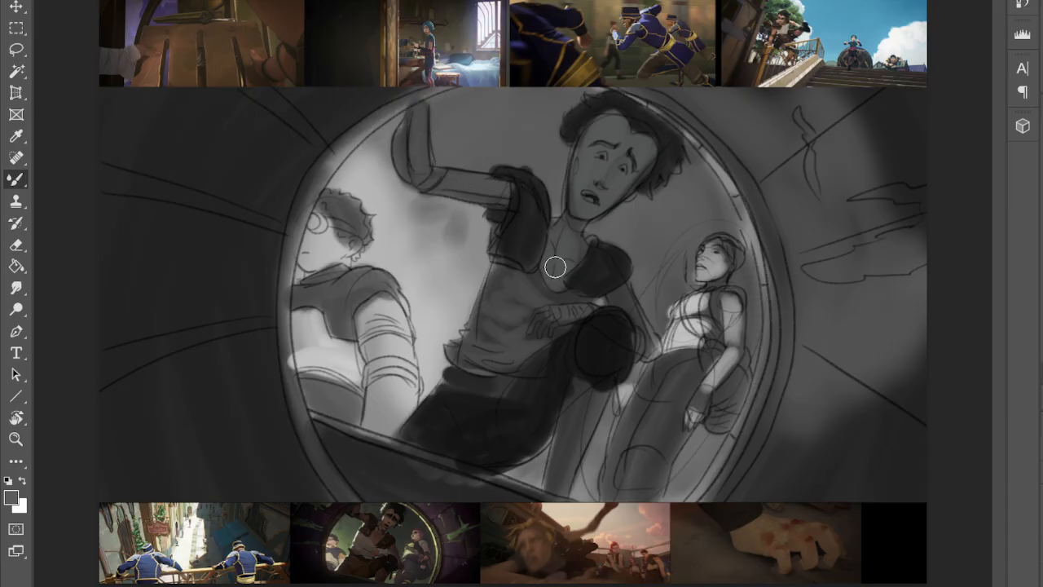
- Sample the near-black from the trousers and darken the outer edge of the raised arm and the area below the bent knee
key("i")
left_click(440, 403)
key("b")
left_click_drag(400, 144, 427, 181)
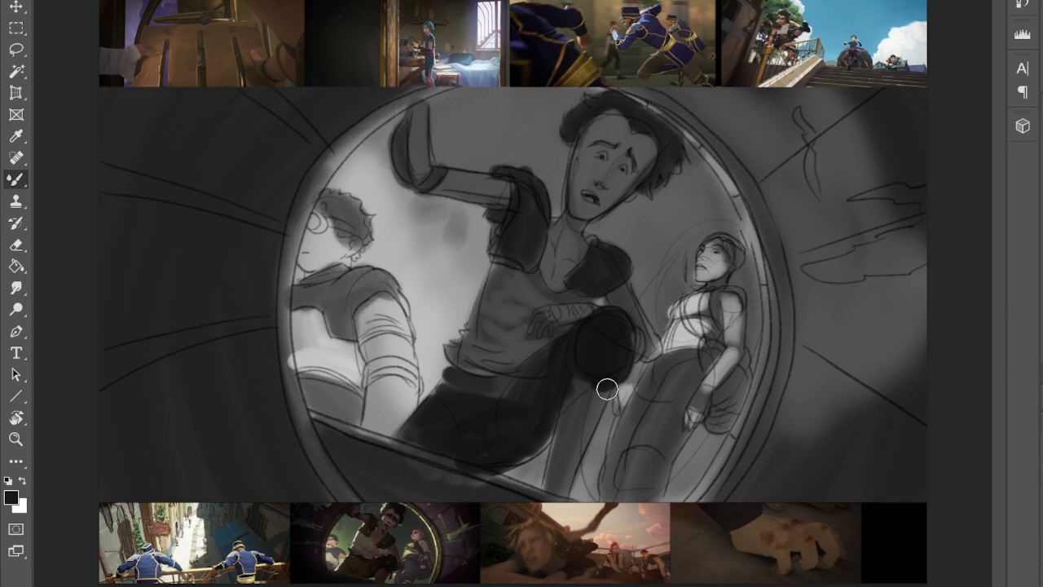
left_click_drag(613, 396, 631, 429)
- Darken the rim of the circular opening along both sides with near-black strokes
left_click_drag(284, 278, 300, 417)
left_click_drag(294, 377, 317, 448)
mouse_move(282, 310)
left_mouse_down()
mouse_move(301, 212)
mouse_move(333, 161)
mouse_move(432, 91)
left_mouse_up()
mouse_move(626, 87)
left_mouse_down()
mouse_move(745, 173)
mouse_move(767, 220)
mouse_move(781, 338)
mouse_move(780, 329)
mouse_move(752, 465)
mouse_move(779, 355)
mouse_move(708, 517)
left_mouse_up()
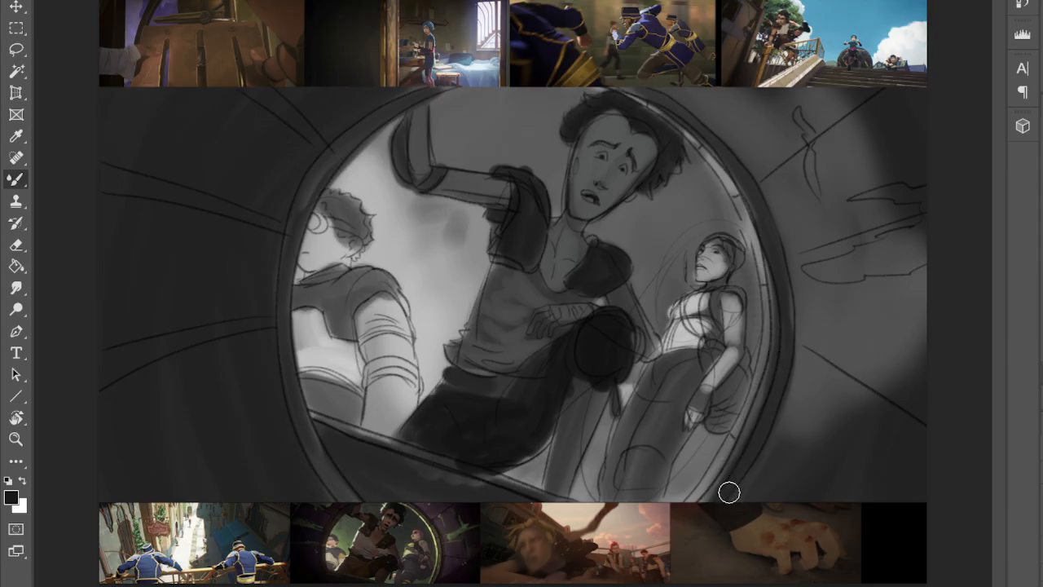
- Block in near-black shadow shapes in the lower and upper corners of the tunnel wall beside the third figure
mouse_move(763, 496)
left_mouse_down()
mouse_move(740, 481)
mouse_move(938, 348)
mouse_move(866, 427)
mouse_move(934, 369)
mouse_move(770, 484)
left_mouse_up()
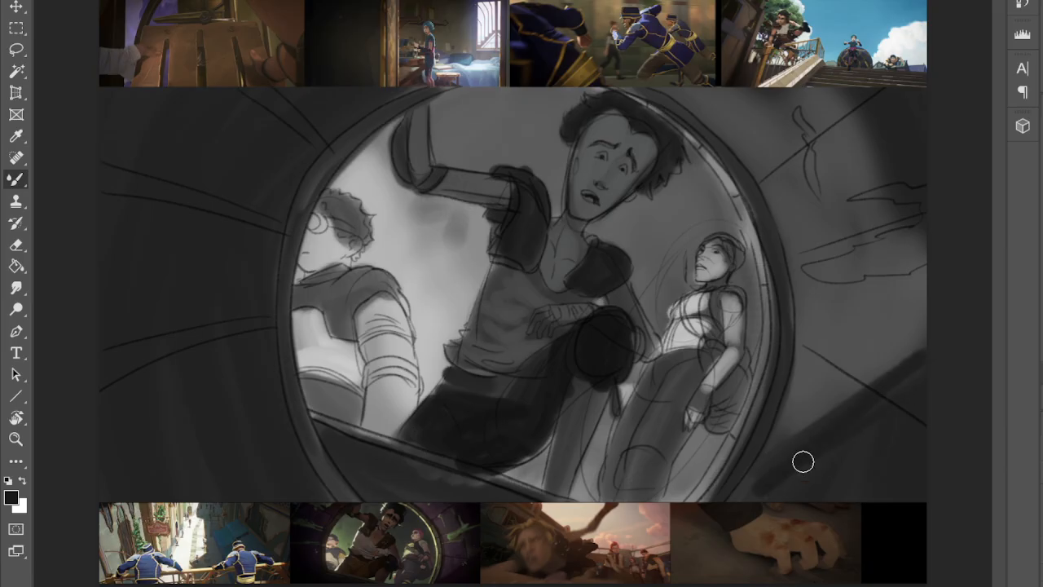
mouse_move(822, 362)
left_mouse_down()
mouse_move(898, 407)
mouse_move(867, 397)
mouse_move(918, 378)
mouse_move(916, 401)
mouse_move(807, 466)
mouse_move(799, 488)
mouse_move(830, 492)
mouse_move(733, 498)
mouse_move(795, 434)
mouse_move(892, 401)
mouse_move(792, 423)
left_mouse_up()
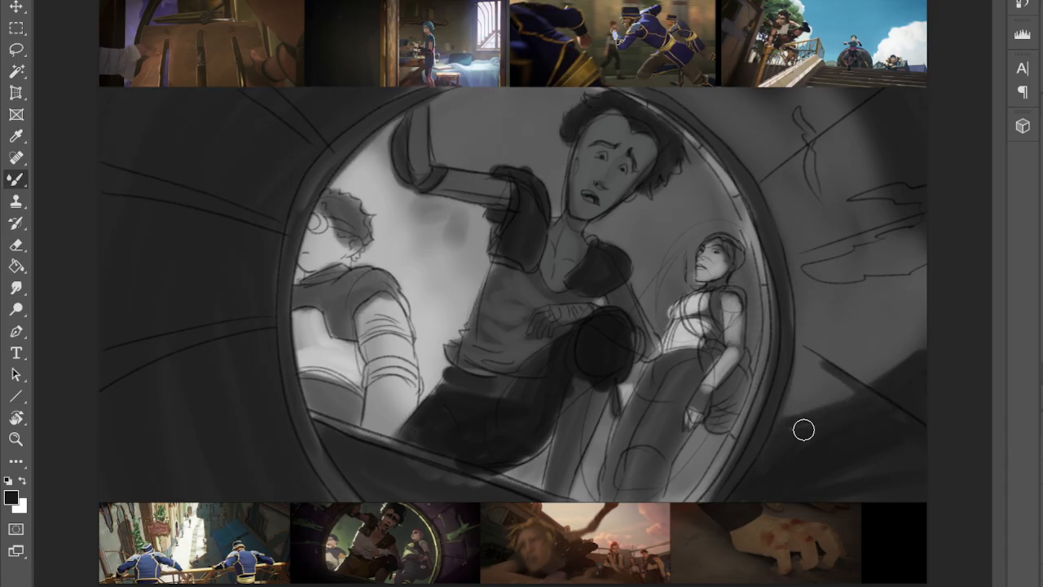
mouse_move(897, 135)
left_mouse_down()
mouse_move(854, 113)
mouse_move(873, 135)
mouse_move(881, 102)
mouse_move(885, 165)
mouse_move(900, 194)
mouse_move(916, 198)
mouse_move(900, 132)
mouse_move(862, 107)
mouse_move(885, 92)
mouse_move(865, 95)
mouse_move(799, 155)
left_mouse_up()
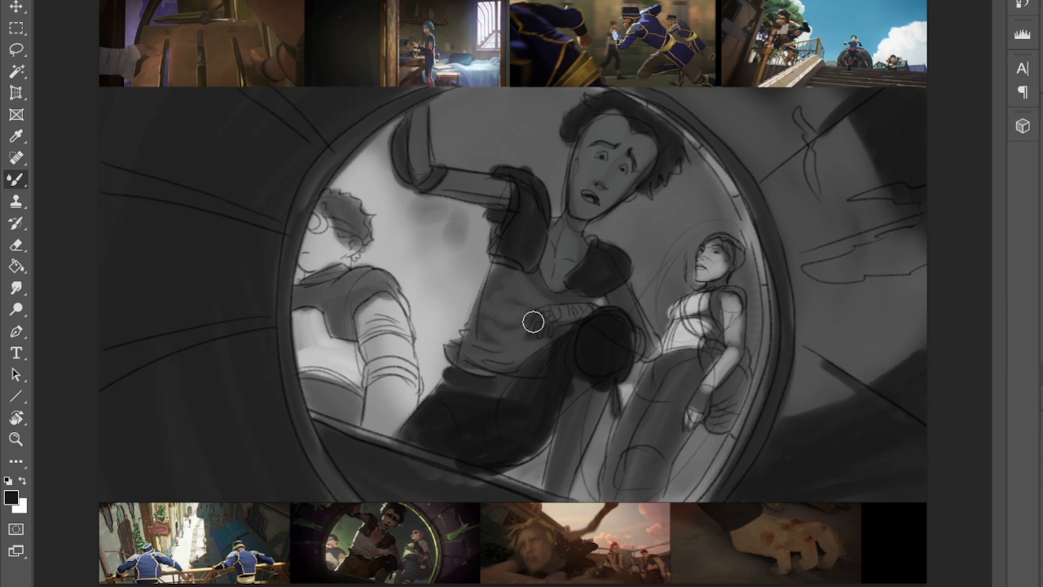
- Sample a mid grey and add lighter broken patches along the tunnel wall lines on both sides of the opening
key("i")
key("b")
mouse_move(172, 187)
left_mouse_down()
mouse_move(119, 190)
mouse_move(240, 224)
mouse_move(152, 196)
mouse_move(184, 211)
mouse_move(228, 203)
left_mouse_up()
mouse_move(166, 96)
left_mouse_down()
mouse_move(212, 88)
mouse_move(272, 142)
mouse_move(215, 89)
mouse_move(264, 81)
mouse_move(286, 98)
left_mouse_up()
mouse_move(127, 354)
left_mouse_down()
mouse_move(243, 336)
mouse_move(217, 318)
mouse_move(220, 333)
mouse_move(267, 350)
mouse_move(262, 323)
left_mouse_up()
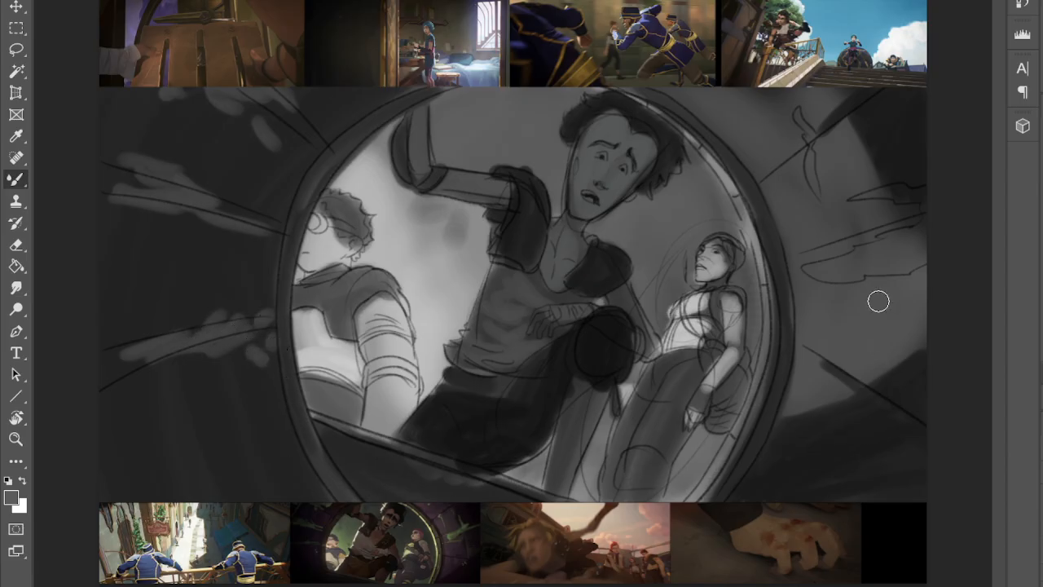
mouse_move(864, 268)
left_mouse_down()
mouse_move(892, 244)
mouse_move(880, 214)
left_mouse_up()
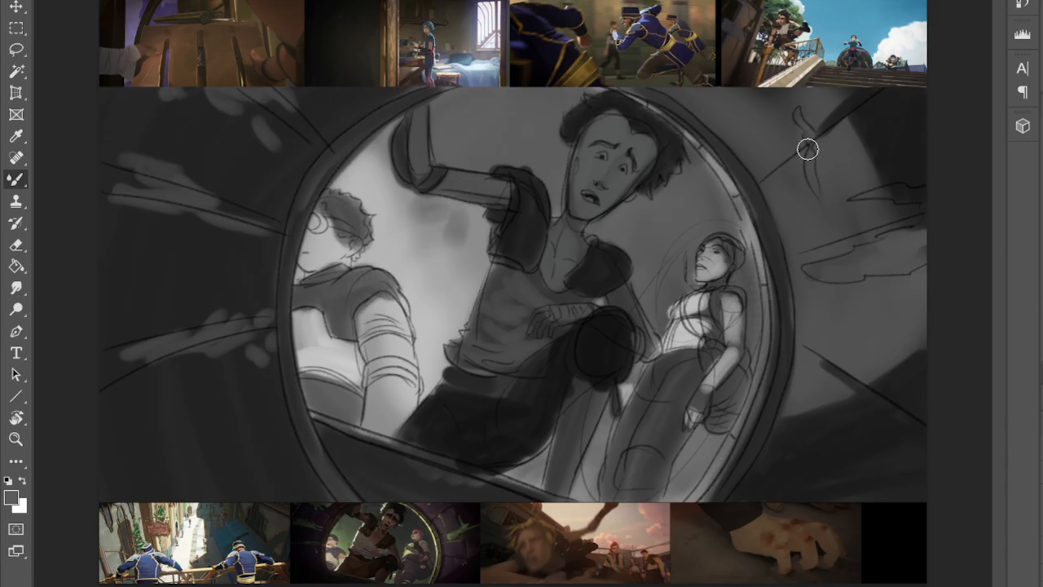
mouse_move(872, 420)
left_mouse_down()
mouse_move(924, 459)
mouse_move(903, 463)
mouse_move(918, 410)
mouse_move(935, 405)
left_mouse_up()
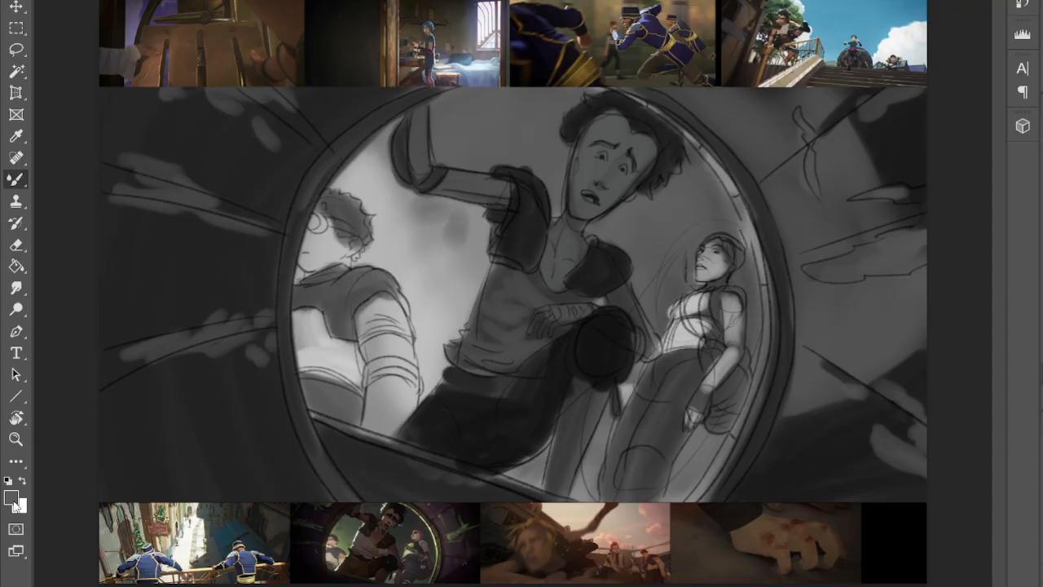
- Choose white and paint rim light along the central figure's sleeve, waist, trouser edge, hair and cheek
key("i")
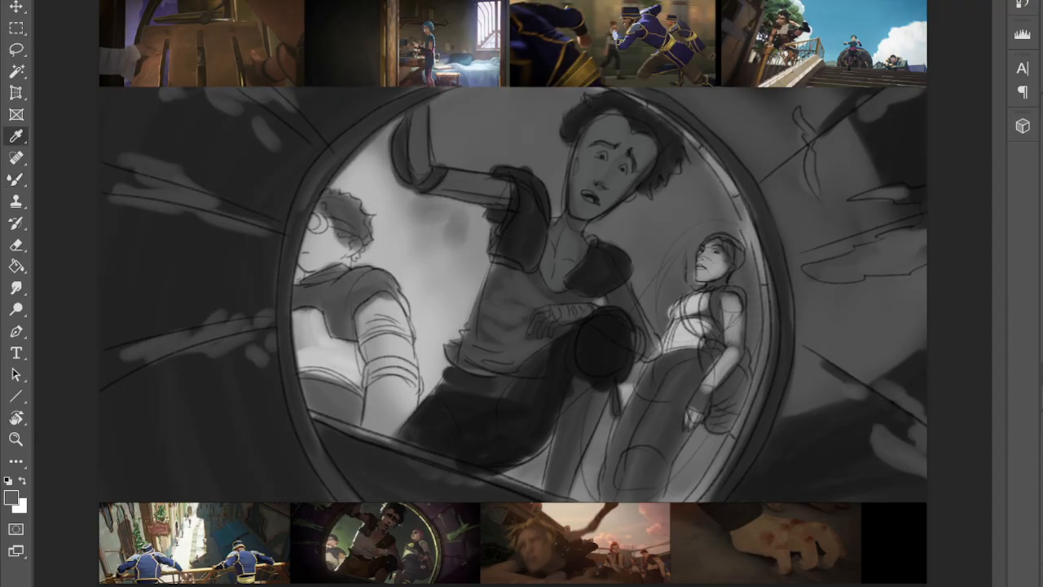
key("b")
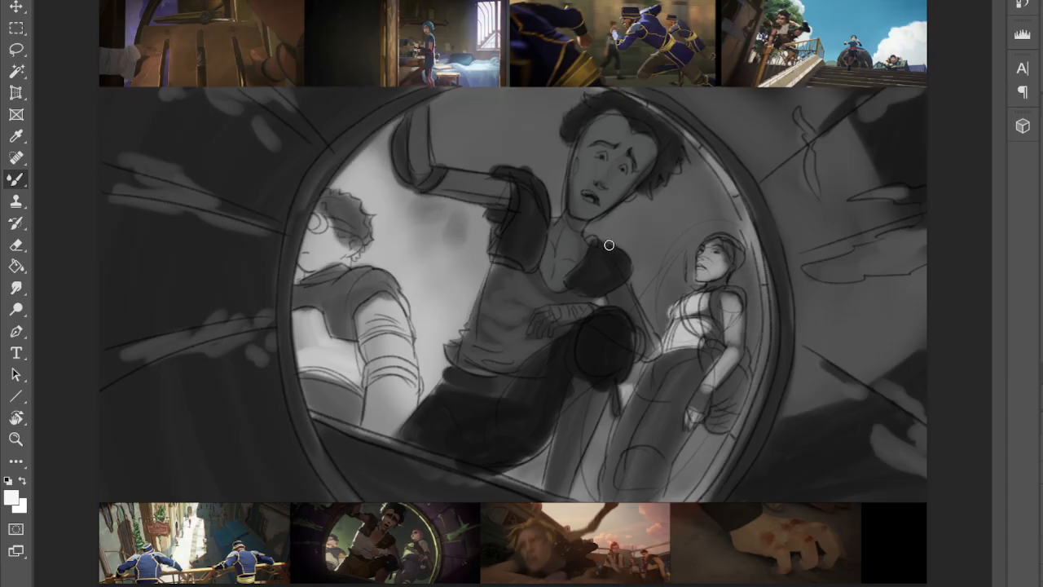
left_click_drag(498, 231, 476, 307)
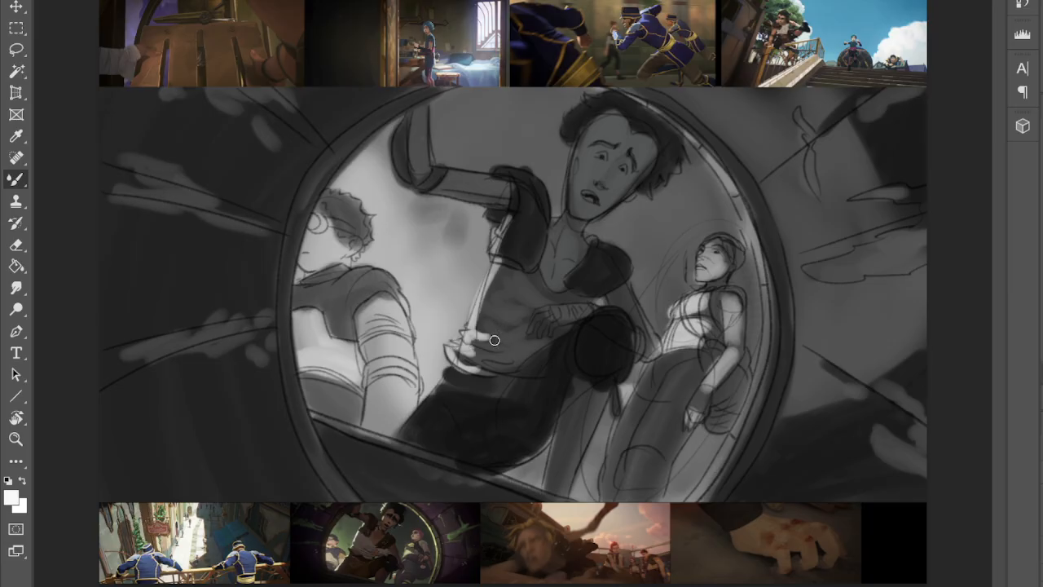
left_click_drag(437, 390, 401, 429)
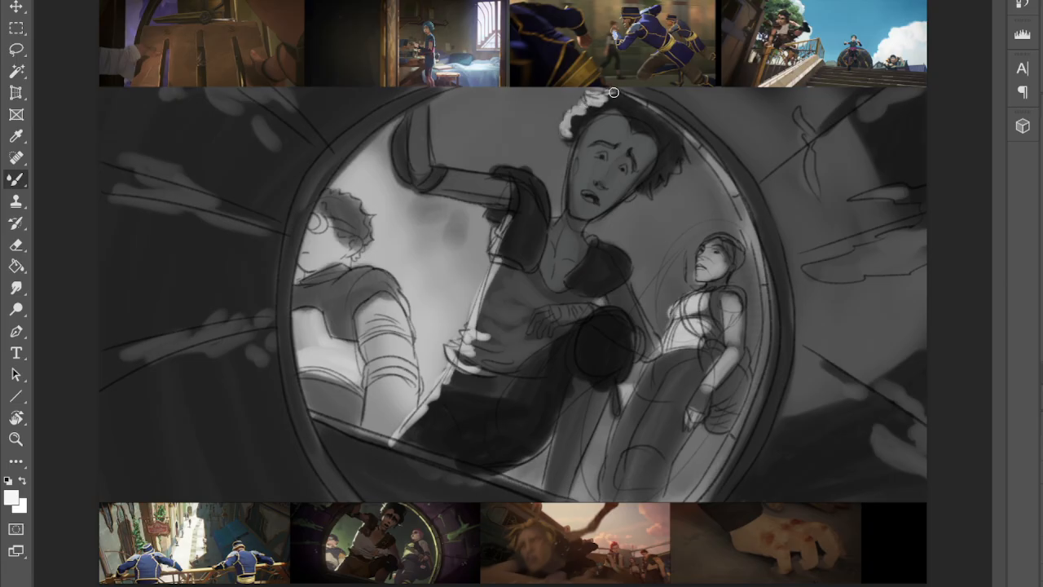
left_click_drag(577, 153, 569, 169)
- Paint a white highlight along the inner rim of the opening beside the third figure
mouse_move(682, 134)
left_mouse_down()
mouse_move(748, 218)
mouse_move(766, 313)
mouse_move(733, 445)
mouse_move(693, 491)
left_mouse_up()
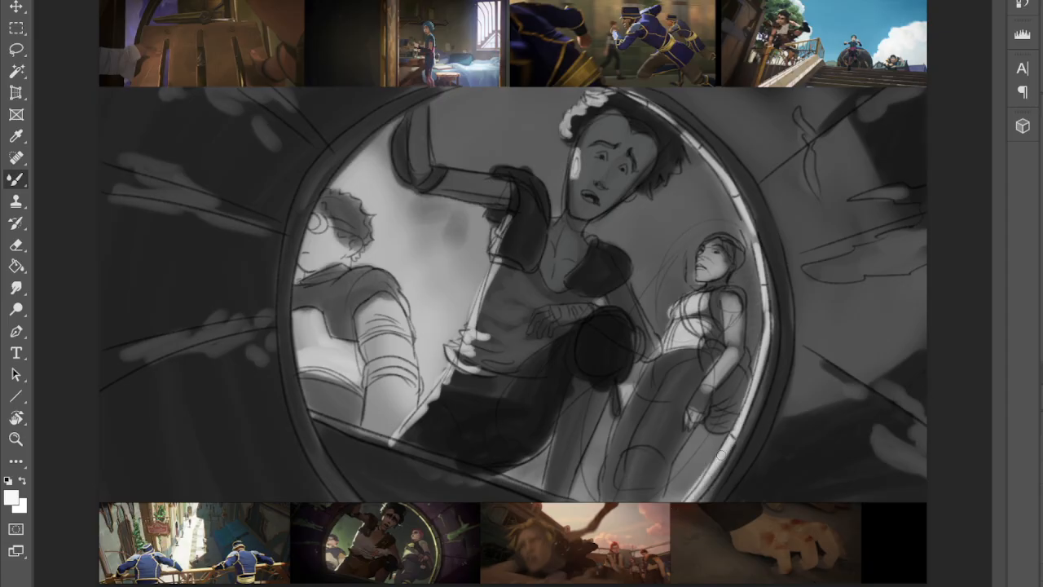
mouse_move(762, 269)
left_mouse_down()
mouse_move(721, 173)
mouse_move(658, 111)
mouse_move(683, 130)
left_mouse_up()
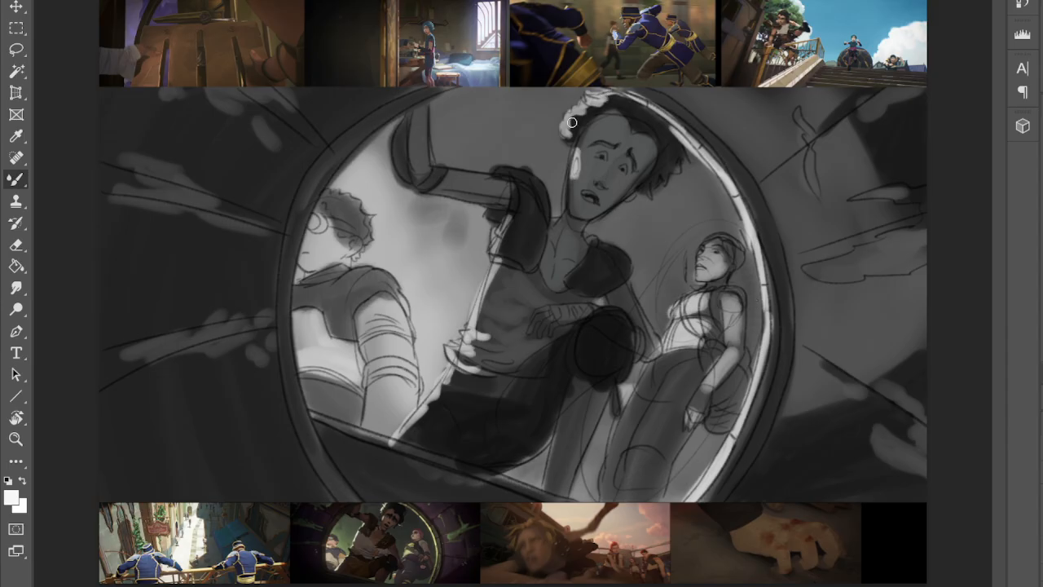
- Extend the white rim light along the central figure's jaw, raised arm, both shoulders and side of the torso
left_click_drag(571, 179, 570, 214)
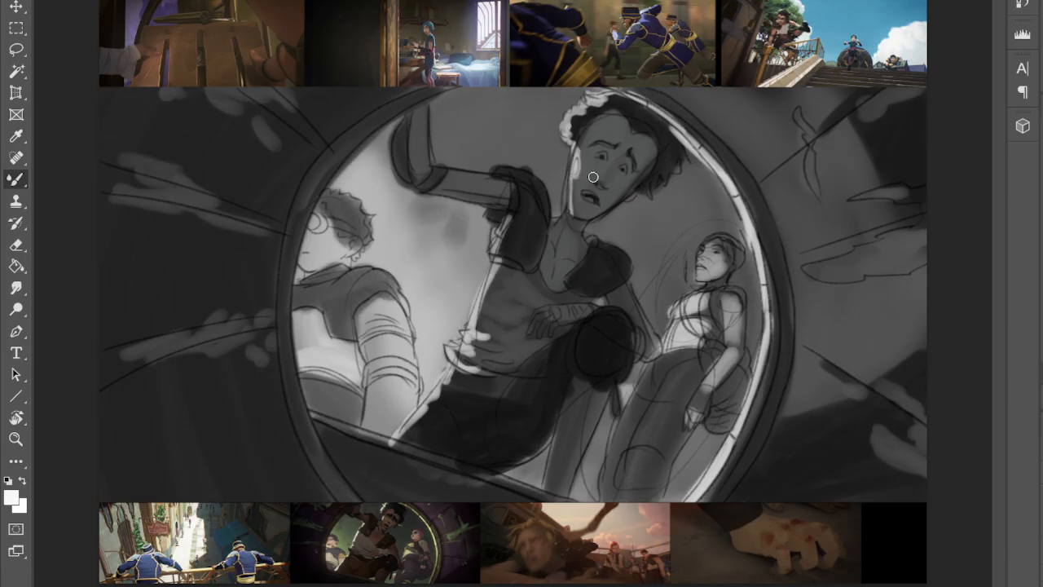
mouse_move(495, 168)
left_mouse_down()
mouse_move(533, 174)
mouse_move(512, 175)
mouse_move(539, 179)
mouse_move(526, 175)
mouse_move(548, 195)
left_mouse_up()
left_click_drag(399, 127, 400, 178)
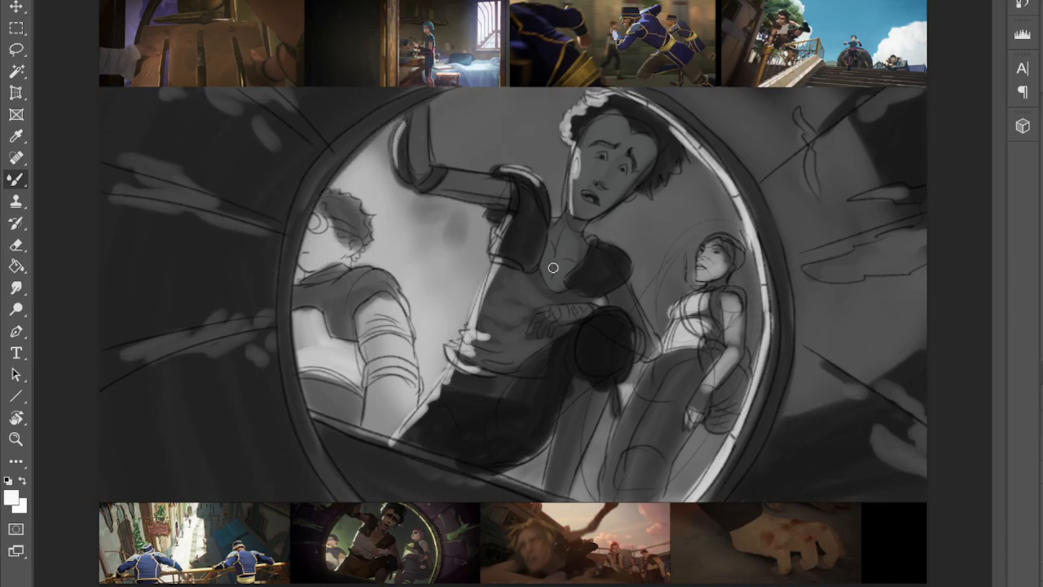
left_click_drag(593, 235, 596, 242)
mouse_move(499, 263)
left_mouse_down()
mouse_move(475, 334)
mouse_move(457, 355)
mouse_move(446, 411)
mouse_move(452, 375)
left_mouse_up()
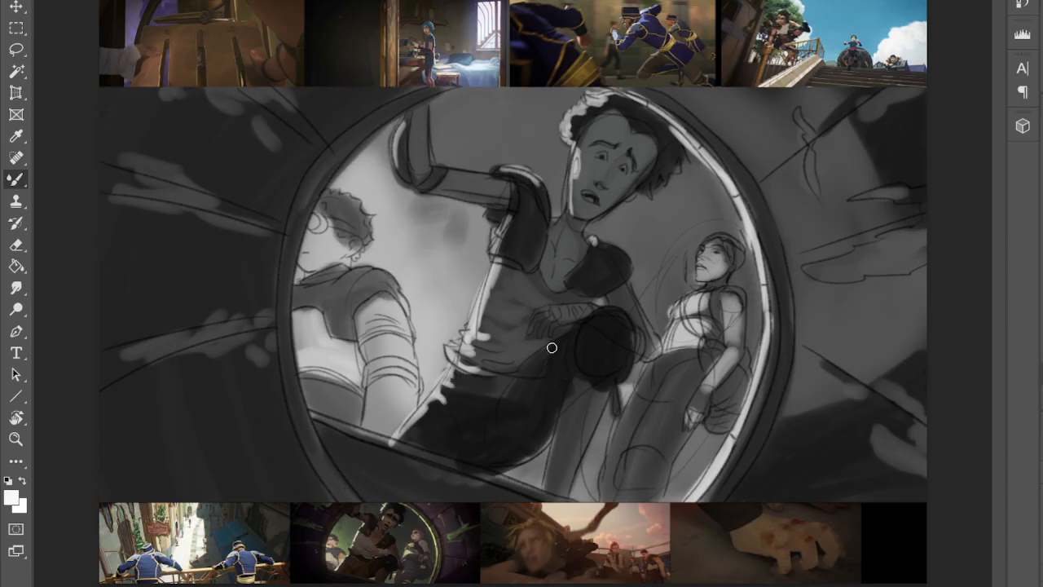
- Paint white highlights on the central figure's thigh and bent knee, then undo the last strokes
left_click_drag(571, 331, 539, 371)
left_click_drag(589, 309, 571, 351)
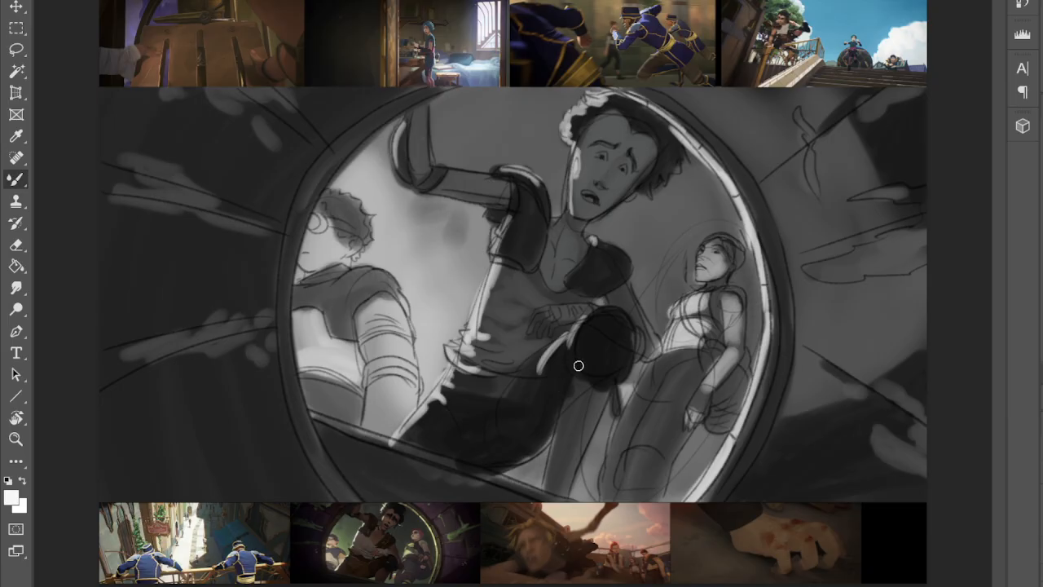
key("i")
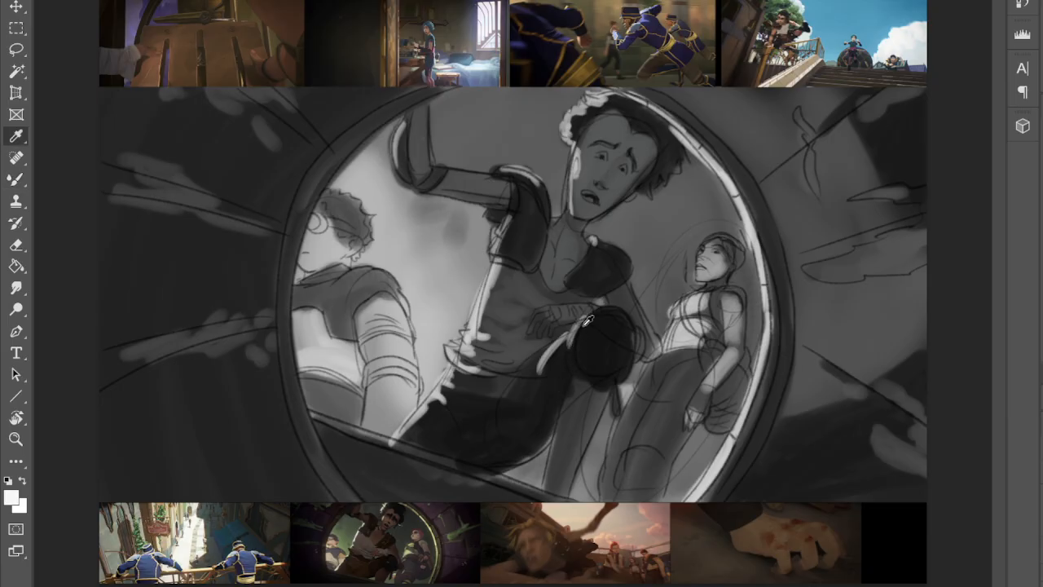
key("b")
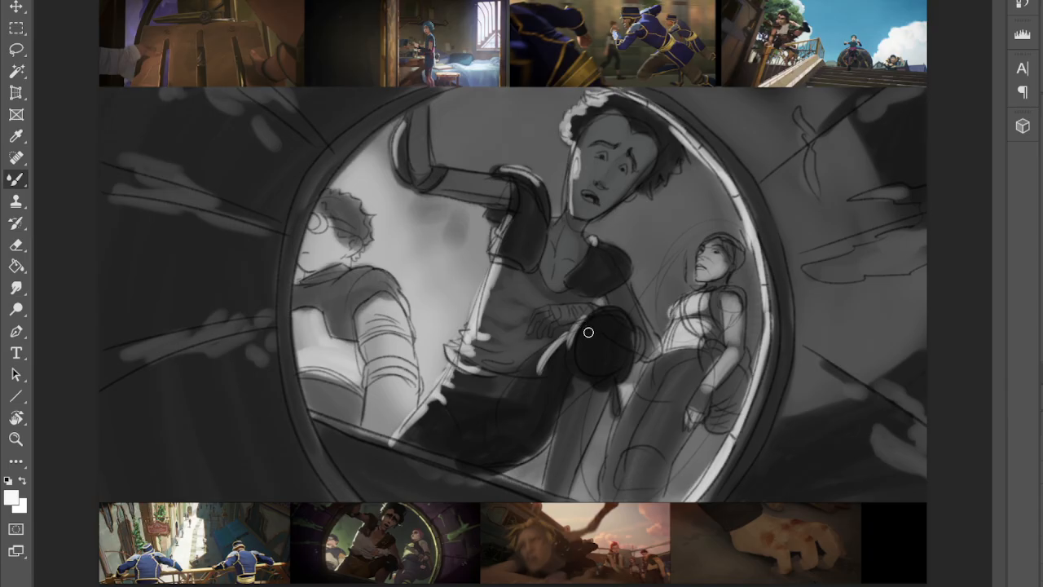
key("ctrl+z")
key("ctrl+z")
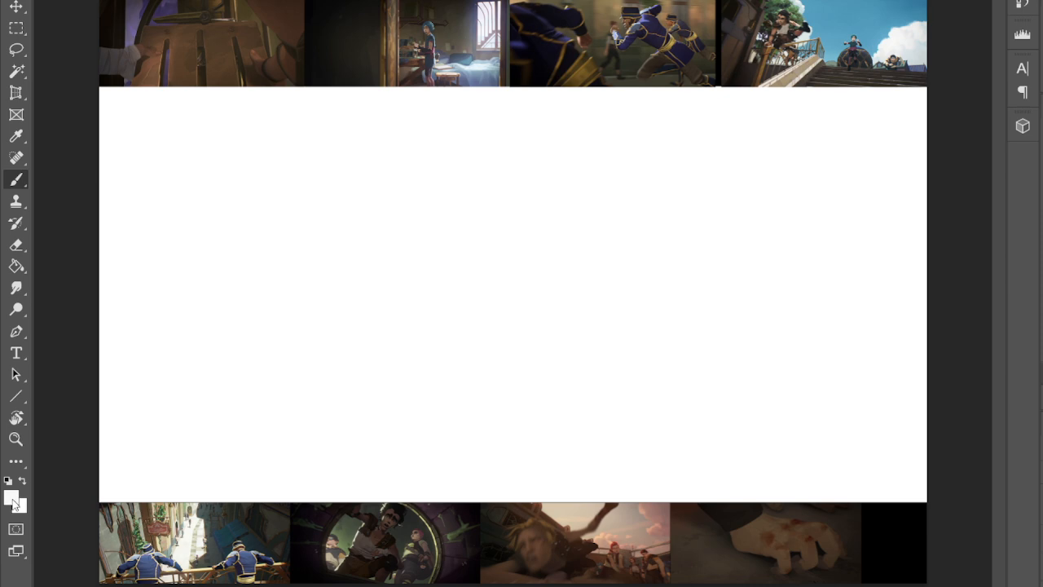
- Reset the brush colour to black and sketch a long edge line descending across the blank canvas, levelling off at its far end
key("i")
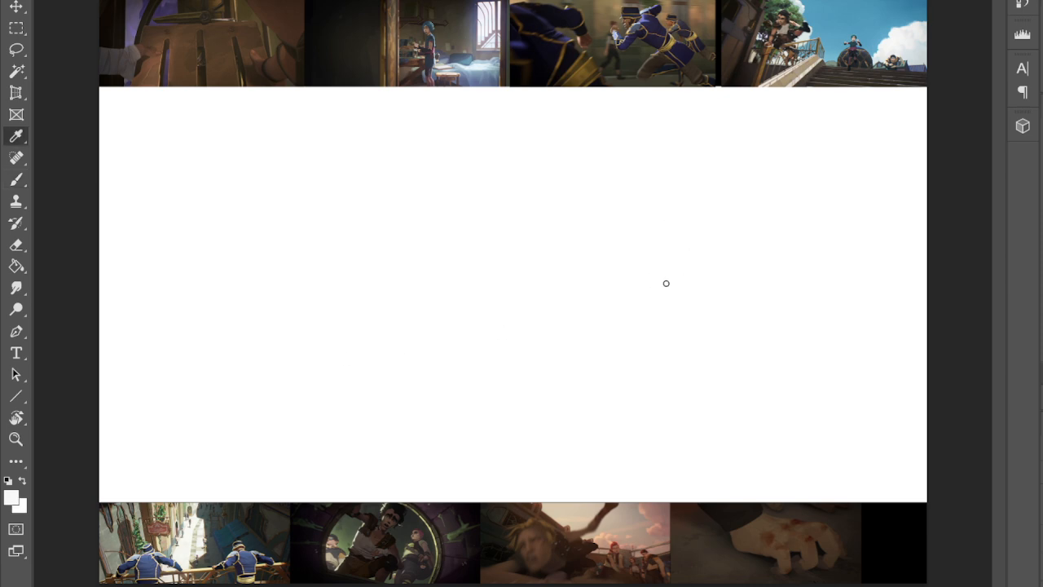
key("d")
key("b")
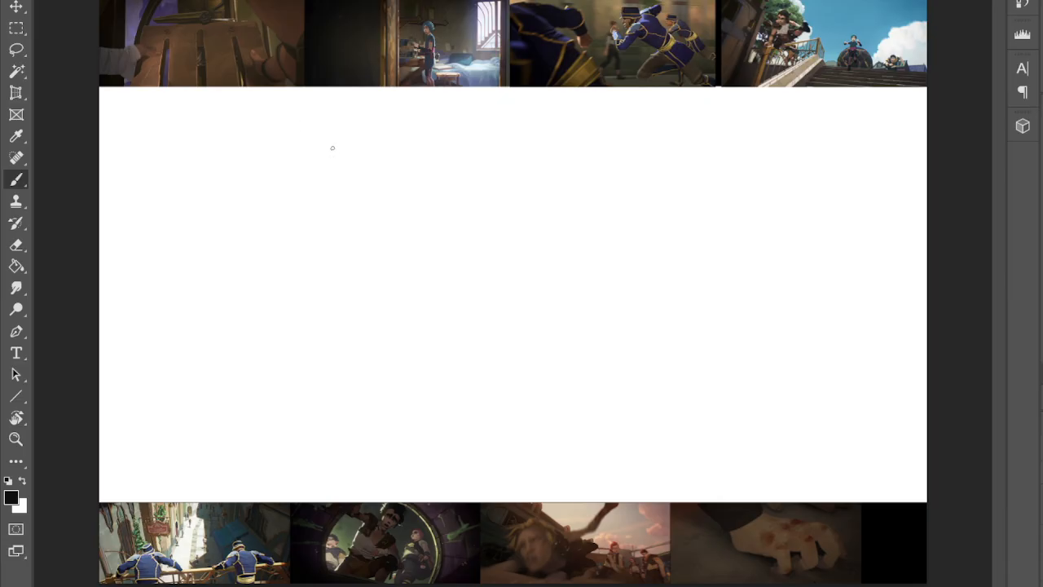
left_click_drag(318, 72, 620, 268)
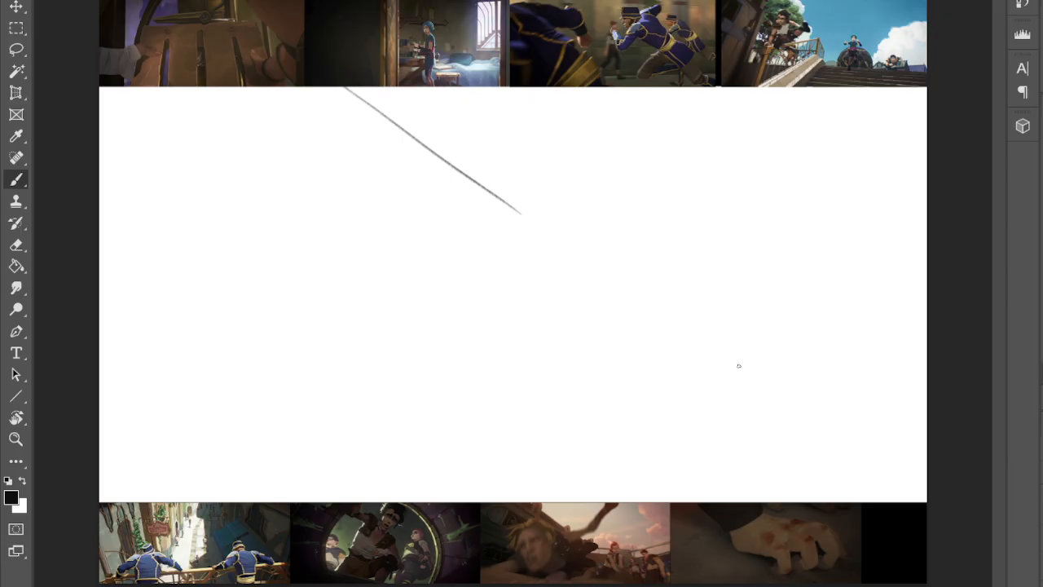
mouse_move(537, 225)
left_mouse_down()
mouse_move(773, 287)
mouse_move(928, 276)
left_mouse_up()
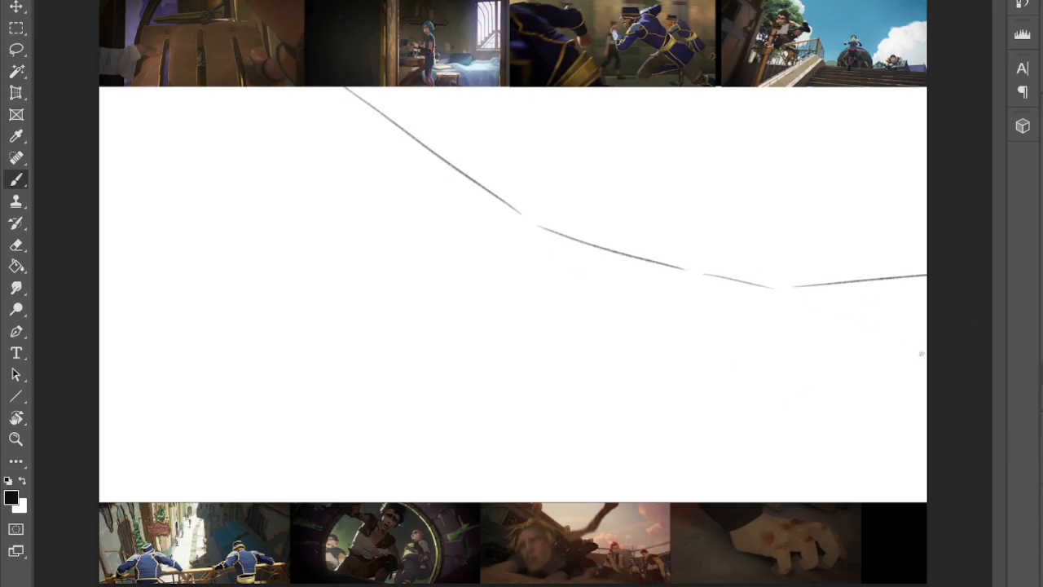
- Sketch a low wall with a corner at the far end of the line, adding its upper edges, uprights and a small V above it
mouse_move(786, 201)
left_mouse_down()
mouse_move(804, 230)
mouse_move(796, 287)
left_mouse_up()
left_click_drag(801, 240, 927, 228)
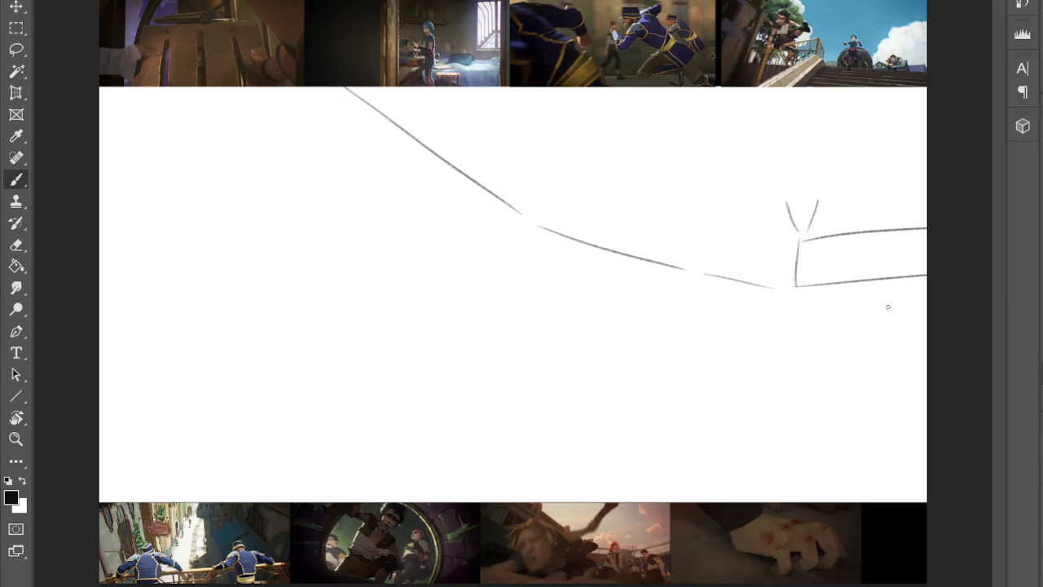
mouse_move(709, 220)
left_mouse_down()
mouse_move(810, 244)
mouse_move(704, 259)
left_mouse_up()
- Sketch an upright post at the bend of the long line and an upper edge parallel to its steep part
left_click_drag(542, 144, 534, 222)
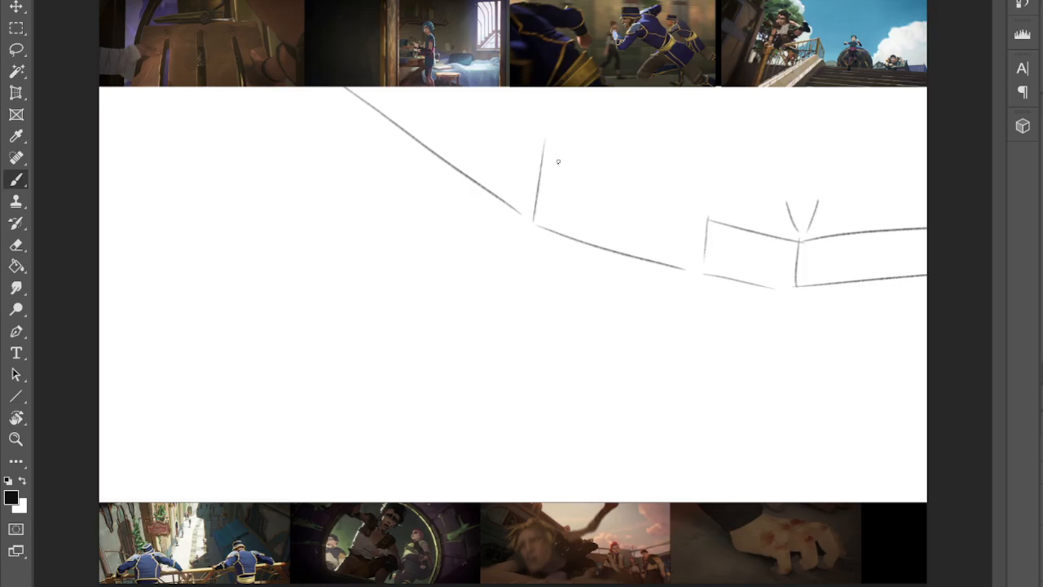
mouse_move(538, 135)
left_mouse_down()
mouse_move(565, 132)
mouse_move(554, 223)
mouse_move(541, 219)
left_mouse_up()
left_click_drag(545, 137, 478, 87)
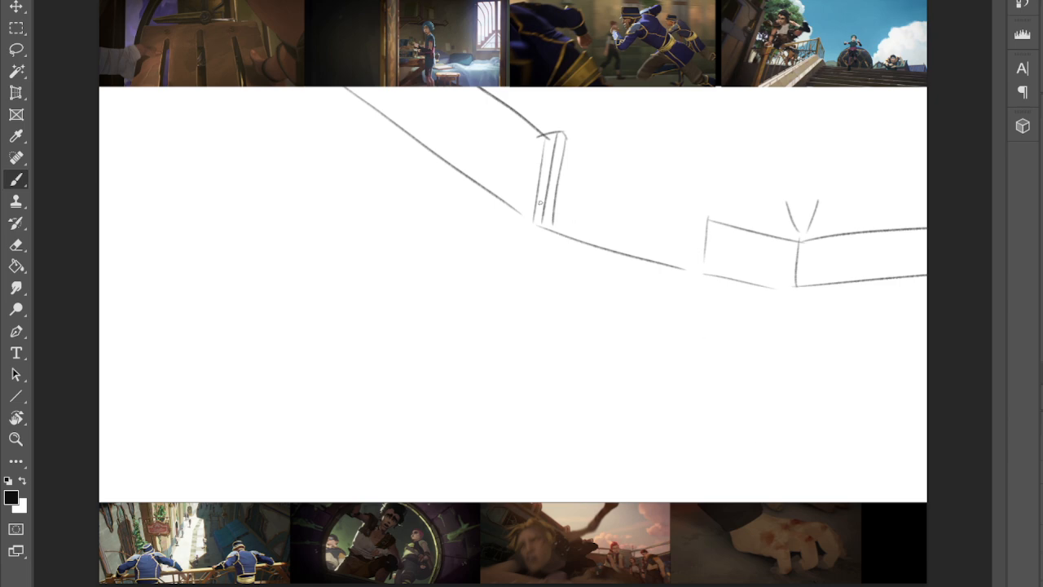
- Sketch a large foreground head: the curved crown, the slanted face edge, the angular jaw and a rounded ear
mouse_move(463, 162)
left_mouse_down()
mouse_move(302, 161)
mouse_move(361, 431)
mouse_move(473, 340)
left_mouse_up()
left_click_drag(474, 285, 476, 339)
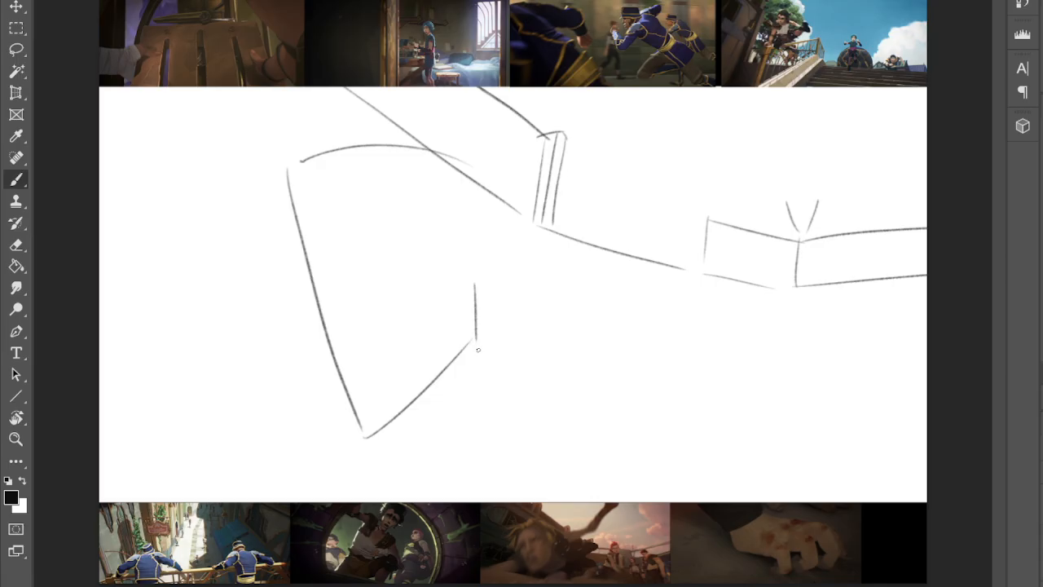
mouse_move(466, 255)
left_mouse_down()
mouse_move(489, 241)
mouse_move(481, 301)
left_mouse_up()
left_click_drag(468, 162, 489, 233)
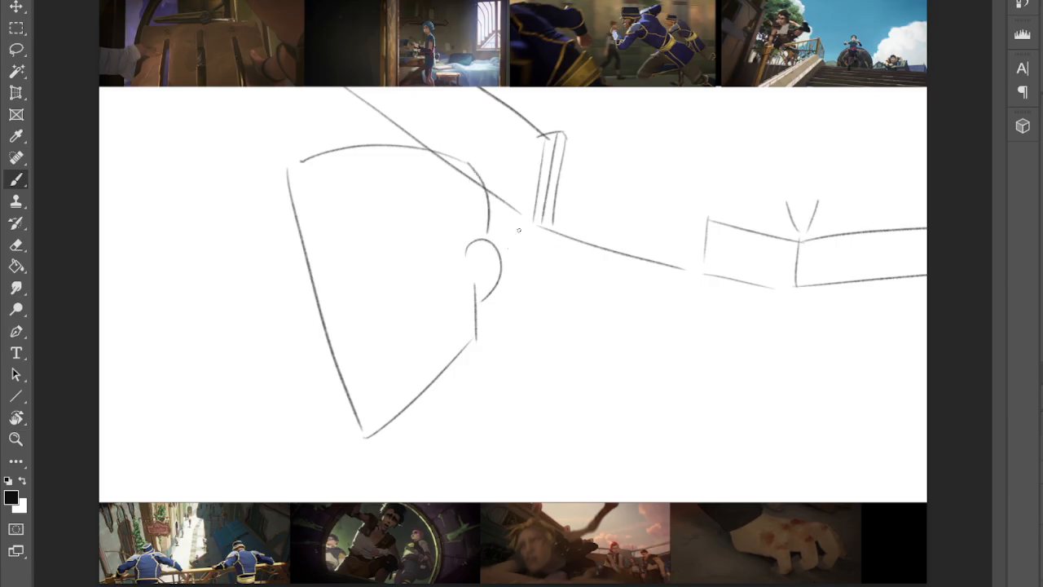
- Sketch the forehead edge, nose and open mouth on the large head, adding small lip lines and a puff shape beside the mouth
mouse_move(303, 161)
left_mouse_down()
mouse_move(297, 205)
mouse_move(334, 249)
mouse_move(333, 311)
mouse_move(346, 319)
mouse_move(335, 351)
mouse_move(393, 345)
mouse_move(354, 369)
mouse_move(347, 354)
mouse_move(360, 343)
mouse_move(362, 354)
mouse_move(383, 349)
mouse_move(351, 369)
mouse_move(395, 350)
left_mouse_up()
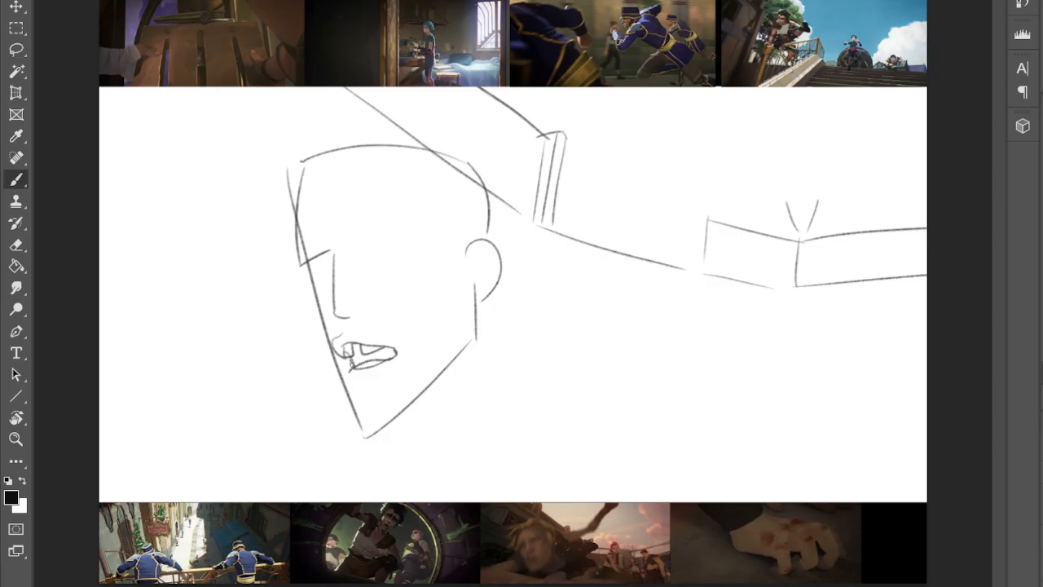
left_click_drag(349, 378, 385, 375)
left_click_drag(340, 325, 333, 338)
mouse_move(354, 330)
left_mouse_down()
mouse_move(359, 343)
mouse_move(301, 355)
mouse_move(287, 337)
mouse_move(277, 350)
mouse_move(358, 364)
mouse_move(329, 373)
left_mouse_up()
left_click_drag(391, 352, 375, 361)
left_click_drag(380, 352, 357, 366)
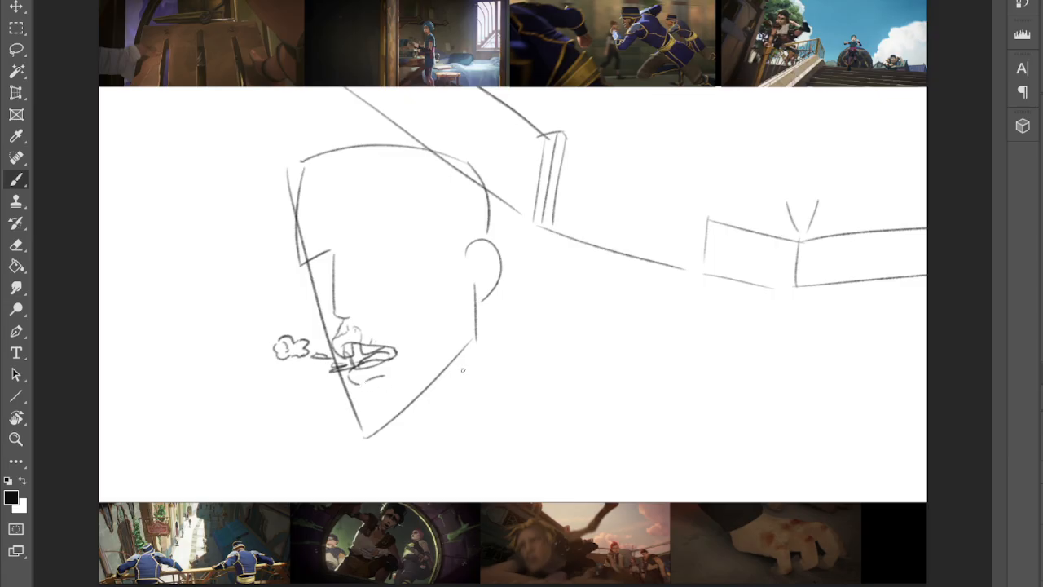
- Sketch the squinting eyes, angry brow and cheek crease, and restate the jawline with a blunter chin
left_click_drag(432, 255, 411, 285)
mouse_move(345, 237)
left_mouse_down()
mouse_move(360, 249)
mouse_move(401, 234)
mouse_move(398, 243)
left_mouse_up()
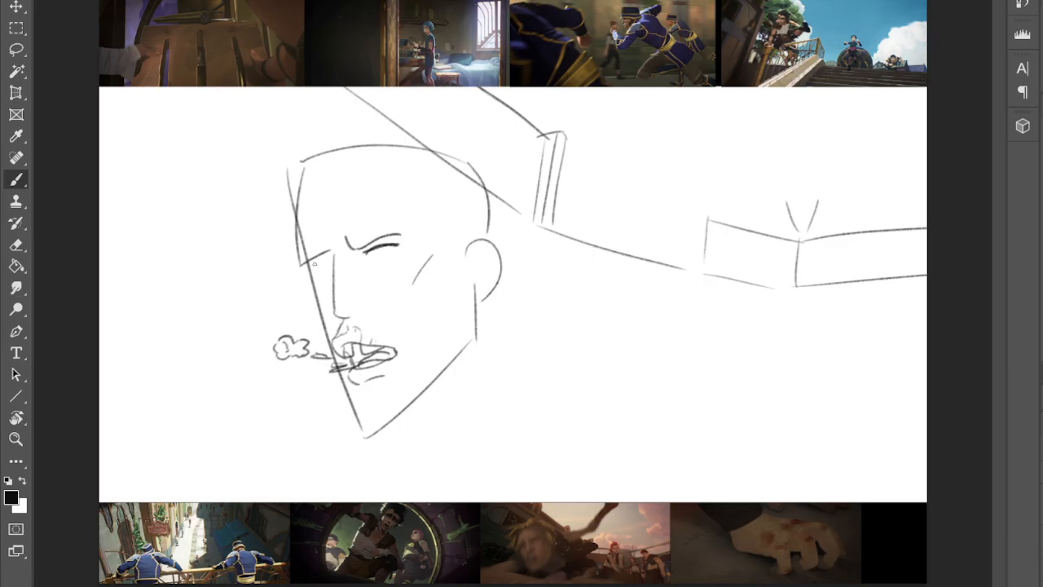
mouse_move(307, 264)
left_mouse_down()
mouse_move(328, 257)
mouse_move(318, 272)
left_mouse_up()
mouse_move(341, 375)
left_mouse_down()
mouse_move(364, 420)
mouse_move(428, 376)
mouse_move(403, 408)
mouse_move(462, 345)
mouse_move(475, 308)
left_mouse_up()
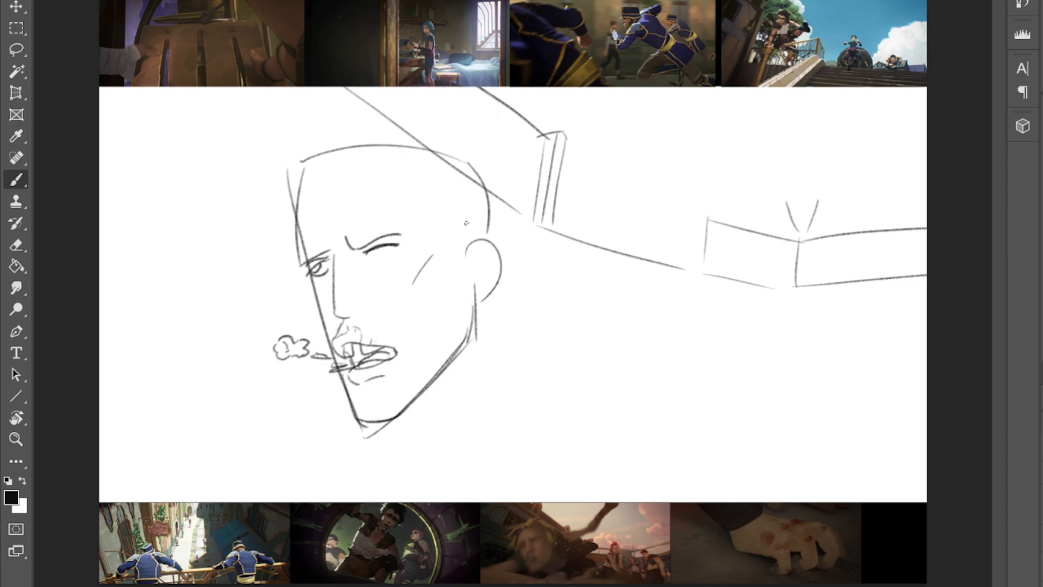
left_click_drag(339, 219, 336, 237)
mouse_move(352, 204)
left_mouse_down()
mouse_move(347, 233)
mouse_move(399, 220)
mouse_move(402, 234)
mouse_move(400, 222)
mouse_move(412, 228)
mouse_move(355, 250)
left_mouse_up()
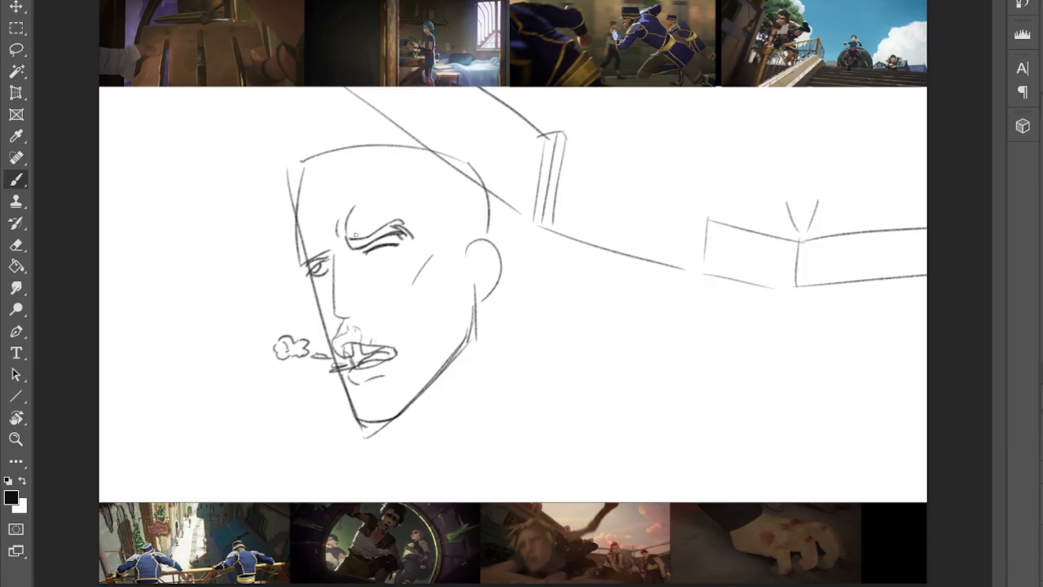
- Sketch long, pointed hair locks sweeping down in front of the large head's forehead
mouse_move(303, 149)
left_mouse_down()
mouse_move(273, 147)
mouse_move(265, 116)
mouse_move(185, 262)
left_mouse_up()
left_click_drag(242, 205, 214, 285)
left_click_drag(245, 257, 225, 308)
left_click_drag(290, 222, 227, 307)
- Sketch swept-back hair locks over the crown and temple, and add the sideburn and inner ear lines
mouse_move(298, 147)
left_mouse_down()
mouse_move(311, 131)
mouse_move(349, 120)
mouse_move(443, 135)
left_mouse_up()
left_click_drag(342, 159, 392, 180)
mouse_move(386, 189)
left_mouse_down()
mouse_move(404, 200)
mouse_move(493, 200)
left_mouse_up()
left_click_drag(418, 178, 492, 172)
left_click_drag(415, 134, 447, 155)
mouse_move(446, 157)
left_mouse_down()
mouse_move(478, 169)
mouse_move(526, 216)
left_mouse_up()
mouse_move(522, 214)
left_mouse_down()
mouse_move(493, 234)
mouse_move(497, 243)
left_mouse_up()
mouse_move(432, 217)
left_mouse_down()
mouse_move(485, 270)
mouse_move(485, 258)
mouse_move(487, 303)
left_mouse_up()
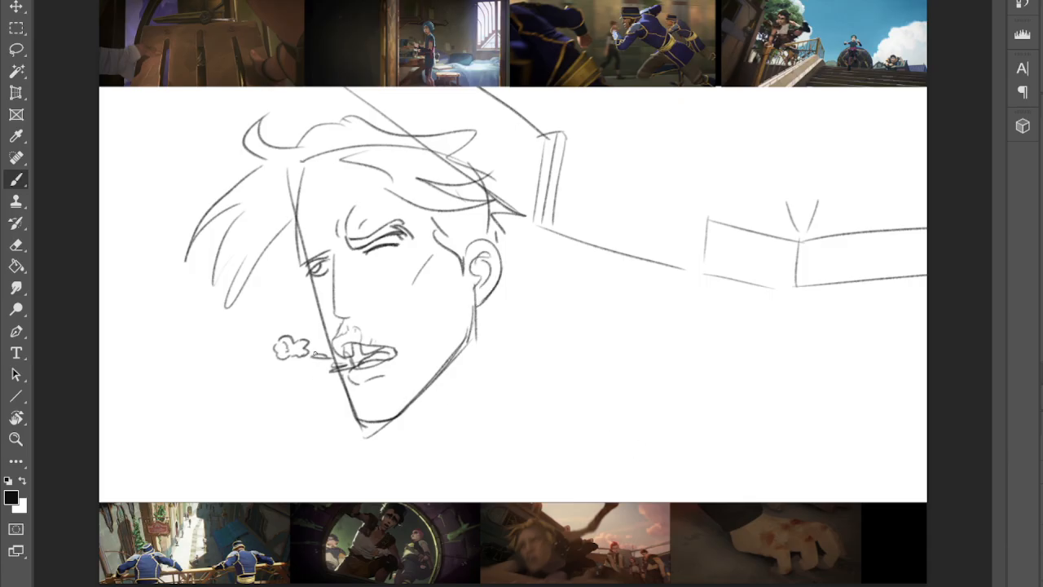
- Sketch the man's forearm across the lower canvas and the hand with knuckles and bent fingers at its end
mouse_move(324, 335)
left_mouse_down()
mouse_move(227, 381)
mouse_move(98, 452)
left_mouse_up()
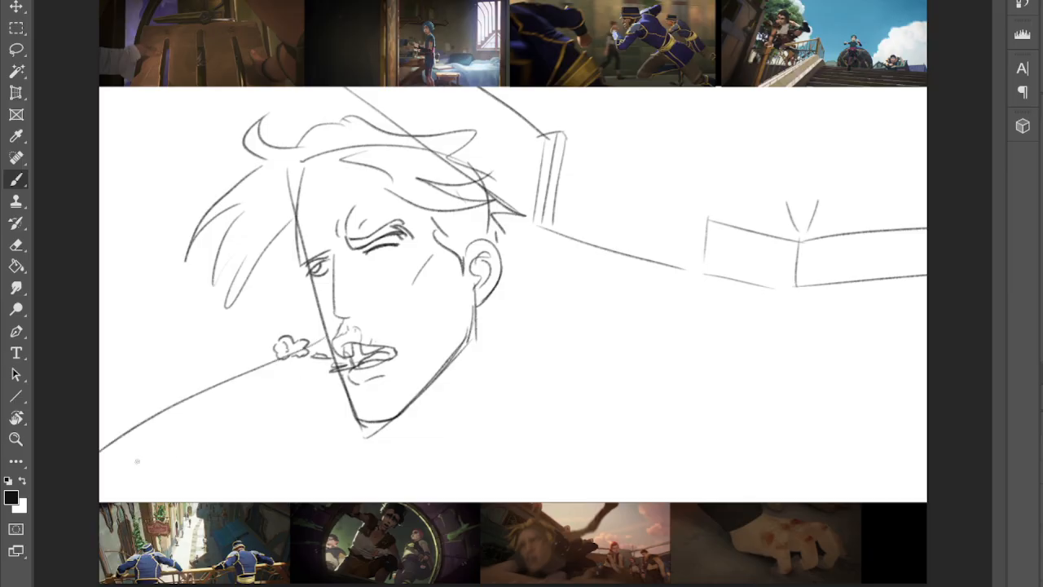
mouse_move(165, 433)
left_mouse_down()
mouse_move(482, 472)
mouse_move(580, 441)
mouse_move(671, 489)
left_mouse_up()
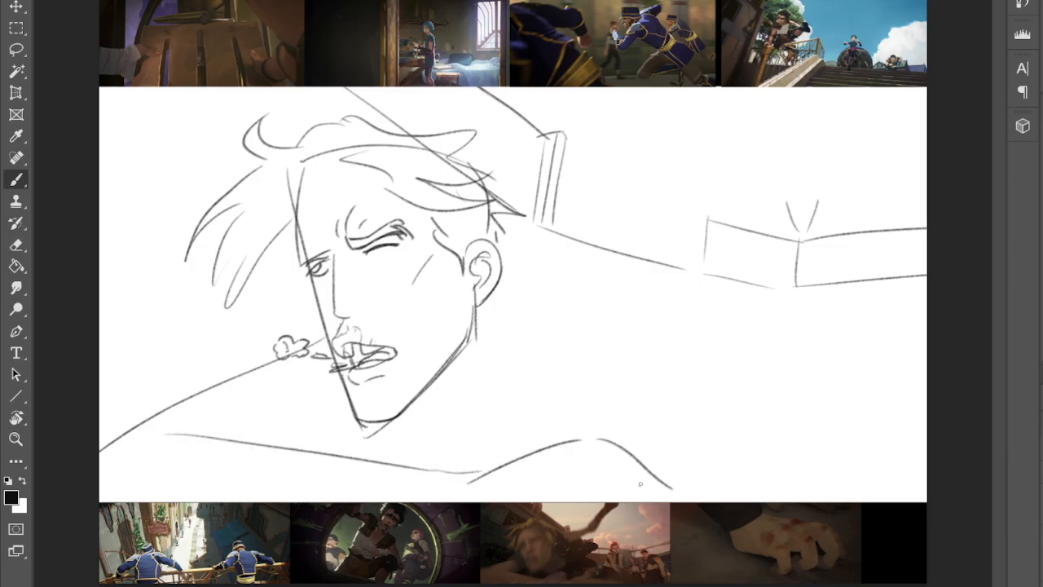
left_click_drag(599, 440, 673, 434)
left_click_drag(680, 434, 736, 469)
mouse_move(613, 473)
left_mouse_down()
mouse_move(668, 479)
mouse_move(708, 502)
mouse_move(679, 467)
mouse_move(732, 494)
mouse_move(774, 499)
mouse_move(740, 504)
left_mouse_up()
mouse_move(645, 433)
left_mouse_down()
mouse_move(559, 445)
mouse_move(569, 472)
mouse_move(574, 445)
mouse_move(552, 492)
mouse_move(554, 474)
mouse_move(580, 478)
left_mouse_up()
- Sketch the cuff folds at the wrist, round off the elbow end and add an arm line below the chin
mouse_move(483, 473)
left_mouse_down()
mouse_move(456, 499)
mouse_move(495, 472)
mouse_move(418, 482)
left_mouse_up()
left_click_drag(419, 481, 397, 497)
left_click_drag(398, 460, 348, 499)
mouse_move(396, 472)
left_mouse_down()
mouse_move(363, 486)
mouse_move(371, 469)
mouse_move(399, 460)
mouse_move(469, 473)
left_mouse_up()
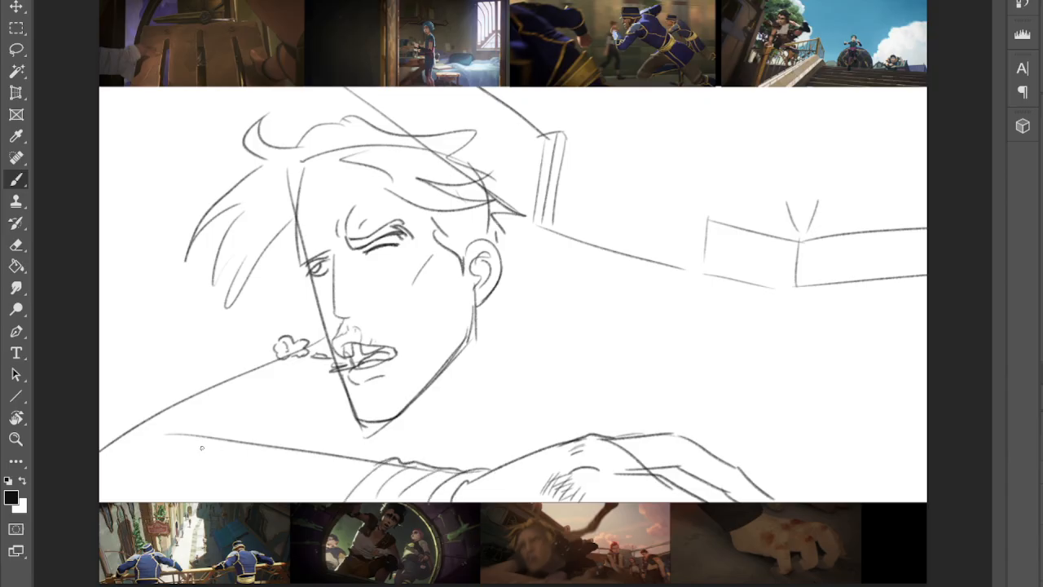
left_click_drag(140, 442, 189, 434)
left_click_drag(273, 445, 342, 401)
- Sketch light neck, chest and shoulder guide lines below the jaw of the large head
left_click_drag(415, 359, 469, 372)
left_click_drag(487, 315, 479, 334)
left_click_drag(437, 384, 471, 370)
left_click_drag(393, 450, 526, 422)
mouse_move(403, 430)
left_mouse_down()
mouse_move(516, 458)
mouse_move(566, 416)
left_mouse_up()
mouse_move(491, 333)
left_mouse_down()
mouse_move(569, 313)
mouse_move(623, 413)
left_mouse_up()
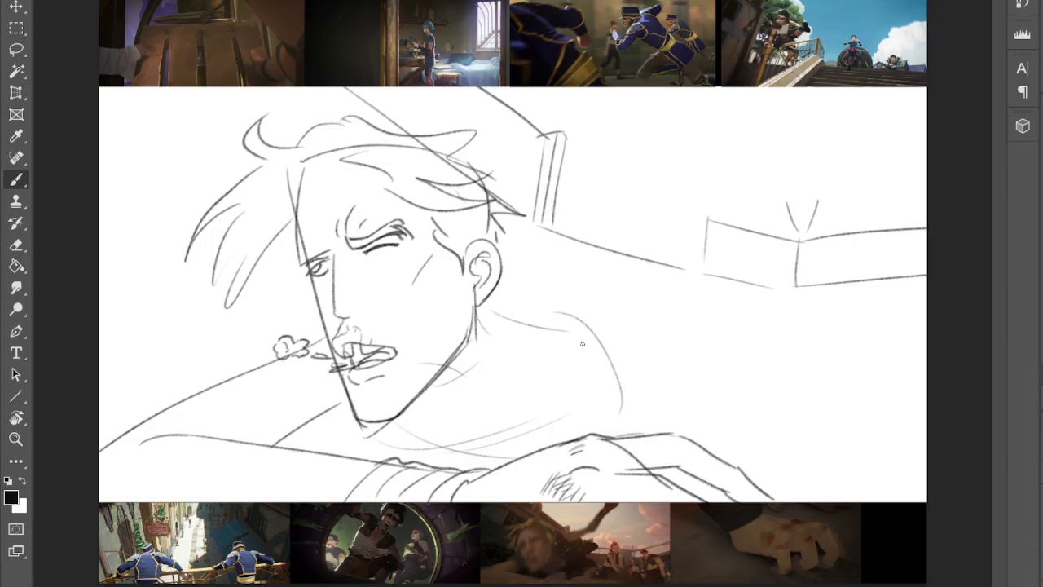
- Sketch the man's far arm stretching back and bending up to a raised hand, then restate its contours more firmly
left_click_drag(500, 261, 541, 290)
left_click_drag(508, 260, 619, 235)
mouse_move(514, 321)
left_mouse_down()
mouse_move(626, 260)
mouse_move(627, 236)
mouse_move(689, 150)
left_mouse_up()
mouse_move(640, 258)
left_mouse_down()
mouse_move(710, 149)
mouse_move(693, 132)
mouse_move(688, 90)
mouse_move(729, 116)
mouse_move(684, 169)
mouse_move(658, 97)
mouse_move(702, 114)
mouse_move(681, 99)
mouse_move(730, 105)
left_mouse_up()
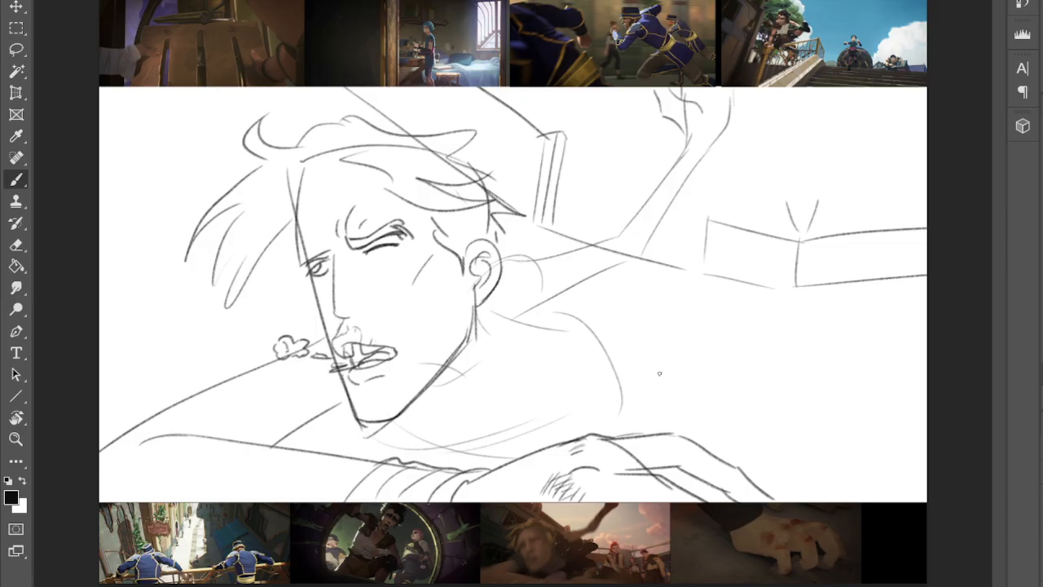
mouse_move(685, 145)
left_mouse_down()
mouse_move(621, 248)
mouse_move(670, 209)
mouse_move(727, 129)
mouse_move(734, 88)
left_mouse_up()
left_click_drag(689, 132, 673, 163)
left_click_drag(610, 241, 526, 266)
left_click_drag(642, 260, 572, 284)
left_click_drag(620, 237, 498, 261)
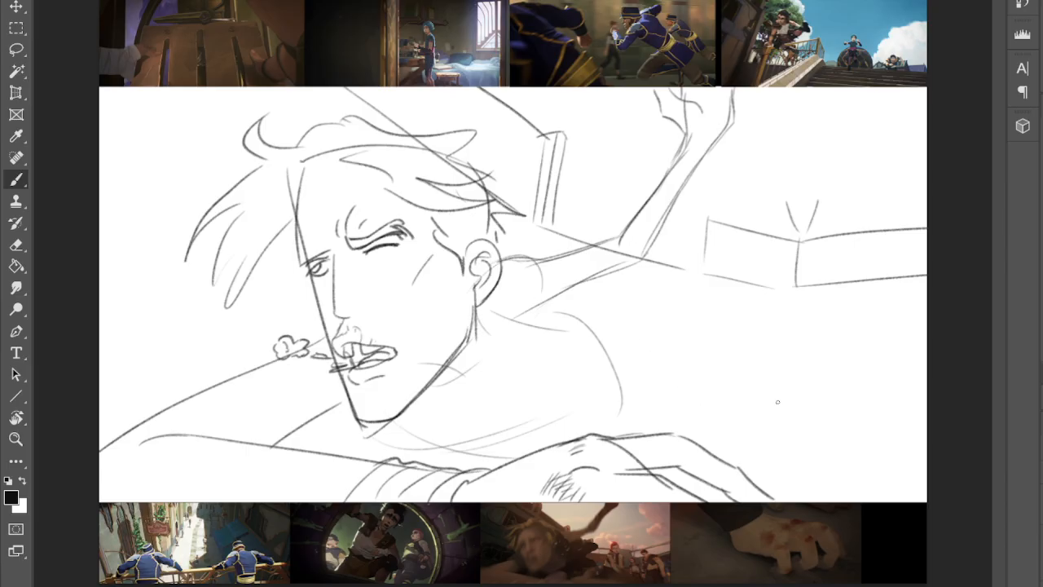
- Sketch the torso's back contour, the clothing folds beneath the chest and the shape behind the mouth puff
mouse_move(560, 290)
left_mouse_down()
mouse_move(684, 322)
mouse_move(526, 403)
left_mouse_up()
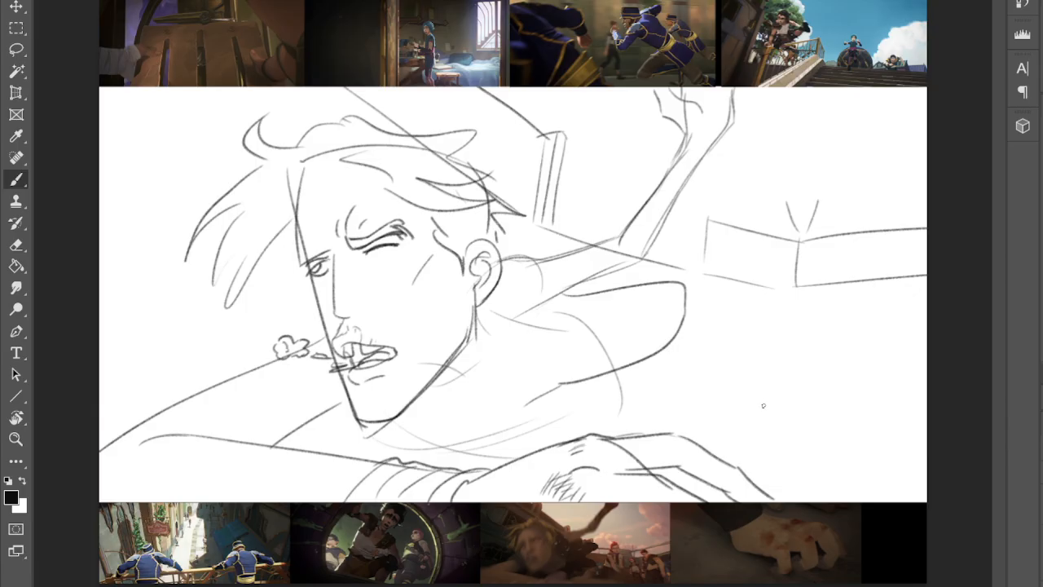
mouse_move(623, 366)
left_mouse_down()
mouse_move(676, 395)
mouse_move(707, 445)
left_mouse_up()
mouse_move(321, 318)
left_mouse_down()
mouse_move(283, 333)
mouse_move(267, 358)
left_mouse_up()
mouse_move(316, 419)
left_mouse_down()
mouse_move(377, 442)
mouse_move(548, 398)
left_mouse_up()
left_click_drag(456, 463, 555, 432)
mouse_move(500, 407)
left_mouse_down()
mouse_move(639, 423)
mouse_move(635, 434)
left_mouse_up()
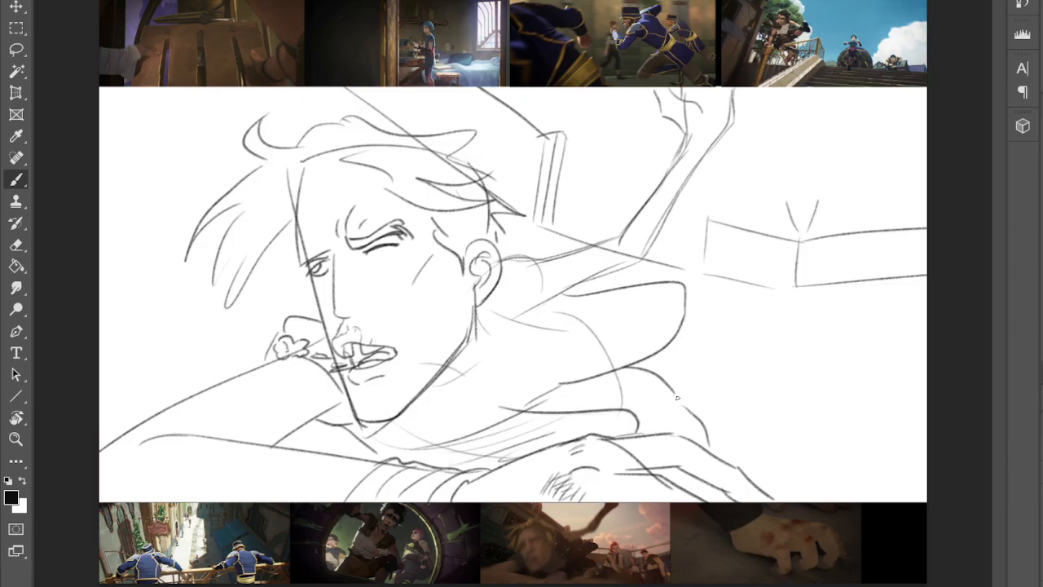
- Add clothing folds behind the foreground hand and sketch small rounded fingertips along the canvas's lower edge
left_click_drag(669, 388, 686, 430)
mouse_move(641, 377)
left_mouse_down()
mouse_move(665, 401)
mouse_move(673, 434)
left_mouse_up()
mouse_move(769, 492)
left_mouse_down()
mouse_move(802, 481)
mouse_move(850, 497)
mouse_move(767, 496)
left_mouse_up()
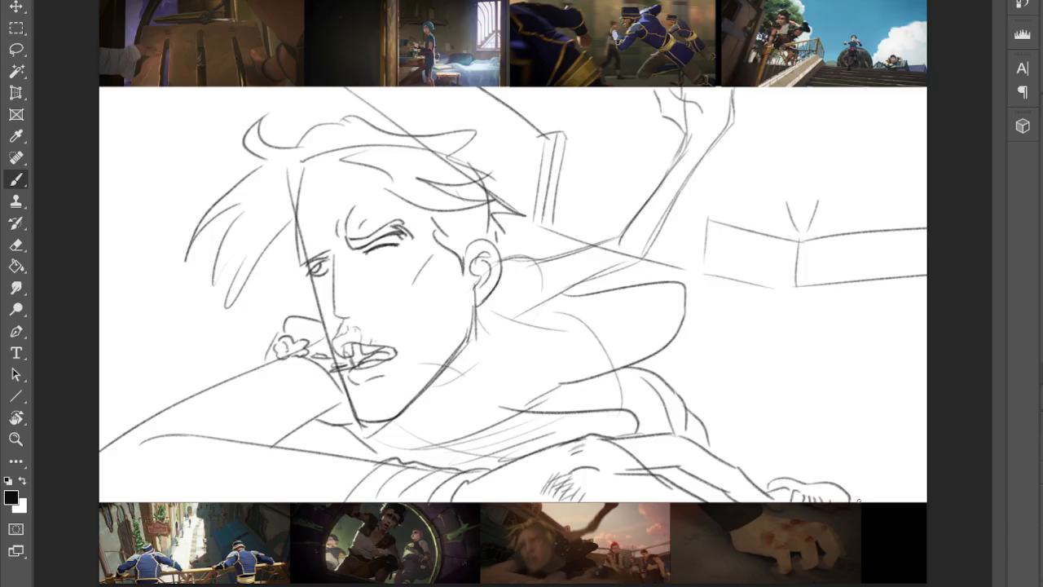
left_click_drag(709, 436, 726, 461)
- Undo the stray stroke at the low wall and sketch its upper edge from the corner back to the post
mouse_move(706, 246)
left_mouse_down()
mouse_move(712, 204)
mouse_move(742, 208)
left_mouse_up()
key("ctrl+z")
key("ctrl+z")
key("ctrl+shift+z")
left_click_drag(706, 220, 565, 137)
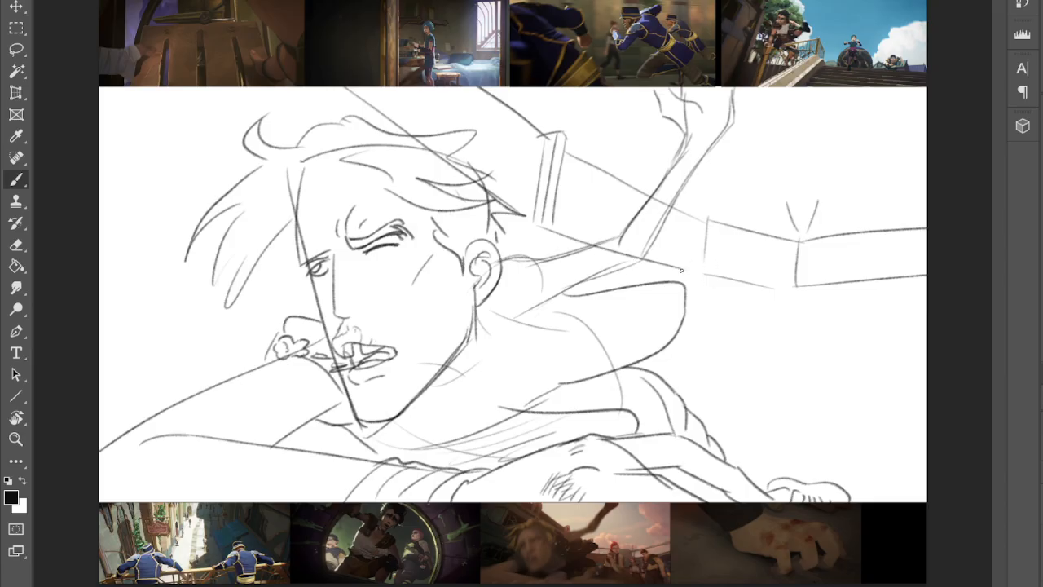
- Sketch the overlapping garment contours behind the back, the collar folds at the neck and firmer sleeve edges on the far arm
mouse_move(658, 244)
left_mouse_down()
mouse_move(689, 245)
mouse_move(676, 289)
mouse_move(703, 305)
mouse_move(584, 390)
left_mouse_up()
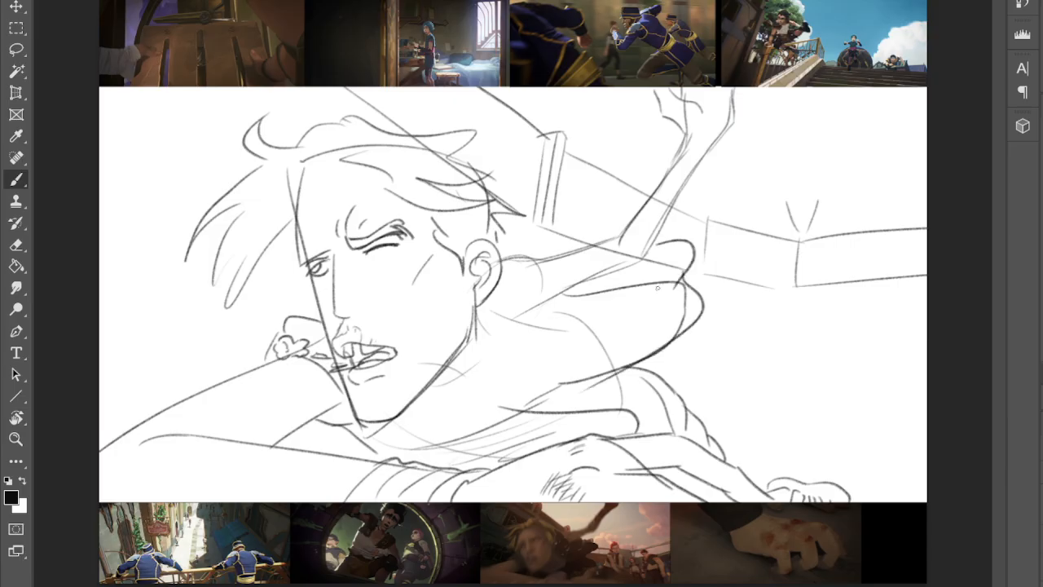
mouse_move(593, 243)
left_mouse_down()
mouse_move(545, 258)
mouse_move(598, 243)
mouse_move(703, 242)
mouse_move(700, 298)
mouse_move(678, 318)
left_mouse_up()
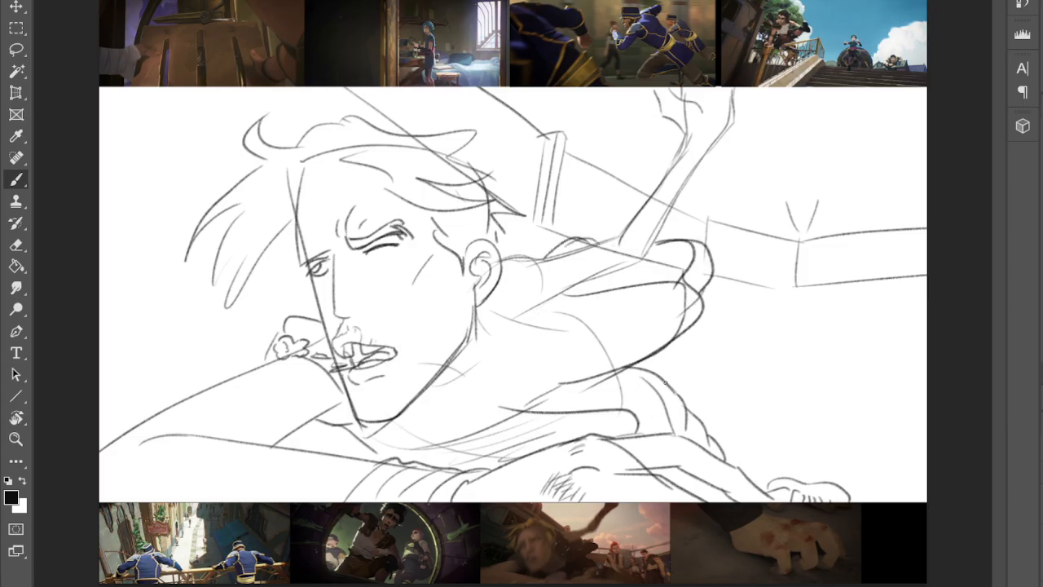
left_click_drag(500, 255, 569, 318)
mouse_move(512, 277)
left_mouse_down()
mouse_move(549, 323)
mouse_move(643, 259)
mouse_move(597, 248)
mouse_move(626, 238)
left_mouse_up()
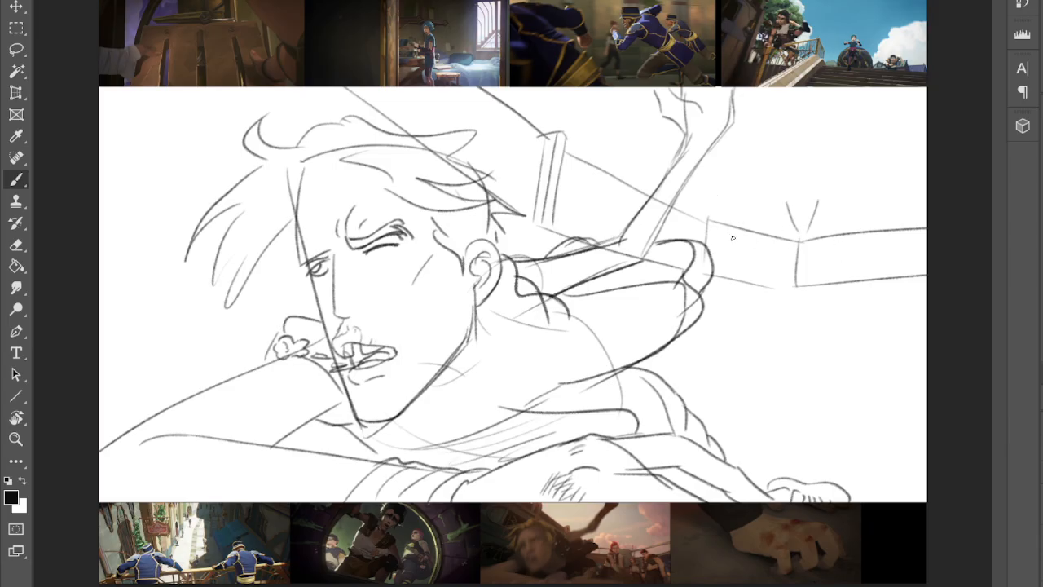
- Sketch a standing background figure in front of the low wall, with an oval head, arms, torso, waist and striding legs
mouse_move(738, 272)
left_mouse_down()
mouse_move(740, 243)
mouse_move(776, 261)
mouse_move(760, 277)
mouse_move(776, 264)
mouse_move(780, 238)
mouse_move(742, 246)
mouse_move(733, 287)
mouse_move(778, 352)
left_mouse_up()
left_click_drag(788, 281, 799, 341)
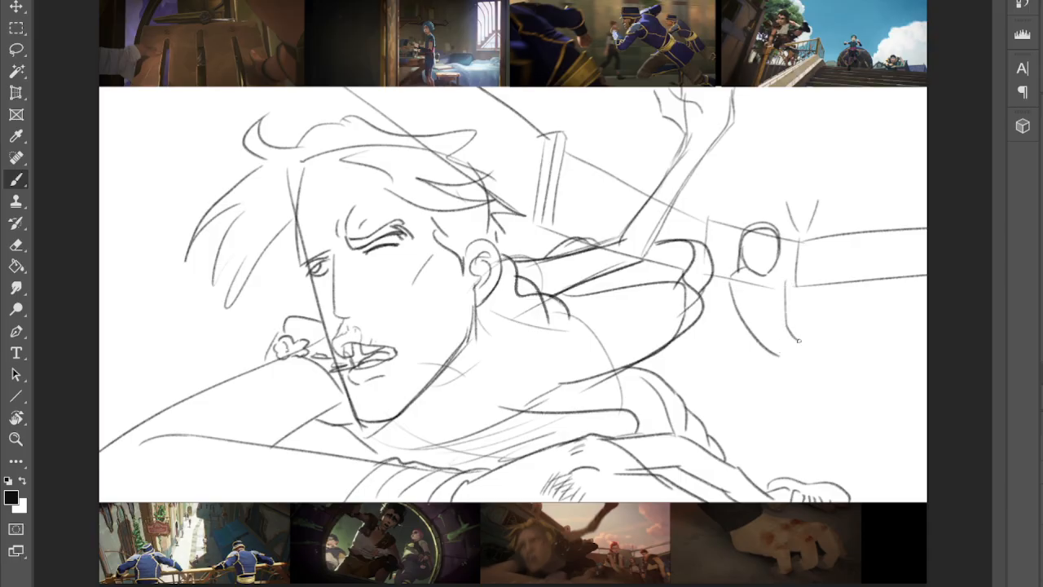
left_click_drag(780, 269, 786, 285)
left_click_drag(724, 300, 695, 400)
mouse_move(757, 358)
left_mouse_down()
mouse_move(765, 401)
mouse_move(751, 453)
left_mouse_up()
mouse_move(722, 411)
left_mouse_down()
mouse_move(719, 367)
mouse_move(740, 365)
mouse_move(744, 439)
left_mouse_up()
mouse_move(756, 358)
left_mouse_down()
mouse_move(716, 328)
mouse_move(731, 282)
mouse_move(717, 325)
mouse_move(742, 338)
left_mouse_up()
mouse_move(717, 331)
left_mouse_down()
mouse_move(725, 342)
mouse_move(747, 341)
mouse_move(774, 279)
left_mouse_up()
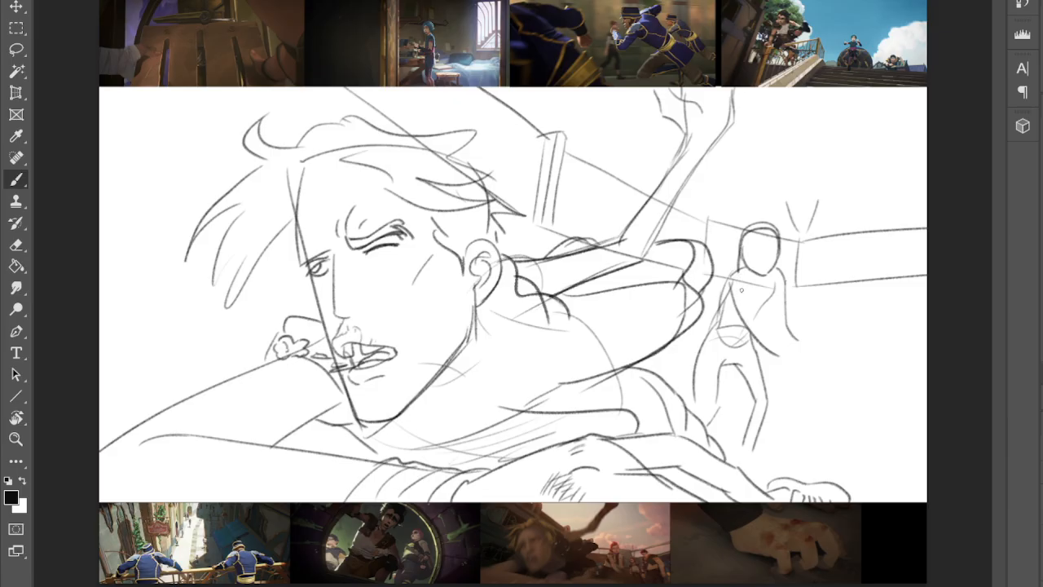
- Sketch the standing figure's forearms, hands and vest edges
mouse_move(739, 280)
left_mouse_down()
mouse_move(748, 312)
mouse_move(792, 351)
left_mouse_up()
left_click_drag(785, 315, 797, 355)
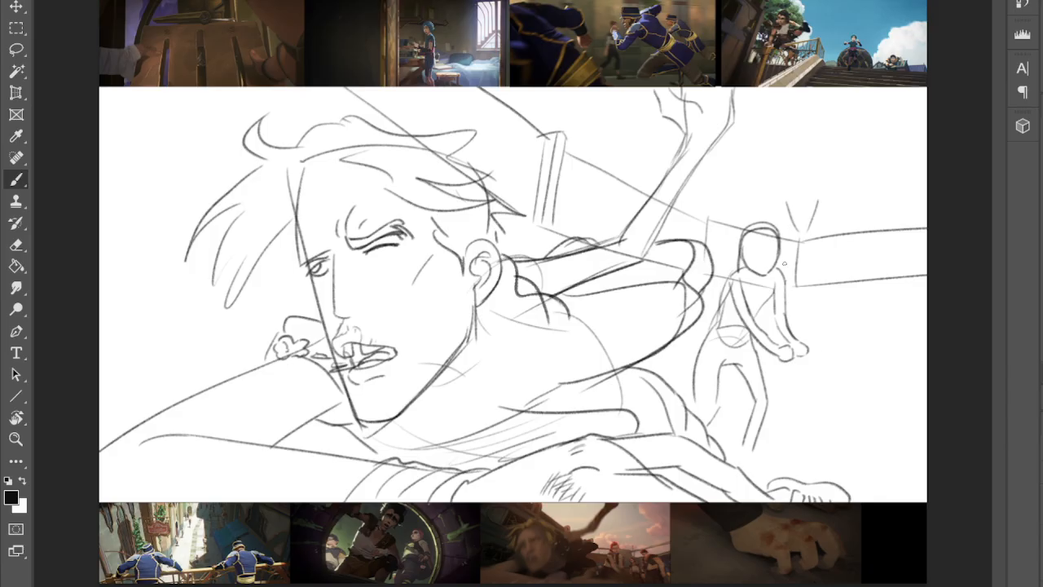
left_click_drag(775, 272, 768, 315)
mouse_move(744, 273)
left_mouse_down()
mouse_move(747, 297)
mouse_move(730, 283)
mouse_move(737, 270)
mouse_move(724, 297)
mouse_move(755, 325)
mouse_move(759, 316)
left_mouse_up()
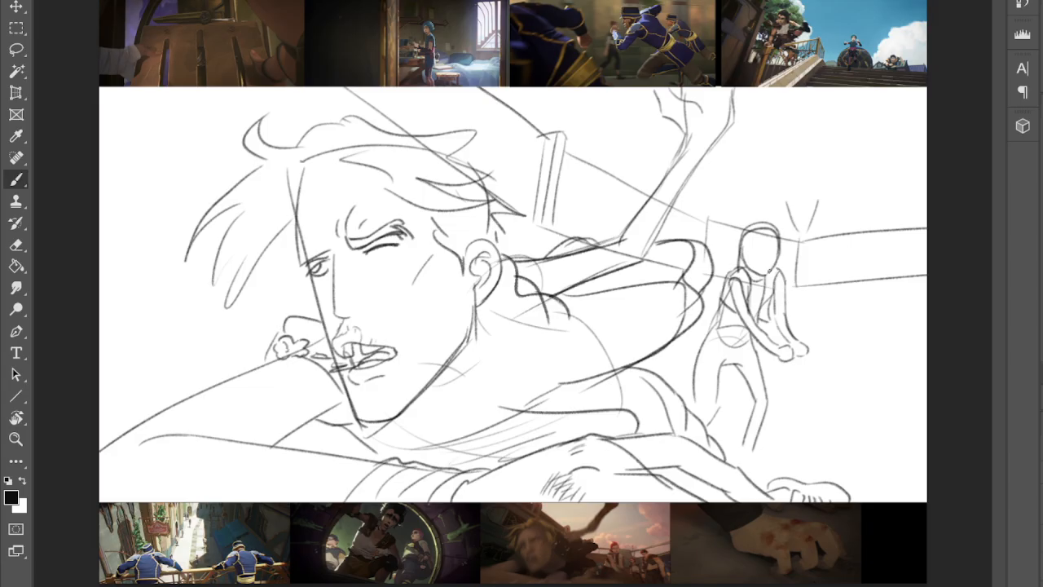
- Sketch the standing figure's frowning face, headband and spiky hair
mouse_move(748, 246)
left_mouse_down()
mouse_move(778, 250)
mouse_move(763, 254)
mouse_move(777, 256)
mouse_move(770, 268)
left_mouse_up()
left_click_drag(757, 262, 760, 270)
left_click_drag(769, 257, 765, 266)
mouse_move(773, 220)
left_mouse_down()
mouse_move(759, 213)
mouse_move(743, 224)
mouse_move(753, 240)
mouse_move(744, 236)
mouse_move(754, 225)
mouse_move(746, 237)
left_mouse_up()
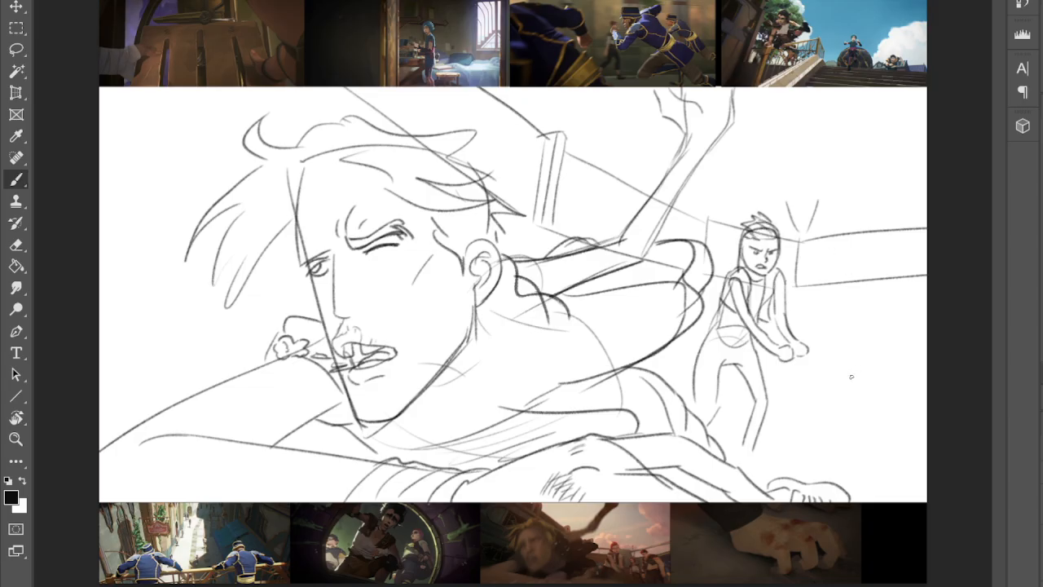
- Sketch faint loose strokes around the standing figure's legs and curved guide lines across the ground beside it
mouse_move(713, 324)
left_mouse_down()
mouse_move(742, 337)
mouse_move(697, 348)
mouse_move(687, 410)
left_mouse_up()
left_click_drag(715, 371, 720, 394)
mouse_move(697, 355)
left_mouse_down()
mouse_move(687, 367)
mouse_move(709, 397)
left_mouse_up()
left_click_drag(766, 384, 741, 402)
mouse_move(805, 385)
left_mouse_down()
mouse_move(786, 405)
mouse_move(818, 426)
left_mouse_up()
left_click_drag(702, 385, 727, 379)
left_click_drag(748, 381, 778, 373)
left_click_drag(827, 407, 851, 377)
left_click_drag(885, 405, 882, 453)
left_click_drag(755, 413, 866, 385)
left_click_drag(865, 384, 887, 420)
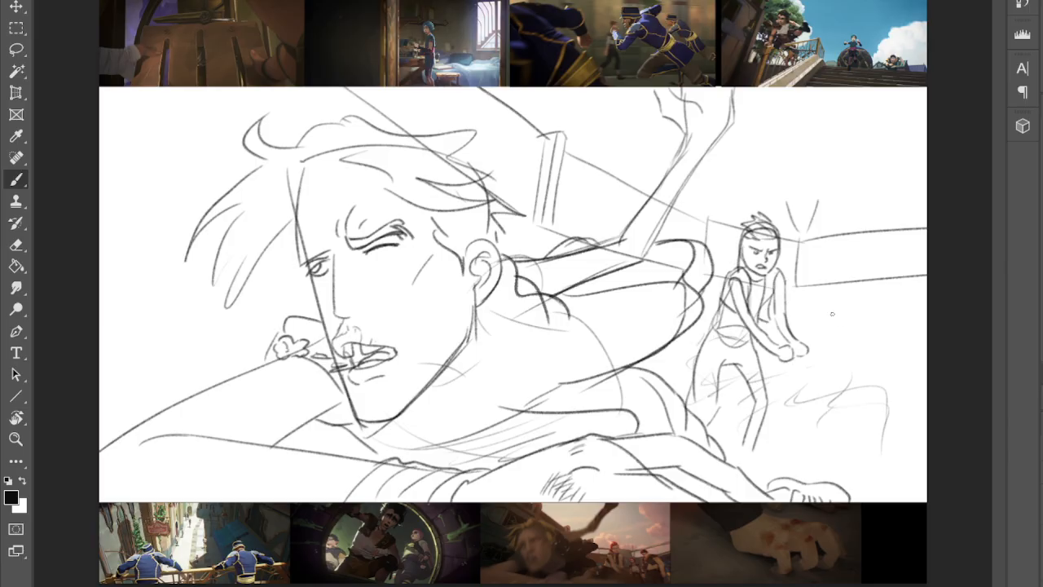
- Sketch a smaller background figure beside the standing one, with a blocky head and a simple tapering body
mouse_move(829, 328)
left_mouse_down()
mouse_move(830, 310)
mouse_move(847, 306)
mouse_move(852, 325)
mouse_move(831, 338)
mouse_move(815, 394)
mouse_move(857, 401)
left_mouse_up()
left_click_drag(817, 391, 803, 441)
left_click_drag(858, 389, 854, 445)
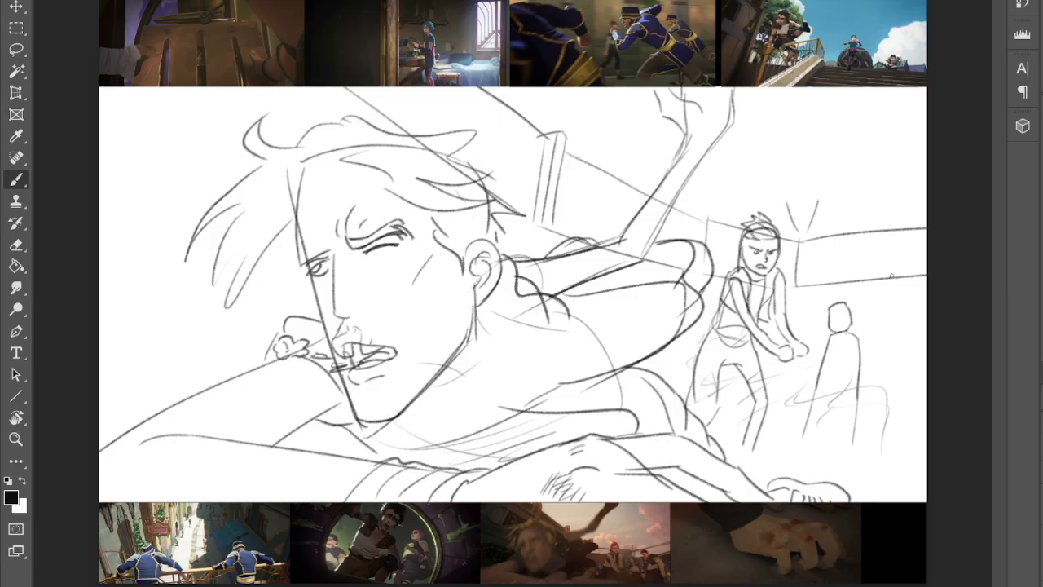
- Sketch the head, jacket and hanging arm of a third background figure at the canvas's far edge
mouse_move(901, 266)
left_mouse_down()
mouse_move(909, 254)
mouse_move(884, 258)
mouse_move(913, 253)
left_mouse_up()
mouse_move(885, 305)
left_mouse_down()
mouse_move(857, 399)
mouse_move(873, 387)
mouse_move(855, 379)
mouse_move(868, 397)
mouse_move(864, 342)
mouse_move(877, 315)
mouse_move(925, 290)
mouse_move(917, 282)
mouse_move(889, 347)
mouse_move(897, 370)
mouse_move(884, 383)
mouse_move(920, 387)
left_mouse_up()
left_click_drag(919, 298, 927, 318)
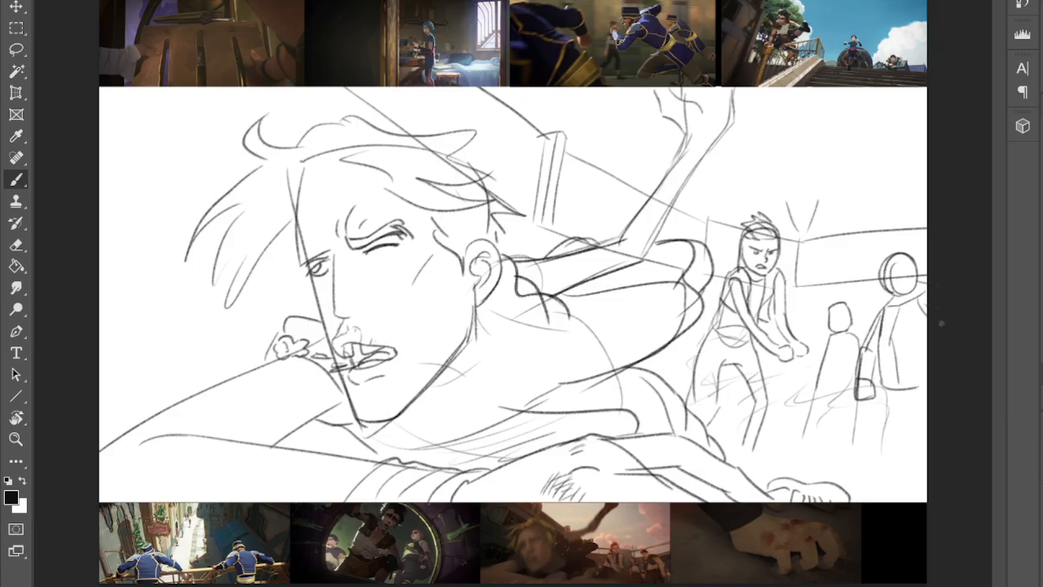
- Sketch the third figure's legs down to the canvas's lower edge and add a belt at the waist
left_click_drag(880, 377, 872, 470)
left_click_drag(879, 394, 870, 492)
mouse_move(909, 414)
left_mouse_down()
mouse_move(905, 457)
mouse_move(922, 499)
mouse_move(906, 433)
mouse_move(898, 501)
left_mouse_up()
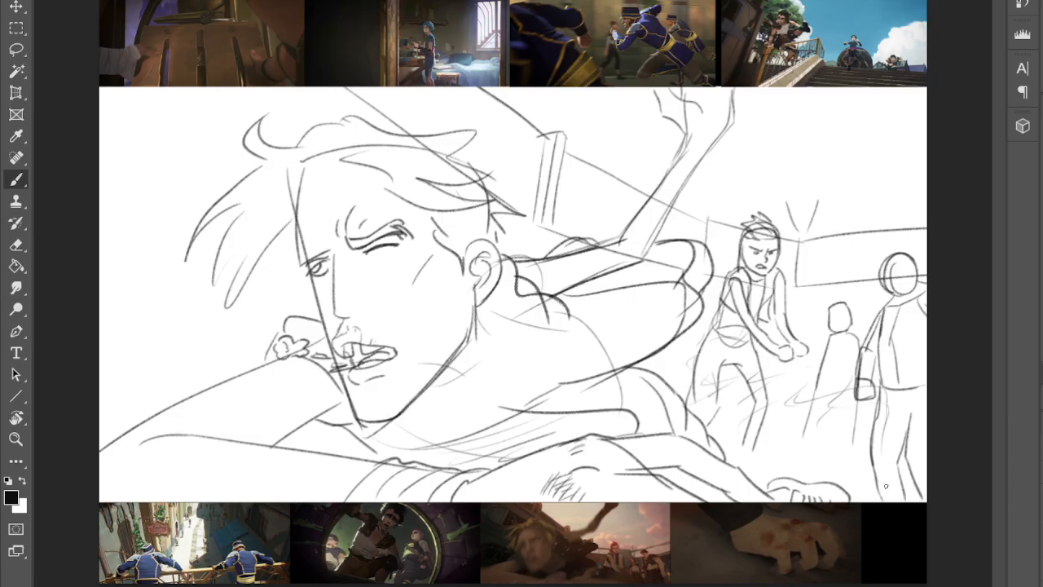
left_click_drag(872, 458, 884, 502)
left_click_drag(901, 418, 925, 501)
mouse_move(880, 364)
left_mouse_down()
mouse_move(879, 417)
mouse_move(883, 381)
mouse_move(927, 378)
left_mouse_up()
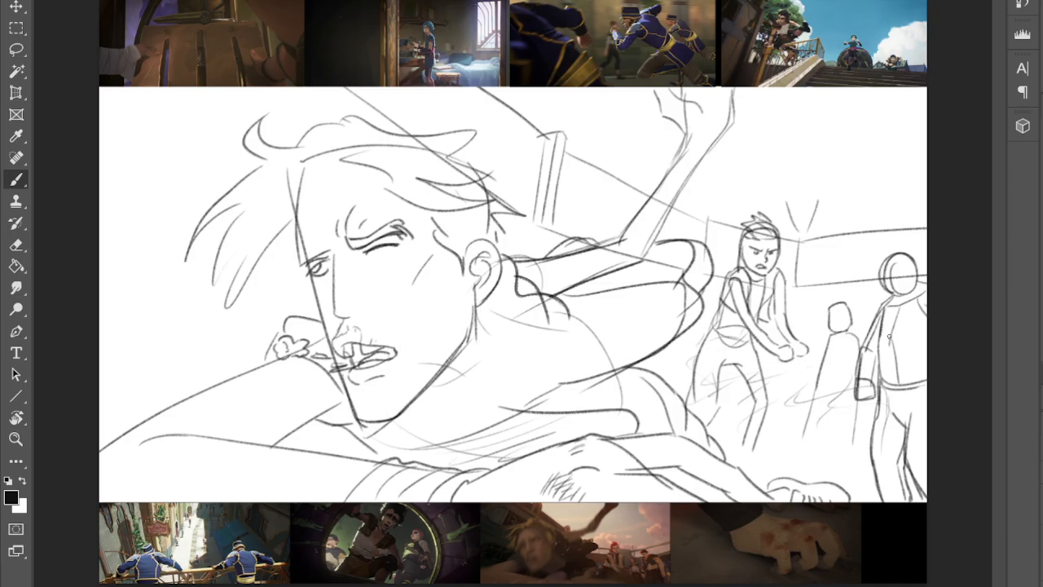
- Sketch the third figure's facial features, jaw and hair
mouse_move(893, 293)
left_mouse_down()
mouse_move(909, 308)
mouse_move(931, 274)
mouse_move(900, 277)
left_mouse_up()
mouse_move(897, 269)
left_mouse_down()
mouse_move(908, 277)
mouse_move(889, 291)
mouse_move(912, 292)
mouse_move(894, 297)
mouse_move(906, 300)
mouse_move(926, 264)
mouse_move(921, 275)
mouse_move(893, 251)
left_mouse_up()
mouse_move(900, 249)
left_mouse_down()
mouse_move(878, 262)
mouse_move(878, 278)
left_mouse_up()
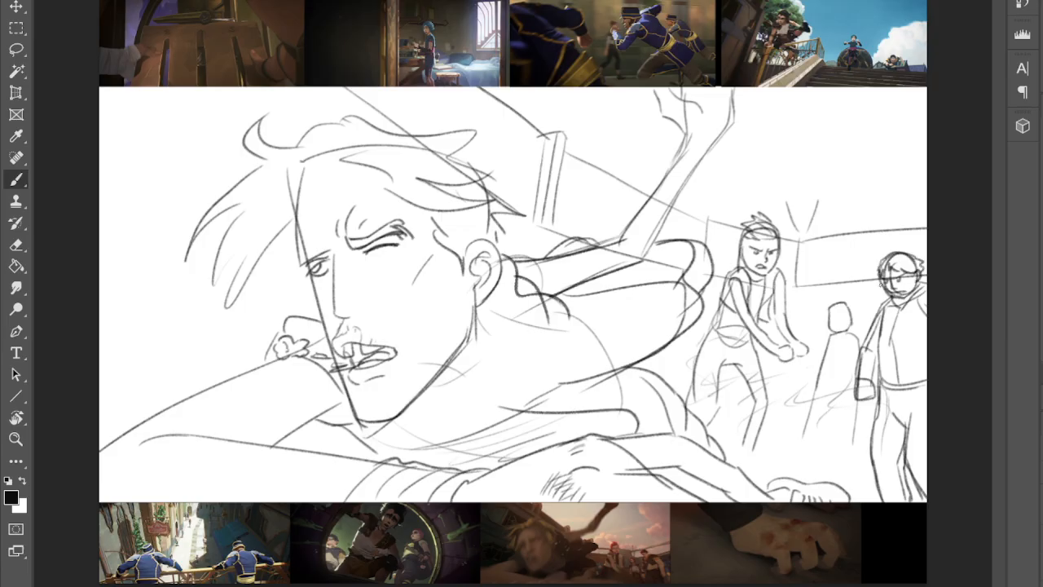
- Sketch the smallest figure's face, curly hair, puffed shoulders and arm
mouse_move(832, 304)
left_mouse_down()
mouse_move(829, 327)
mouse_move(848, 333)
mouse_move(845, 312)
left_mouse_up()
mouse_move(831, 333)
left_mouse_down()
mouse_move(820, 348)
mouse_move(832, 351)
left_mouse_up()
mouse_move(853, 332)
left_mouse_down()
mouse_move(867, 335)
mouse_move(845, 345)
left_mouse_up()
mouse_move(847, 337)
left_mouse_down()
mouse_move(864, 348)
mouse_move(861, 334)
left_mouse_up()
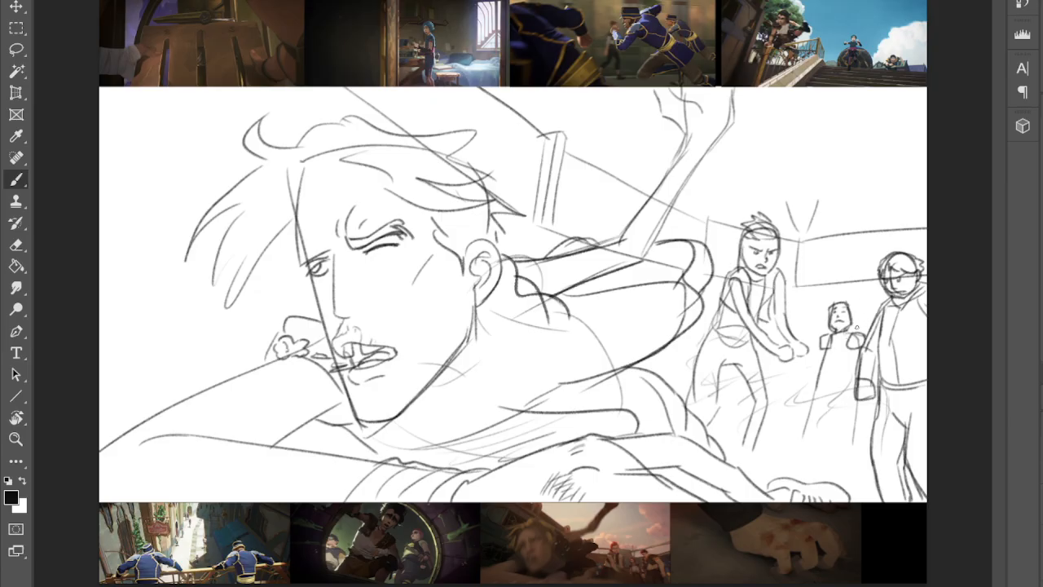
left_click_drag(820, 348, 827, 375)
mouse_move(842, 304)
left_mouse_down()
mouse_move(854, 299)
mouse_move(856, 318)
mouse_move(831, 300)
mouse_move(825, 313)
mouse_move(844, 304)
left_mouse_up()
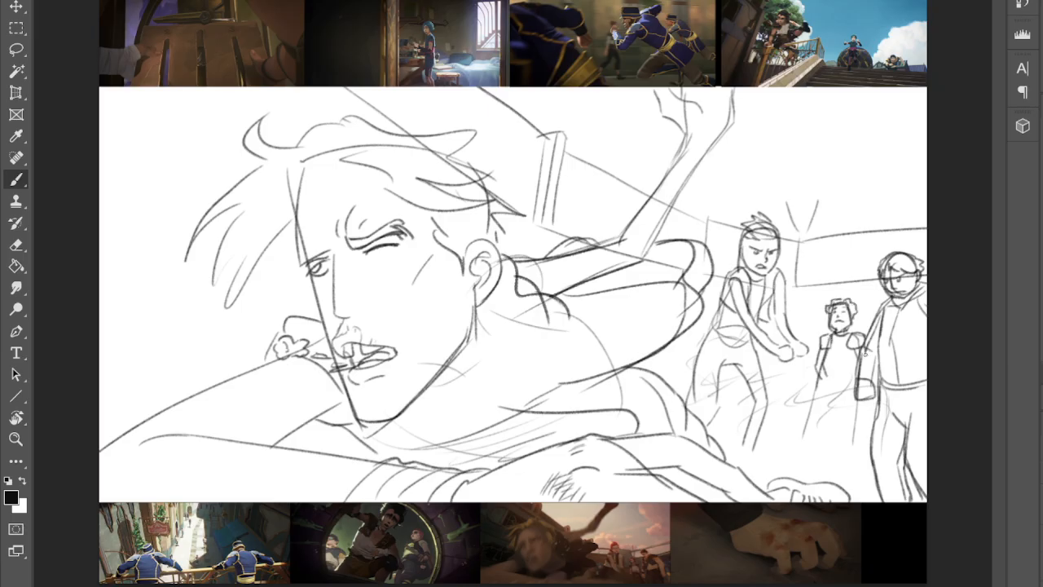
- Sketch the smallest figure's hips and thighs, with a round knee pad and shin on one leg
mouse_move(858, 365)
left_mouse_down()
mouse_move(820, 379)
mouse_move(805, 435)
left_mouse_up()
left_click_drag(840, 391, 823, 445)
mouse_move(833, 391)
left_mouse_down()
mouse_move(845, 401)
mouse_move(843, 443)
mouse_move(852, 440)
mouse_move(797, 471)
mouse_move(824, 466)
mouse_move(822, 476)
left_mouse_up()
mouse_move(846, 401)
left_mouse_down()
mouse_move(840, 442)
mouse_move(823, 448)
mouse_move(820, 396)
mouse_move(841, 393)
mouse_move(801, 430)
mouse_move(820, 447)
mouse_move(809, 426)
left_mouse_up()
left_click_drag(823, 379, 794, 482)
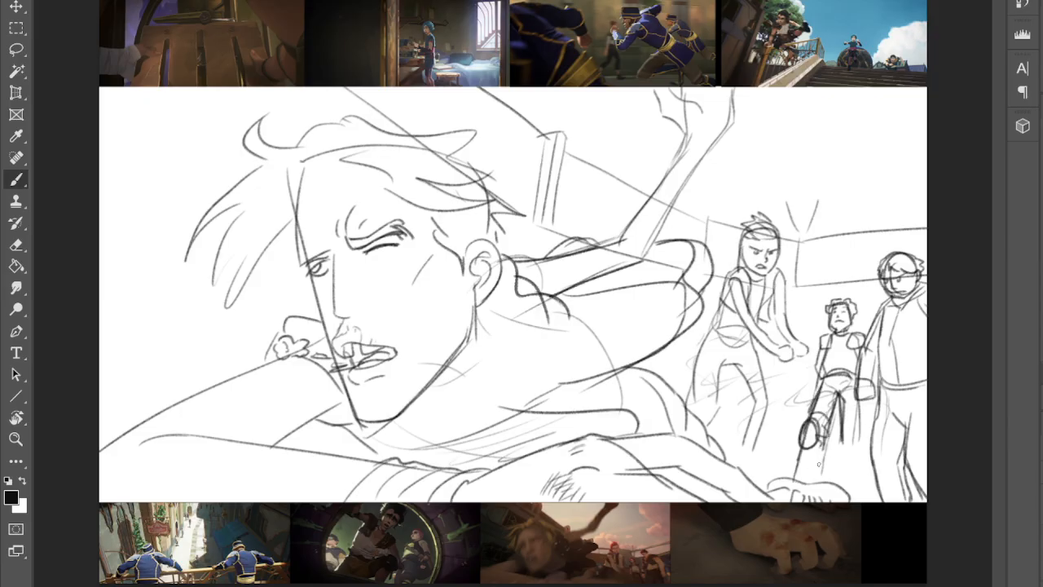
- Sketch the smallest figure's second knee pad, both lower legs, hand and torso outline
left_click_drag(824, 445, 813, 487)
mouse_move(861, 356)
left_mouse_down()
mouse_move(870, 408)
mouse_move(873, 379)
left_mouse_up()
mouse_move(843, 420)
left_mouse_down()
mouse_move(862, 438)
mouse_move(847, 450)
mouse_move(864, 430)
mouse_move(844, 454)
mouse_move(867, 500)
mouse_move(864, 492)
left_mouse_up()
mouse_move(820, 346)
left_mouse_down()
mouse_move(813, 390)
mouse_move(823, 381)
left_mouse_up()
mouse_move(851, 331)
left_mouse_down()
mouse_move(867, 335)
mouse_move(860, 347)
mouse_move(819, 336)
mouse_move(833, 350)
left_mouse_up()
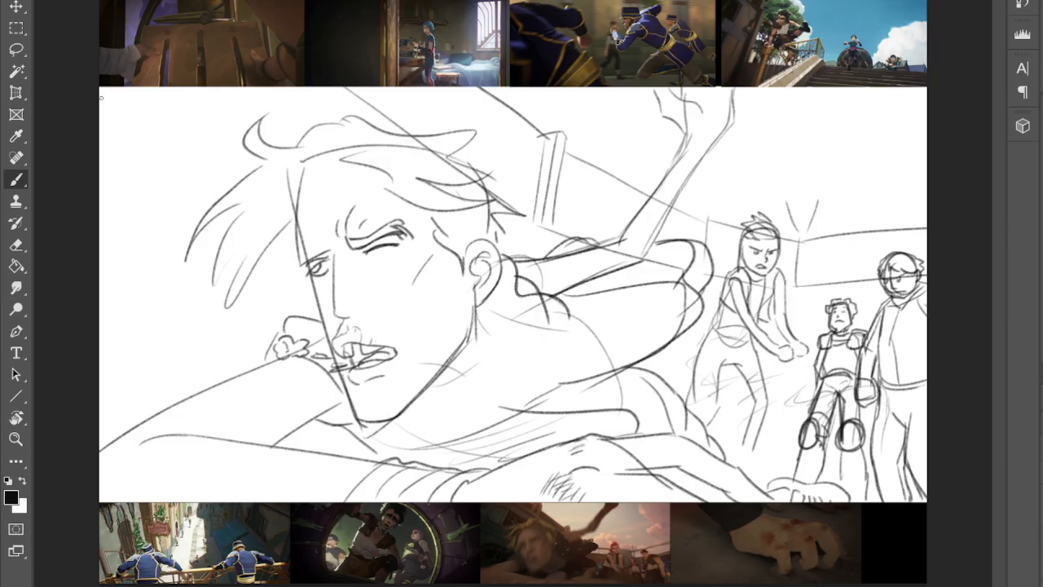
- Sketch slanted background beams with cross struts behind the man's hair, plus two faint parallel lines below them
left_click_drag(116, 124, 283, 224)
left_click_drag(122, 104, 292, 210)
left_click_drag(279, 88, 316, 125)
left_click_drag(206, 88, 178, 166)
left_click_drag(286, 95, 253, 213)
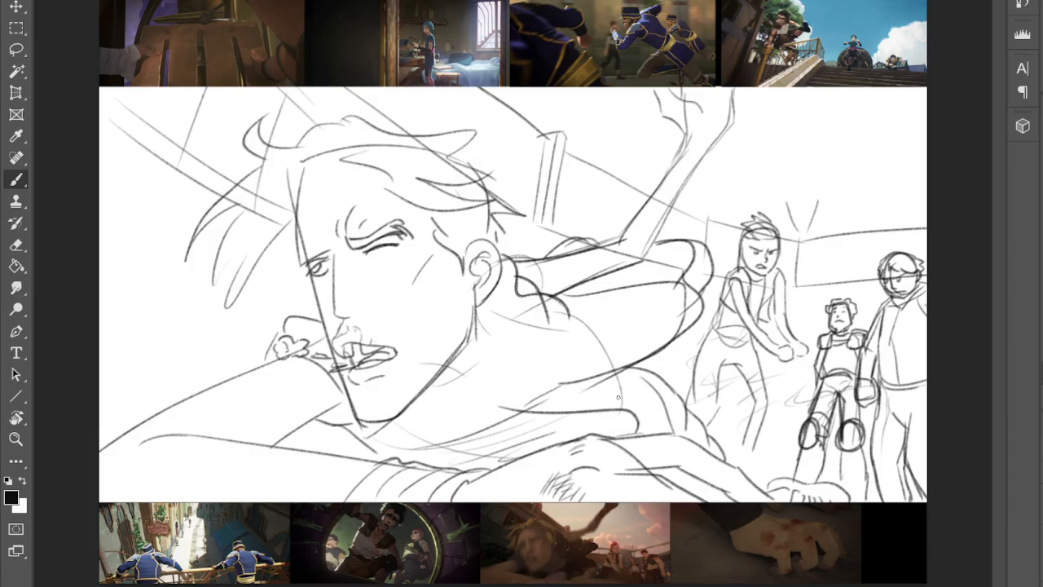
left_click_drag(105, 256, 231, 318)
left_click_drag(124, 245, 222, 304)
left_click_drag(192, 88, 174, 147)
left_click_drag(290, 97, 266, 200)
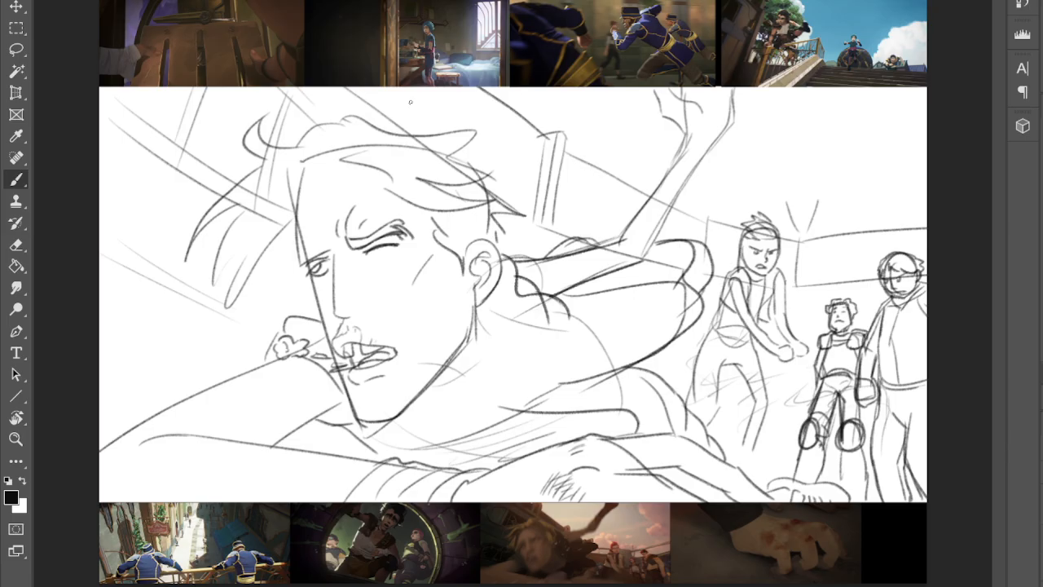
- Add beam lines above the man's head, thicken the slanted post beside it, and reinforce the distant railing
left_click_drag(334, 88, 384, 125)
mouse_move(367, 85)
left_mouse_down()
mouse_move(576, 236)
mouse_move(553, 219)
left_mouse_up()
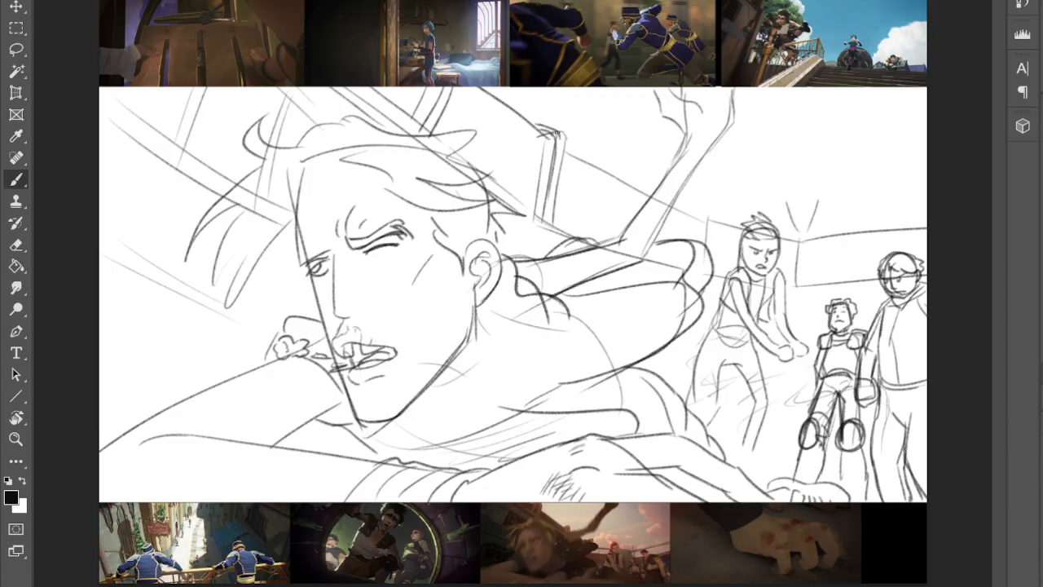
left_click_drag(566, 141, 553, 242)
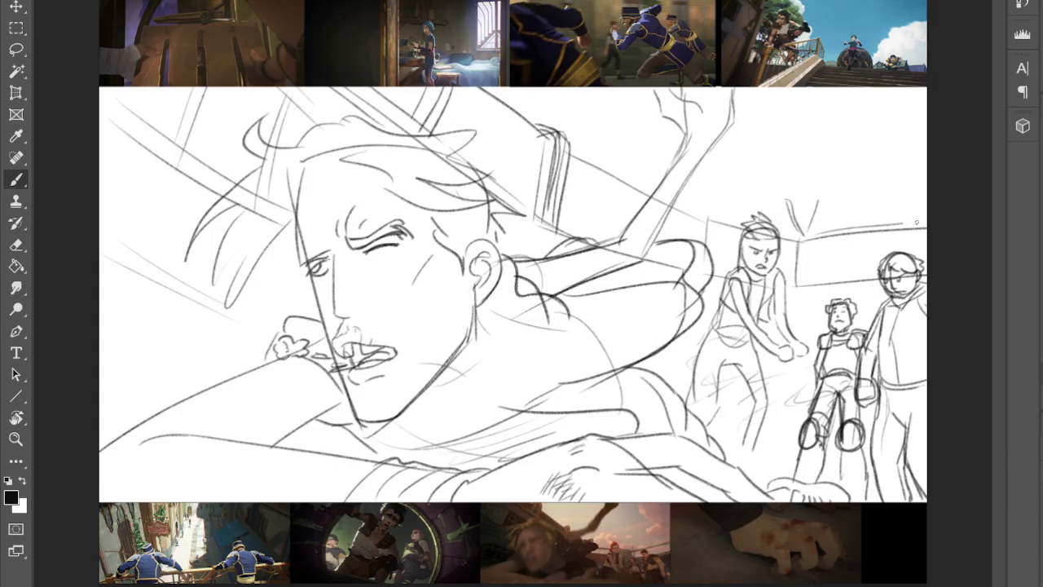
left_click_drag(803, 238, 955, 214)
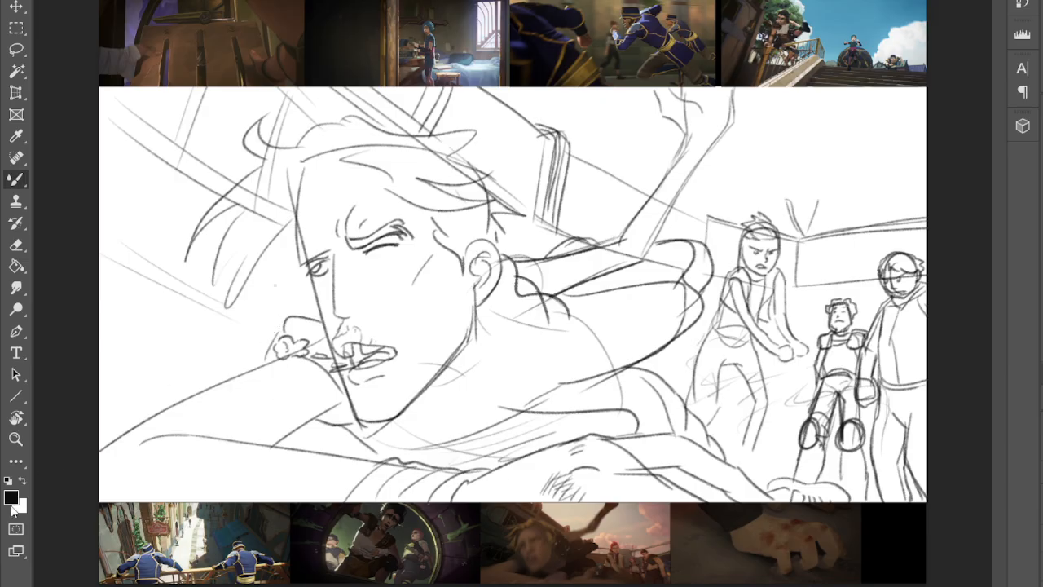
- Pick a mid grey and cover the whole frame with it beneath the line sketch
key("i")
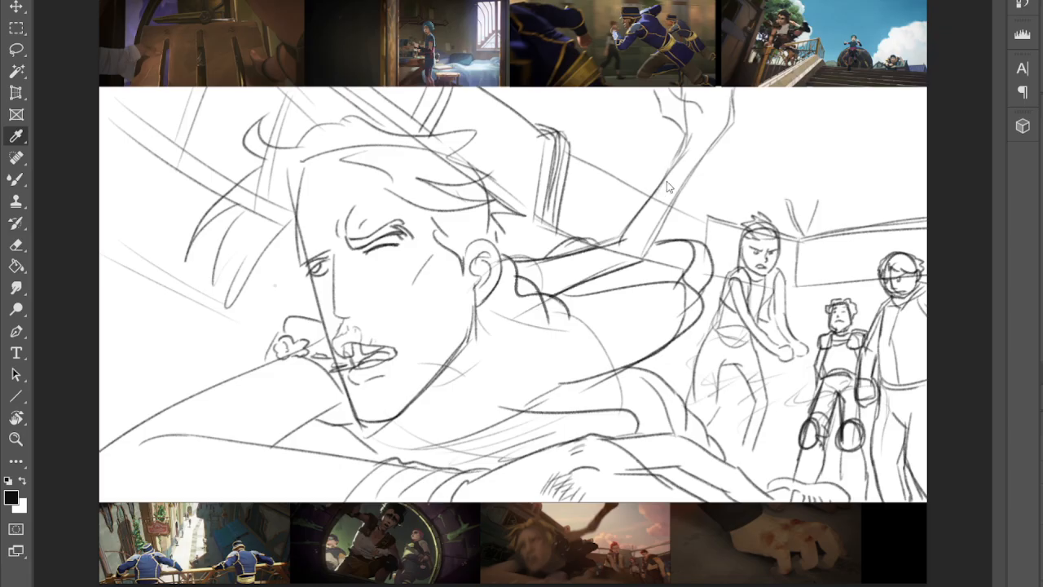
key("b")
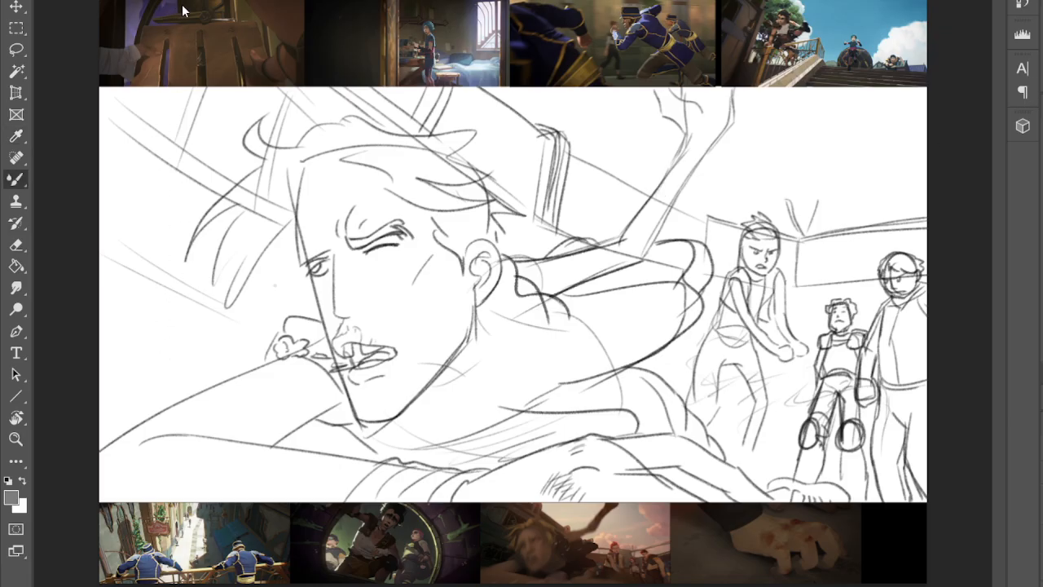
mouse_move(629, 176)
left_mouse_down()
mouse_move(269, 195)
mouse_move(929, 163)
mouse_move(868, 111)
mouse_move(931, 175)
mouse_move(123, 253)
mouse_move(58, 345)
mouse_move(964, 433)
mouse_move(635, 505)
left_mouse_up()
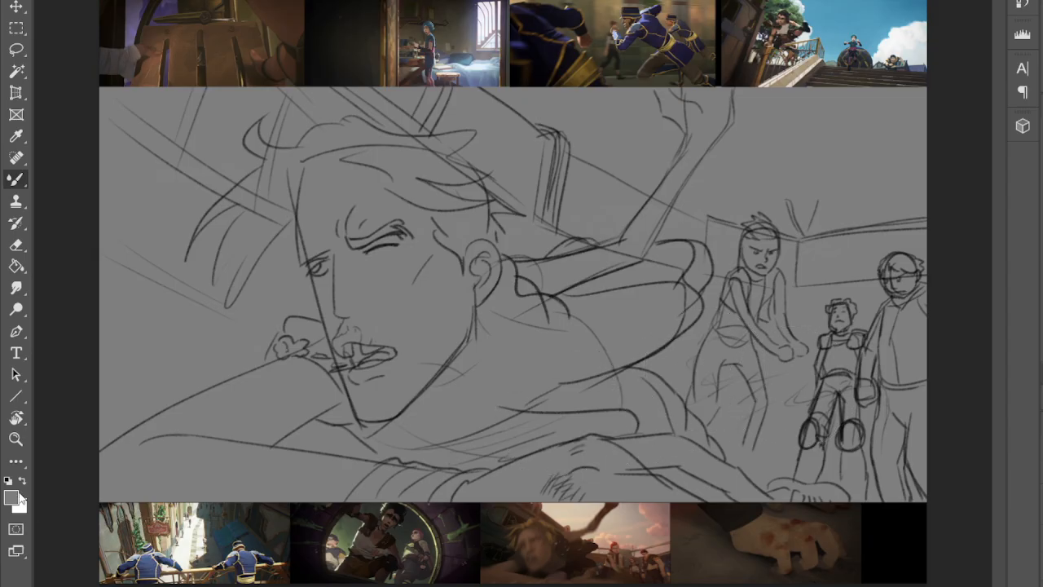
- Pick a near-white grey and paint the bright sky behind the raised arm, fading softly towards the background figures
key("i")
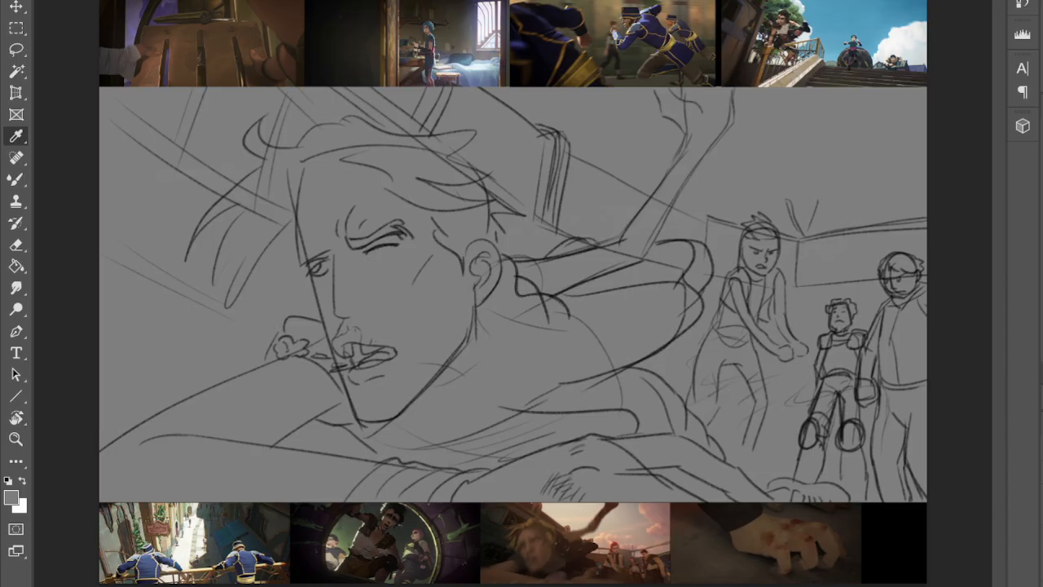
key("b")
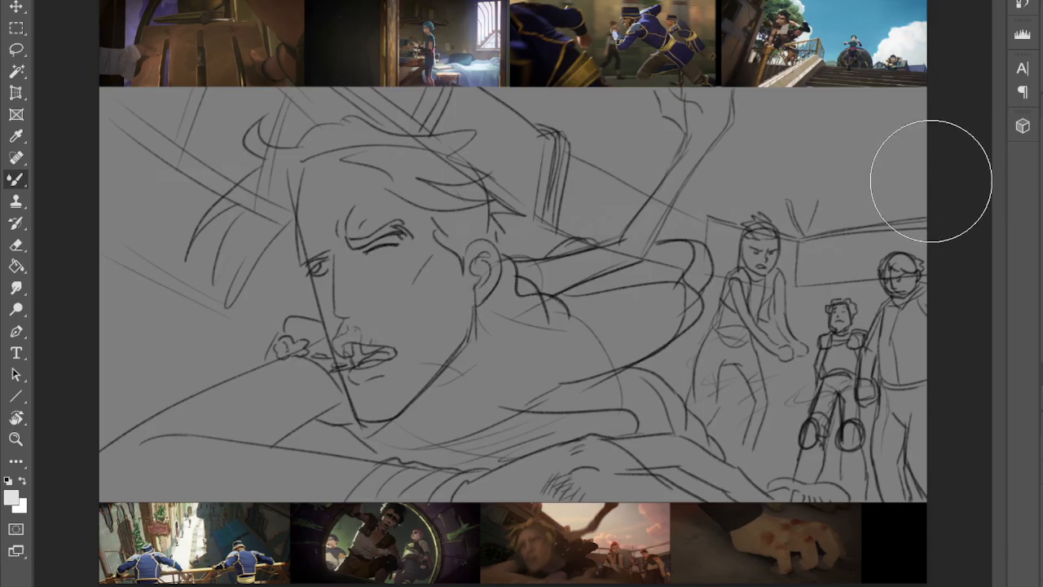
mouse_move(932, 174)
left_mouse_down()
mouse_move(868, 103)
mouse_move(828, 142)
mouse_move(910, 147)
mouse_move(897, 190)
mouse_move(743, 201)
mouse_move(906, 196)
mouse_move(661, 206)
mouse_move(661, 180)
mouse_move(591, 174)
mouse_move(469, 100)
mouse_move(690, 136)
mouse_move(494, 91)
mouse_move(886, 90)
mouse_move(641, 99)
mouse_move(900, 158)
mouse_move(622, 145)
mouse_move(829, 203)
mouse_move(462, 137)
mouse_move(661, 129)
mouse_move(566, 111)
mouse_move(494, 74)
mouse_move(645, 75)
mouse_move(623, 122)
mouse_move(557, 75)
mouse_move(684, 111)
mouse_move(636, 76)
mouse_move(652, 140)
mouse_move(782, 134)
mouse_move(695, 134)
mouse_move(736, 177)
mouse_move(755, 106)
mouse_move(763, 123)
mouse_move(820, 149)
mouse_move(865, 197)
mouse_move(929, 228)
mouse_move(914, 254)
left_mouse_up()
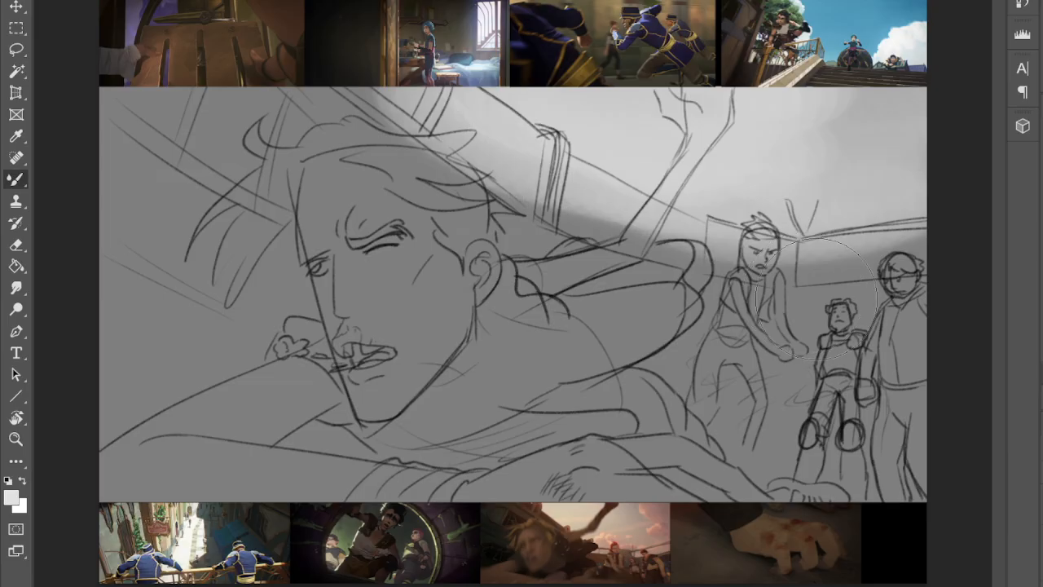
- Pick a dark grey and shade the large slanted beam between the man's head and the sky
key("i")
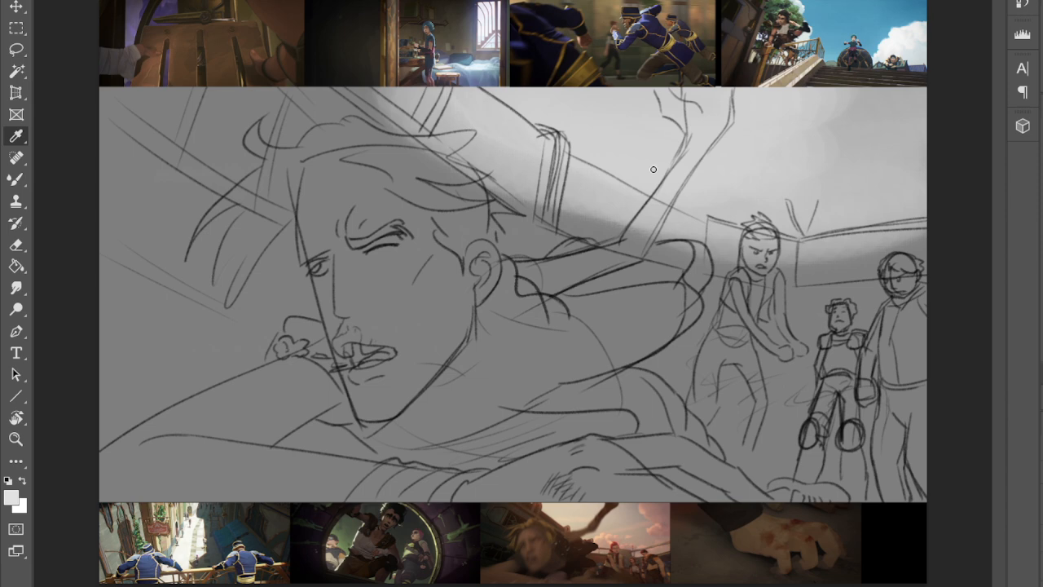
key("b")
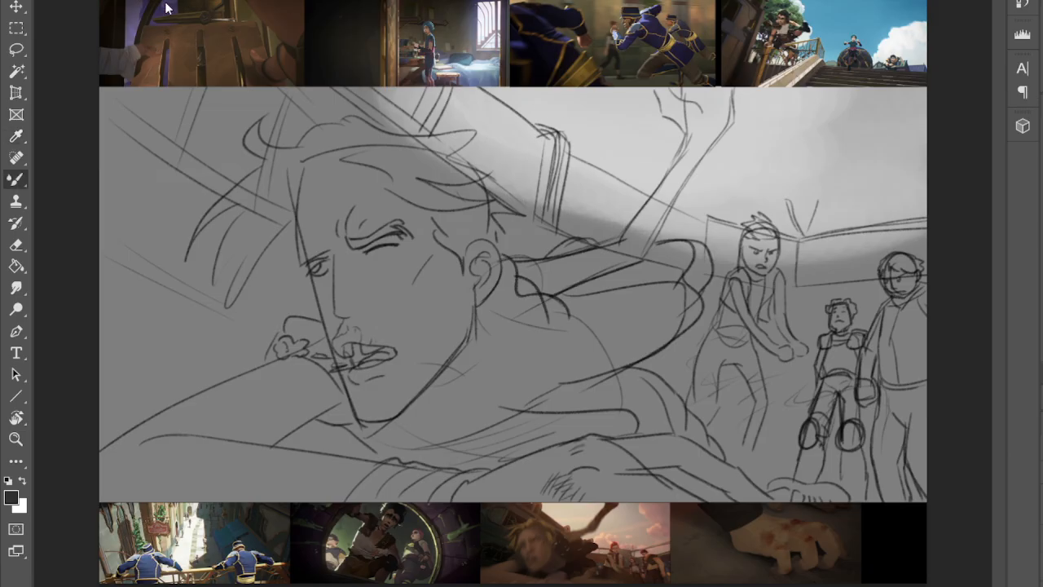
mouse_move(462, 108)
left_mouse_down()
mouse_move(532, 136)
mouse_move(476, 96)
mouse_move(493, 127)
mouse_move(435, 126)
mouse_move(424, 99)
mouse_move(392, 81)
mouse_move(429, 144)
mouse_move(359, 86)
mouse_move(479, 159)
mouse_move(483, 176)
mouse_move(462, 124)
mouse_move(499, 145)
mouse_move(524, 204)
mouse_move(538, 193)
mouse_move(541, 204)
mouse_move(557, 149)
mouse_move(549, 221)
mouse_move(558, 149)
mouse_move(549, 139)
mouse_move(464, 87)
mouse_move(548, 151)
mouse_move(449, 93)
mouse_move(491, 129)
mouse_move(525, 184)
mouse_move(433, 123)
mouse_move(420, 125)
mouse_move(532, 222)
mouse_move(350, 80)
mouse_move(427, 105)
left_mouse_up()
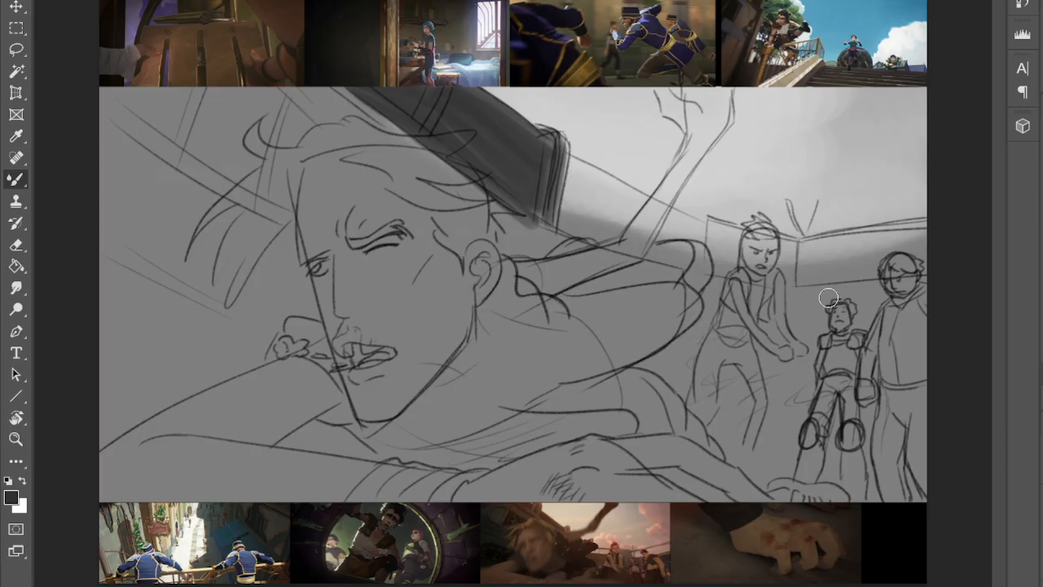
- Shade the area behind the smallest figure dark grey and darken the distant railing and its forked post
mouse_move(886, 286)
left_mouse_down()
mouse_move(792, 294)
mouse_move(832, 338)
mouse_move(864, 301)
mouse_move(883, 297)
mouse_move(860, 326)
left_mouse_up()
left_click_drag(813, 286, 833, 286)
left_click_drag(787, 240, 965, 220)
left_click_drag(784, 204, 794, 231)
left_click_drag(816, 200, 803, 229)
left_click_drag(869, 231, 924, 220)
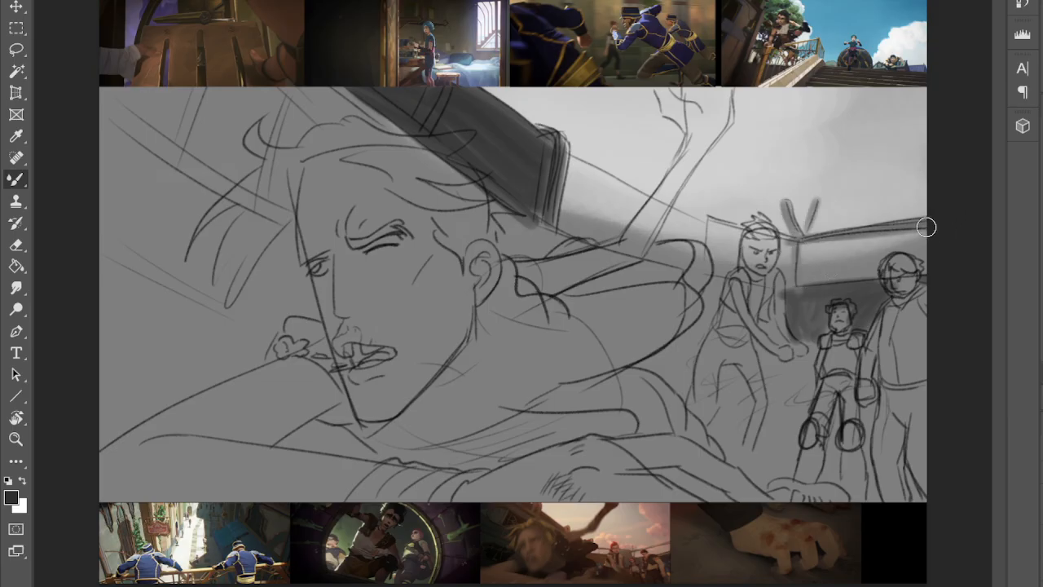
left_click_drag(811, 284, 965, 266)
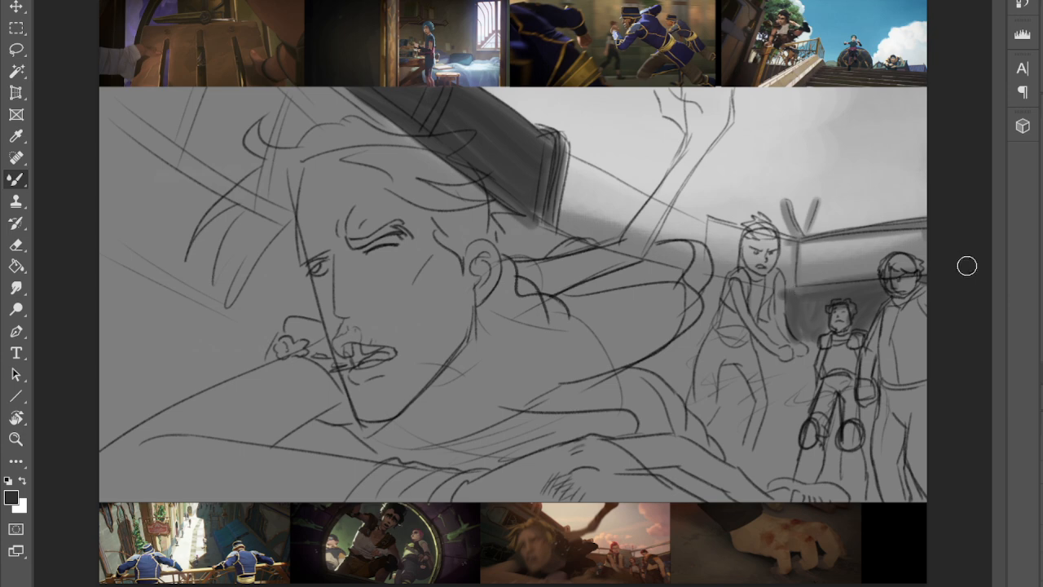
- Darken the near railing edge and post, and shade the wall around the base of the raised arm
mouse_move(701, 215)
left_mouse_down()
mouse_move(745, 232)
mouse_move(706, 219)
mouse_move(698, 285)
left_mouse_up()
left_click_drag(702, 220, 569, 153)
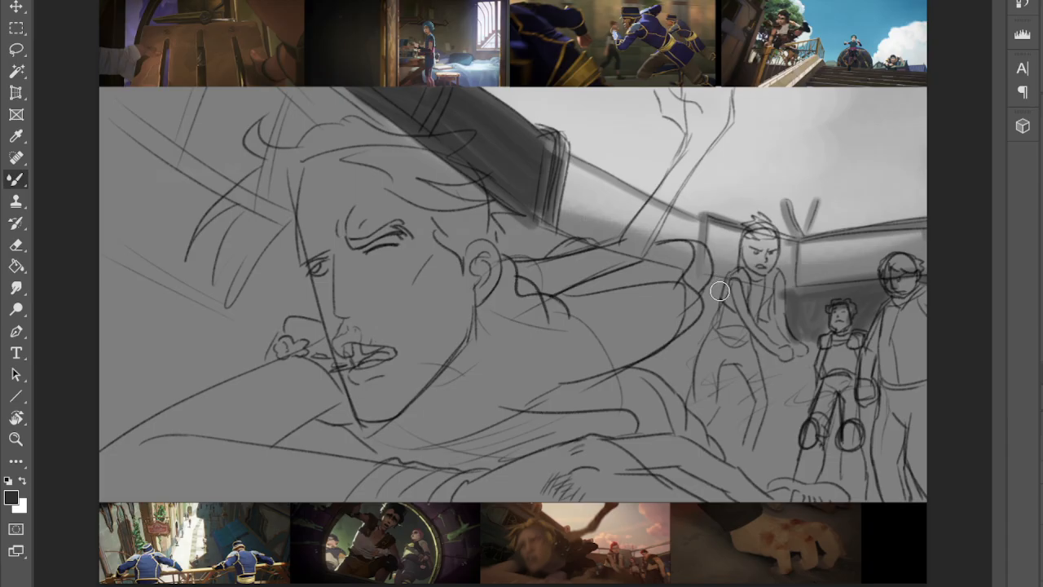
mouse_move(580, 185)
left_mouse_down()
mouse_move(599, 237)
mouse_move(637, 200)
mouse_move(553, 161)
mouse_move(586, 195)
mouse_move(562, 237)
left_mouse_up()
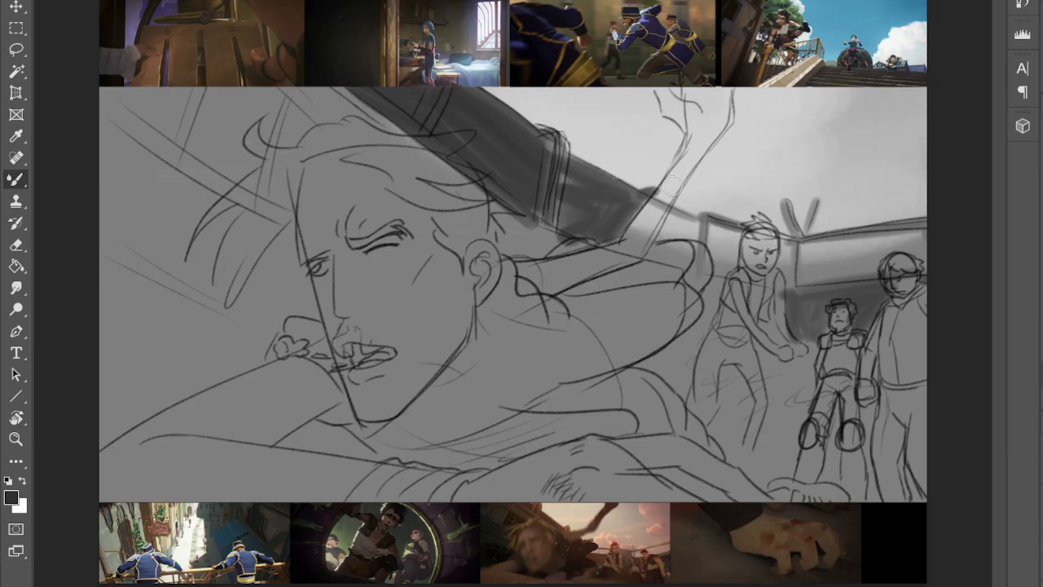
mouse_move(676, 194)
left_mouse_down()
mouse_move(675, 230)
mouse_move(662, 244)
mouse_move(672, 236)
left_mouse_up()
mouse_move(645, 195)
left_mouse_down()
mouse_move(597, 236)
mouse_move(565, 214)
left_mouse_up()
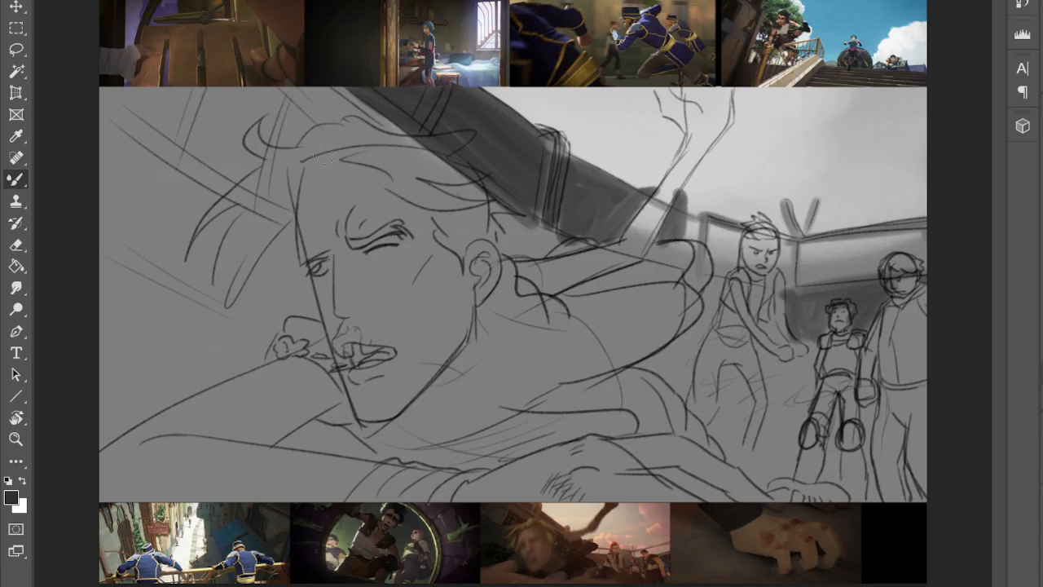
- Shade the beams and background in front of the man's face dark grey, plus the gap beneath his chin
mouse_move(287, 98)
left_mouse_down()
mouse_move(279, 149)
mouse_move(321, 122)
mouse_move(295, 101)
mouse_move(314, 160)
left_mouse_up()
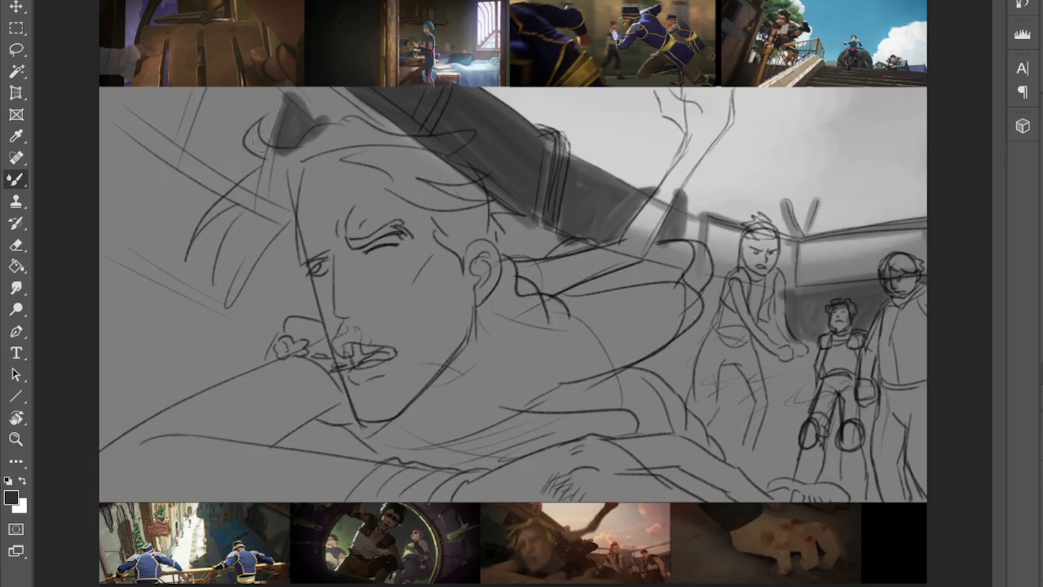
mouse_move(204, 111)
left_mouse_down()
mouse_move(178, 151)
mouse_move(133, 116)
mouse_move(240, 203)
mouse_move(92, 87)
left_mouse_up()
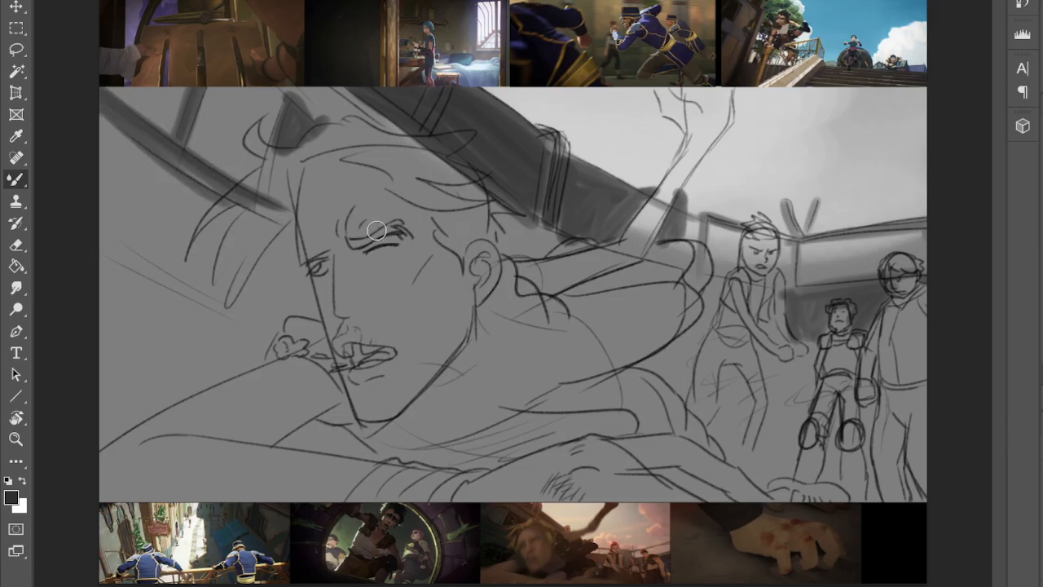
mouse_move(293, 334)
left_mouse_down()
mouse_move(236, 348)
mouse_move(174, 335)
mouse_move(180, 305)
mouse_move(141, 314)
mouse_move(250, 332)
left_mouse_up()
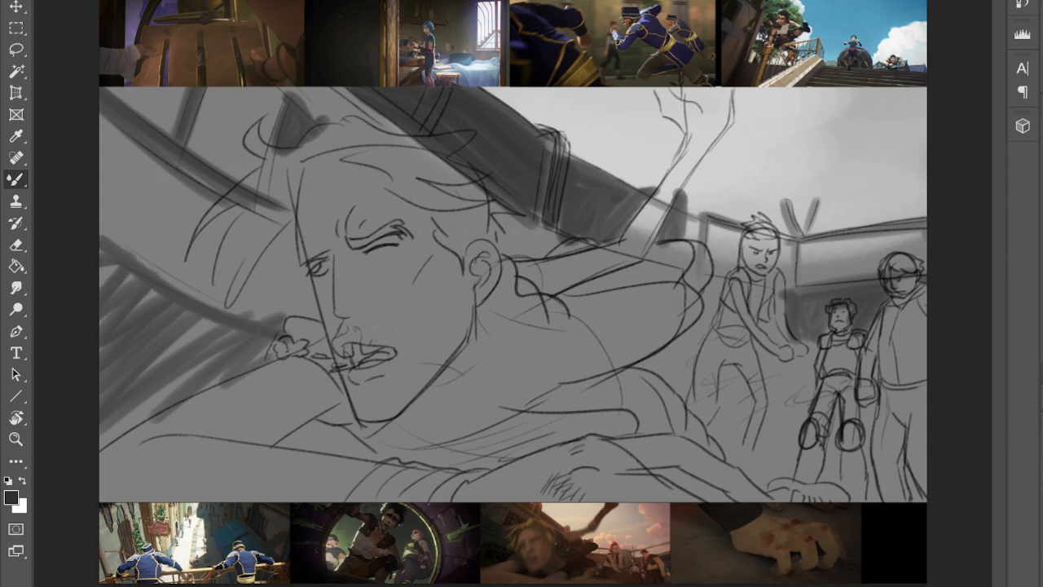
mouse_move(300, 300)
left_mouse_down()
mouse_move(110, 406)
mouse_move(85, 403)
mouse_move(131, 213)
mouse_move(185, 298)
mouse_move(307, 327)
mouse_move(244, 373)
mouse_move(305, 312)
mouse_move(233, 306)
mouse_move(226, 207)
mouse_move(288, 227)
mouse_move(295, 242)
mouse_move(199, 222)
mouse_move(184, 191)
mouse_move(193, 182)
mouse_move(145, 176)
mouse_move(116, 185)
mouse_move(105, 131)
mouse_move(120, 125)
mouse_move(210, 203)
mouse_move(215, 247)
mouse_move(218, 84)
mouse_move(268, 90)
mouse_move(255, 170)
mouse_move(293, 130)
mouse_move(301, 79)
mouse_move(328, 93)
mouse_move(308, 131)
left_mouse_up()
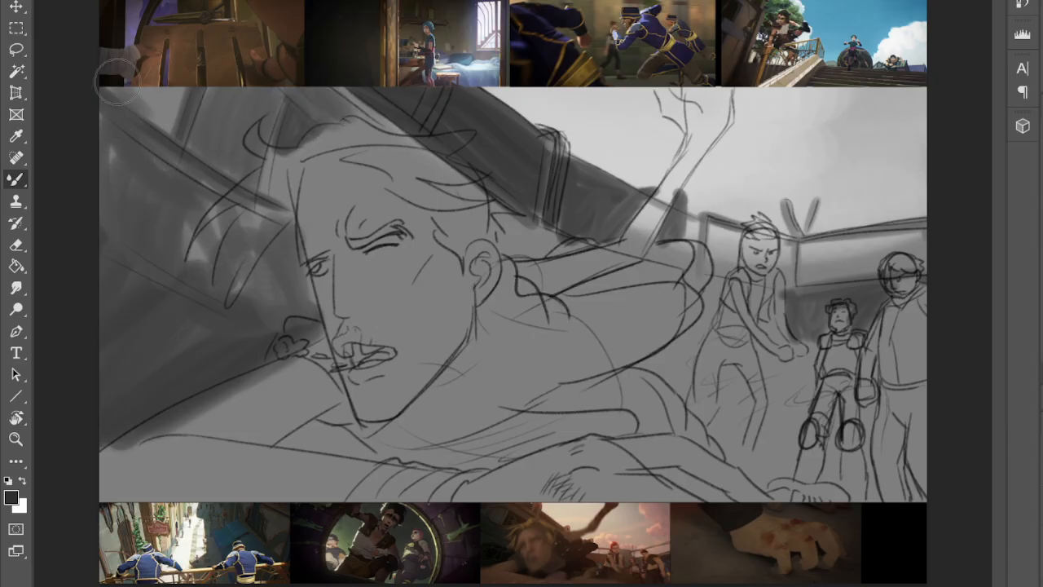
mouse_move(213, 214)
left_mouse_down()
mouse_move(224, 259)
mouse_move(209, 249)
mouse_move(207, 271)
mouse_move(265, 331)
mouse_move(275, 274)
mouse_move(291, 262)
mouse_move(313, 290)
left_mouse_up()
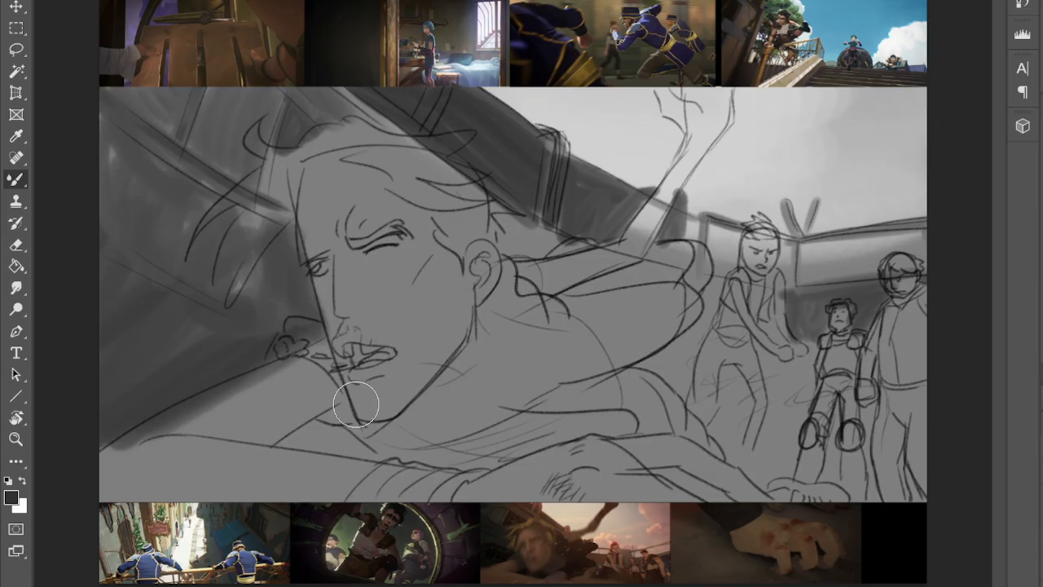
mouse_move(281, 428)
left_mouse_down()
mouse_move(331, 419)
mouse_move(380, 457)
left_mouse_up()
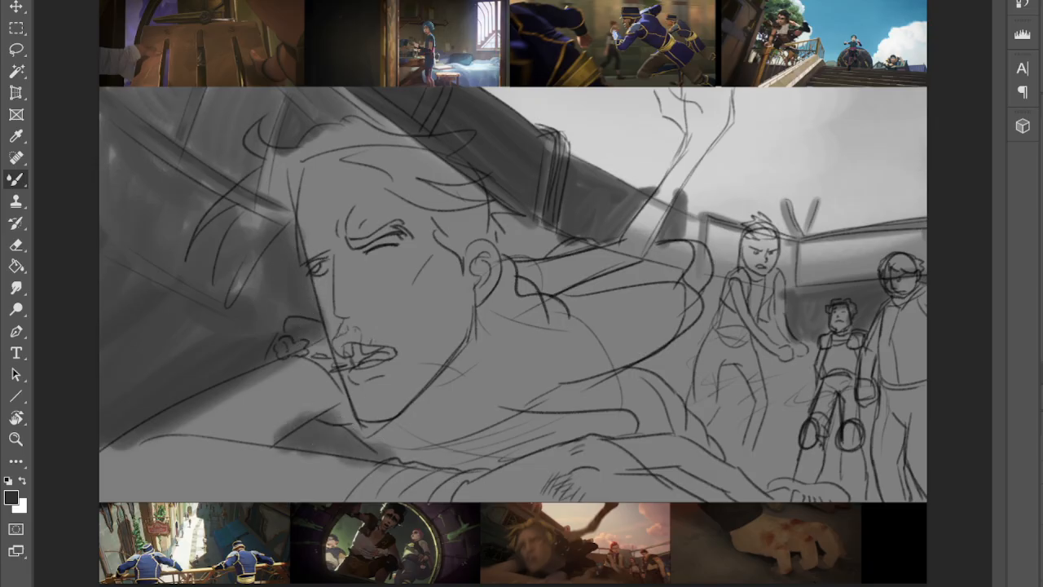
- Shade the ground around the background figures and paint soft grey clouds along the sky's lower and far edges
mouse_move(696, 337)
left_mouse_down()
mouse_move(709, 315)
mouse_move(699, 352)
mouse_move(681, 331)
mouse_move(747, 364)
mouse_move(716, 447)
mouse_move(752, 448)
mouse_move(796, 361)
mouse_move(807, 391)
mouse_move(773, 463)
mouse_move(795, 356)
mouse_move(754, 338)
mouse_move(752, 469)
mouse_move(778, 510)
mouse_move(879, 384)
mouse_move(834, 502)
mouse_move(880, 428)
mouse_move(860, 451)
mouse_move(895, 484)
left_mouse_up()
left_click_drag(700, 294, 695, 343)
mouse_move(500, 234)
left_mouse_down()
mouse_move(547, 253)
mouse_move(513, 221)
left_mouse_up()
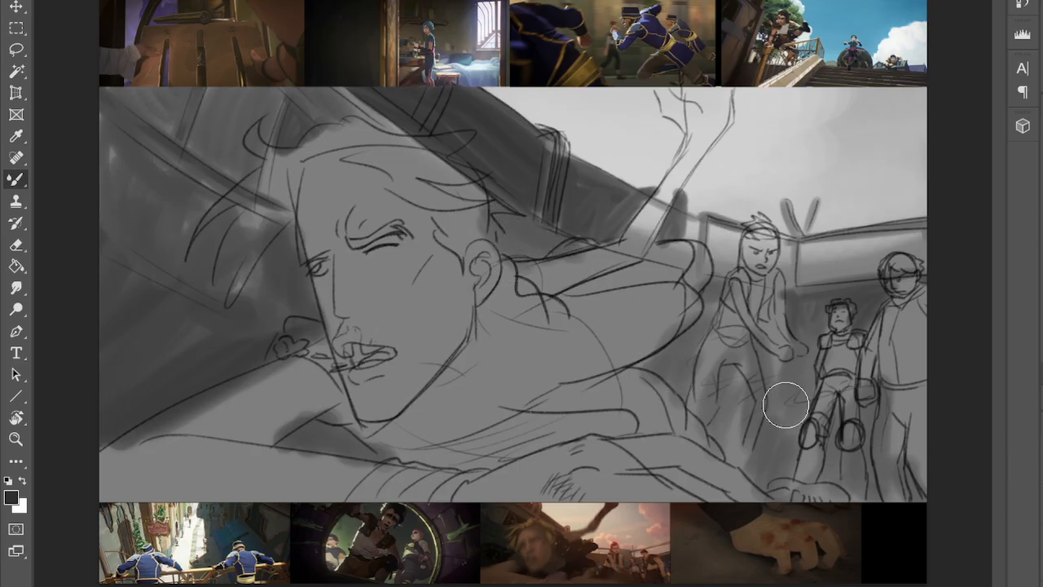
mouse_move(908, 98)
left_mouse_down()
mouse_move(877, 77)
mouse_move(837, 100)
mouse_move(912, 125)
mouse_move(880, 99)
mouse_move(873, 106)
mouse_move(906, 140)
mouse_move(894, 121)
mouse_move(916, 176)
mouse_move(881, 160)
mouse_move(888, 183)
mouse_move(902, 159)
mouse_move(910, 77)
mouse_move(927, 108)
mouse_move(918, 170)
mouse_move(903, 176)
mouse_move(918, 187)
mouse_move(899, 207)
mouse_move(920, 207)
mouse_move(926, 231)
mouse_move(903, 241)
mouse_move(915, 197)
mouse_move(908, 240)
mouse_move(927, 252)
mouse_move(847, 265)
mouse_move(889, 249)
mouse_move(834, 214)
mouse_move(912, 246)
mouse_move(905, 177)
mouse_move(934, 171)
mouse_move(844, 225)
mouse_move(705, 201)
mouse_move(706, 190)
mouse_move(708, 206)
mouse_move(738, 218)
mouse_move(747, 185)
mouse_move(755, 189)
mouse_move(755, 211)
mouse_move(738, 211)
mouse_move(734, 254)
mouse_move(775, 250)
mouse_move(762, 204)
mouse_move(795, 236)
left_mouse_up()
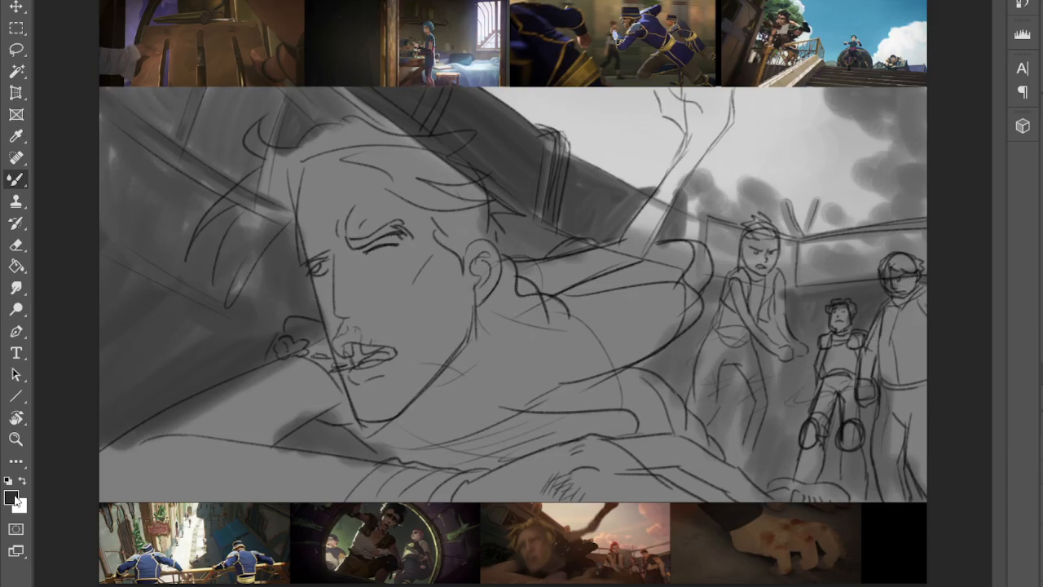
- Pick a near-black tone and shade the reclining man's back, shoulder and upper sleeve
left_click_drag(626, 317, 587, 345)
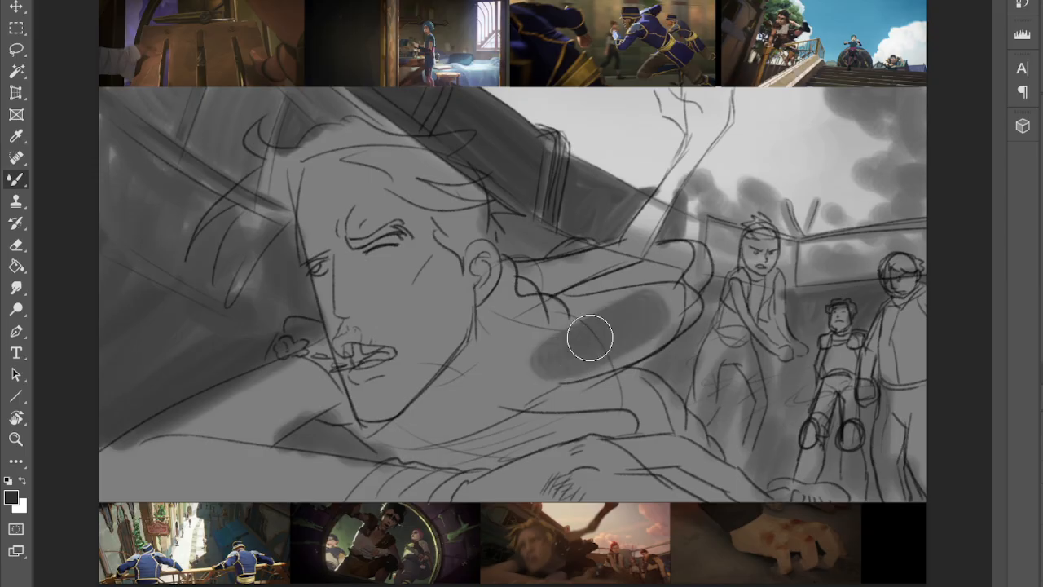
key("i")
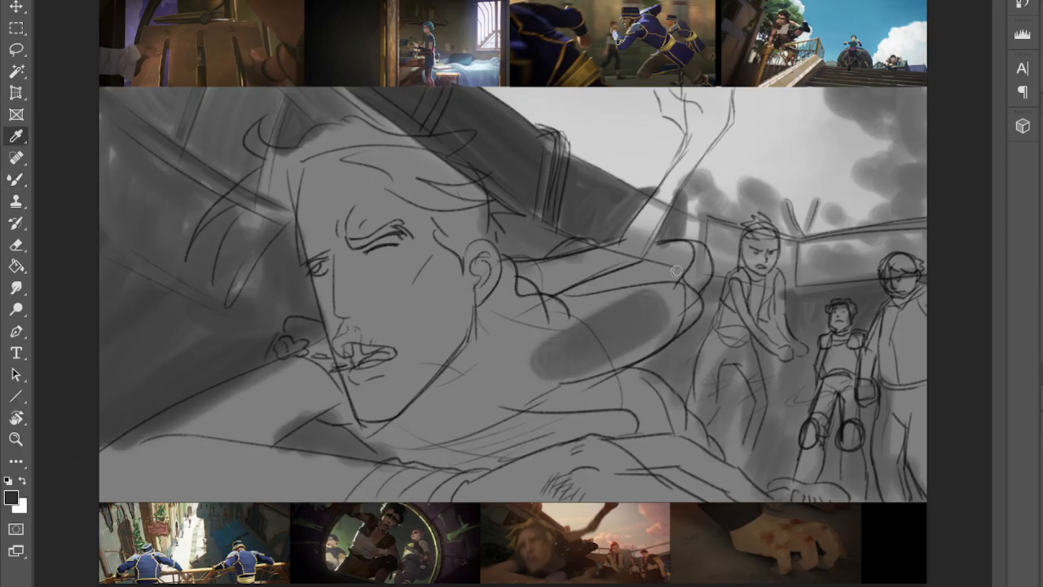
key("b")
mouse_move(538, 354)
left_mouse_down()
mouse_move(444, 419)
mouse_move(431, 400)
mouse_move(600, 316)
mouse_move(650, 330)
mouse_move(560, 379)
mouse_move(607, 351)
mouse_move(615, 313)
mouse_move(666, 261)
mouse_move(621, 285)
mouse_move(580, 277)
mouse_move(516, 325)
mouse_move(661, 291)
mouse_move(641, 337)
mouse_move(704, 265)
mouse_move(558, 377)
left_mouse_up()
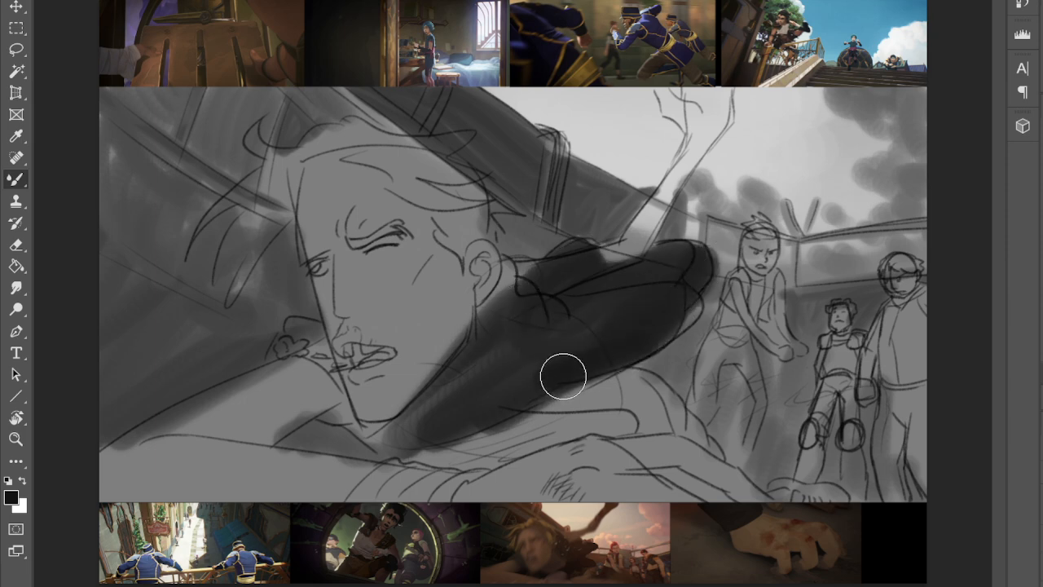
- Shade the man's collar, the shadow under his chin, his lower clothing and the shoe near-black
mouse_move(316, 345)
left_mouse_down()
mouse_move(278, 349)
mouse_move(329, 354)
mouse_move(369, 416)
mouse_move(331, 410)
mouse_move(409, 445)
mouse_move(461, 416)
mouse_move(430, 447)
mouse_move(530, 401)
mouse_move(594, 412)
mouse_move(431, 468)
mouse_move(512, 444)
mouse_move(608, 440)
left_mouse_up()
mouse_move(531, 413)
left_mouse_down()
mouse_move(656, 418)
mouse_move(495, 438)
mouse_move(537, 429)
mouse_move(525, 360)
mouse_move(568, 301)
mouse_move(492, 441)
left_mouse_up()
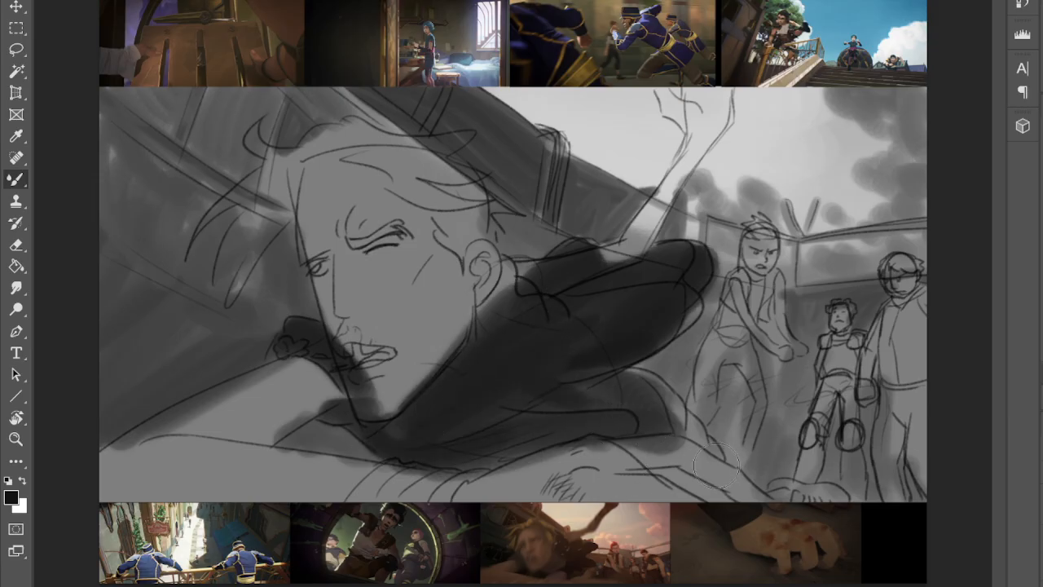
mouse_move(654, 424)
left_mouse_down()
mouse_move(693, 434)
mouse_move(720, 478)
mouse_move(656, 411)
left_mouse_up()
left_click_drag(780, 491, 838, 500)
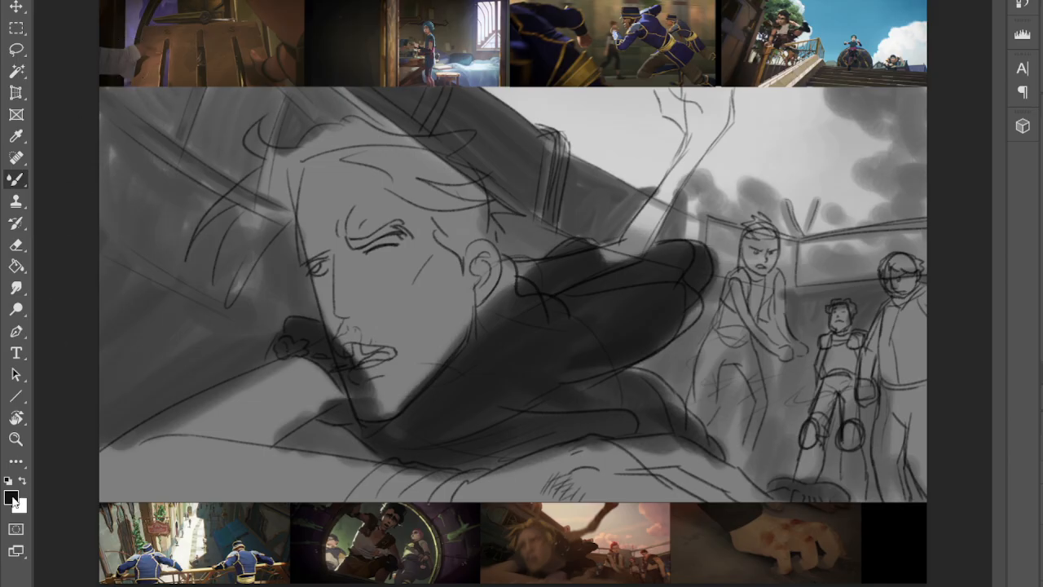
- Pick a lighter grey and paint the man's foreground arms, the folds beneath his torso and the ground behind him
key("i")
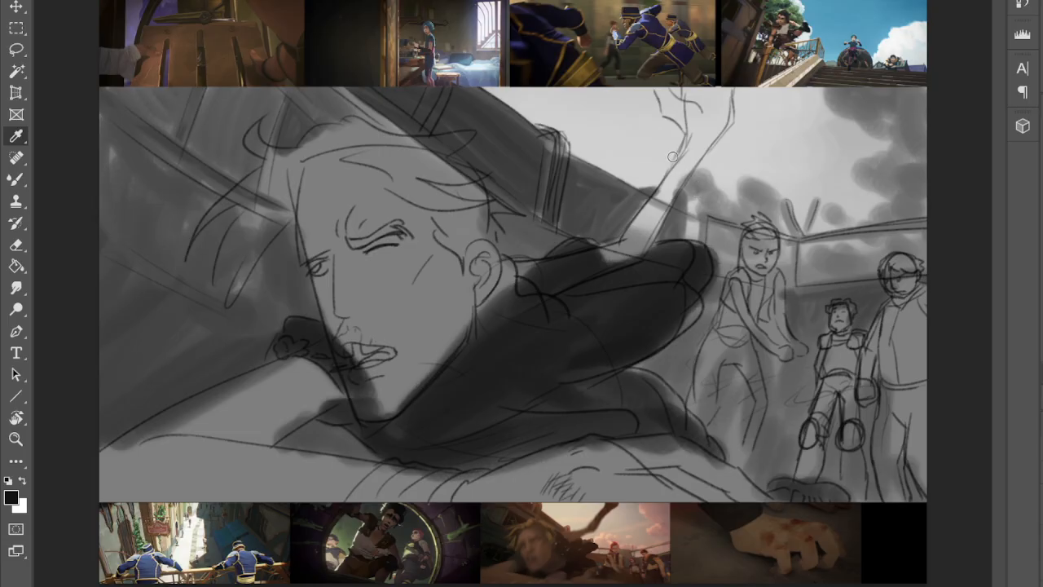
left_click(1038, 85)
mouse_move(213, 494)
left_mouse_down()
mouse_move(345, 493)
mouse_move(145, 471)
mouse_move(257, 471)
mouse_move(97, 489)
mouse_move(333, 508)
mouse_move(380, 485)
mouse_move(191, 456)
mouse_move(276, 403)
mouse_move(281, 381)
mouse_move(101, 471)
mouse_move(272, 388)
mouse_move(173, 441)
mouse_move(209, 449)
mouse_move(321, 397)
mouse_move(272, 386)
mouse_move(211, 404)
mouse_move(265, 389)
left_mouse_up()
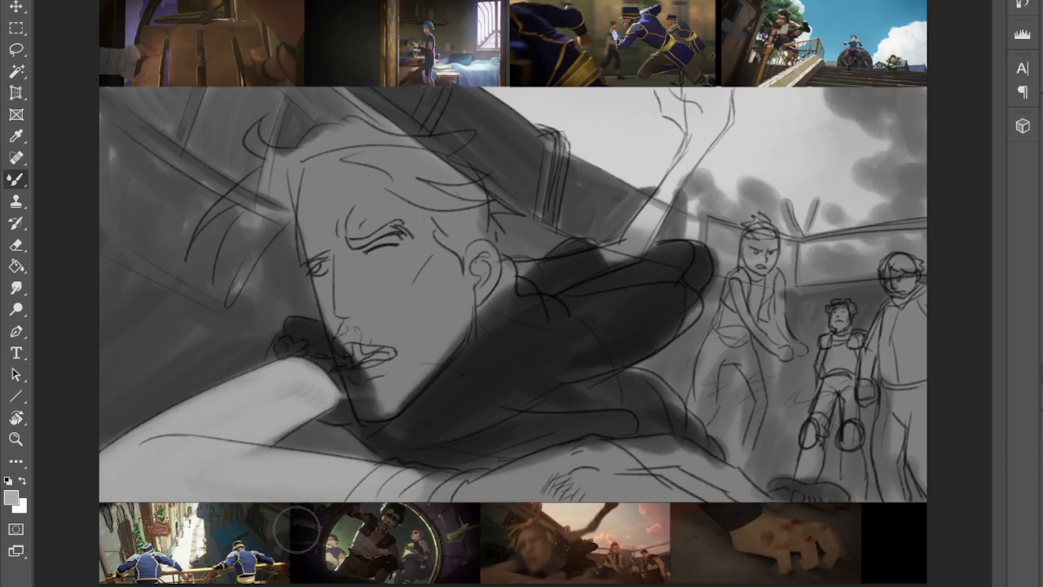
mouse_move(454, 518)
left_mouse_down()
mouse_move(638, 458)
mouse_move(492, 484)
mouse_move(659, 487)
mouse_move(624, 492)
mouse_move(644, 500)
mouse_move(614, 478)
mouse_move(654, 450)
mouse_move(611, 460)
mouse_move(721, 471)
mouse_move(712, 465)
mouse_move(696, 465)
mouse_move(731, 479)
left_mouse_up()
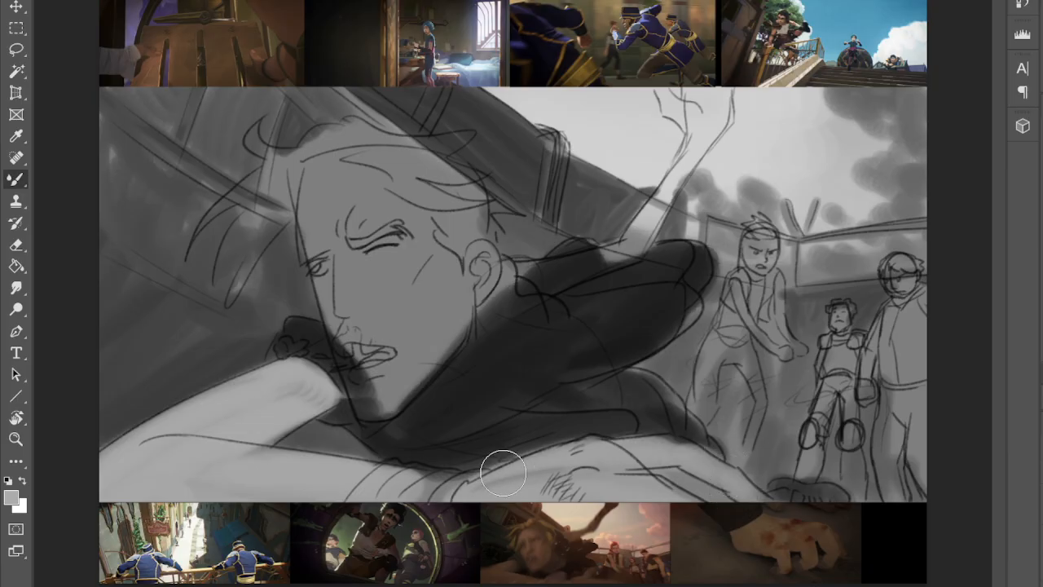
mouse_move(428, 482)
left_mouse_down()
mouse_move(449, 433)
mouse_move(566, 443)
mouse_move(728, 418)
mouse_move(556, 460)
mouse_move(541, 439)
mouse_move(673, 447)
mouse_move(657, 466)
mouse_move(727, 484)
mouse_move(717, 414)
mouse_move(755, 444)
mouse_move(742, 493)
mouse_move(730, 460)
mouse_move(755, 449)
mouse_move(746, 468)
mouse_move(822, 499)
mouse_move(907, 511)
mouse_move(690, 489)
left_mouse_up()
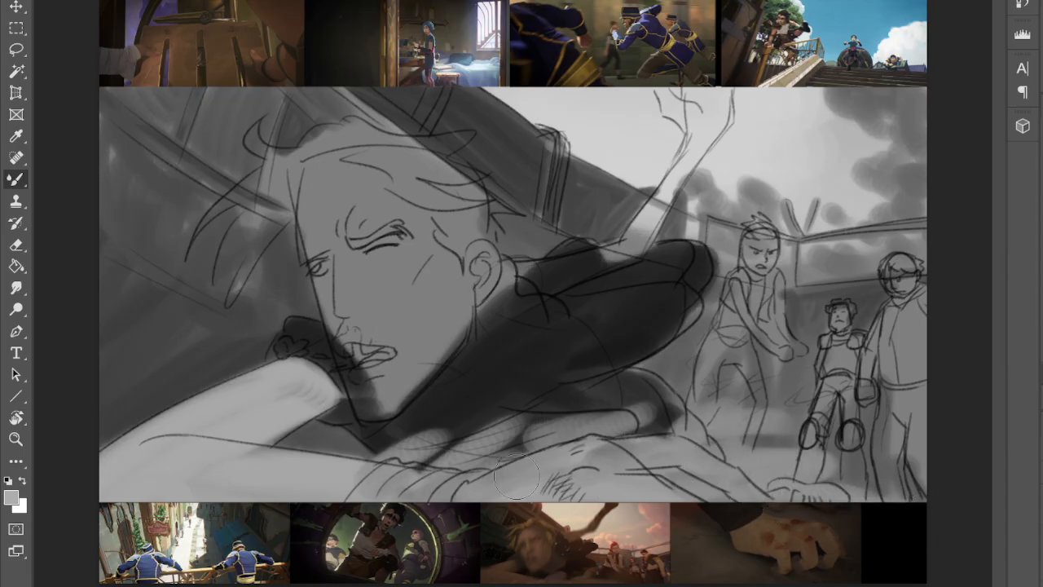
- Paint the man's face, forehead and the base of his hair light grey, covering the dark tone over his mouth and chin
mouse_move(352, 334)
left_mouse_down()
mouse_move(366, 388)
mouse_move(337, 326)
mouse_move(361, 392)
mouse_move(391, 400)
left_mouse_up()
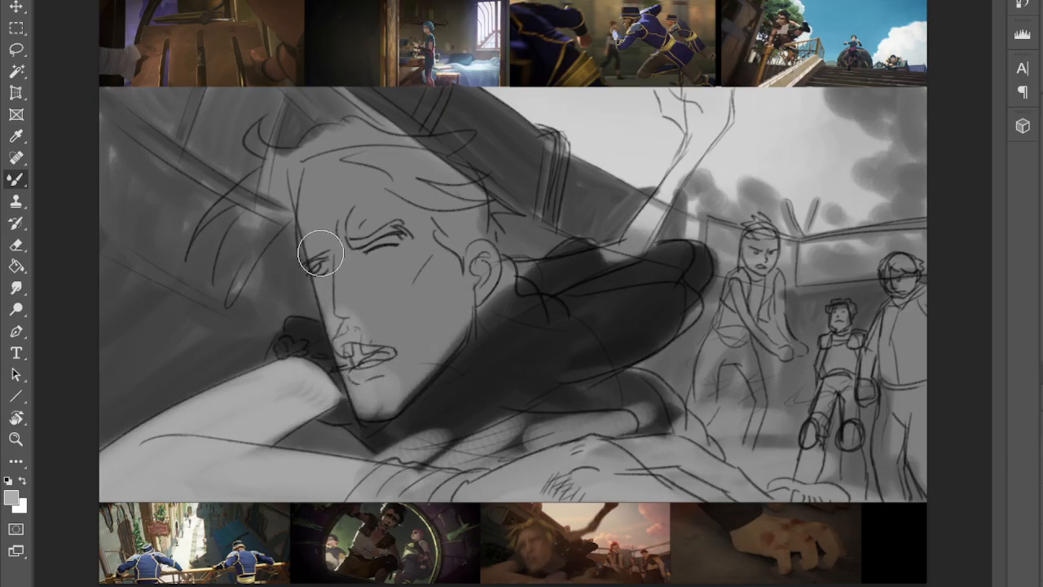
mouse_move(324, 261)
left_mouse_down()
mouse_move(367, 324)
mouse_move(324, 189)
mouse_move(365, 181)
mouse_move(388, 243)
mouse_move(452, 255)
mouse_move(468, 295)
mouse_move(423, 206)
mouse_move(386, 255)
mouse_move(381, 404)
mouse_move(410, 369)
mouse_move(368, 363)
mouse_move(328, 216)
mouse_move(342, 174)
mouse_move(399, 179)
left_mouse_up()
mouse_move(313, 138)
left_mouse_down()
mouse_move(396, 171)
mouse_move(390, 153)
mouse_move(390, 179)
mouse_move(438, 169)
mouse_move(467, 147)
mouse_move(433, 192)
mouse_move(432, 224)
mouse_move(447, 169)
mouse_move(500, 221)
mouse_move(474, 208)
mouse_move(448, 252)
left_mouse_up()
mouse_move(285, 170)
left_mouse_down()
mouse_move(225, 230)
mouse_move(301, 172)
mouse_move(241, 262)
mouse_move(245, 175)
left_mouse_up()
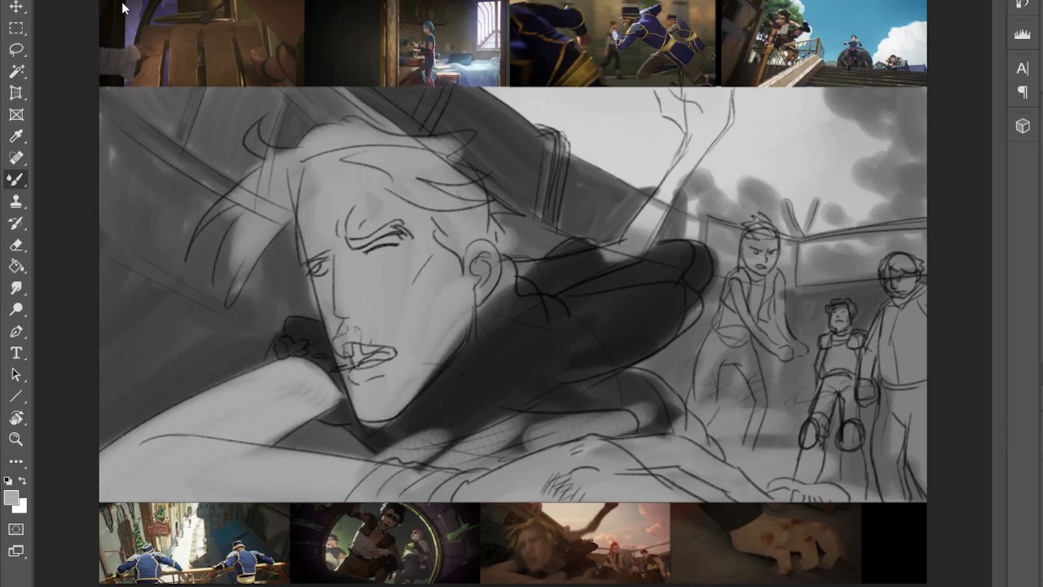
- Fill the man's swept hair strands, the hair behind his temple and his ear with light grey
mouse_move(206, 233)
left_mouse_down()
mouse_move(263, 176)
mouse_move(191, 237)
mouse_move(295, 172)
mouse_move(214, 279)
mouse_move(261, 201)
mouse_move(235, 257)
mouse_move(243, 251)
mouse_move(242, 273)
mouse_move(266, 243)
mouse_move(276, 169)
mouse_move(251, 131)
mouse_move(310, 147)
mouse_move(258, 143)
mouse_move(295, 166)
left_mouse_up()
mouse_move(364, 135)
left_mouse_down()
mouse_move(510, 143)
mouse_move(431, 140)
mouse_move(481, 128)
mouse_move(430, 150)
mouse_move(493, 122)
mouse_move(429, 165)
mouse_move(538, 147)
mouse_move(425, 181)
left_mouse_up()
left_click_drag(485, 207, 514, 212)
left_click_drag(474, 250, 490, 273)
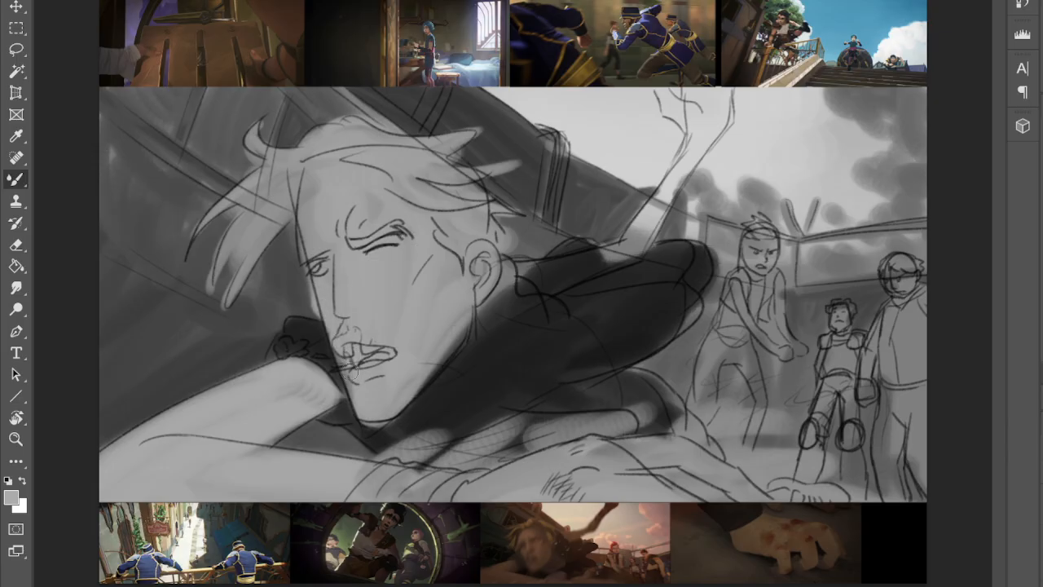
mouse_move(312, 189)
left_mouse_down()
mouse_move(301, 261)
mouse_move(318, 200)
left_mouse_up()
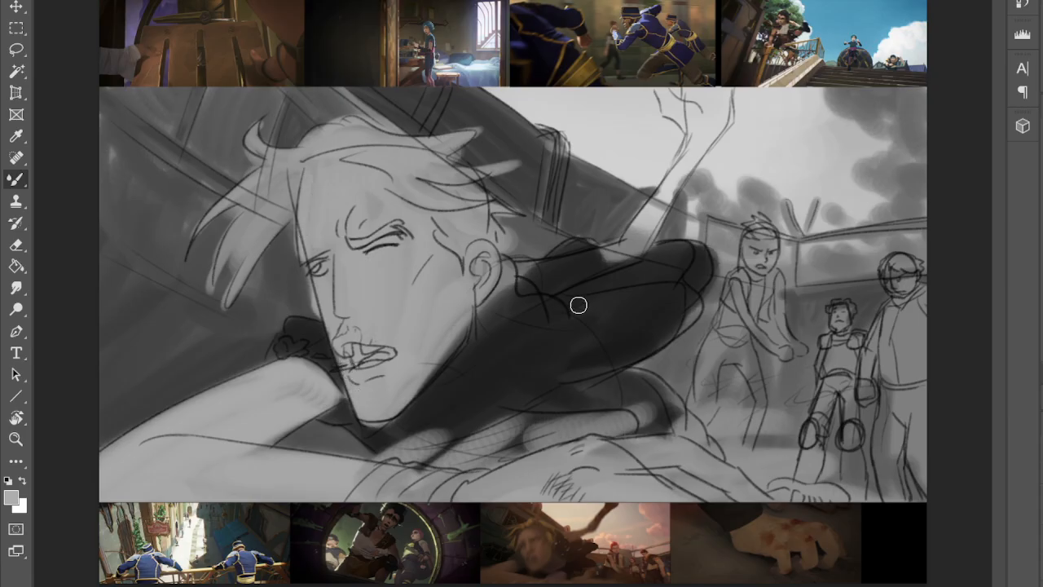
- Pick a mid grey and shade the man's forehead, eye socket and temple, plus the areas under his nose and lip
key("i")
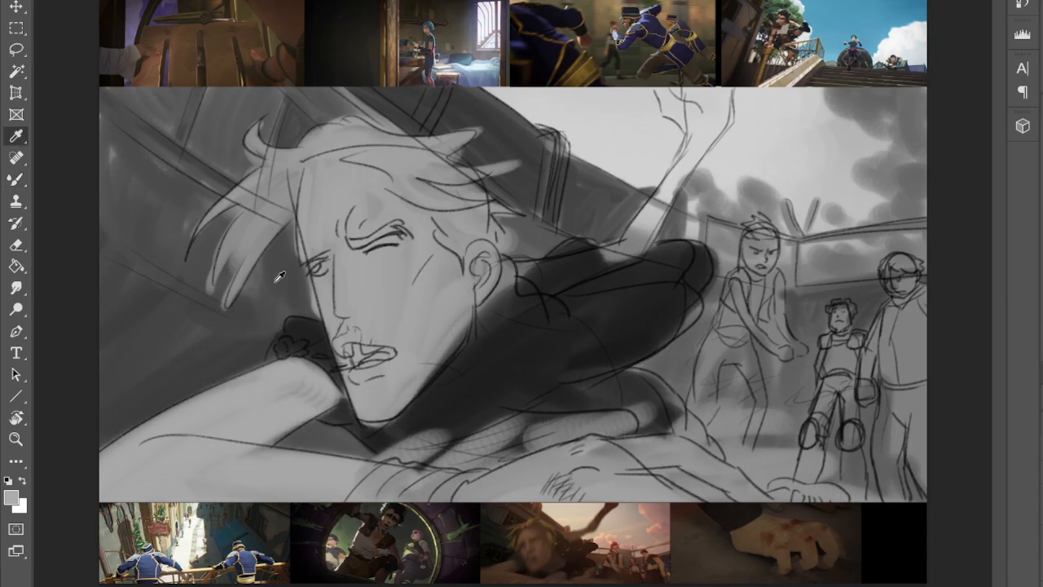
key("b")
mouse_move(326, 259)
left_mouse_down()
mouse_move(330, 269)
mouse_move(391, 255)
mouse_move(367, 196)
mouse_move(379, 220)
mouse_move(391, 194)
left_mouse_up()
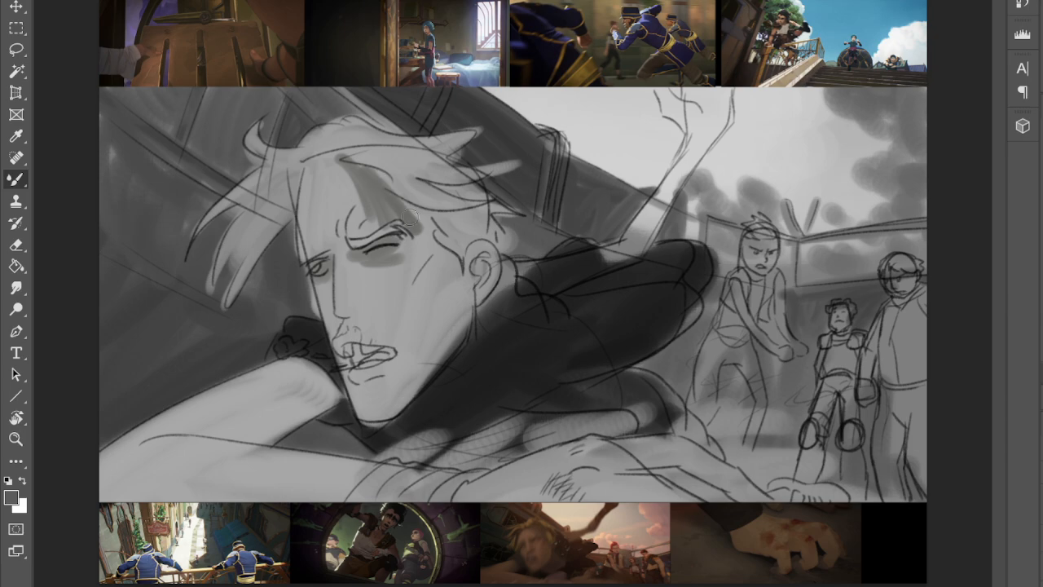
mouse_move(422, 227)
left_mouse_down()
mouse_move(376, 199)
mouse_move(442, 246)
mouse_move(396, 252)
mouse_move(423, 237)
mouse_move(461, 260)
mouse_move(427, 229)
mouse_move(459, 274)
mouse_move(464, 250)
mouse_move(442, 257)
mouse_move(479, 280)
left_mouse_up()
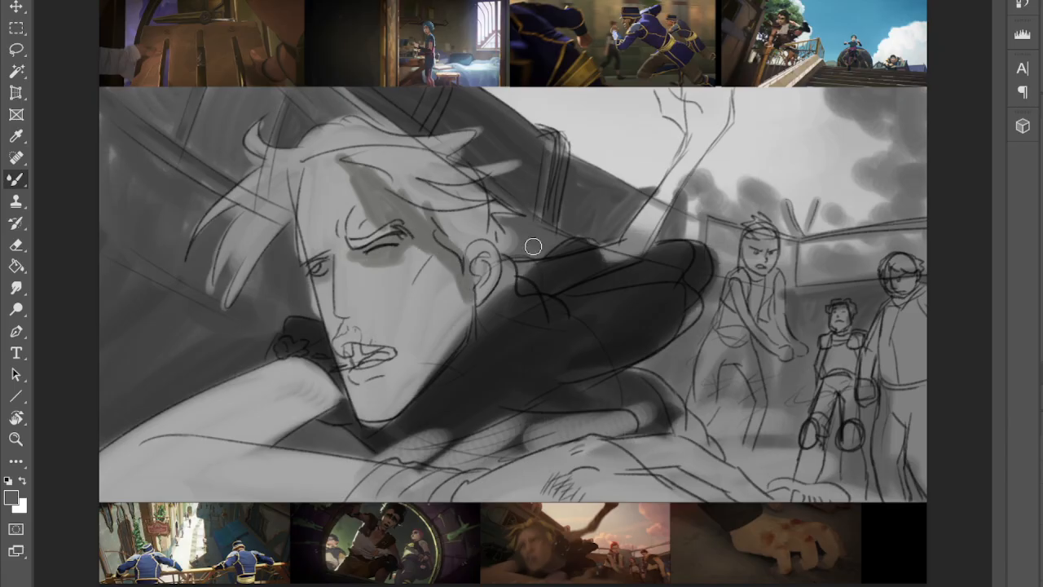
mouse_move(363, 343)
left_mouse_down()
mouse_move(334, 378)
mouse_move(349, 385)
mouse_move(362, 349)
mouse_move(378, 355)
mouse_move(358, 392)
left_mouse_up()
left_click_drag(342, 319, 363, 314)
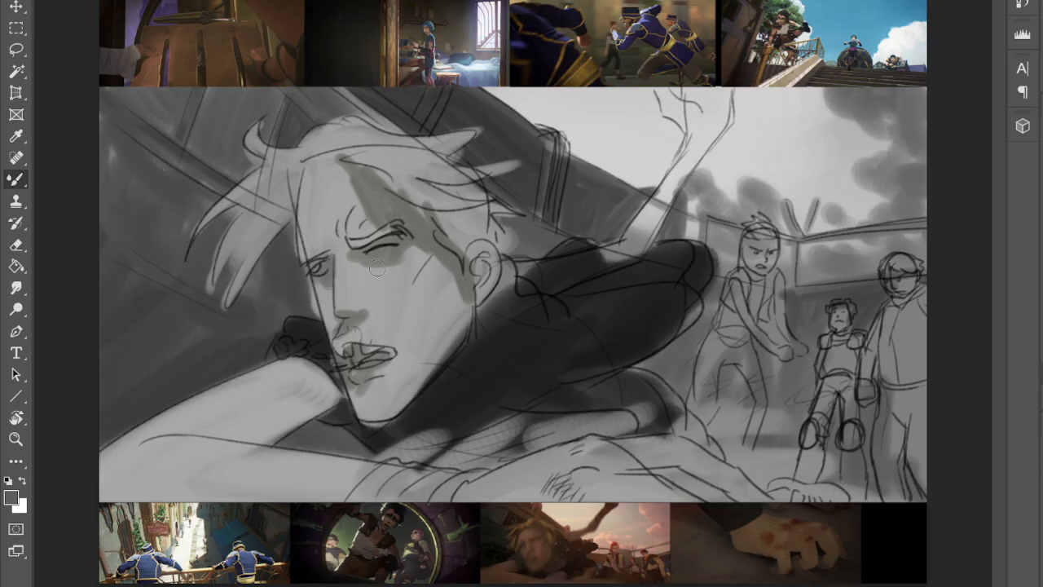
left_click_drag(354, 257, 374, 264)
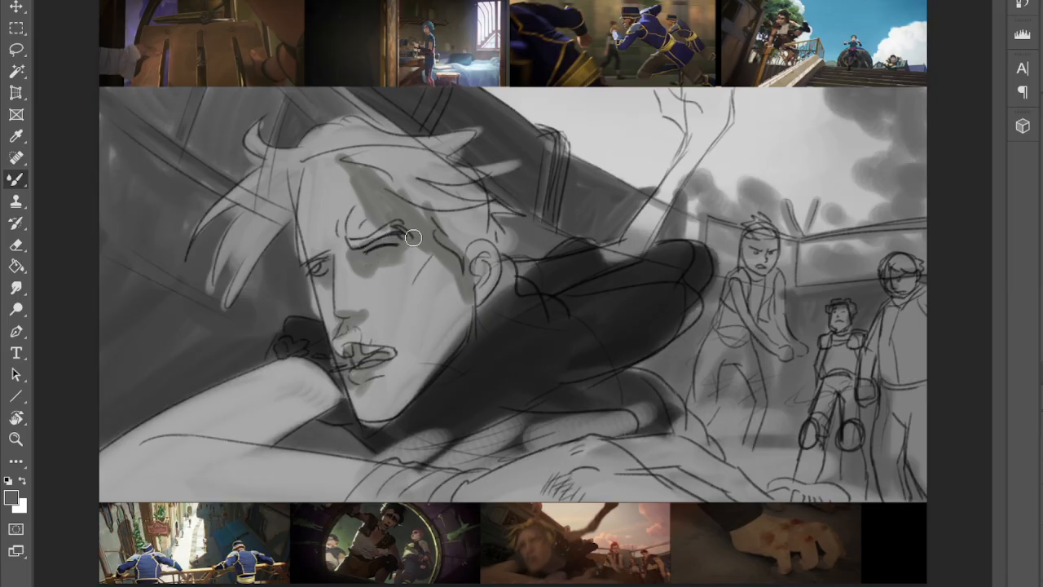
- Shade the man's hair and neck mid grey, and clean up the edge of his jaw with the light face tone
left_click_drag(309, 158, 349, 155)
mouse_move(287, 174)
left_mouse_down()
mouse_move(241, 242)
mouse_move(299, 174)
mouse_move(261, 218)
mouse_move(225, 304)
mouse_move(270, 203)
mouse_move(220, 274)
left_mouse_up()
mouse_move(299, 167)
left_mouse_down()
mouse_move(392, 153)
mouse_move(330, 160)
mouse_move(383, 160)
mouse_move(404, 177)
mouse_move(402, 164)
mouse_move(452, 172)
mouse_move(458, 192)
mouse_move(377, 178)
mouse_move(483, 198)
mouse_move(385, 179)
mouse_move(436, 216)
mouse_move(479, 228)
mouse_move(441, 234)
mouse_move(479, 265)
left_mouse_up()
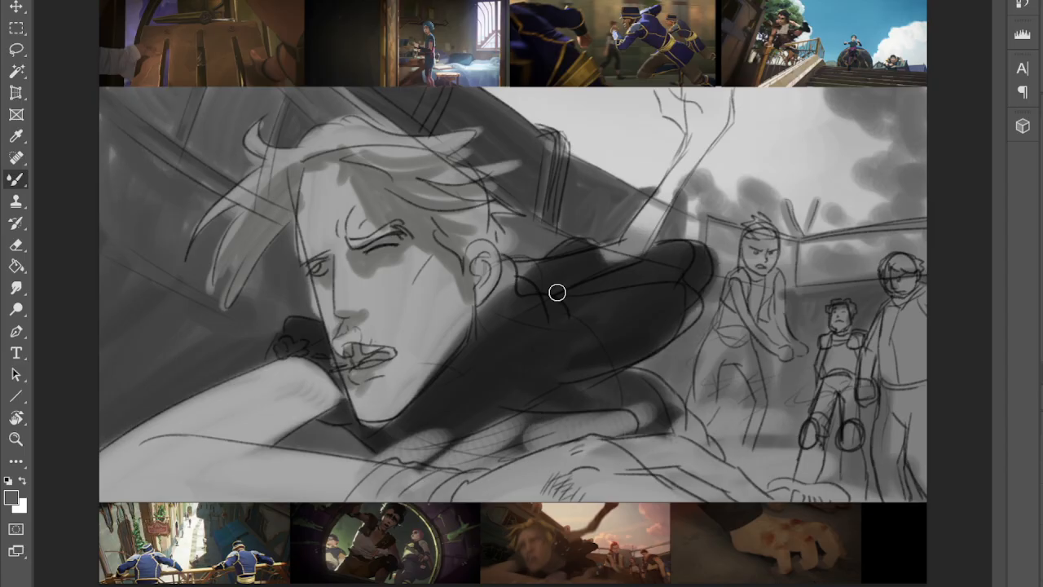
mouse_move(451, 376)
left_mouse_down()
mouse_move(489, 360)
mouse_move(482, 310)
mouse_move(435, 389)
mouse_move(467, 367)
mouse_move(468, 346)
mouse_move(467, 361)
mouse_move(503, 330)
mouse_move(467, 372)
mouse_move(428, 391)
mouse_move(491, 387)
mouse_move(521, 358)
mouse_move(496, 338)
mouse_move(500, 376)
mouse_move(503, 355)
mouse_move(460, 376)
mouse_move(488, 323)
mouse_move(477, 380)
left_mouse_up()
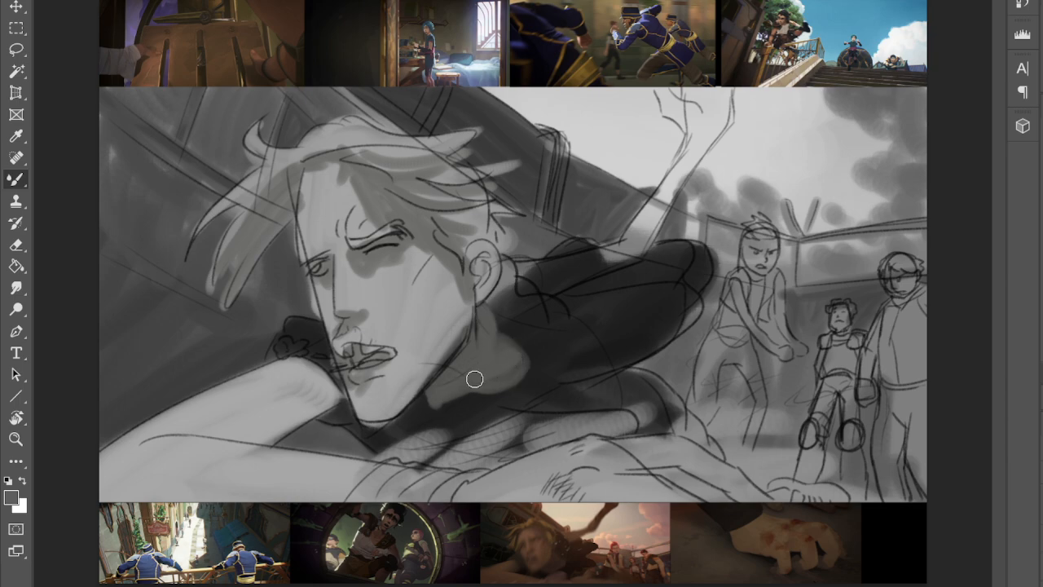
key("i")
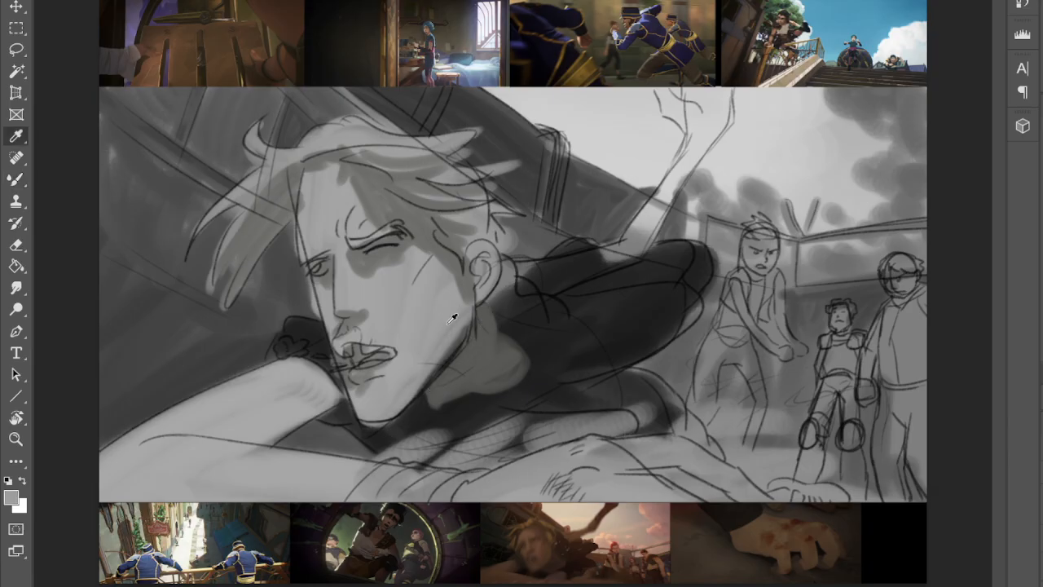
key("b")
left_click_drag(465, 312, 409, 393)
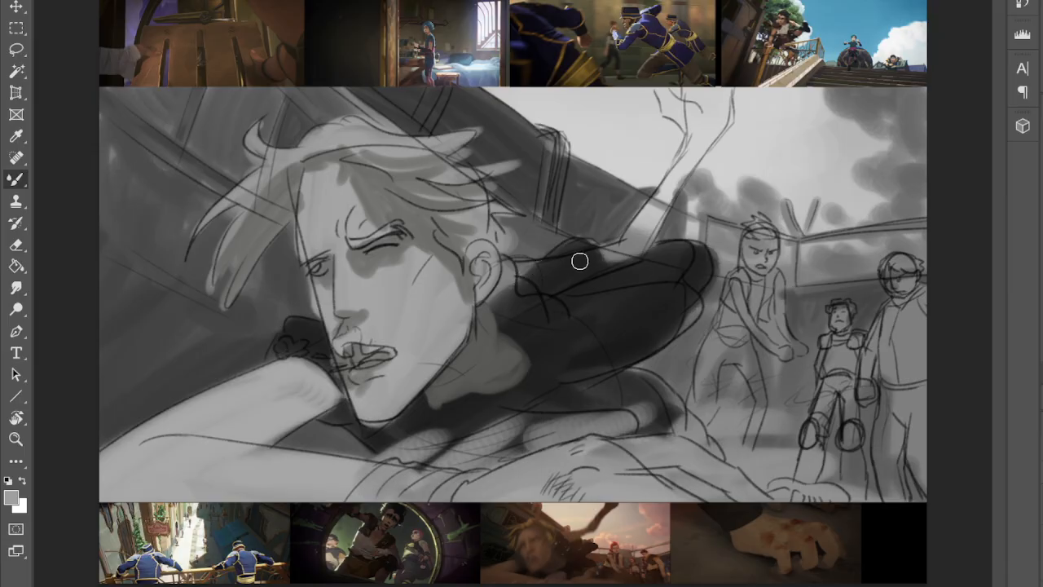
- Sample the light skin grey and paint the raised arm and hand behind the man's back
key("i")
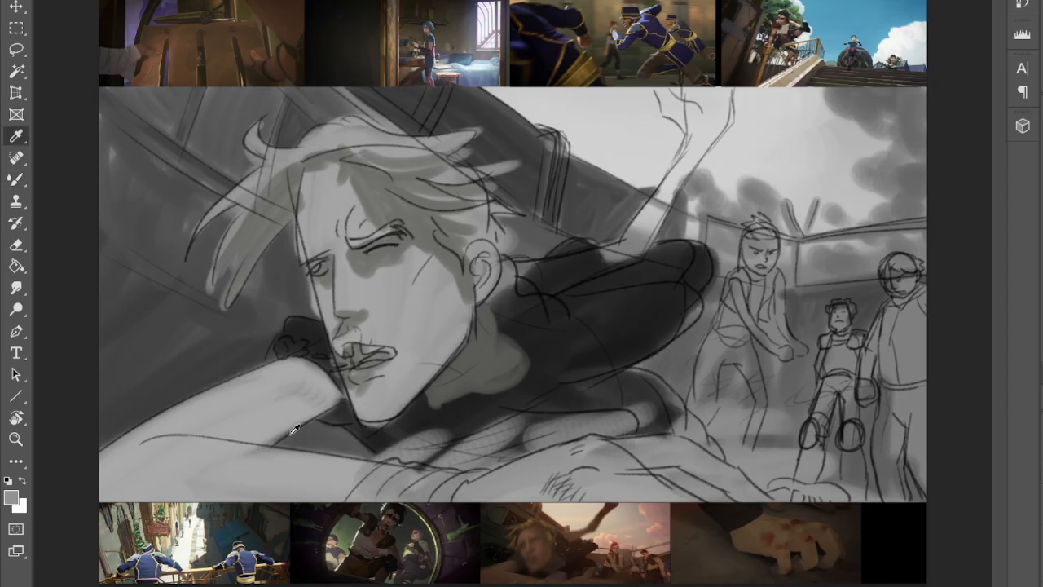
key("b")
mouse_move(533, 267)
left_mouse_down()
mouse_move(597, 259)
mouse_move(546, 280)
mouse_move(622, 260)
mouse_move(528, 273)
mouse_move(562, 284)
mouse_move(546, 266)
mouse_move(624, 250)
left_mouse_up()
left_click(695, 147, "shift")
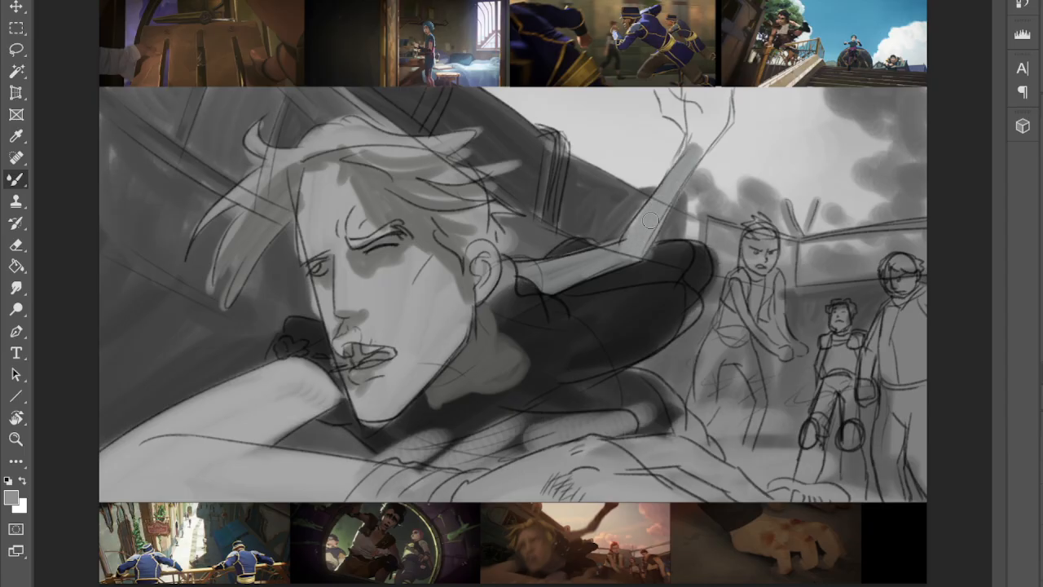
mouse_move(665, 99)
left_mouse_down()
mouse_move(698, 125)
mouse_move(695, 147)
mouse_move(705, 141)
mouse_move(690, 123)
mouse_move(725, 131)
left_mouse_up()
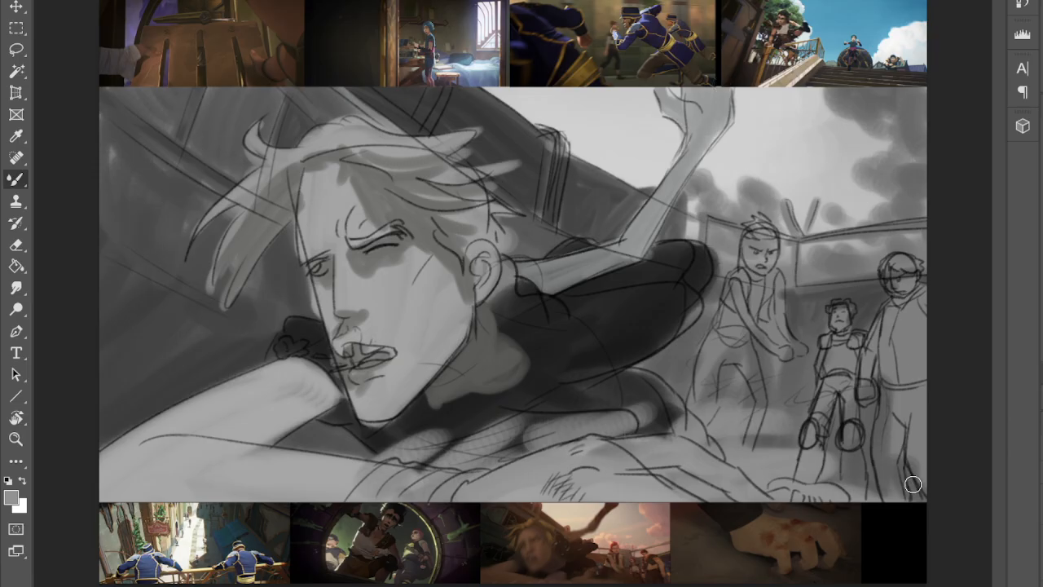
- Paint the foreground hand and forearm below the man's torso with light skin greys sampled from the picture
left_click_drag(618, 453, 668, 438)
key("i")
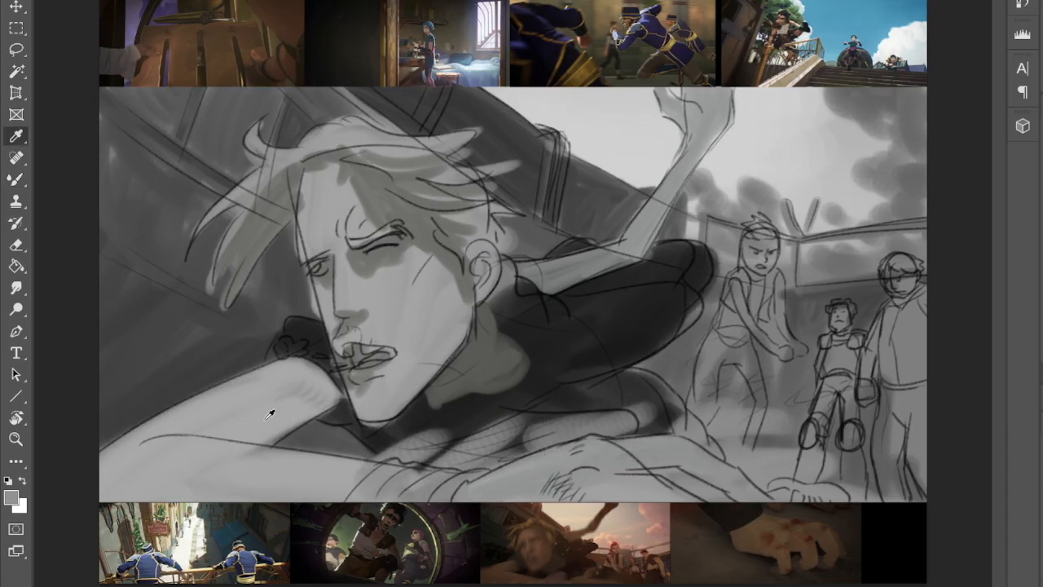
key("b")
mouse_move(598, 453)
left_mouse_down()
mouse_move(681, 451)
mouse_move(736, 484)
left_mouse_up()
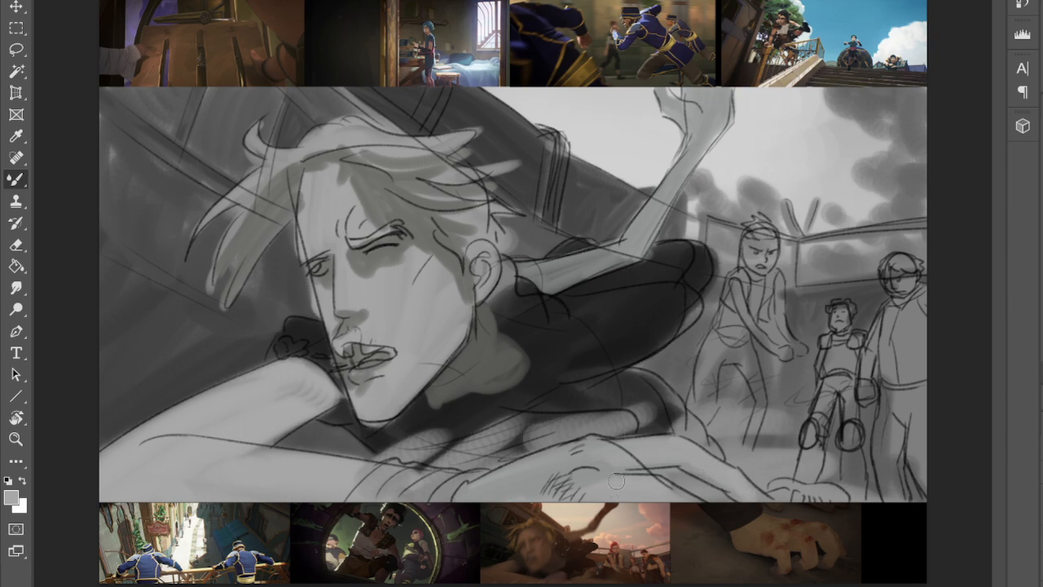
left_click_drag(569, 482, 603, 485)
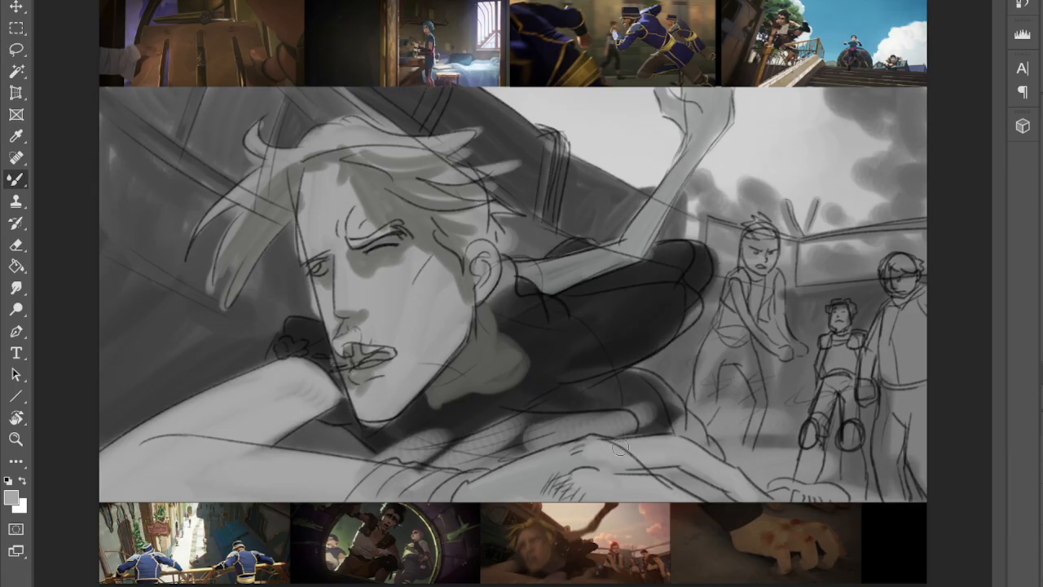
mouse_move(519, 464)
left_mouse_down()
mouse_move(498, 484)
mouse_move(581, 456)
left_mouse_up()
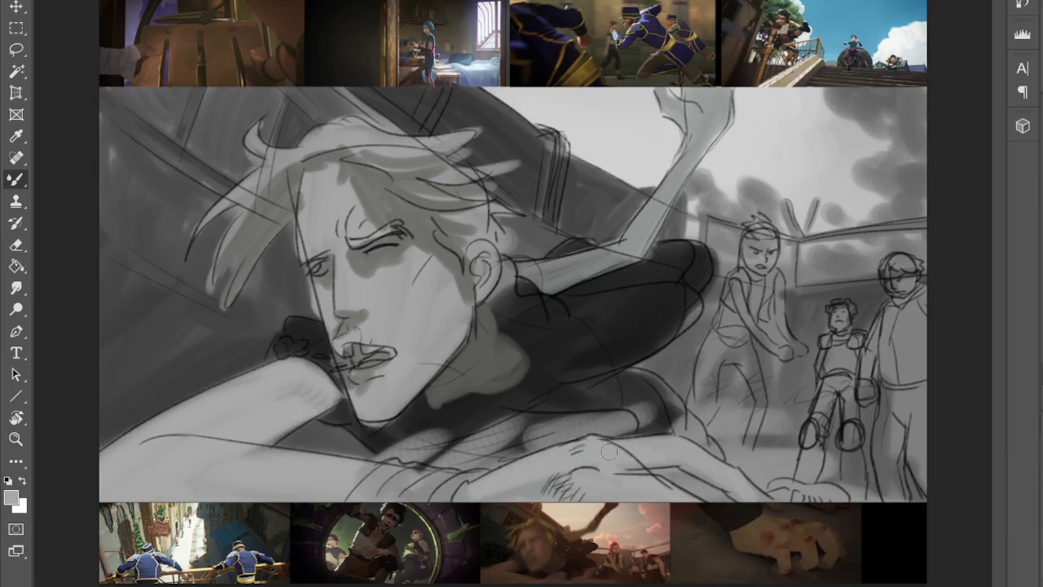
- Sample the face's shadow grey and shade the underside and near edge of the foreground hand and forearm
key("i")
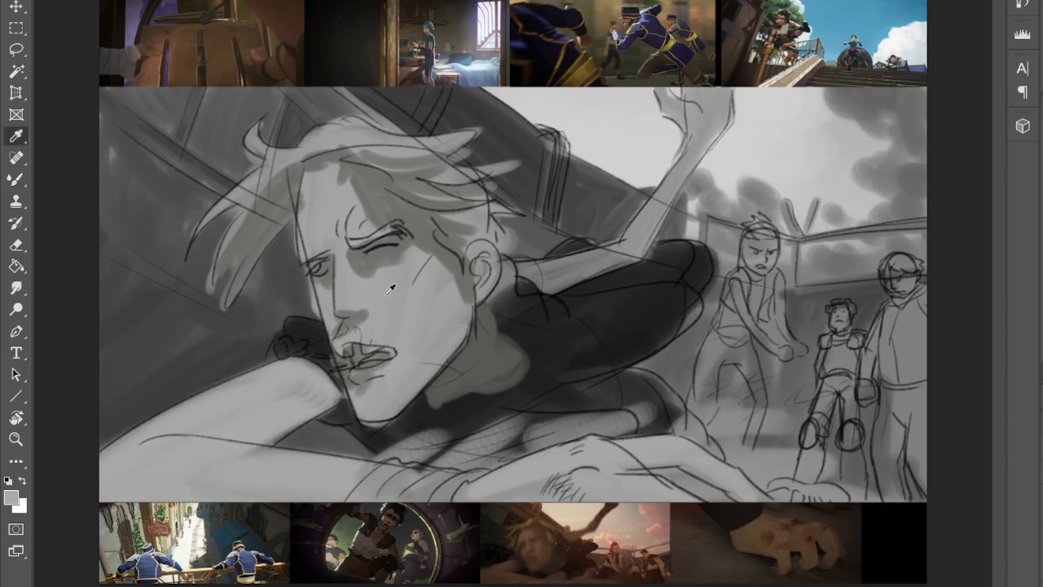
left_click(391, 247)
key("b")
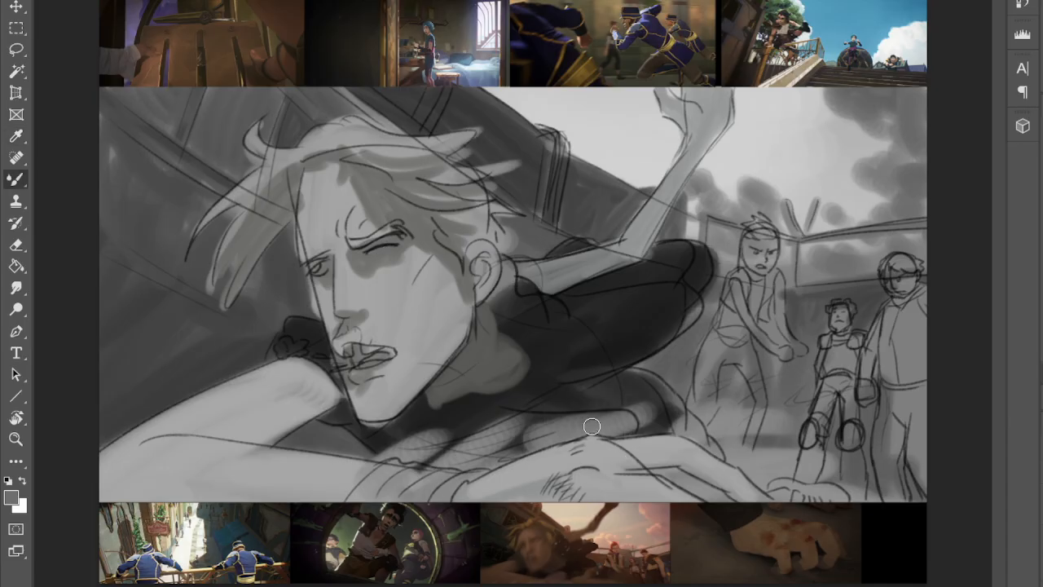
left_click_drag(680, 468, 622, 462)
left_click_drag(739, 489, 679, 463)
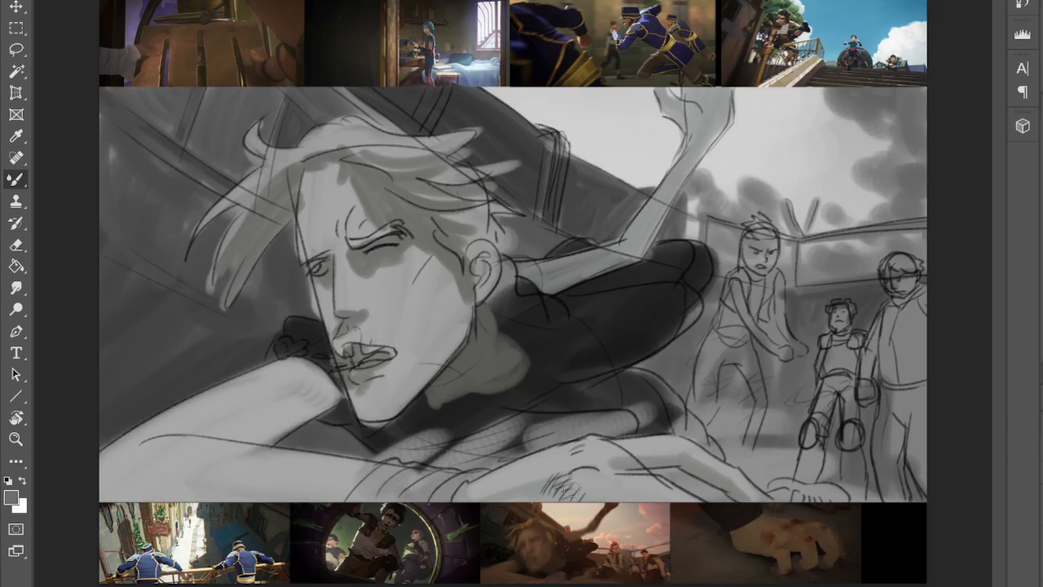
mouse_move(457, 501)
left_mouse_down()
mouse_move(561, 488)
mouse_move(606, 456)
left_mouse_up()
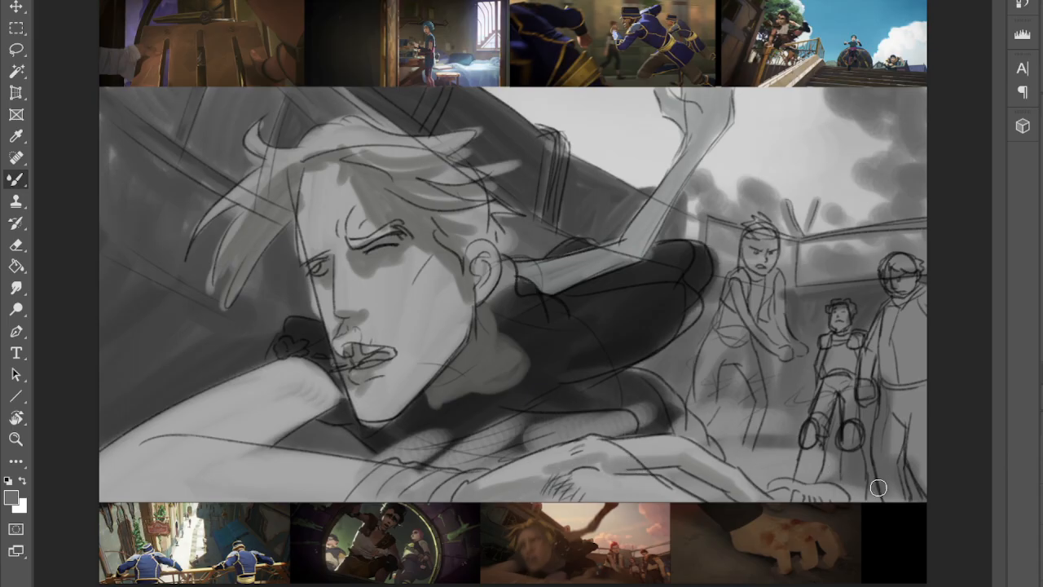
- Block in the three background figures' bodies and clothing with the mid-grey shadow tone
left_click_drag(762, 263, 769, 243)
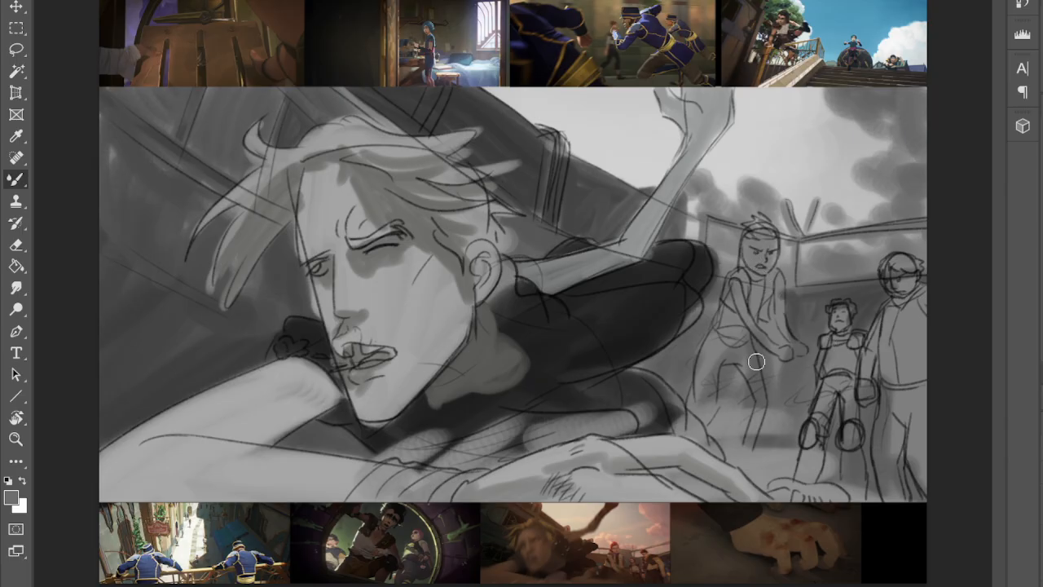
left_click_drag(728, 316, 700, 422)
mouse_move(733, 318)
left_mouse_down()
mouse_move(748, 380)
mouse_move(741, 354)
mouse_move(746, 465)
left_mouse_up()
mouse_move(858, 367)
left_mouse_down()
mouse_move(838, 326)
mouse_move(814, 467)
mouse_move(851, 379)
mouse_move(839, 351)
left_mouse_up()
mouse_move(900, 298)
left_mouse_down()
mouse_move(865, 385)
mouse_move(902, 350)
mouse_move(897, 335)
mouse_move(882, 447)
mouse_move(897, 498)
mouse_move(908, 372)
mouse_move(923, 429)
mouse_move(908, 357)
mouse_move(923, 295)
mouse_move(903, 274)
left_mouse_up()
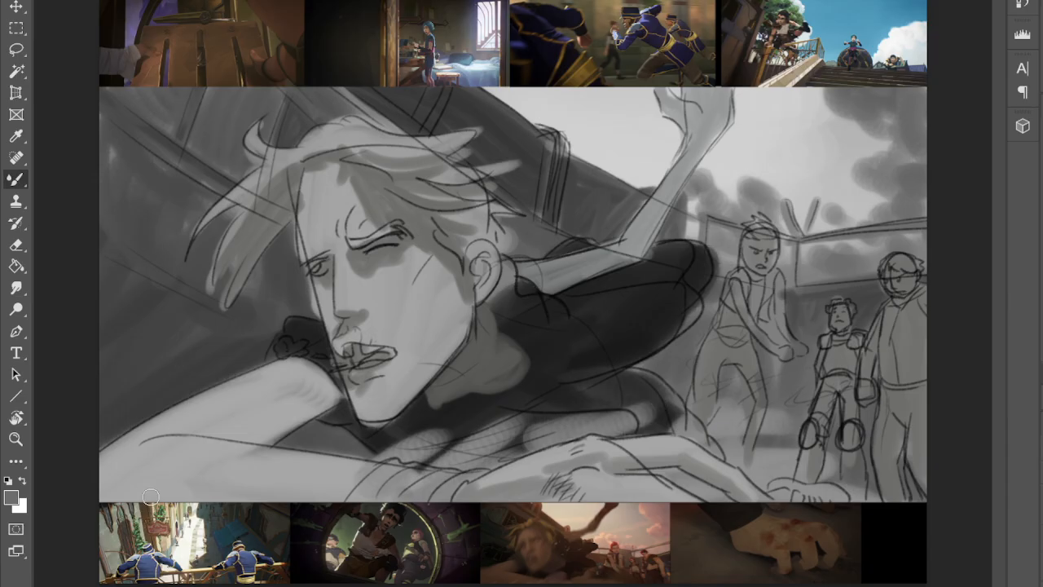
- Pick a lighter grey and paint the leaning figure's face, arms and waist, plus the shirt of the figure wearing goggles
key("i")
left_click(236, 419)
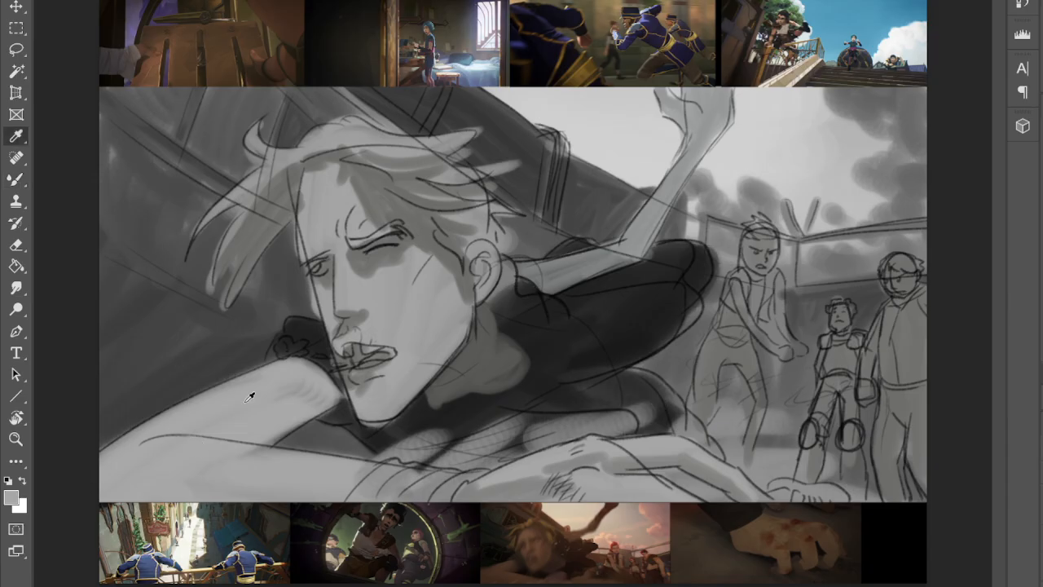
key("b")
mouse_move(758, 258)
left_mouse_down()
mouse_move(763, 245)
mouse_move(759, 269)
left_mouse_up()
key("i")
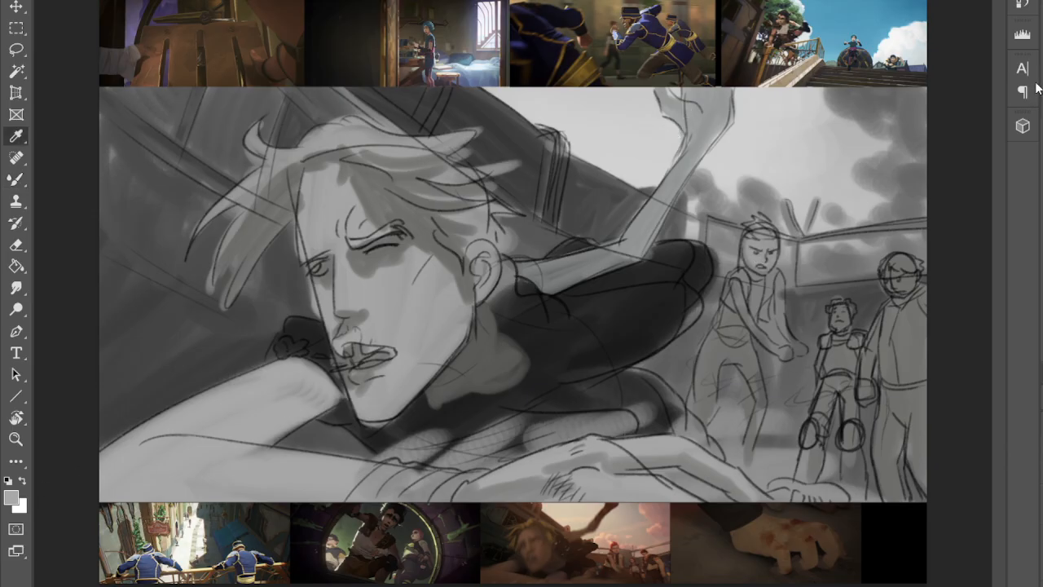
key("b")
mouse_move(759, 257)
left_mouse_down()
mouse_move(766, 279)
mouse_move(737, 302)
mouse_move(736, 281)
mouse_move(784, 344)
left_mouse_up()
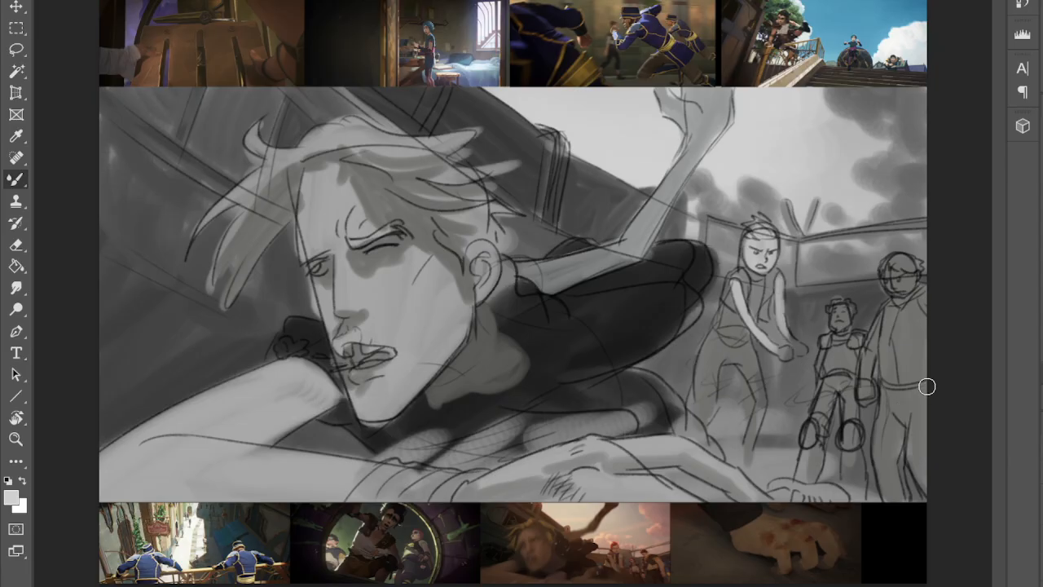
left_click_drag(727, 311, 728, 338)
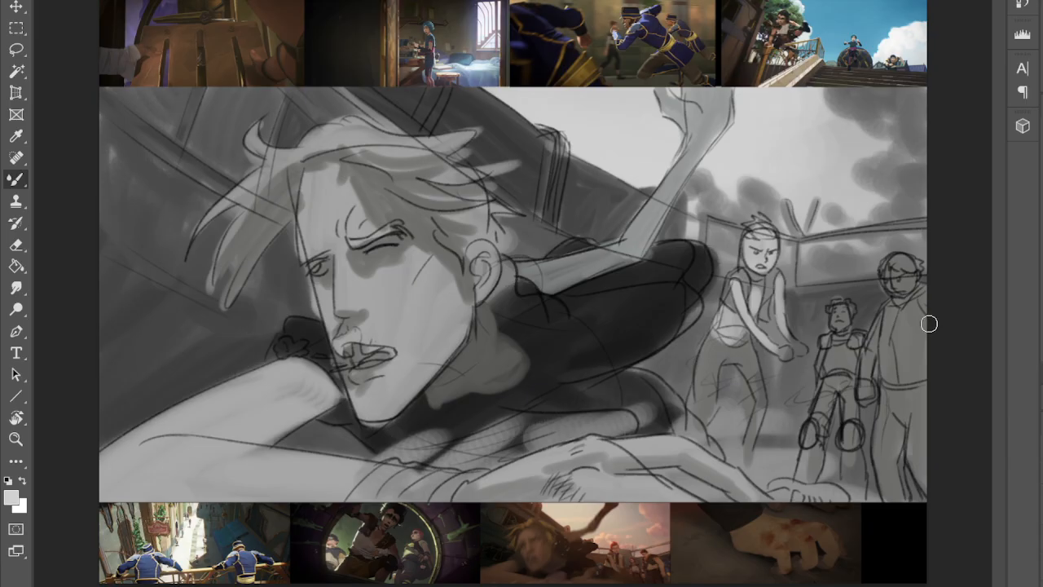
mouse_move(896, 343)
left_mouse_down()
mouse_move(905, 371)
mouse_move(915, 356)
mouse_move(891, 380)
mouse_move(915, 367)
left_mouse_up()
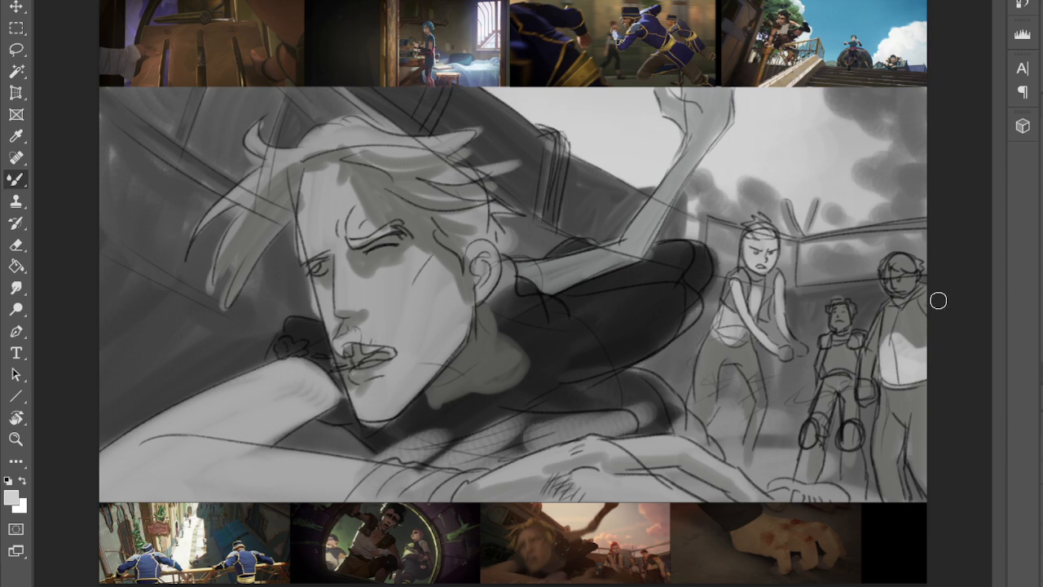
- Lighten the goggled figure's face and the small armoured figure's face and chest with the light grey
left_click_drag(896, 269, 916, 282)
mouse_move(851, 316)
left_mouse_down()
mouse_move(838, 326)
mouse_move(842, 315)
left_mouse_up()
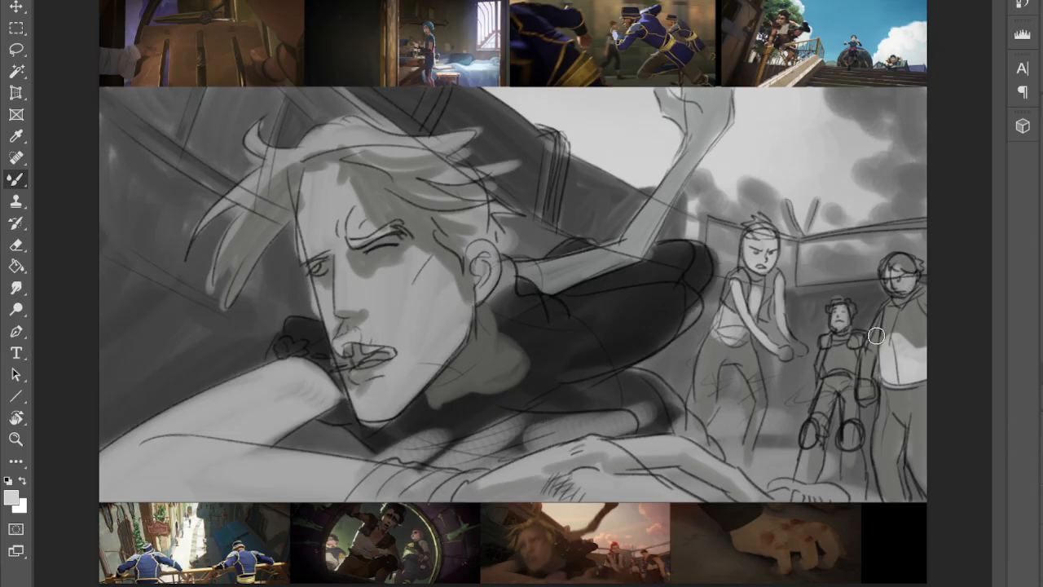
mouse_move(841, 375)
left_mouse_down()
mouse_move(834, 362)
mouse_move(846, 353)
left_mouse_up()
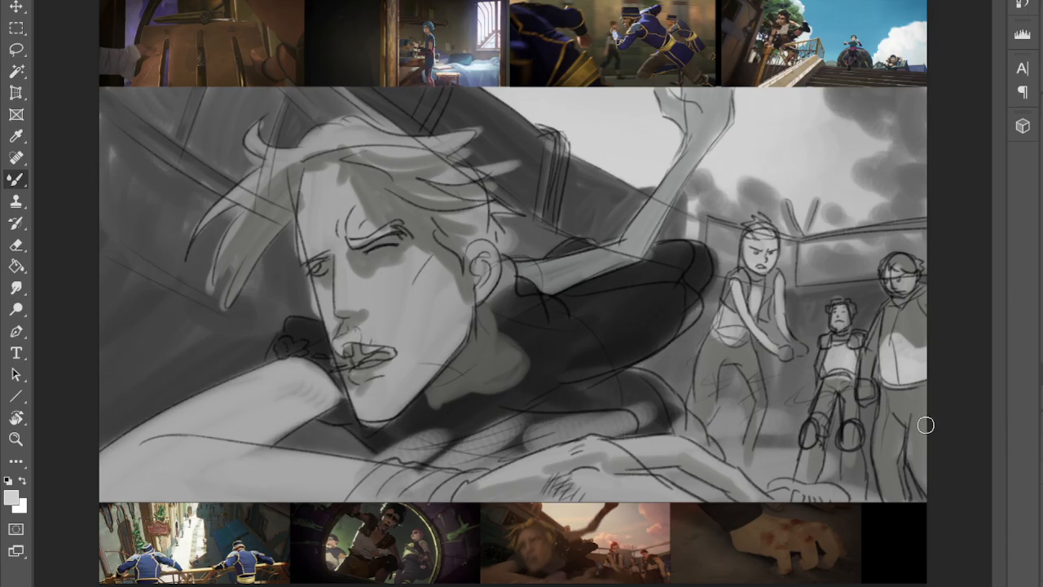
- Sample the jacket's near-black tone and paint the three background figures' trousers, plus the hair and open tops of the outer two
left_click(601, 334, "alt")
mouse_move(828, 385)
left_mouse_down()
mouse_move(811, 474)
mouse_move(850, 383)
mouse_move(837, 382)
mouse_move(857, 447)
mouse_move(847, 483)
mouse_move(863, 464)
left_mouse_up()
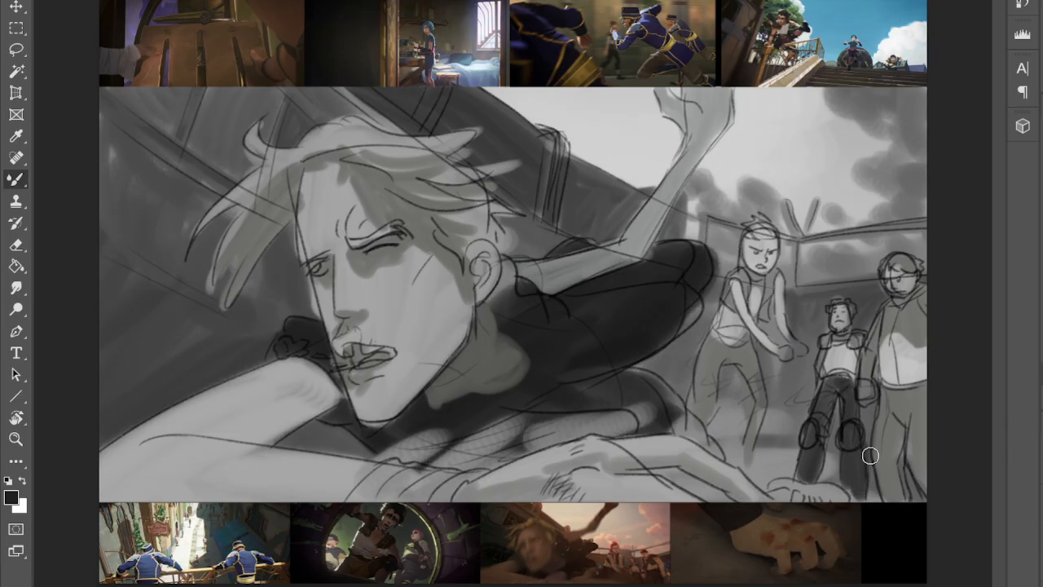
mouse_move(890, 388)
left_mouse_down()
mouse_move(886, 469)
mouse_move(876, 450)
mouse_move(879, 435)
mouse_move(898, 497)
mouse_move(902, 402)
mouse_move(908, 410)
mouse_move(923, 392)
mouse_move(928, 499)
mouse_move(911, 431)
mouse_move(898, 454)
mouse_move(906, 487)
mouse_move(890, 405)
mouse_move(936, 368)
mouse_move(907, 318)
mouse_move(932, 290)
mouse_move(905, 311)
mouse_move(892, 300)
mouse_move(882, 336)
mouse_move(928, 283)
mouse_move(895, 260)
mouse_move(921, 264)
mouse_move(876, 251)
left_mouse_up()
left_click_drag(750, 220, 766, 228)
mouse_move(743, 269)
left_mouse_down()
mouse_move(733, 308)
mouse_move(771, 291)
mouse_move(768, 274)
mouse_move(765, 317)
mouse_move(774, 275)
left_mouse_up()
mouse_move(710, 340)
left_mouse_down()
mouse_move(704, 411)
mouse_move(715, 378)
mouse_move(696, 405)
mouse_move(739, 352)
mouse_move(718, 364)
mouse_move(737, 351)
mouse_move(712, 337)
mouse_move(705, 409)
mouse_move(735, 351)
mouse_move(750, 401)
mouse_move(749, 346)
mouse_move(754, 481)
left_mouse_up()
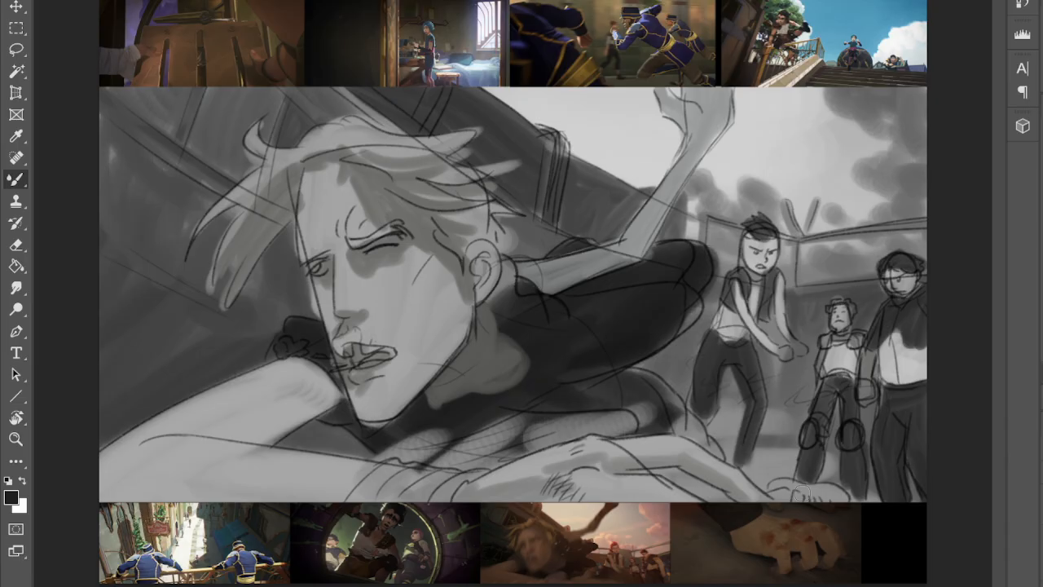
- Switch to white and paint curly highlights along the edges of the clouds and the smoke behind the railing
left_click(597, 130, "alt")
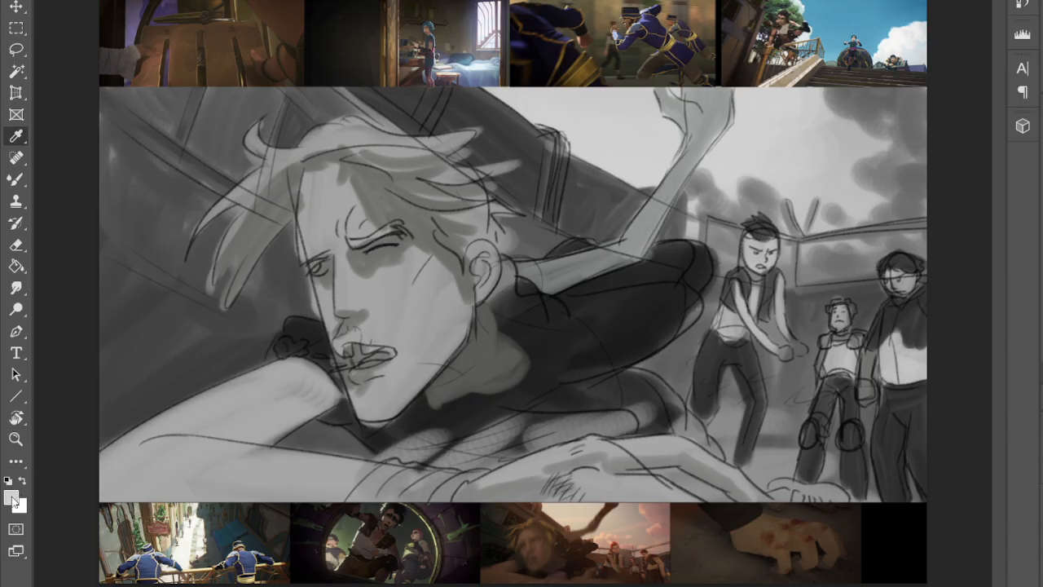
left_click(902, 57, "alt")
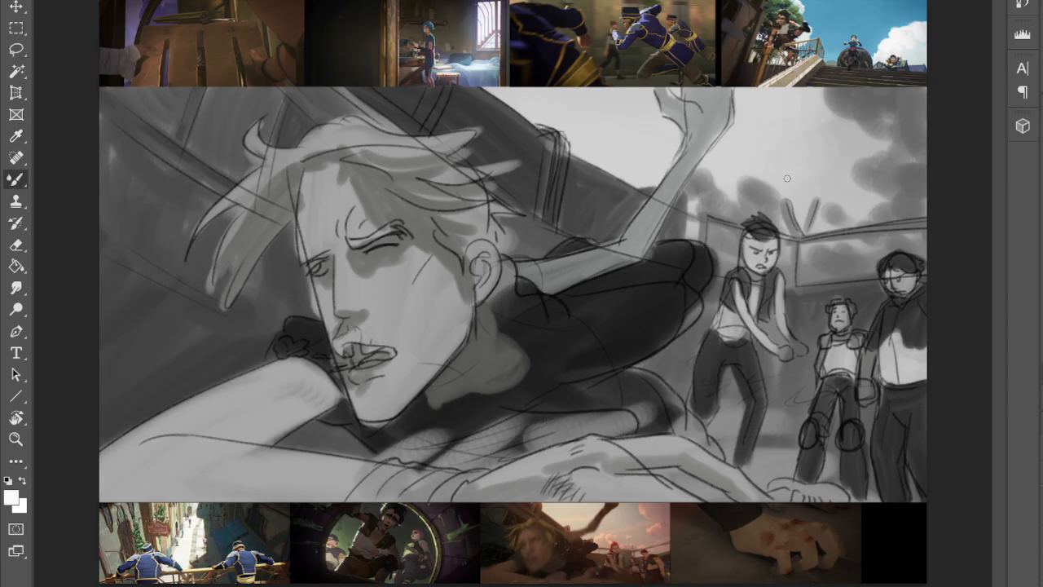
mouse_move(829, 89)
left_mouse_down()
mouse_move(882, 140)
mouse_move(885, 158)
mouse_move(858, 169)
mouse_move(865, 194)
mouse_move(890, 204)
mouse_move(867, 214)
mouse_move(822, 205)
mouse_move(869, 212)
left_mouse_up()
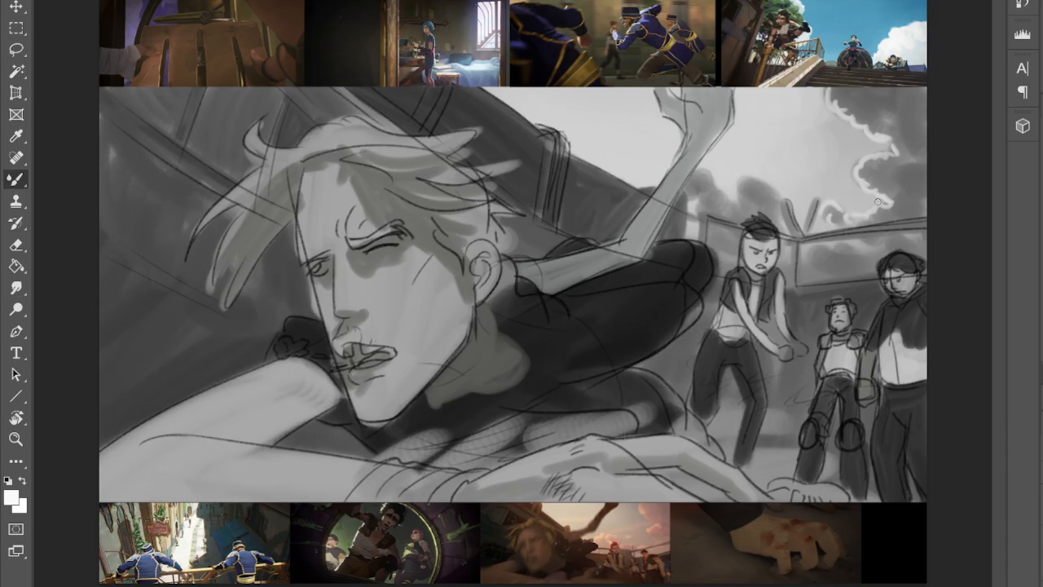
mouse_move(860, 177)
left_mouse_down()
mouse_move(884, 196)
mouse_move(879, 178)
mouse_move(874, 195)
left_mouse_up()
mouse_move(842, 107)
left_mouse_down()
mouse_move(830, 87)
mouse_move(851, 120)
mouse_move(867, 124)
mouse_move(838, 103)
mouse_move(849, 119)
mouse_move(860, 101)
mouse_move(880, 126)
mouse_move(873, 110)
mouse_move(874, 131)
mouse_move(897, 150)
mouse_move(869, 175)
mouse_move(905, 188)
left_mouse_up()
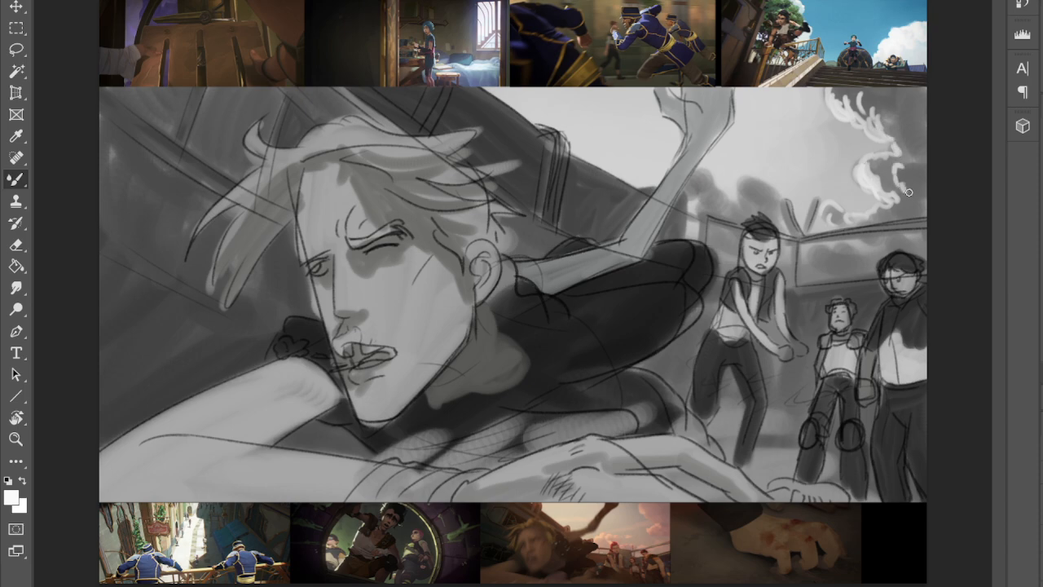
mouse_move(747, 178)
left_mouse_down()
mouse_move(746, 204)
mouse_move(741, 190)
mouse_move(757, 183)
mouse_move(776, 195)
left_mouse_up()
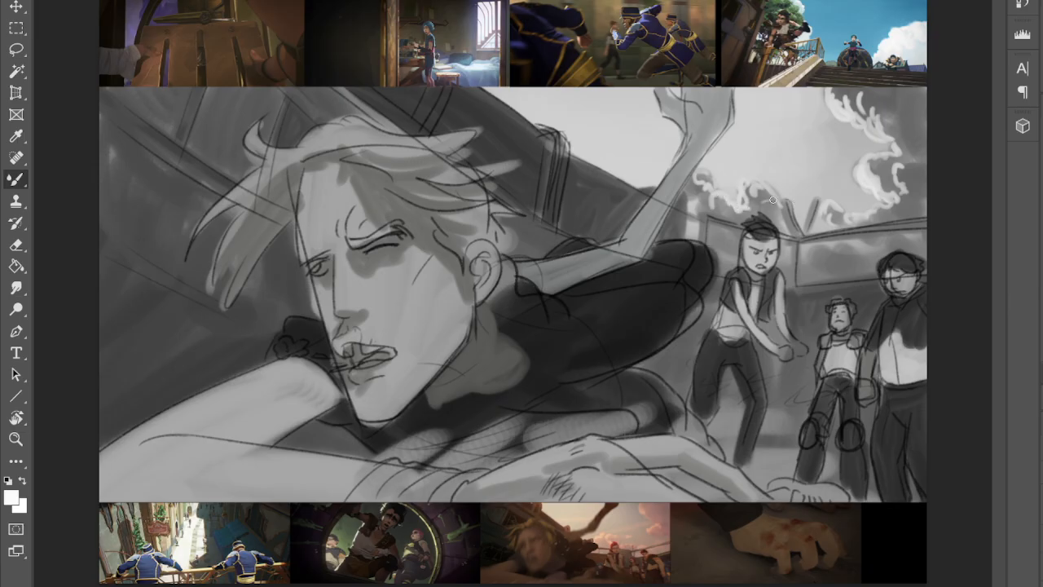
mouse_move(858, 251)
left_mouse_down()
mouse_move(805, 262)
mouse_move(831, 254)
left_mouse_up()
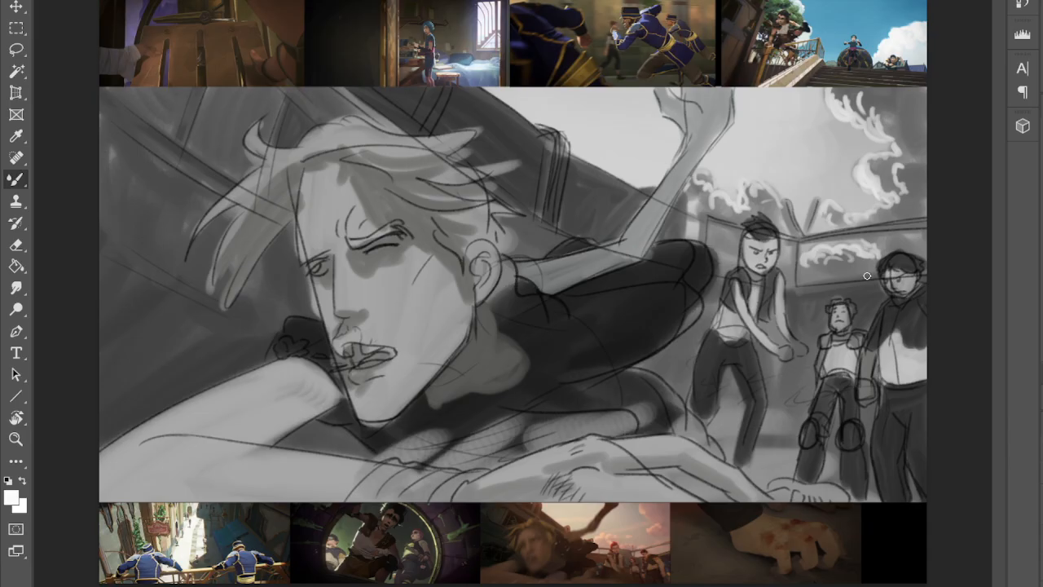
- Add white rim highlights to the hair, shoulders, arms and legs of the leaning figure and the goggled figure
left_click_drag(745, 226, 777, 234)
mouse_move(889, 264)
left_mouse_down()
mouse_move(883, 270)
mouse_move(893, 259)
left_mouse_up()
left_click_drag(729, 278, 716, 317)
mouse_move(727, 282)
left_mouse_down()
mouse_move(743, 272)
mouse_move(701, 373)
left_mouse_up()
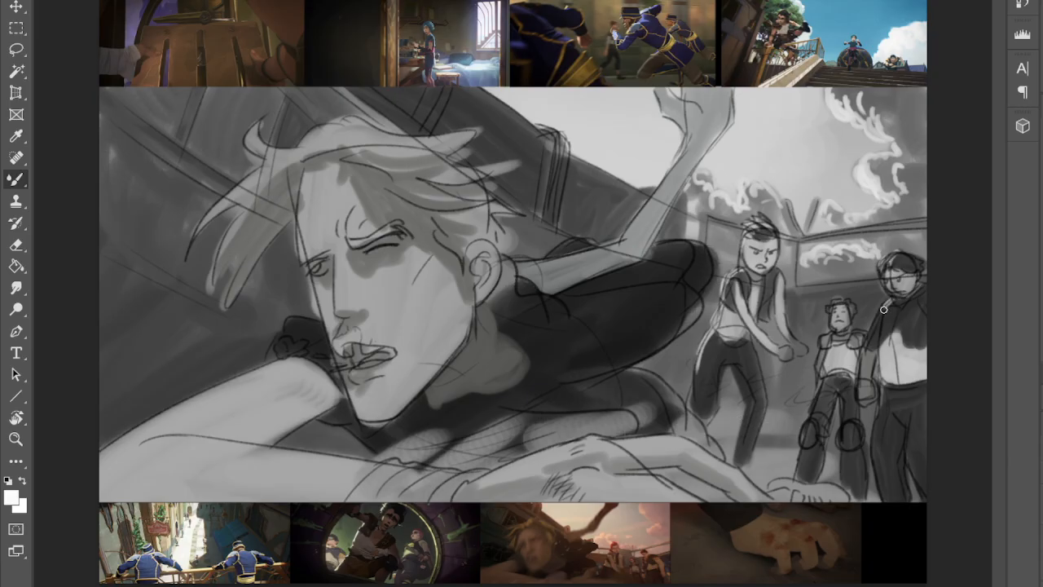
left_click_drag(885, 308, 865, 358)
- Sample the jacket's dark tone and fill in the armoured figure's shoulder pads and the reclining man's open mouth
left_click(731, 348, "alt")
left_click(592, 349, "alt")
left_click_drag(829, 343, 863, 337)
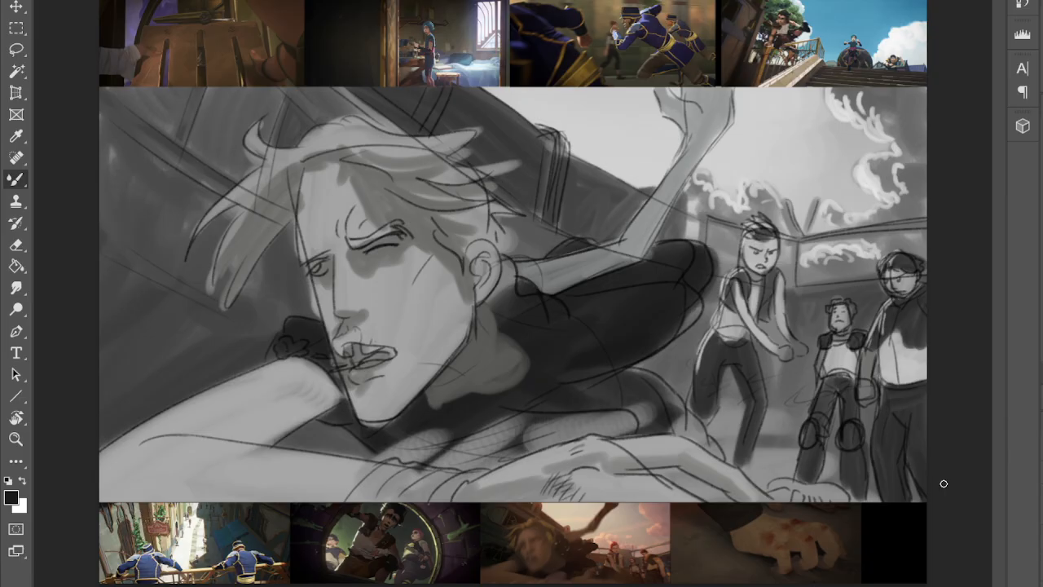
left_click(551, 368, "alt")
left_click_drag(356, 352, 390, 353)
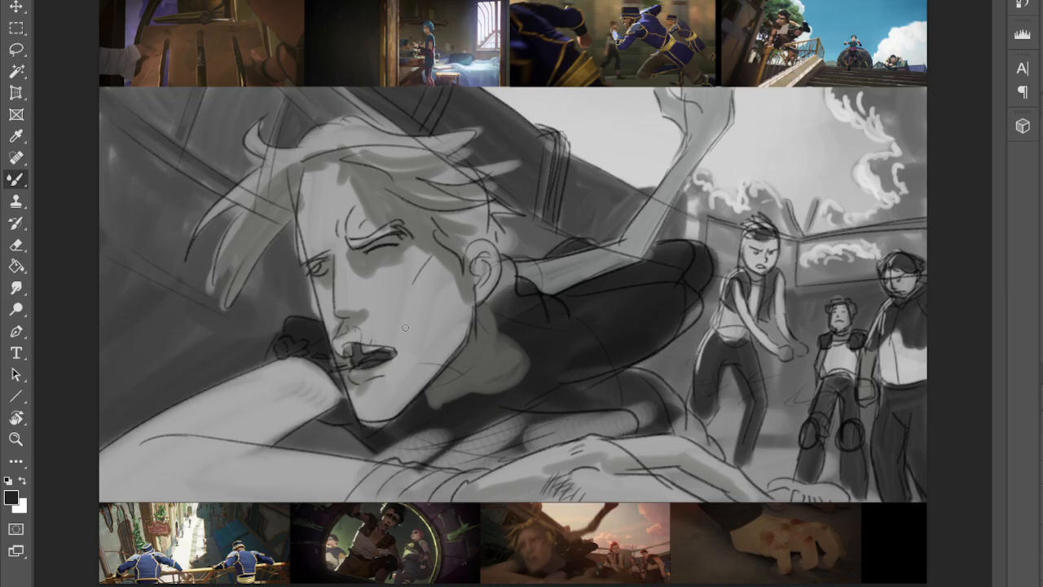
- Sample a light grey from the sky and highlight the reclining man's lips, nose bridge and upper eyelid
key("i")
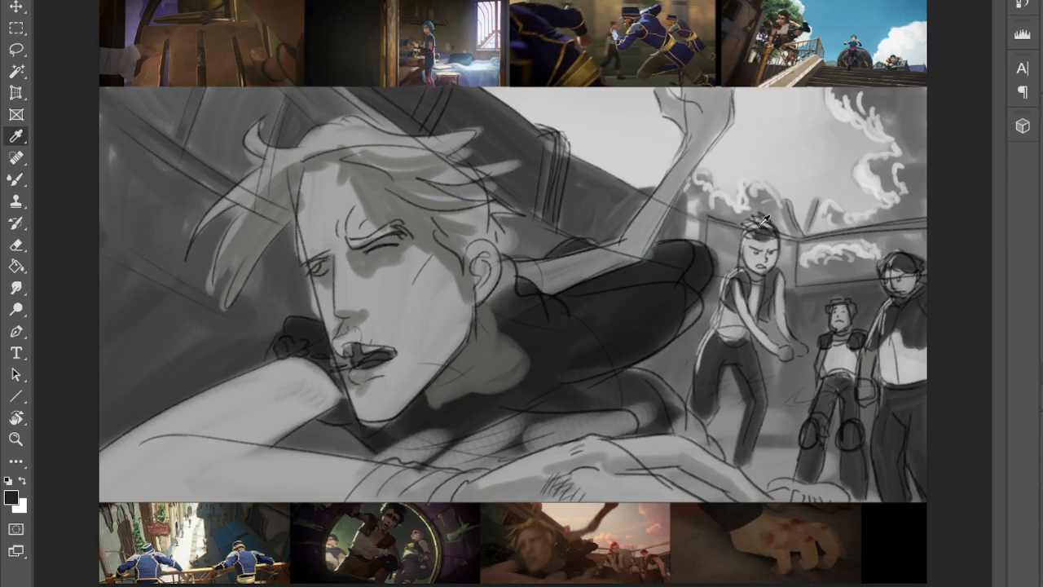
left_click(730, 197)
key("b")
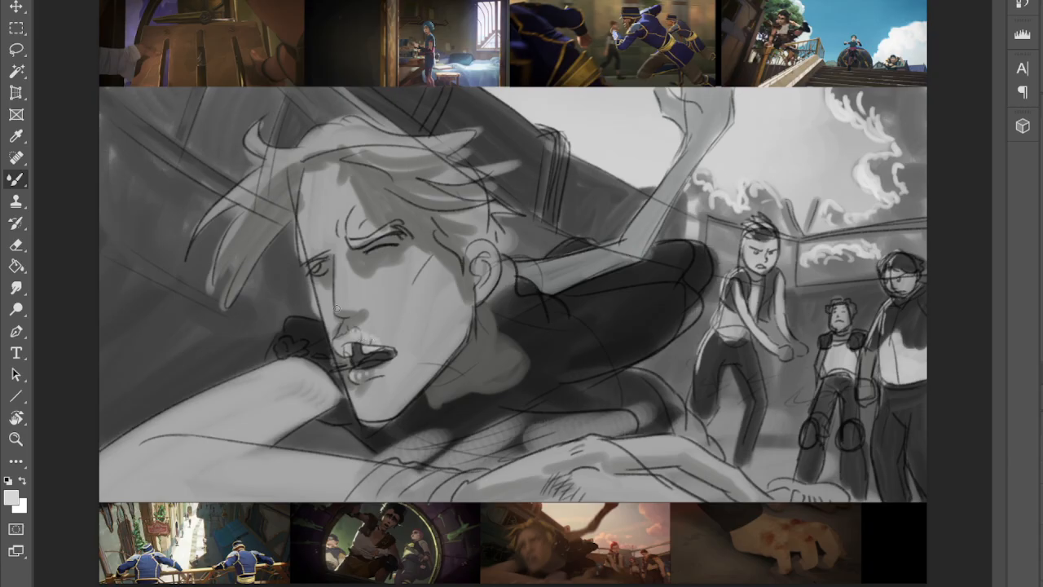
left_click_drag(335, 268, 339, 300)
mouse_move(364, 239)
left_mouse_down()
mouse_move(387, 233)
mouse_move(366, 240)
left_mouse_up()
- Paint light highlight strands through the reclining man's hair, along the swept-back locks, the crown and the front fringe
left_click_drag(415, 140, 481, 128)
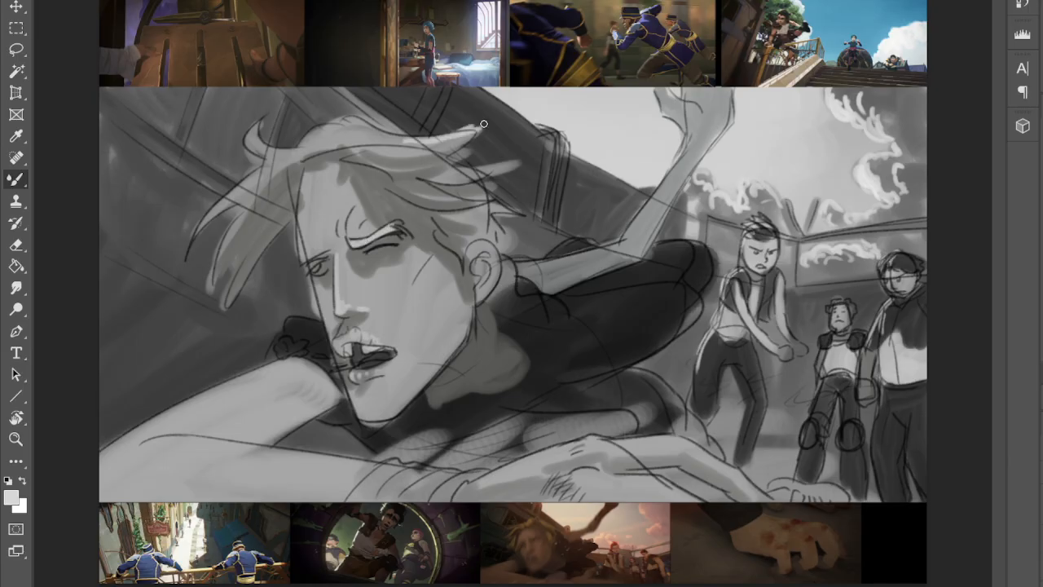
left_click_drag(449, 170, 492, 168)
left_click_drag(441, 203, 494, 191)
mouse_move(257, 133)
left_mouse_down()
mouse_move(295, 148)
mouse_move(292, 138)
left_mouse_up()
left_click_drag(243, 184, 198, 231)
left_click_drag(272, 165, 227, 199)
left_click_drag(214, 261, 261, 198)
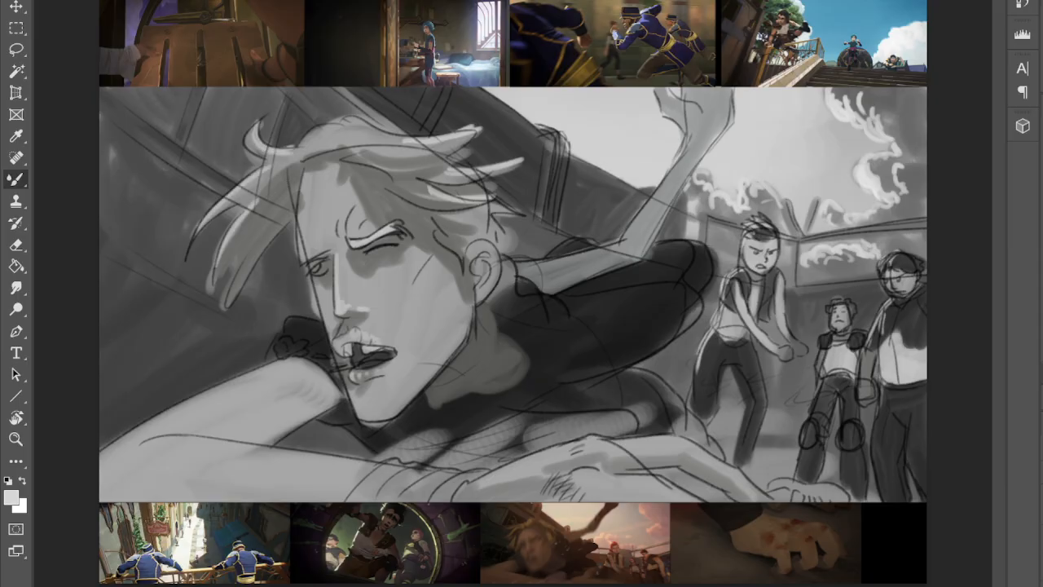
mouse_move(320, 122)
left_mouse_down()
mouse_move(414, 137)
mouse_move(479, 127)
mouse_move(455, 157)
mouse_move(475, 150)
mouse_move(499, 110)
left_mouse_up()
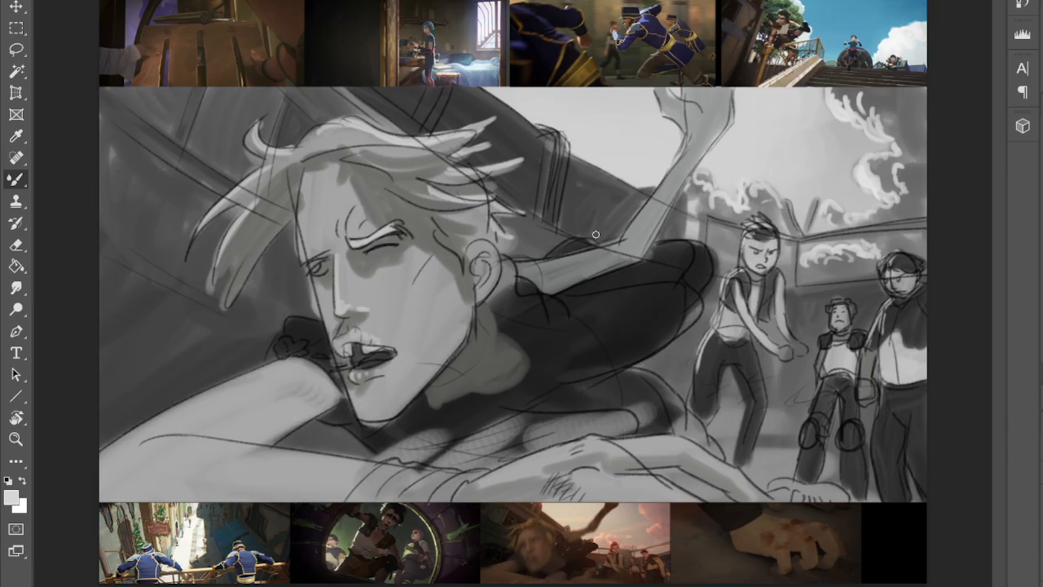
- Add light highlights along the reclining man's raised arm and the foreground hand
left_click_drag(546, 263, 630, 237)
mouse_move(669, 177)
left_mouse_down()
mouse_move(624, 243)
mouse_move(647, 226)
left_mouse_up()
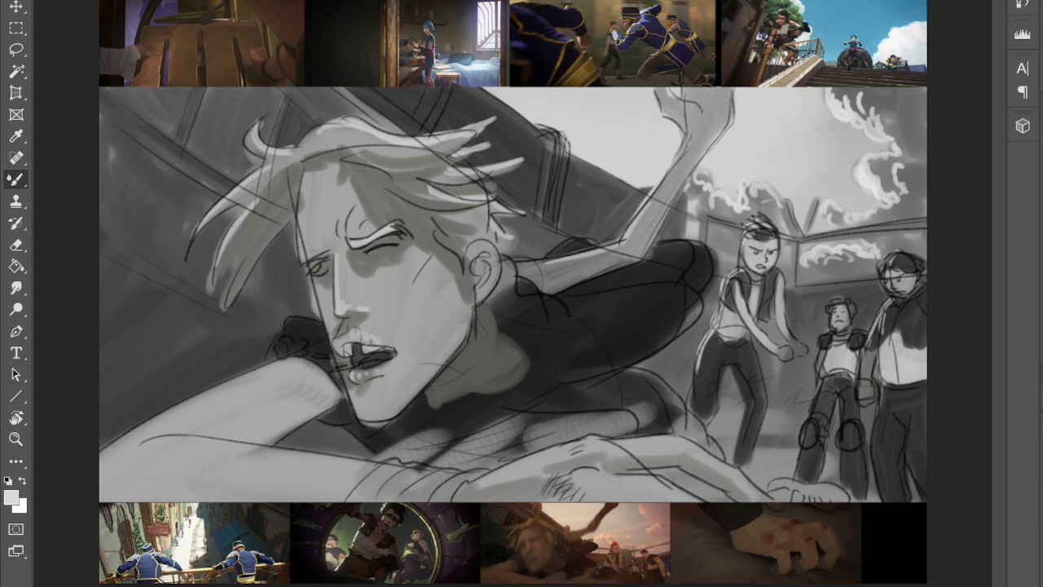
mouse_move(608, 441)
left_mouse_down()
mouse_move(690, 444)
mouse_move(745, 486)
mouse_move(703, 455)
mouse_move(664, 498)
mouse_move(680, 498)
mouse_move(576, 476)
mouse_move(596, 477)
mouse_move(591, 438)
mouse_move(619, 438)
left_mouse_up()
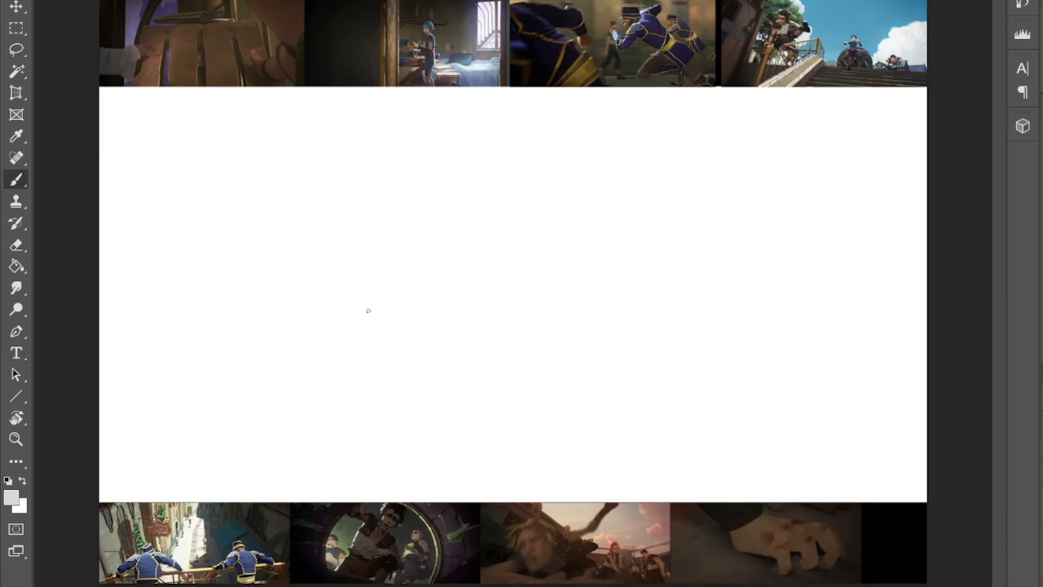
- Reset the brush colour to black and lightly sketch a large oval guide for the hand on the blank frame
key("i")
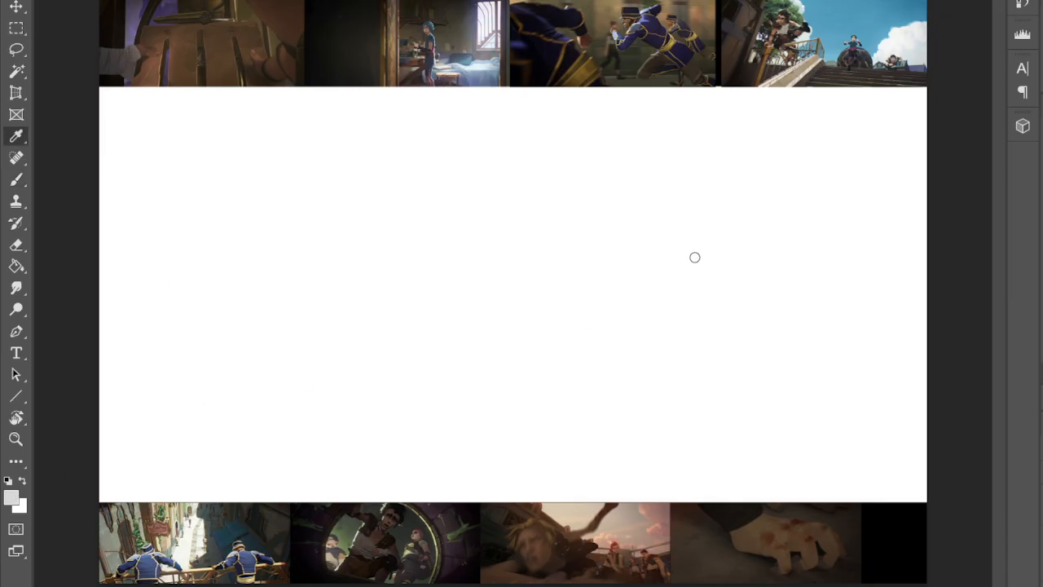
key("d")
key("b")
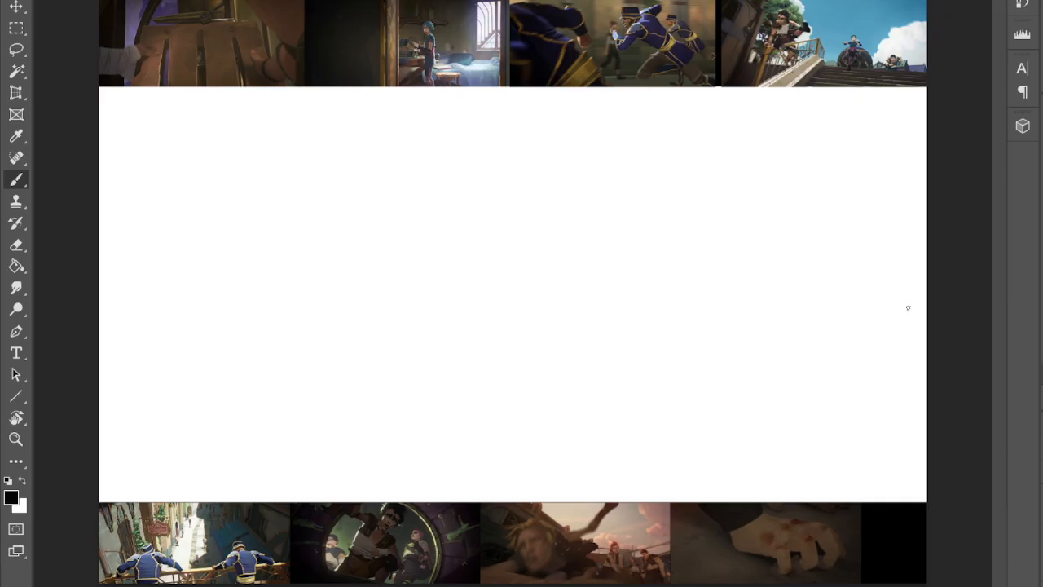
mouse_move(622, 155)
left_mouse_down()
mouse_move(829, 242)
mouse_move(644, 157)
left_mouse_up()
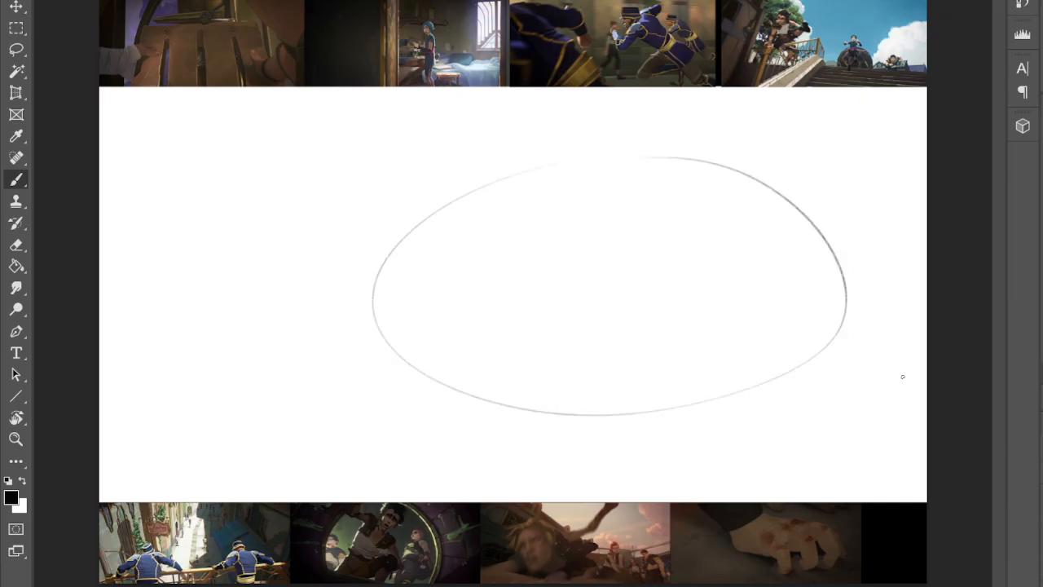
- Sketch the sleeve coming in from the frame's upper edge, closing it with a curved double-line cuff at the wrist
left_click_drag(468, 85, 520, 149)
left_click_drag(254, 75, 377, 205)
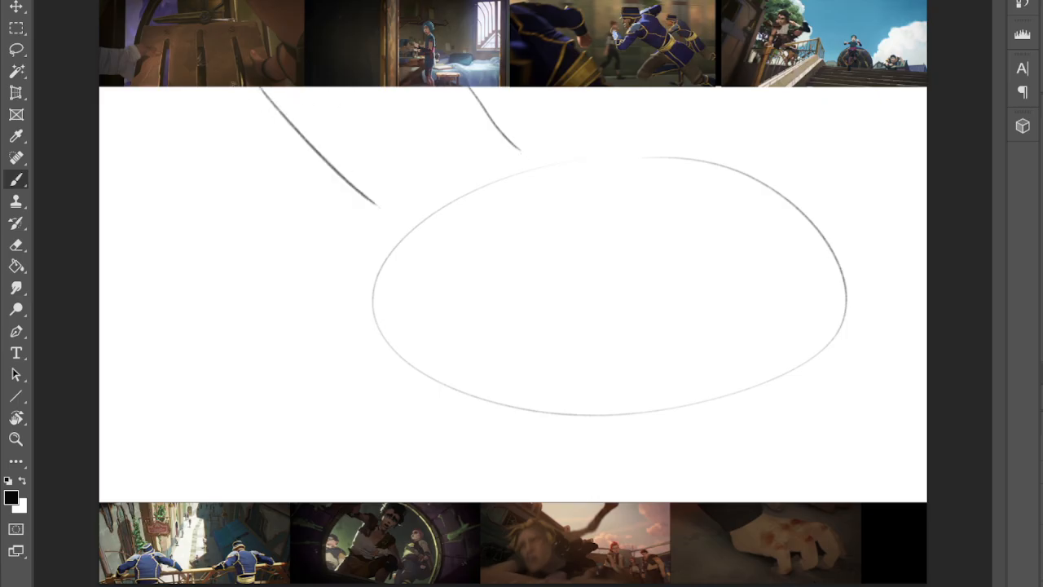
left_click_drag(234, 86, 398, 226)
left_click_drag(469, 85, 518, 147)
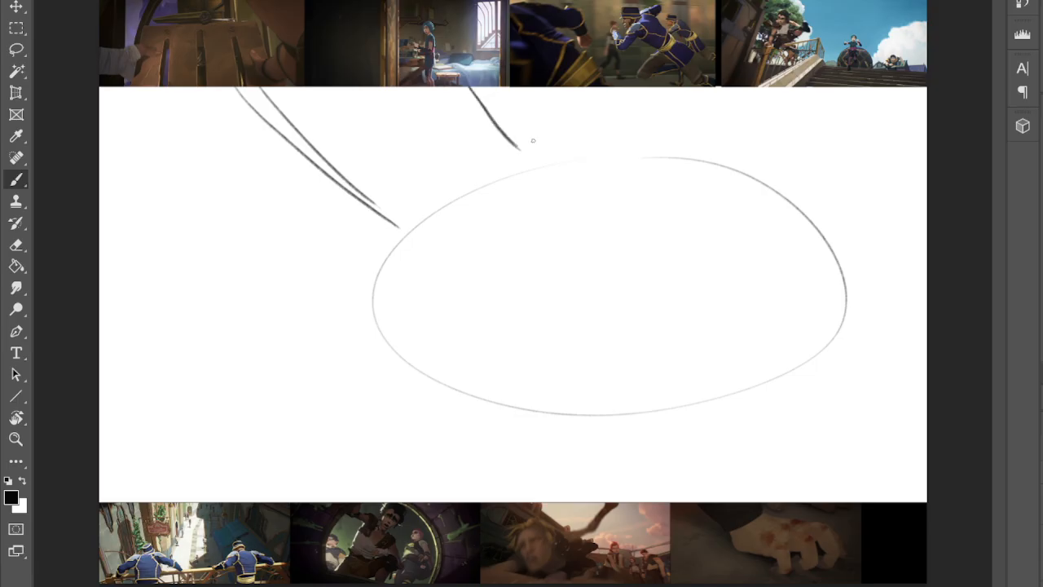
mouse_move(381, 229)
left_mouse_down()
mouse_move(515, 144)
mouse_move(503, 131)
mouse_move(519, 146)
mouse_move(501, 179)
mouse_move(397, 234)
mouse_move(342, 186)
left_mouse_up()
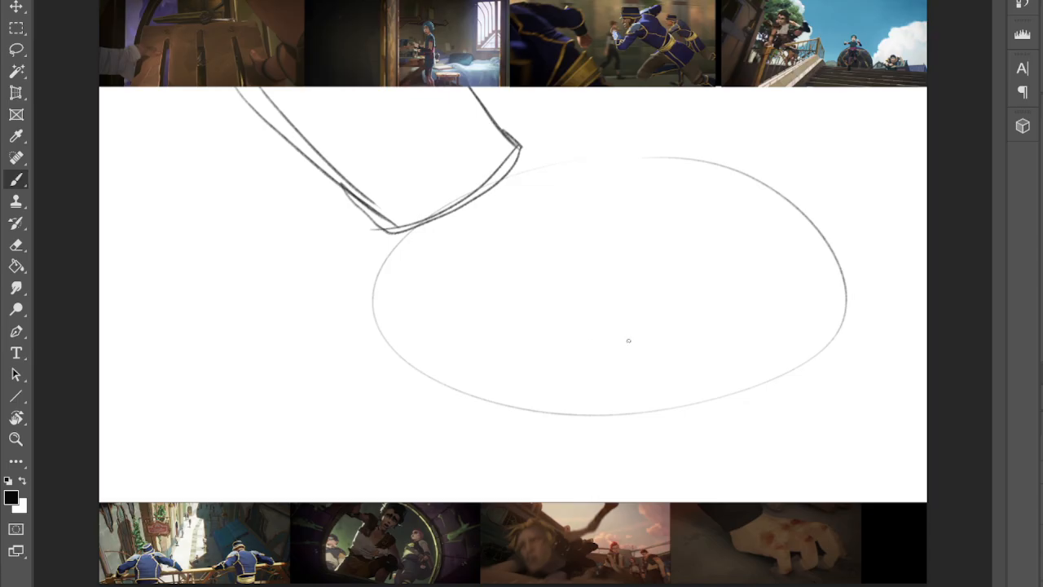
- Draw the upper and lower edges of the hand from the cuff and rough in rounded shapes for the knuckles
mouse_move(389, 230)
left_mouse_down()
mouse_move(418, 316)
mouse_move(449, 334)
mouse_move(644, 341)
left_mouse_up()
left_click_drag(525, 146, 800, 162)
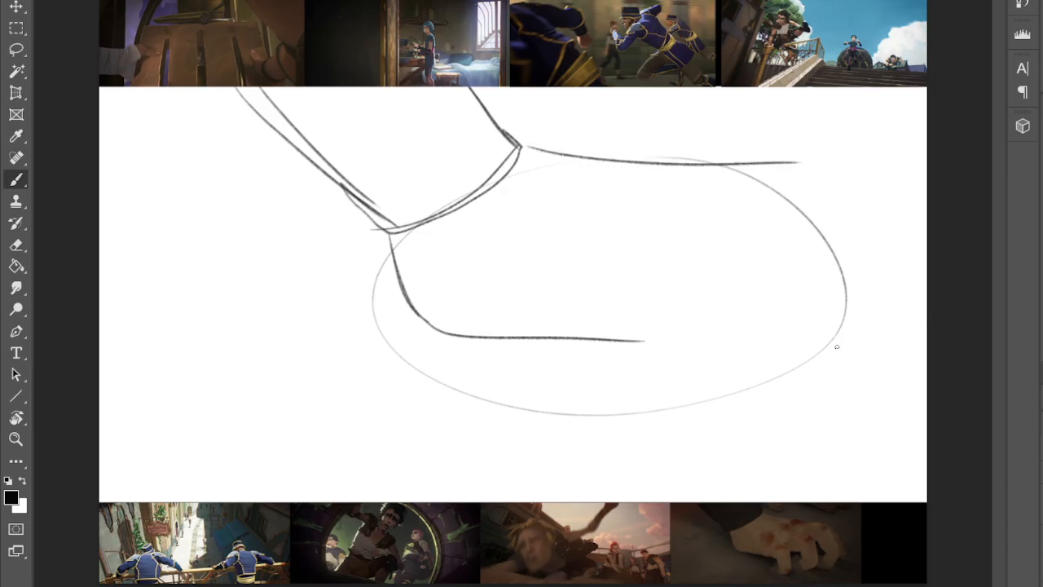
left_click_drag(633, 285, 634, 338)
mouse_move(654, 279)
left_mouse_down()
mouse_move(669, 306)
mouse_move(704, 300)
mouse_move(738, 260)
mouse_move(733, 285)
mouse_move(746, 278)
left_mouse_up()
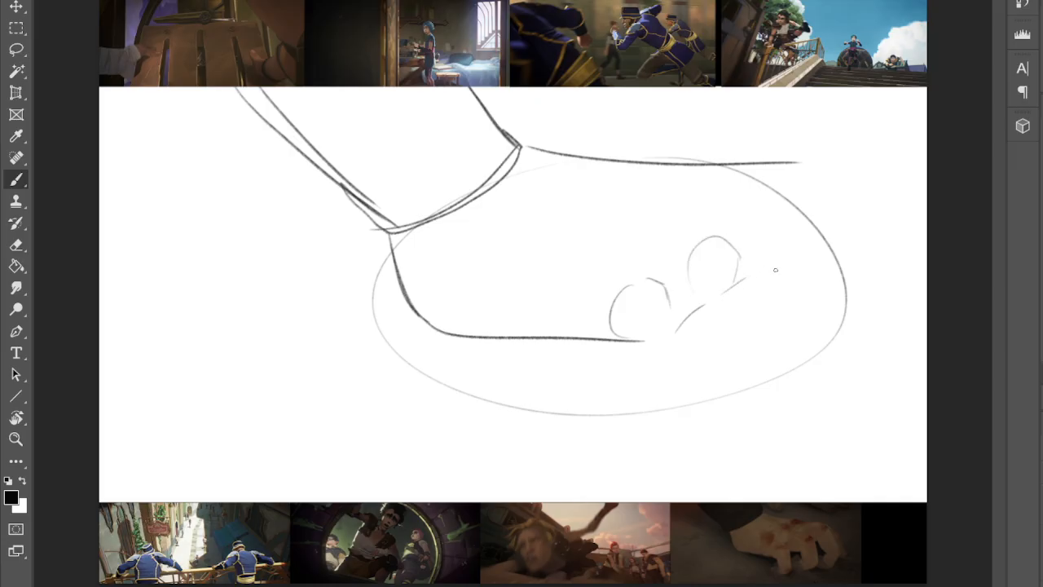
mouse_move(728, 232)
left_mouse_down()
mouse_move(775, 210)
mouse_move(778, 169)
left_mouse_up()
- Draw the nearest finger bending down from the lowest knuckle, with the rounded thumb tip beside its end
left_click_drag(649, 278, 707, 304)
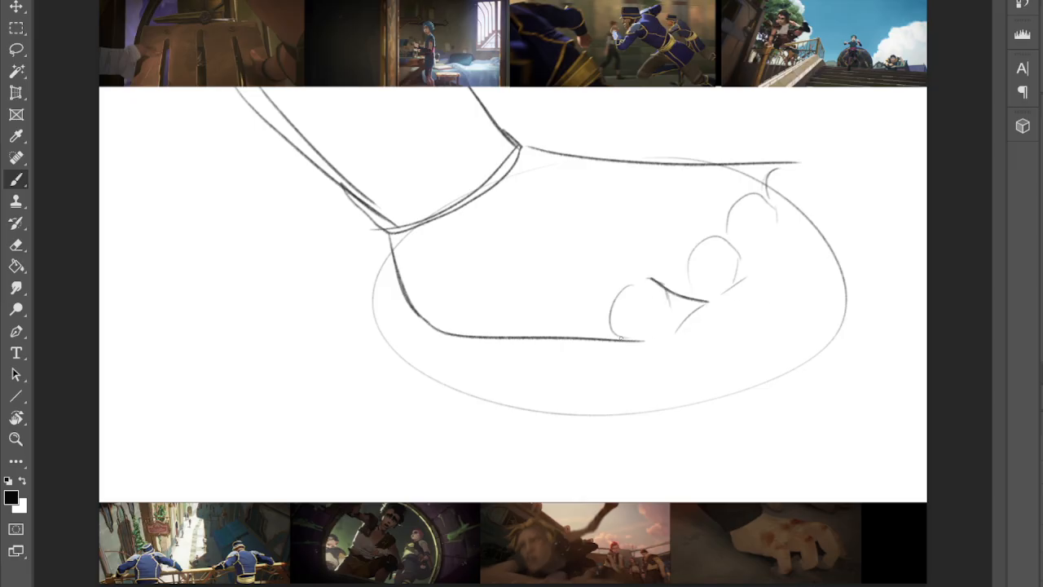
left_click_drag(618, 329, 660, 346)
left_click_drag(709, 300, 722, 389)
left_click_drag(664, 345, 676, 391)
left_click_drag(657, 346, 667, 345)
mouse_move(722, 390)
left_mouse_down()
mouse_move(725, 404)
mouse_move(694, 415)
left_mouse_up()
mouse_move(665, 383)
left_mouse_down()
mouse_move(634, 380)
mouse_move(630, 412)
mouse_move(683, 421)
mouse_move(640, 423)
mouse_move(701, 419)
mouse_move(725, 387)
left_mouse_up()
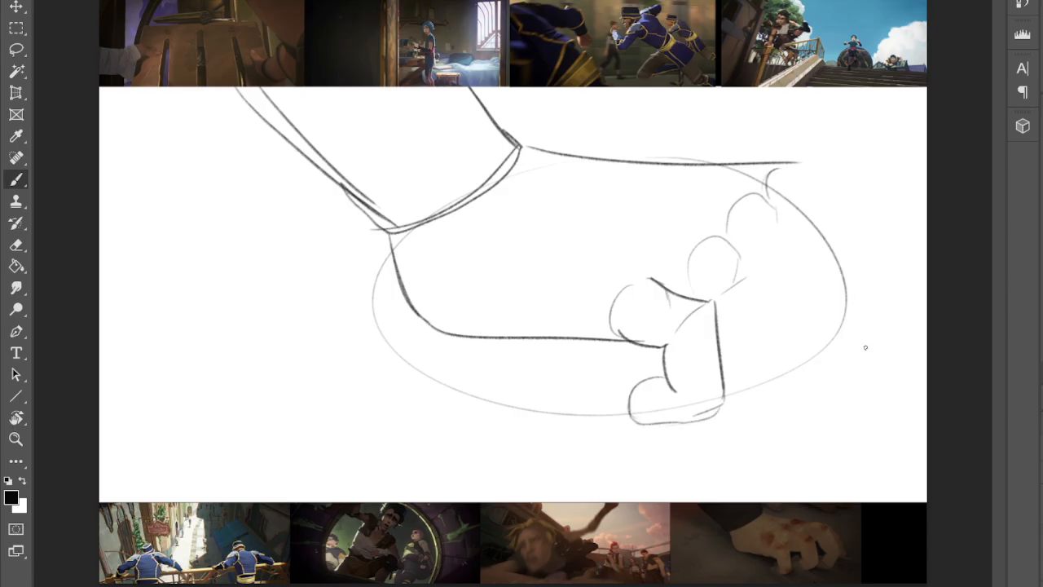
- Draw the second finger bending down from the middle knuckle and define the gap between it and the nearest finger
left_click_drag(700, 304, 717, 325)
mouse_move(719, 237)
left_mouse_down()
mouse_move(806, 261)
mouse_move(809, 331)
mouse_move(785, 375)
mouse_move(763, 383)
left_mouse_up()
left_click_drag(754, 295, 771, 350)
mouse_move(721, 319)
left_mouse_down()
mouse_move(752, 311)
mouse_move(751, 325)
mouse_move(753, 297)
mouse_move(750, 333)
mouse_move(768, 347)
mouse_move(804, 326)
mouse_move(732, 357)
mouse_move(736, 347)
mouse_move(773, 374)
mouse_move(747, 387)
mouse_move(803, 362)
left_mouse_up()
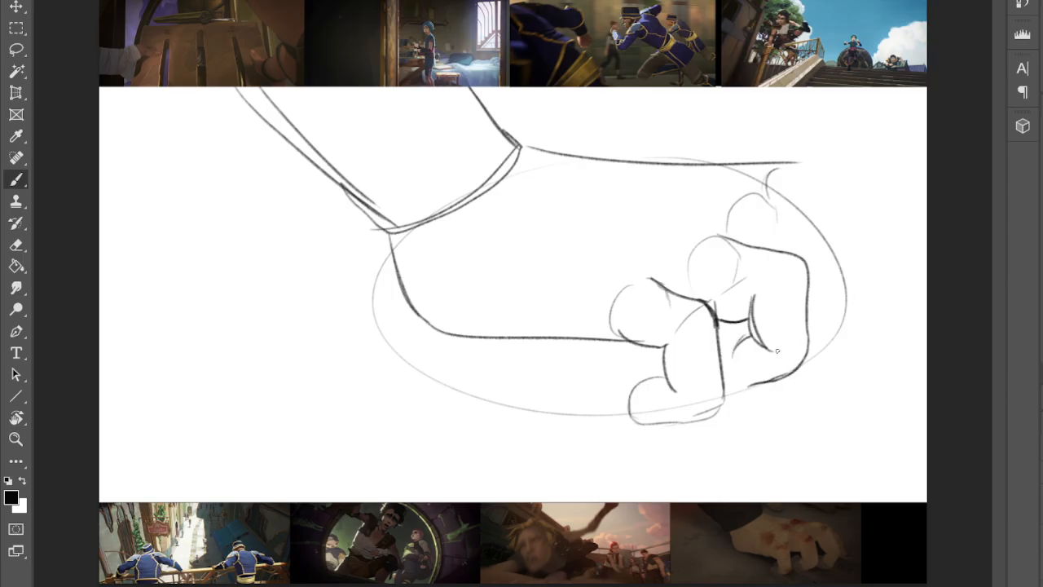
- Sketch broken, curved ground marks around the first two fingertips and darken the fingers' contact edges
left_click_drag(729, 351, 760, 400)
mouse_move(669, 372)
left_mouse_down()
mouse_move(663, 389)
mouse_move(677, 426)
mouse_move(714, 440)
mouse_move(638, 396)
mouse_move(623, 422)
left_mouse_up()
left_click_drag(614, 410, 604, 423)
left_click_drag(645, 365, 620, 372)
left_click_drag(620, 370, 610, 393)
left_click_drag(620, 412, 614, 438)
mouse_move(740, 393)
left_mouse_down()
mouse_move(757, 418)
mouse_move(722, 387)
mouse_move(713, 410)
mouse_move(724, 399)
mouse_move(719, 335)
mouse_move(755, 386)
left_mouse_up()
left_click_drag(804, 362, 776, 382)
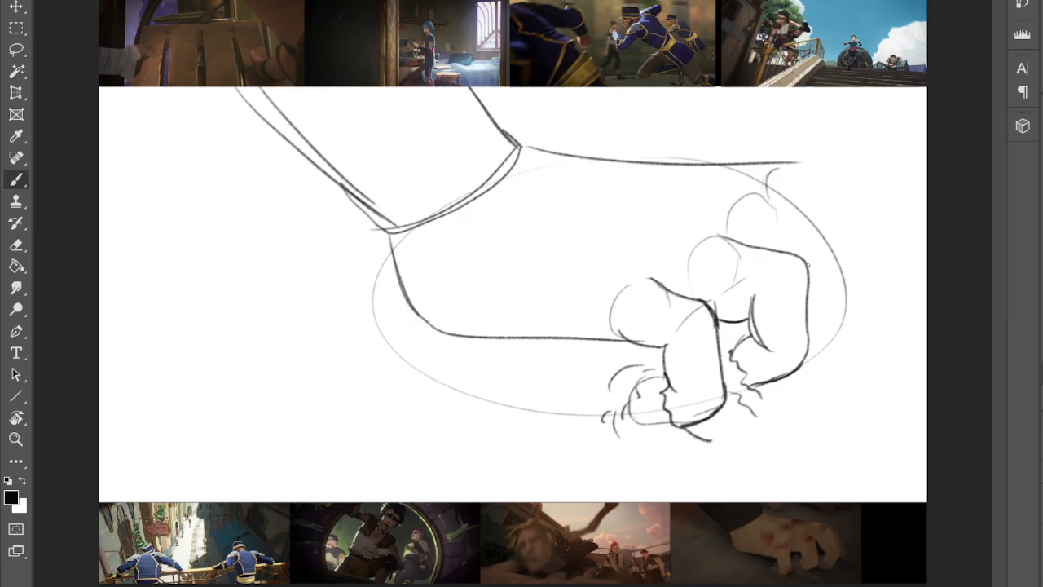
- Draw the farthest finger arching from the top knuckle down to the ground, with a jagged contact line at its tip
left_click_drag(807, 265, 819, 259)
mouse_move(755, 194)
left_mouse_down()
mouse_move(847, 185)
mouse_move(837, 181)
mouse_move(857, 191)
mouse_move(891, 281)
left_mouse_up()
mouse_move(857, 190)
left_mouse_down()
mouse_move(893, 287)
mouse_move(861, 365)
left_mouse_up()
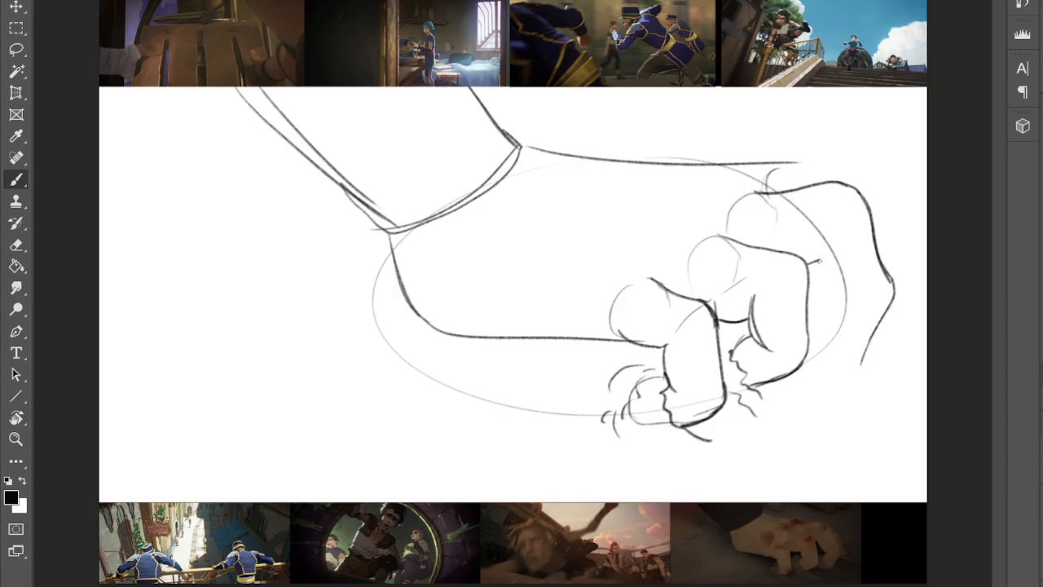
mouse_move(817, 242)
left_mouse_down()
mouse_move(824, 283)
mouse_move(818, 261)
mouse_move(819, 274)
mouse_move(848, 303)
left_mouse_up()
mouse_move(833, 300)
left_mouse_down()
mouse_move(832, 336)
mouse_move(879, 406)
left_mouse_up()
- Add short ground marks around the farthest finger and redraw the back of the hand into its knuckle
mouse_move(813, 329)
left_mouse_down()
mouse_move(817, 357)
mouse_move(828, 384)
left_mouse_up()
left_click_drag(841, 388, 885, 401)
left_click_drag(892, 380, 911, 396)
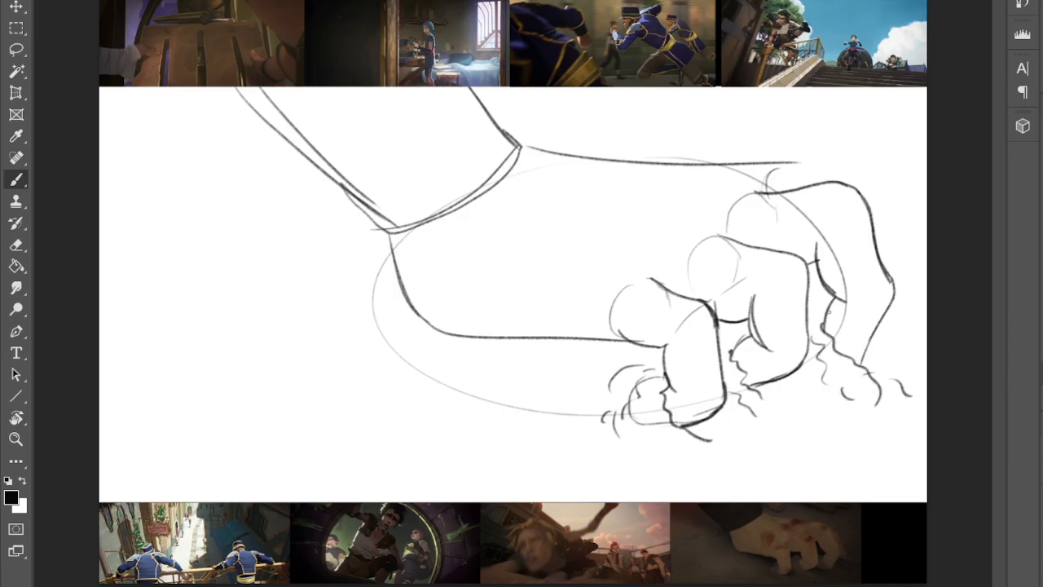
left_click_drag(888, 314, 918, 326)
mouse_move(760, 174)
left_mouse_down()
mouse_move(818, 189)
mouse_move(631, 161)
left_mouse_up()
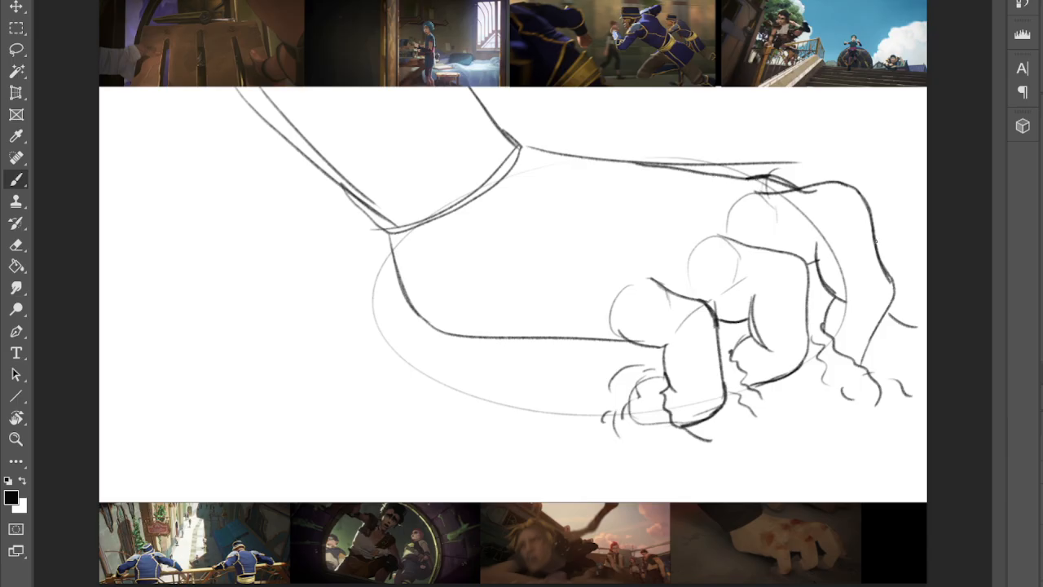
- Outline the finger behind the farthest one, two tendon lines on the back of the hand, and irregular wound patches across the knuckles
mouse_move(870, 213)
left_mouse_down()
mouse_move(893, 232)
mouse_move(904, 317)
left_mouse_up()
mouse_move(558, 212)
left_mouse_down()
mouse_move(617, 216)
mouse_move(679, 192)
left_mouse_up()
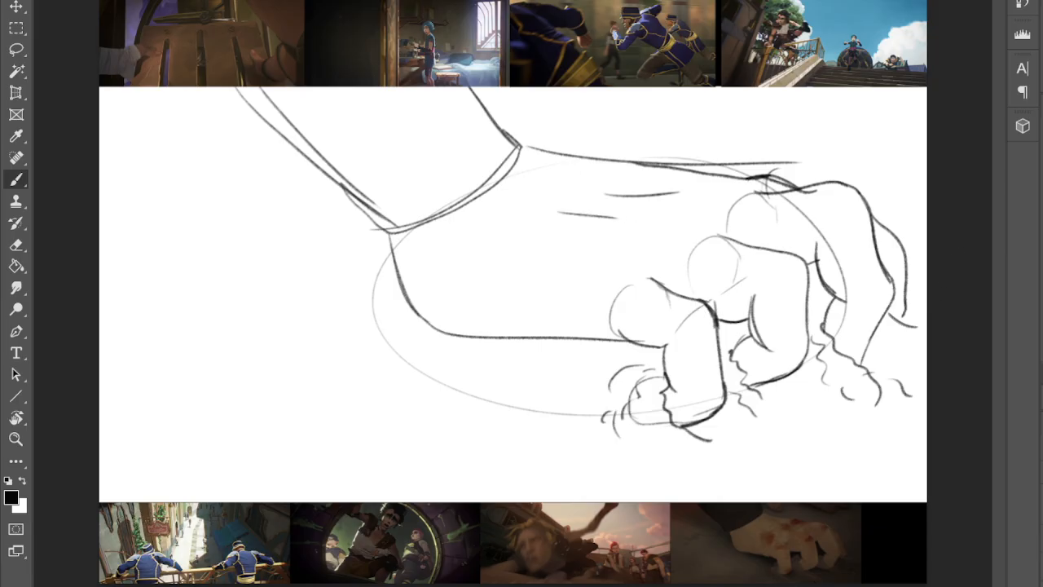
mouse_move(635, 247)
left_mouse_down()
mouse_move(611, 277)
mouse_move(634, 246)
left_mouse_up()
mouse_move(538, 238)
left_mouse_down()
mouse_move(524, 255)
mouse_move(557, 242)
left_mouse_up()
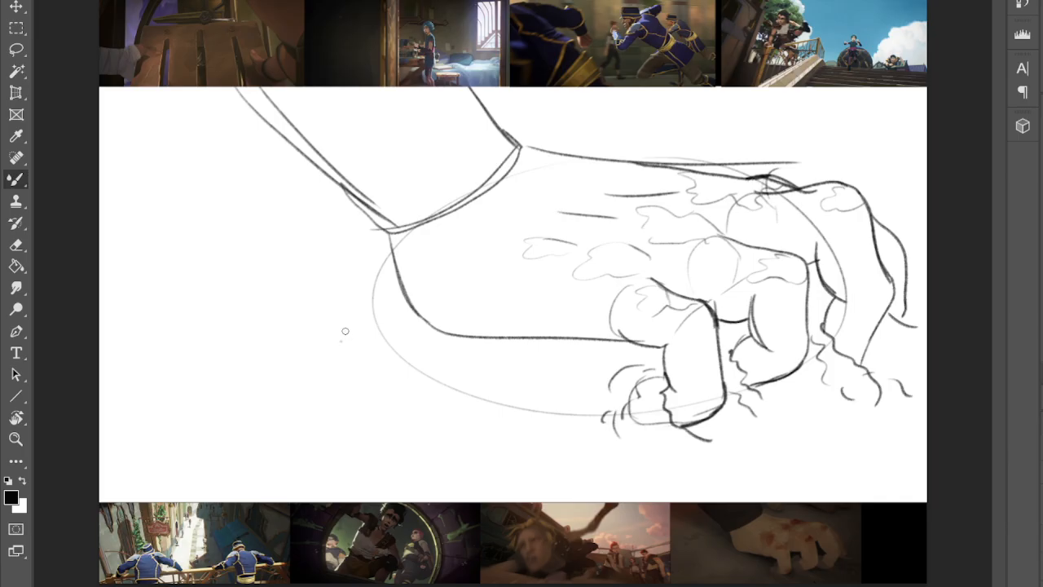
- Cover the whole white frame with a flat mid-grey base tone beneath the line sketch
key("i")
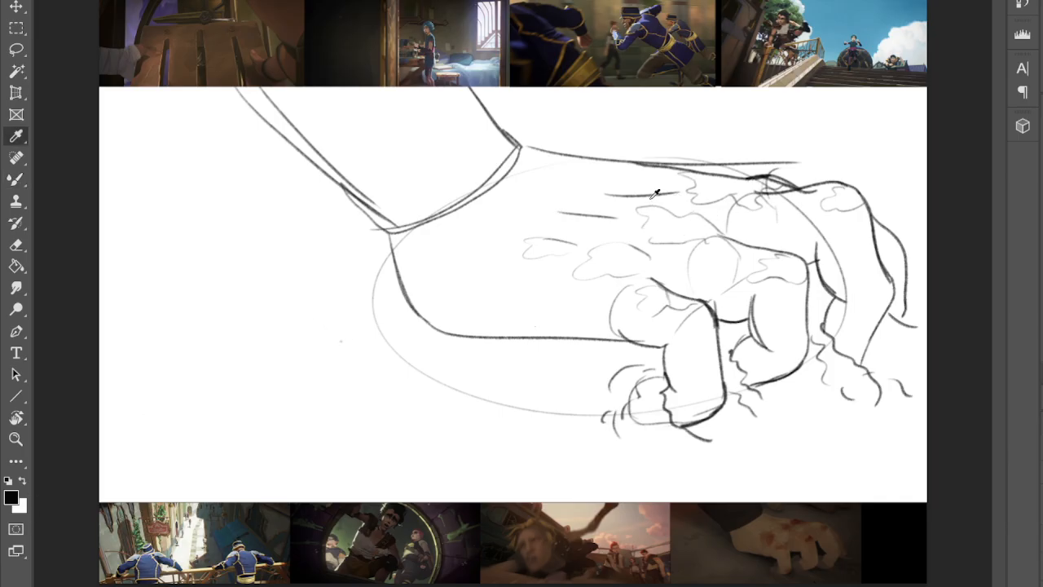
key("b")
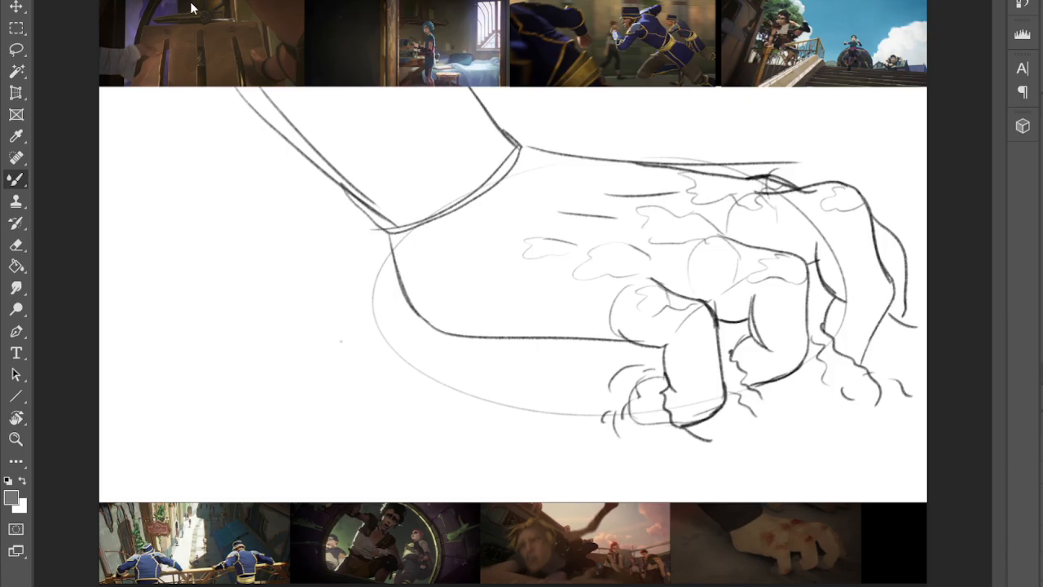
mouse_move(815, 273)
left_mouse_down()
mouse_move(337, 280)
mouse_move(859, 124)
mouse_move(954, 116)
mouse_move(660, 21)
mouse_move(571, 211)
mouse_move(163, 302)
mouse_move(70, 405)
mouse_move(442, 405)
mouse_move(919, 452)
mouse_move(908, 492)
left_mouse_up()
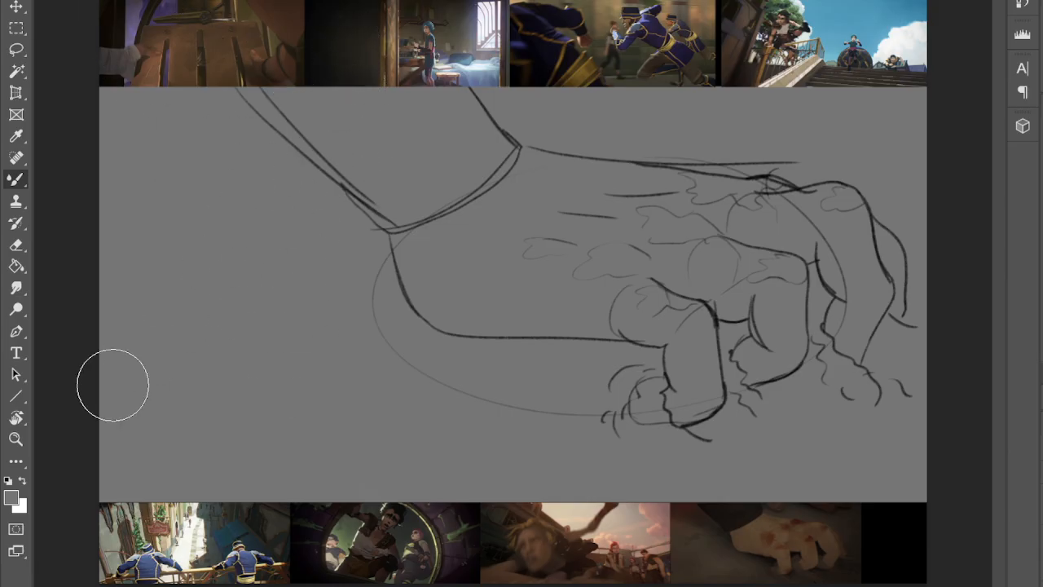
- Block in soft darker grey patches on the ground around the fingers, beneath the palm and along the forearm
key("i")
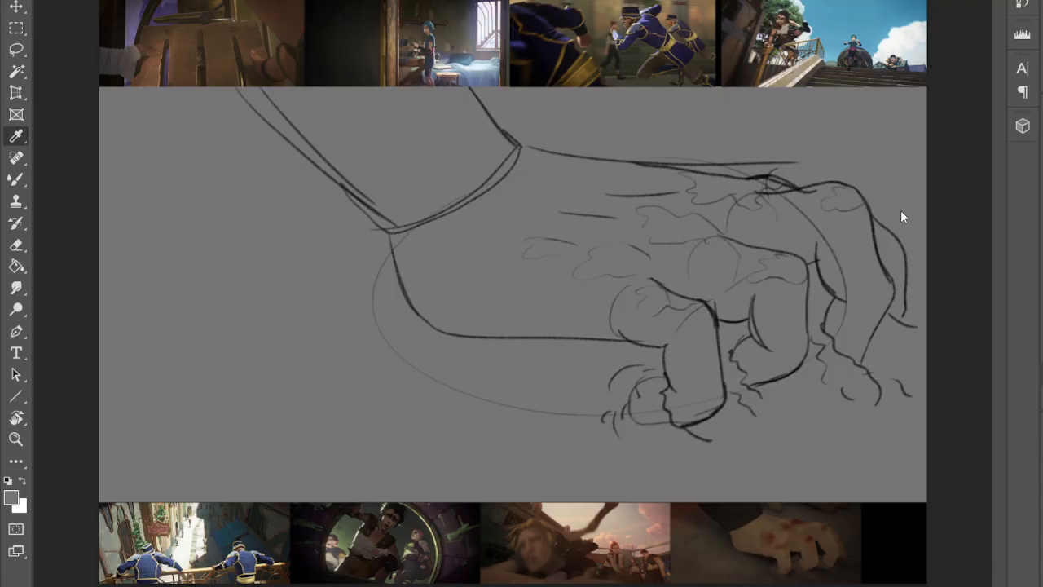
left_click(951, 324)
key("b")
mouse_move(908, 420)
left_mouse_down()
mouse_move(804, 419)
mouse_move(866, 414)
mouse_move(722, 372)
mouse_move(624, 434)
mouse_move(827, 475)
mouse_move(848, 438)
mouse_move(552, 472)
mouse_move(486, 495)
mouse_move(494, 412)
mouse_move(654, 431)
mouse_move(515, 477)
mouse_move(556, 436)
mouse_move(633, 485)
mouse_move(598, 447)
mouse_move(899, 482)
mouse_move(922, 344)
mouse_move(940, 321)
mouse_move(831, 168)
mouse_move(908, 176)
mouse_move(769, 140)
mouse_move(839, 163)
mouse_move(841, 100)
mouse_move(887, 119)
mouse_move(885, 240)
mouse_move(927, 240)
mouse_move(916, 188)
mouse_move(937, 438)
mouse_move(901, 473)
mouse_move(798, 372)
mouse_move(768, 370)
mouse_move(806, 421)
mouse_move(759, 342)
mouse_move(813, 293)
mouse_move(809, 410)
mouse_move(644, 364)
mouse_move(901, 410)
mouse_move(524, 350)
mouse_move(383, 294)
left_mouse_up()
mouse_move(396, 180)
left_mouse_down()
mouse_move(238, 146)
mouse_move(366, 226)
left_mouse_up()
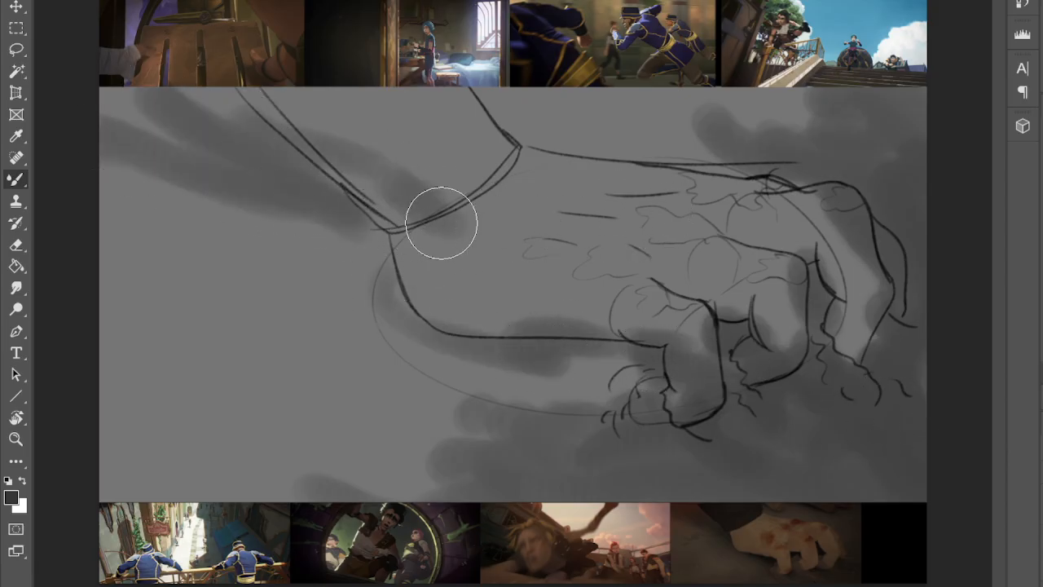
mouse_move(124, 93)
left_mouse_down()
mouse_move(267, 115)
mouse_move(324, 157)
mouse_move(233, 121)
mouse_move(371, 199)
mouse_move(267, 168)
mouse_move(359, 254)
mouse_move(382, 226)
mouse_move(304, 202)
mouse_move(359, 210)
mouse_move(399, 246)
mouse_move(331, 223)
mouse_move(345, 293)
mouse_move(386, 318)
mouse_move(362, 238)
mouse_move(434, 310)
mouse_move(481, 331)
mouse_move(417, 294)
mouse_move(561, 303)
mouse_move(388, 301)
mouse_move(458, 331)
mouse_move(574, 356)
mouse_move(619, 334)
mouse_move(646, 351)
mouse_move(102, 343)
mouse_move(112, 332)
mouse_move(222, 392)
mouse_move(228, 485)
mouse_move(282, 449)
mouse_move(102, 387)
mouse_move(86, 393)
mouse_move(122, 436)
mouse_move(139, 478)
mouse_move(128, 478)
mouse_move(246, 410)
mouse_move(273, 450)
mouse_move(247, 494)
mouse_move(194, 411)
mouse_move(255, 416)
mouse_move(333, 498)
left_mouse_up()
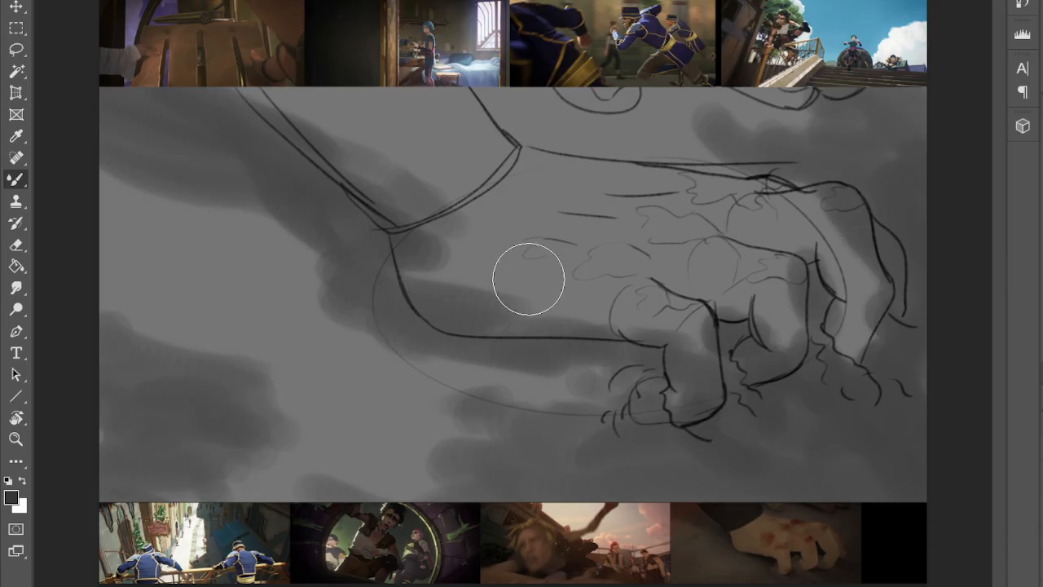
mouse_move(671, 410)
left_mouse_down()
mouse_move(652, 423)
mouse_move(641, 405)
left_mouse_up()
- Paint the back of the hand and the bent fingers in a light grey skin tone
key("i")
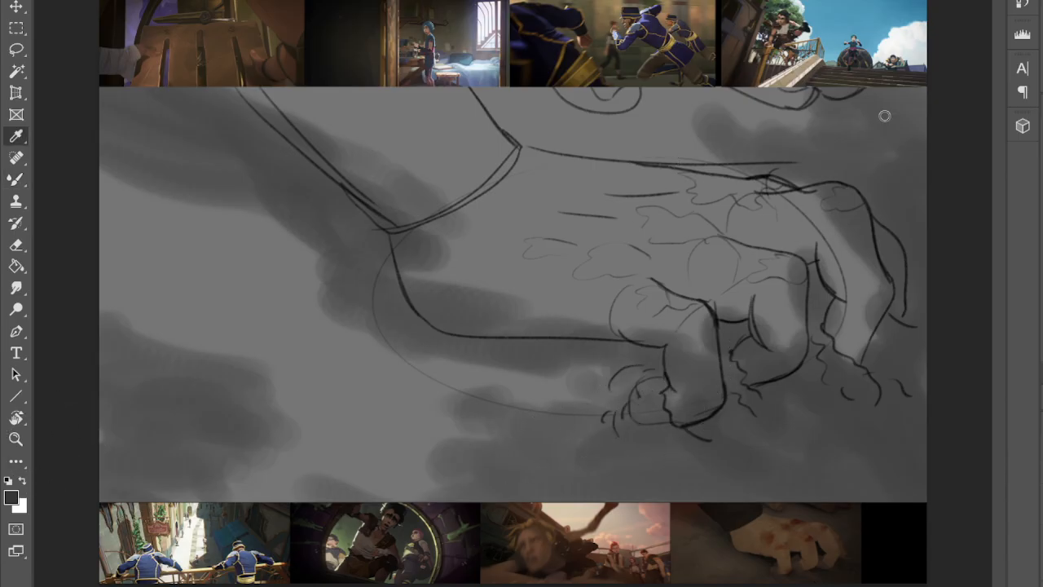
key("b")
mouse_move(521, 237)
left_mouse_down()
mouse_move(542, 280)
mouse_move(476, 247)
mouse_move(464, 211)
mouse_move(473, 297)
mouse_move(439, 291)
mouse_move(423, 236)
mouse_move(536, 263)
mouse_move(520, 310)
mouse_move(512, 301)
mouse_move(637, 290)
mouse_move(655, 268)
mouse_move(520, 238)
mouse_move(530, 198)
mouse_move(614, 184)
mouse_move(706, 195)
mouse_move(596, 195)
mouse_move(615, 229)
mouse_move(787, 255)
mouse_move(628, 298)
mouse_move(705, 272)
mouse_move(783, 271)
mouse_move(824, 214)
mouse_move(796, 219)
mouse_move(784, 240)
mouse_move(845, 239)
mouse_move(870, 286)
mouse_move(851, 324)
mouse_move(813, 275)
mouse_move(776, 320)
mouse_move(788, 268)
mouse_move(775, 343)
mouse_move(750, 364)
mouse_move(687, 324)
mouse_move(697, 396)
mouse_move(661, 330)
left_mouse_up()
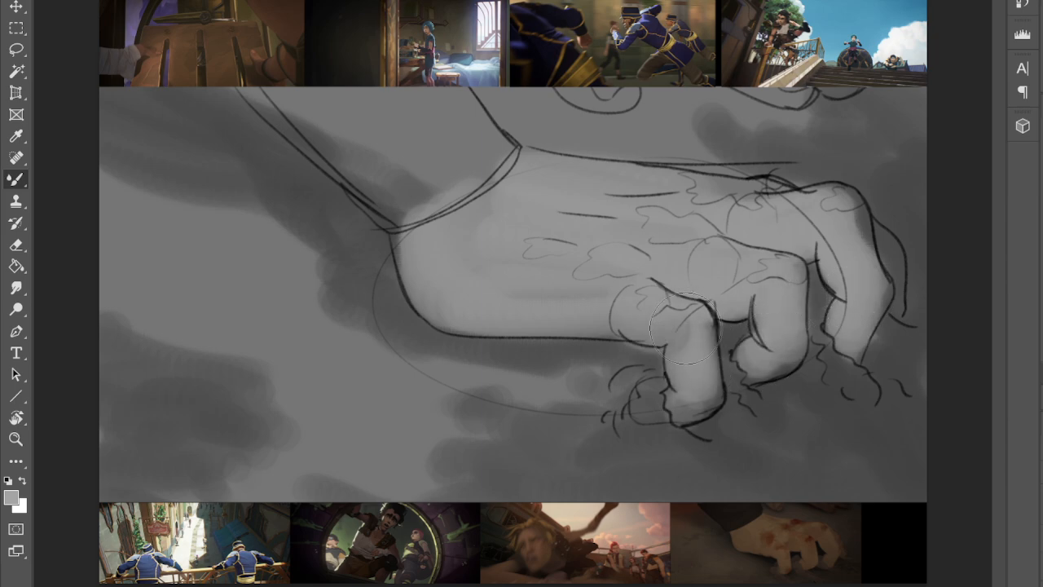
mouse_move(733, 189)
left_mouse_down()
mouse_move(775, 194)
mouse_move(782, 212)
left_mouse_up()
mouse_move(650, 248)
left_mouse_down()
mouse_move(511, 288)
mouse_move(483, 247)
mouse_move(527, 187)
mouse_move(417, 249)
mouse_move(410, 227)
mouse_move(447, 295)
left_mouse_up()
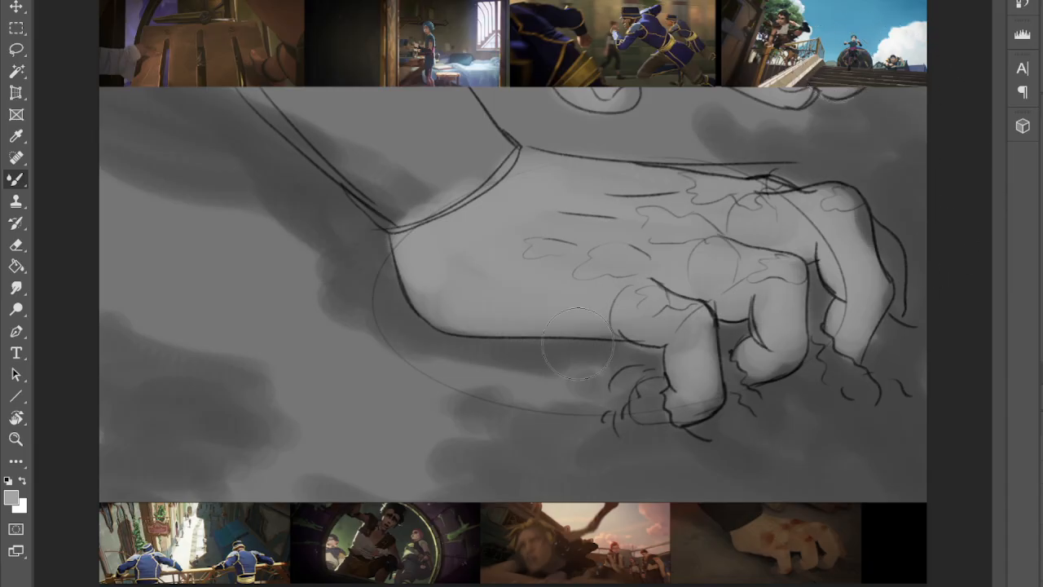
- Fill the sleeve down to the cuff with near-black, using the default foreground colour
key("i")
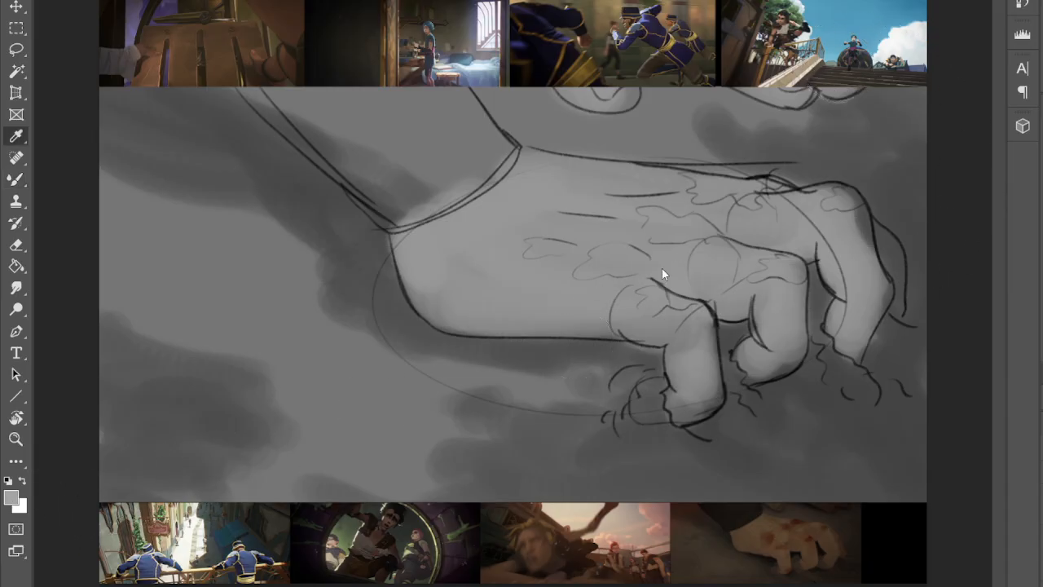
key("b")
key("d")
mouse_move(366, 89)
left_mouse_down()
mouse_move(429, 174)
mouse_move(344, 86)
mouse_move(333, 98)
mouse_move(397, 167)
left_mouse_up()
key("i")
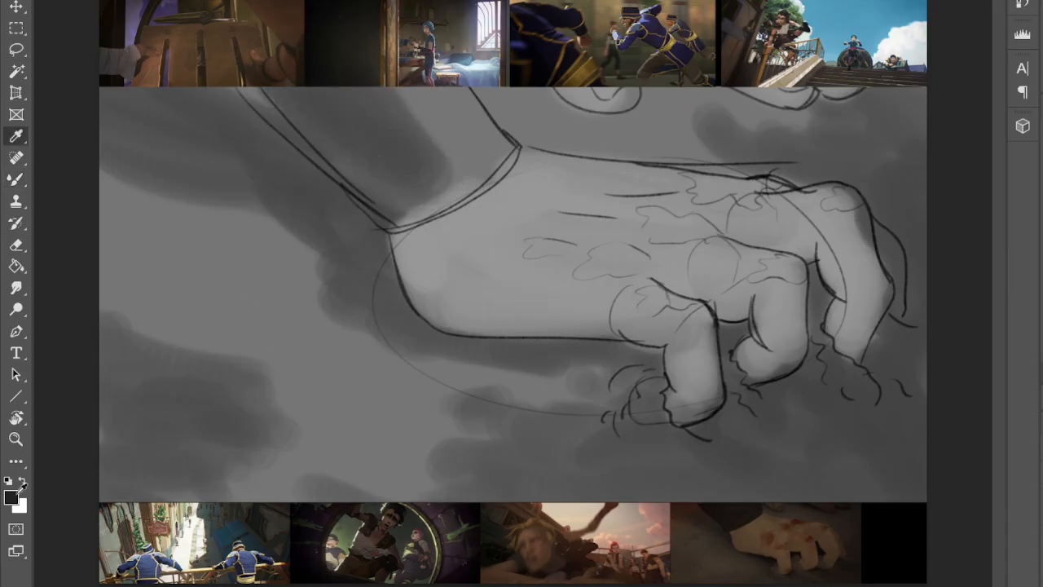
key("b")
key("d")
mouse_move(337, 87)
left_mouse_down()
mouse_move(406, 157)
mouse_move(439, 168)
mouse_move(429, 75)
mouse_move(436, 85)
mouse_move(402, 117)
mouse_move(388, 170)
mouse_move(269, 60)
mouse_move(343, 153)
mouse_move(253, 67)
mouse_move(398, 178)
mouse_move(405, 199)
mouse_move(336, 129)
mouse_move(383, 191)
mouse_move(471, 162)
mouse_move(478, 173)
mouse_move(493, 145)
mouse_move(451, 114)
mouse_move(330, 79)
mouse_move(379, 167)
mouse_move(267, 92)
mouse_move(437, 195)
mouse_move(382, 118)
mouse_move(372, 64)
mouse_move(430, 93)
mouse_move(385, 206)
mouse_move(411, 194)
left_mouse_up()
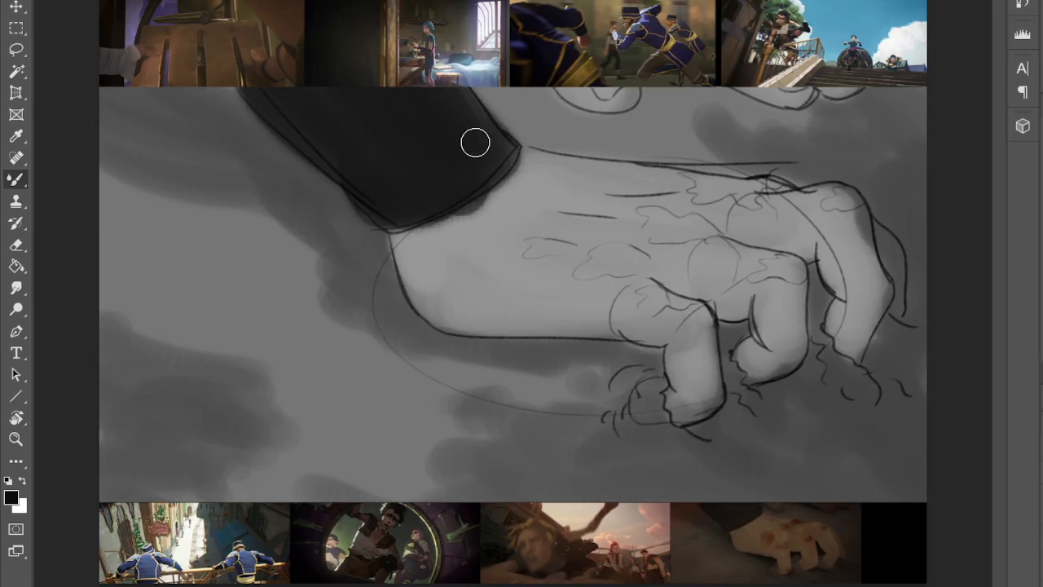
- Darken the gaps between the bent fingers with black shading
left_click_drag(727, 336, 729, 332)
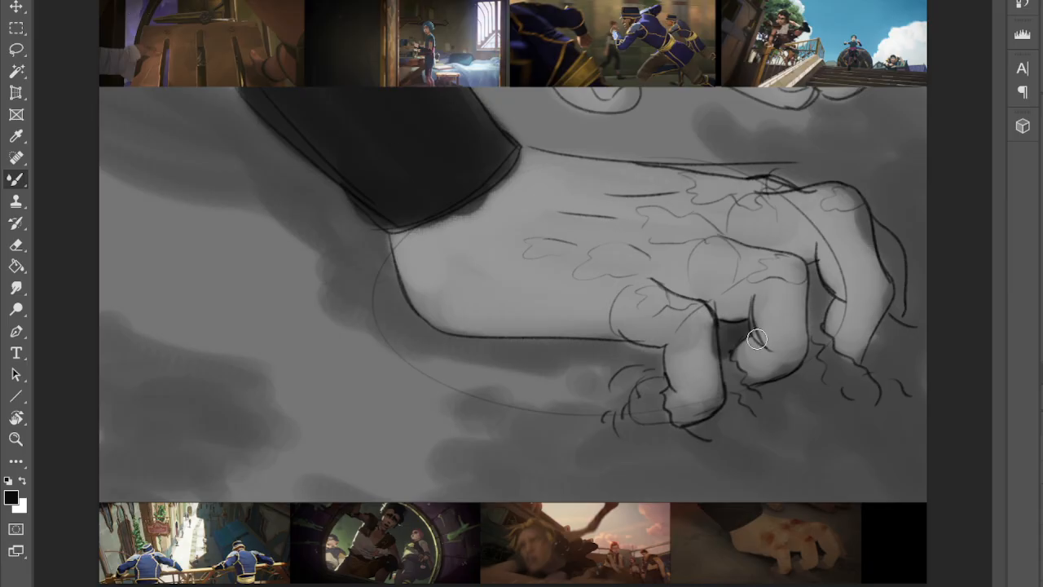
mouse_move(812, 264)
left_mouse_down()
mouse_move(829, 298)
mouse_move(818, 282)
mouse_move(813, 302)
mouse_move(847, 282)
mouse_move(821, 297)
mouse_move(809, 268)
mouse_move(821, 299)
left_mouse_up()
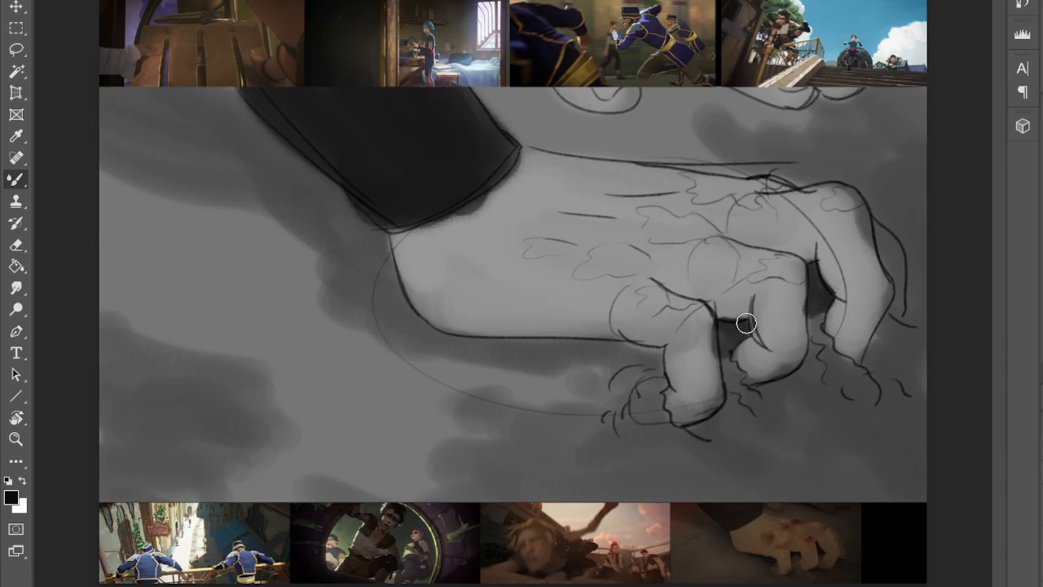
left_click_drag(743, 328, 730, 334)
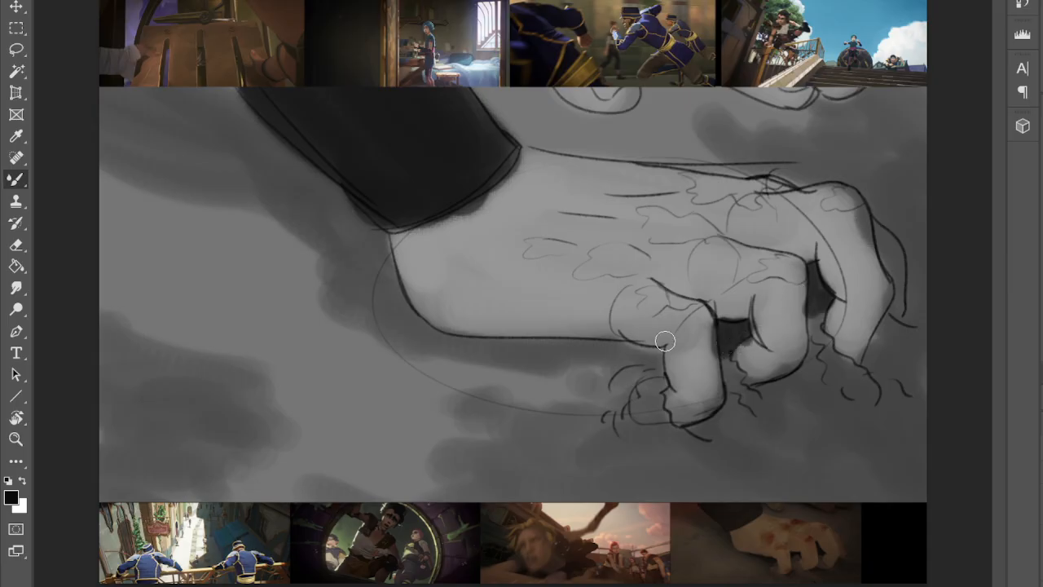
- Paint a dark contact shadow beneath the palm and around the fingertips where they dig into the ground
mouse_move(655, 357)
left_mouse_down()
mouse_move(518, 344)
mouse_move(595, 344)
mouse_move(581, 346)
mouse_move(623, 361)
mouse_move(661, 350)
mouse_move(548, 339)
left_mouse_up()
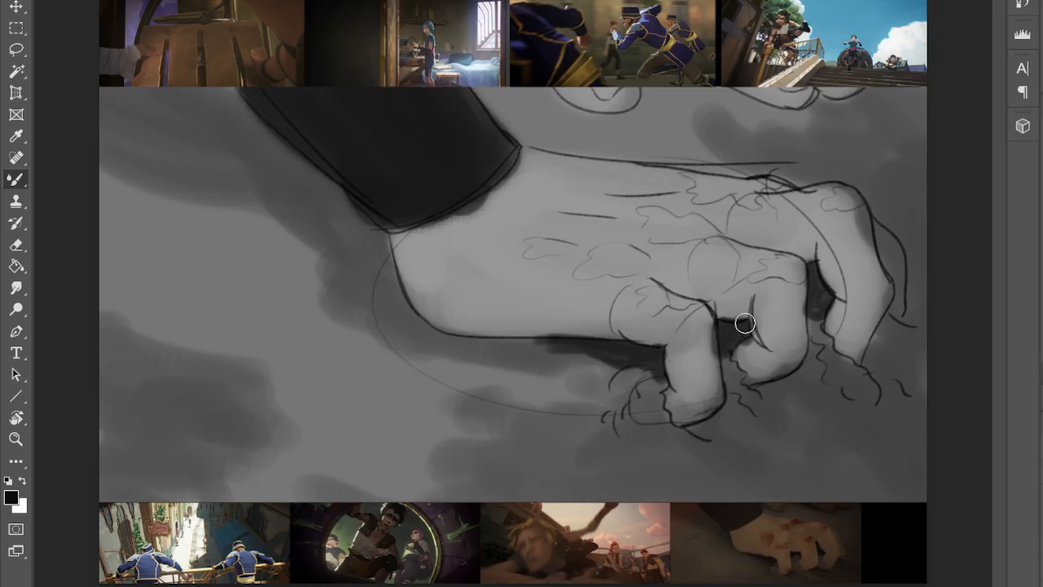
left_click_drag(497, 342, 635, 358)
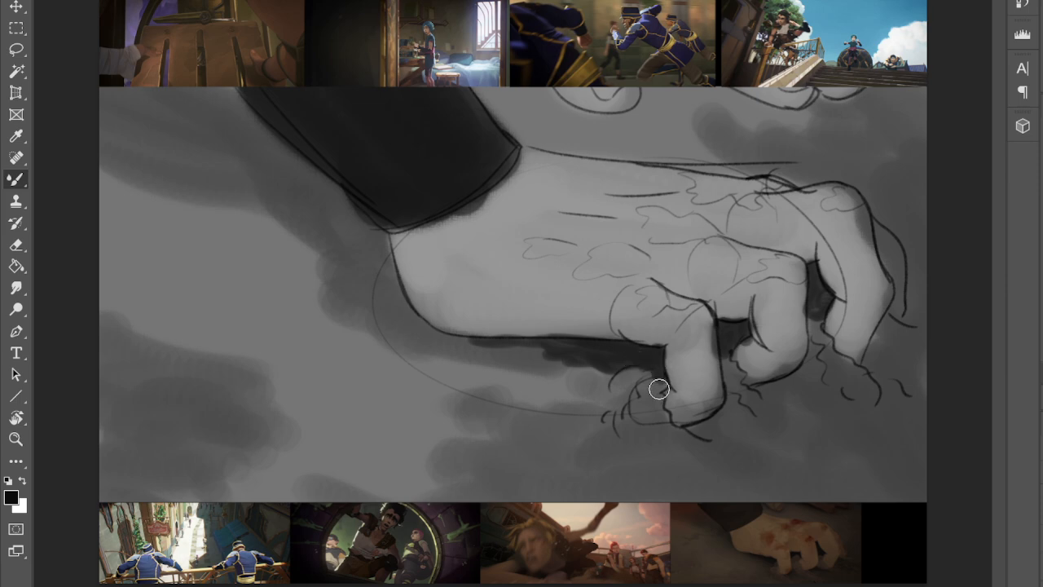
mouse_move(657, 375)
left_mouse_down()
mouse_move(642, 405)
mouse_move(640, 367)
mouse_move(628, 380)
mouse_move(637, 400)
mouse_move(646, 384)
mouse_move(637, 412)
mouse_move(622, 405)
mouse_move(604, 431)
mouse_move(630, 421)
mouse_move(645, 432)
mouse_move(648, 389)
mouse_move(653, 395)
mouse_move(630, 379)
left_mouse_up()
mouse_move(740, 362)
left_mouse_down()
mouse_move(737, 404)
mouse_move(754, 413)
mouse_move(750, 393)
mouse_move(805, 382)
mouse_move(795, 392)
mouse_move(827, 361)
mouse_move(819, 348)
mouse_move(816, 357)
mouse_move(840, 369)
mouse_move(825, 382)
mouse_move(766, 396)
mouse_move(755, 385)
mouse_move(787, 379)
mouse_move(757, 387)
mouse_move(817, 403)
mouse_move(793, 399)
mouse_move(837, 368)
mouse_move(813, 320)
mouse_move(845, 365)
mouse_move(829, 348)
mouse_move(820, 375)
mouse_move(813, 369)
mouse_move(844, 397)
mouse_move(892, 325)
mouse_move(885, 342)
mouse_move(893, 326)
mouse_move(922, 342)
left_mouse_up()
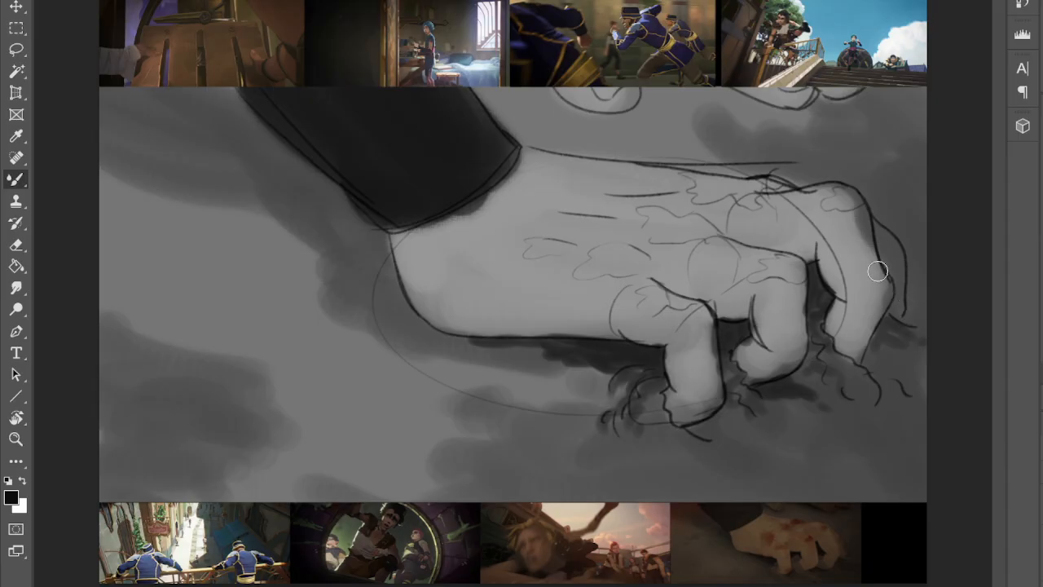
- Sample the light skin tone, fill the finger behind the farthest one, and even out the fingers and the heel of the hand
left_click(851, 215, "alt")
mouse_move(870, 227)
left_mouse_down()
mouse_move(901, 306)
mouse_move(849, 197)
mouse_move(867, 251)
mouse_move(850, 203)
mouse_move(858, 219)
mouse_move(832, 193)
mouse_move(851, 267)
mouse_move(856, 222)
left_mouse_up()
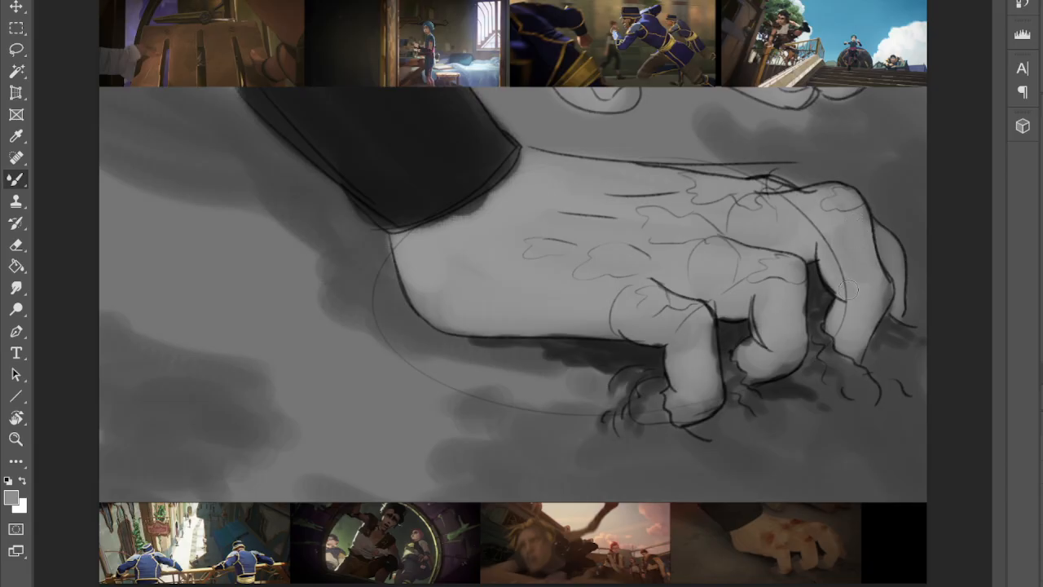
mouse_move(870, 301)
left_mouse_down()
mouse_move(885, 314)
mouse_move(845, 322)
left_mouse_up()
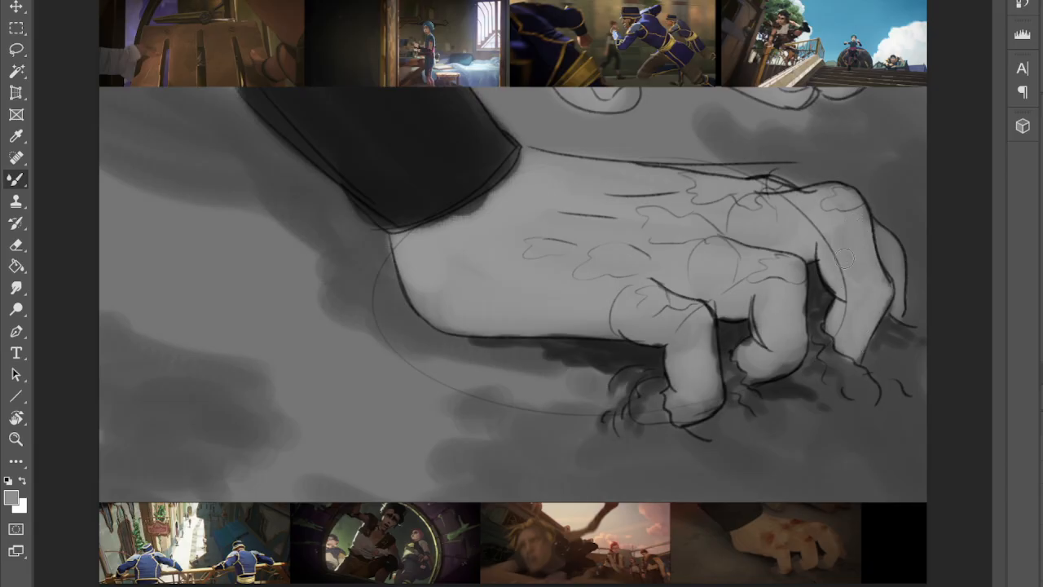
mouse_move(781, 345)
left_mouse_down()
mouse_move(795, 341)
mouse_move(775, 364)
left_mouse_up()
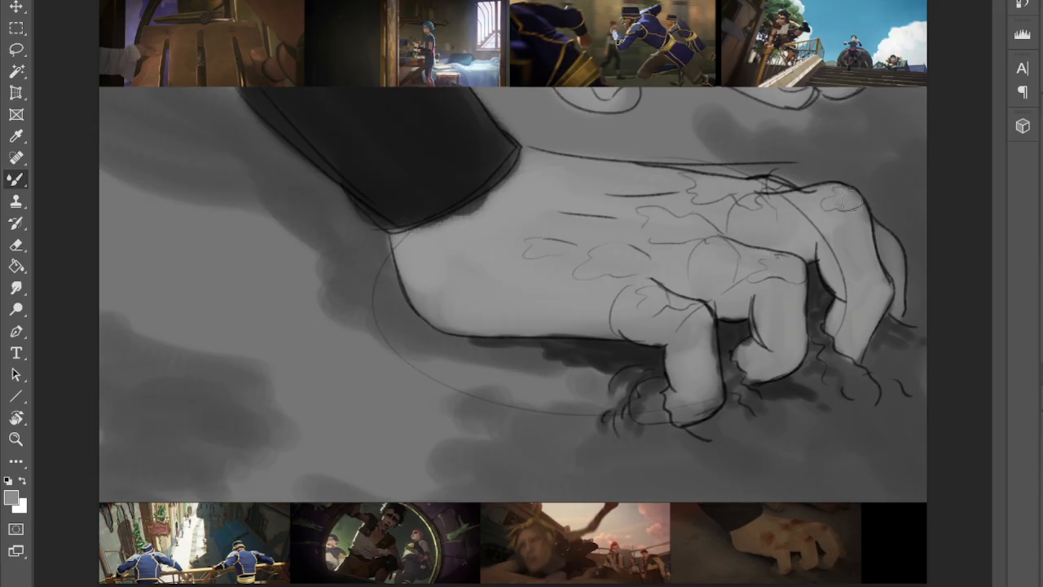
mouse_move(699, 328)
left_mouse_down()
mouse_move(692, 377)
mouse_move(703, 393)
mouse_move(705, 326)
mouse_move(716, 393)
mouse_move(692, 409)
left_mouse_up()
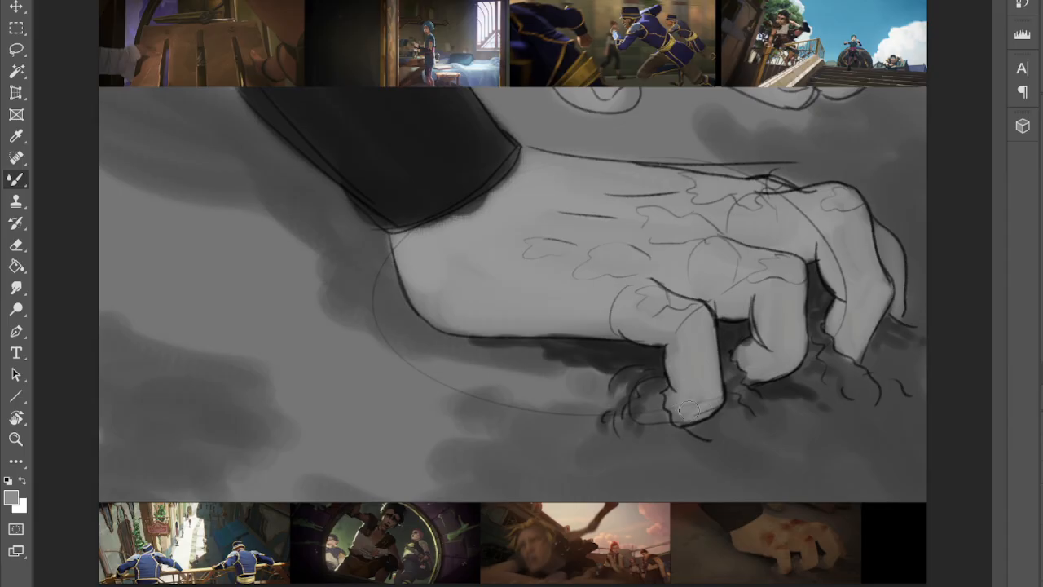
left_click_drag(422, 250, 446, 287)
mouse_move(438, 324)
left_mouse_down()
mouse_move(592, 306)
mouse_move(562, 338)
mouse_move(533, 325)
mouse_move(579, 326)
left_mouse_up()
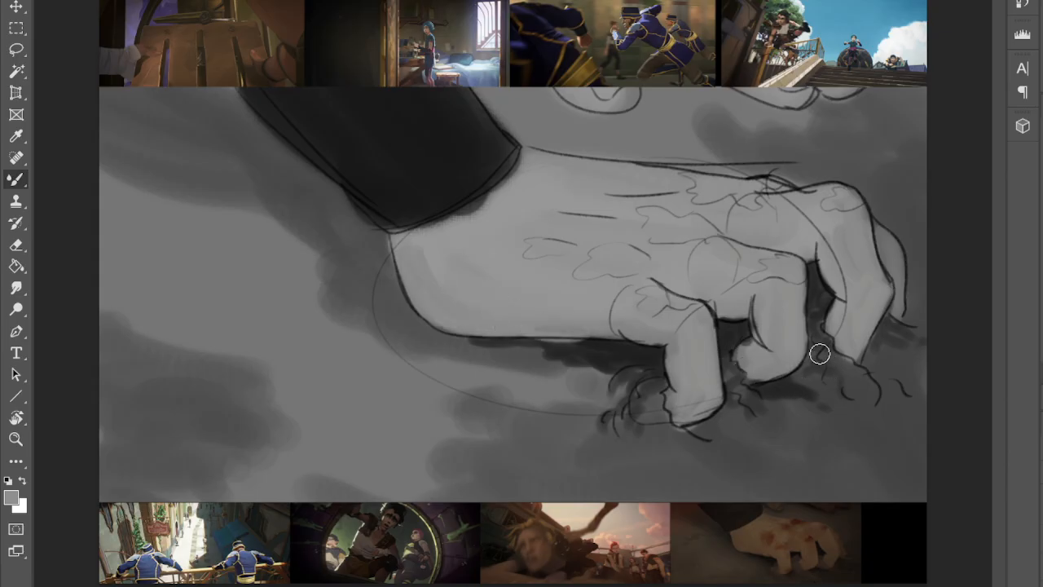
- Fill the wound patches on the back of the hand and the knuckles with a darker mid-grey
key("i")
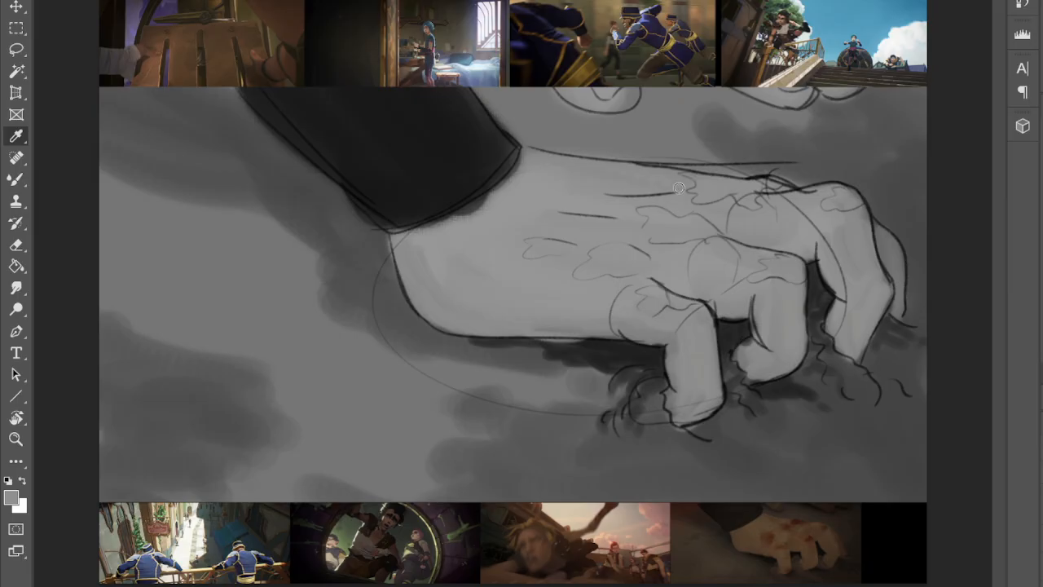
key("b")
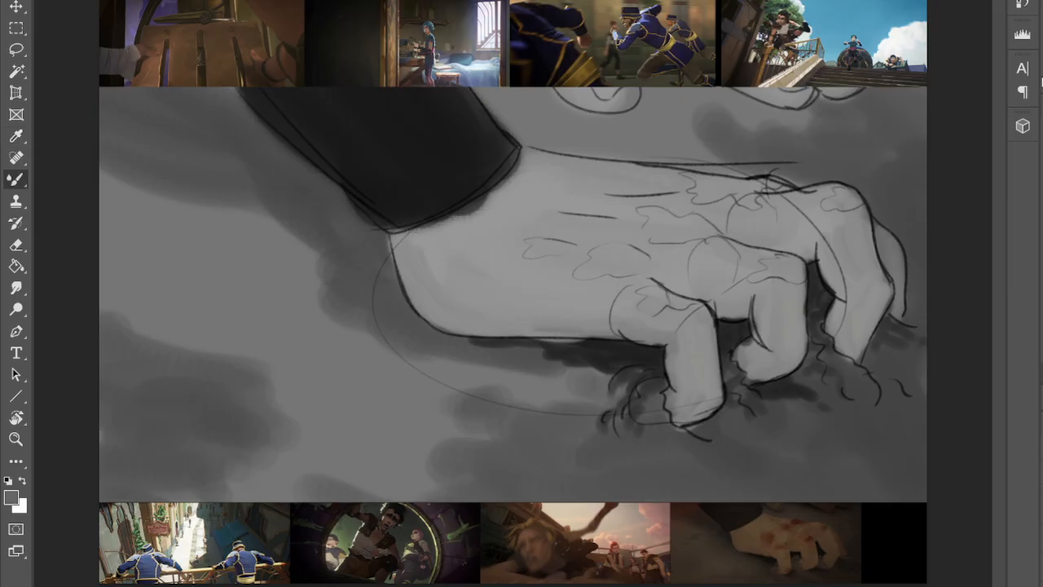
mouse_move(525, 250)
left_mouse_down()
mouse_move(559, 244)
mouse_move(586, 274)
mouse_move(619, 246)
mouse_move(634, 266)
left_mouse_up()
mouse_move(677, 300)
left_mouse_down()
mouse_move(644, 305)
mouse_move(667, 300)
left_mouse_up()
mouse_move(644, 213)
left_mouse_down()
mouse_move(695, 235)
mouse_move(692, 220)
mouse_move(710, 238)
left_mouse_up()
mouse_move(825, 268)
left_mouse_down()
mouse_move(774, 265)
mouse_move(782, 271)
left_mouse_up()
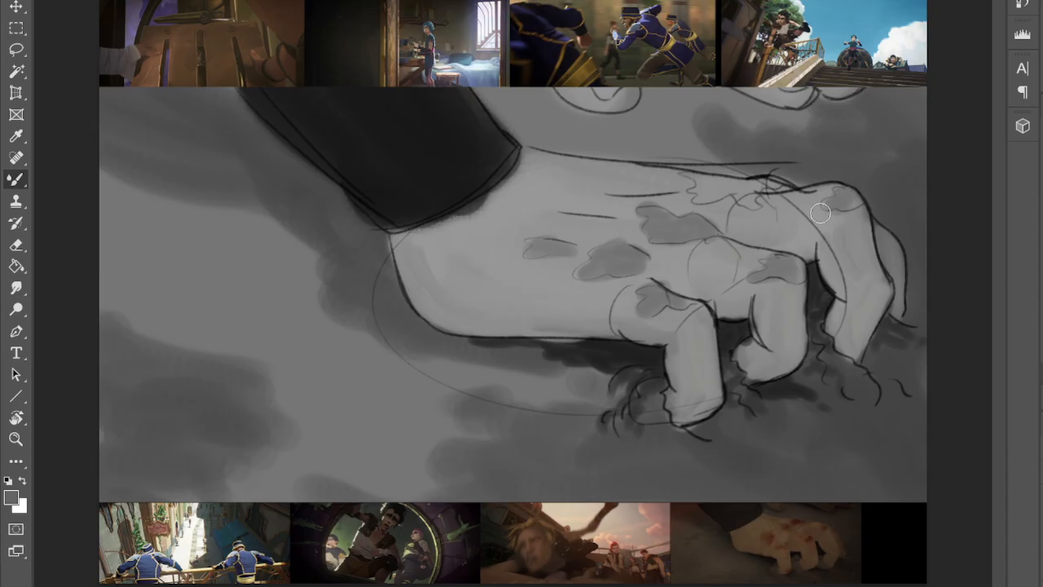
mouse_move(701, 197)
left_mouse_down()
mouse_move(702, 180)
mouse_move(766, 197)
mouse_move(786, 187)
left_mouse_up()
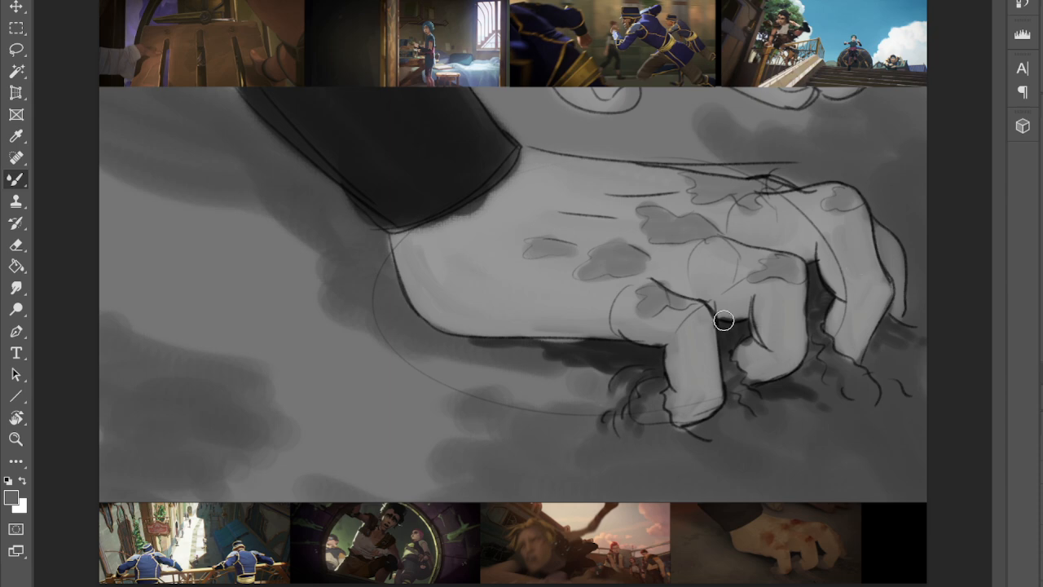
- Shade the inner sides of the bent fingers and the base of the nearest finger with mid-grey
left_click_drag(750, 296, 758, 346)
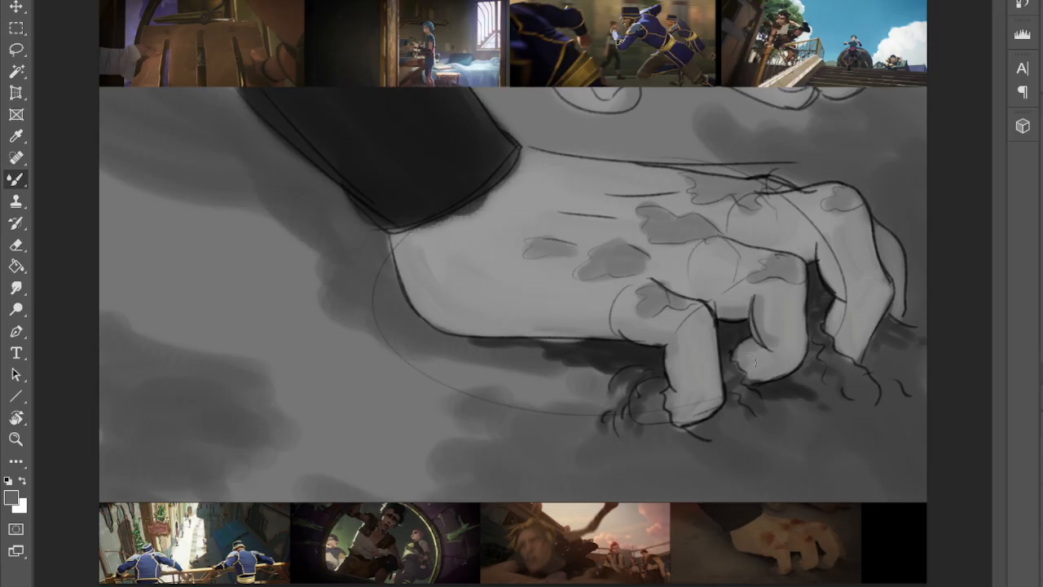
left_click_drag(624, 333, 662, 333)
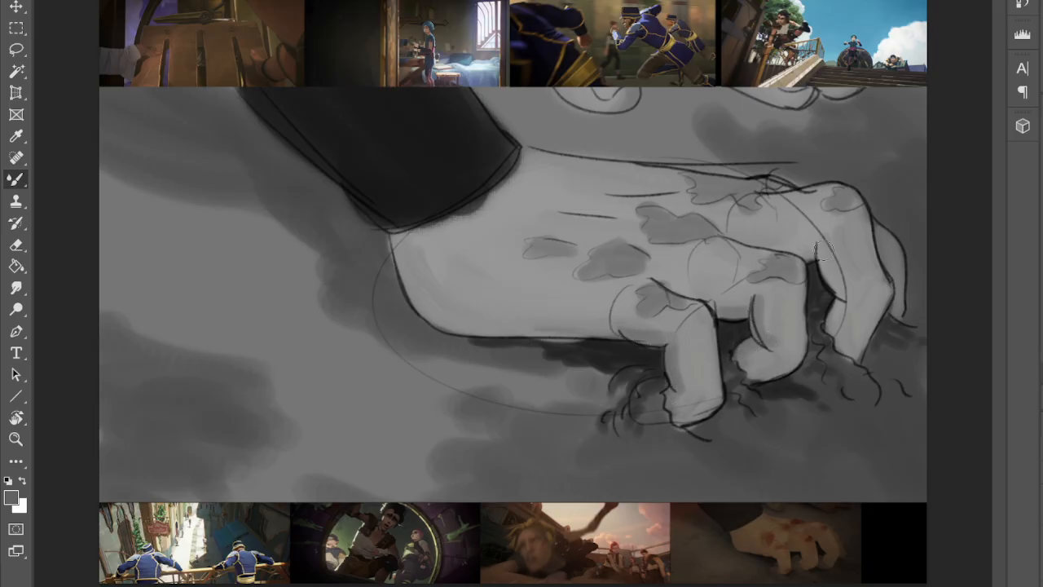
left_click_drag(826, 256, 841, 295)
mouse_move(827, 255)
left_mouse_down()
mouse_move(854, 284)
mouse_move(842, 307)
left_mouse_up()
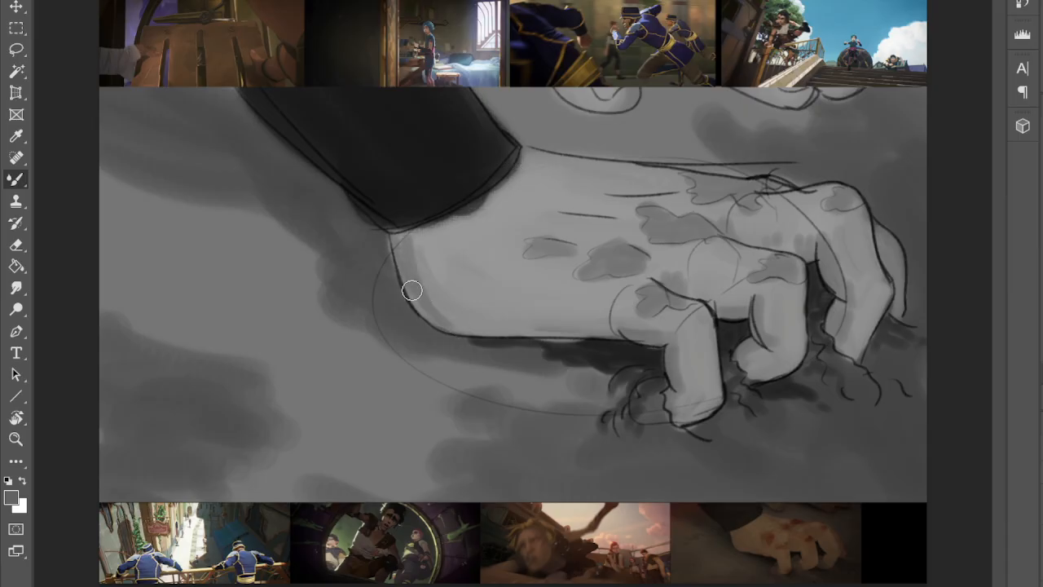
- Shade the heel and lower edge of the palm, and work mottled grey tones into the surrounding ground
mouse_move(422, 259)
left_mouse_down()
mouse_move(410, 236)
mouse_move(429, 236)
mouse_move(415, 247)
mouse_move(438, 287)
mouse_move(442, 263)
mouse_move(400, 233)
mouse_move(452, 281)
left_mouse_up()
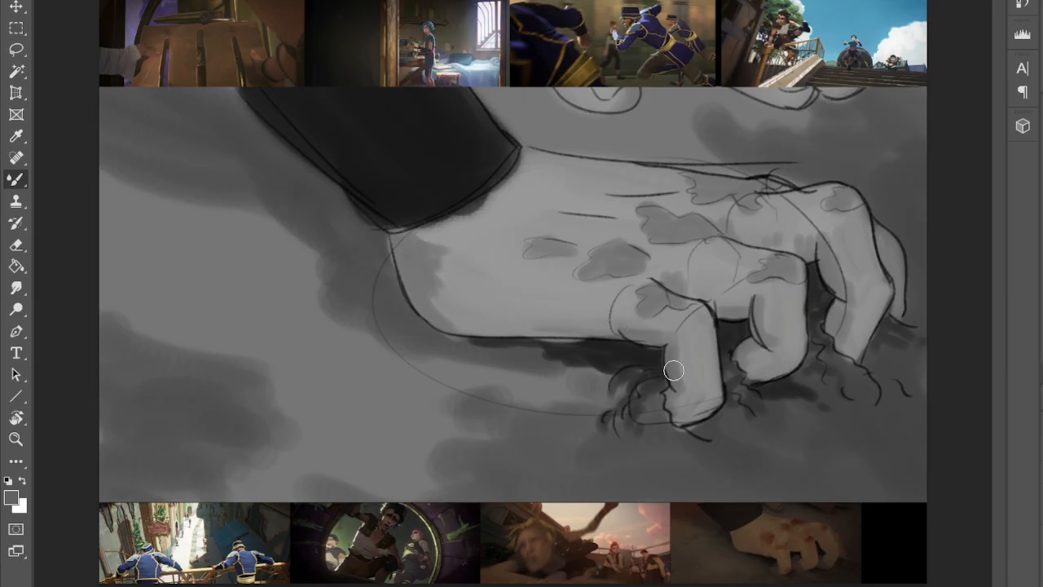
mouse_move(455, 325)
left_mouse_down()
mouse_move(640, 328)
mouse_move(624, 322)
mouse_move(596, 339)
mouse_move(614, 329)
mouse_move(588, 318)
mouse_move(459, 328)
mouse_move(444, 317)
mouse_move(481, 315)
left_mouse_up()
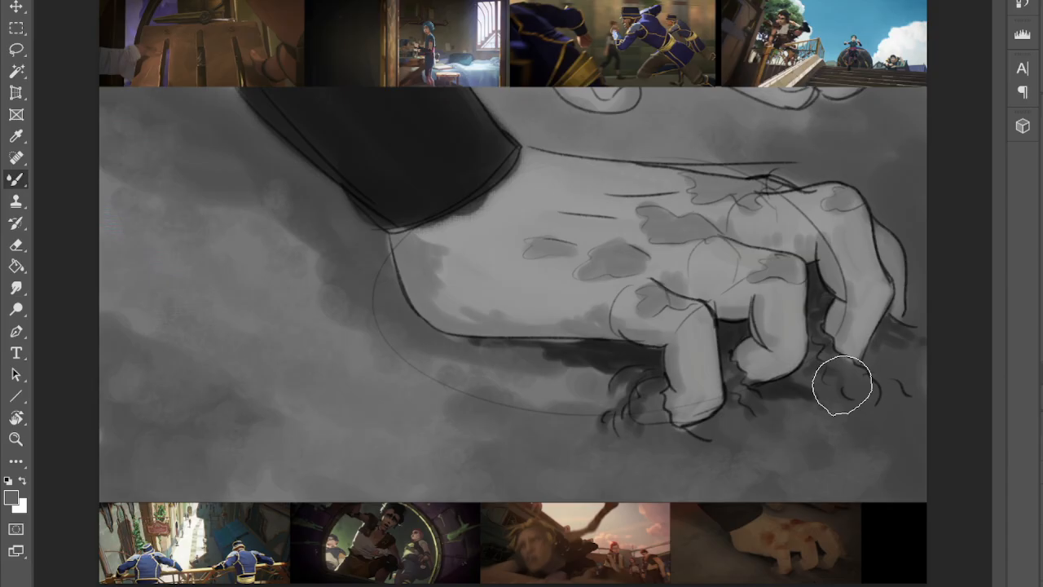
mouse_move(843, 386)
left_mouse_down()
mouse_move(836, 291)
mouse_move(826, 301)
mouse_move(841, 303)
mouse_move(834, 280)
mouse_move(857, 204)
left_mouse_up()
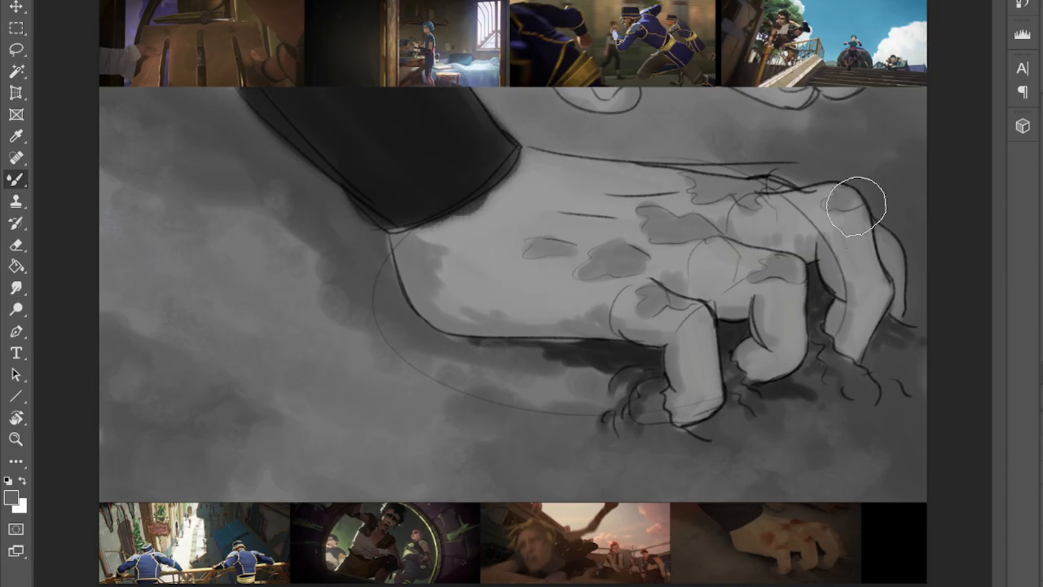